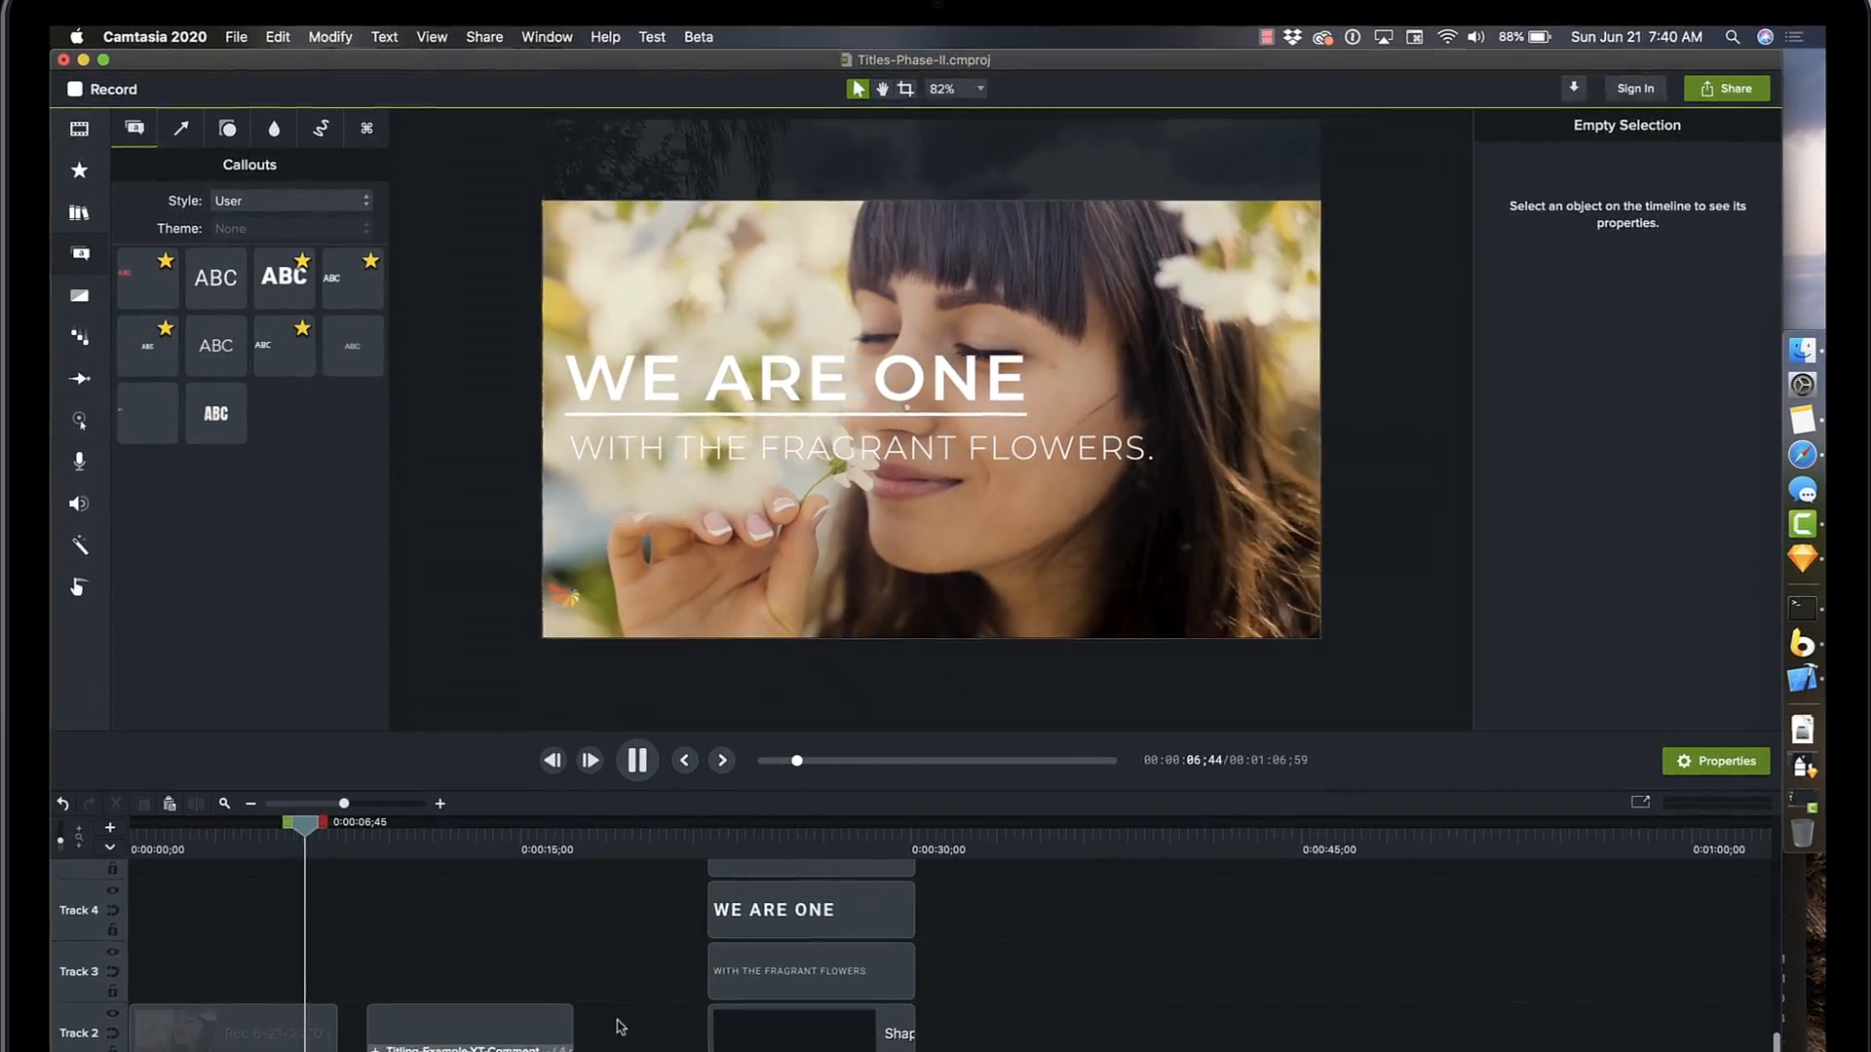
- Replay the title animation from the start of the timeline
key(space)
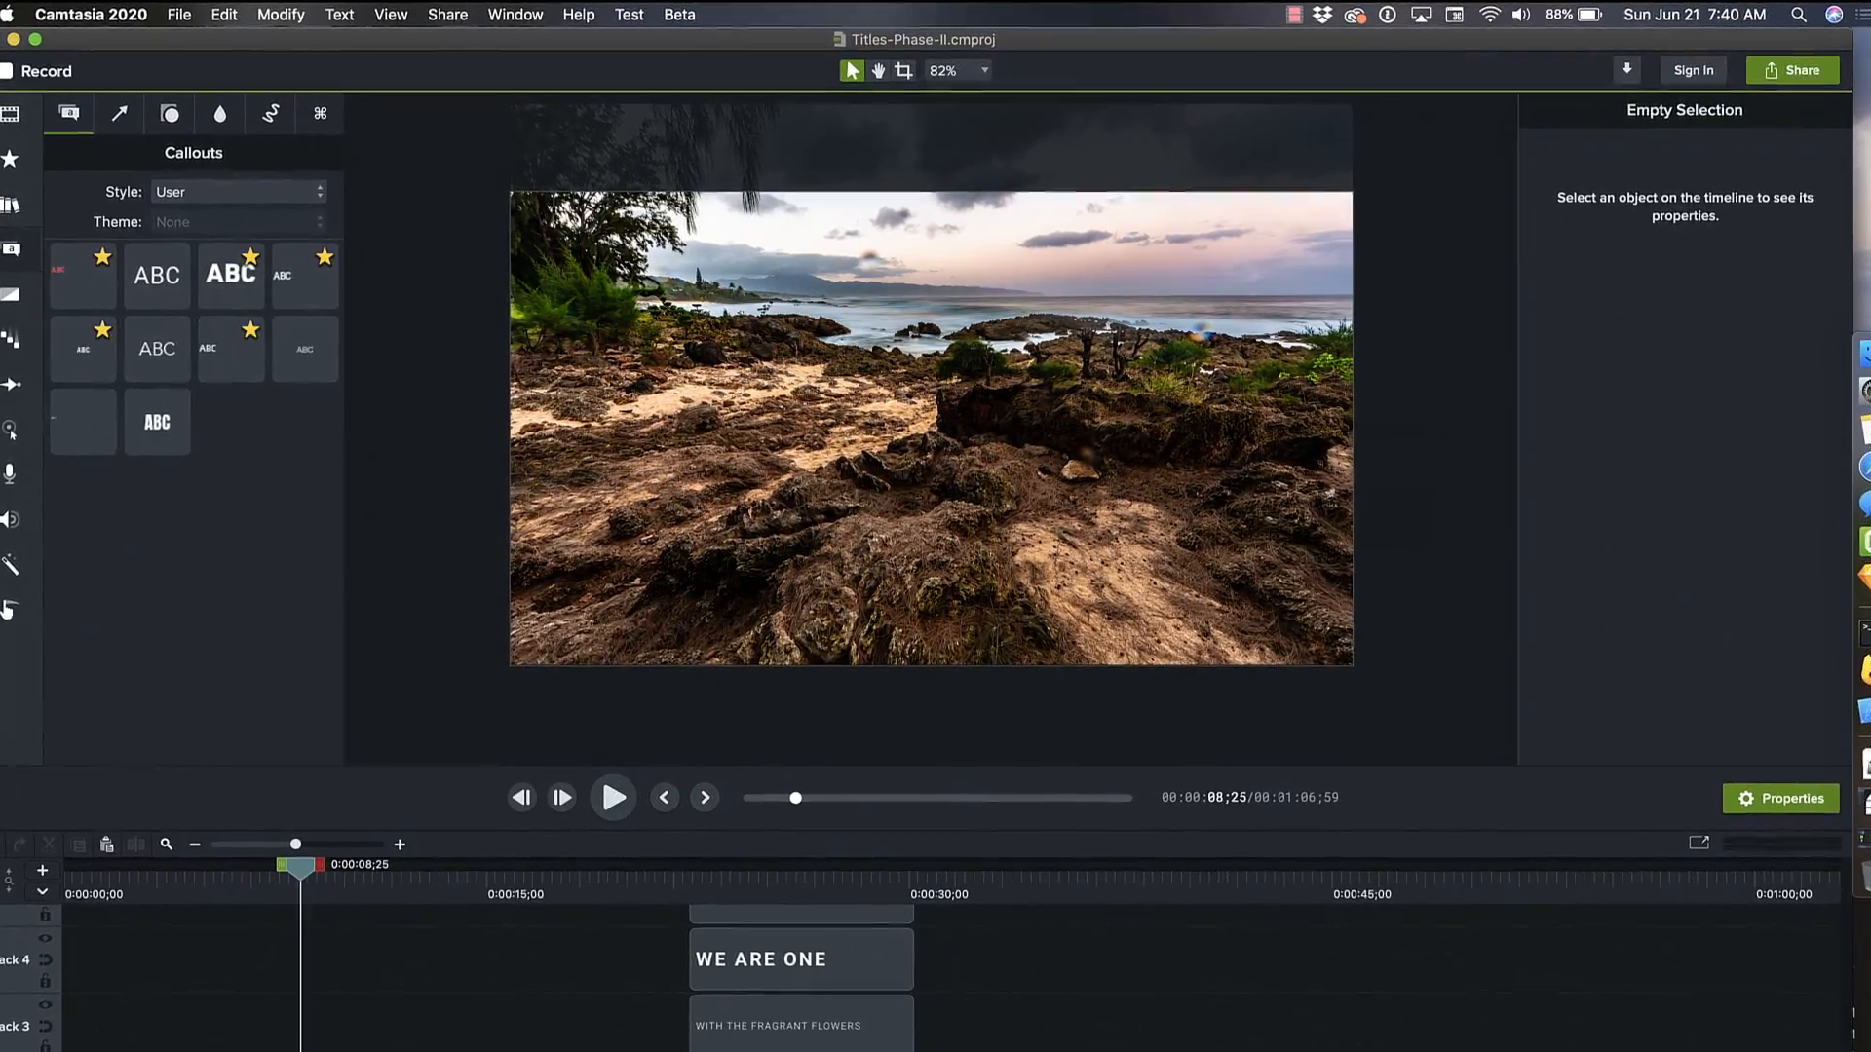
key(super+Return)
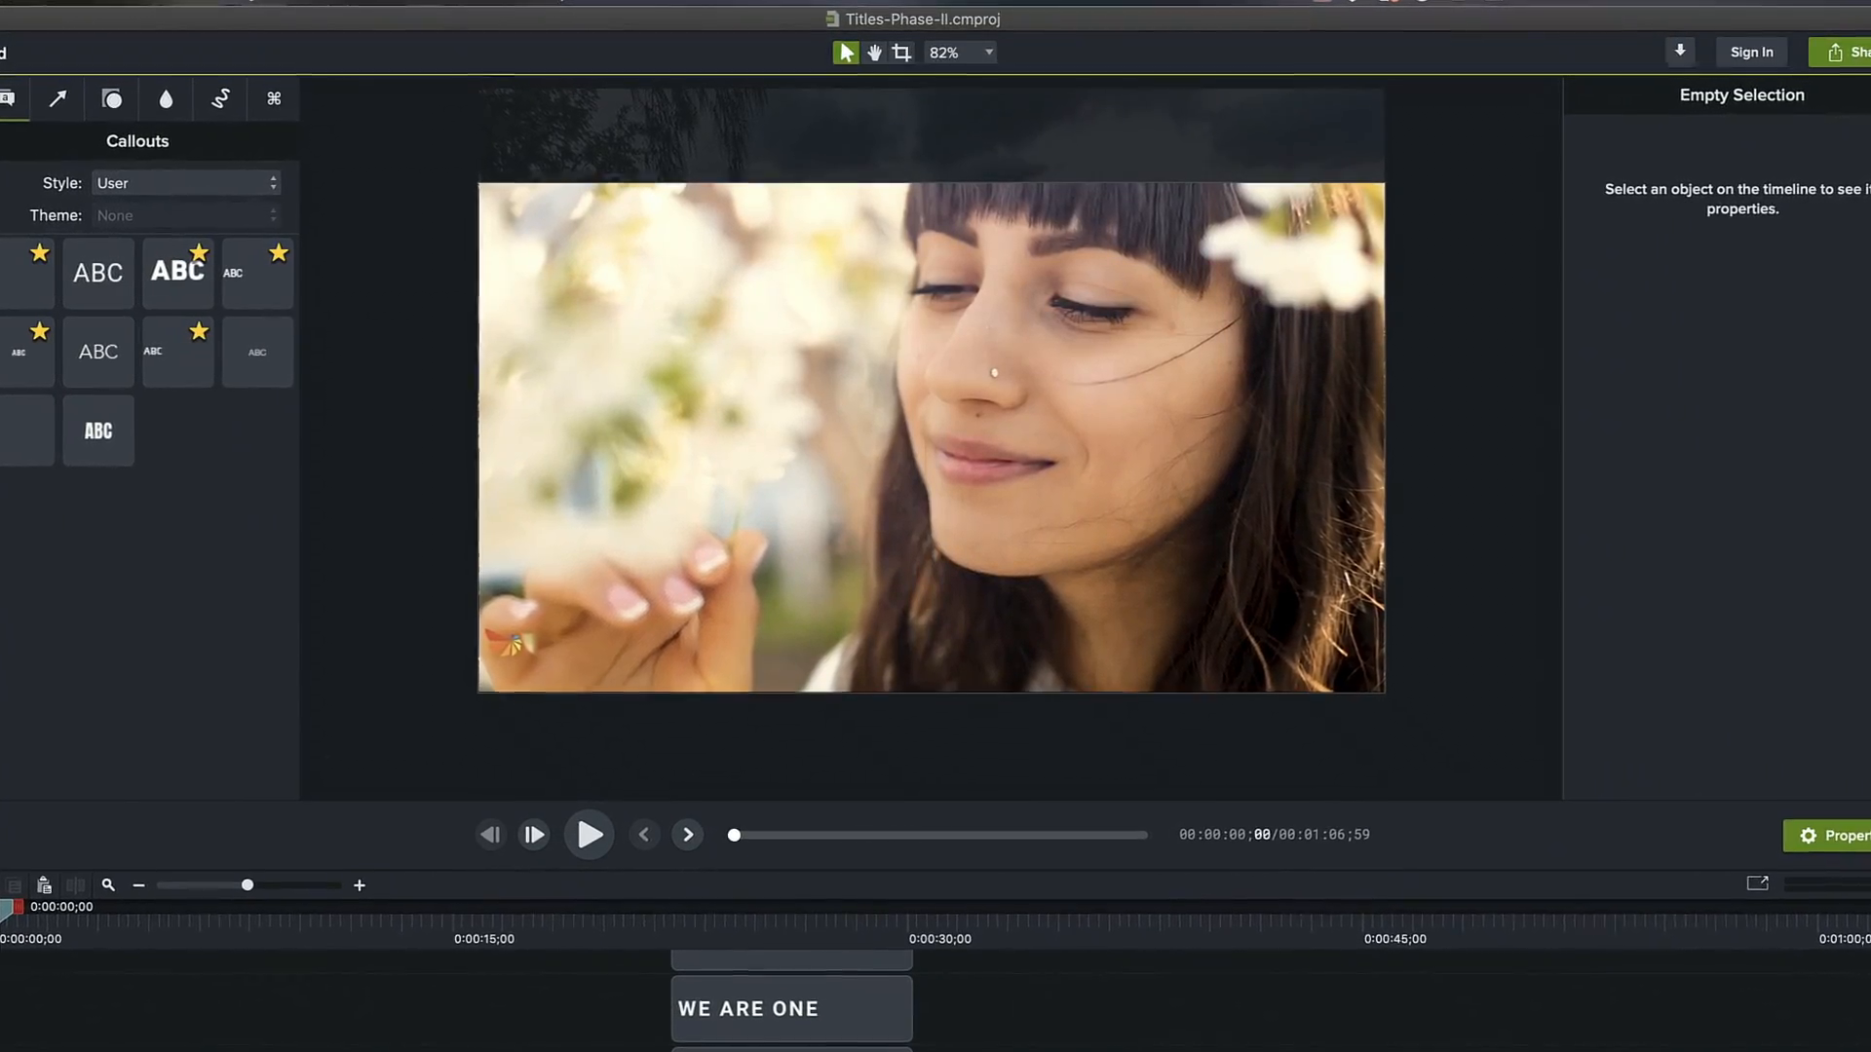
key(space)
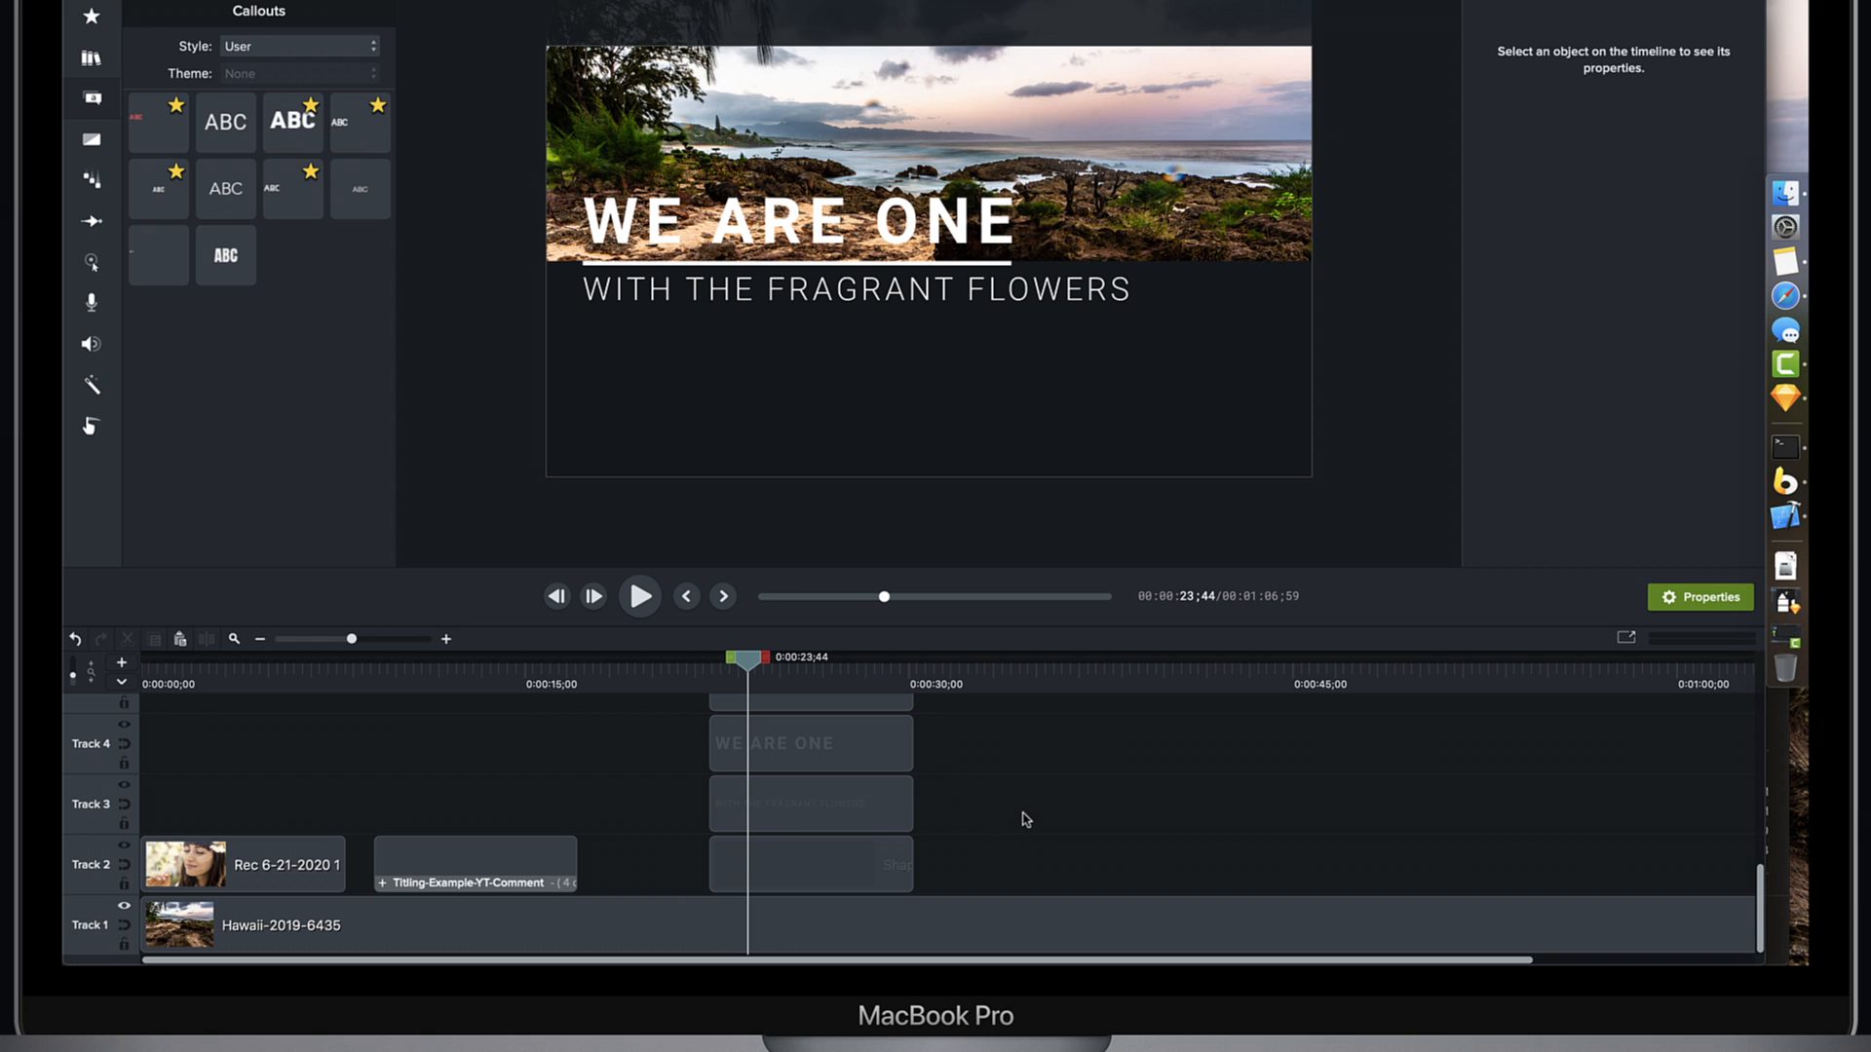
- Examine the title clips on the timeline, selecting the WE ARE ONE and WITH THE FRAGRANT FLOWERS callouts
scroll(1023, 817, up, 3)
scroll(1023, 817, down, 3)
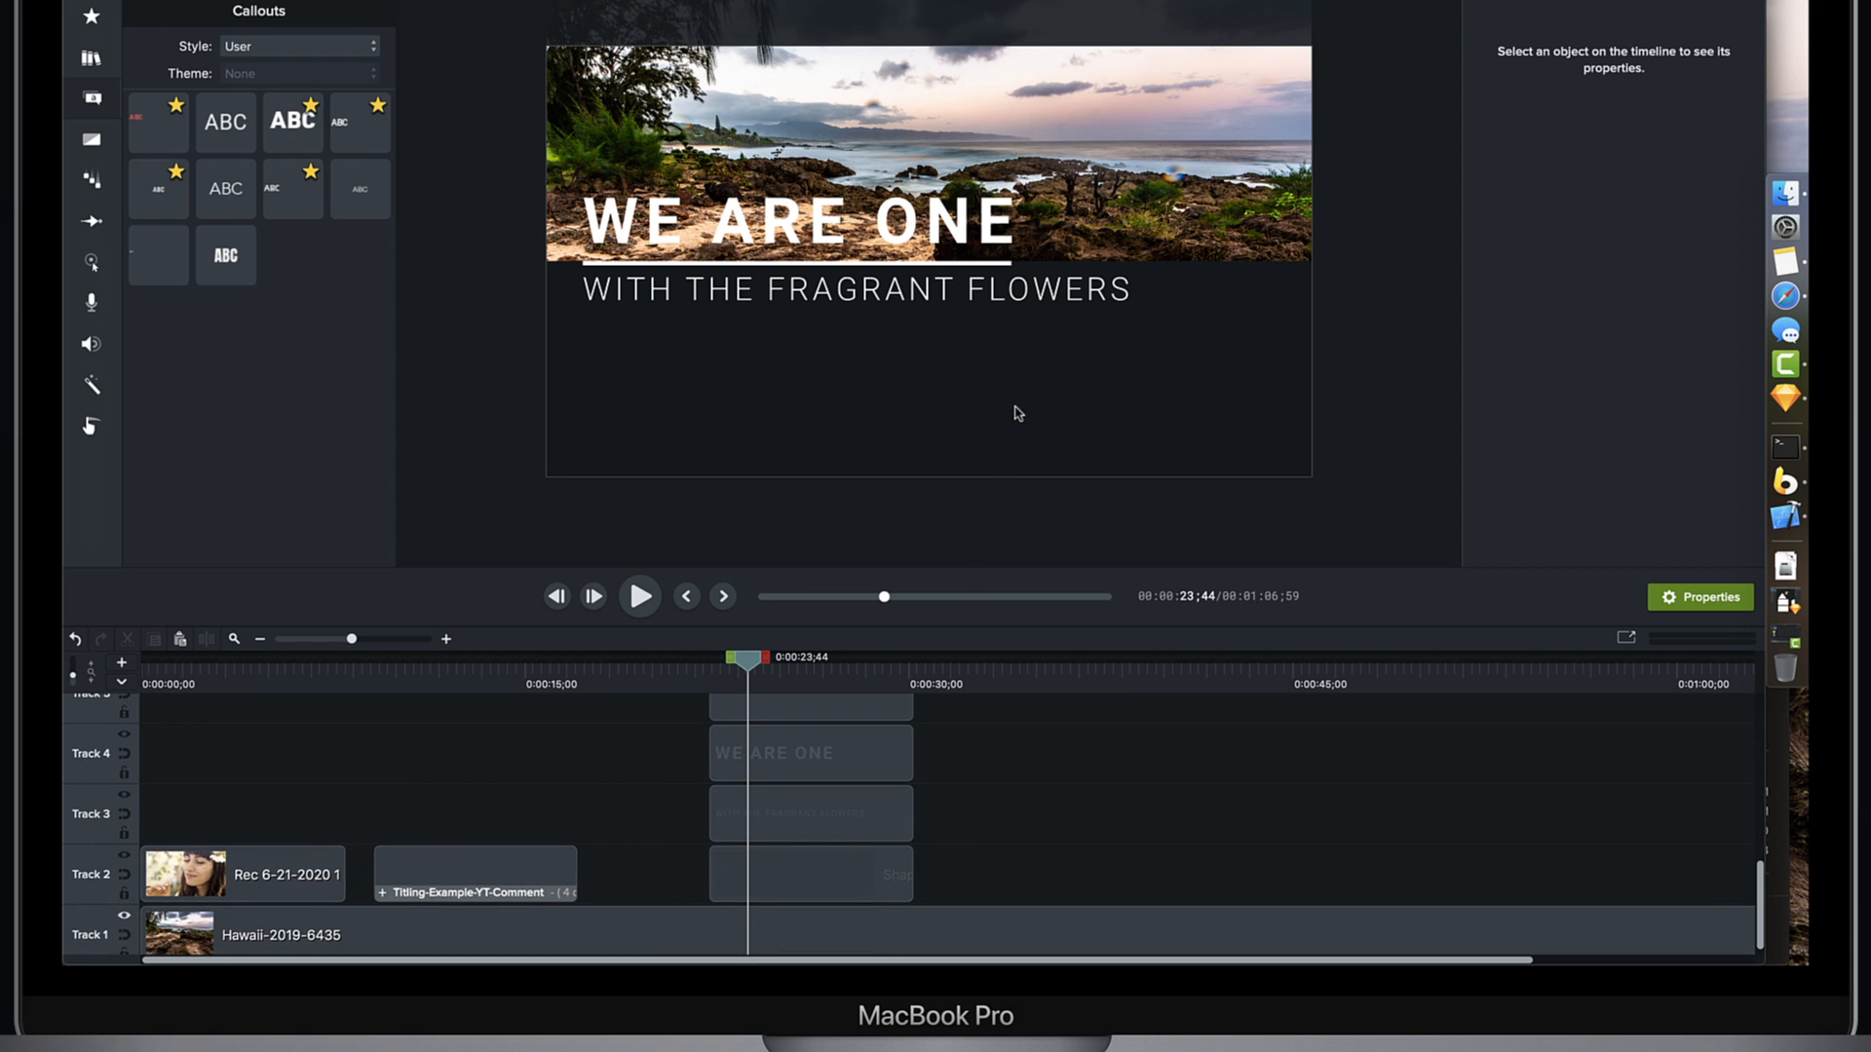
scroll(997, 859, up, 2)
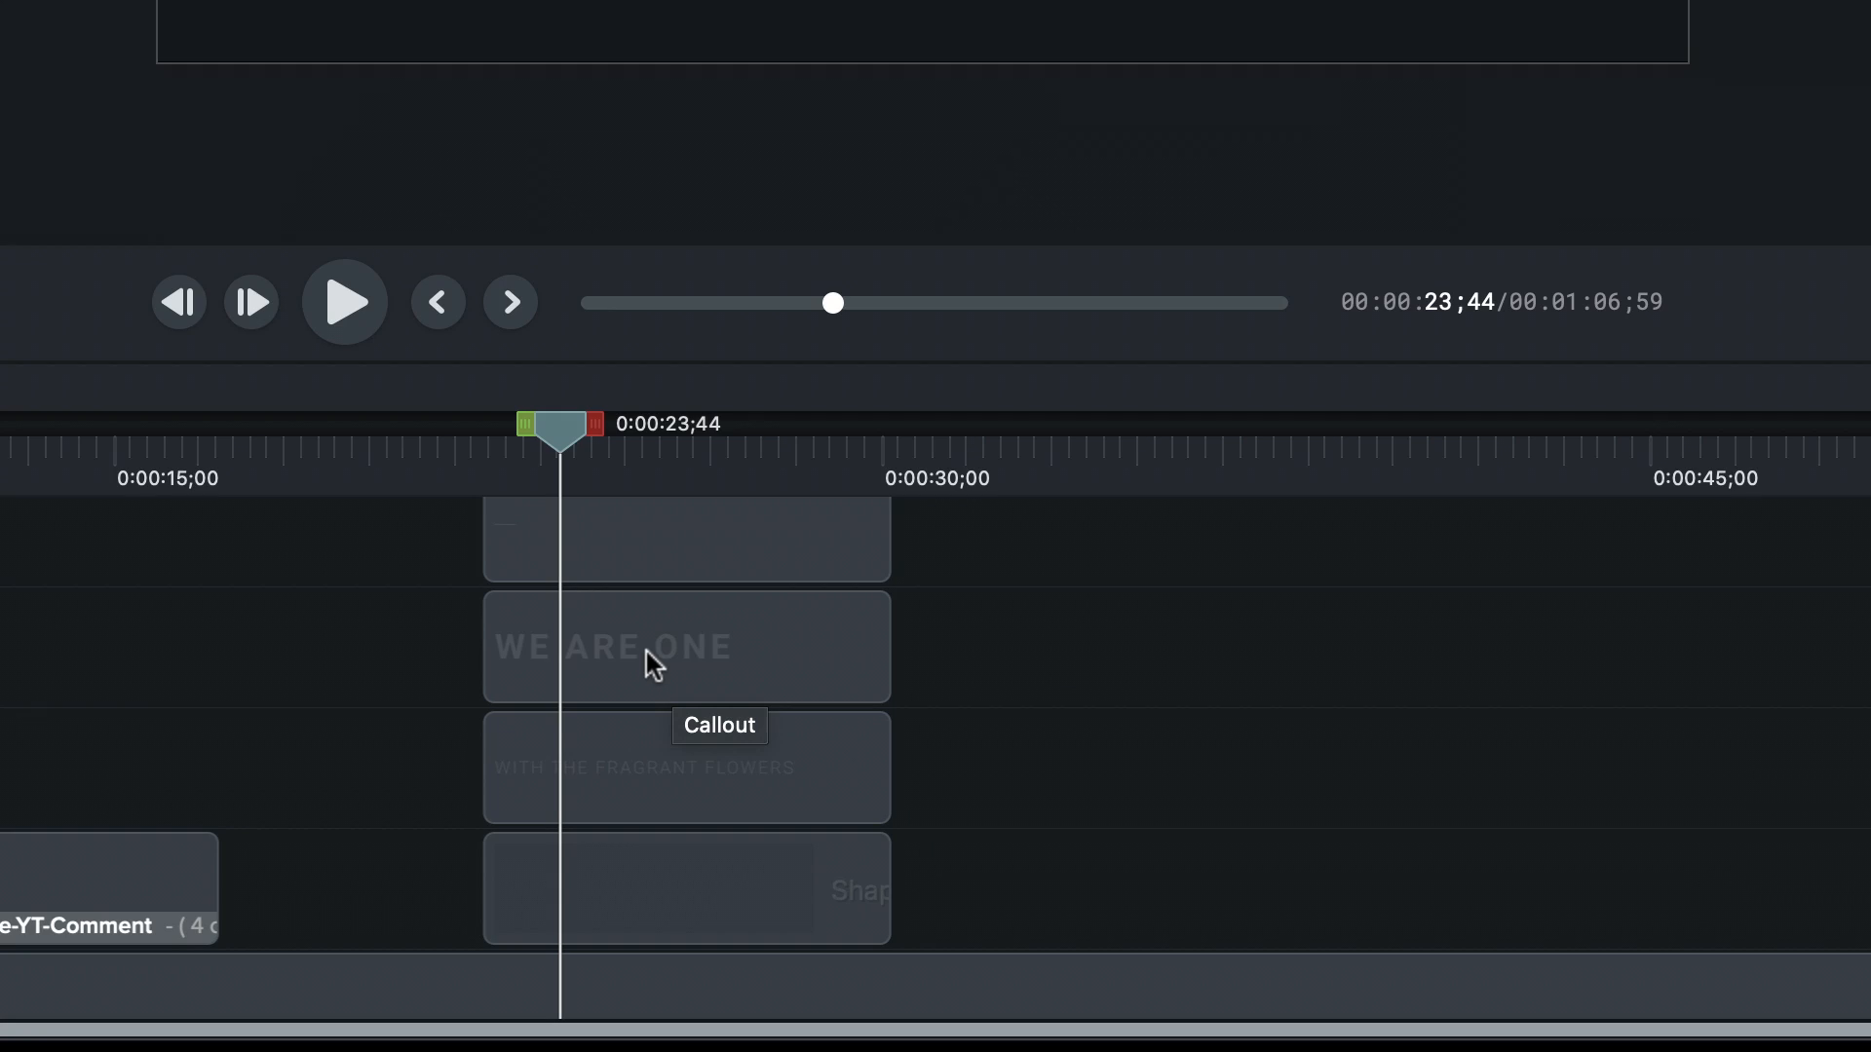
click(645, 651)
click(642, 726)
click(642, 632)
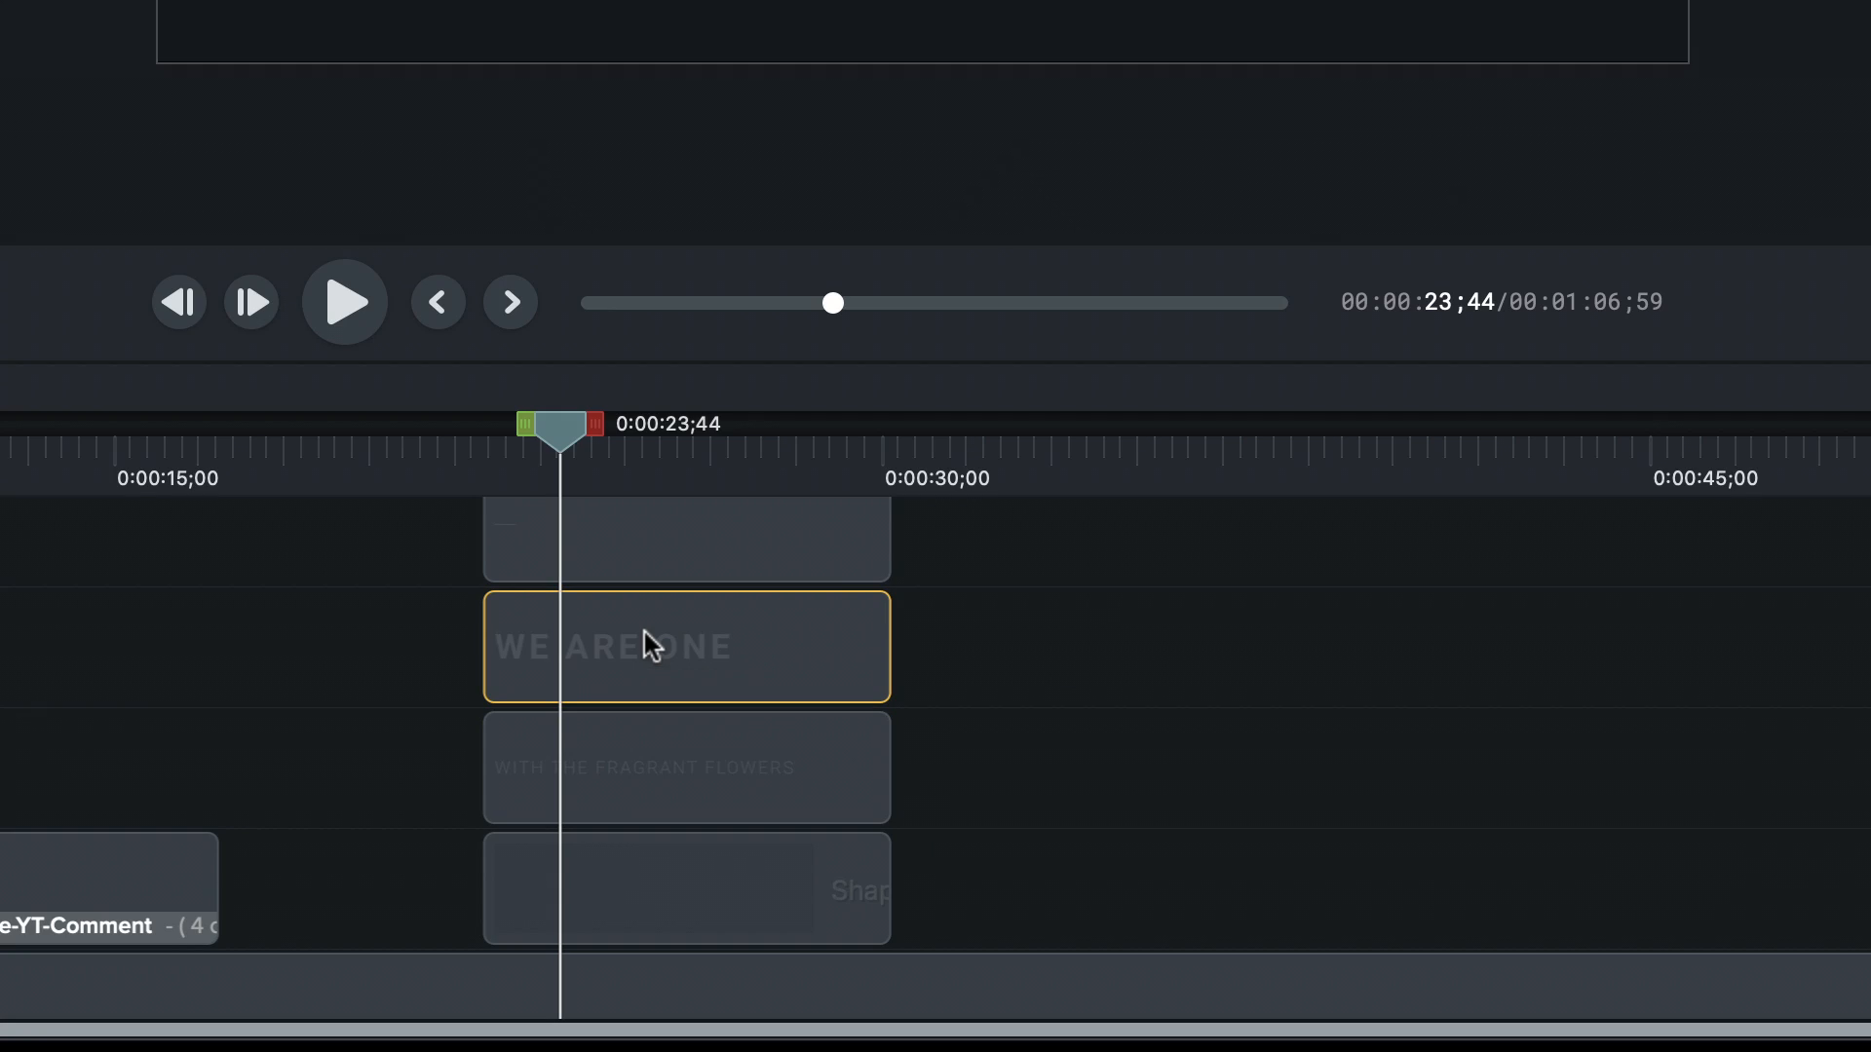
click(660, 752)
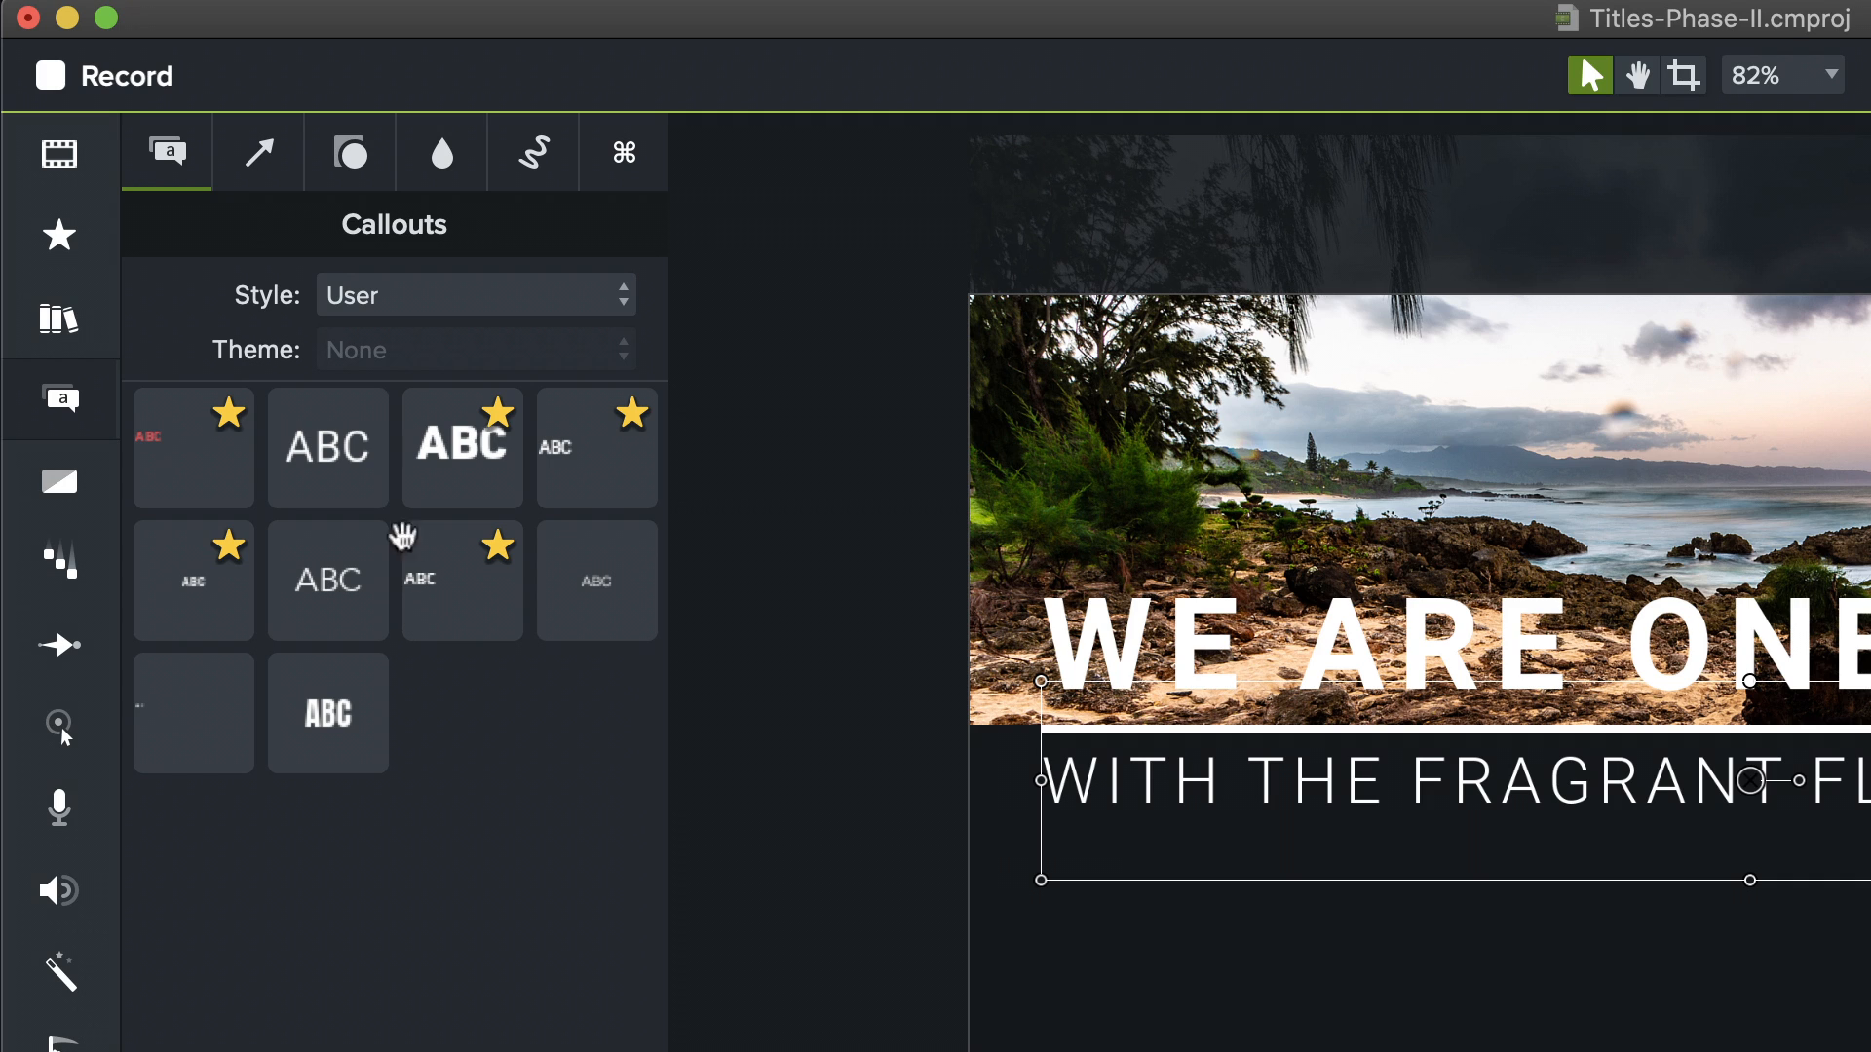
- Show callouts of all styles and look through the available callouts
click(426, 299)
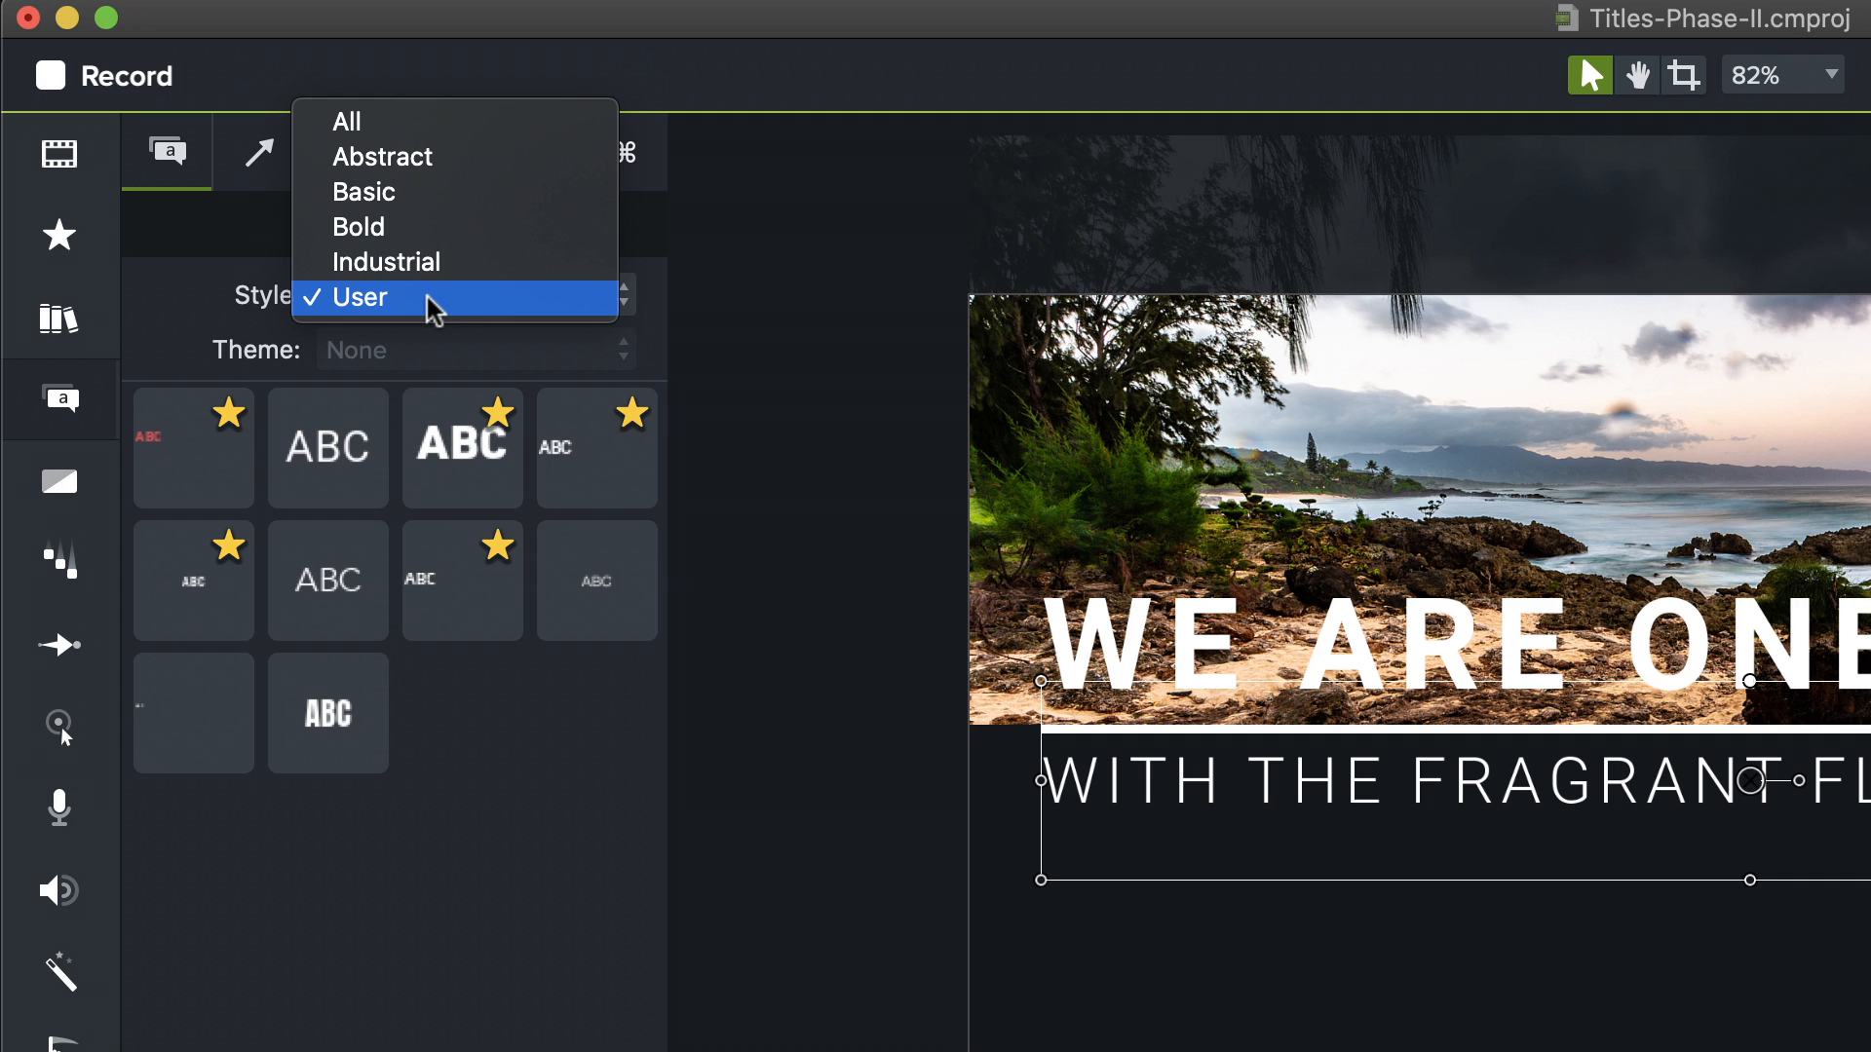
click(440, 124)
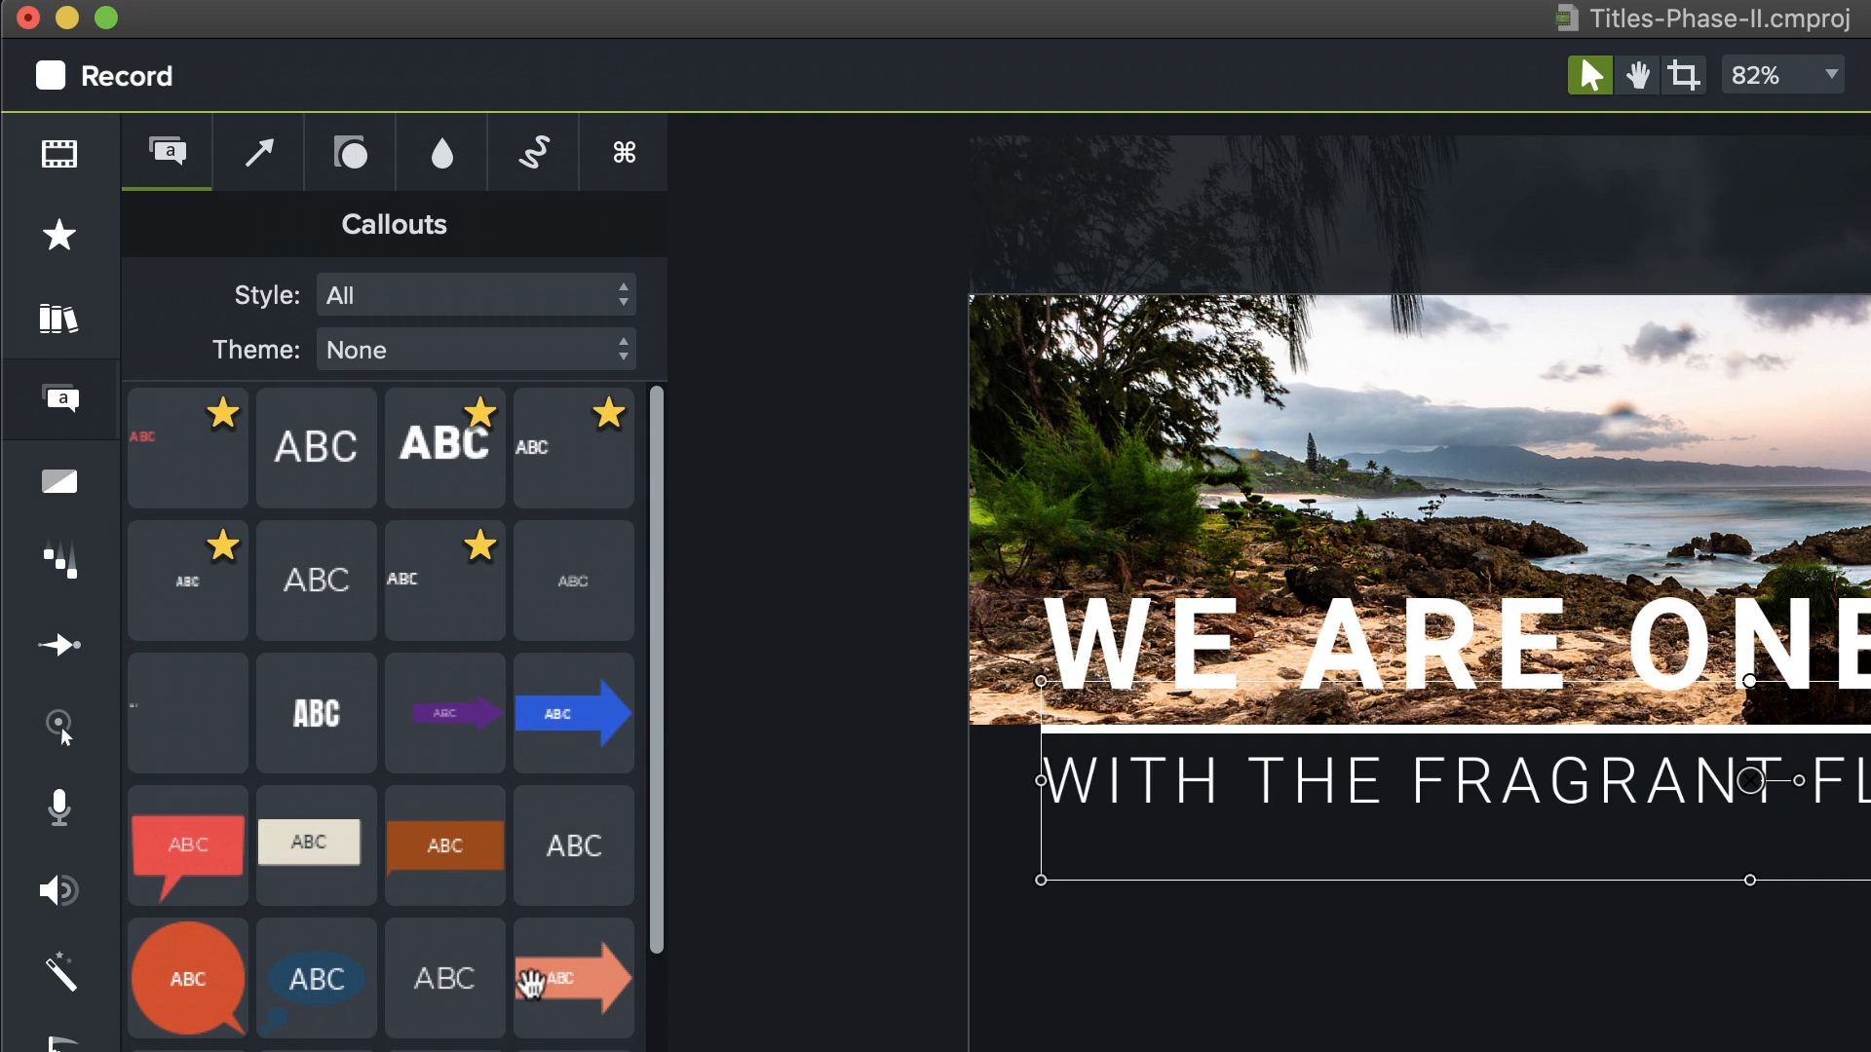
scroll(384, 868, down, 5)
scroll(384, 868, down, 4)
scroll(384, 868, up, 10)
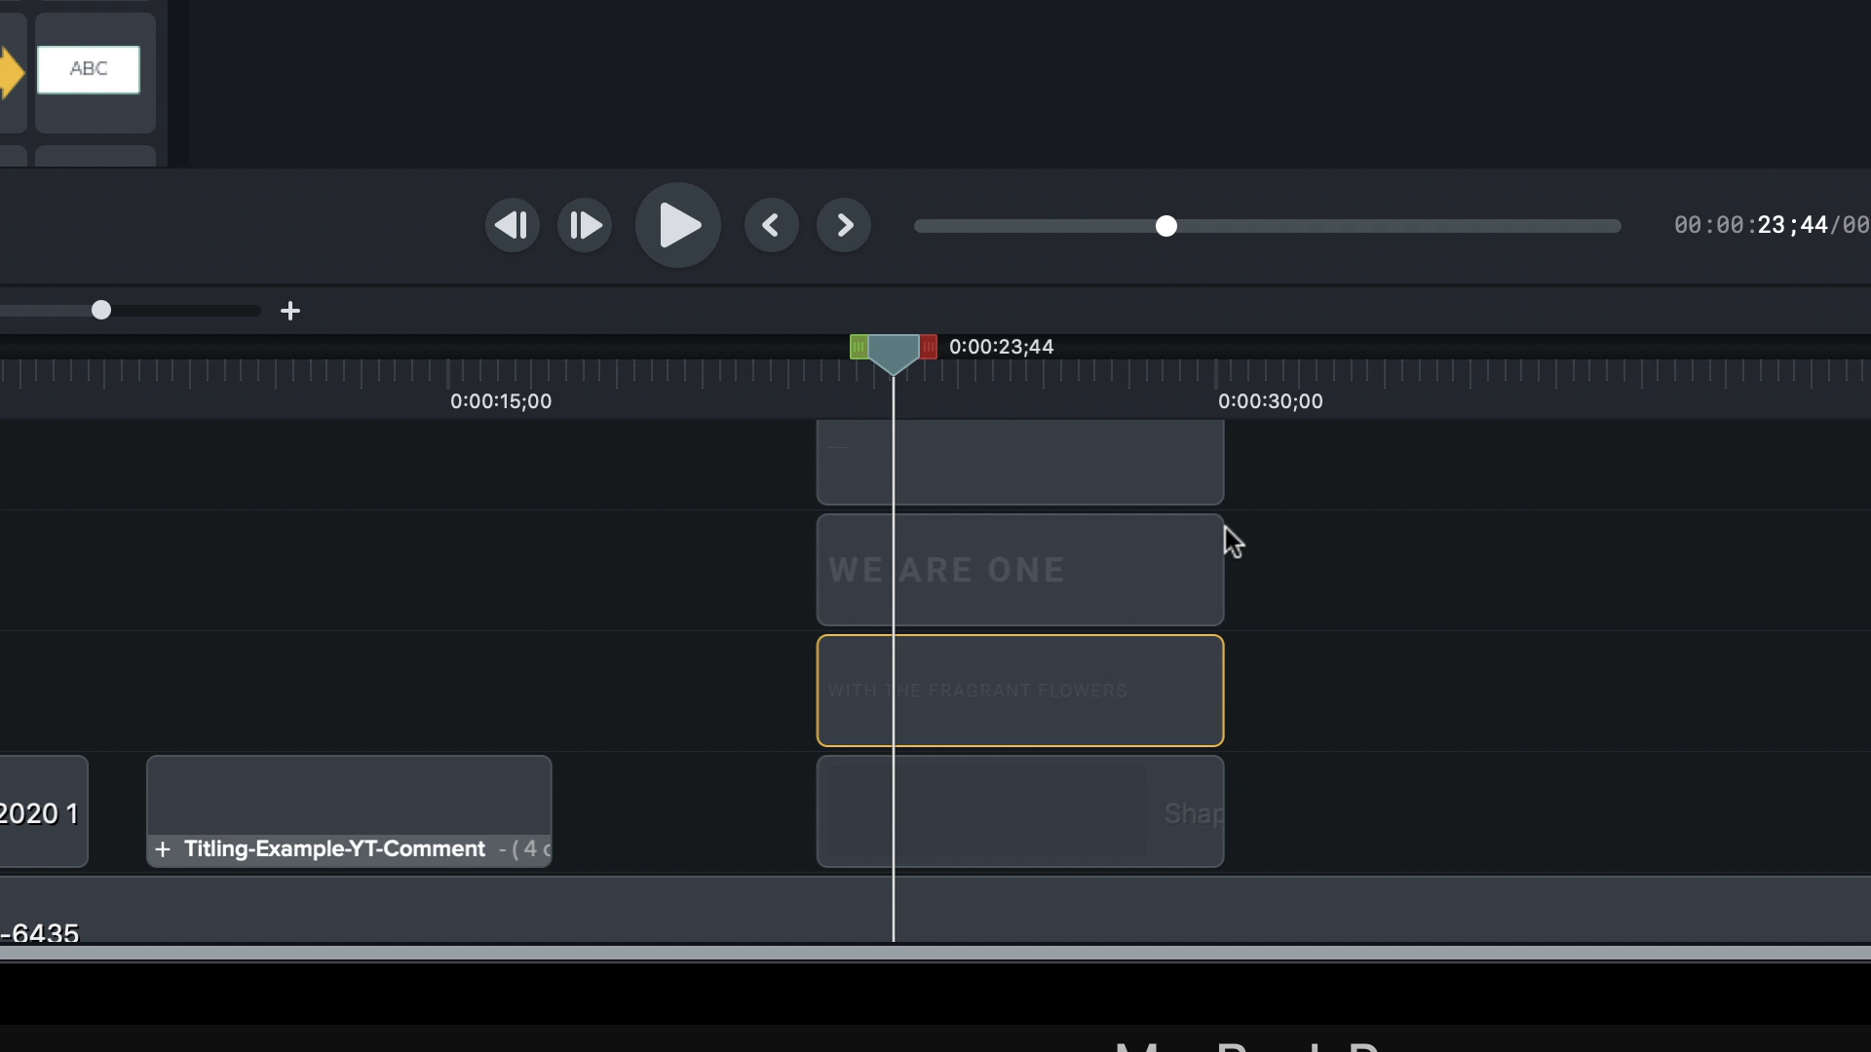
- Make Track 6 visible and select the green rectangle covering the title's line
click(1085, 801)
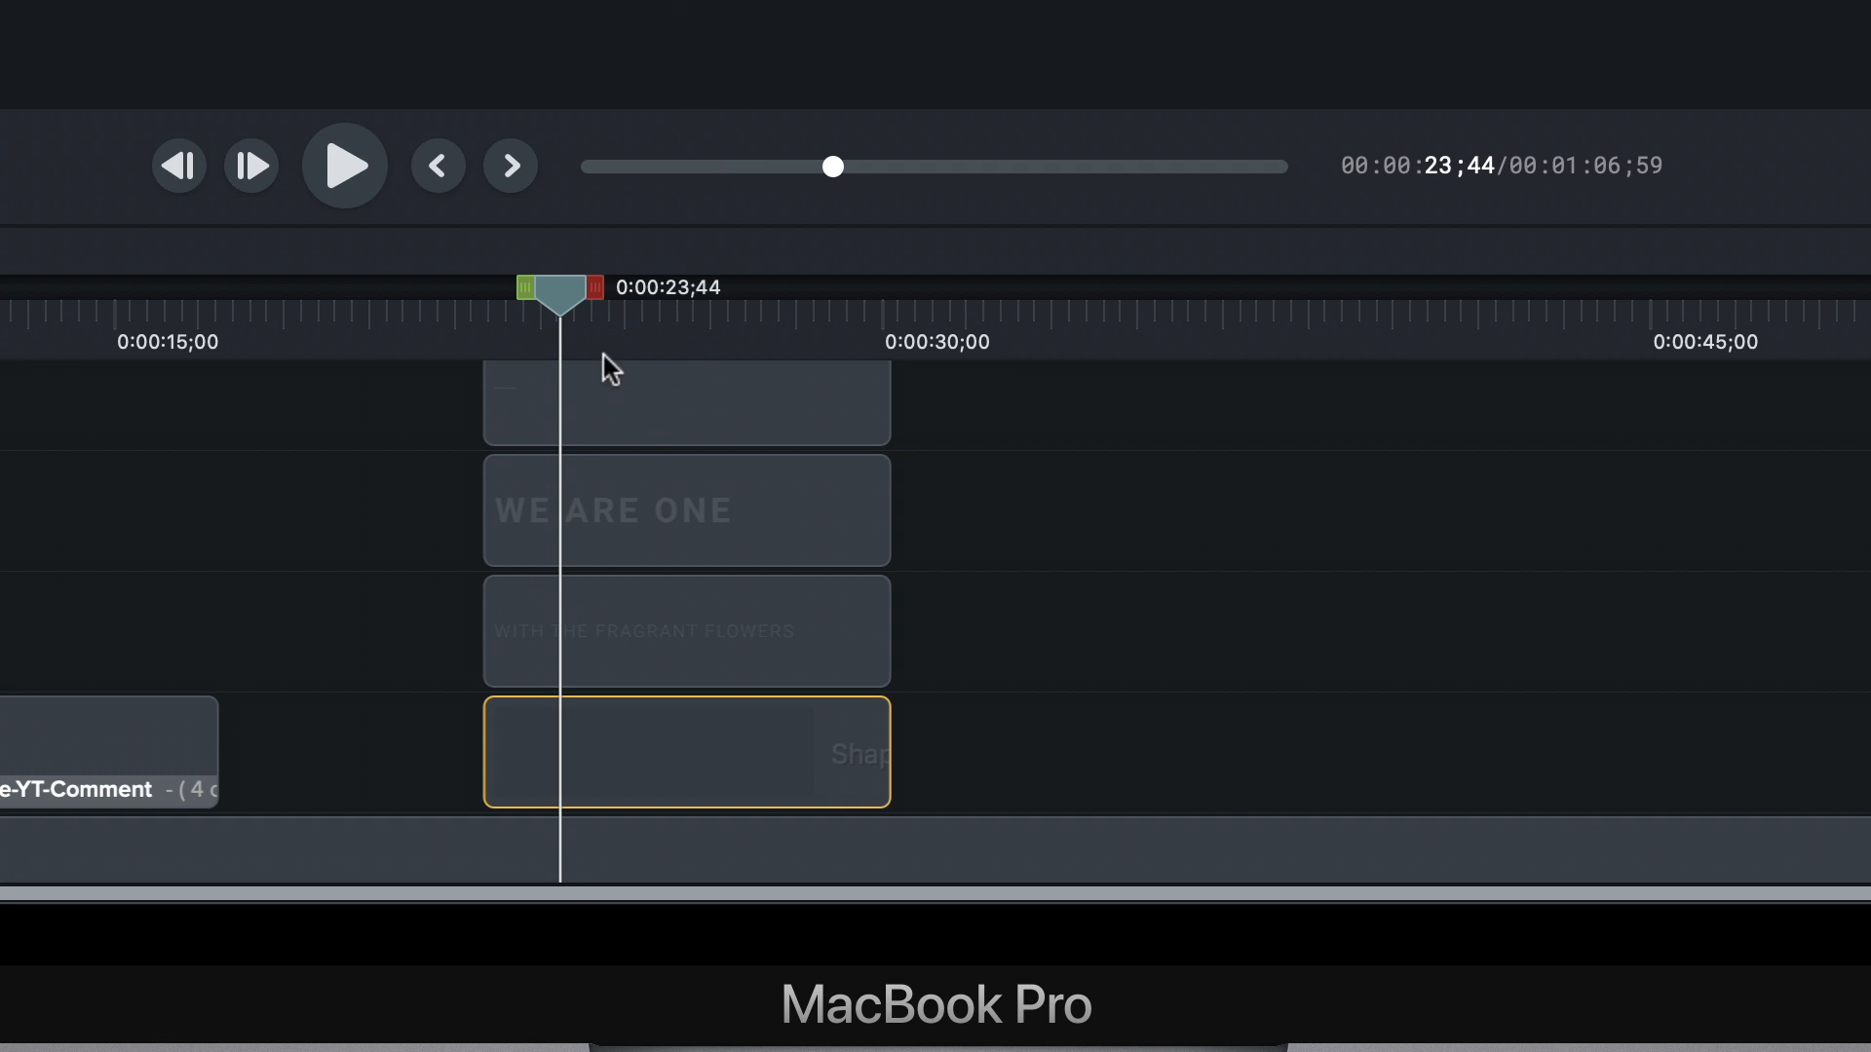
scroll(651, 425, up, 4)
scroll(649, 443, down, 2)
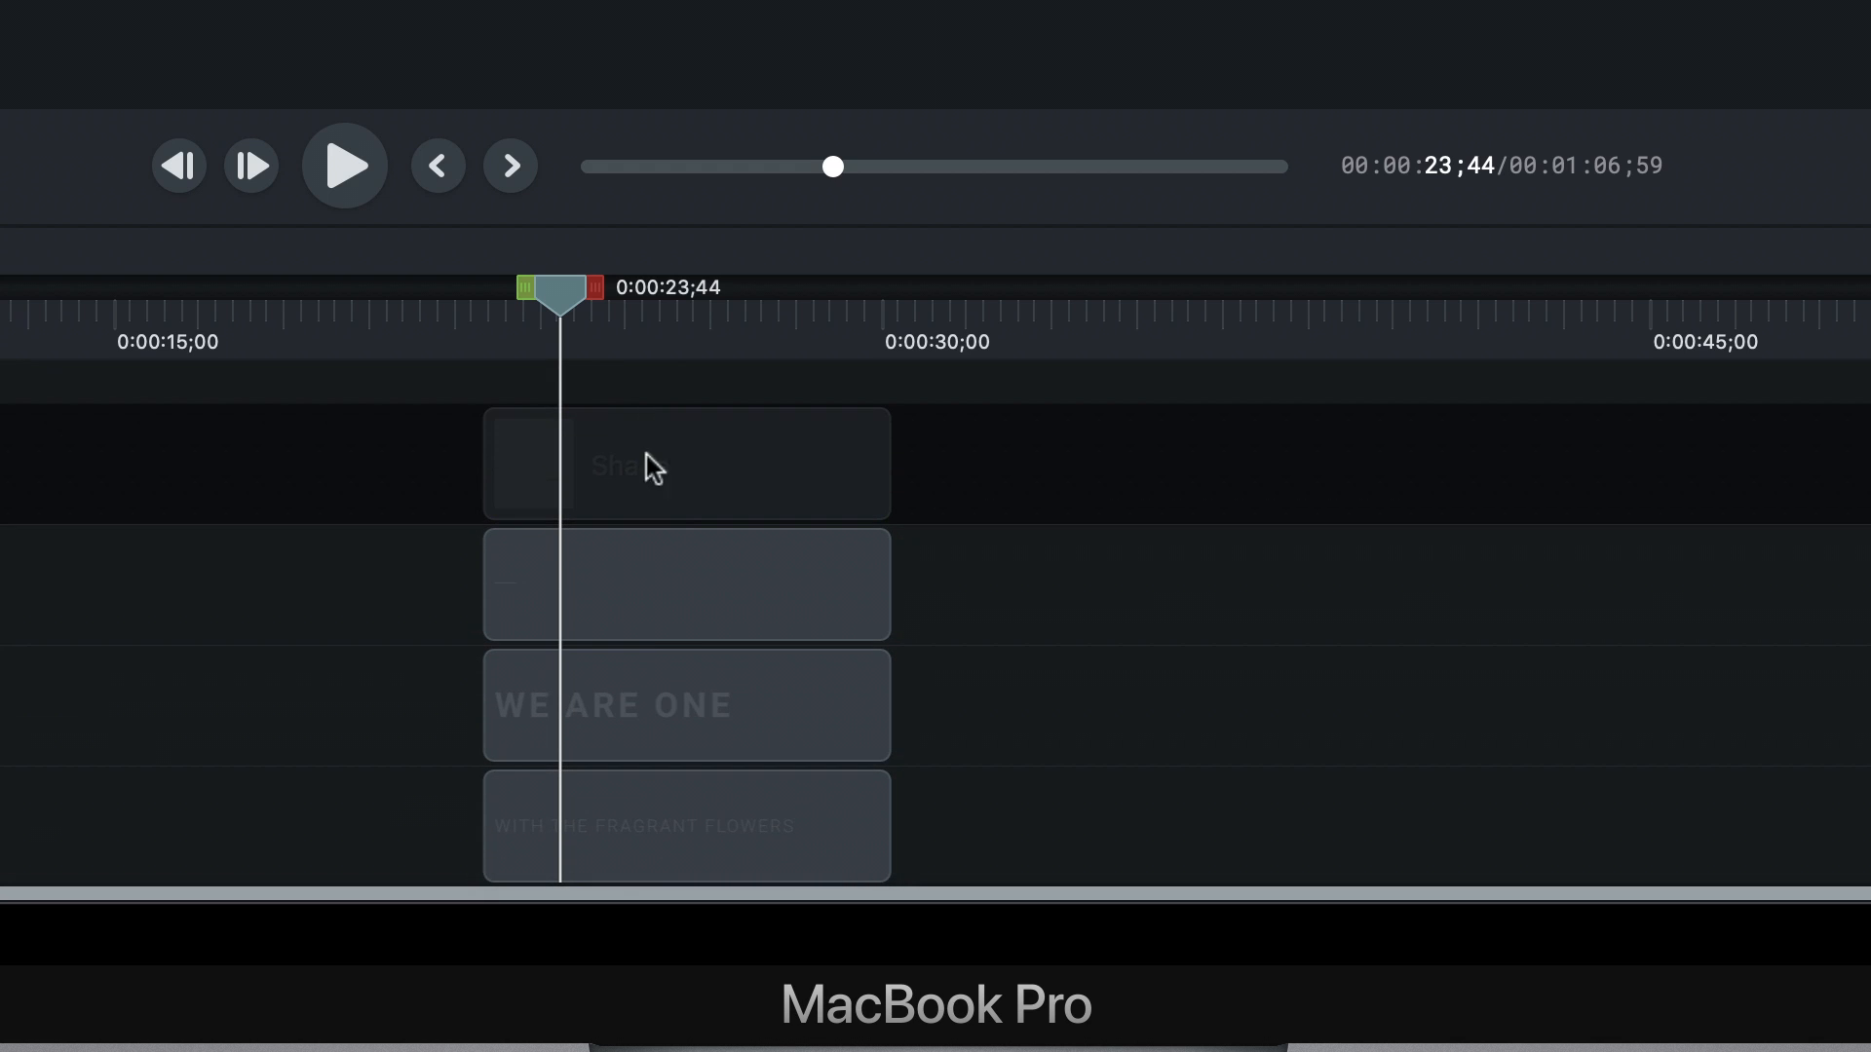
click(632, 610)
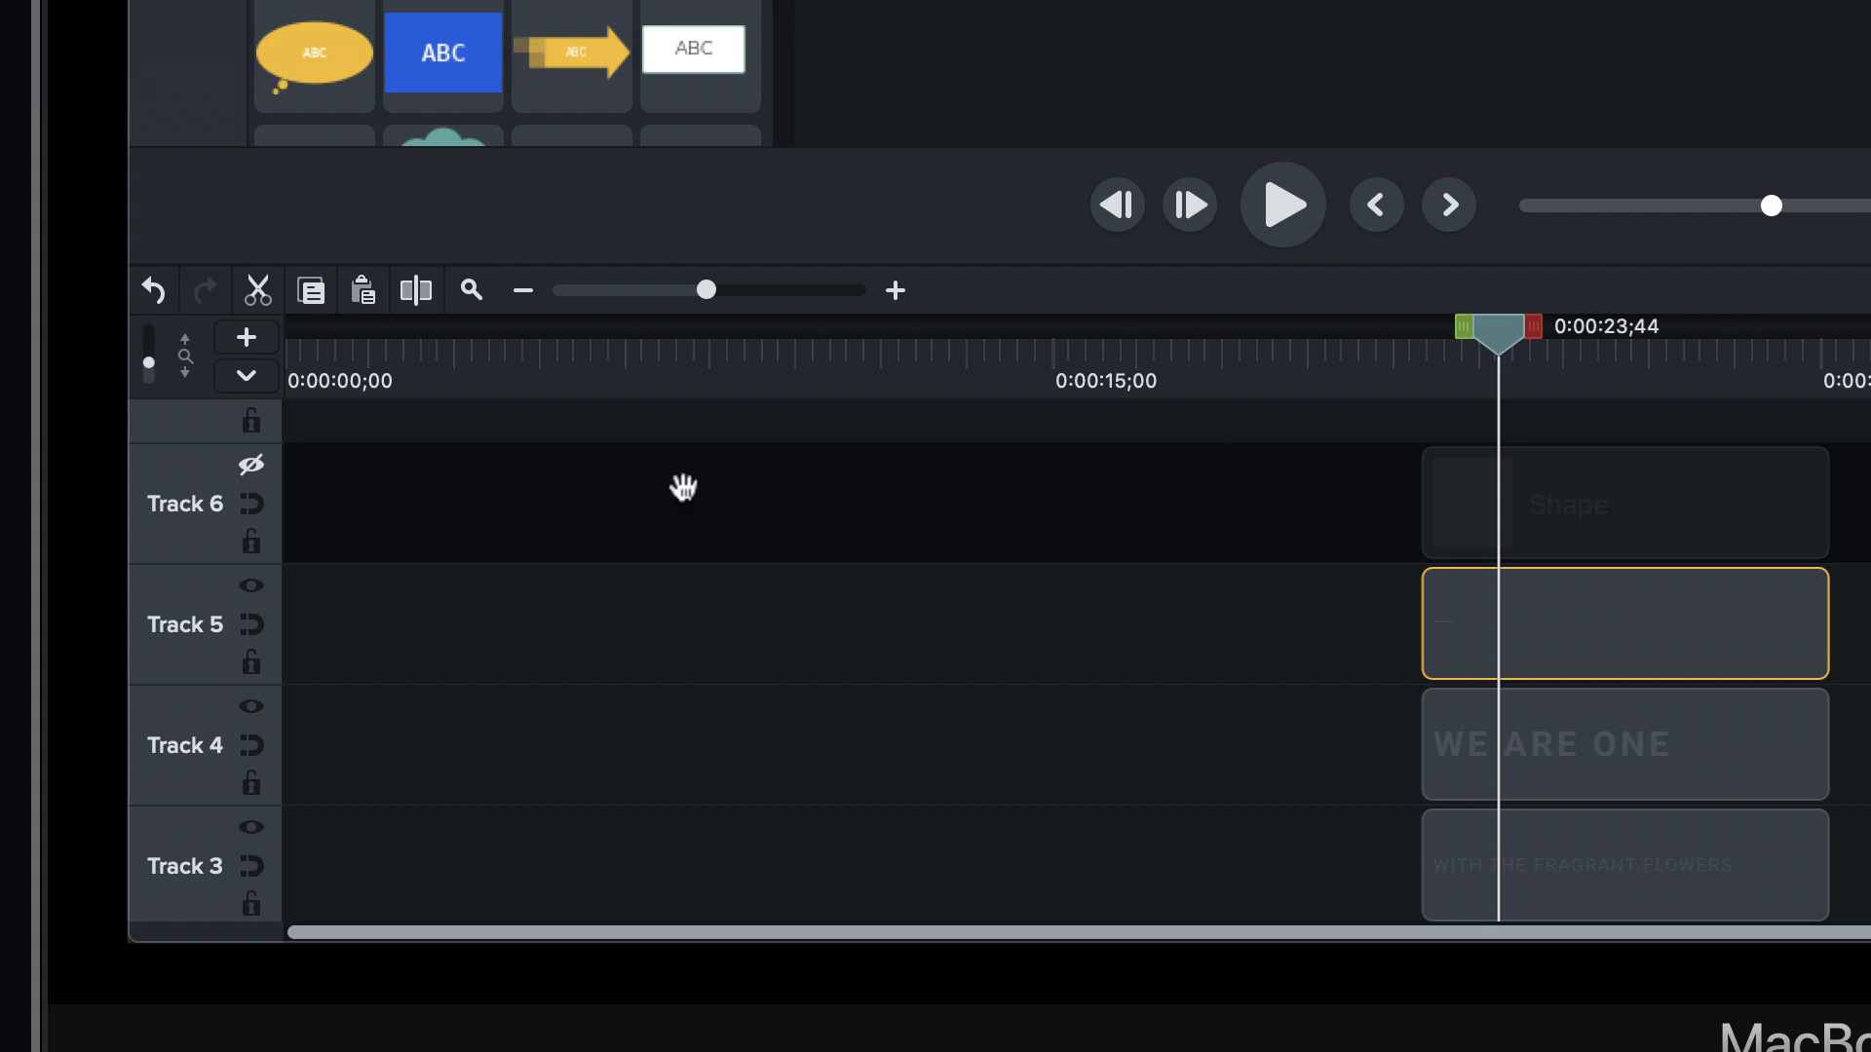
click(251, 470)
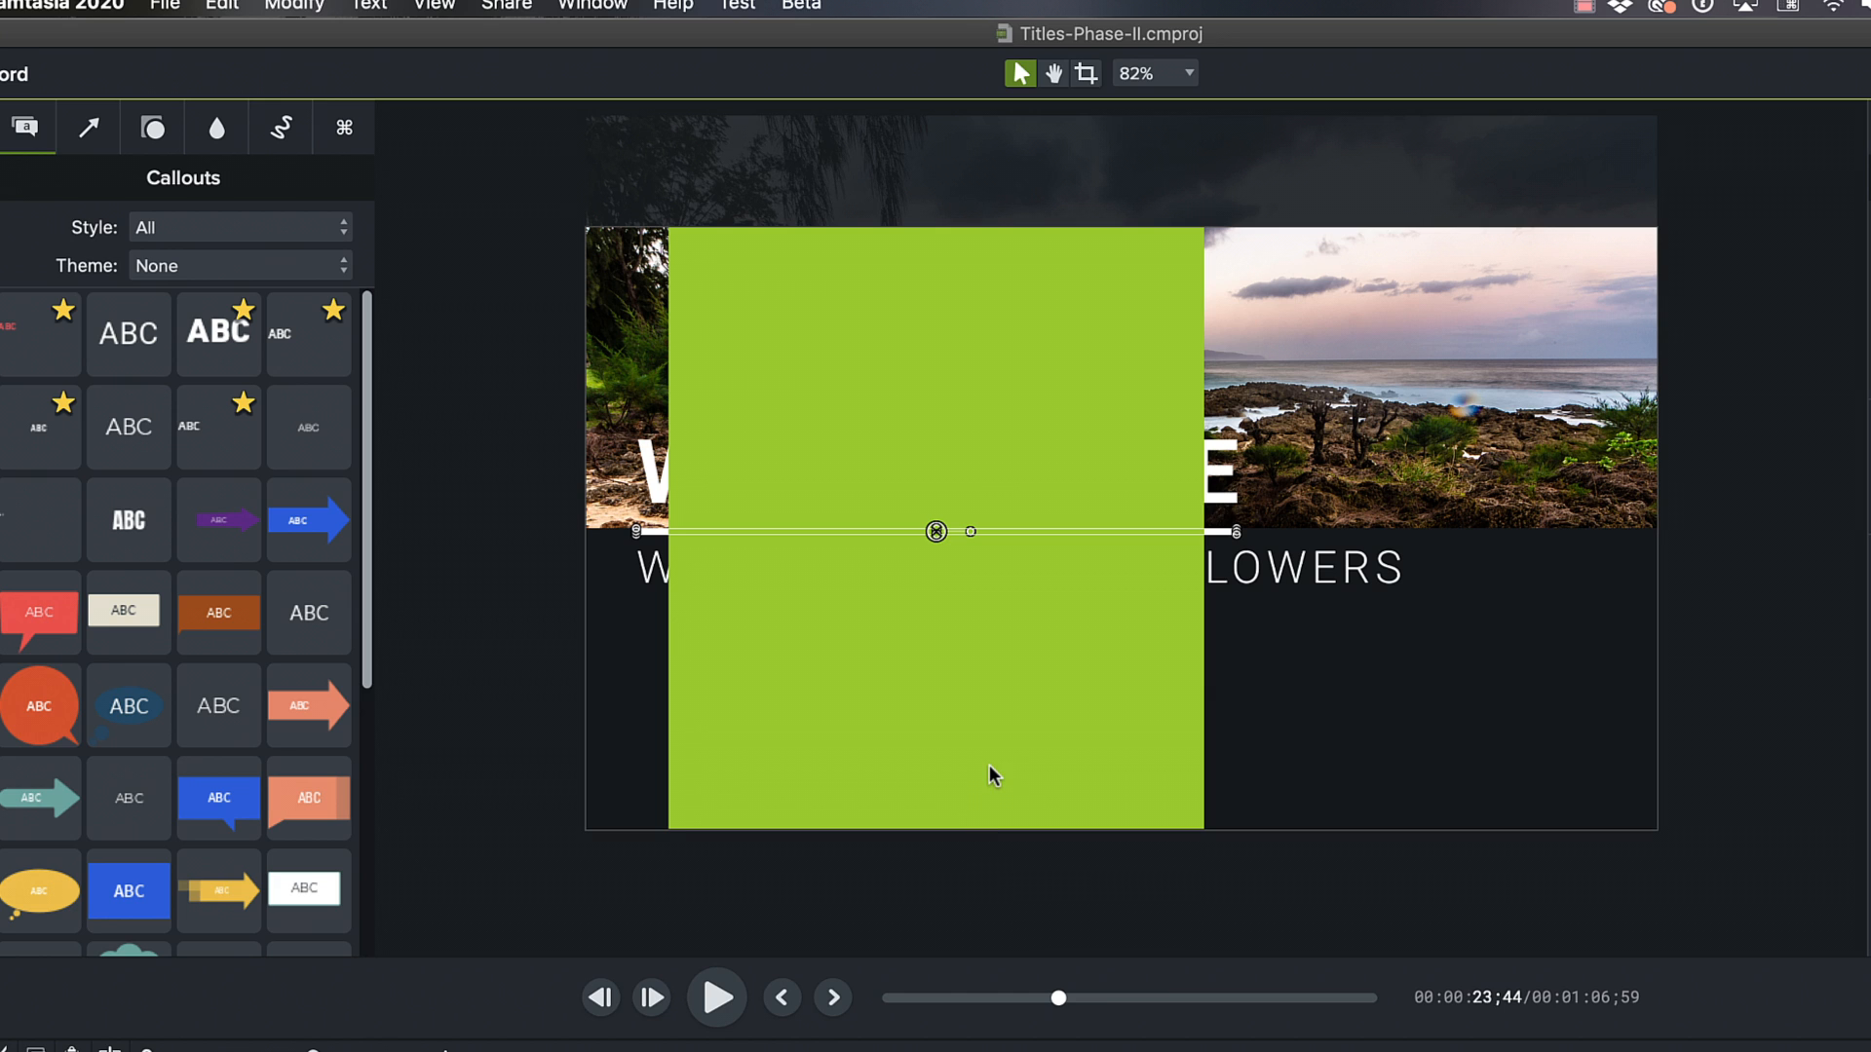
click(990, 766)
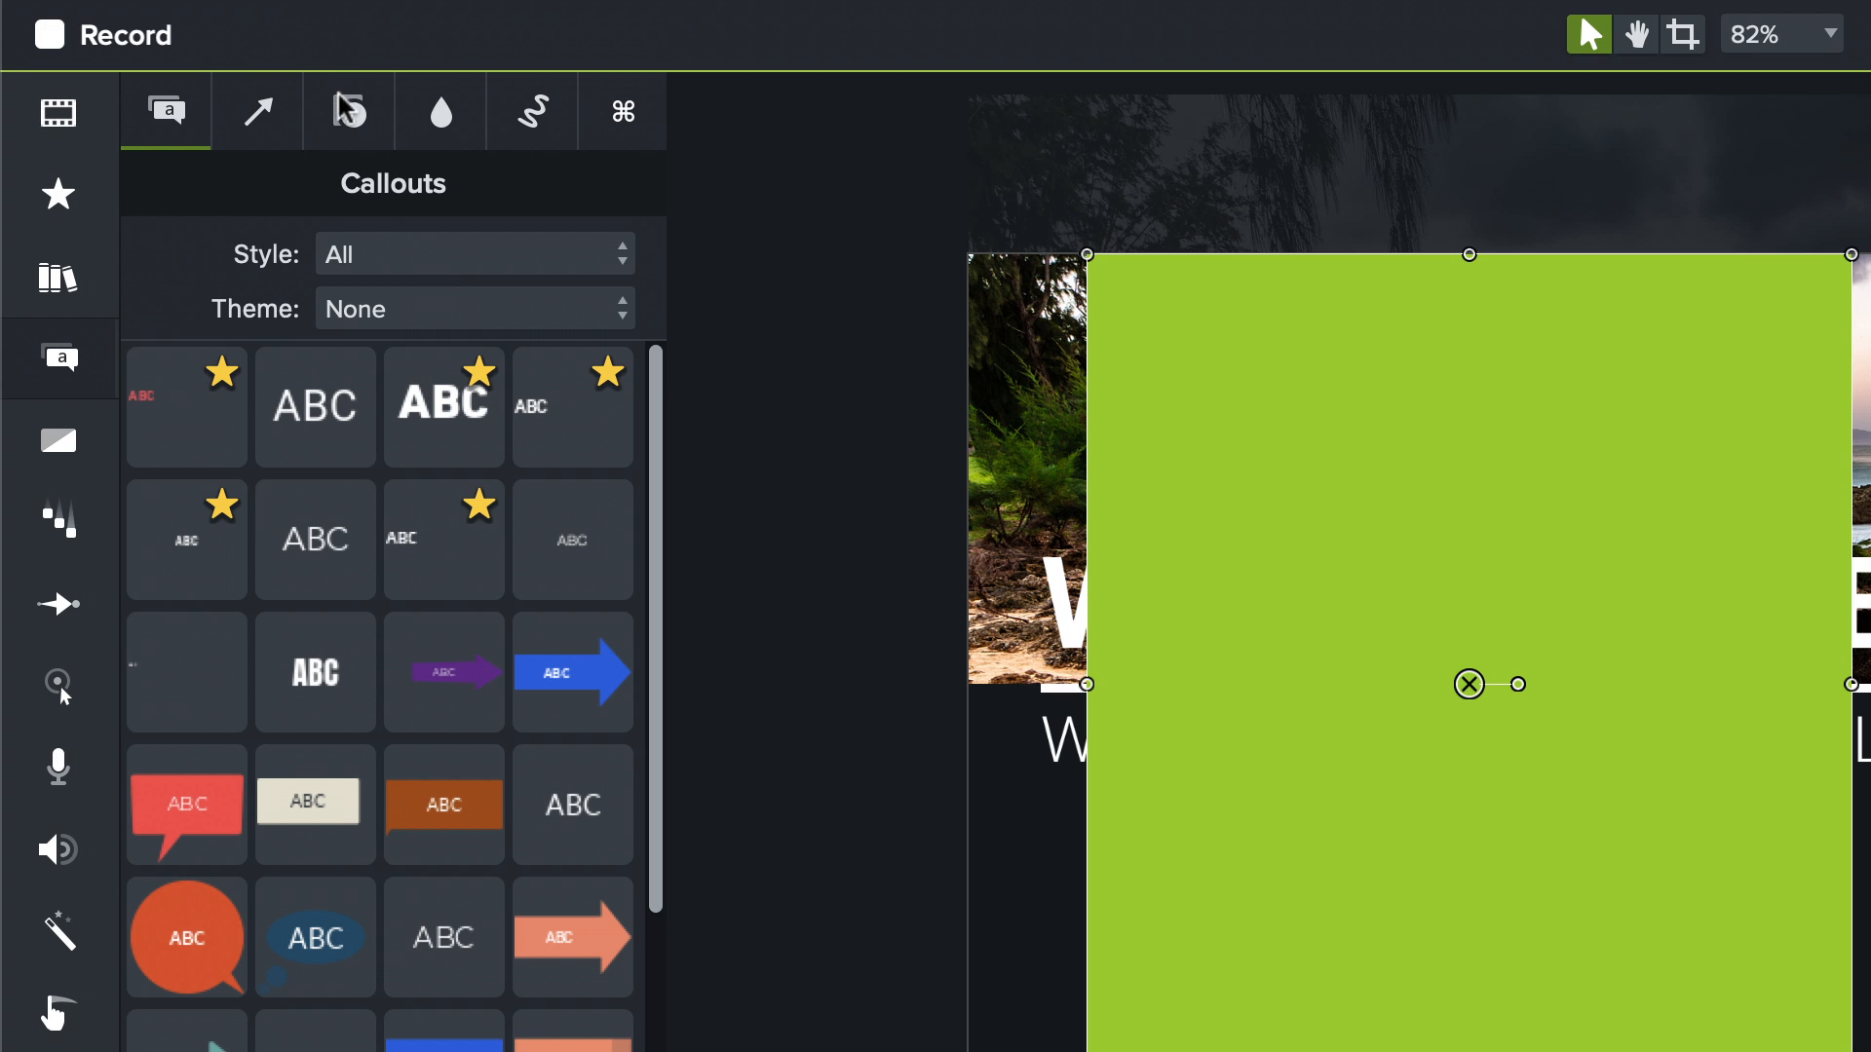
- Look through the available annotation shapes of all styles
click(153, 127)
scroll(446, 914, down, 3)
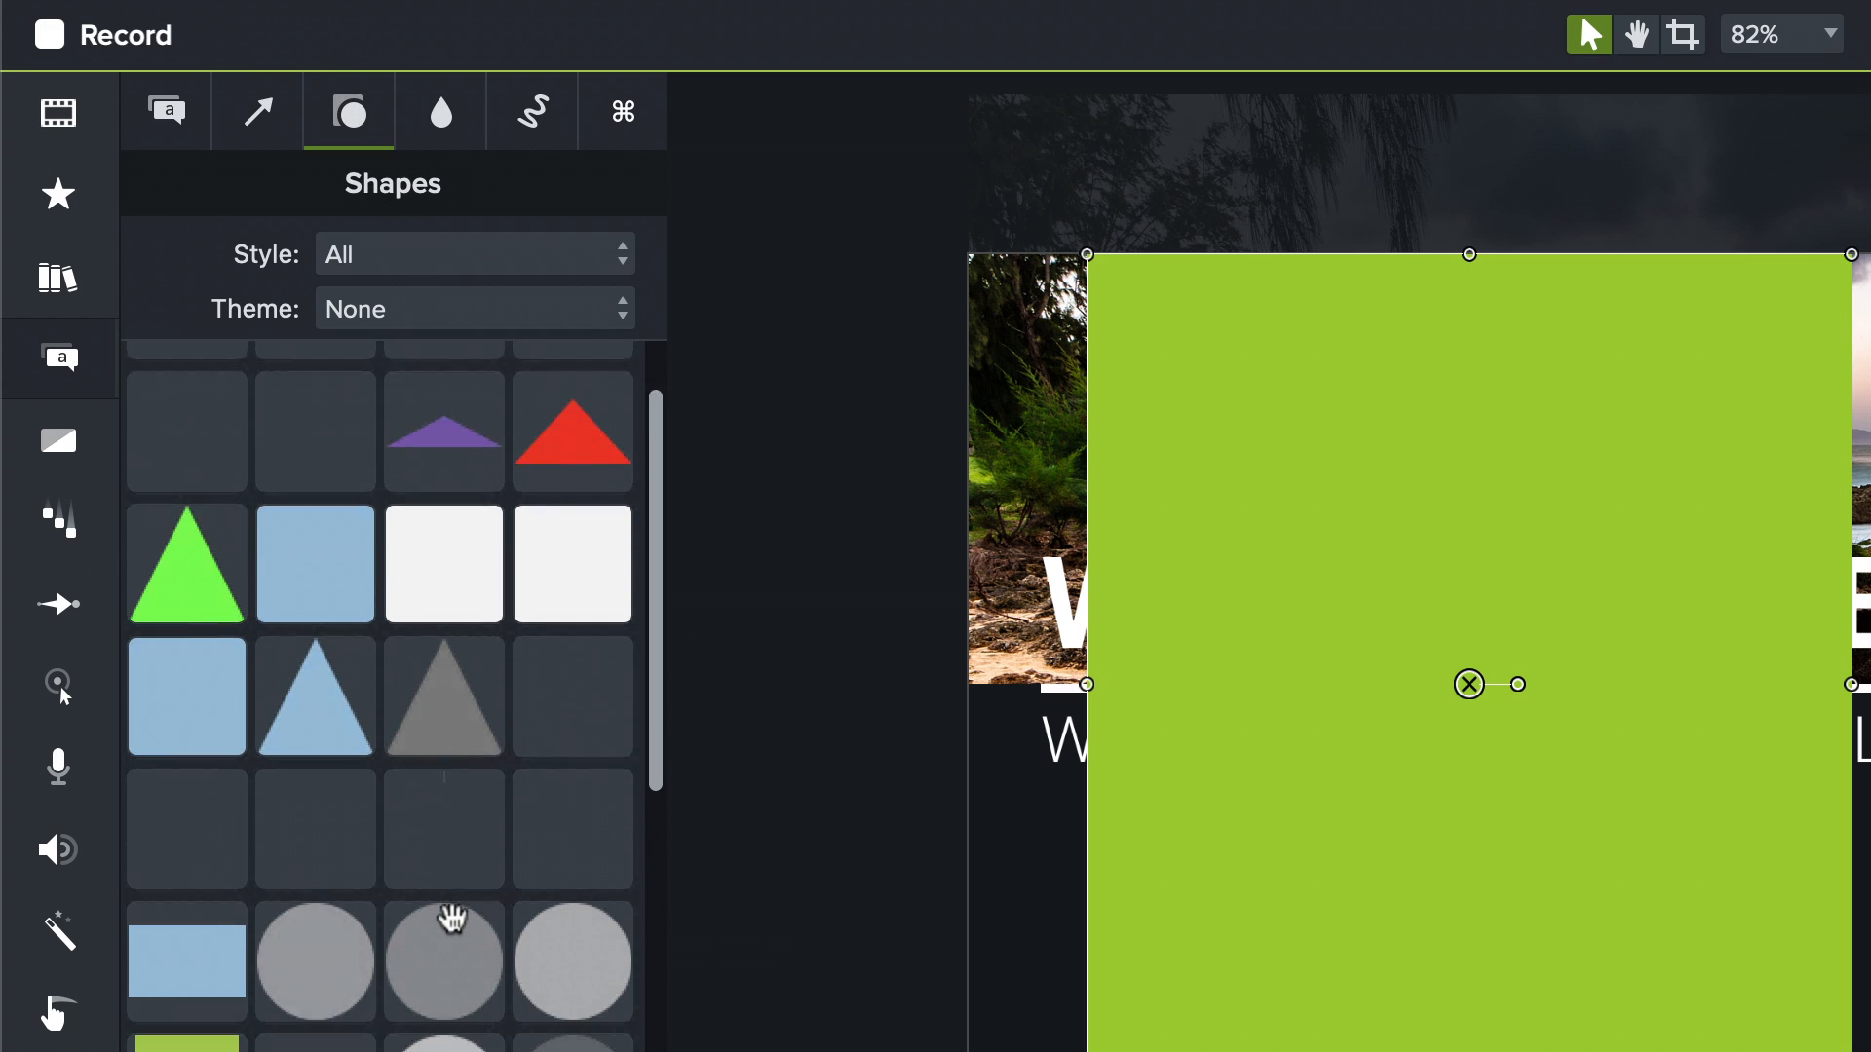
scroll(452, 916, down, 2)
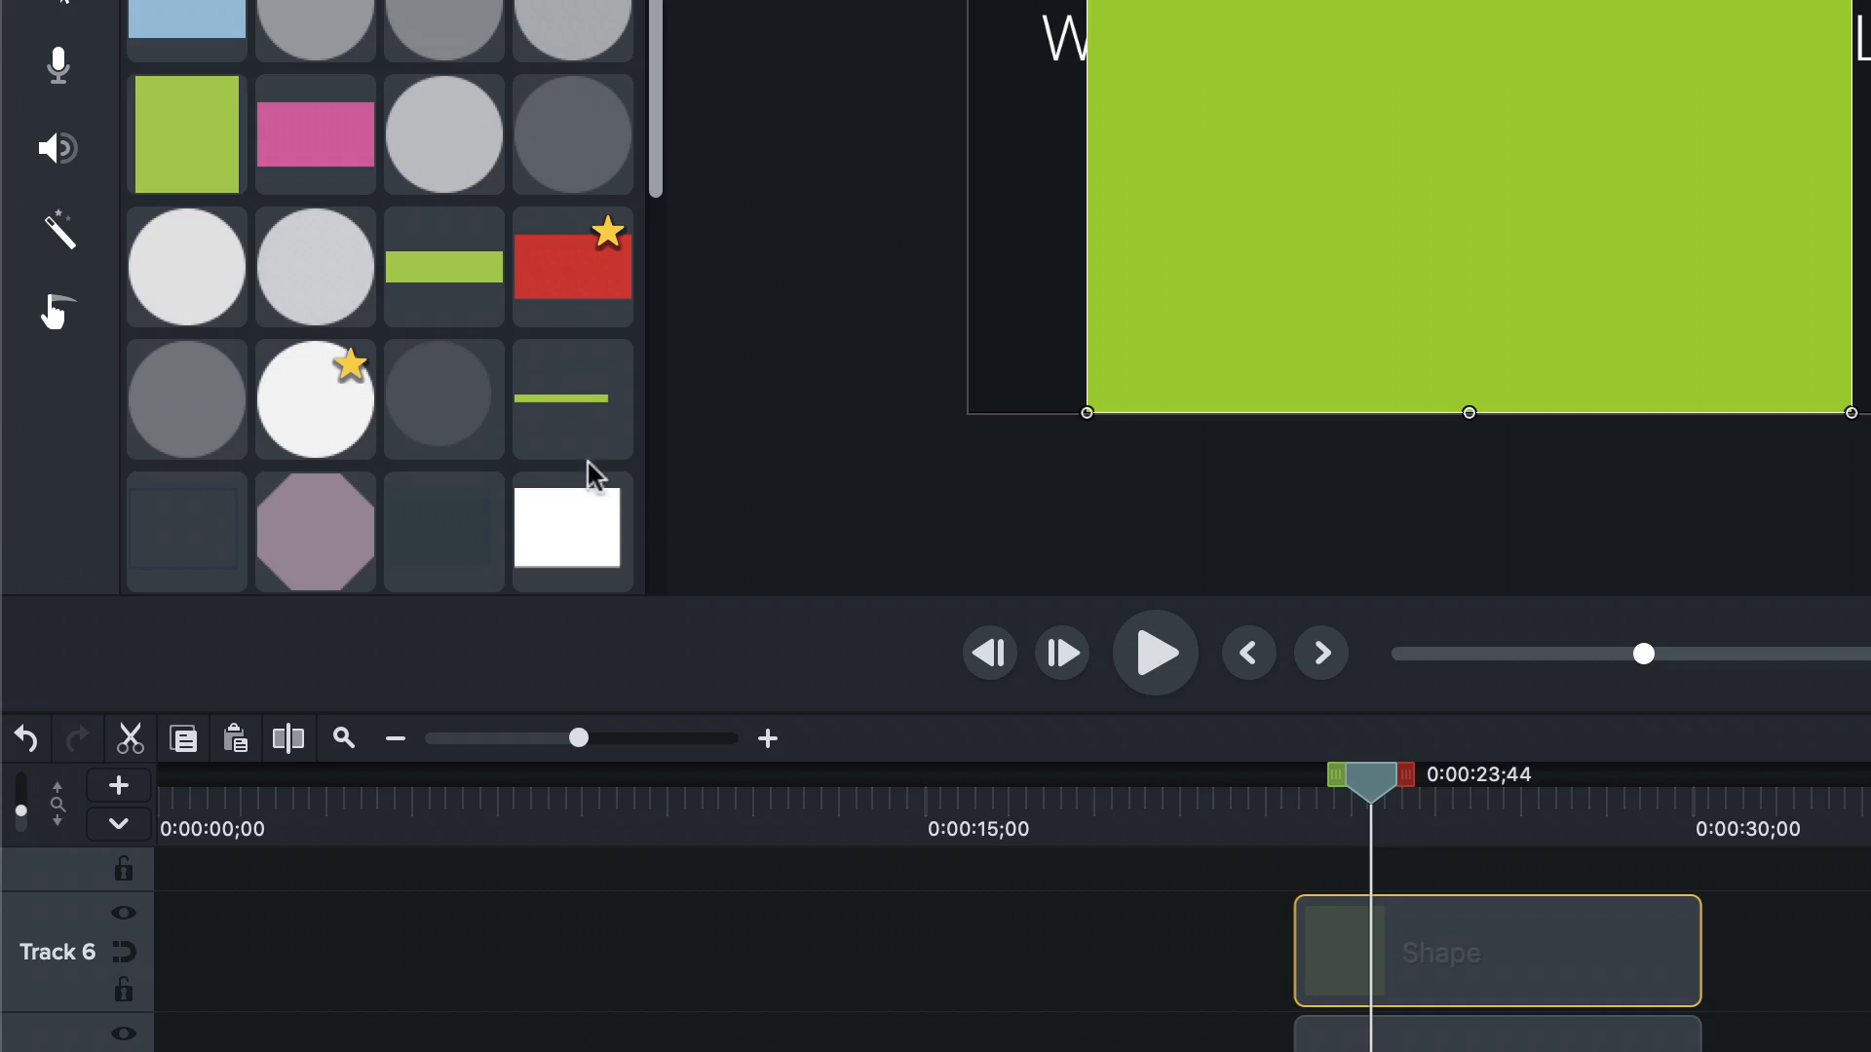
scroll(480, 83, up, 5)
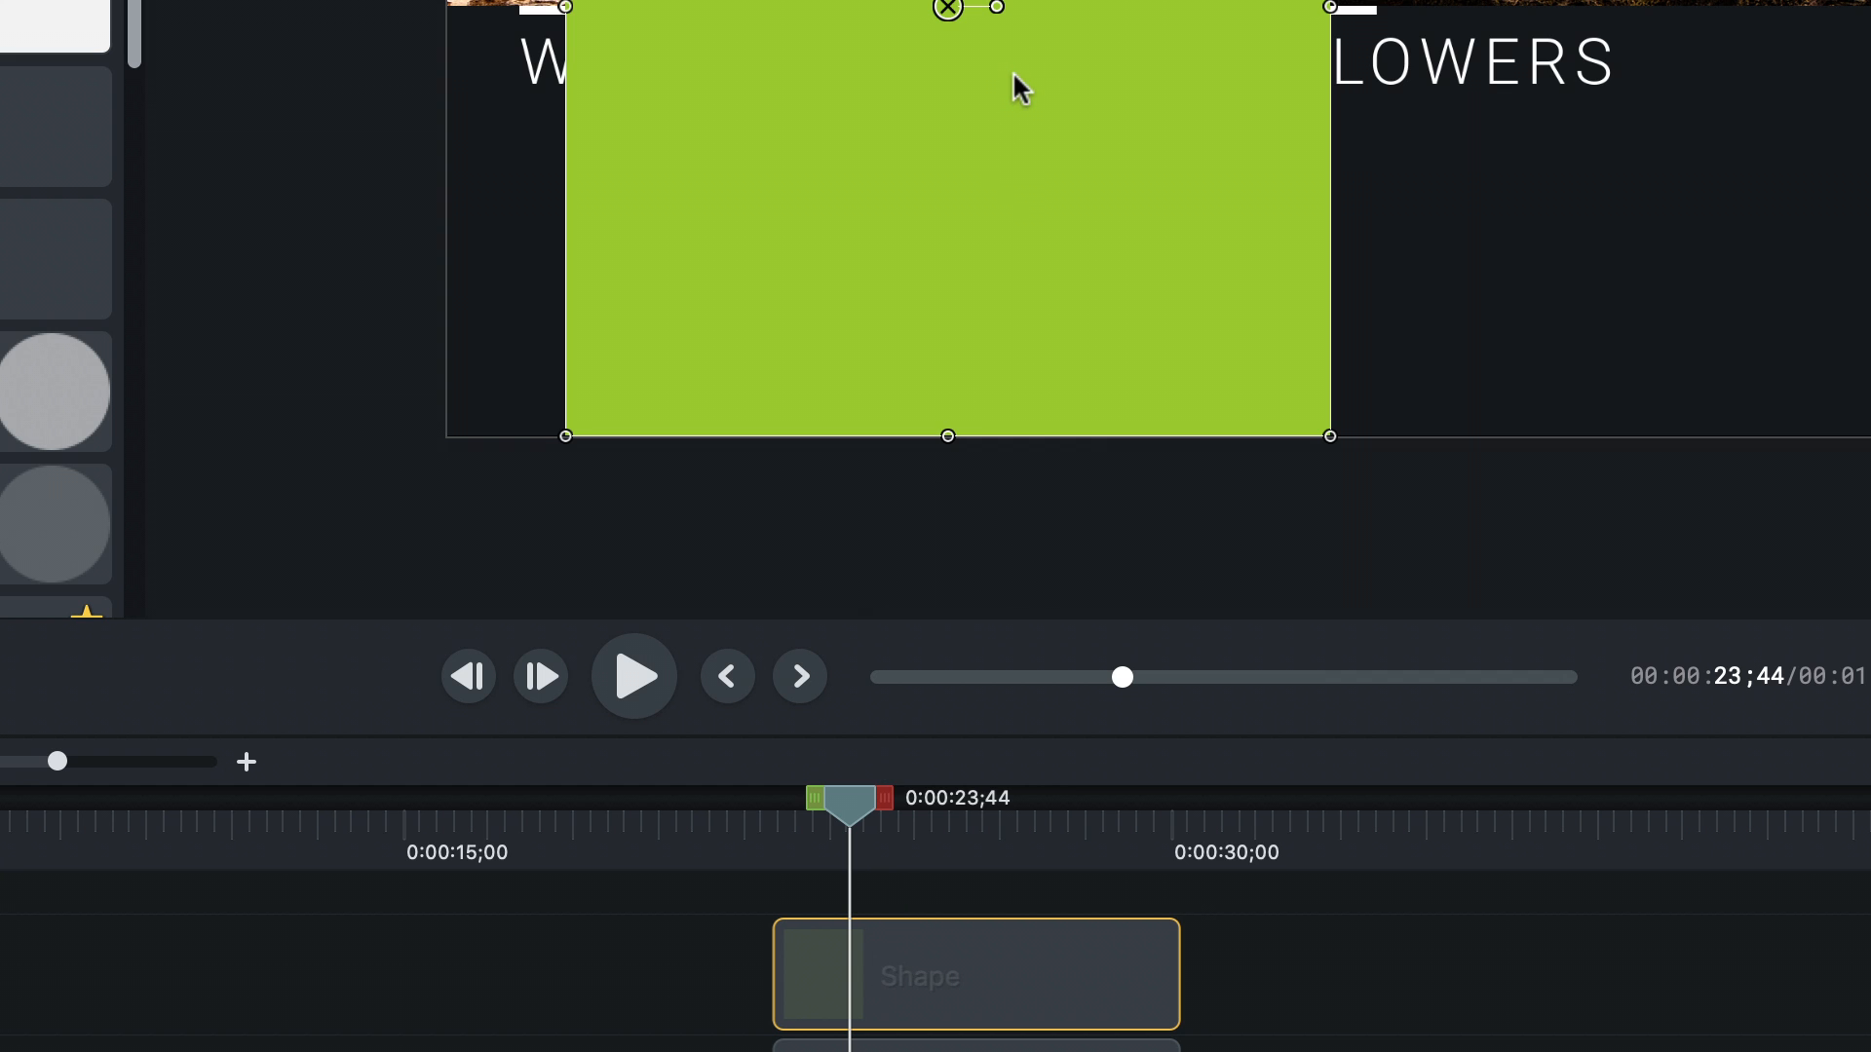
- Add an animation to the green rectangle on Track 6 that ends at 0:00:23;44
key(alt)
key(super+equal)
key(super+equal)
key(super+equal)
key(super+equal)
key(super+equal)
key(super+equal)
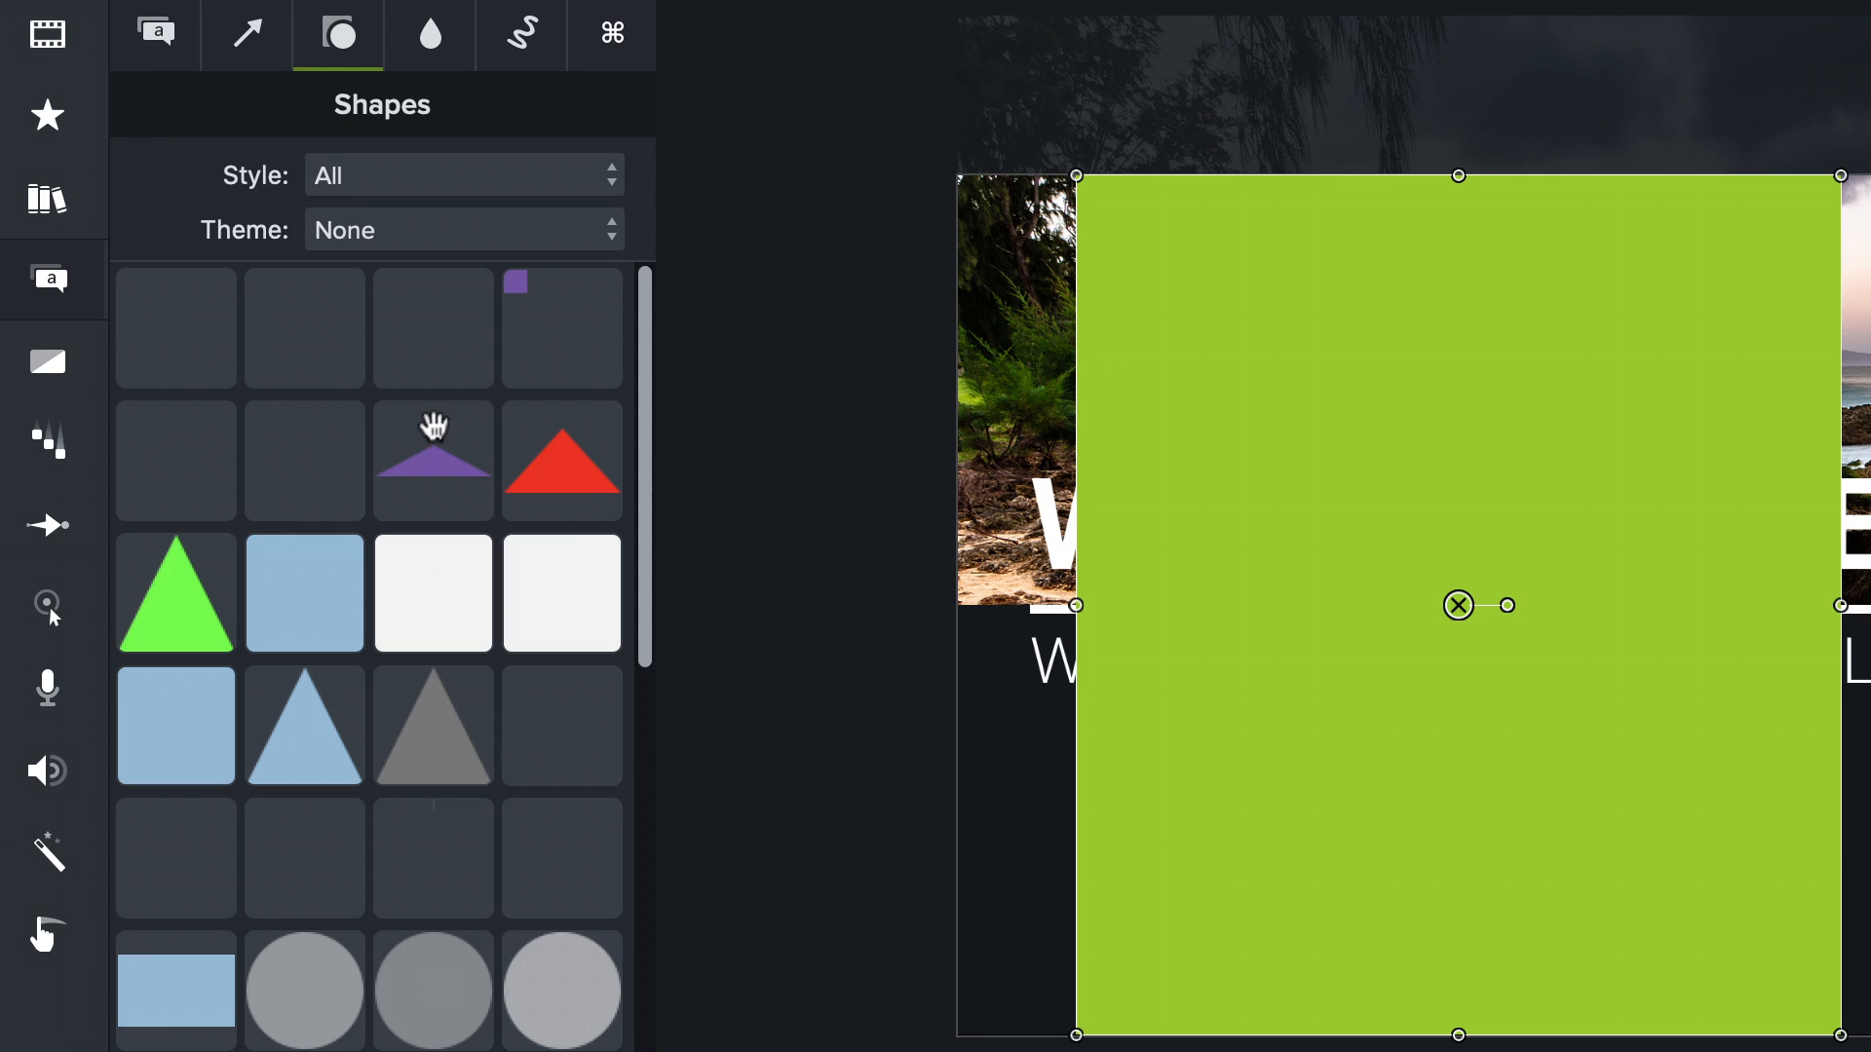
click(50, 535)
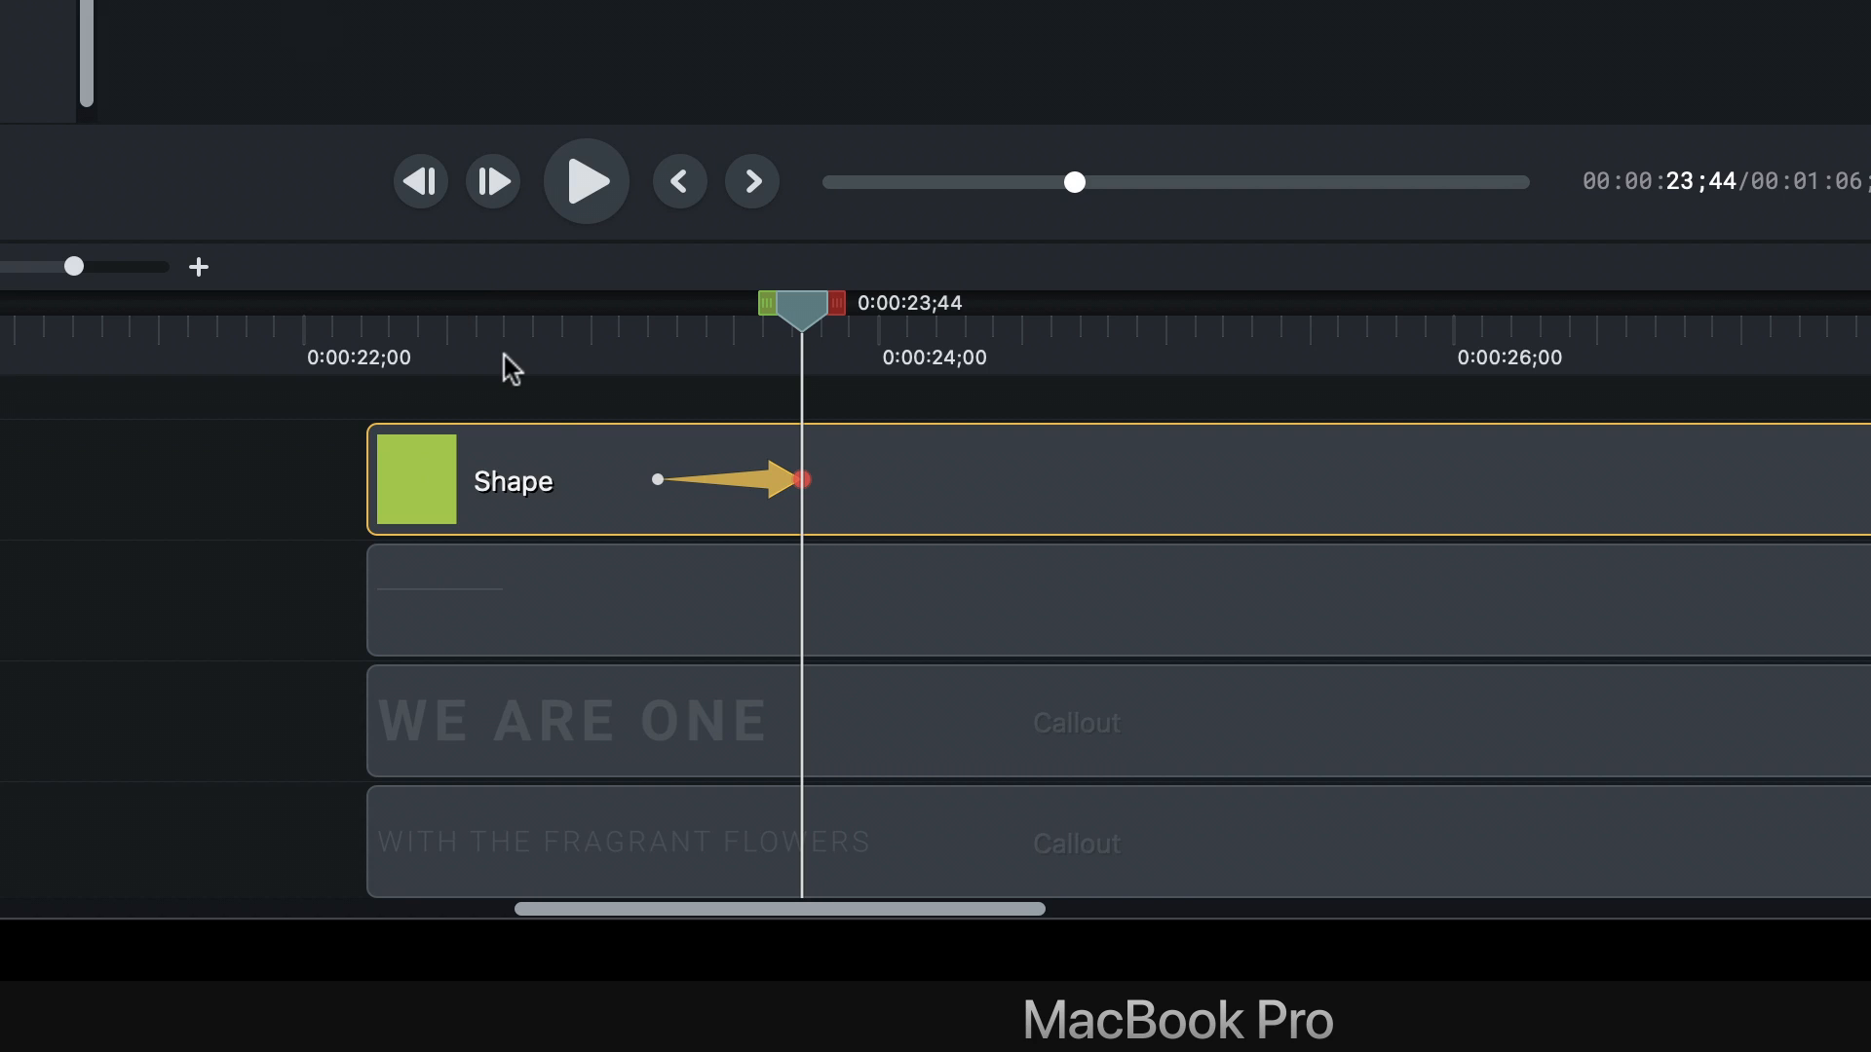
- Move the green rectangle's animation to the start of its clip and extend its end to 0:00:22;49
click(662, 481)
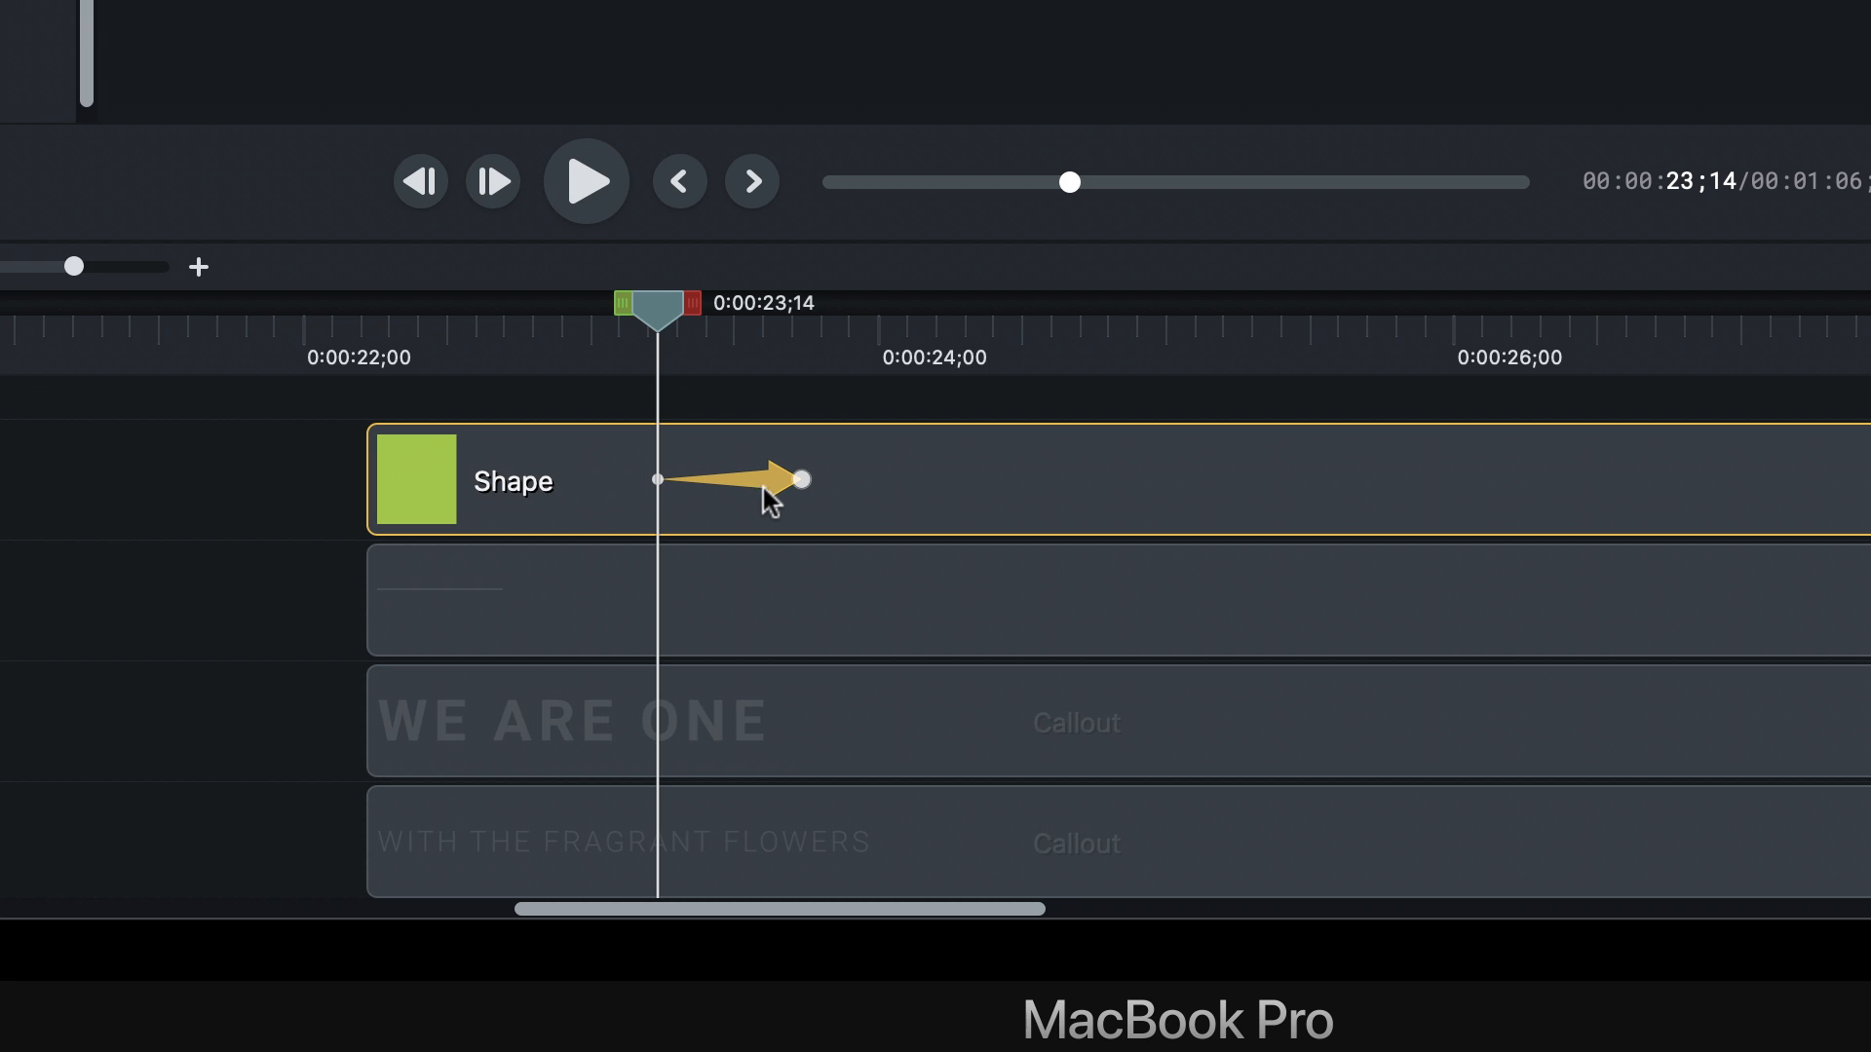
drag(765, 488, 440, 483)
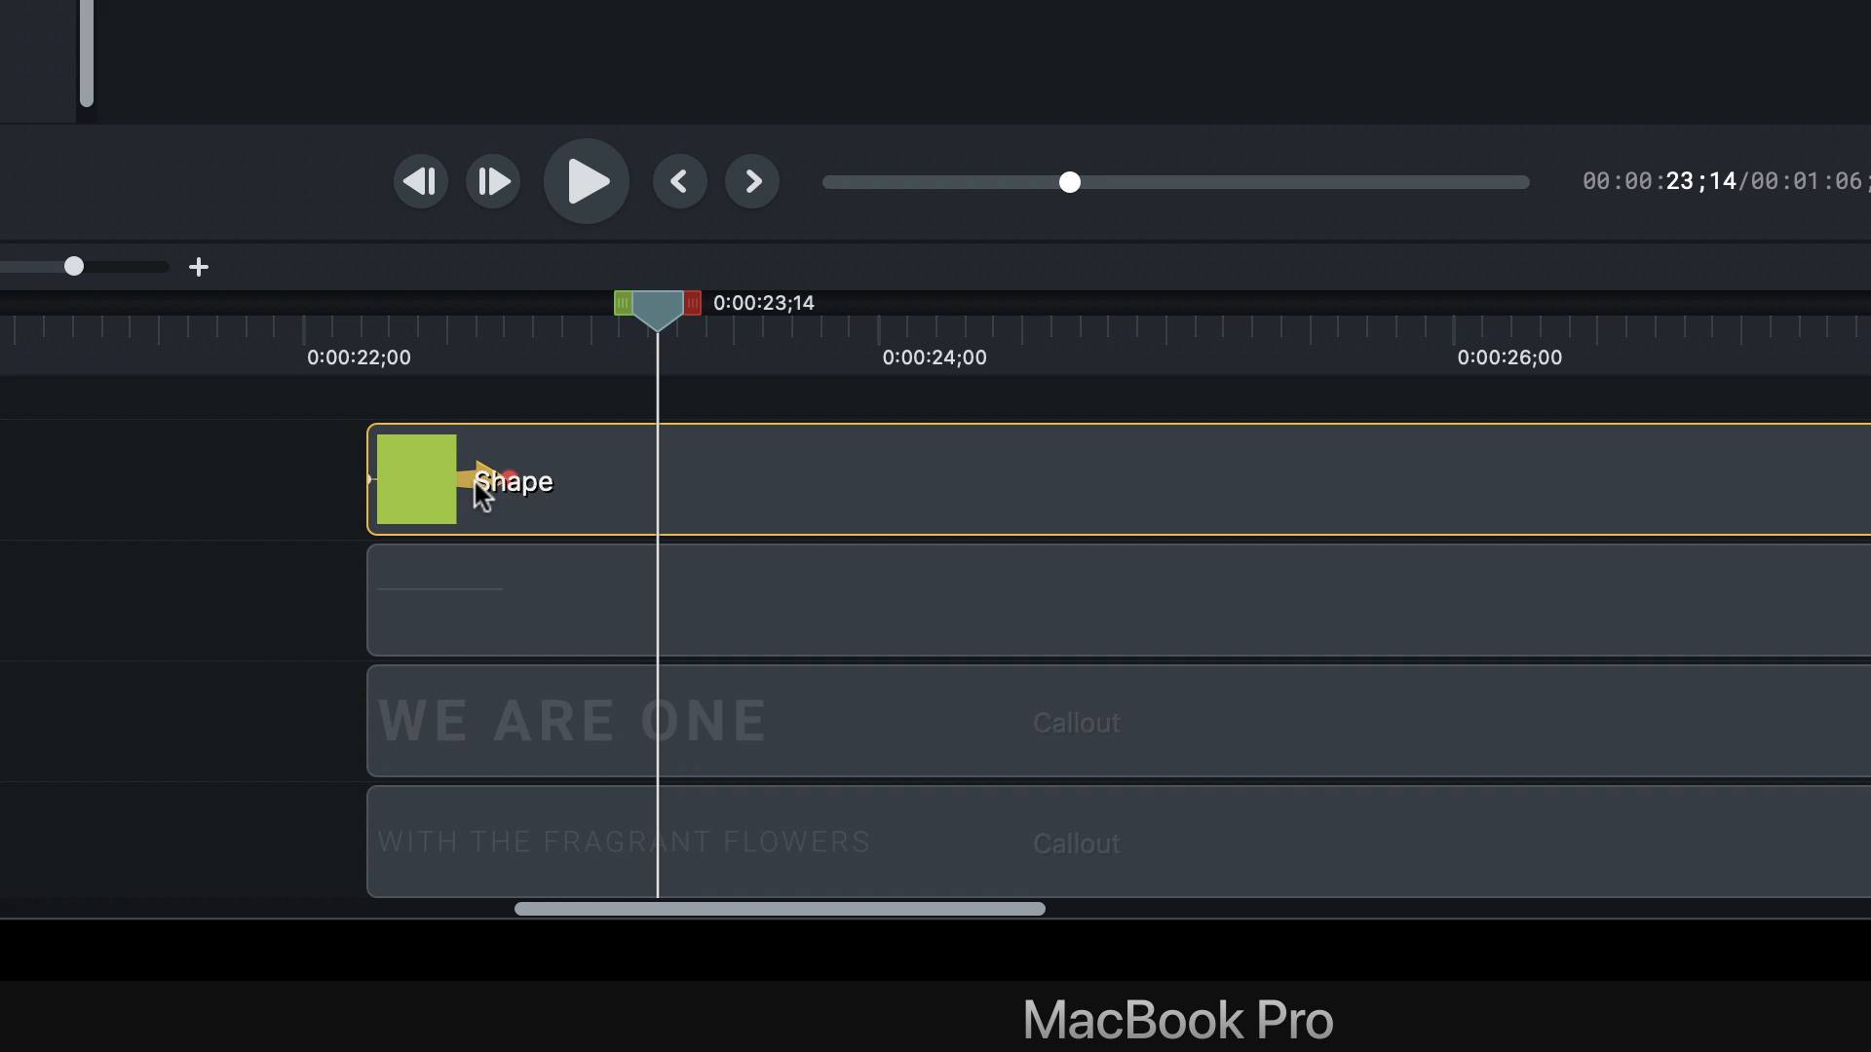
drag(517, 478, 543, 481)
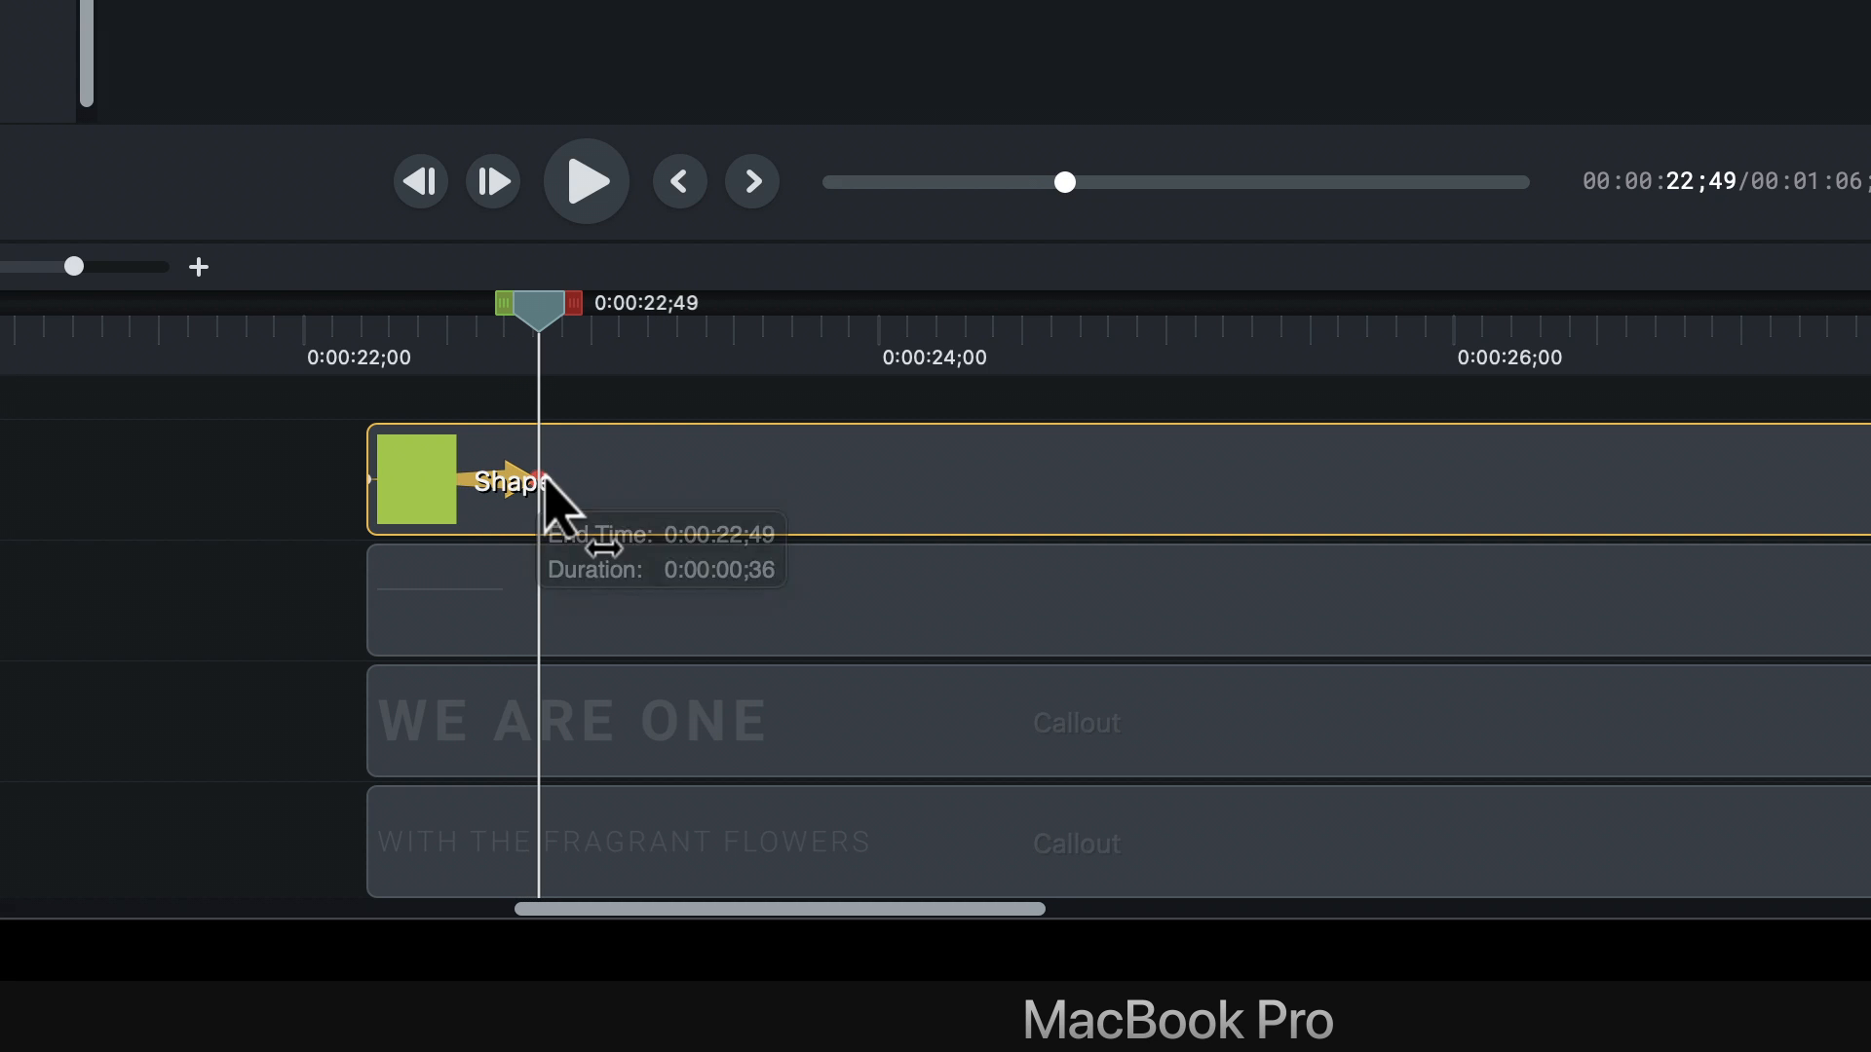
- Collapse the green rectangle's width symmetrically at the animation's start, and widen it to the white line's length at the animation's end
click(368, 478)
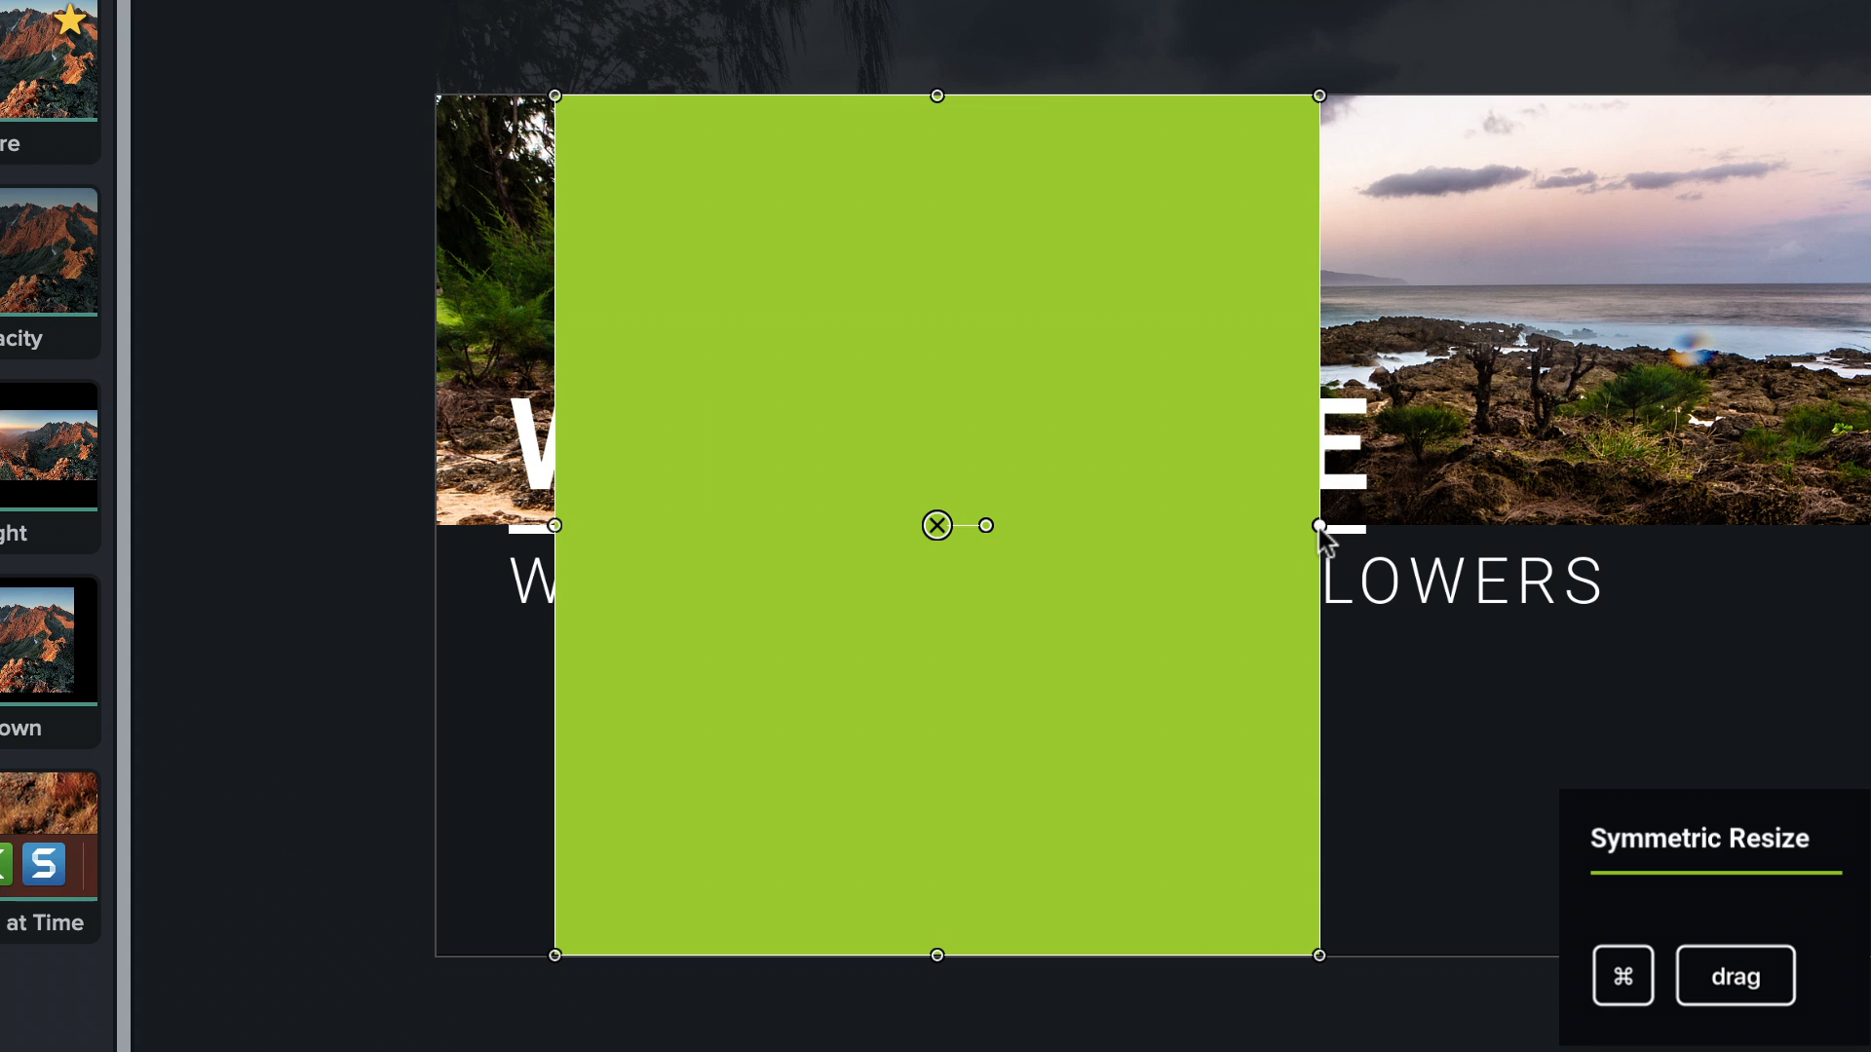
drag(1318, 526, 945, 560)
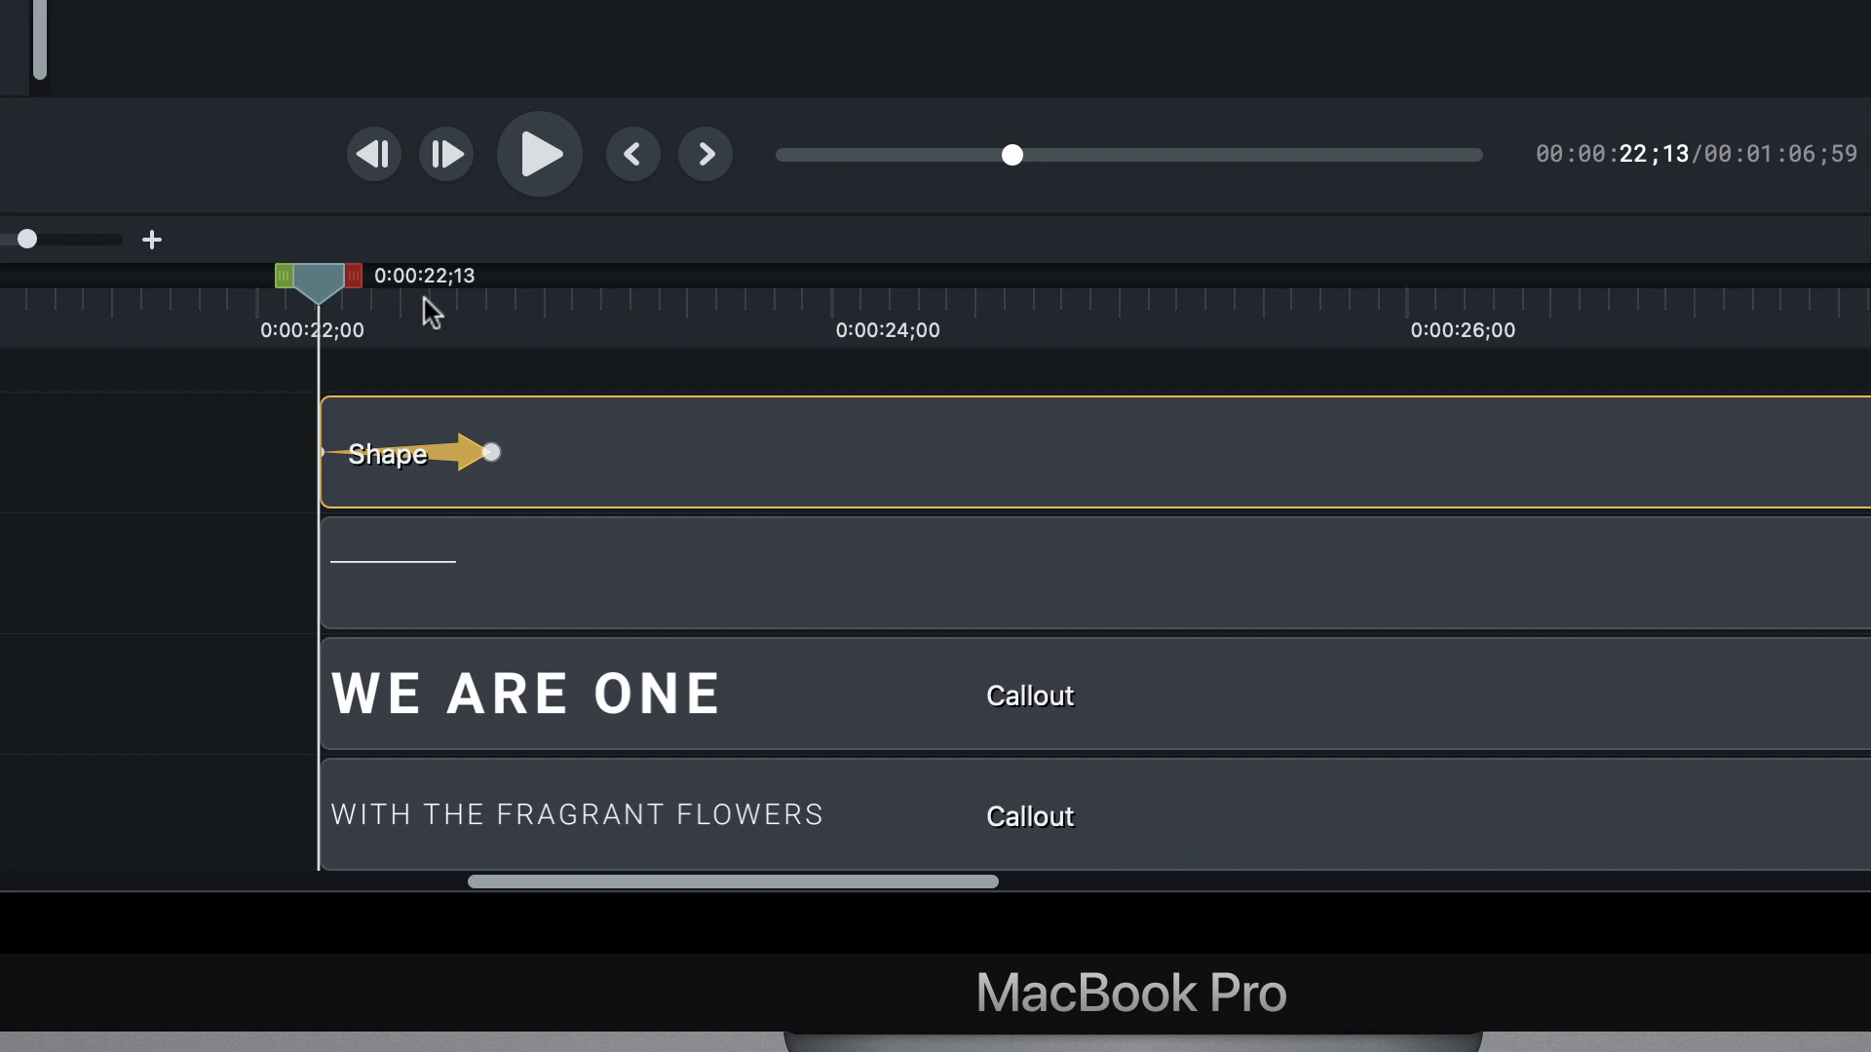
drag(313, 284, 458, 287)
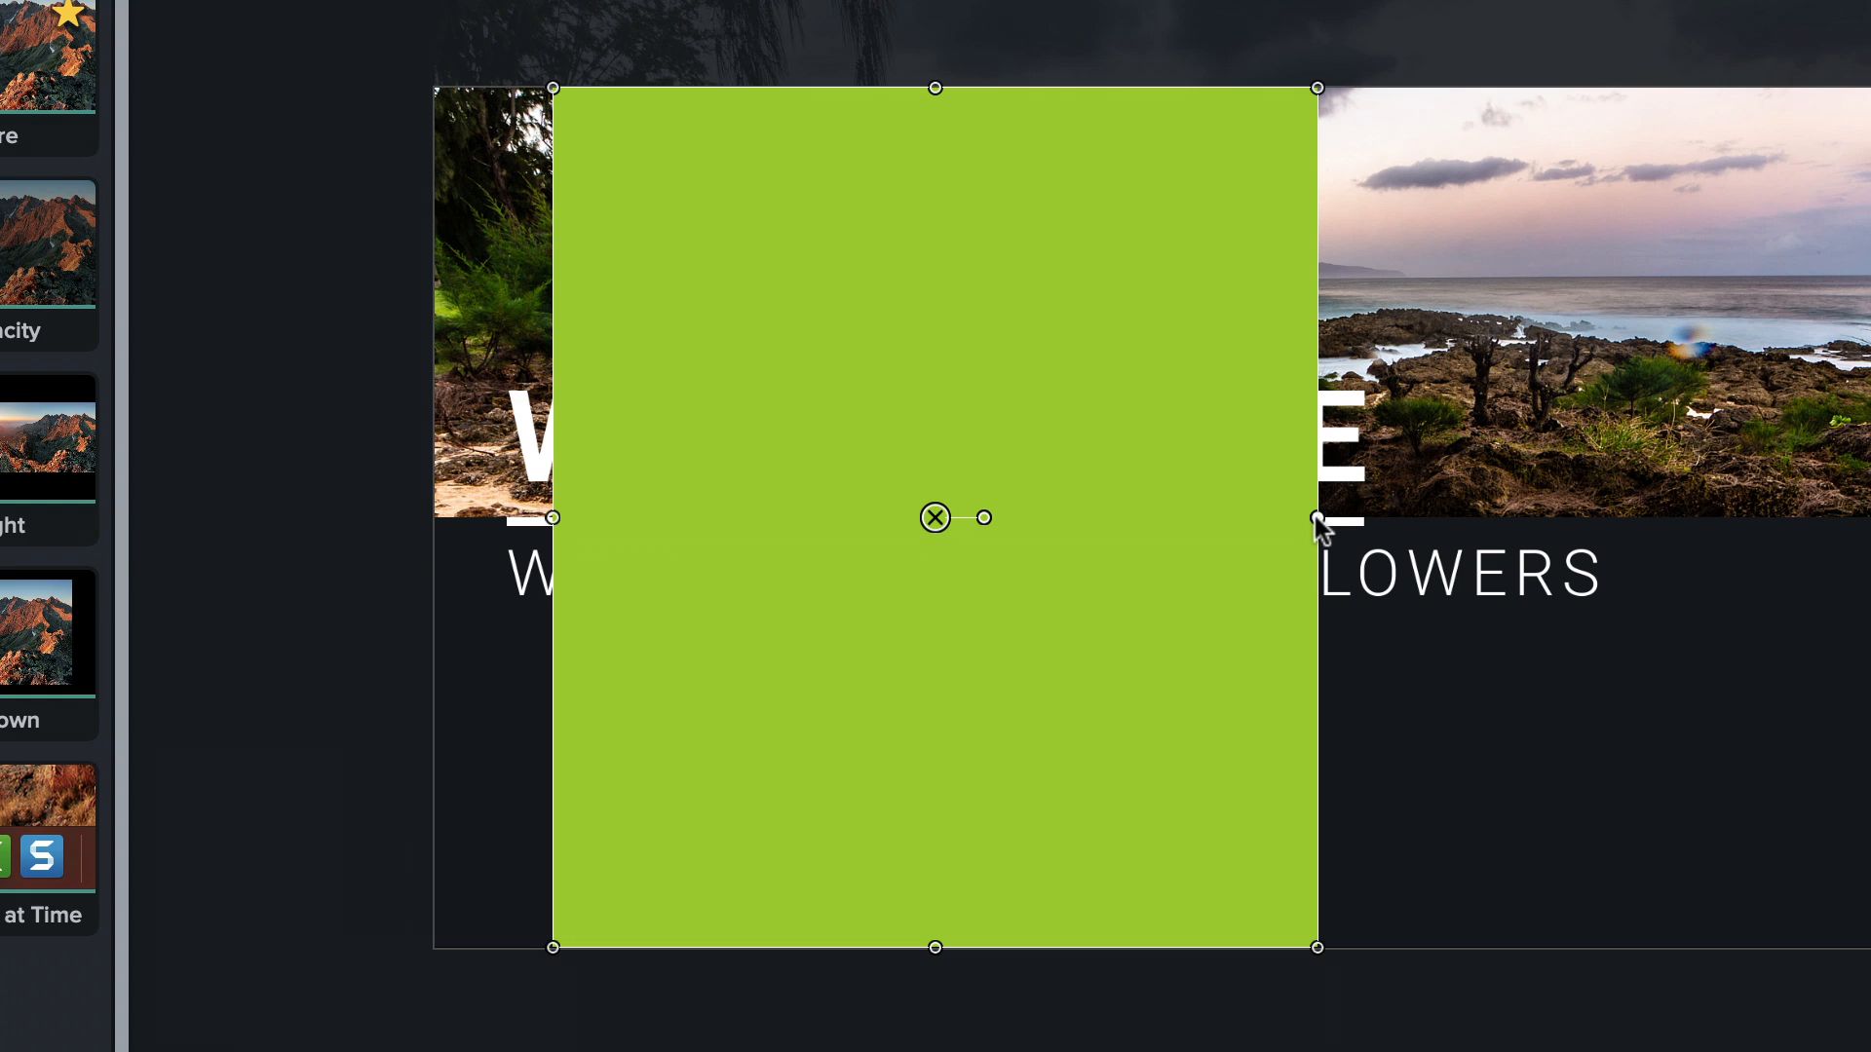
drag(1317, 519, 1353, 518)
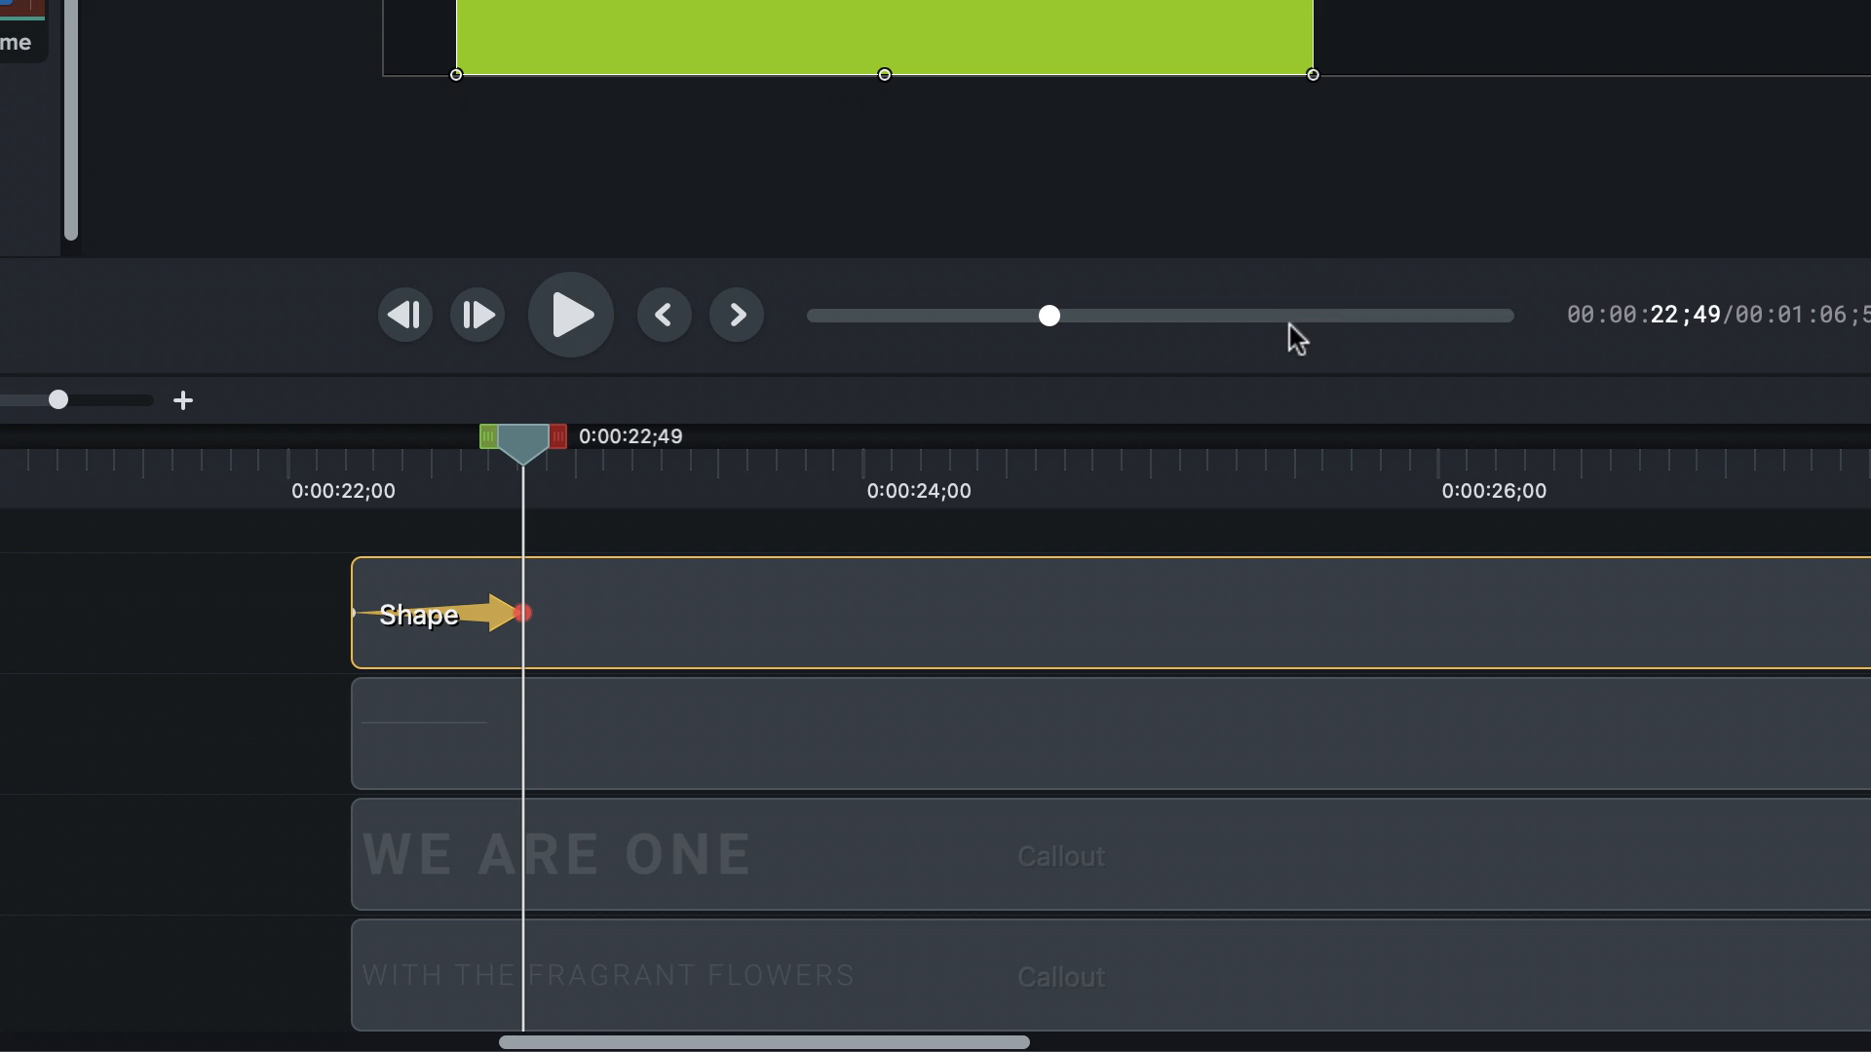
click(238, 593)
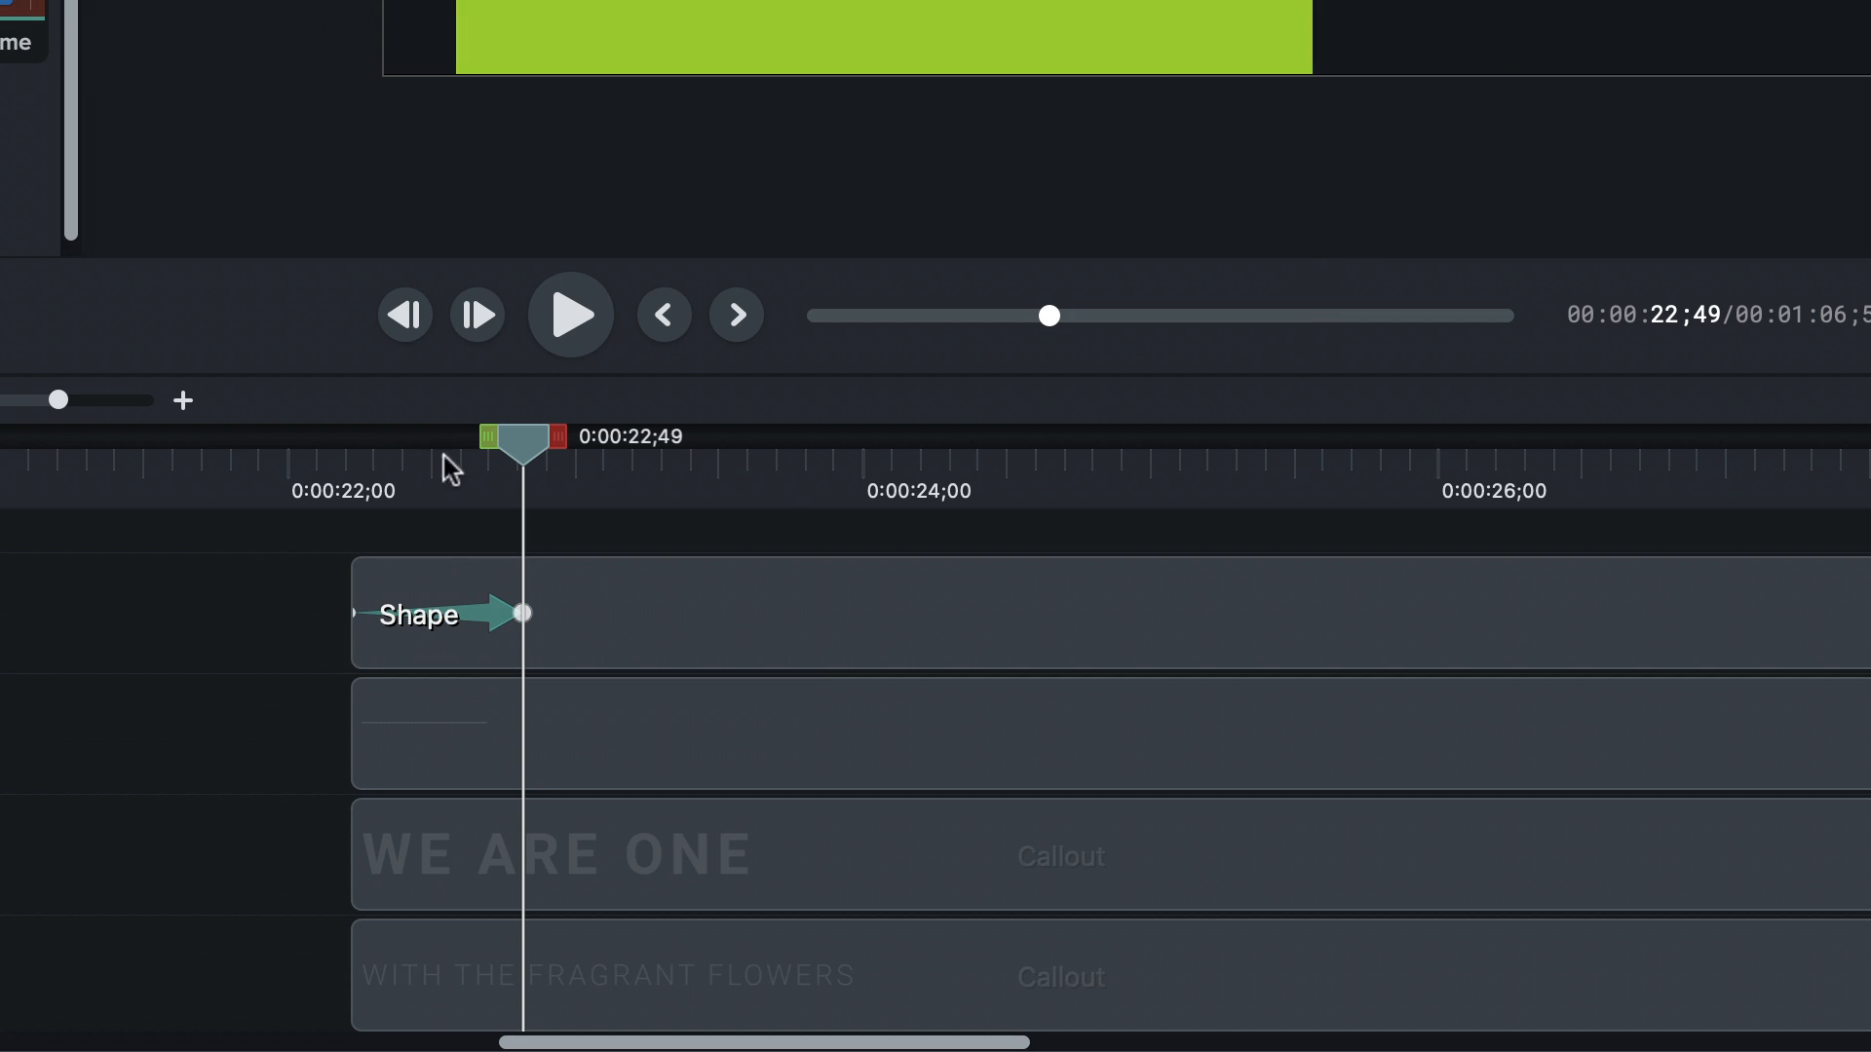
drag(446, 463, 547, 502)
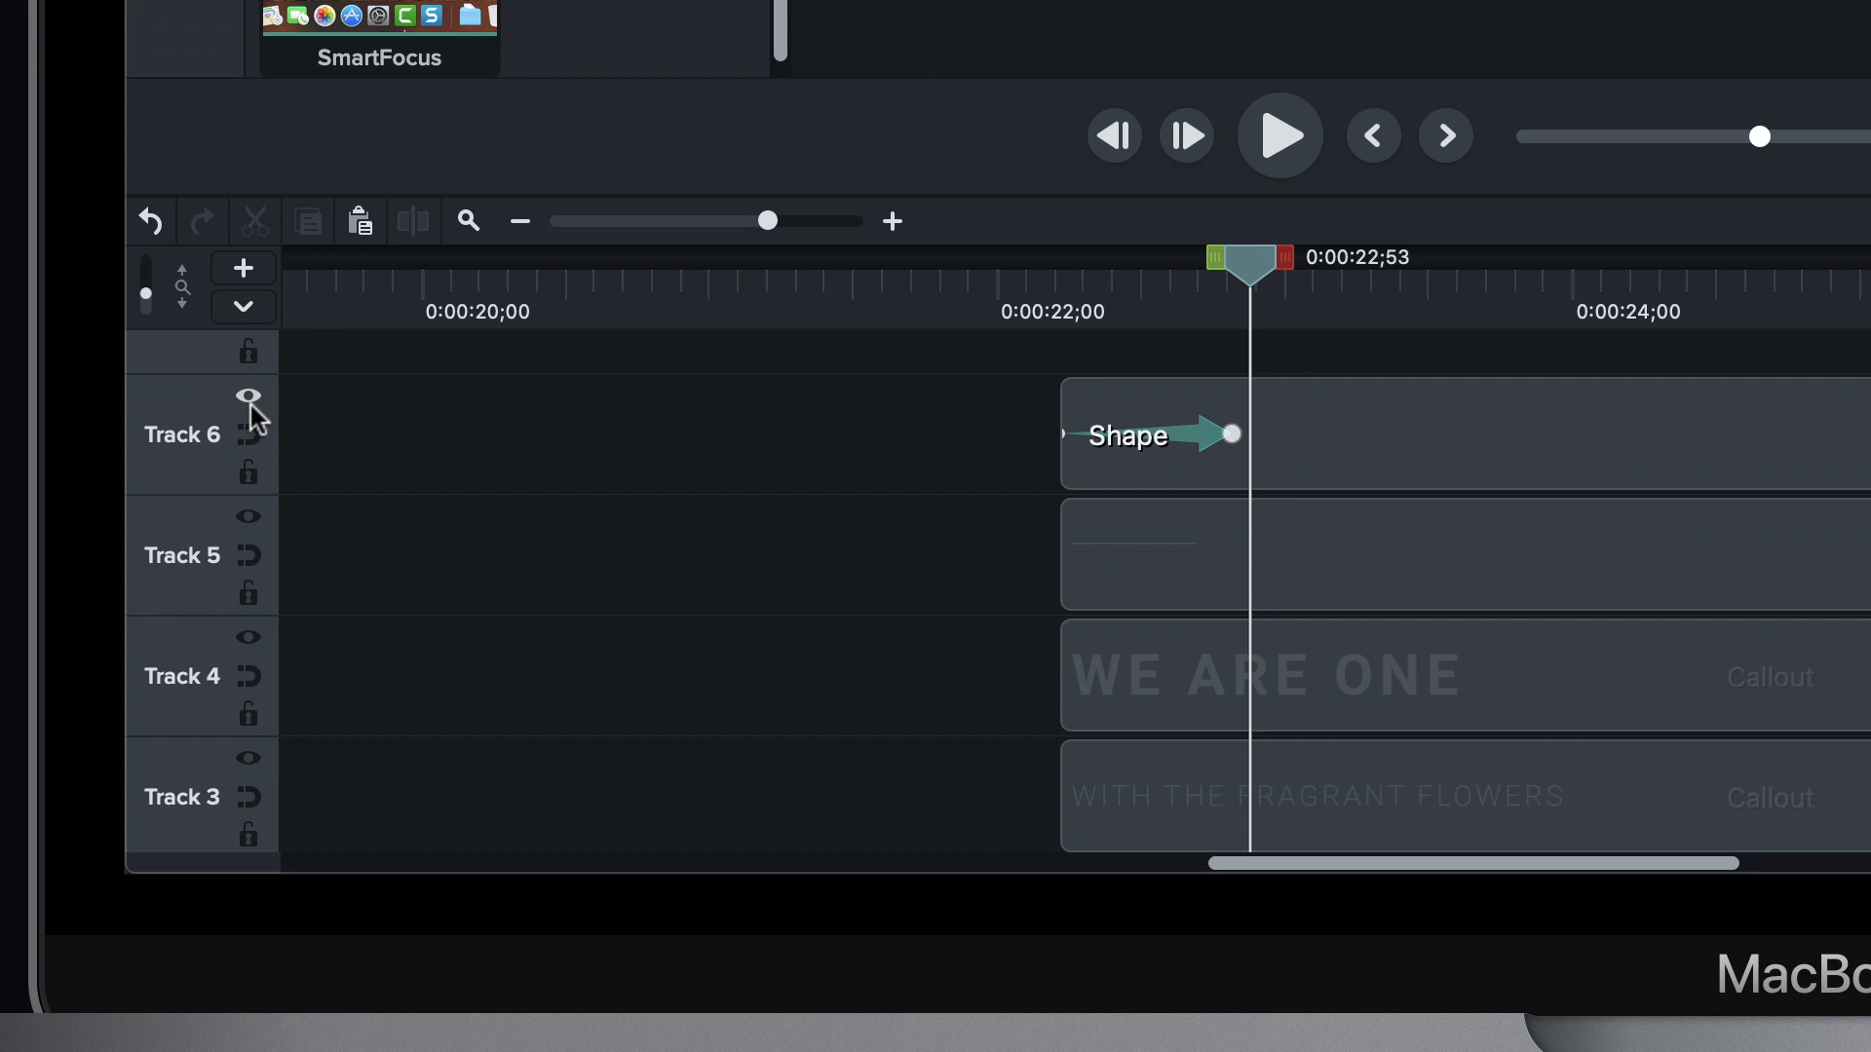
- Set Track 6's matte mode to Alpha and group its shape with the line clip on Track 5
click(250, 401)
click(337, 516)
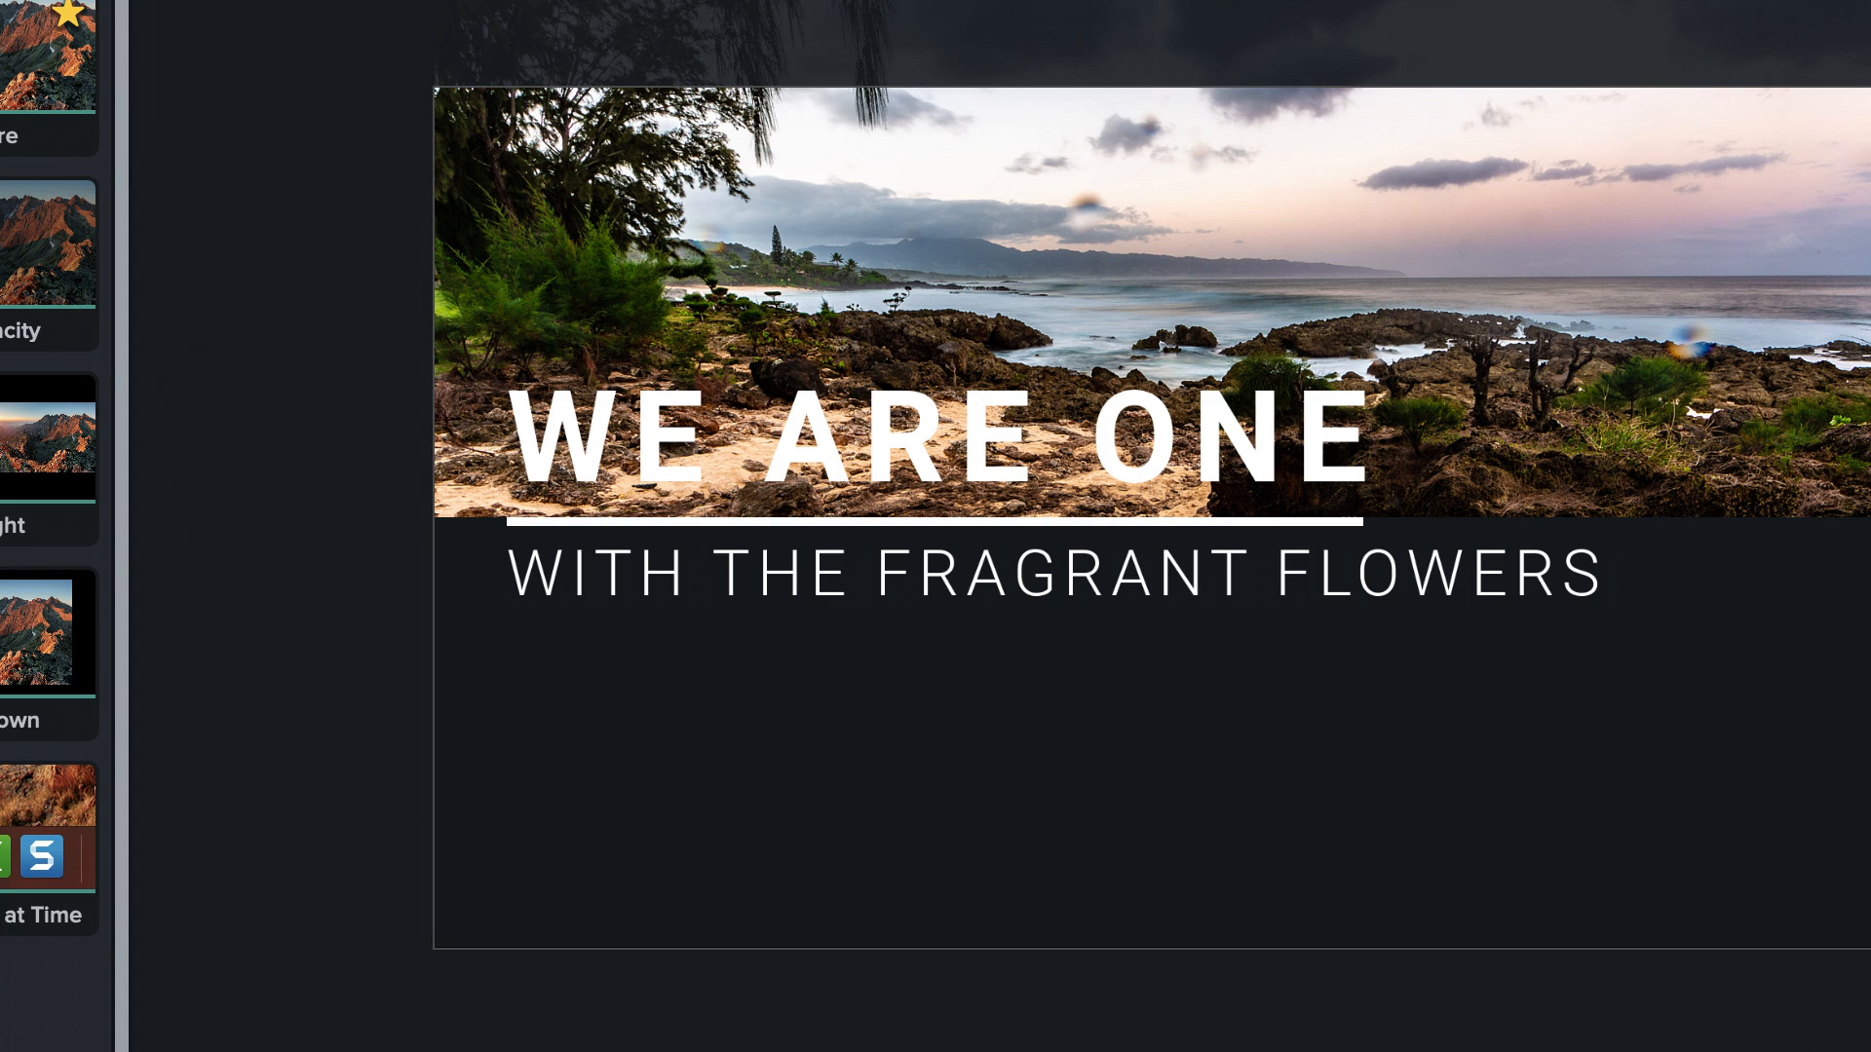
drag(516, 439, 879, 536)
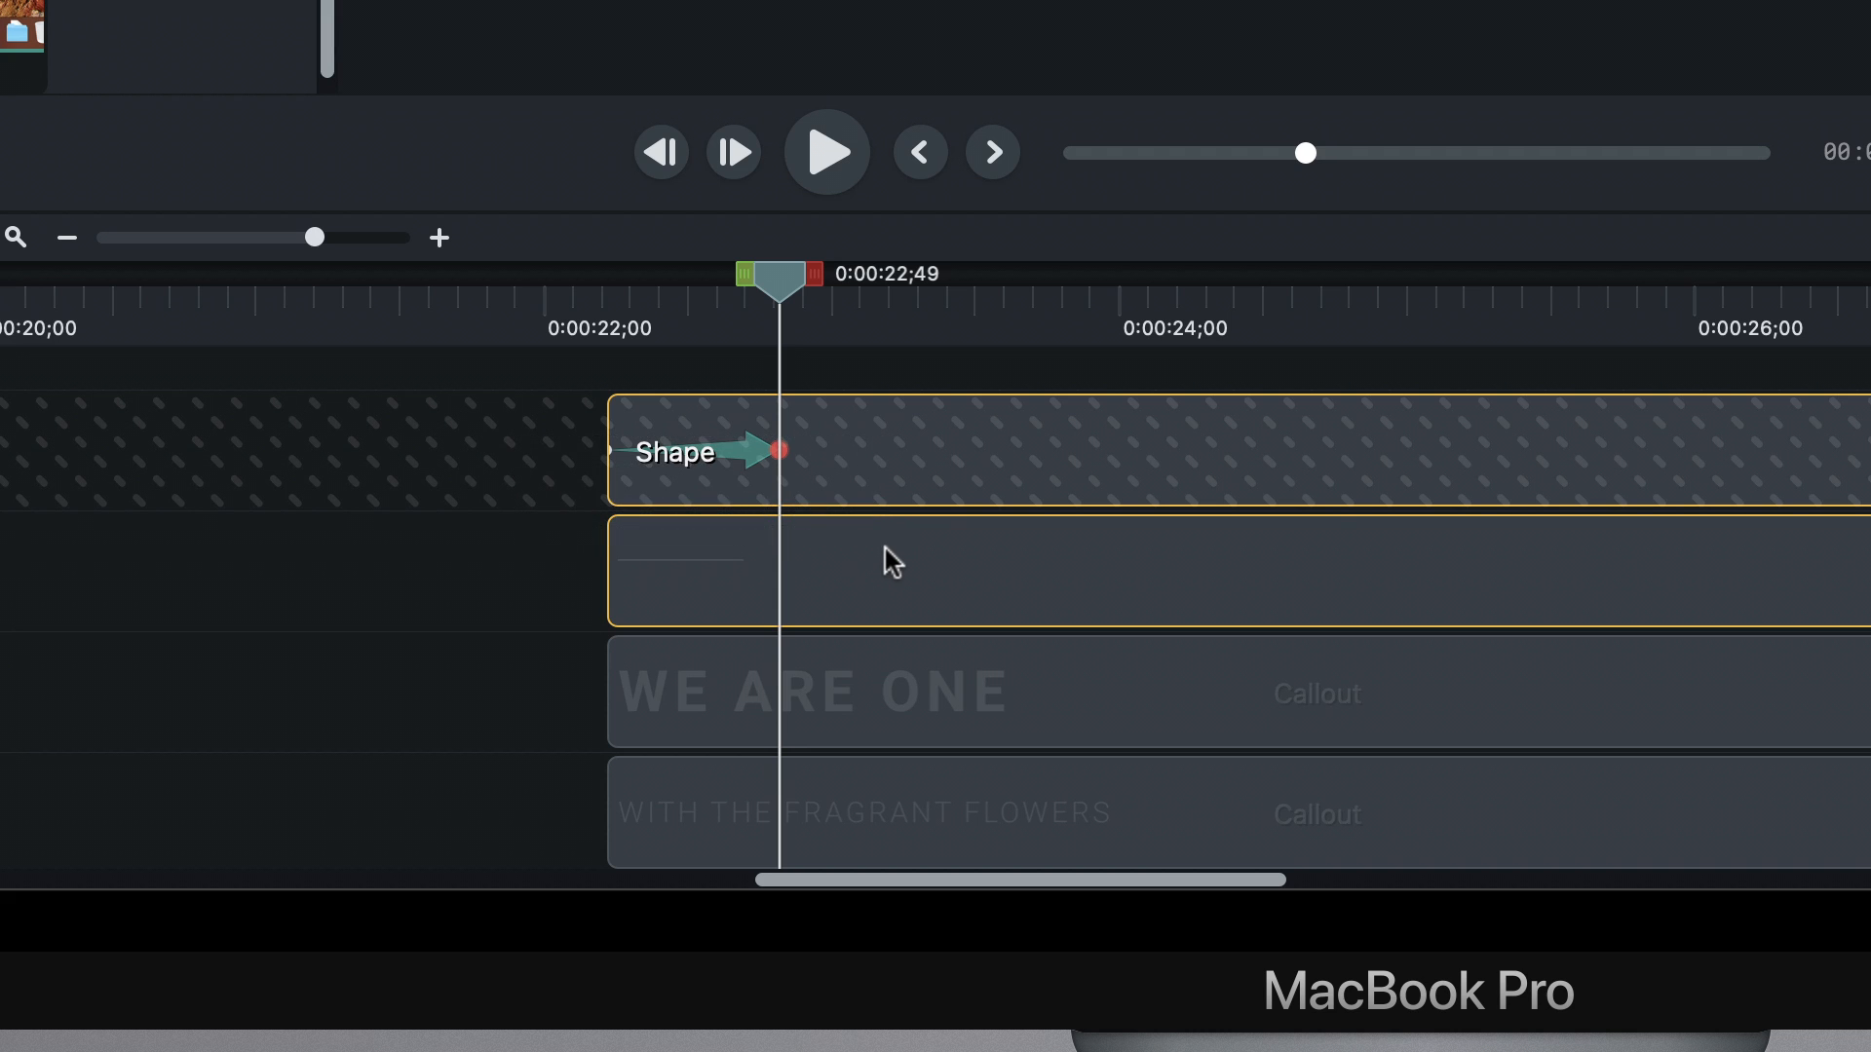
key(super+g)
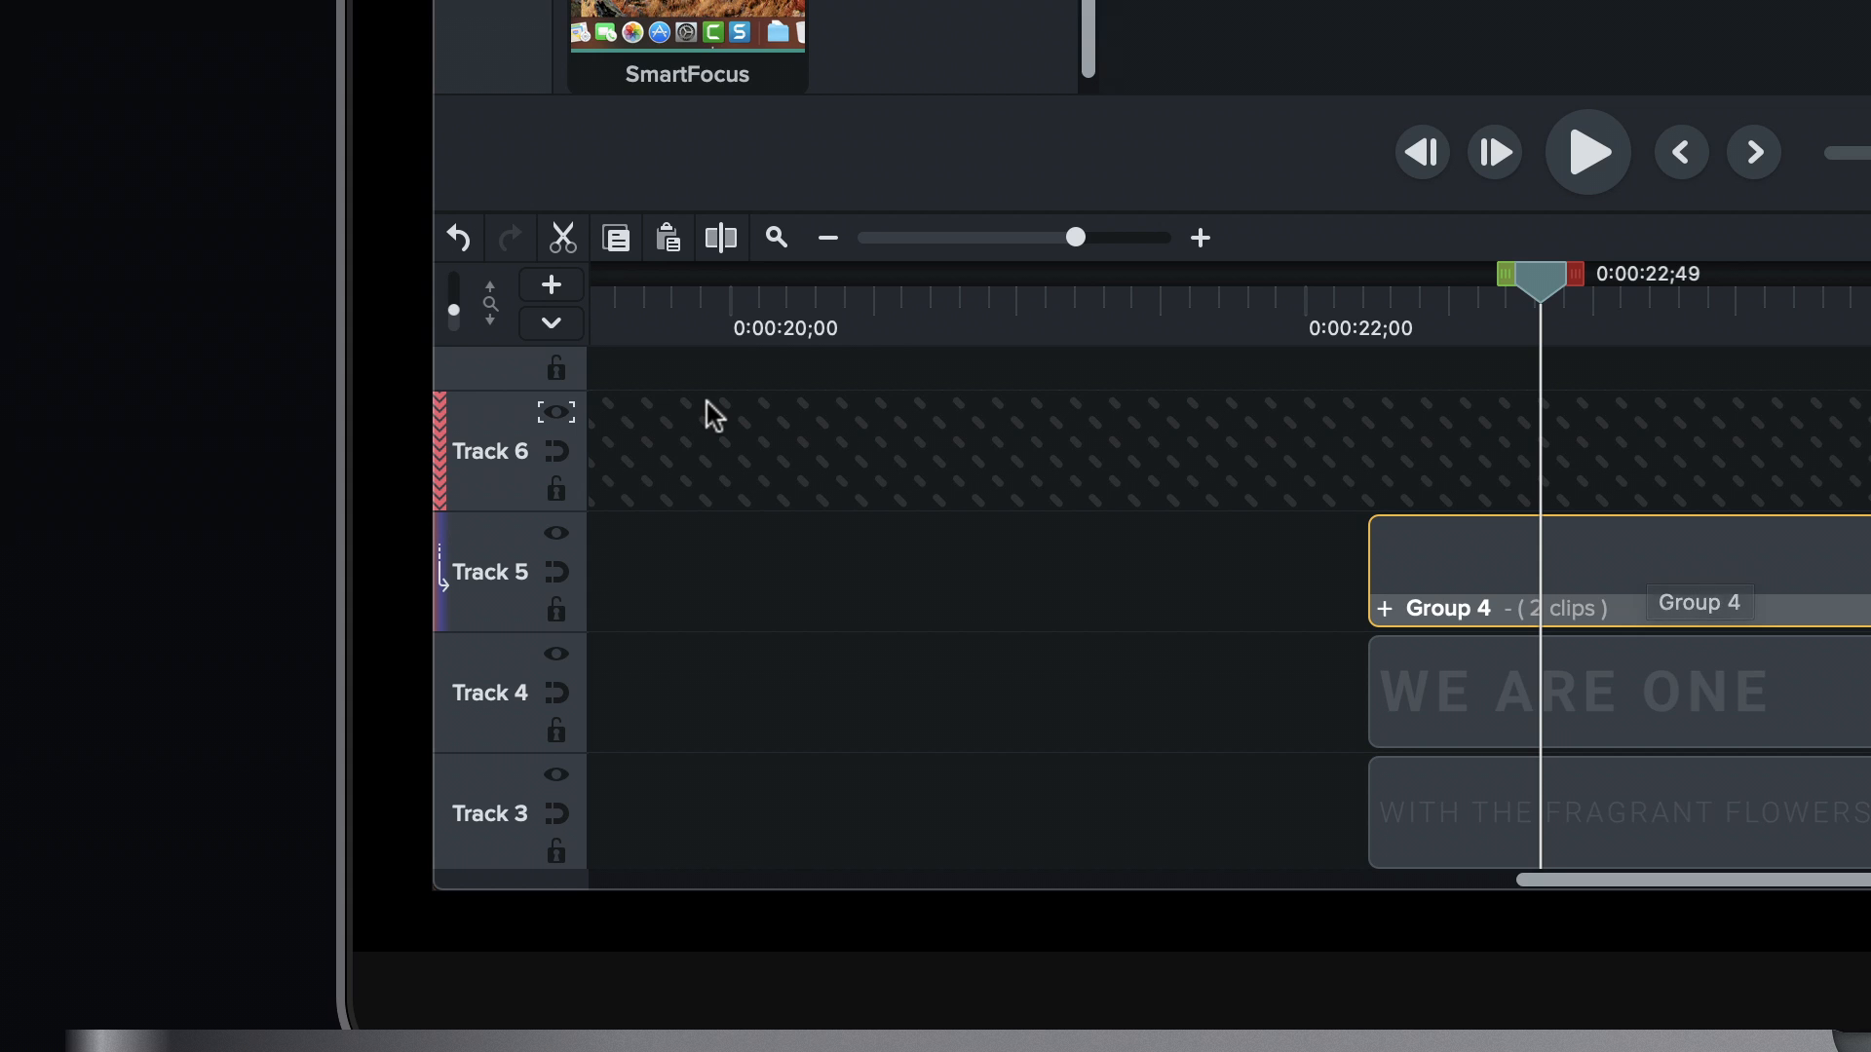
- Set Track 6's matte mode to None and open the group holding the shape and line
click(555, 411)
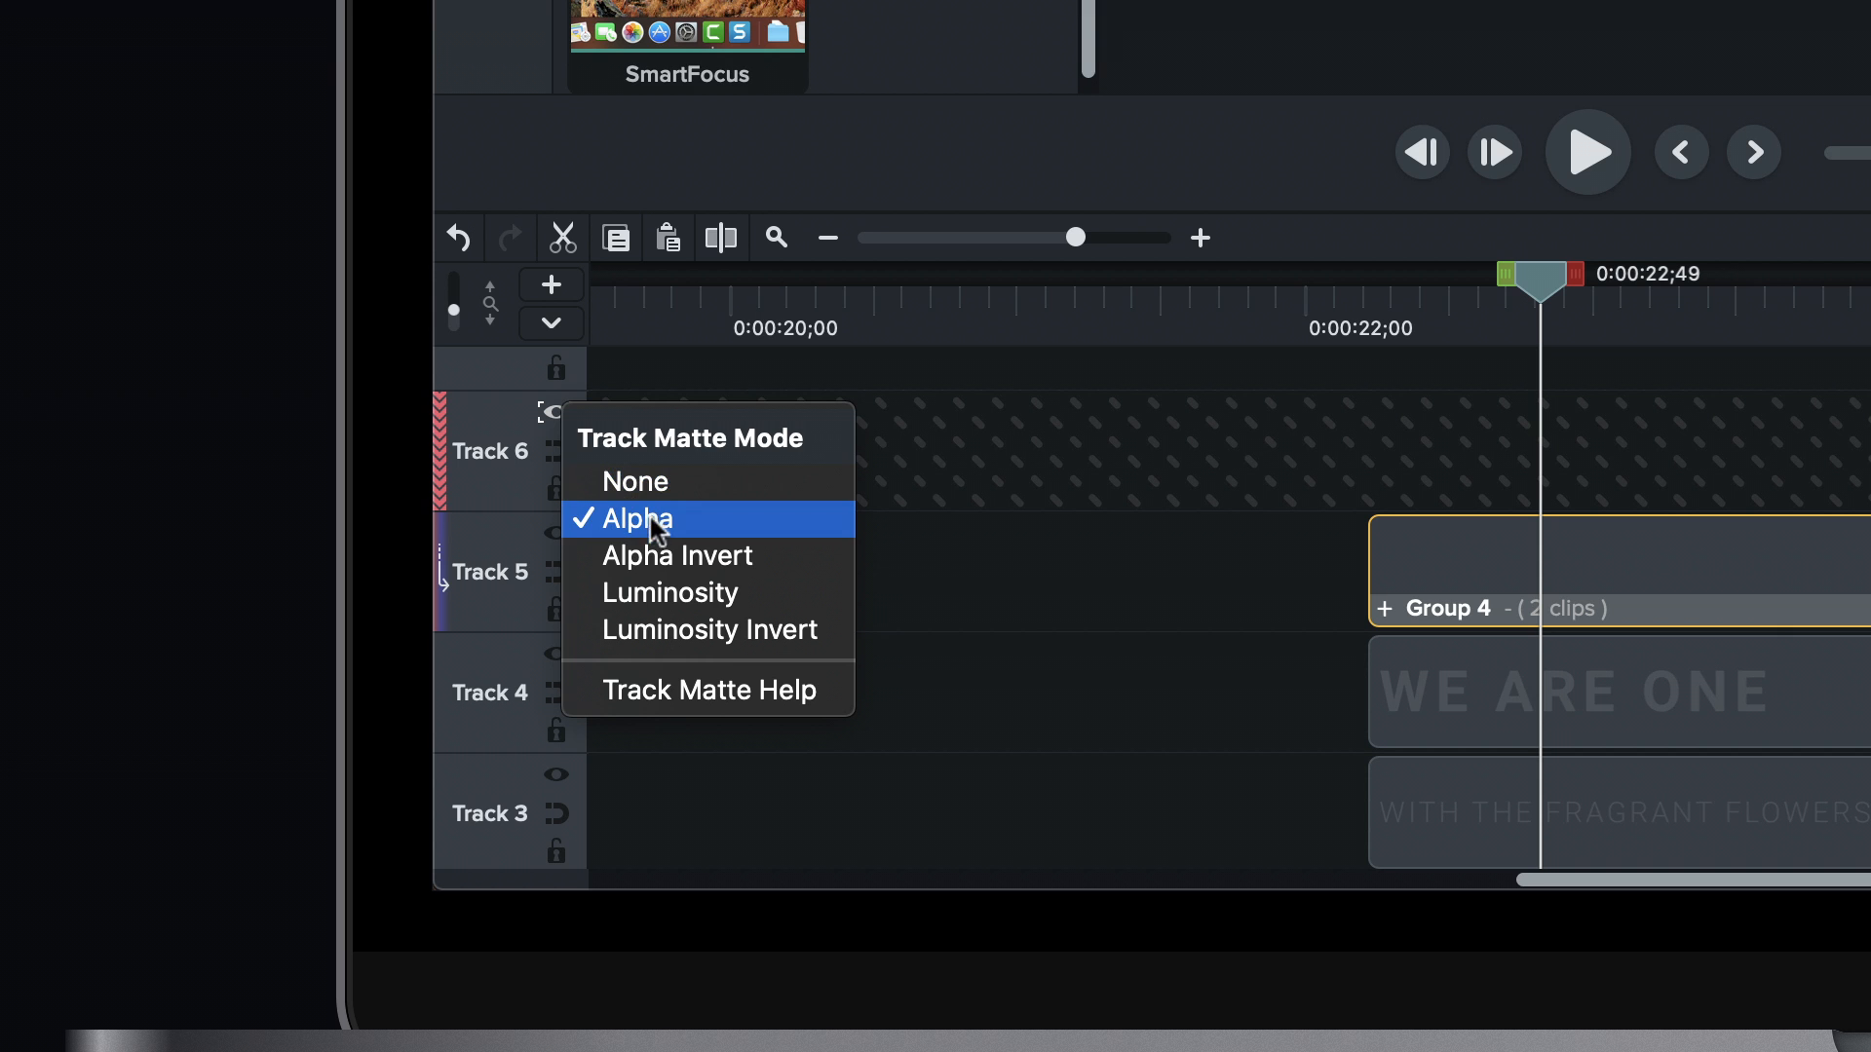
click(664, 491)
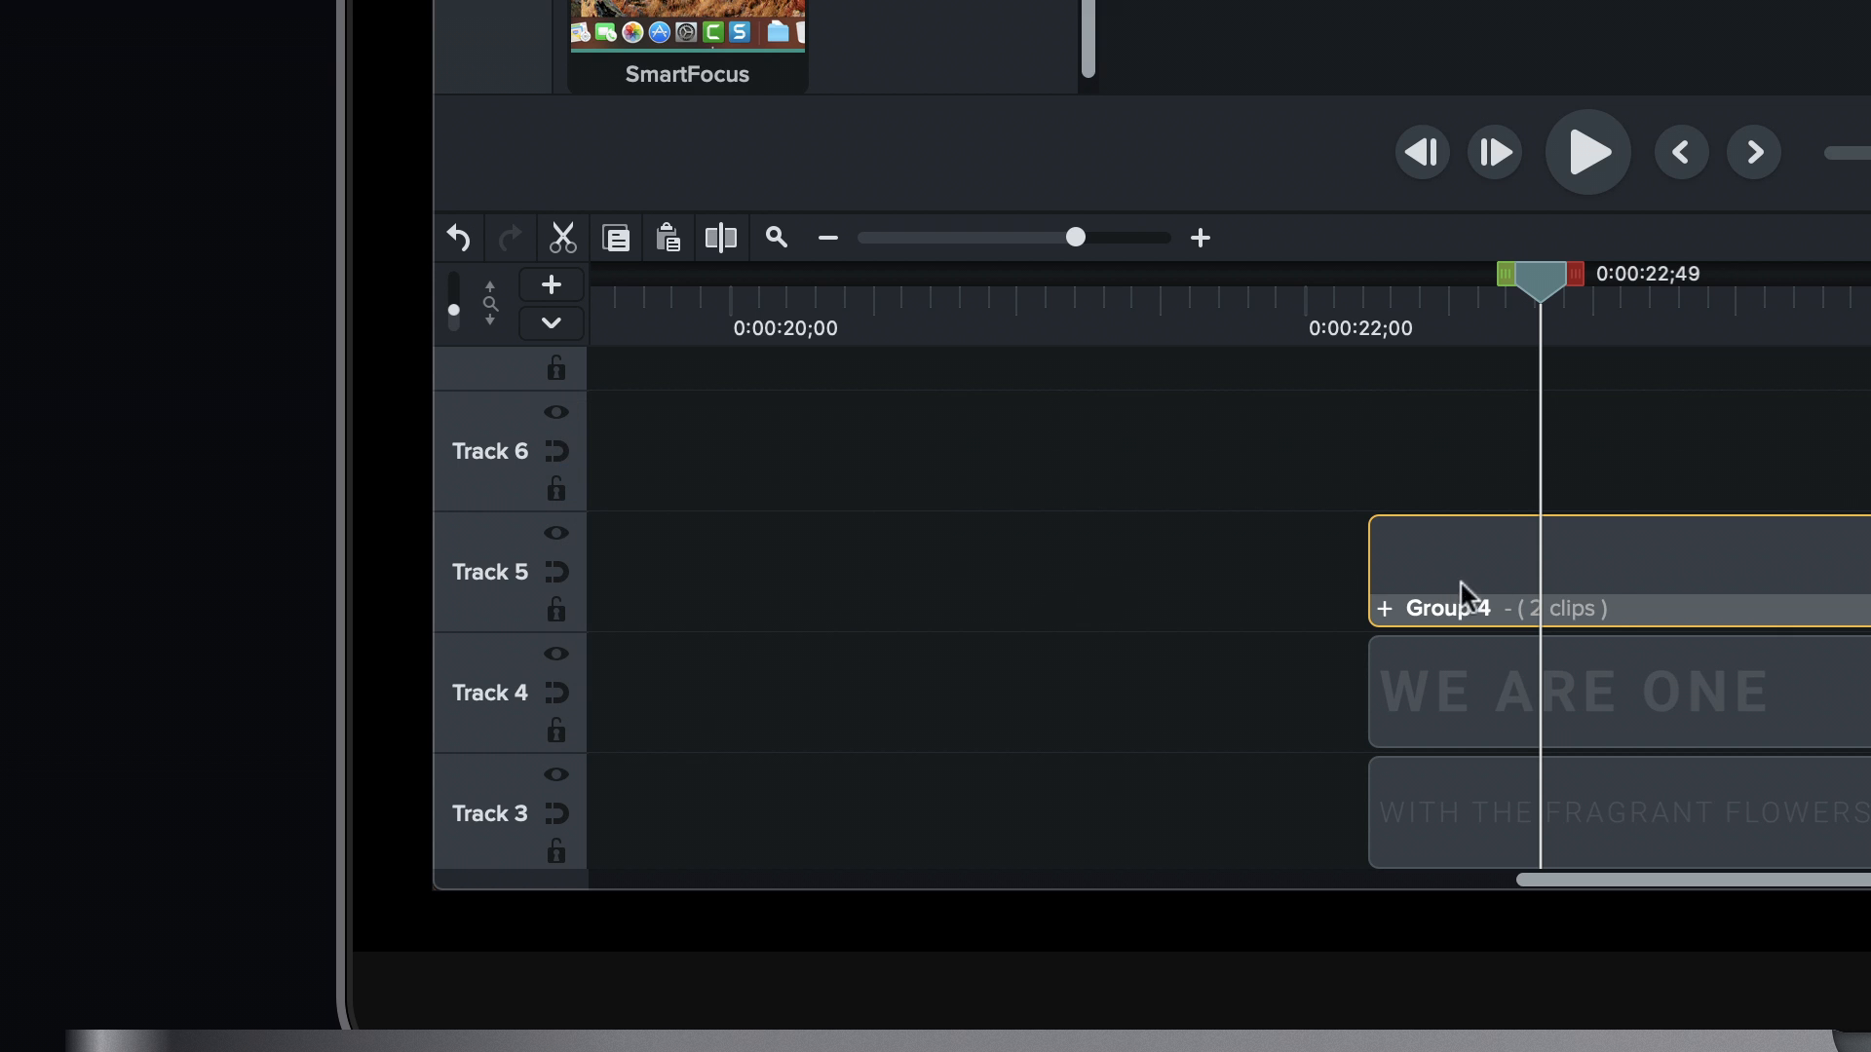
double_click(1599, 606)
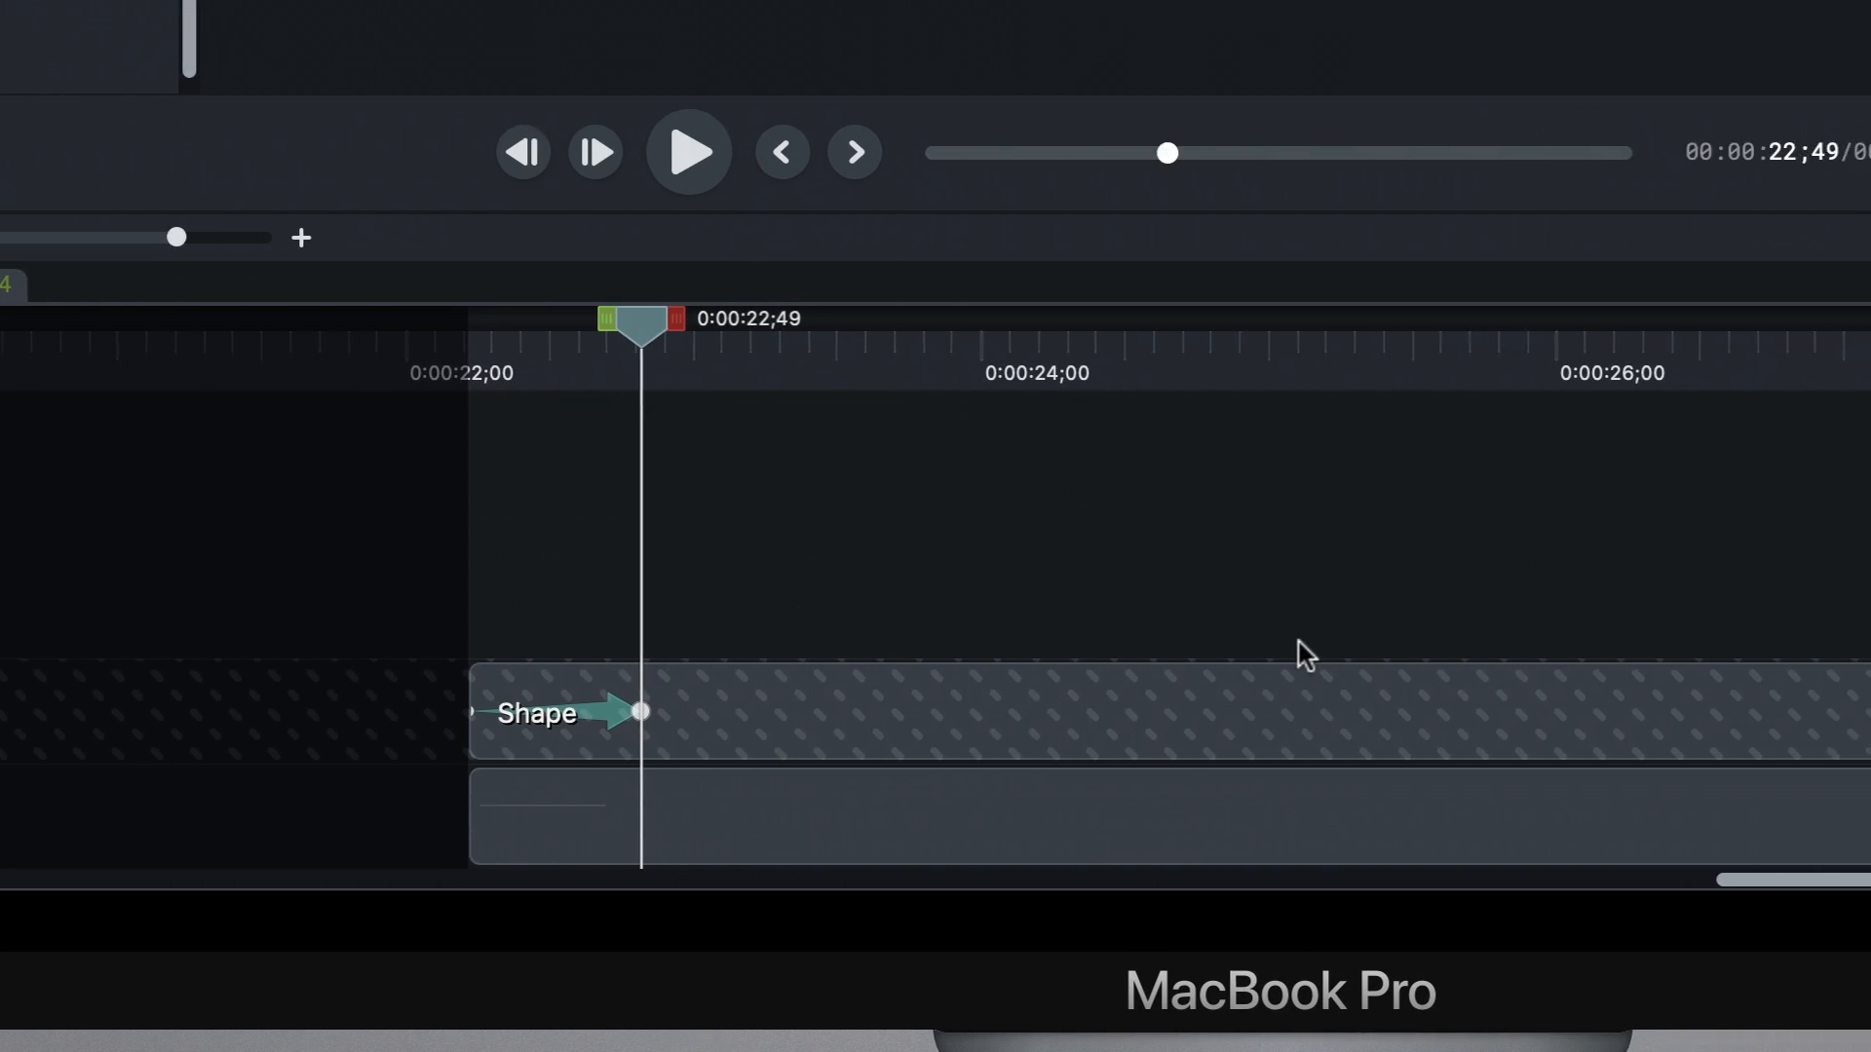
- Try a custom animation from 0:00:29;53 to the end of the shape clip, and delete it
click(1615, 337)
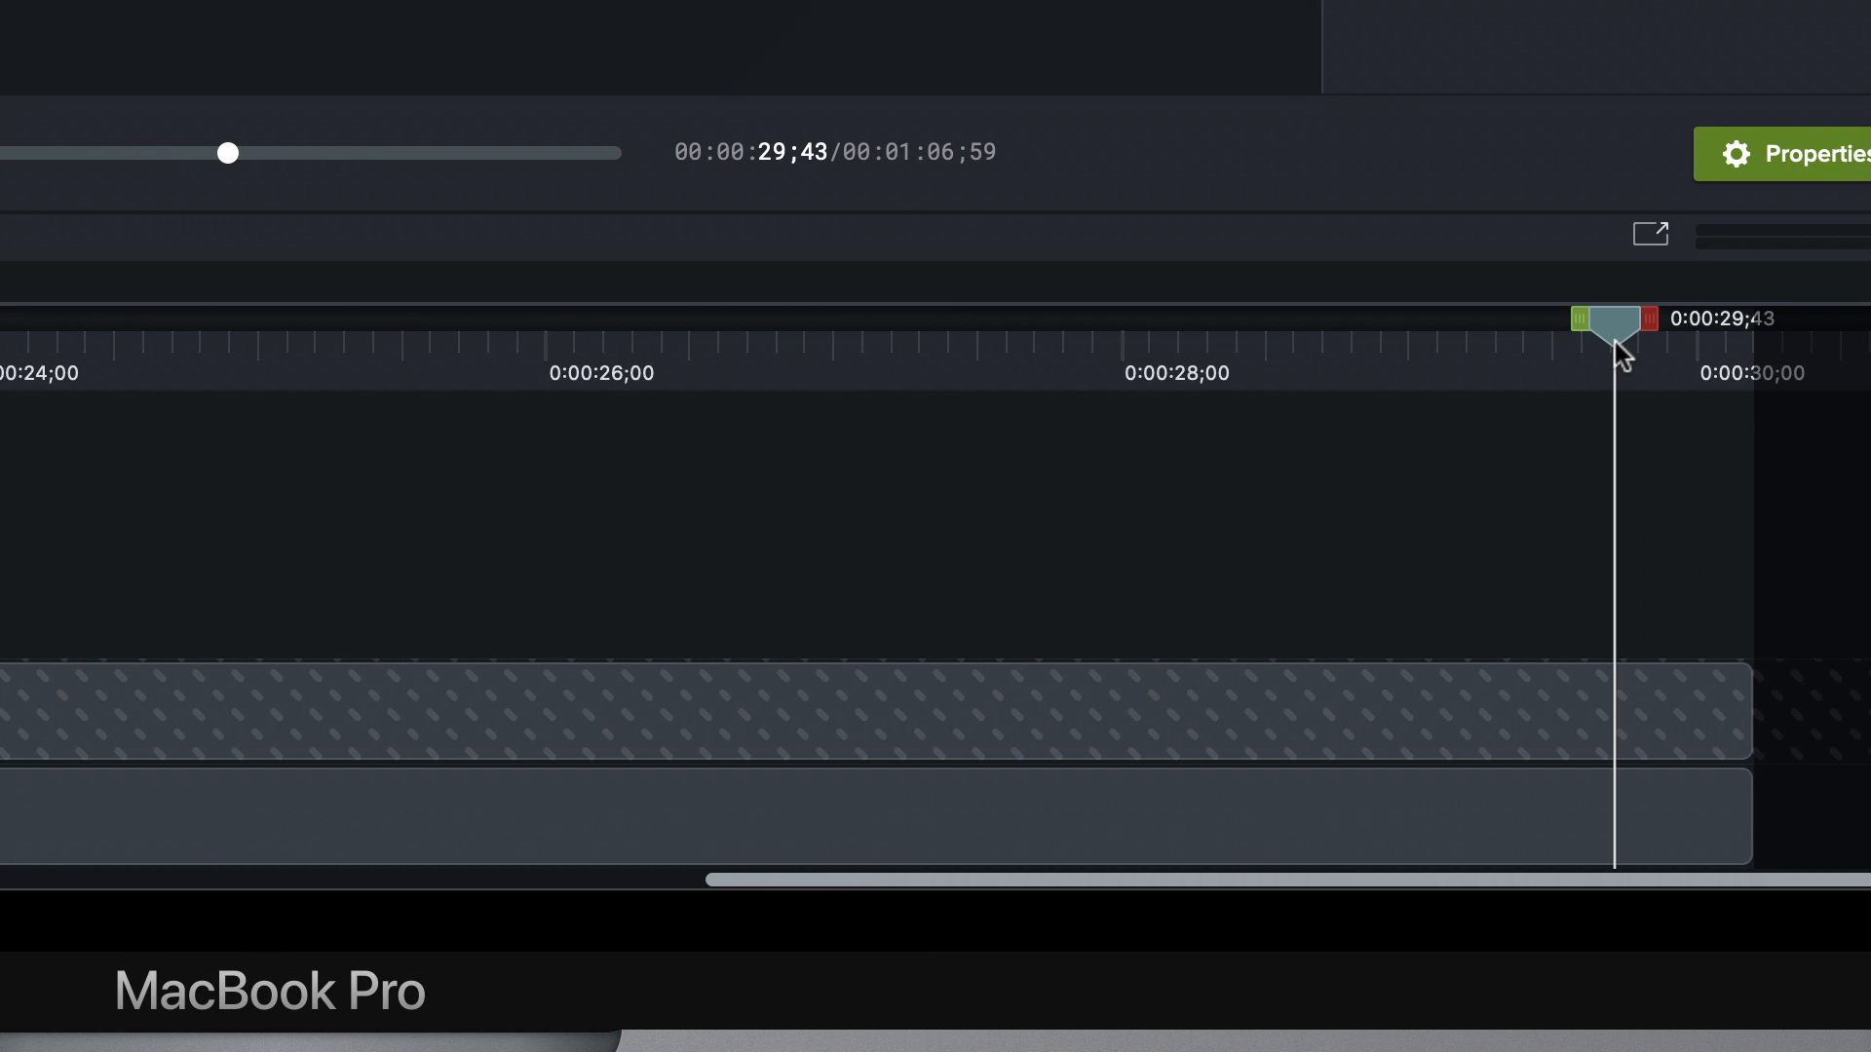
click(1668, 680)
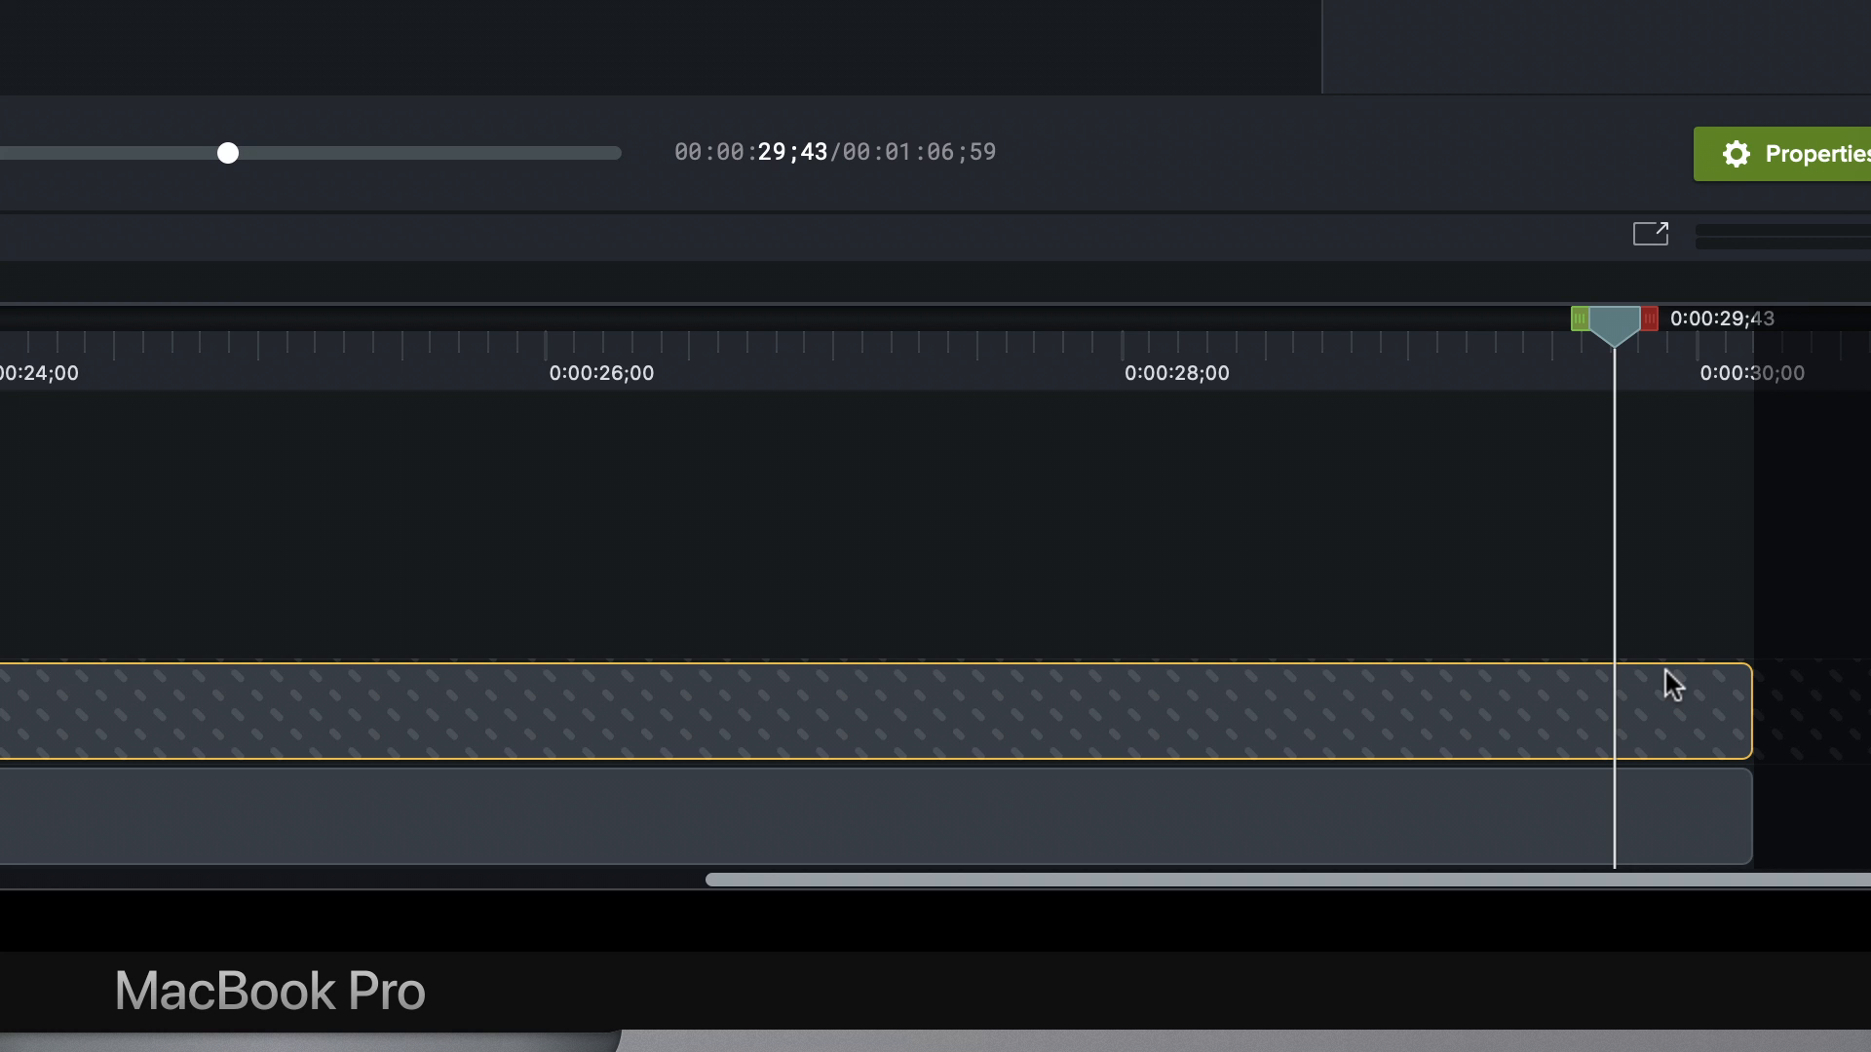
key(space)
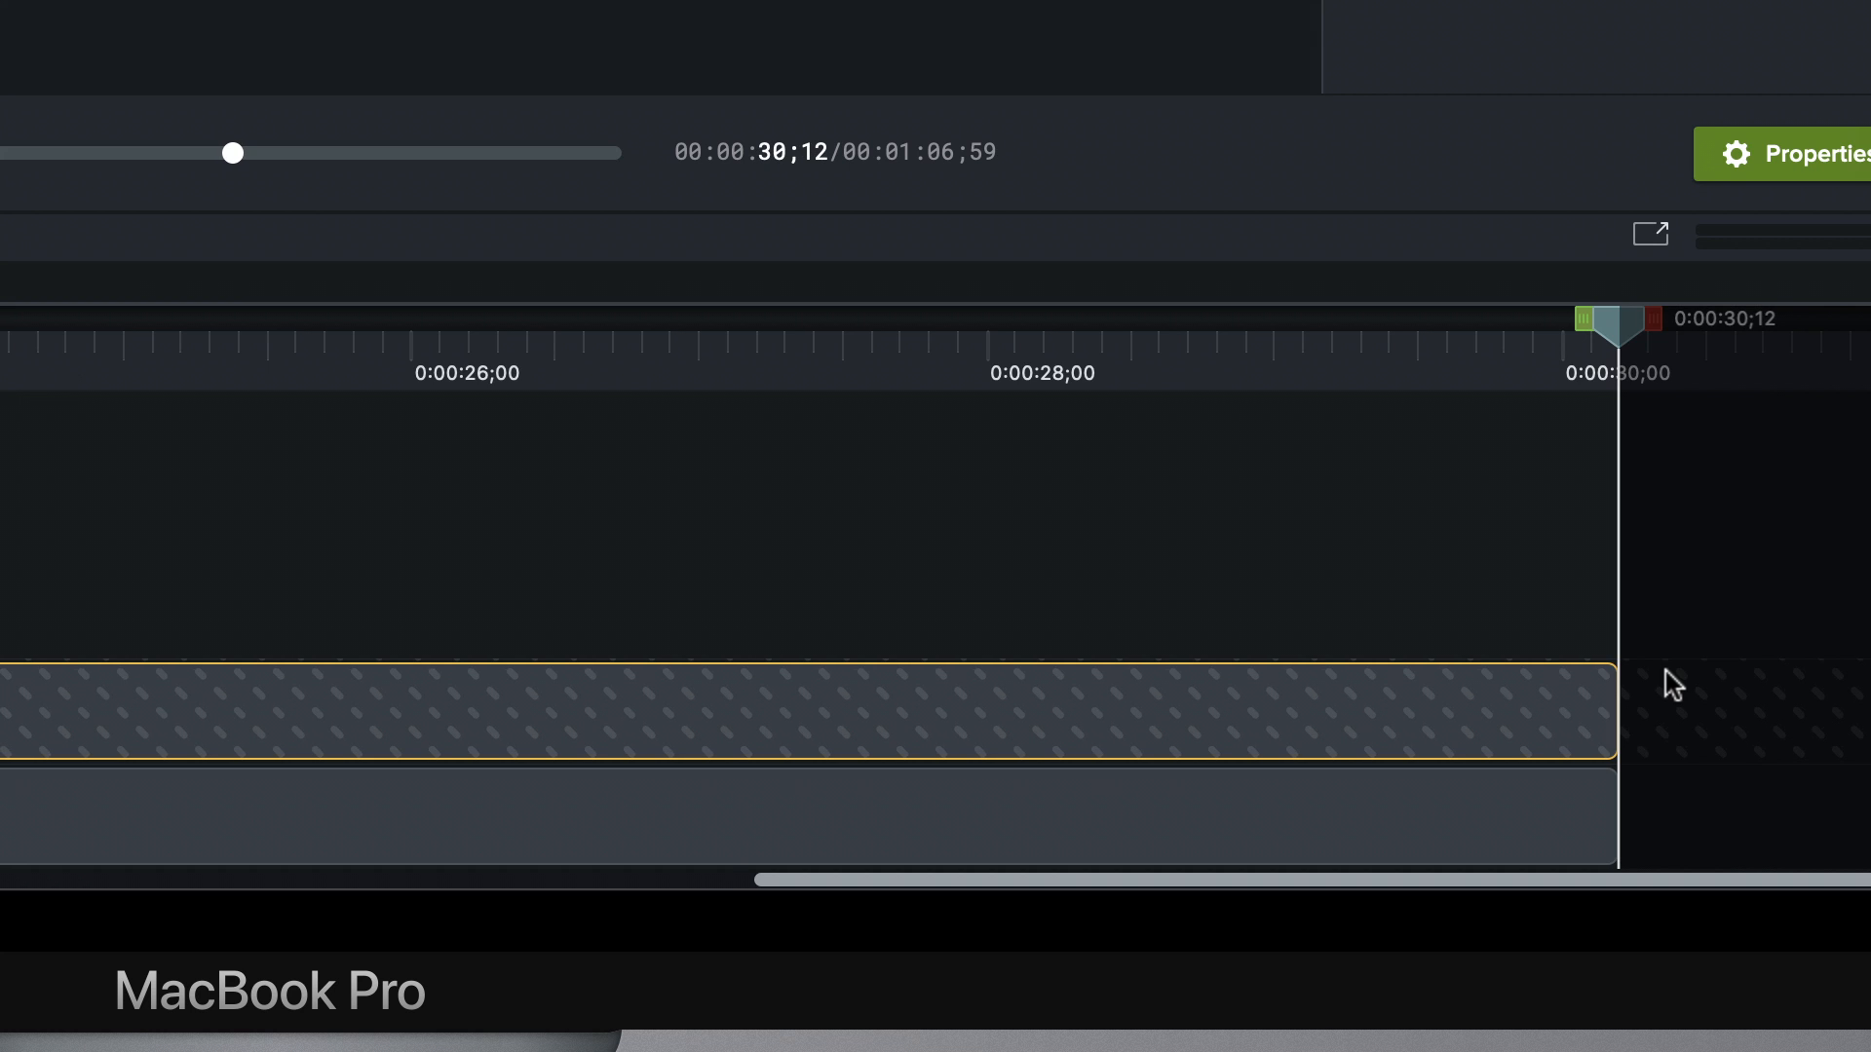
key(comma)
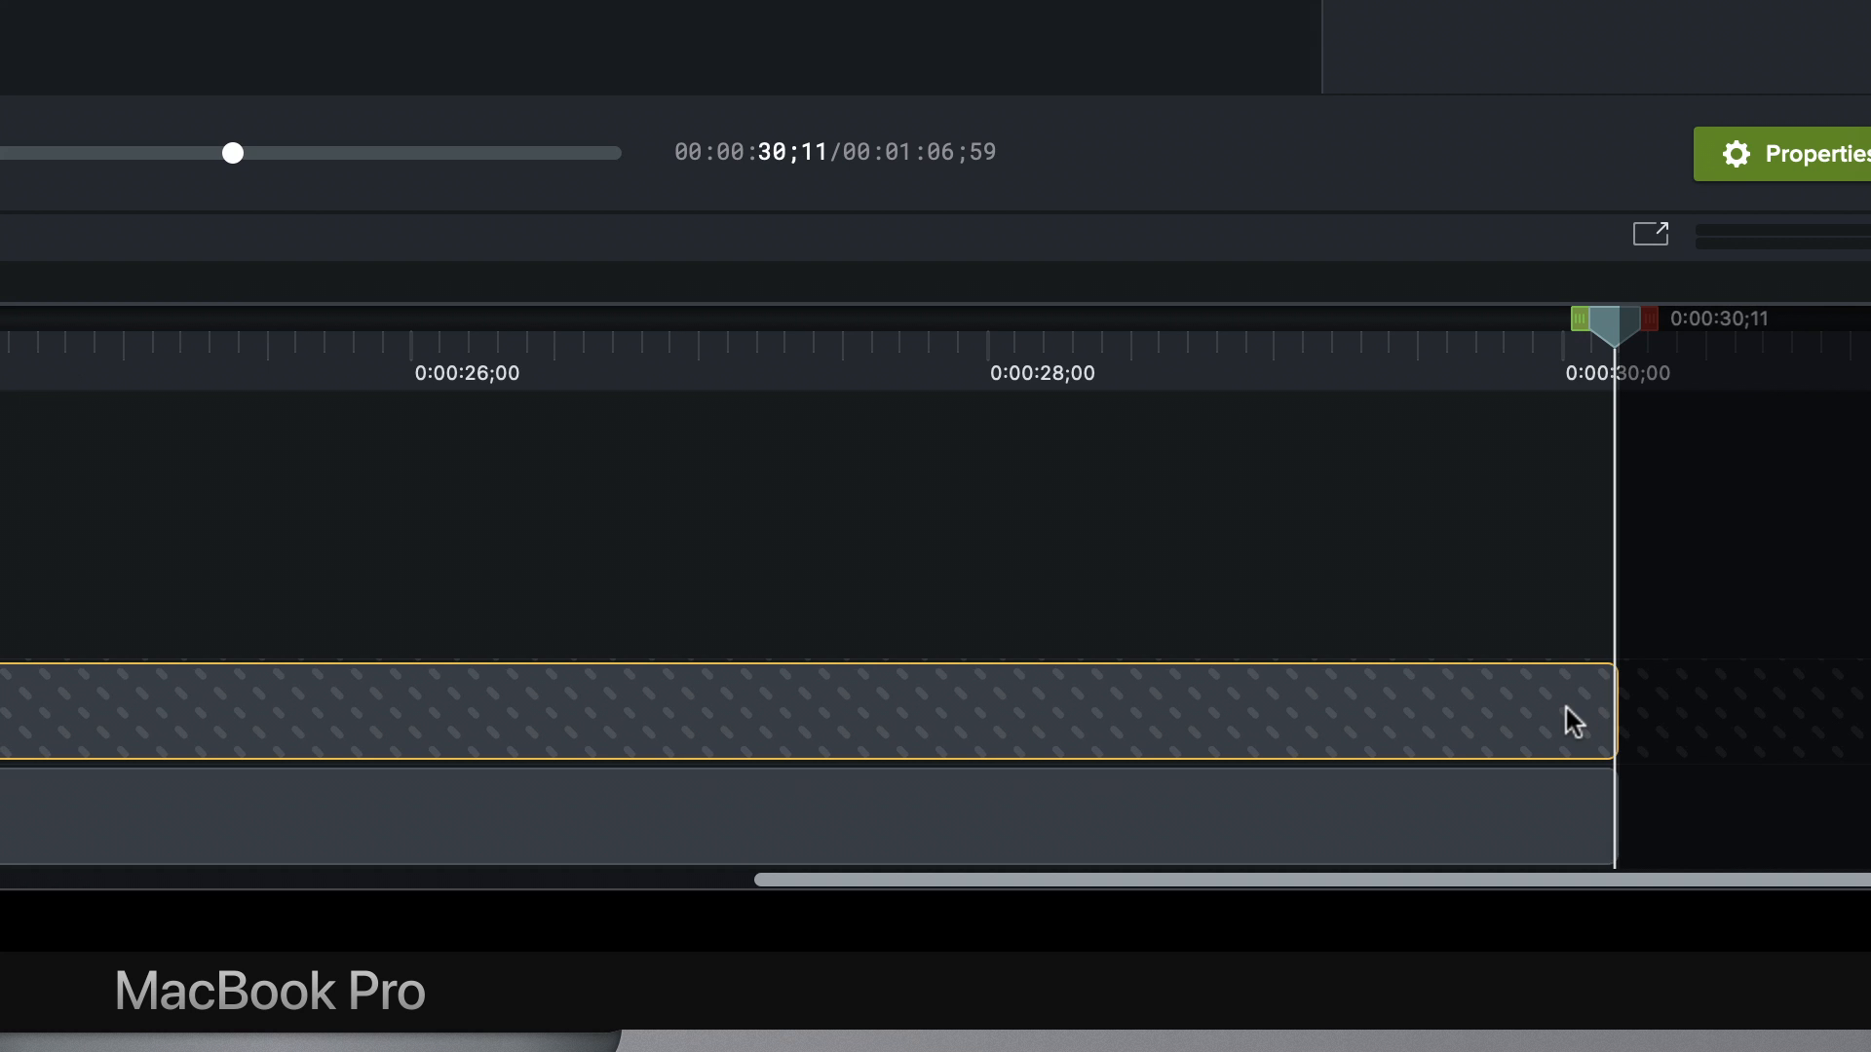
key(shift+a)
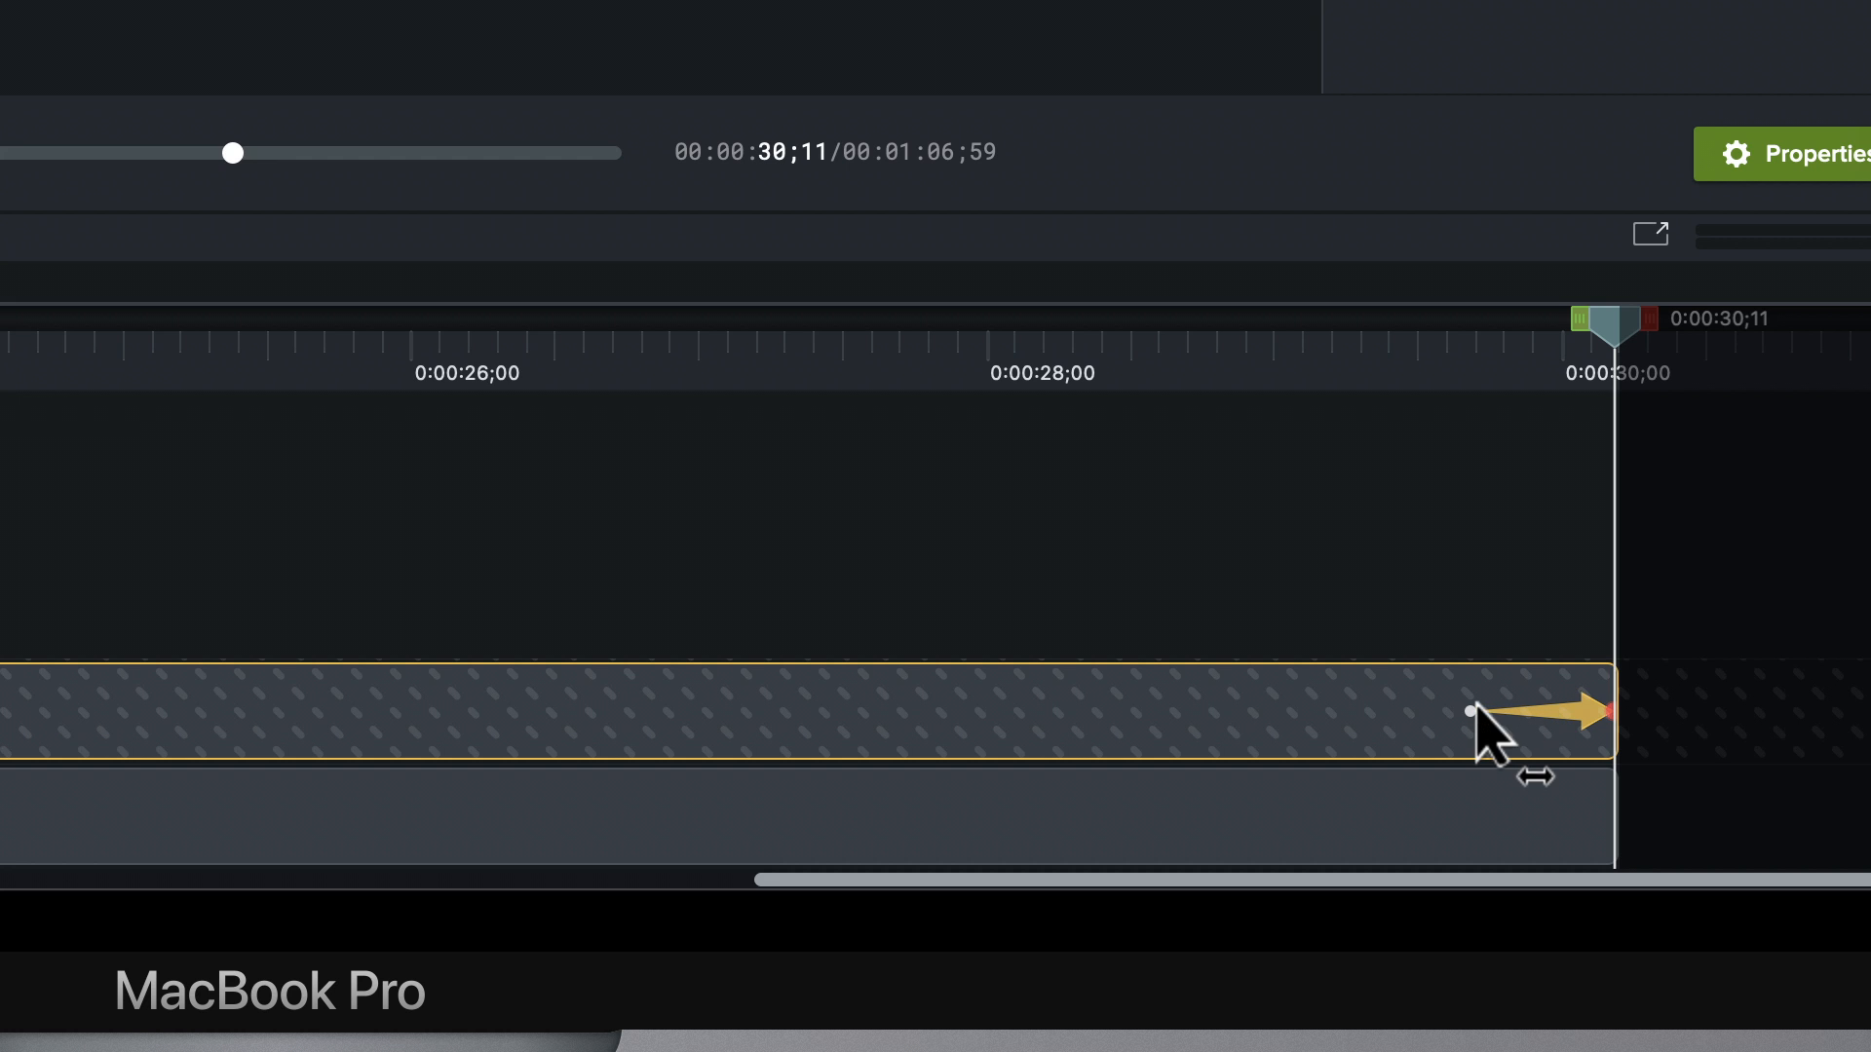
drag(1476, 705, 1531, 708)
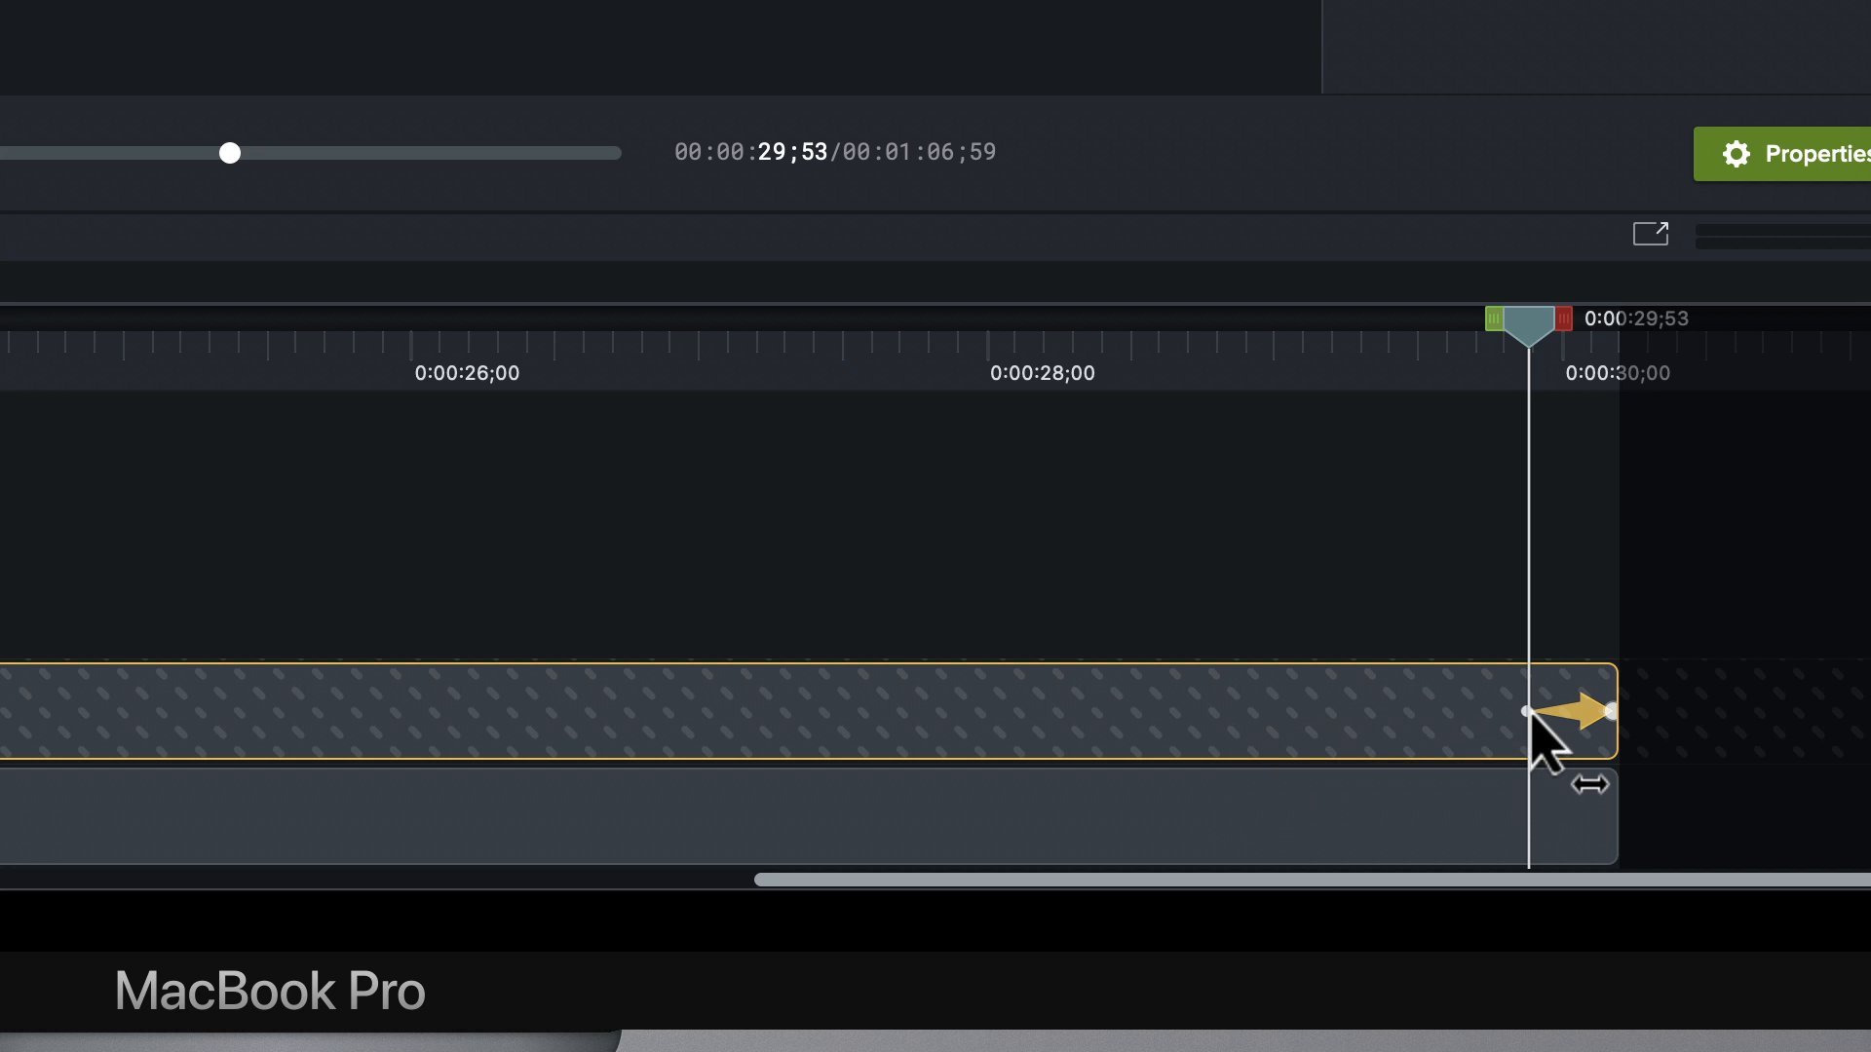
click(1610, 711)
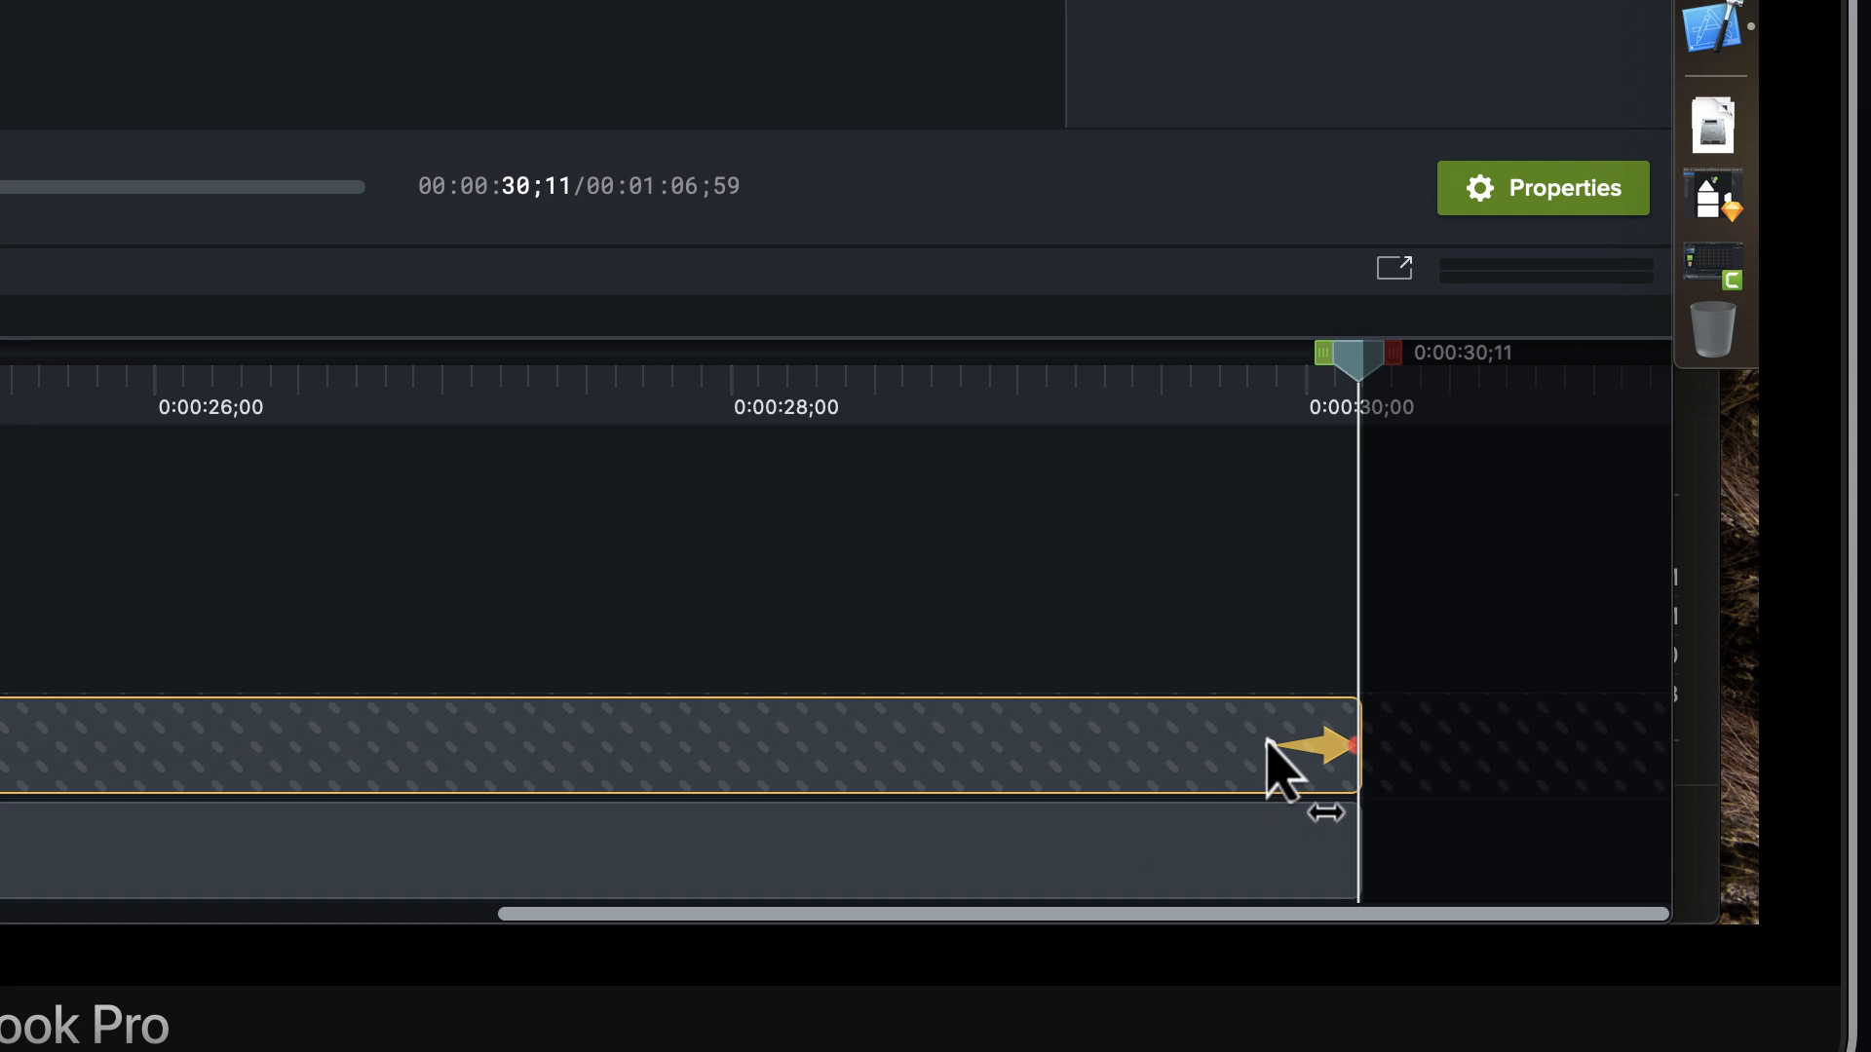
click(1269, 746)
click(1275, 747)
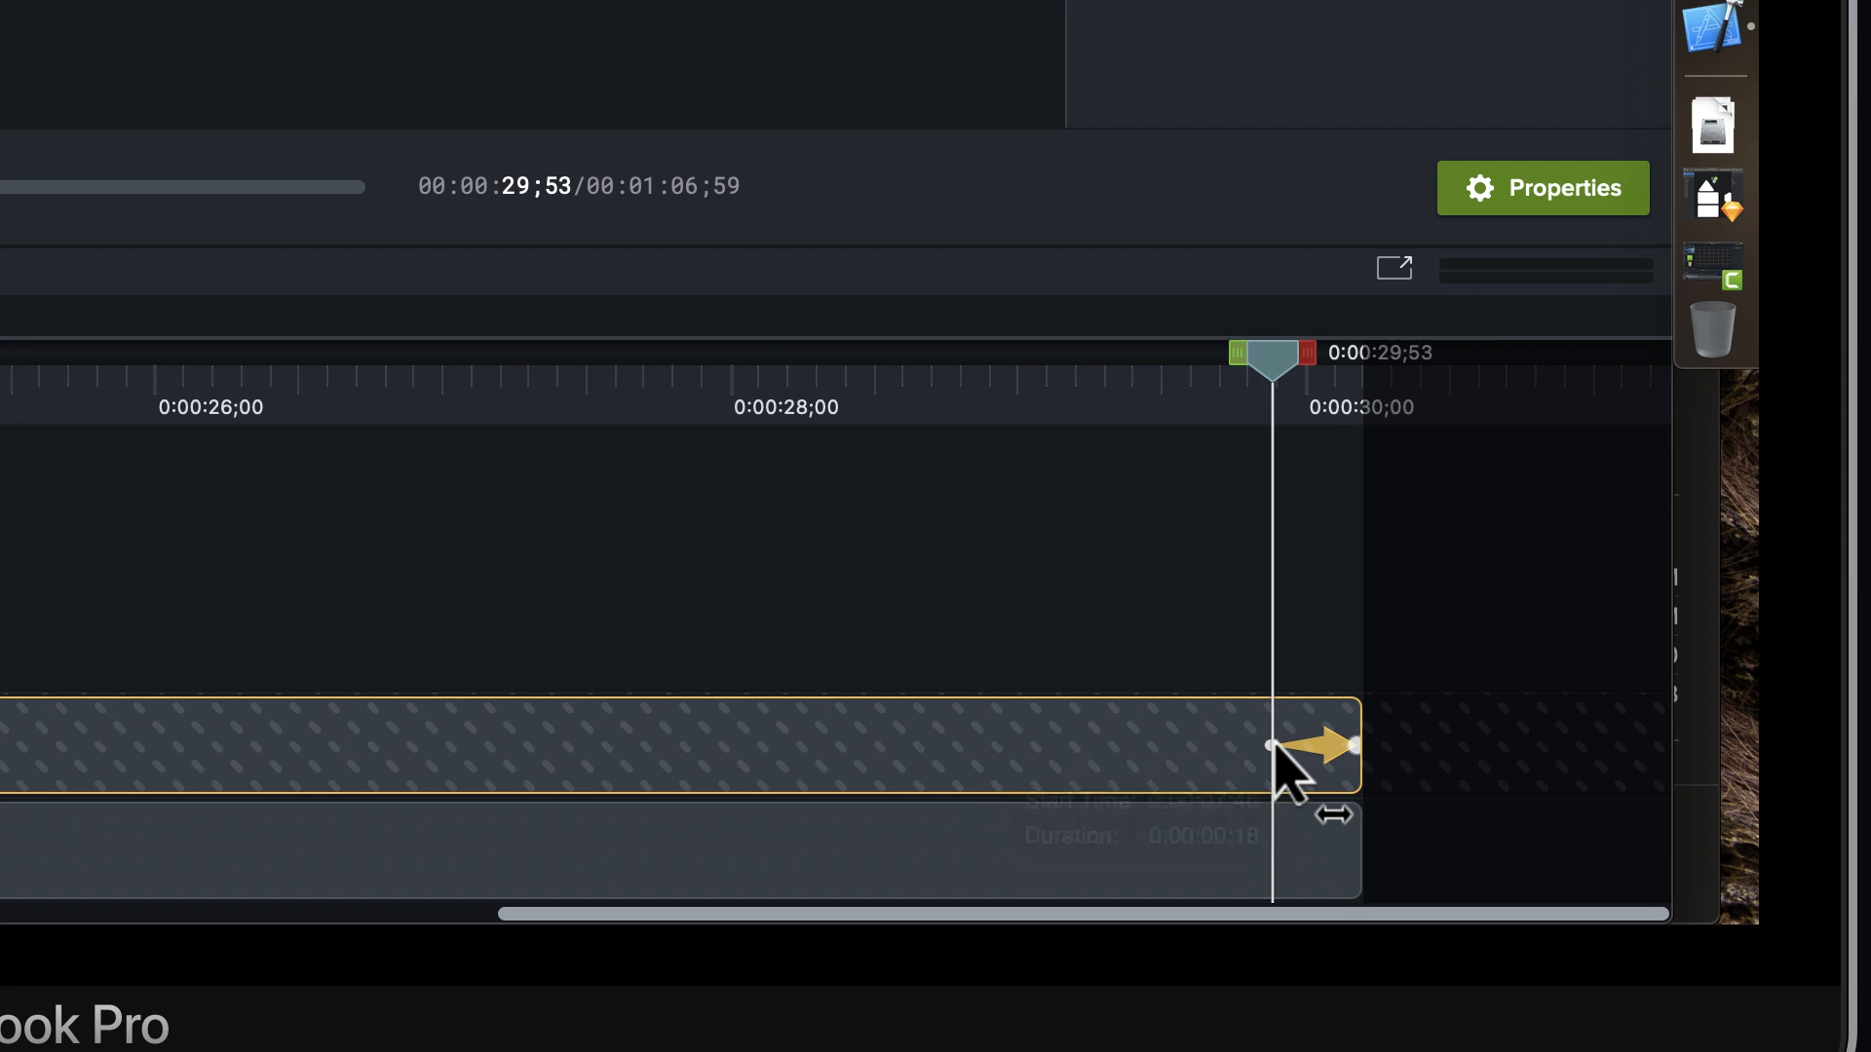
key(Delete)
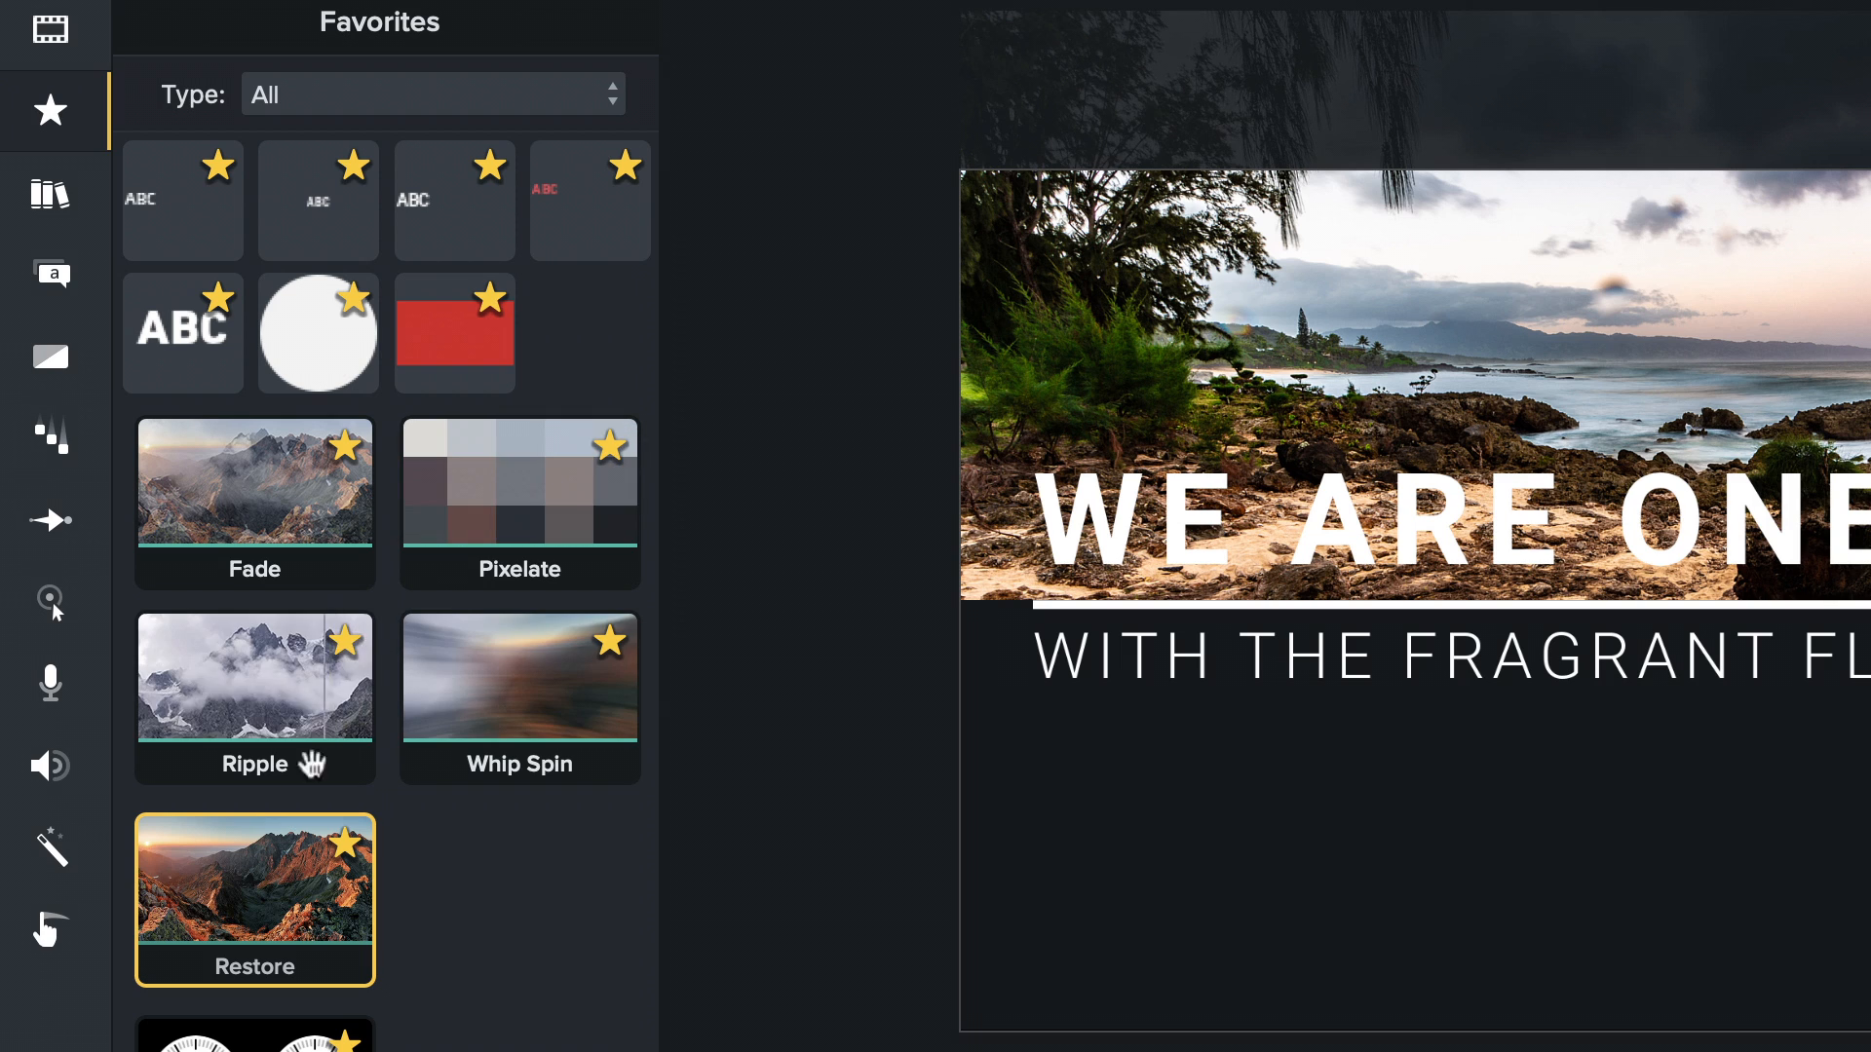
- Apply a Restore animation at the end of the shape clip, and set its start to 0:00:29;53
drag(238, 927, 1497, 733)
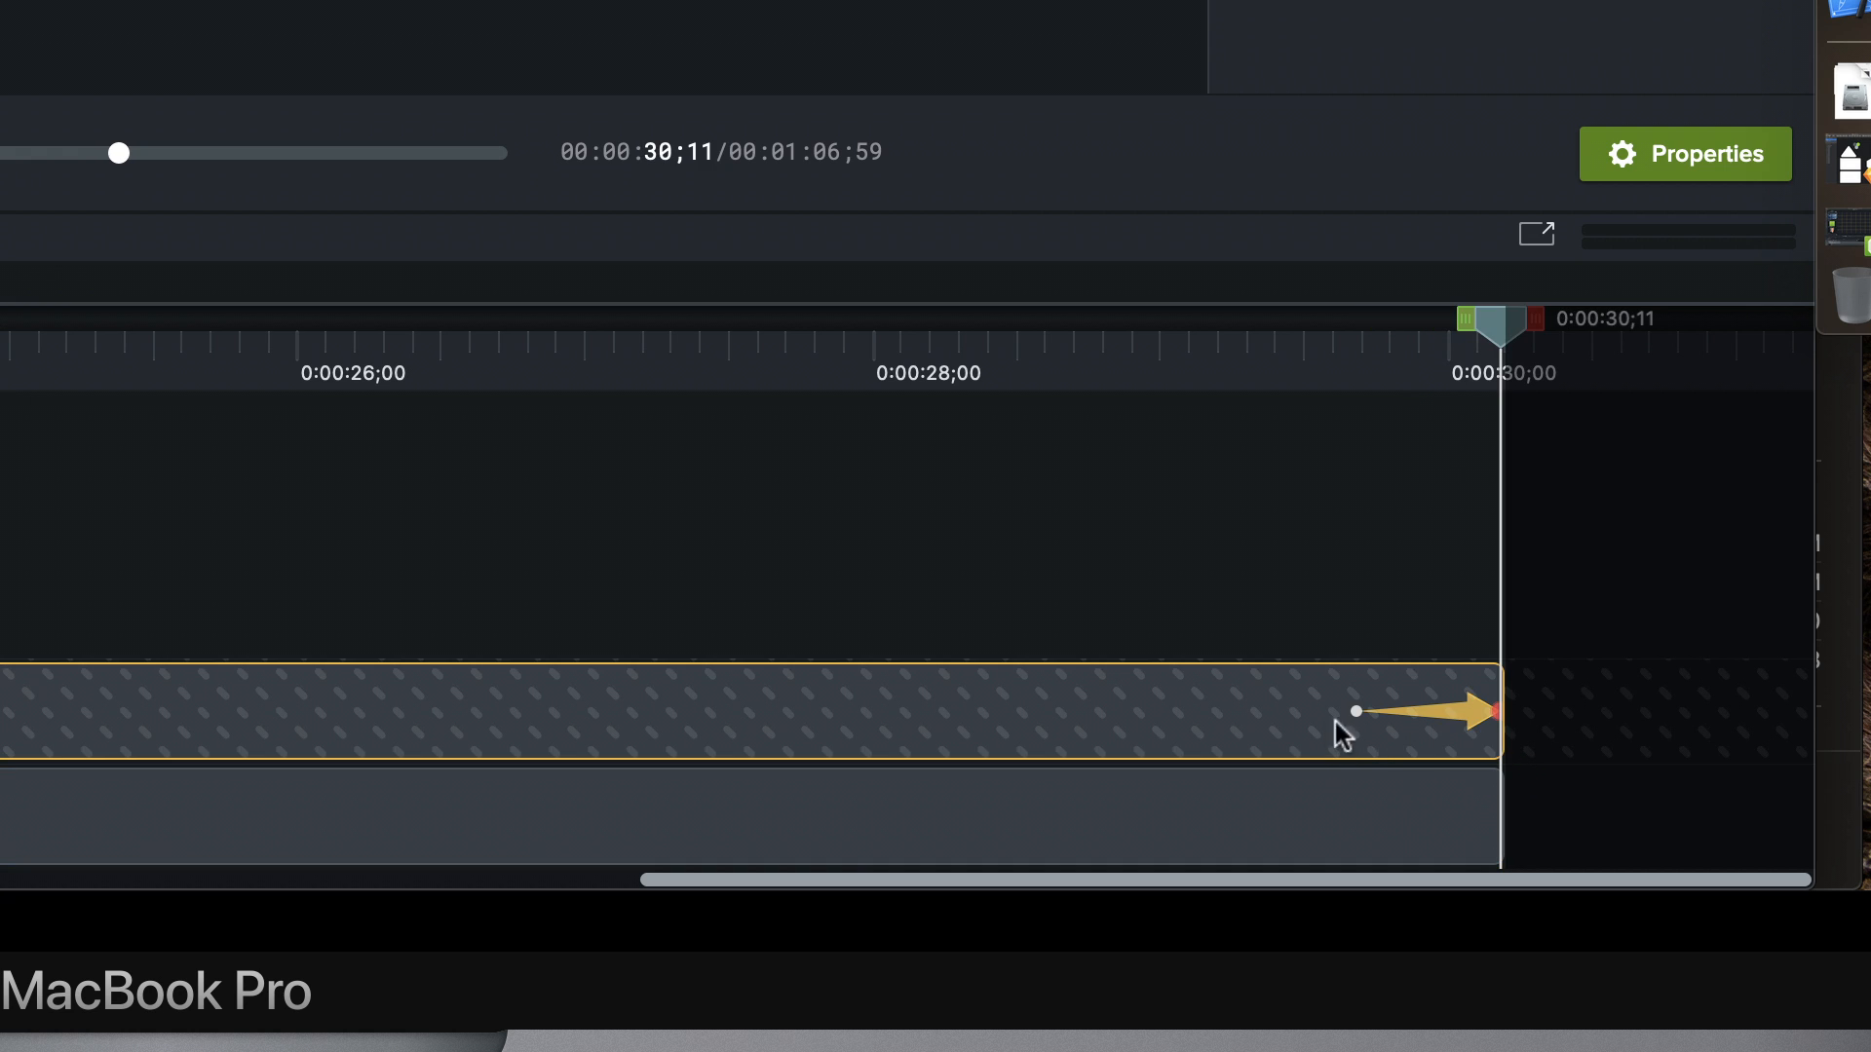
click(1362, 719)
drag(1363, 718, 1419, 719)
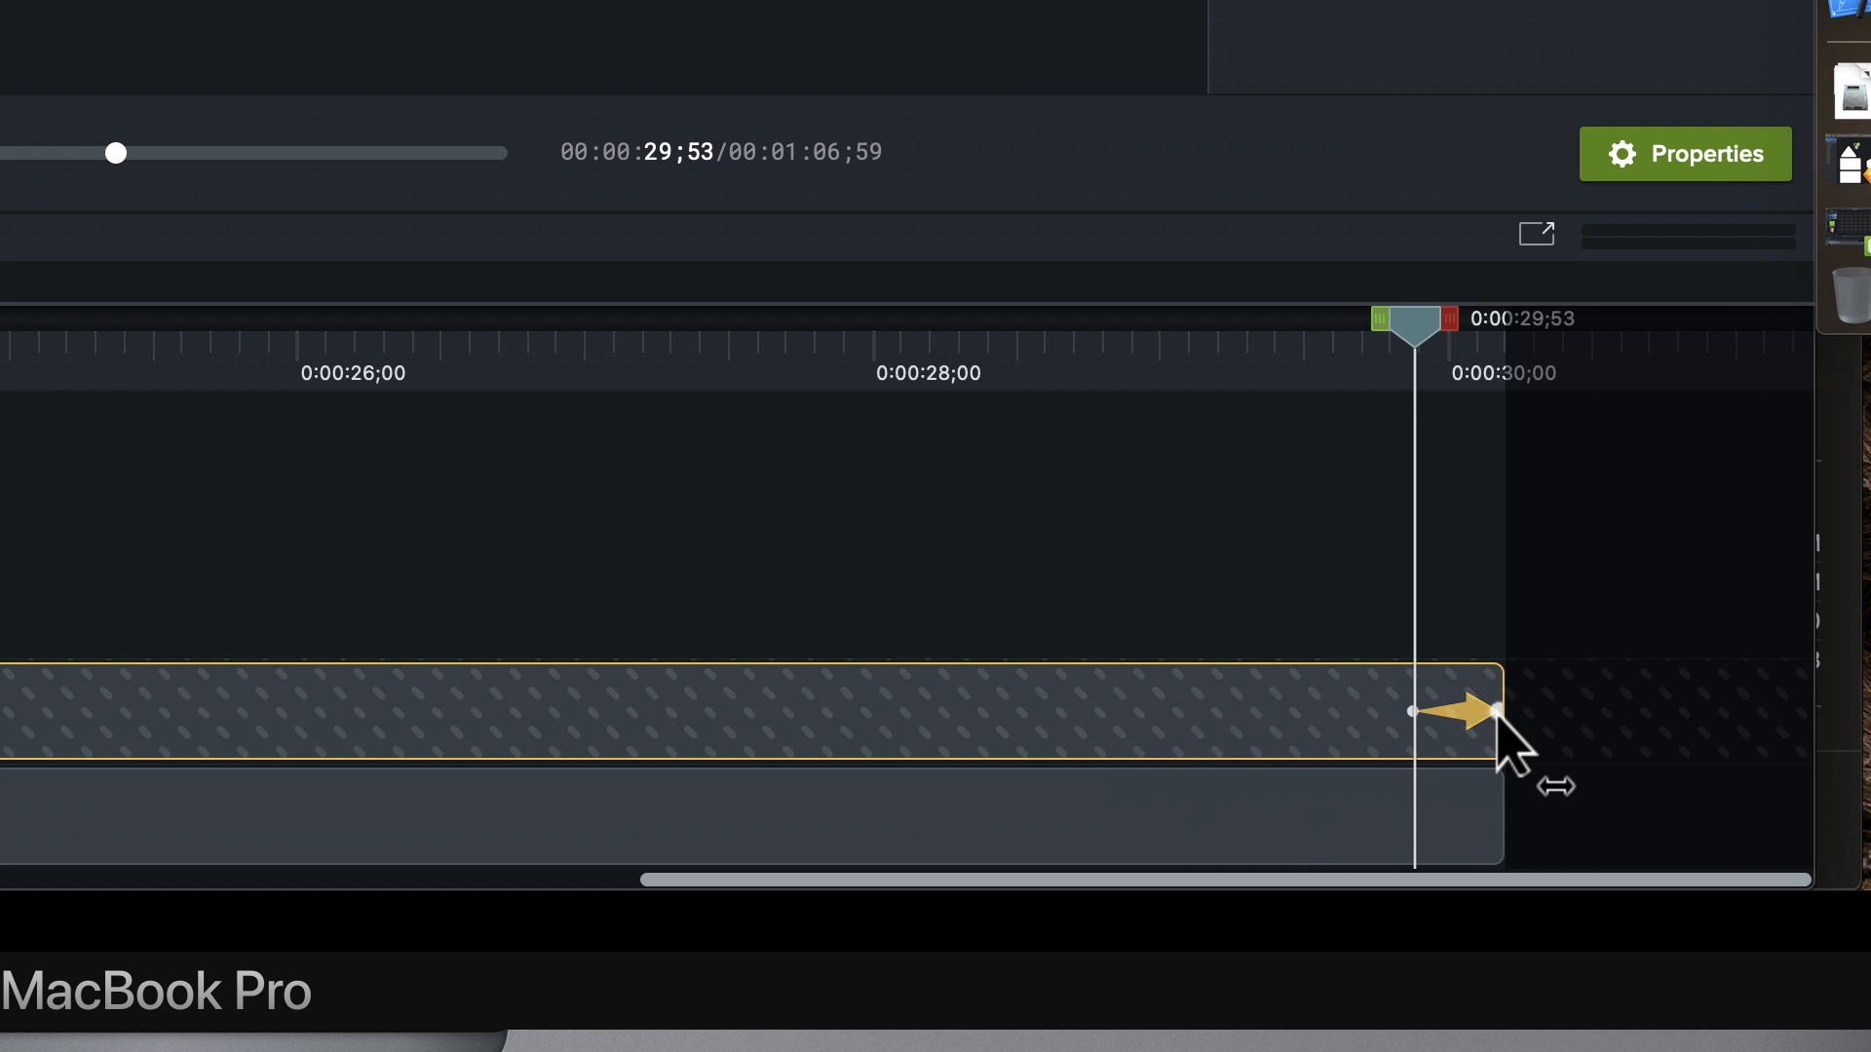
click(1497, 715)
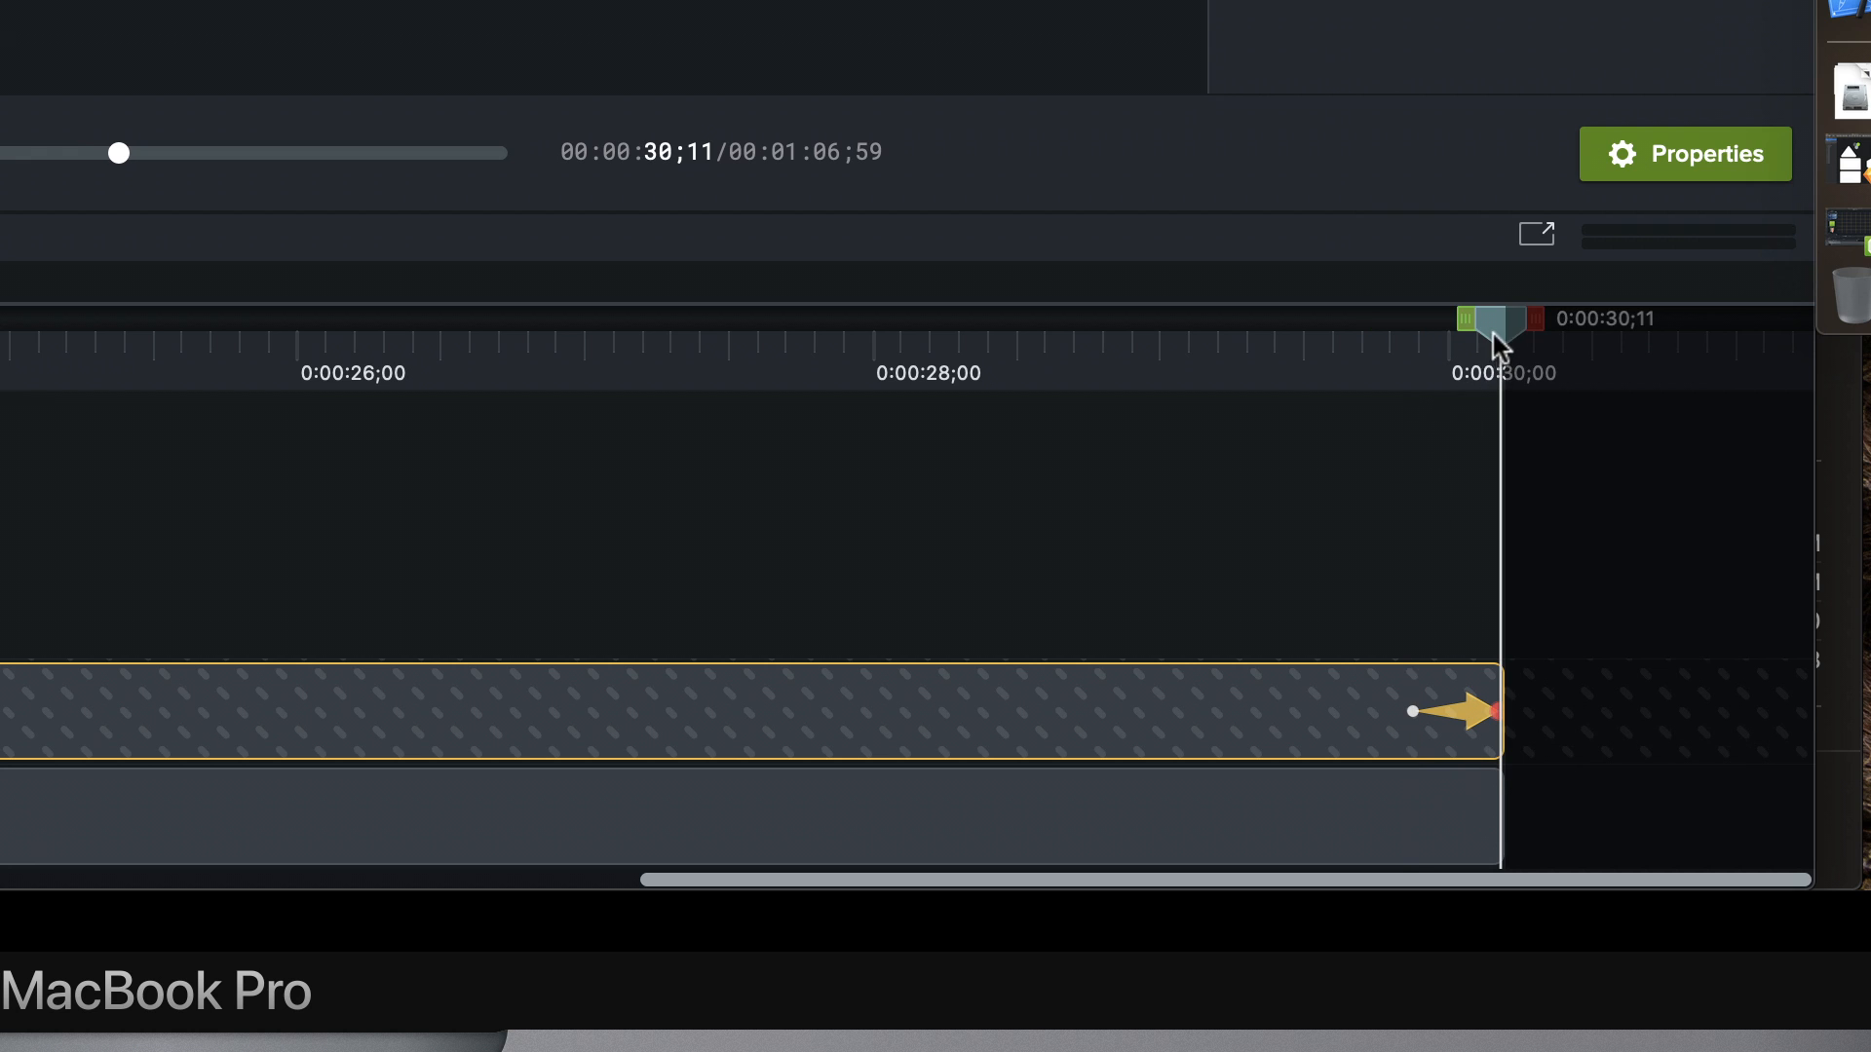
- Scrub back through the line's animation to check it, and close the group holding the shape and line
click(1295, 651)
mouse_move(1374, 380)
mouse_down()
mouse_move(1357, 377)
mouse_move(1400, 374)
mouse_up()
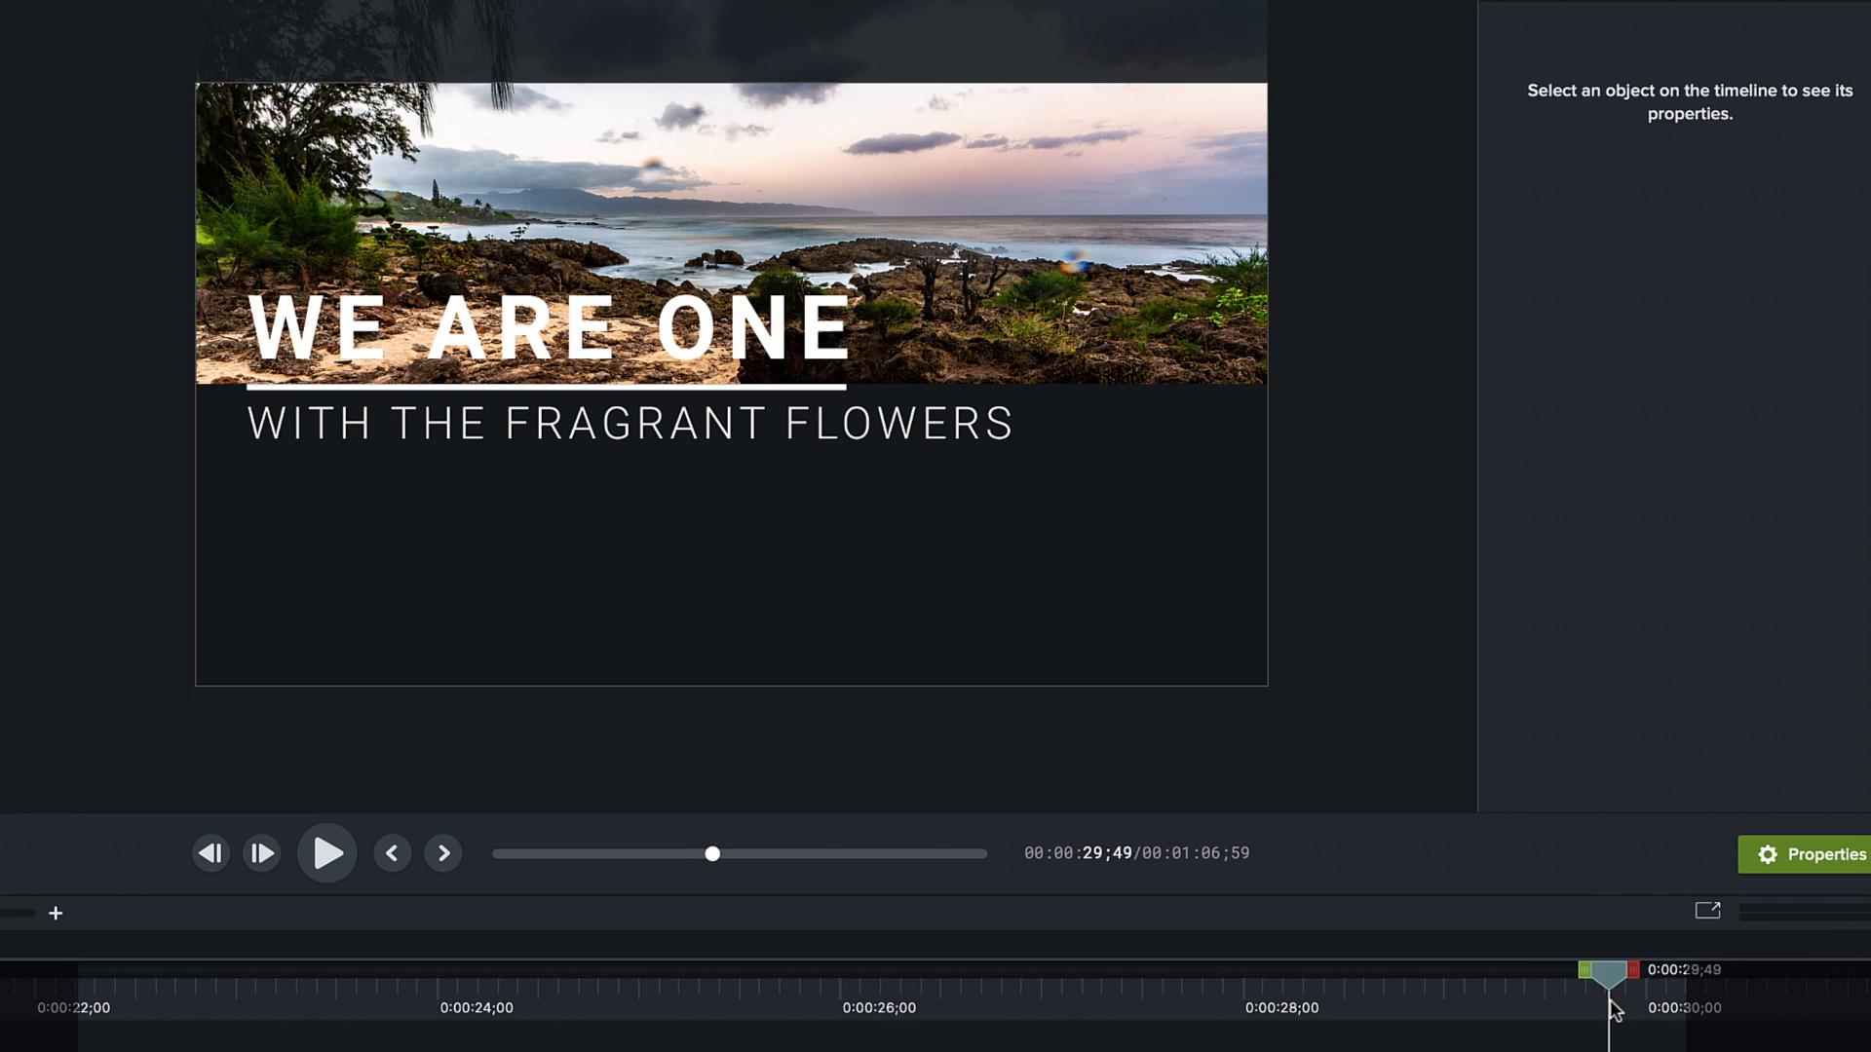
drag(1612, 1012, 625, 1004)
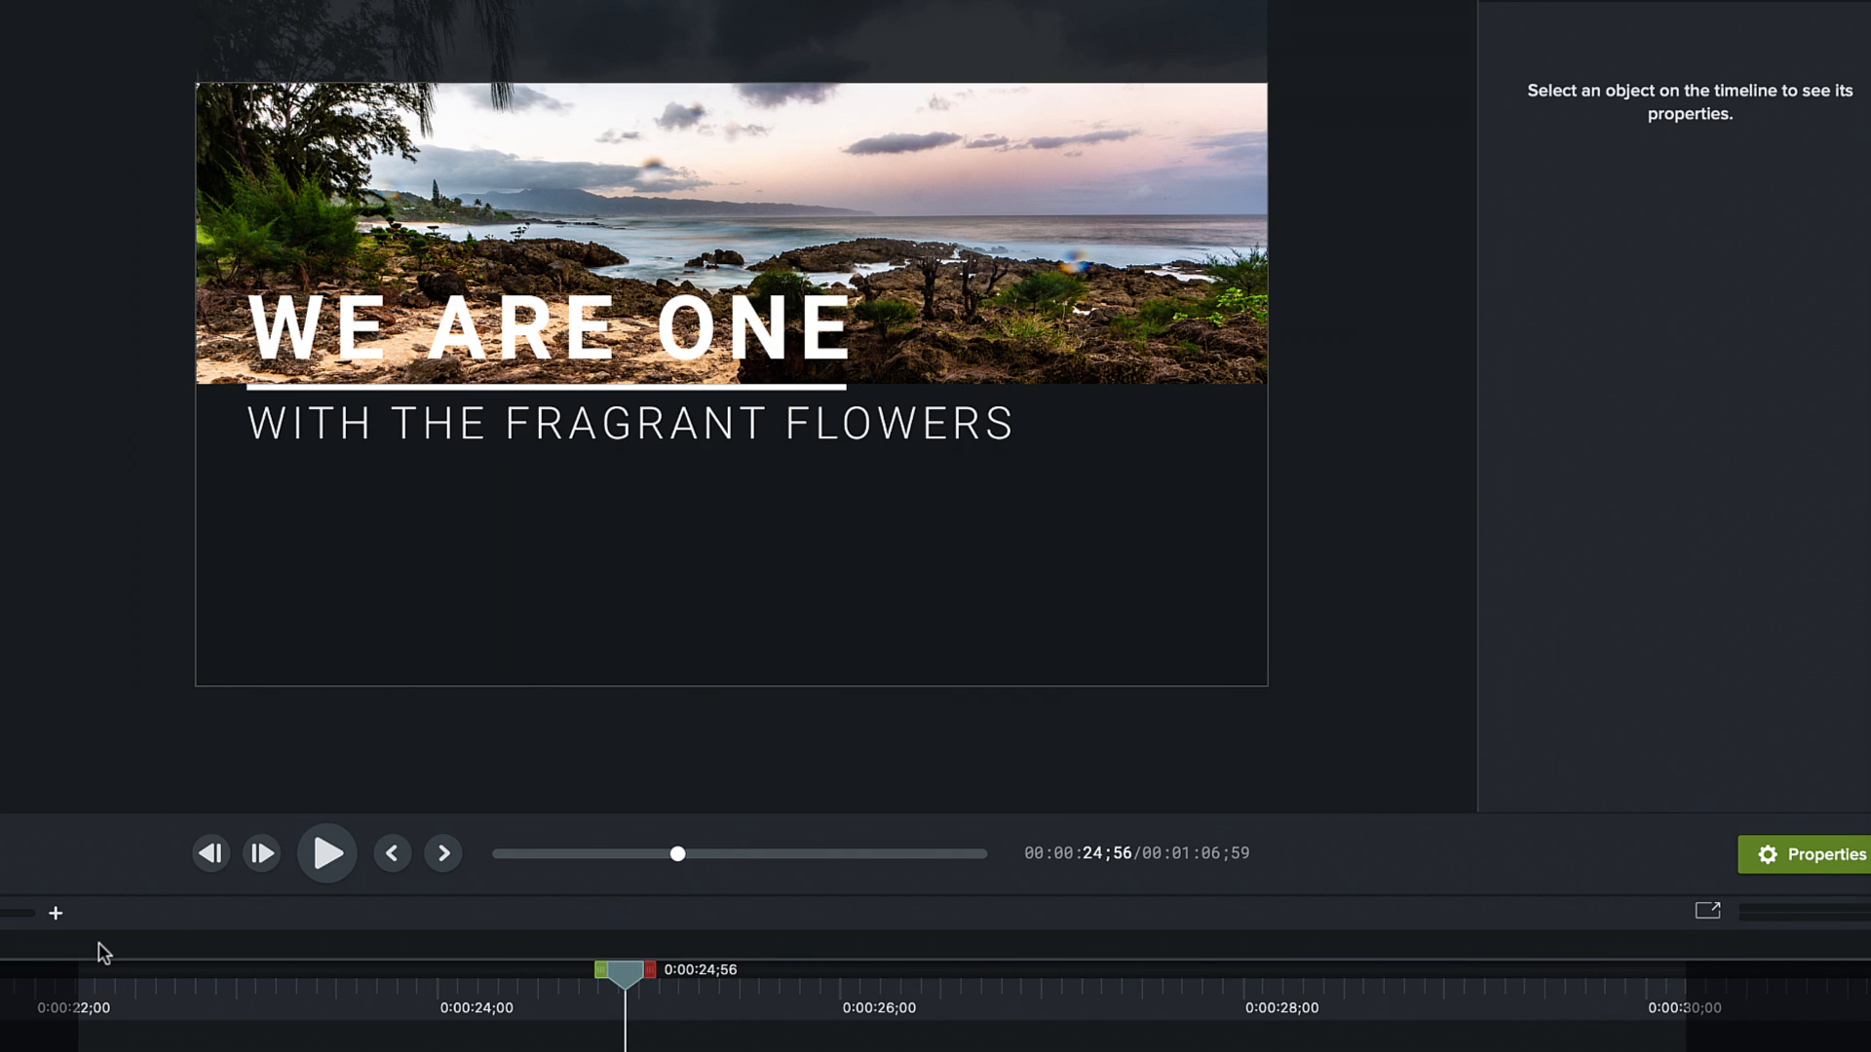
click(481, 473)
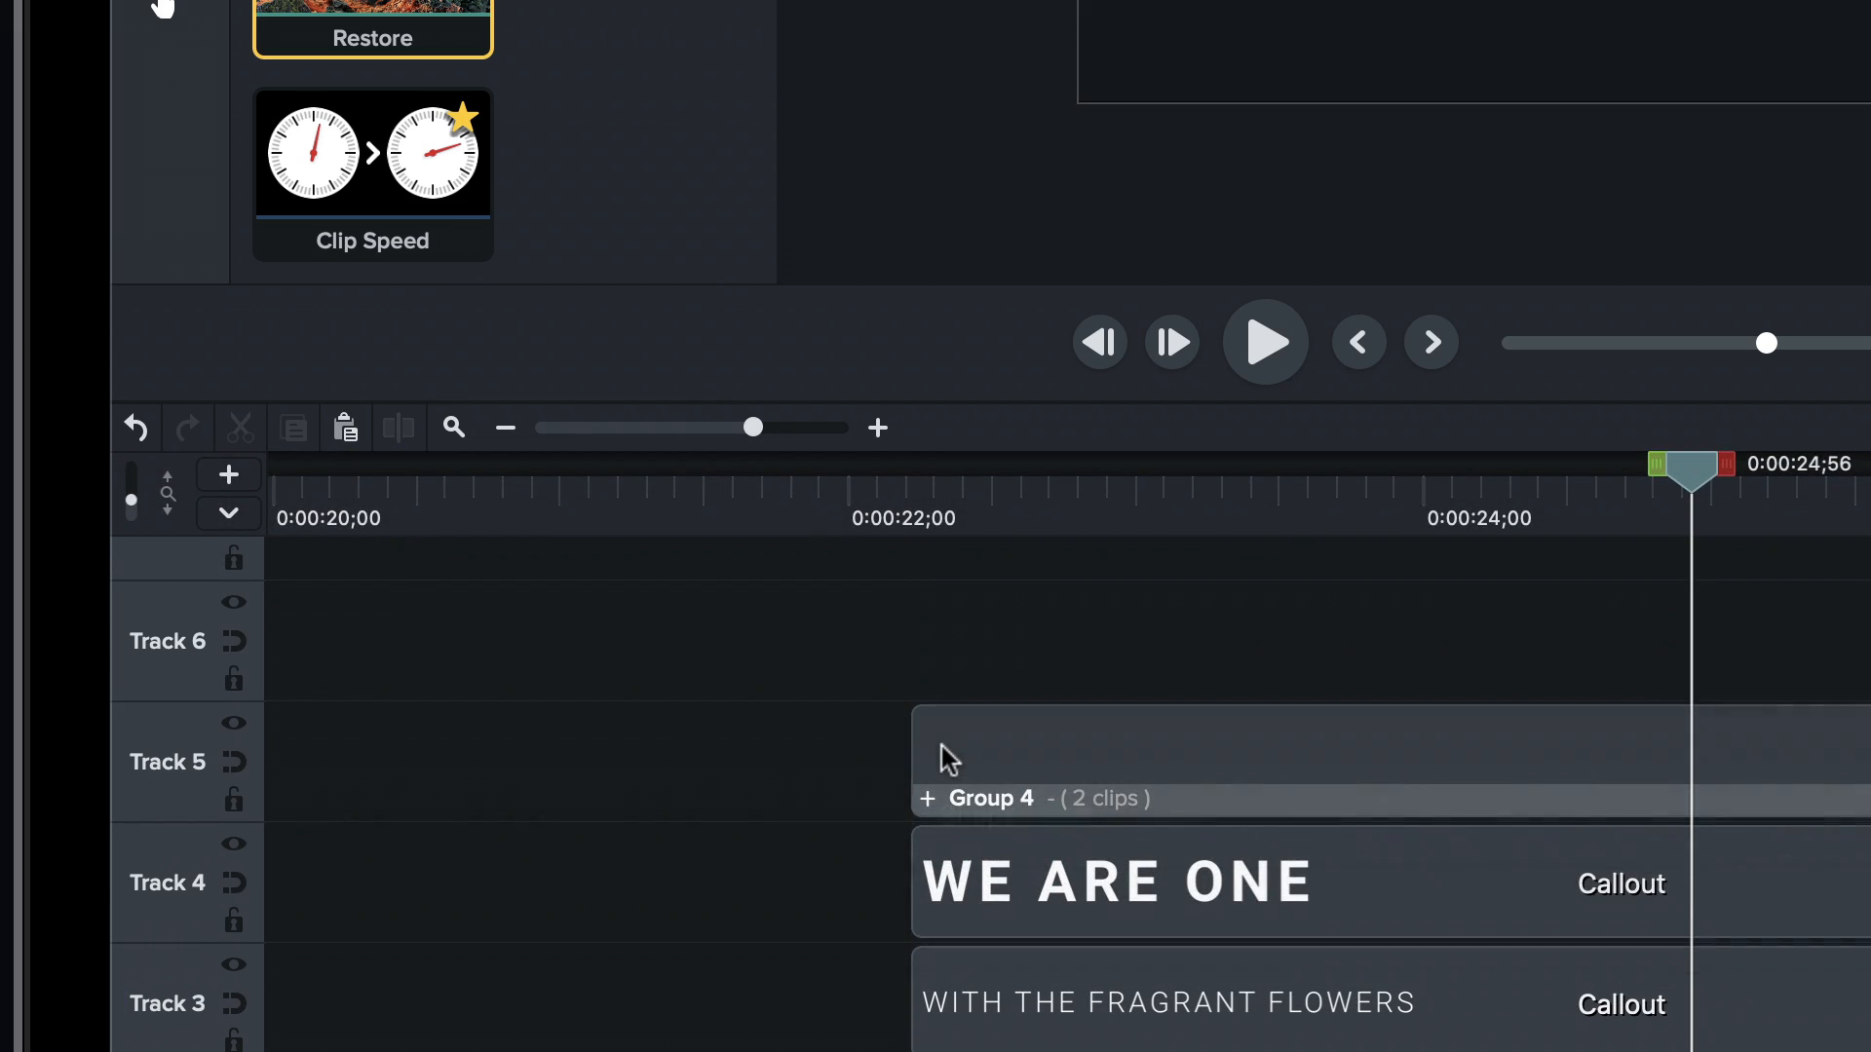
click(1214, 748)
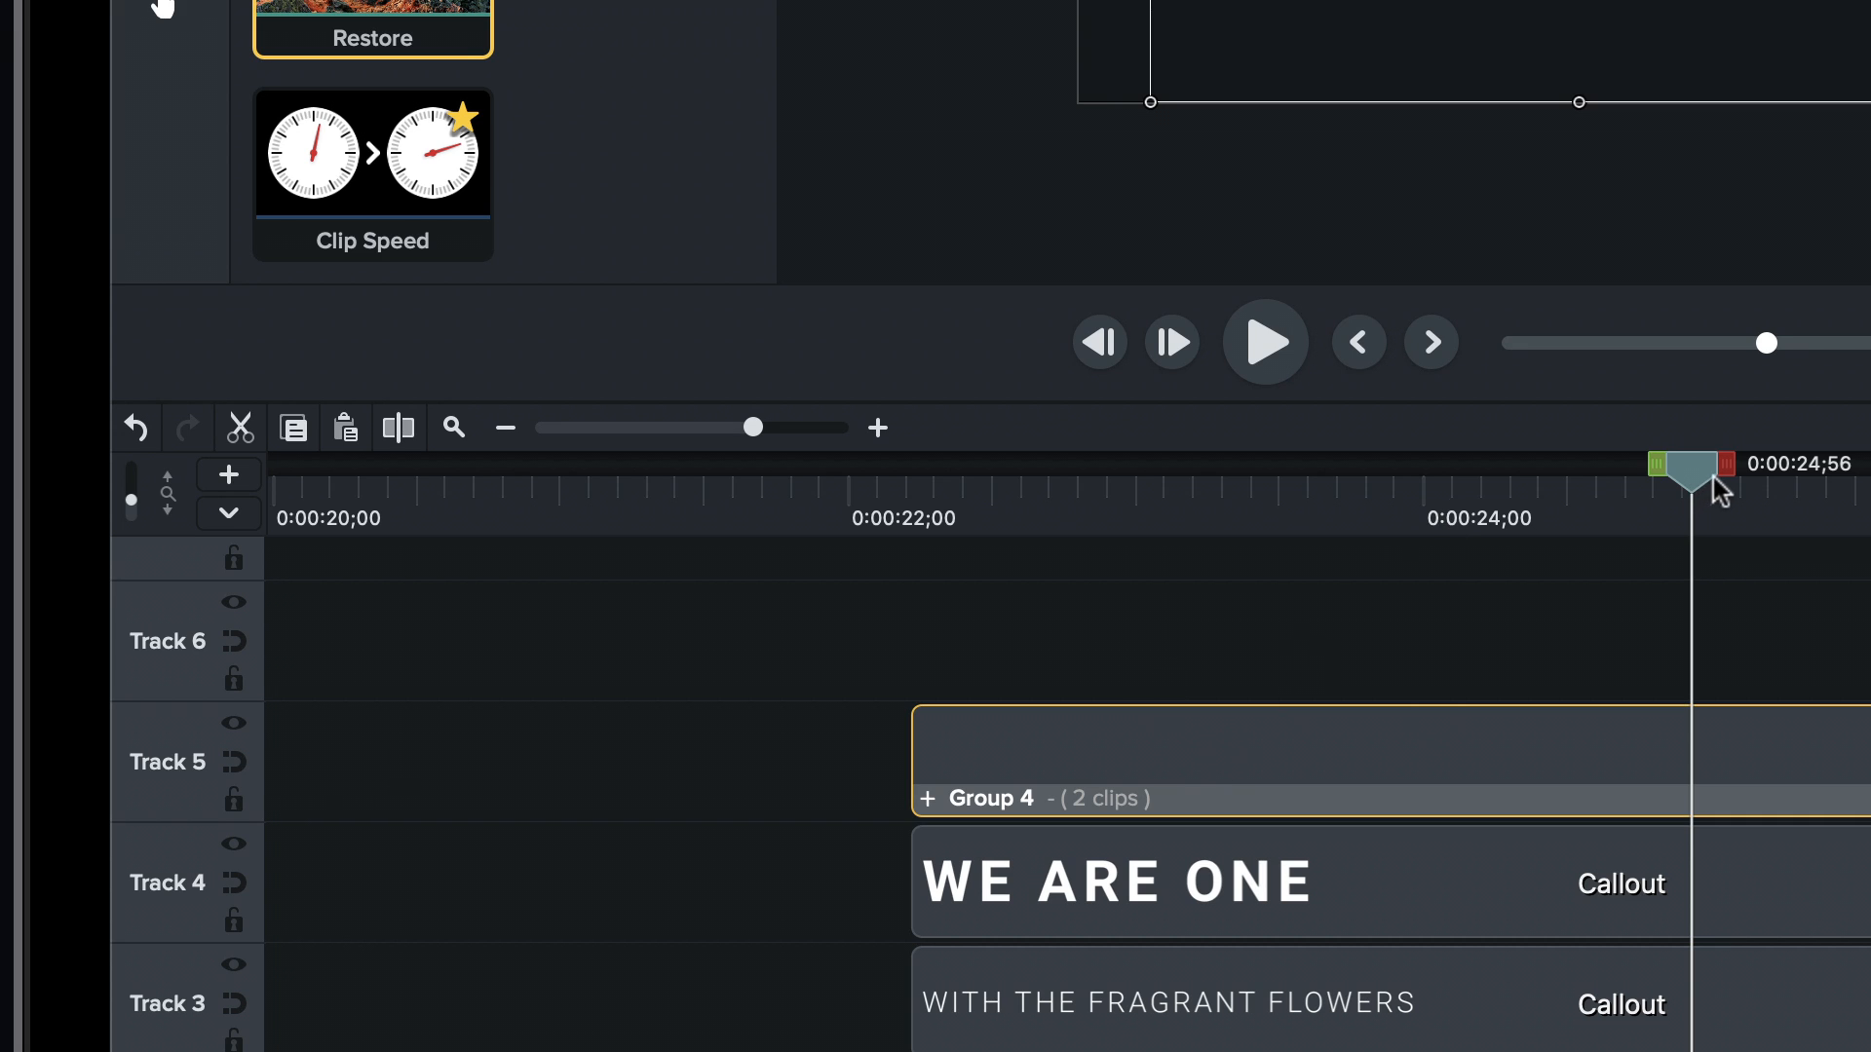
drag(1707, 483, 1156, 502)
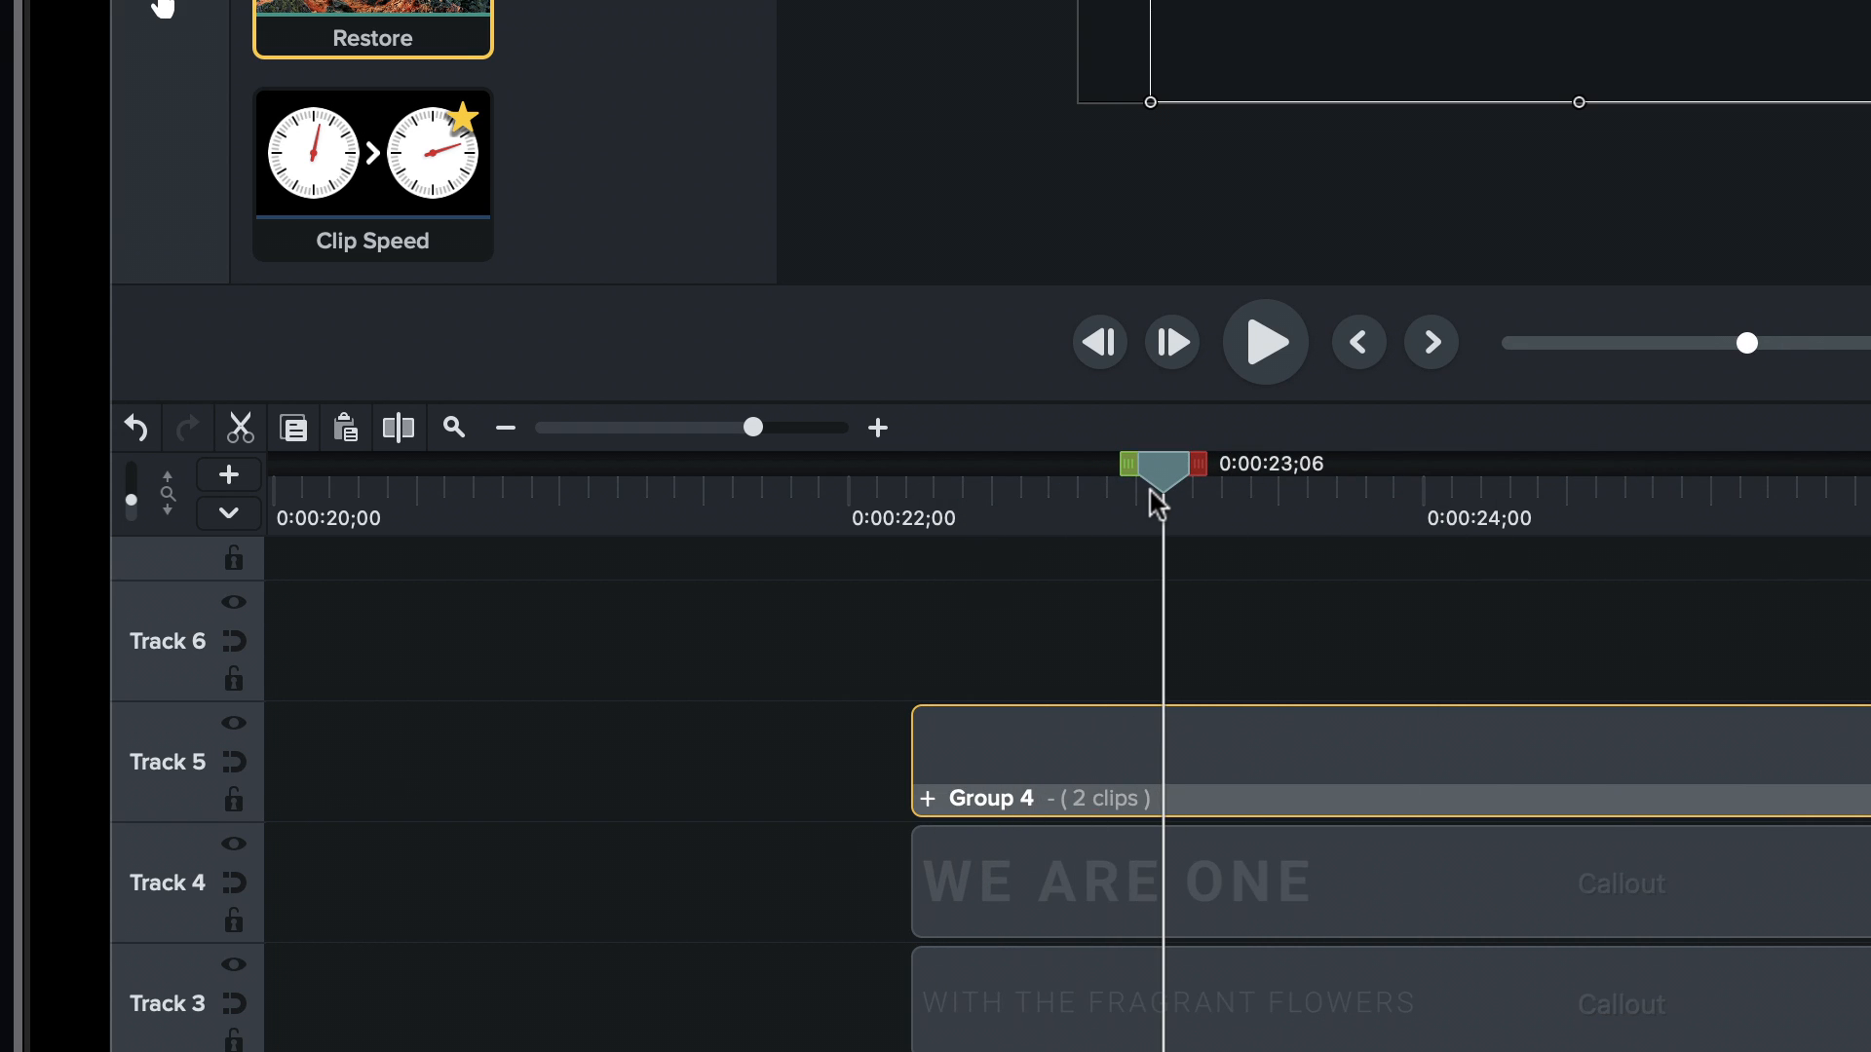
- Insert an empty track directly above the "WE ARE ONE" text on Track 4
scroll(619, 760, down, 3)
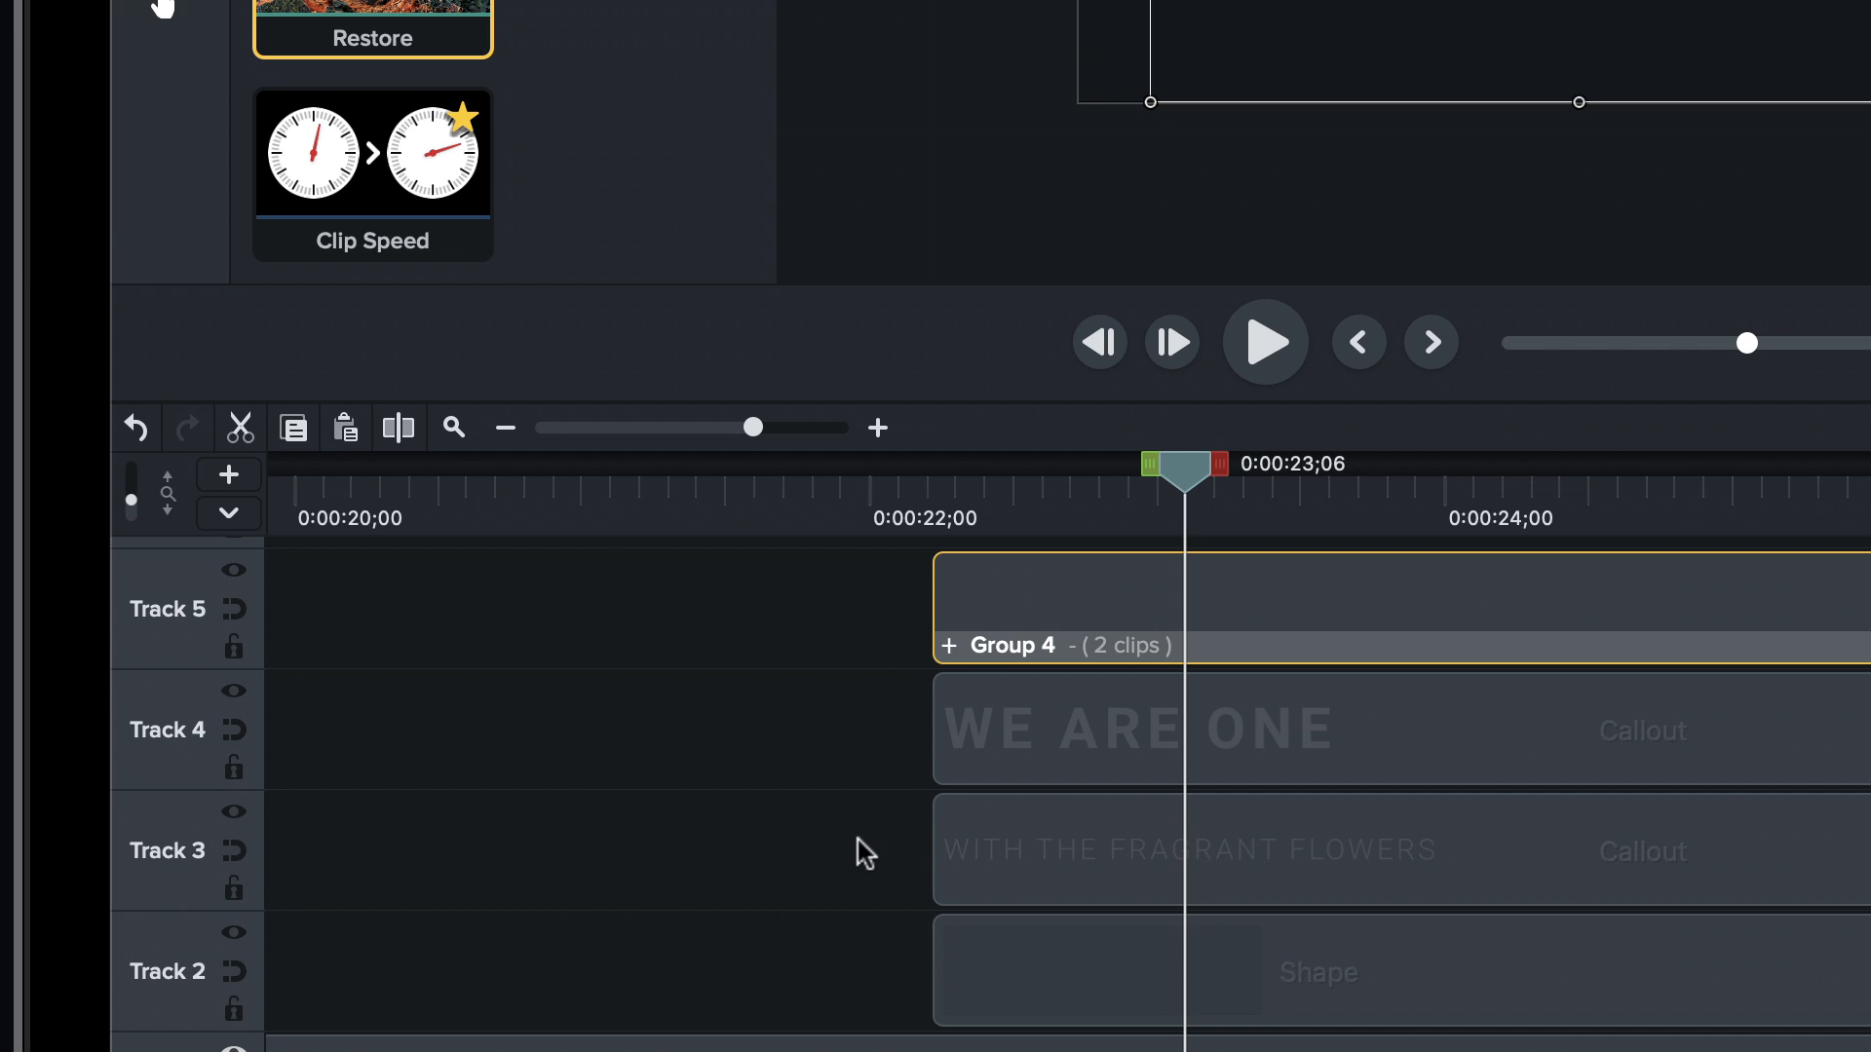
click(1175, 741)
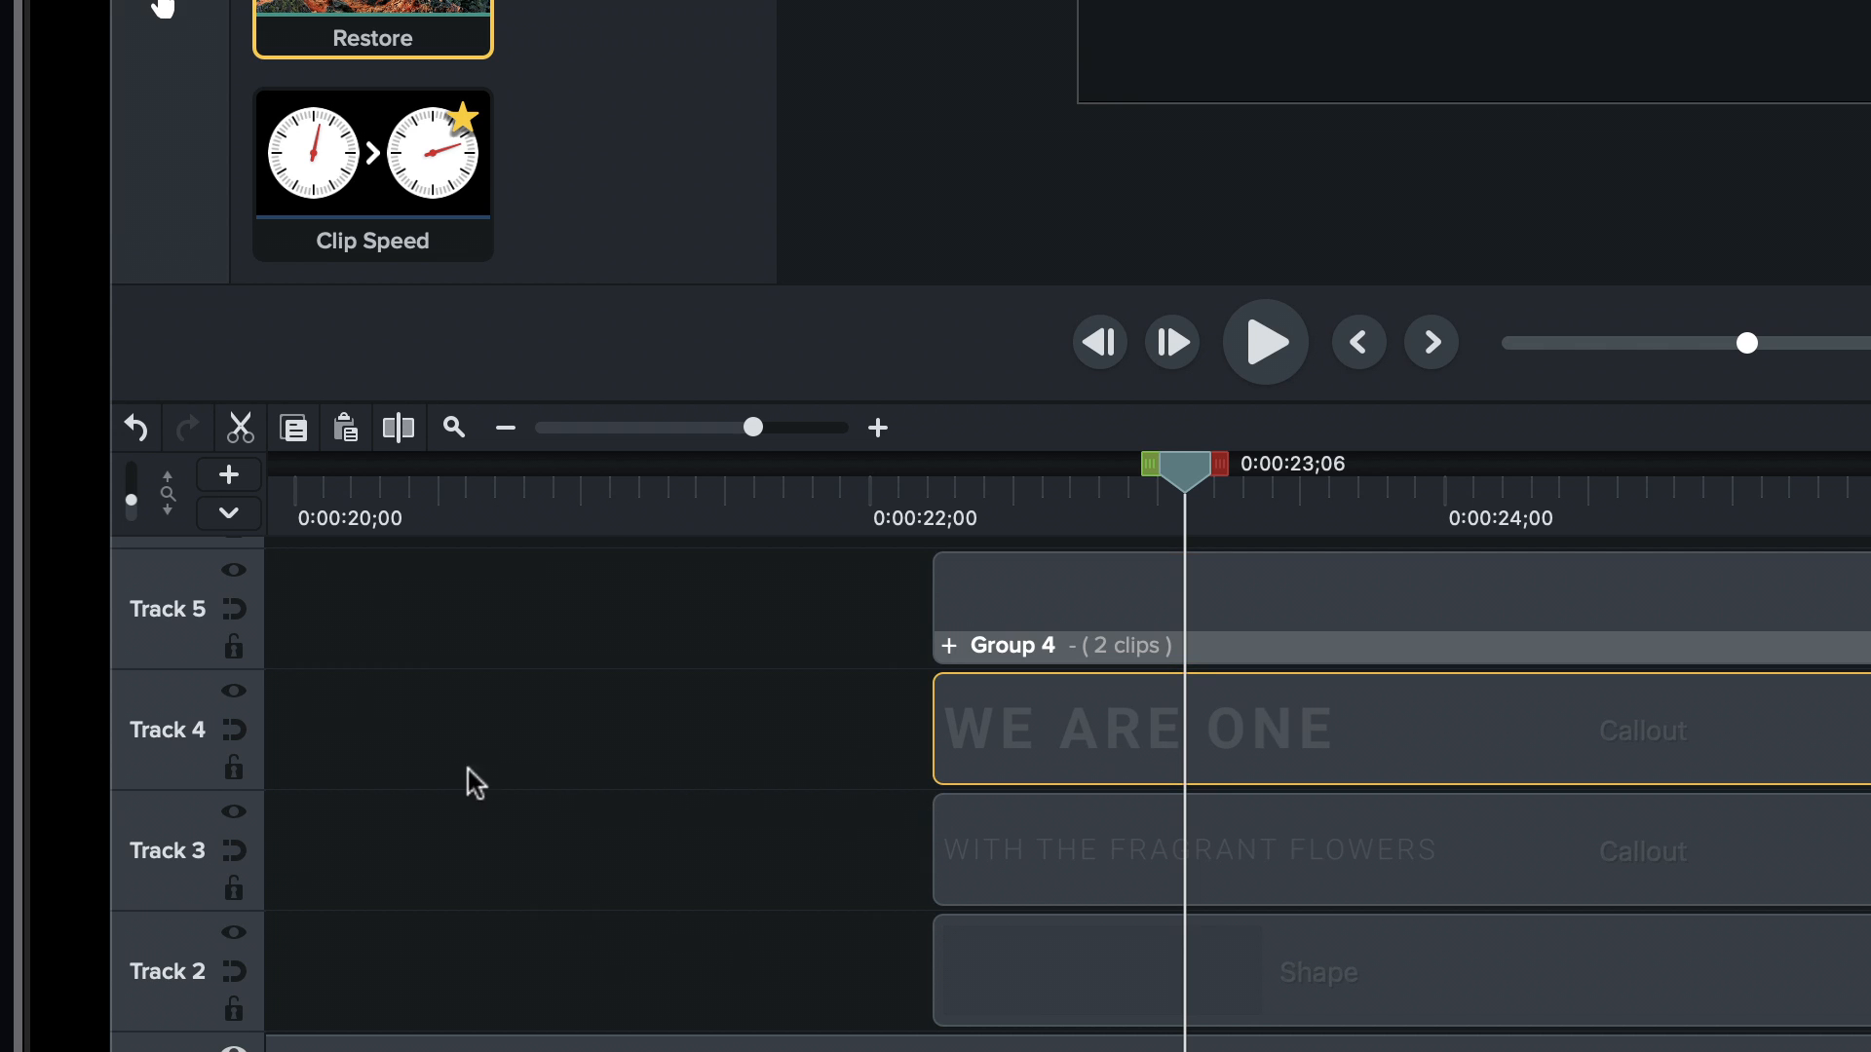
right_click(180, 742)
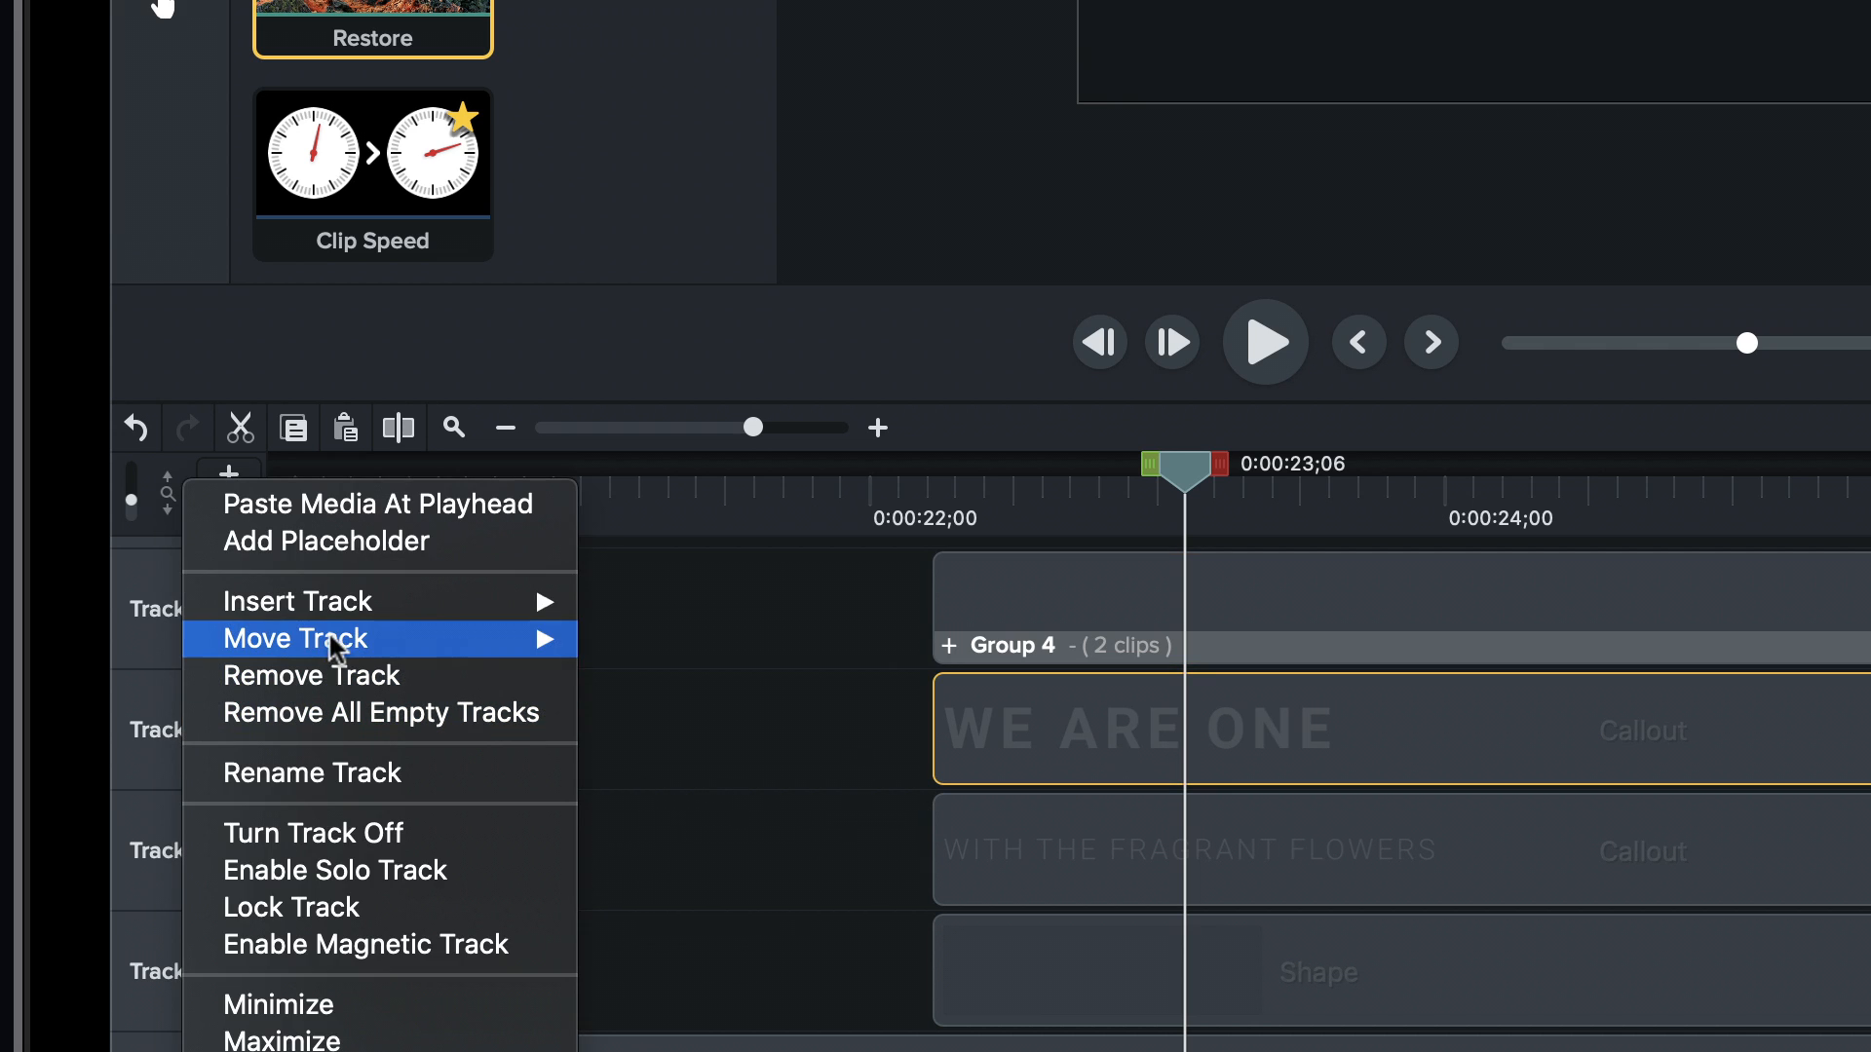
mouse_move(438, 611)
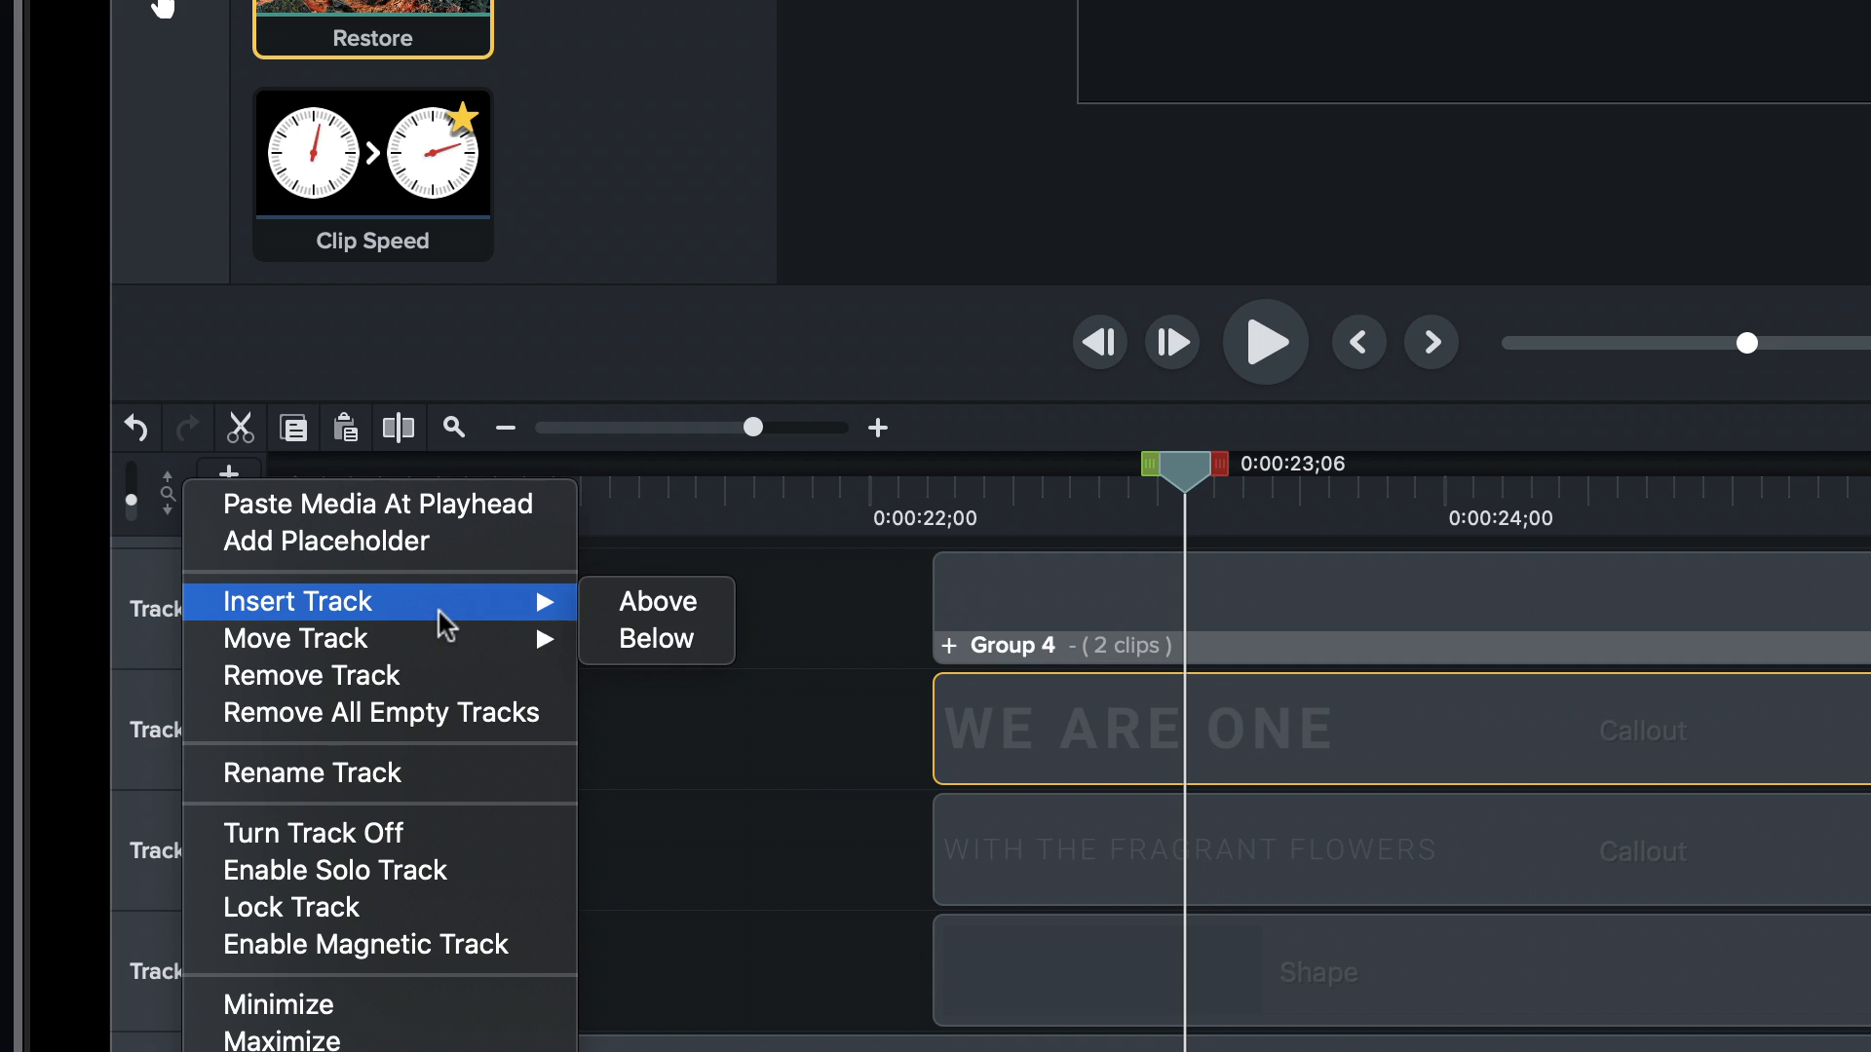
click(672, 604)
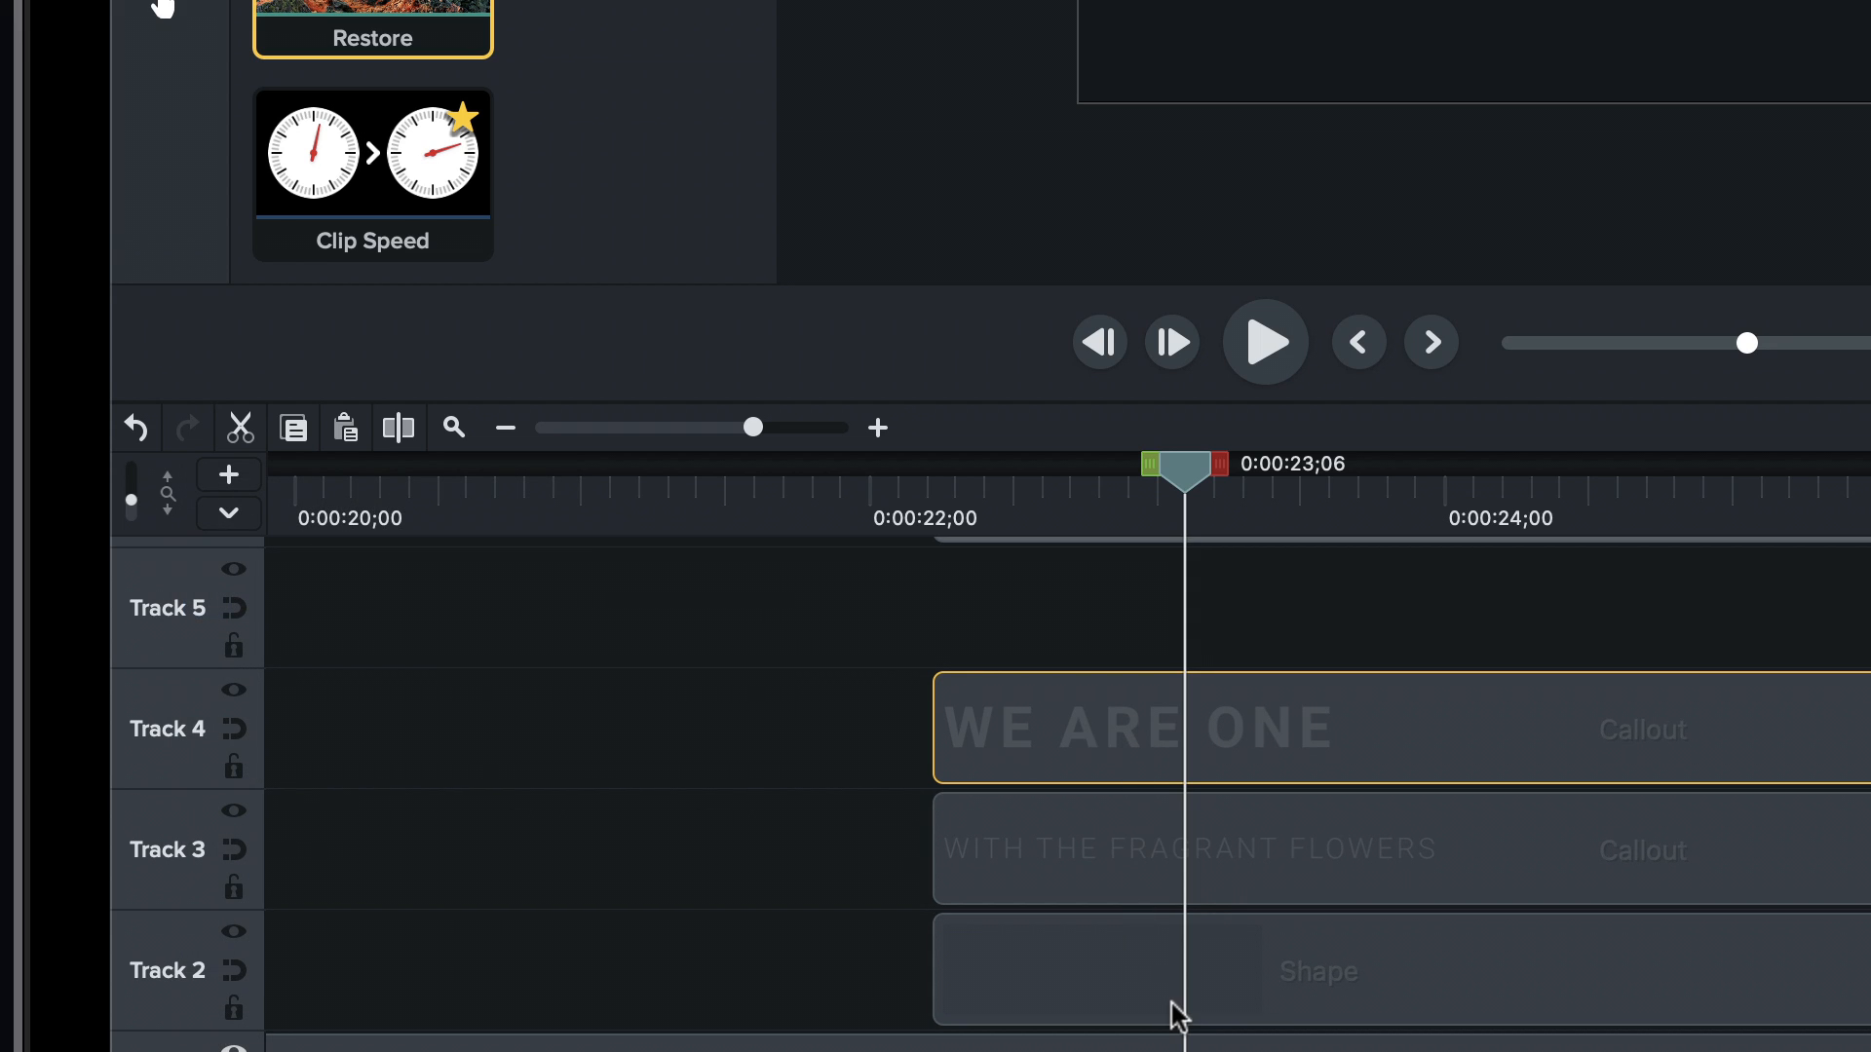
- Copy the dark rectangle from Track 2 and paste it onto the empty Track 5 at 0:00:22;13
scroll(1172, 1003, down, 1)
click(1181, 886)
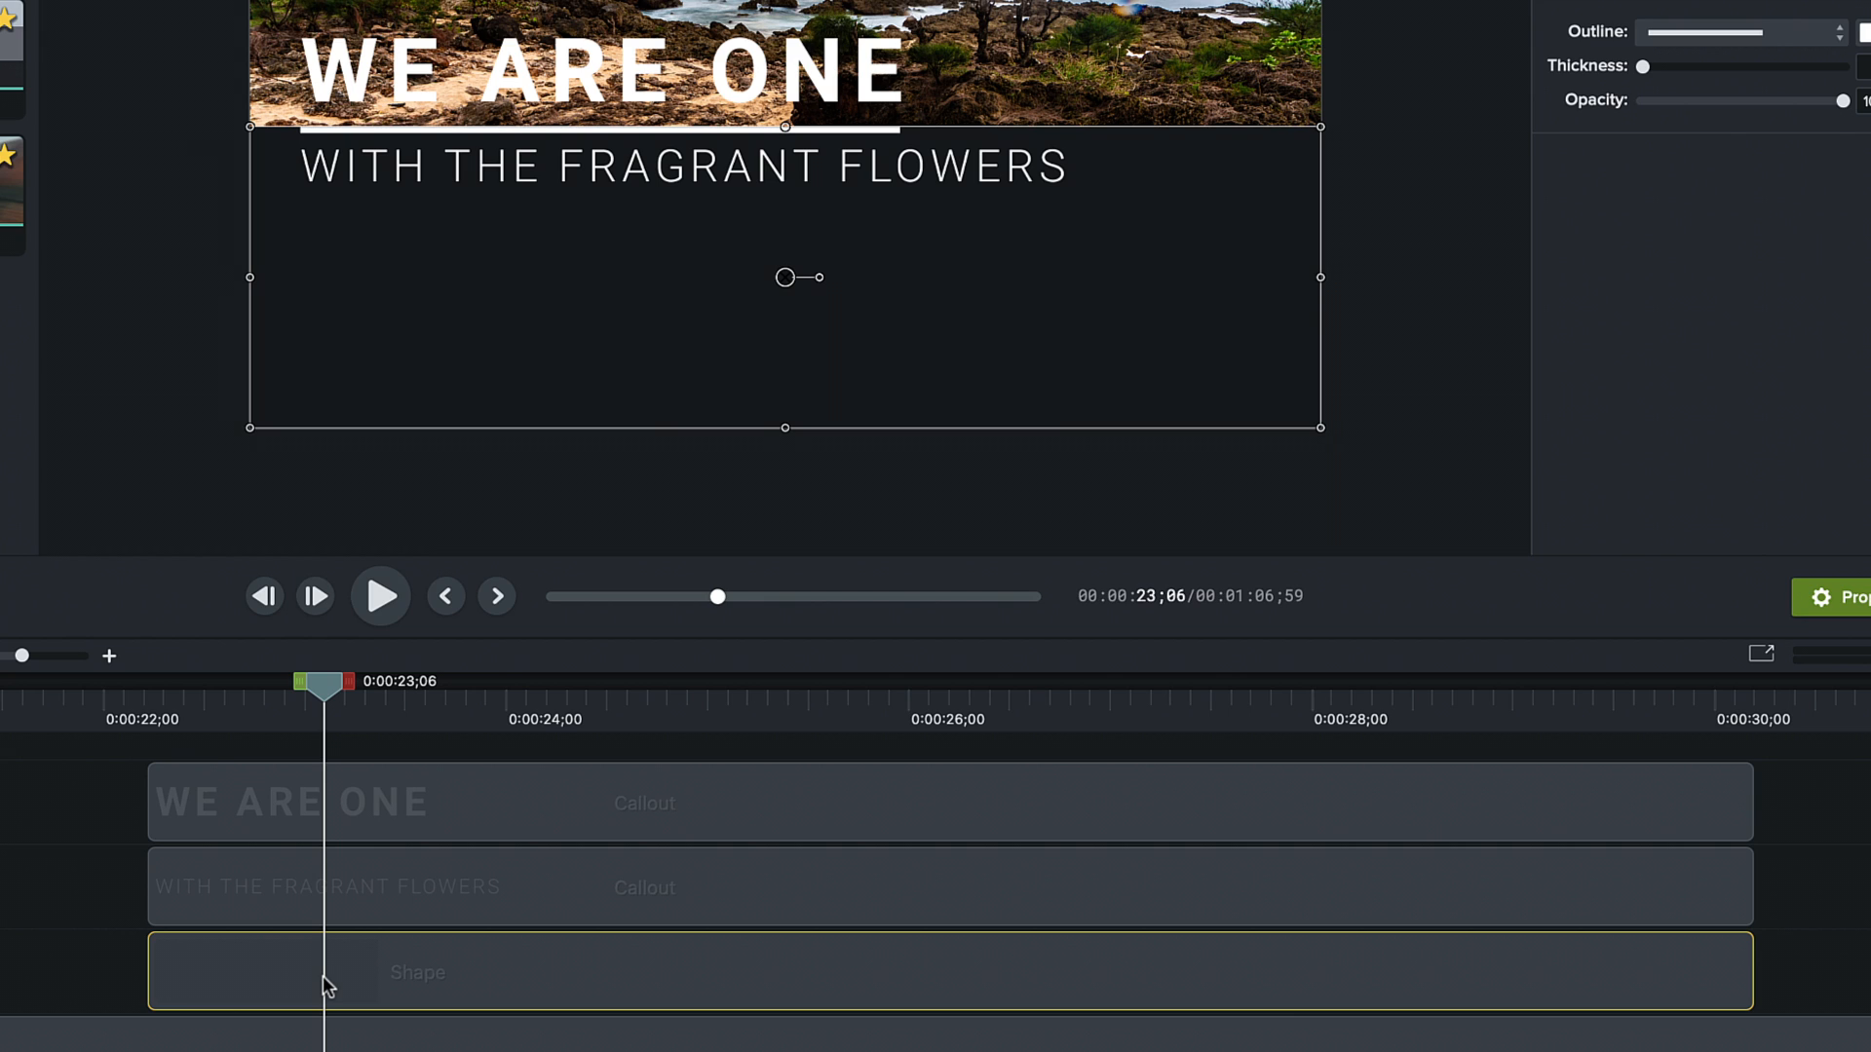
key(ctrl+g)
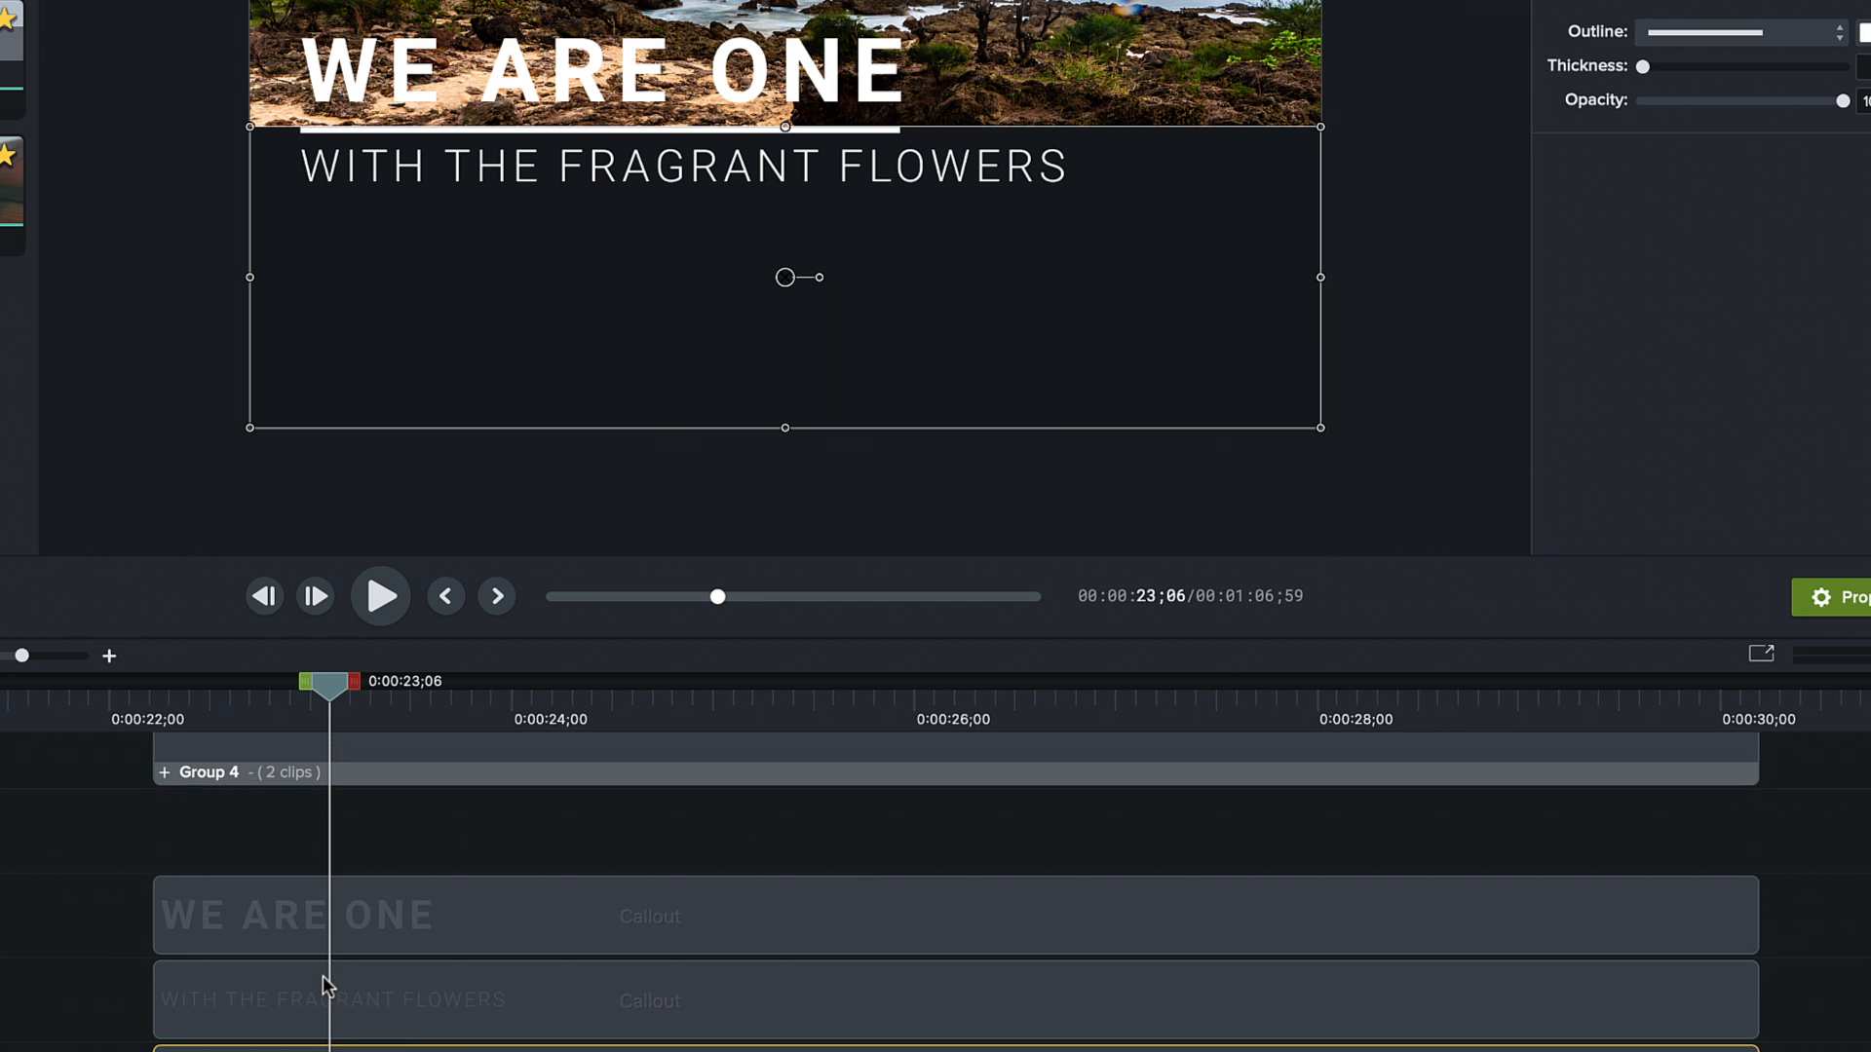
click(300, 907)
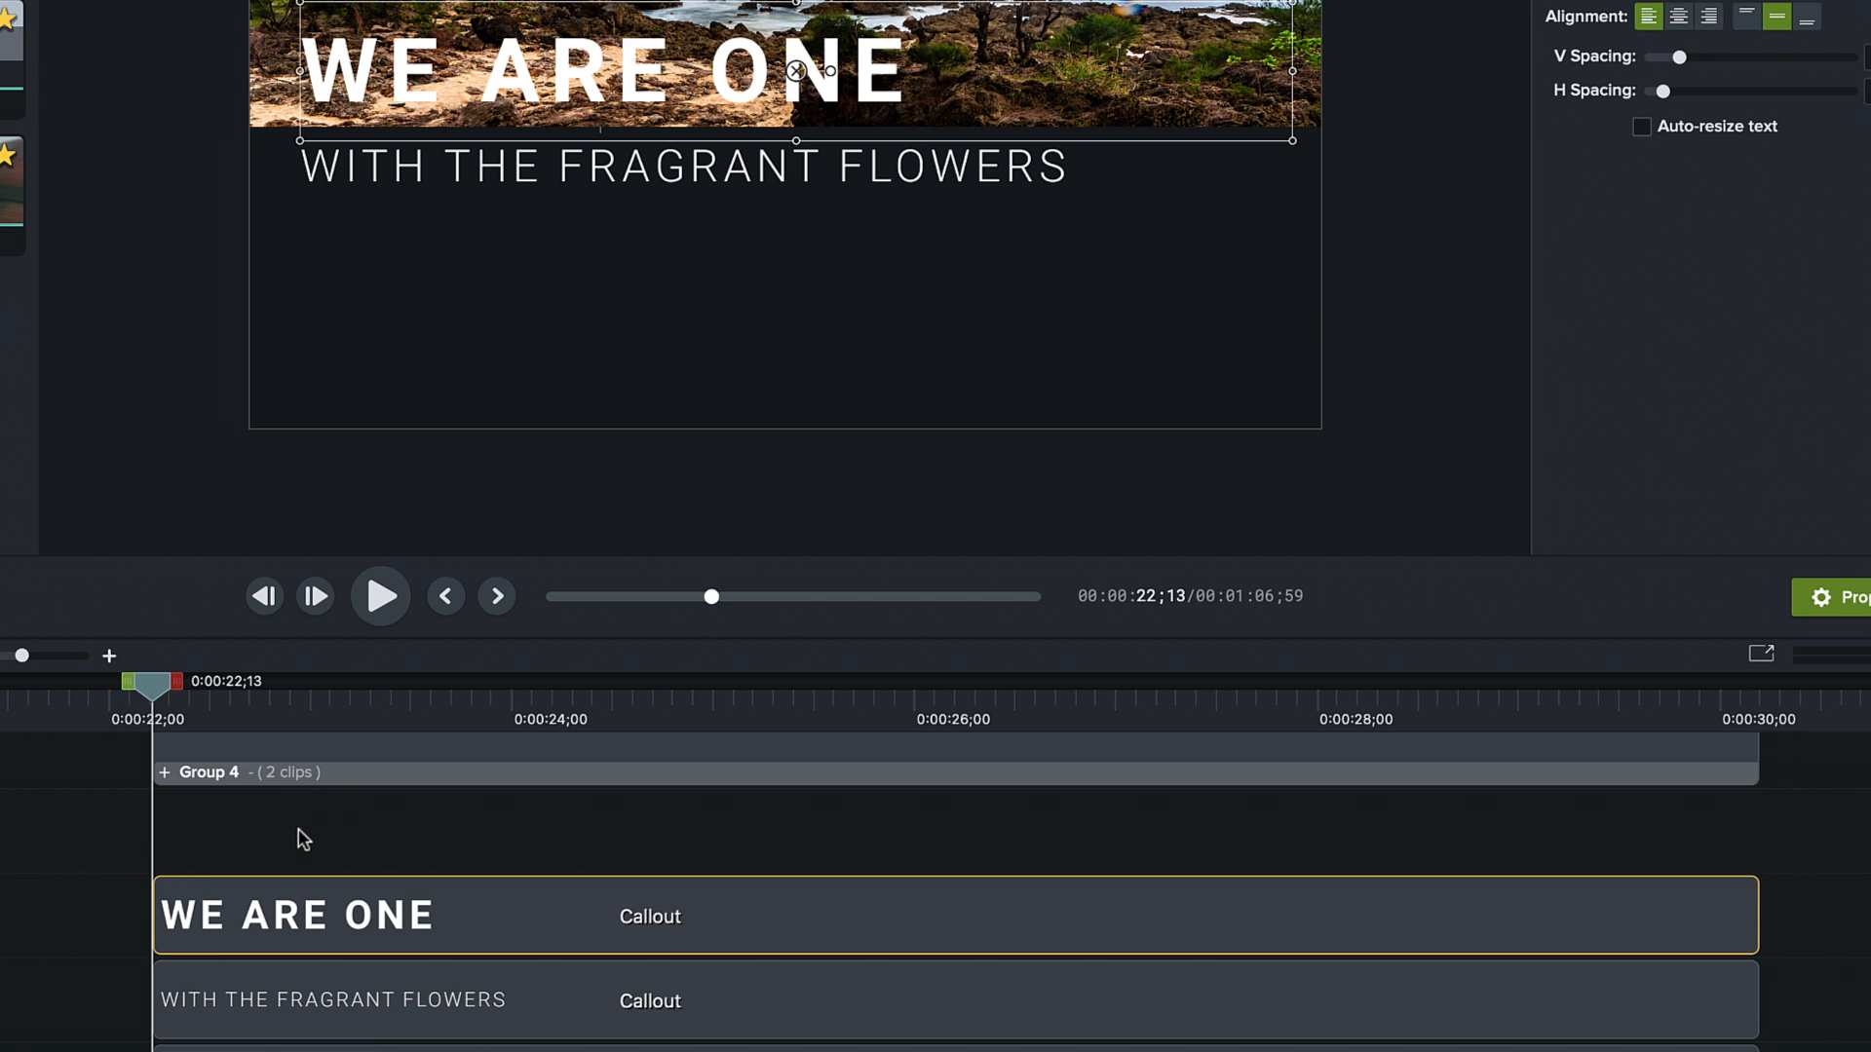
scroll(299, 829, up, 1)
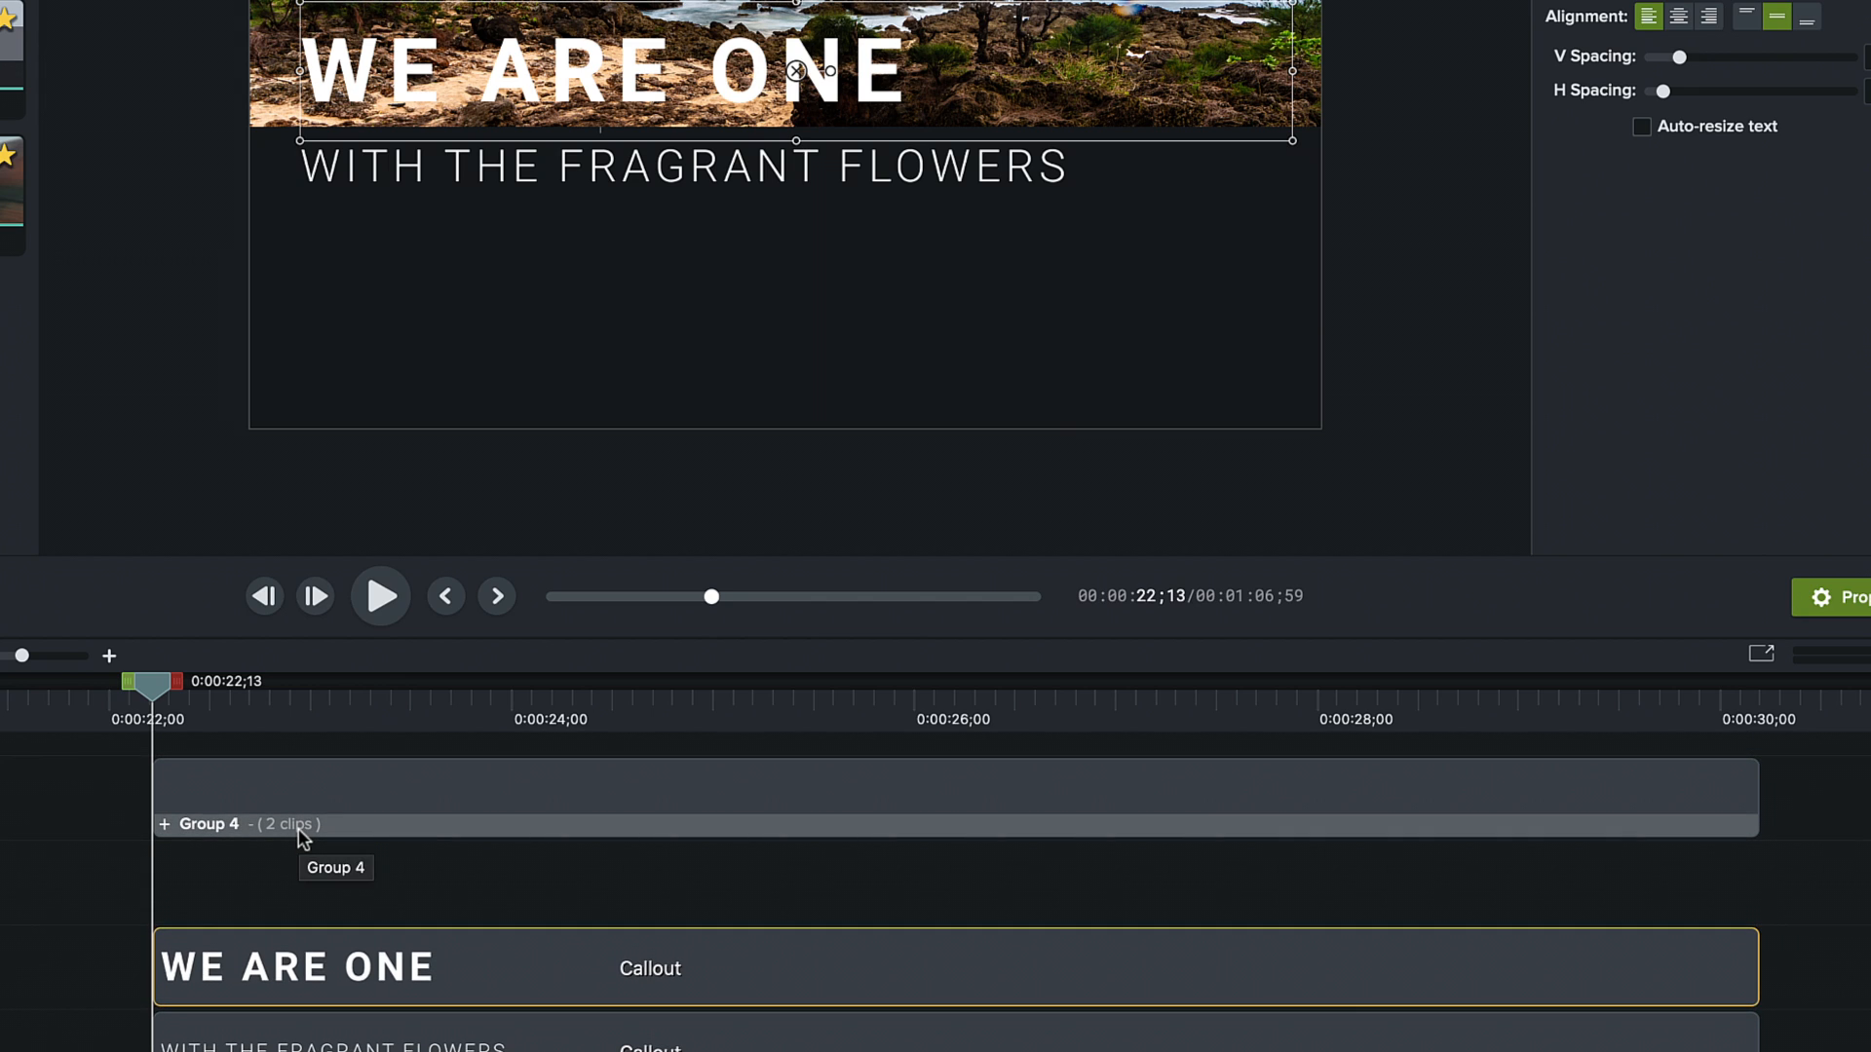
key(super+v)
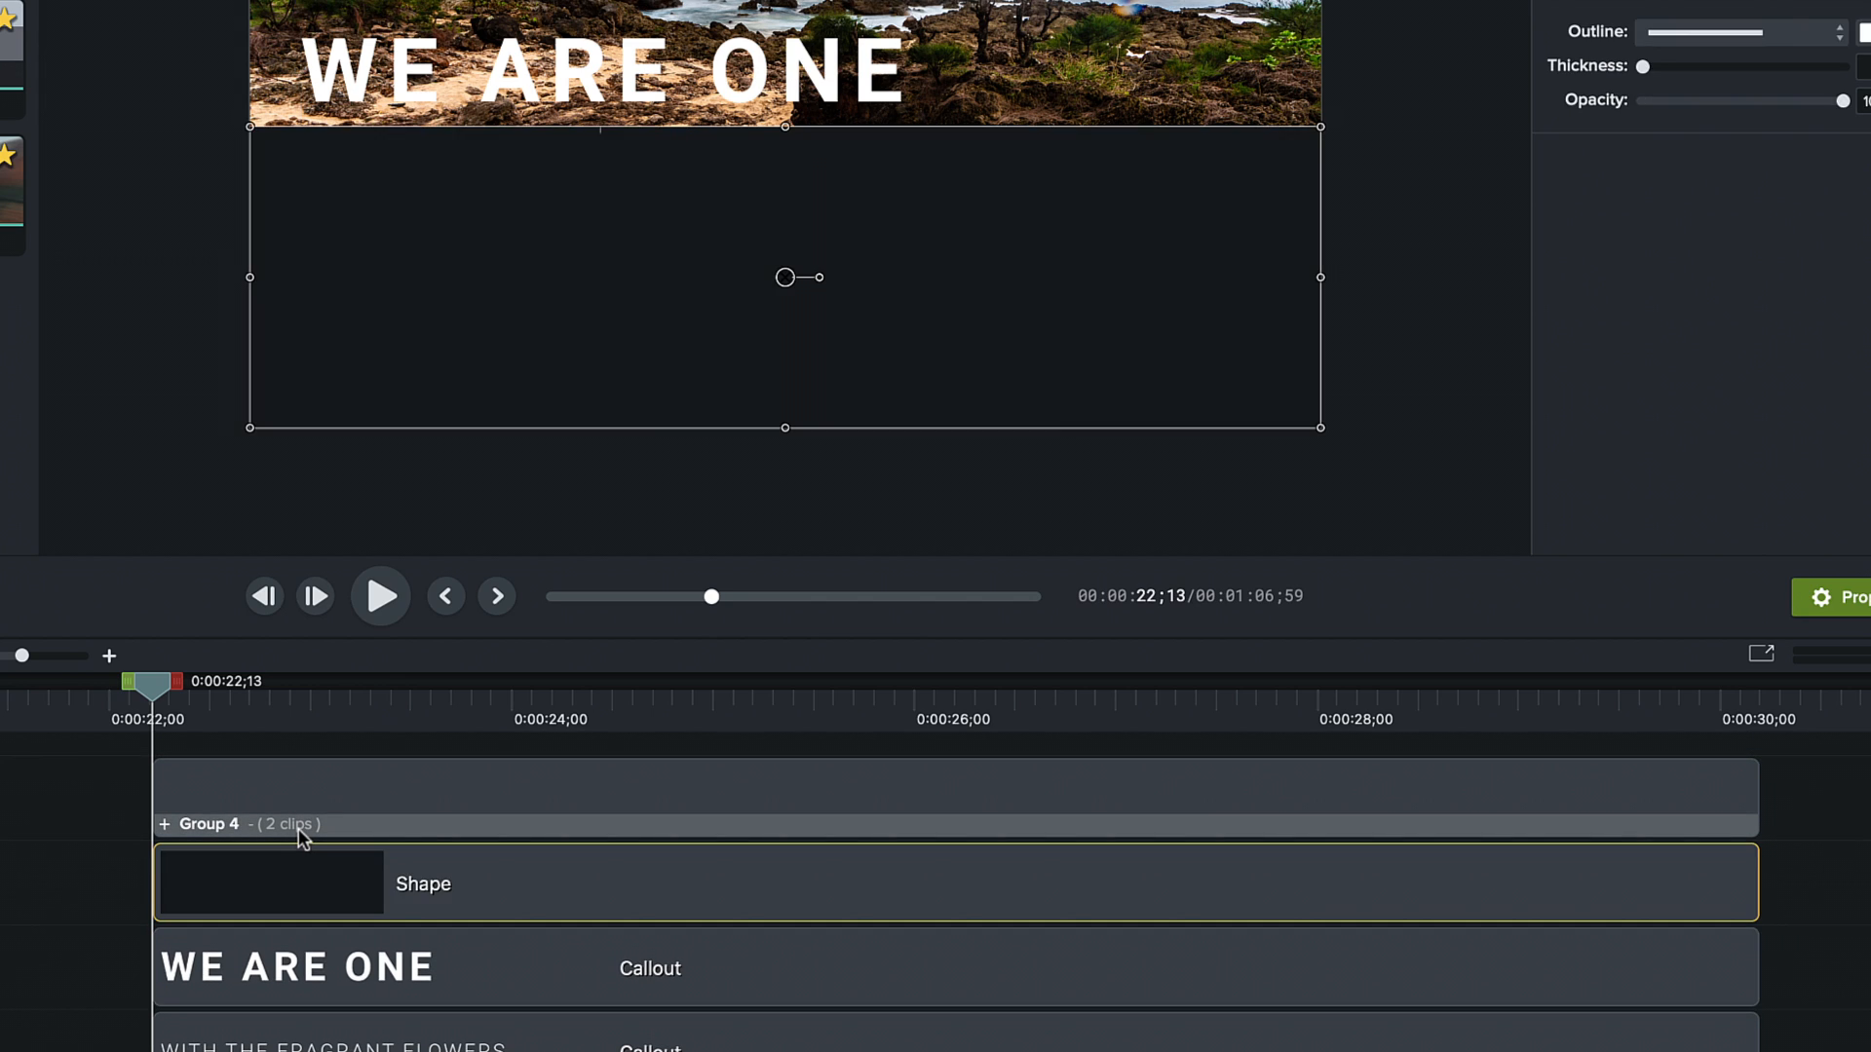
- Move the pasted rectangle straight up on the canvas to cover "WE ARE ONE", with its lower edge near the line, and show its visual properties
drag(320, 875, 330, 930)
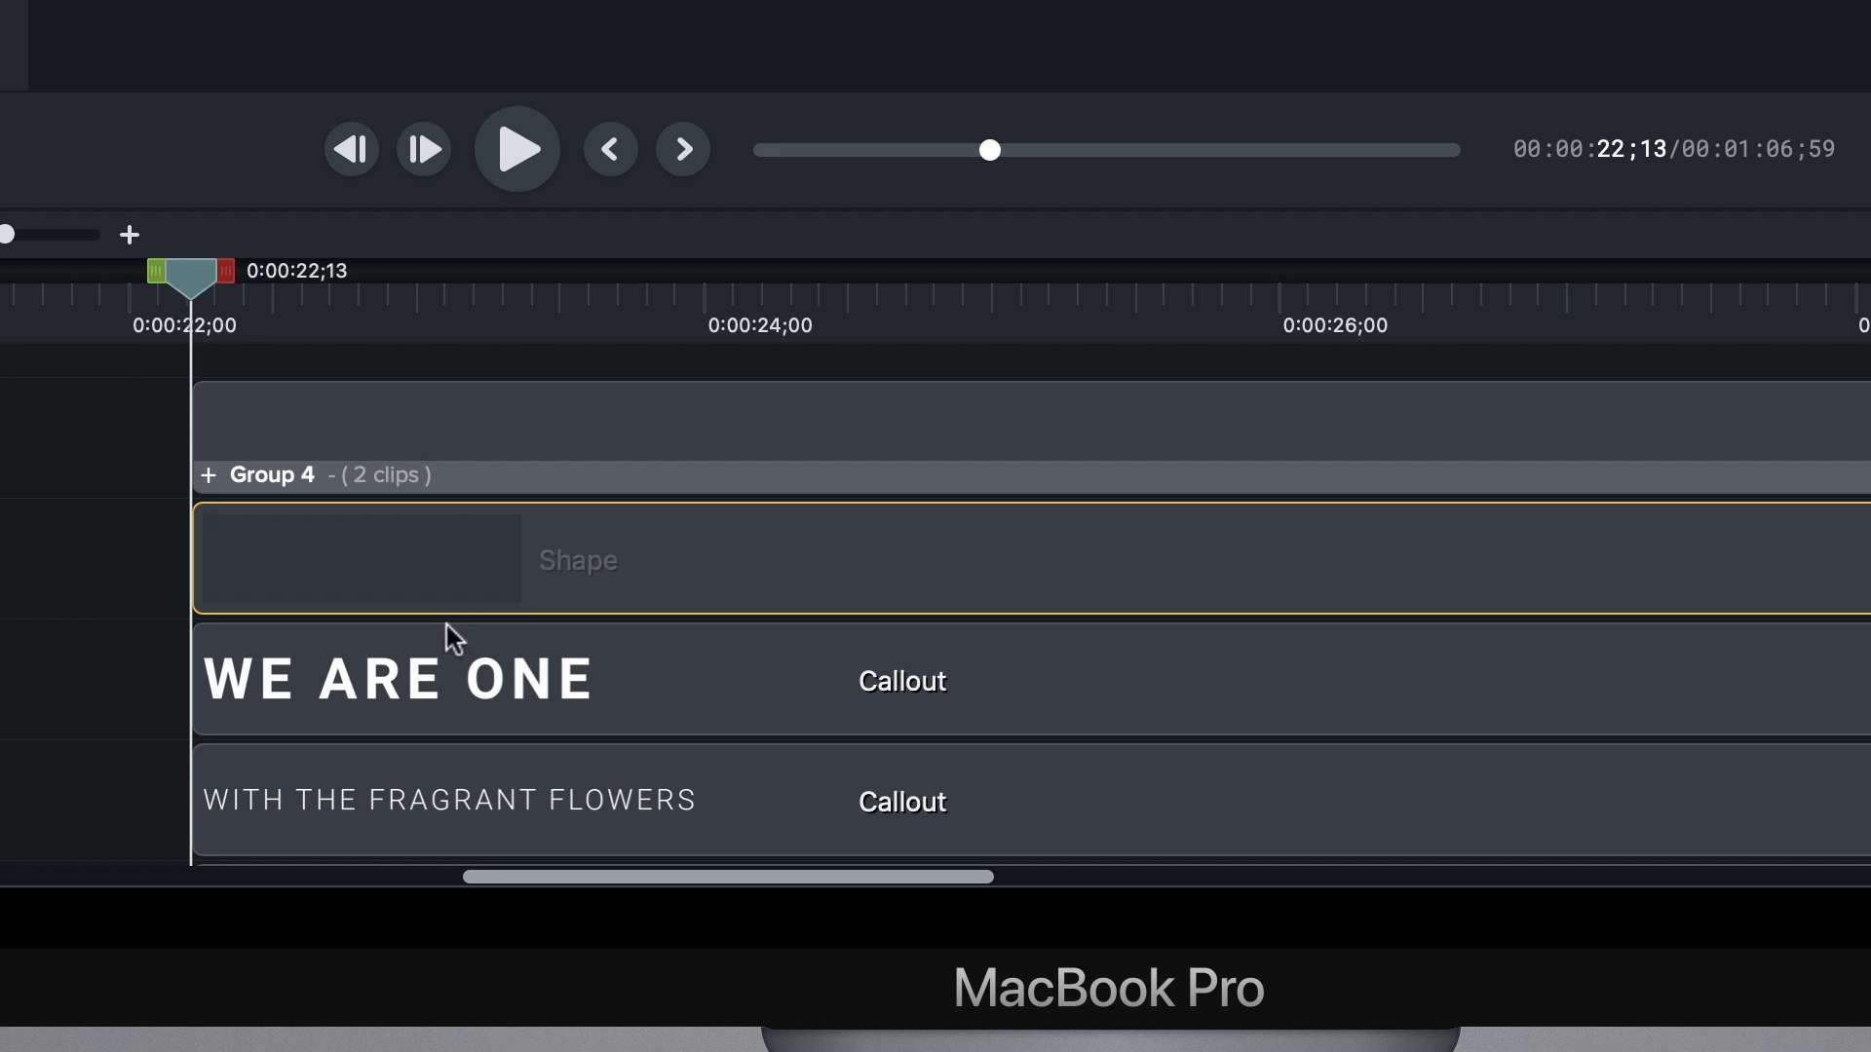
drag(447, 626, 466, 553)
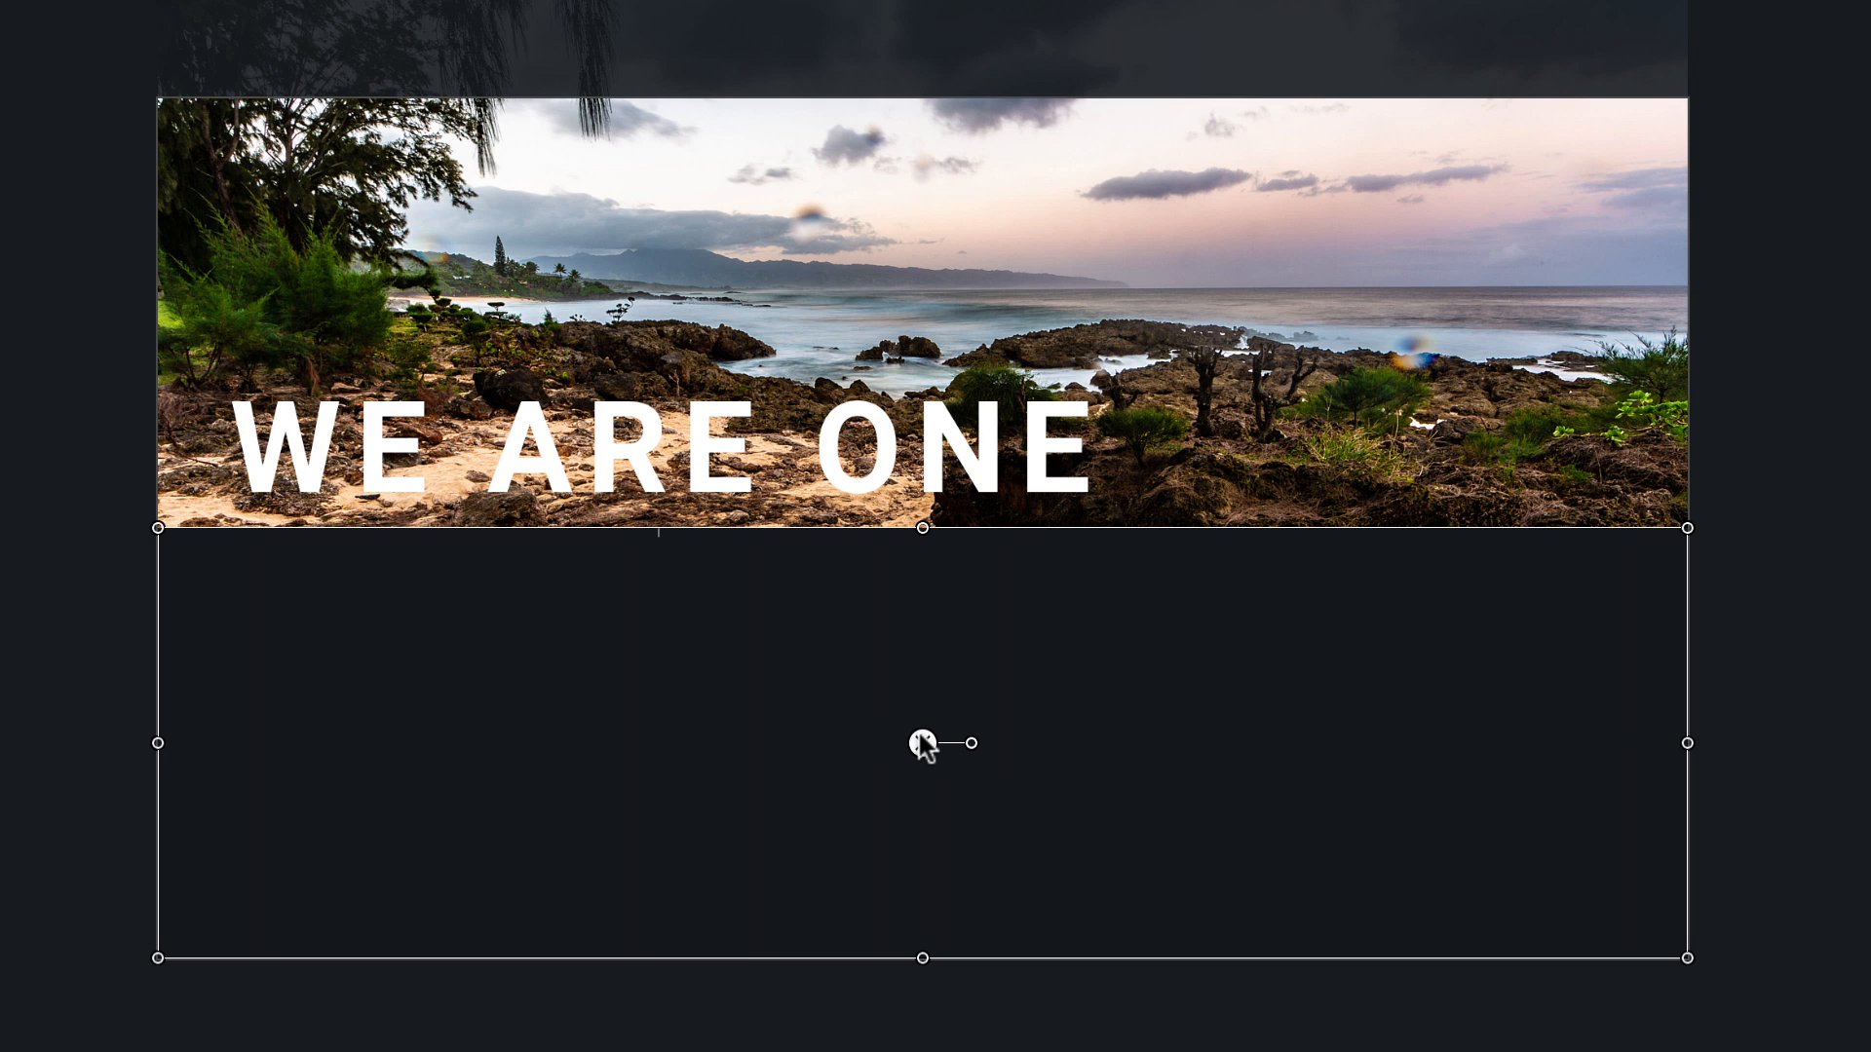
drag(923, 743, 926, 304)
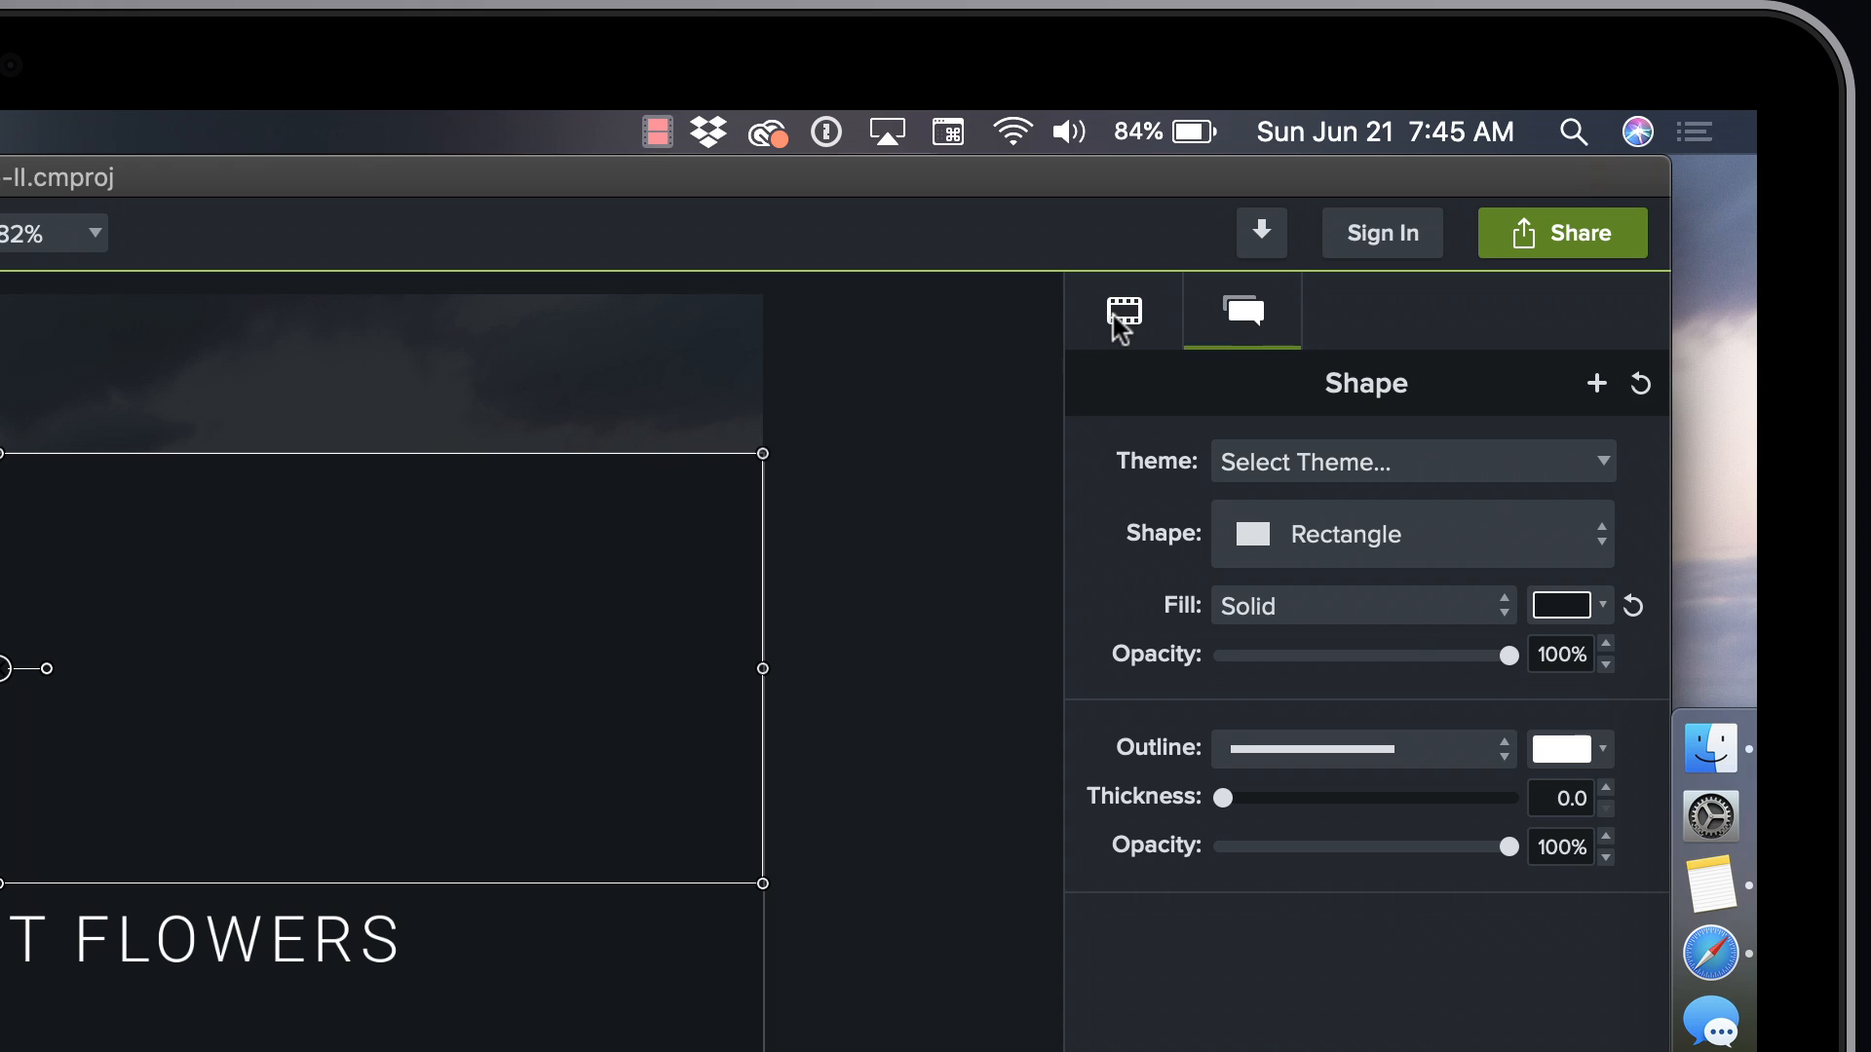
click(1113, 314)
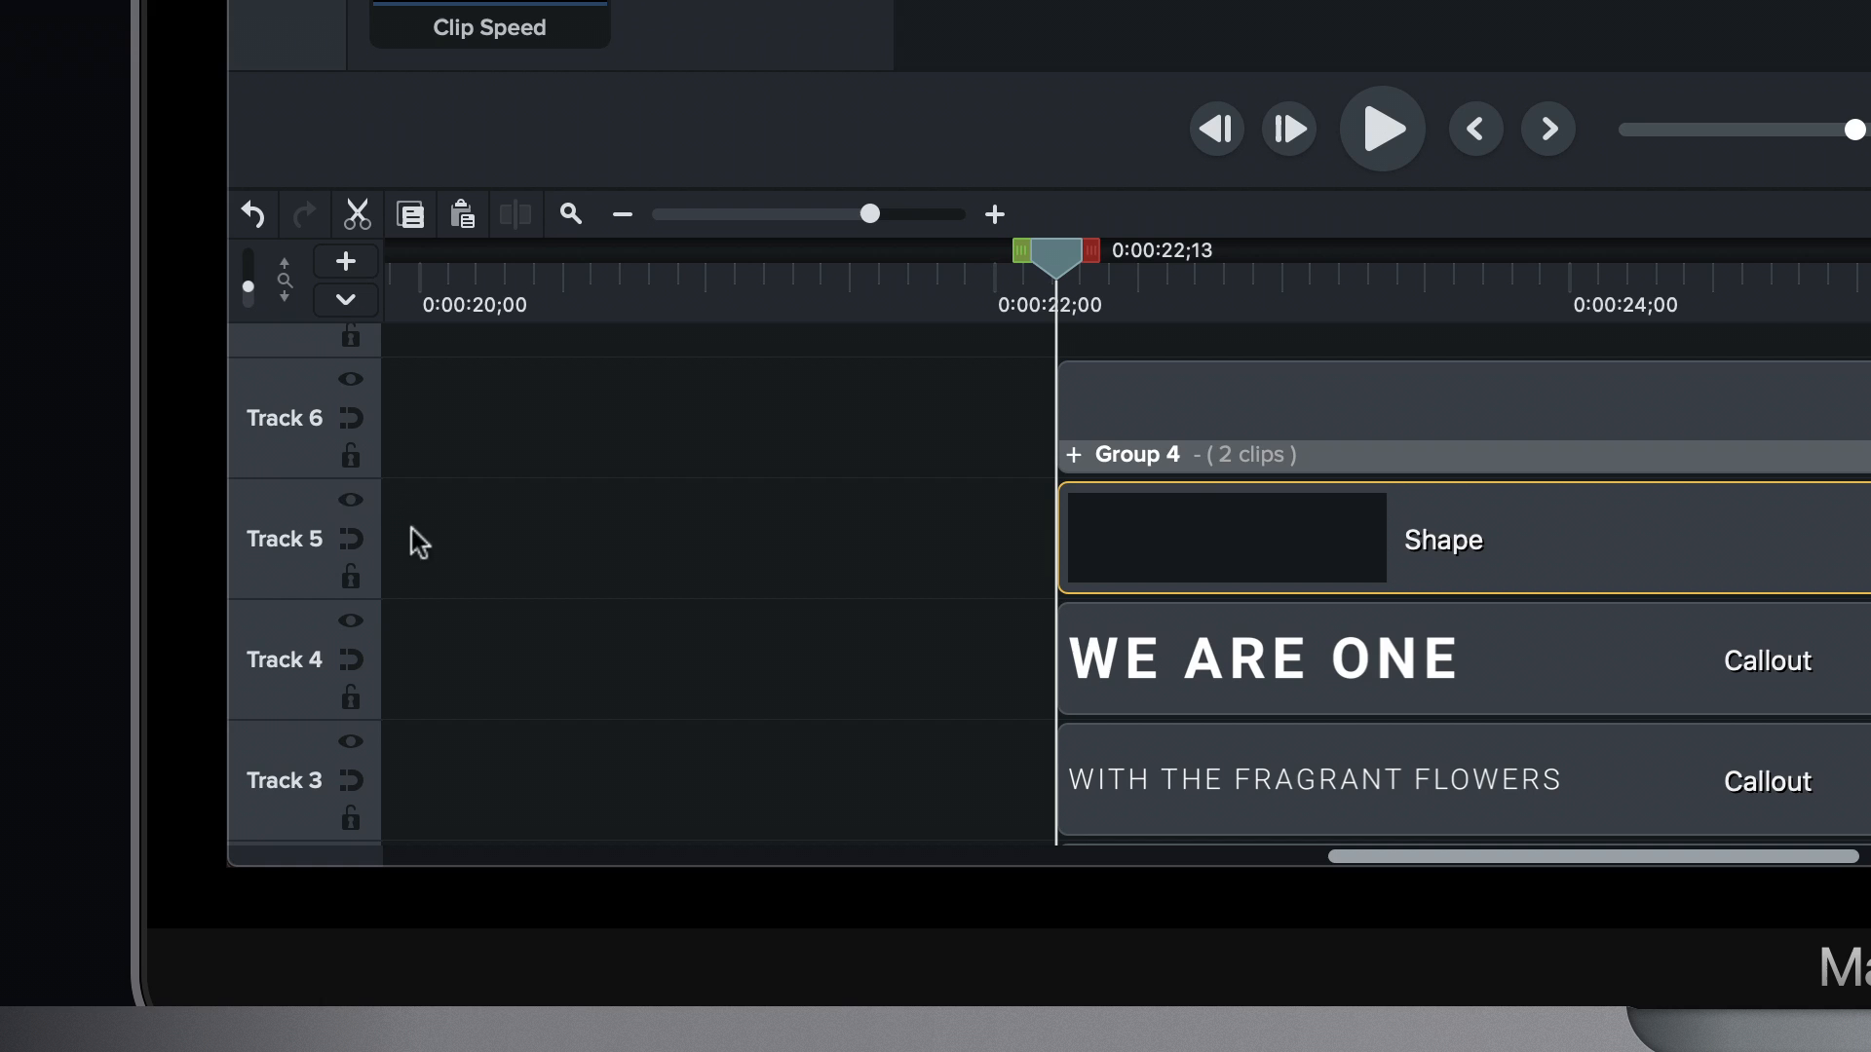
- Set Track 5's matte mode to Alpha and group its rectangle with the "WE ARE ONE" text on Track 4
click(351, 503)
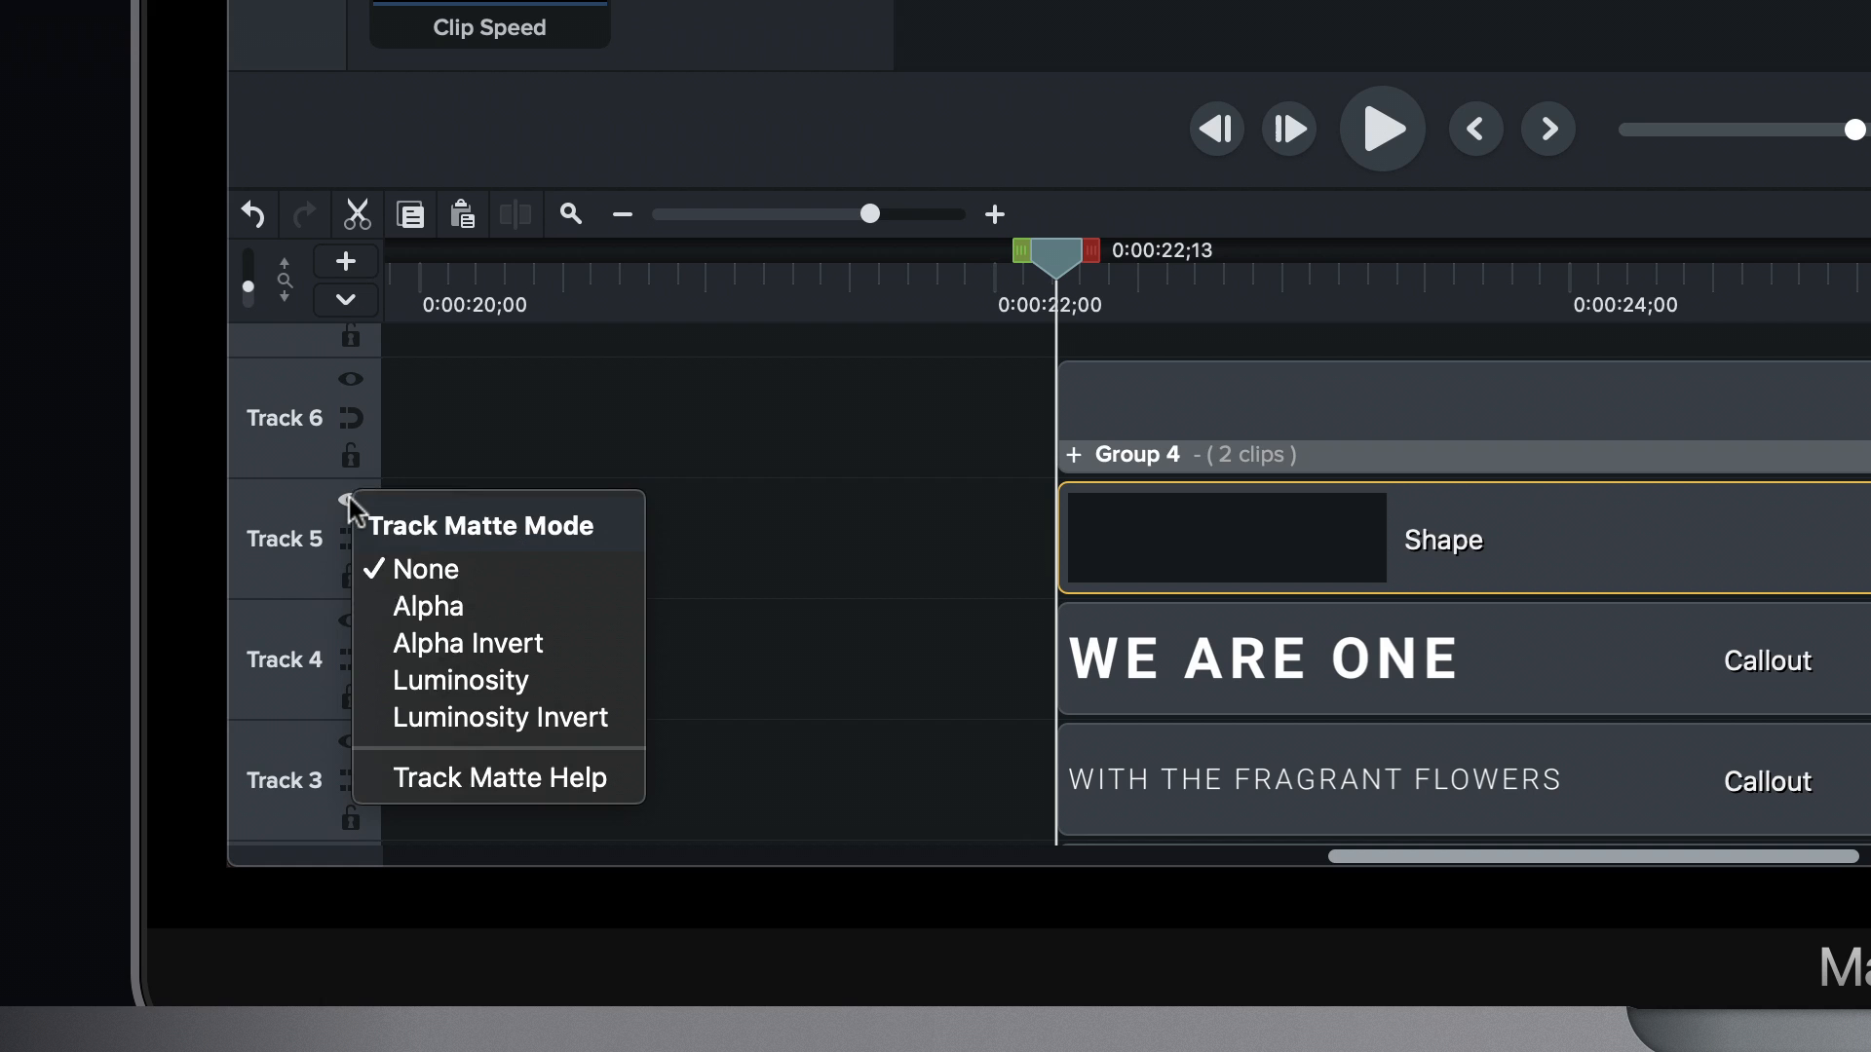
click(466, 620)
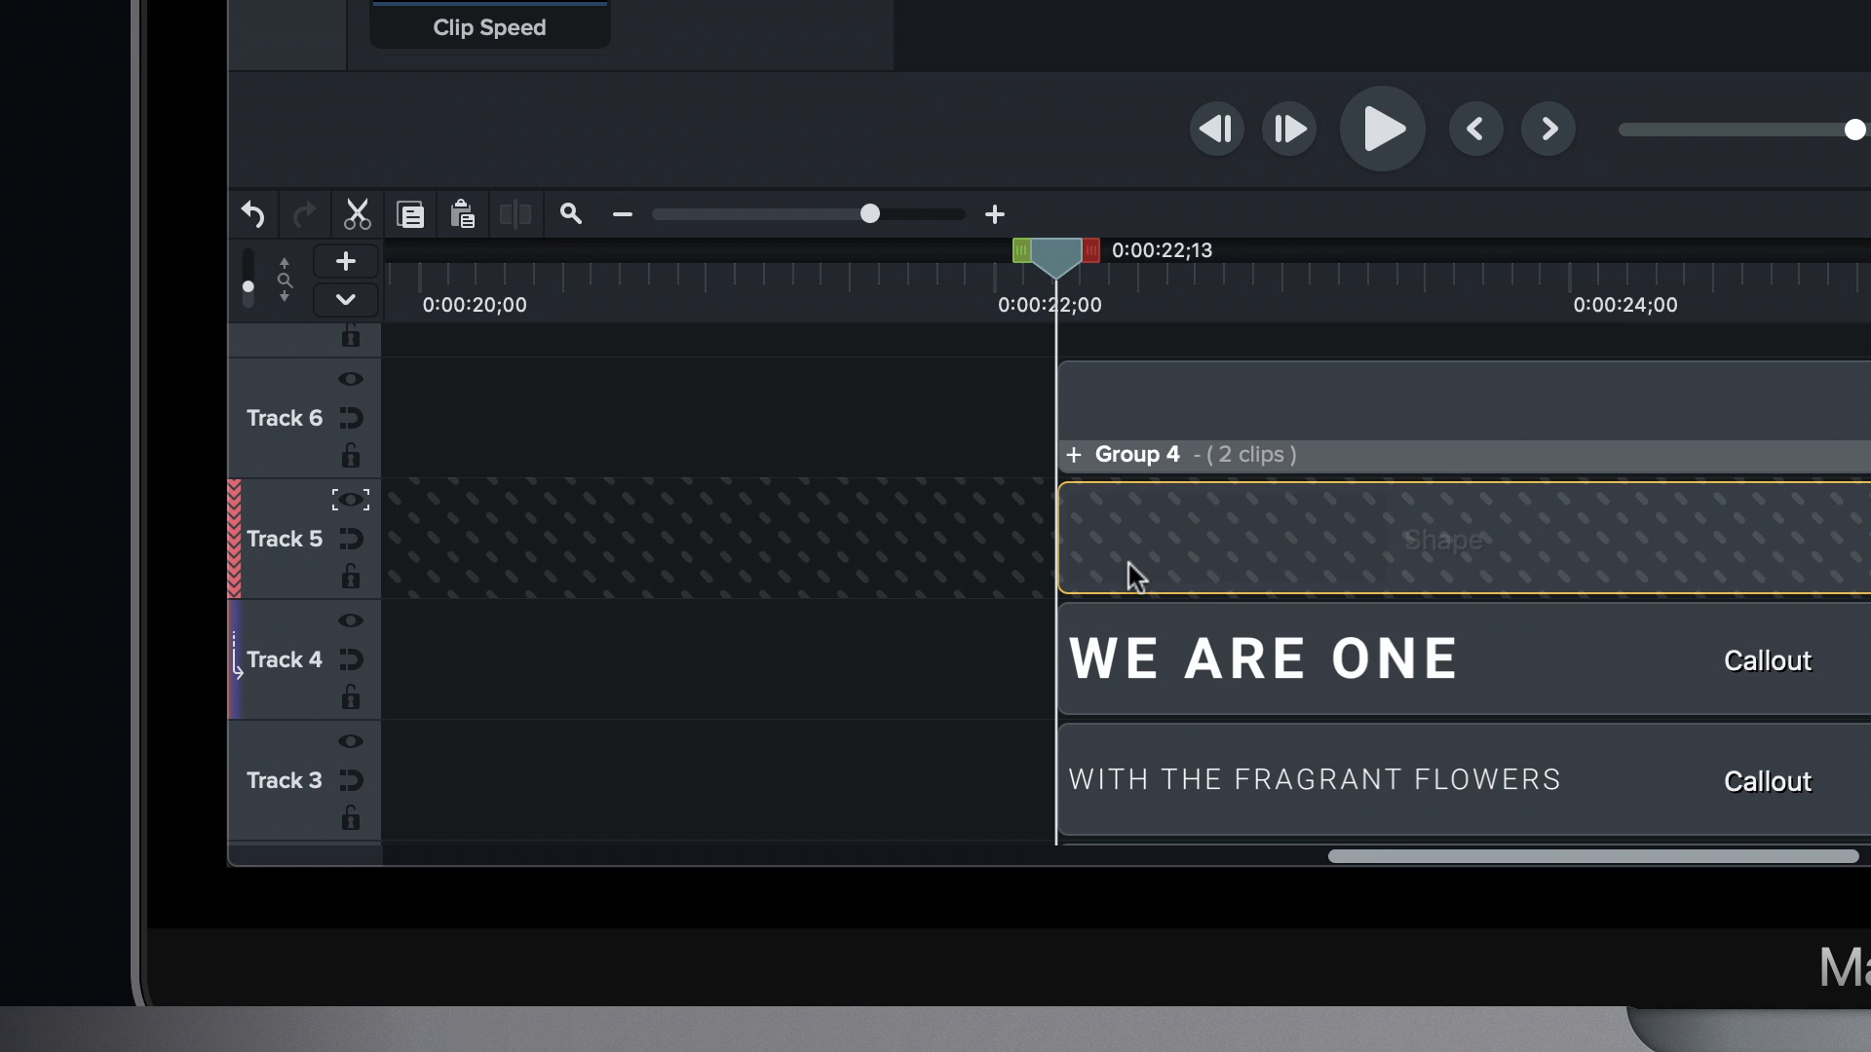
click(981, 527)
drag(982, 526, 1212, 668)
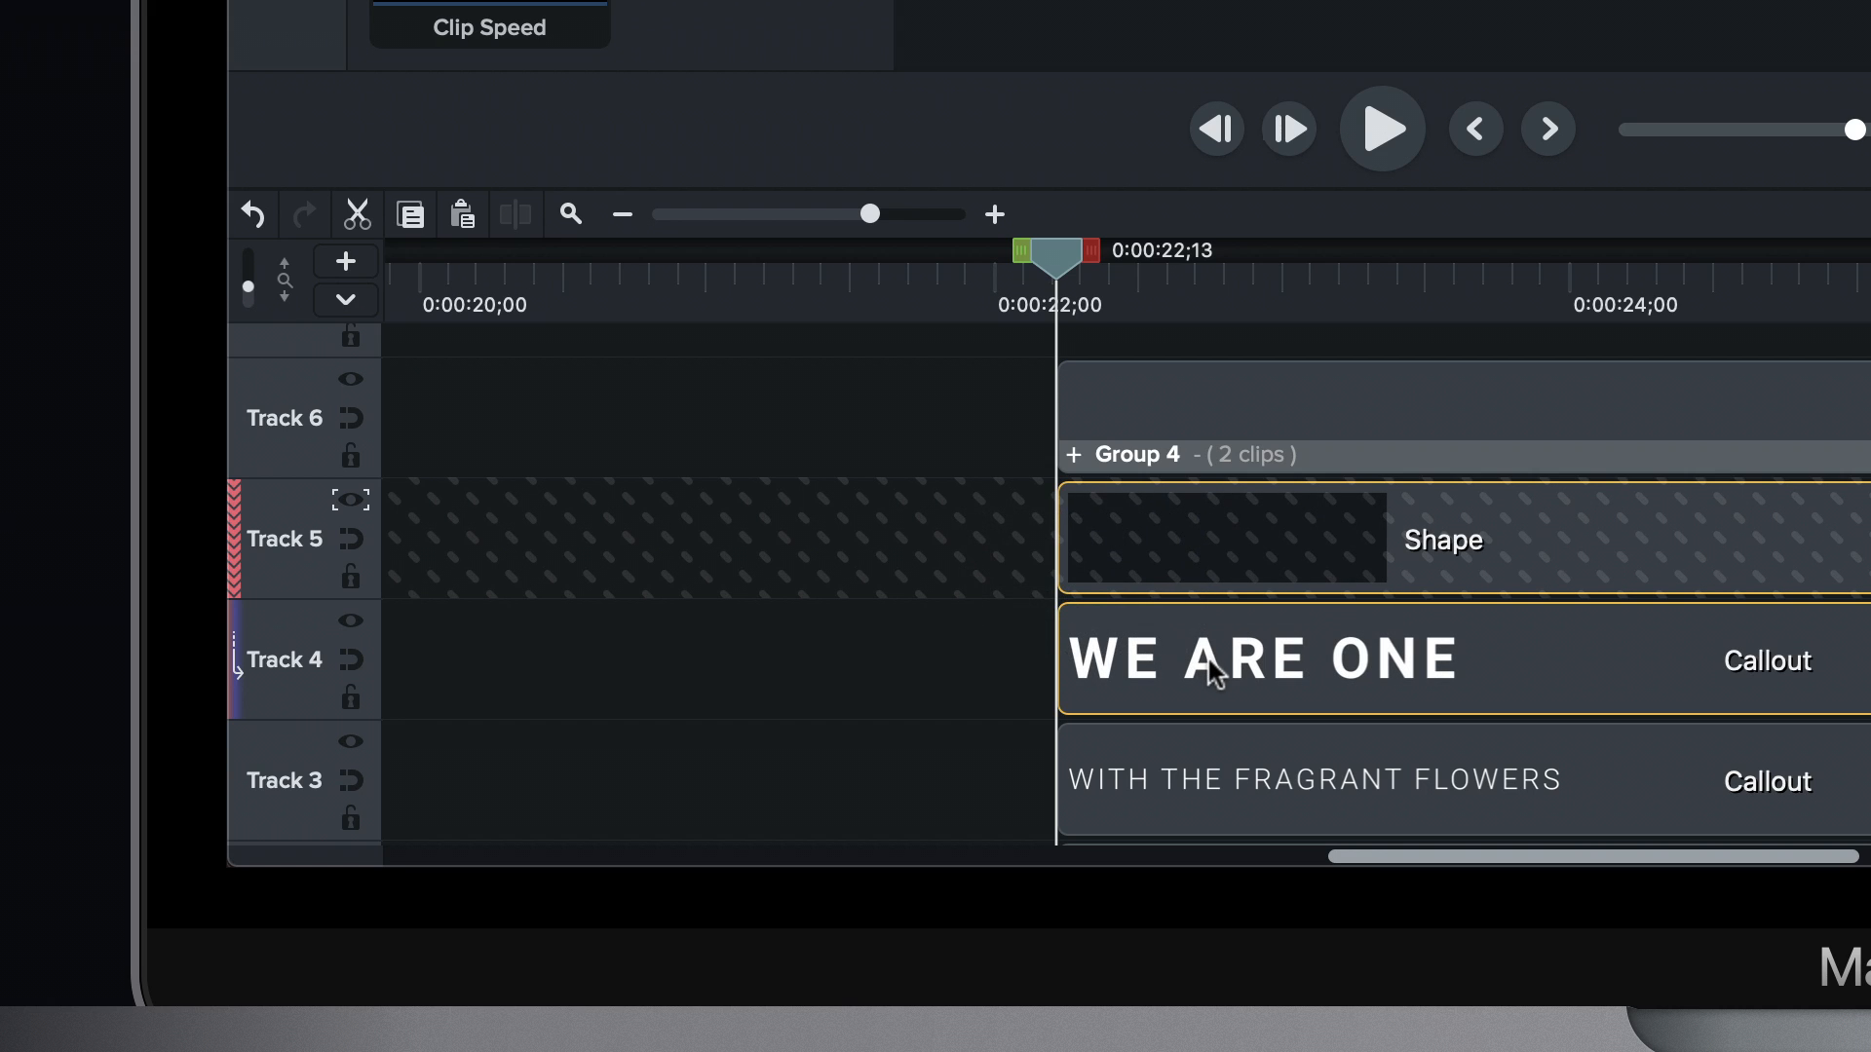
key(super+g)
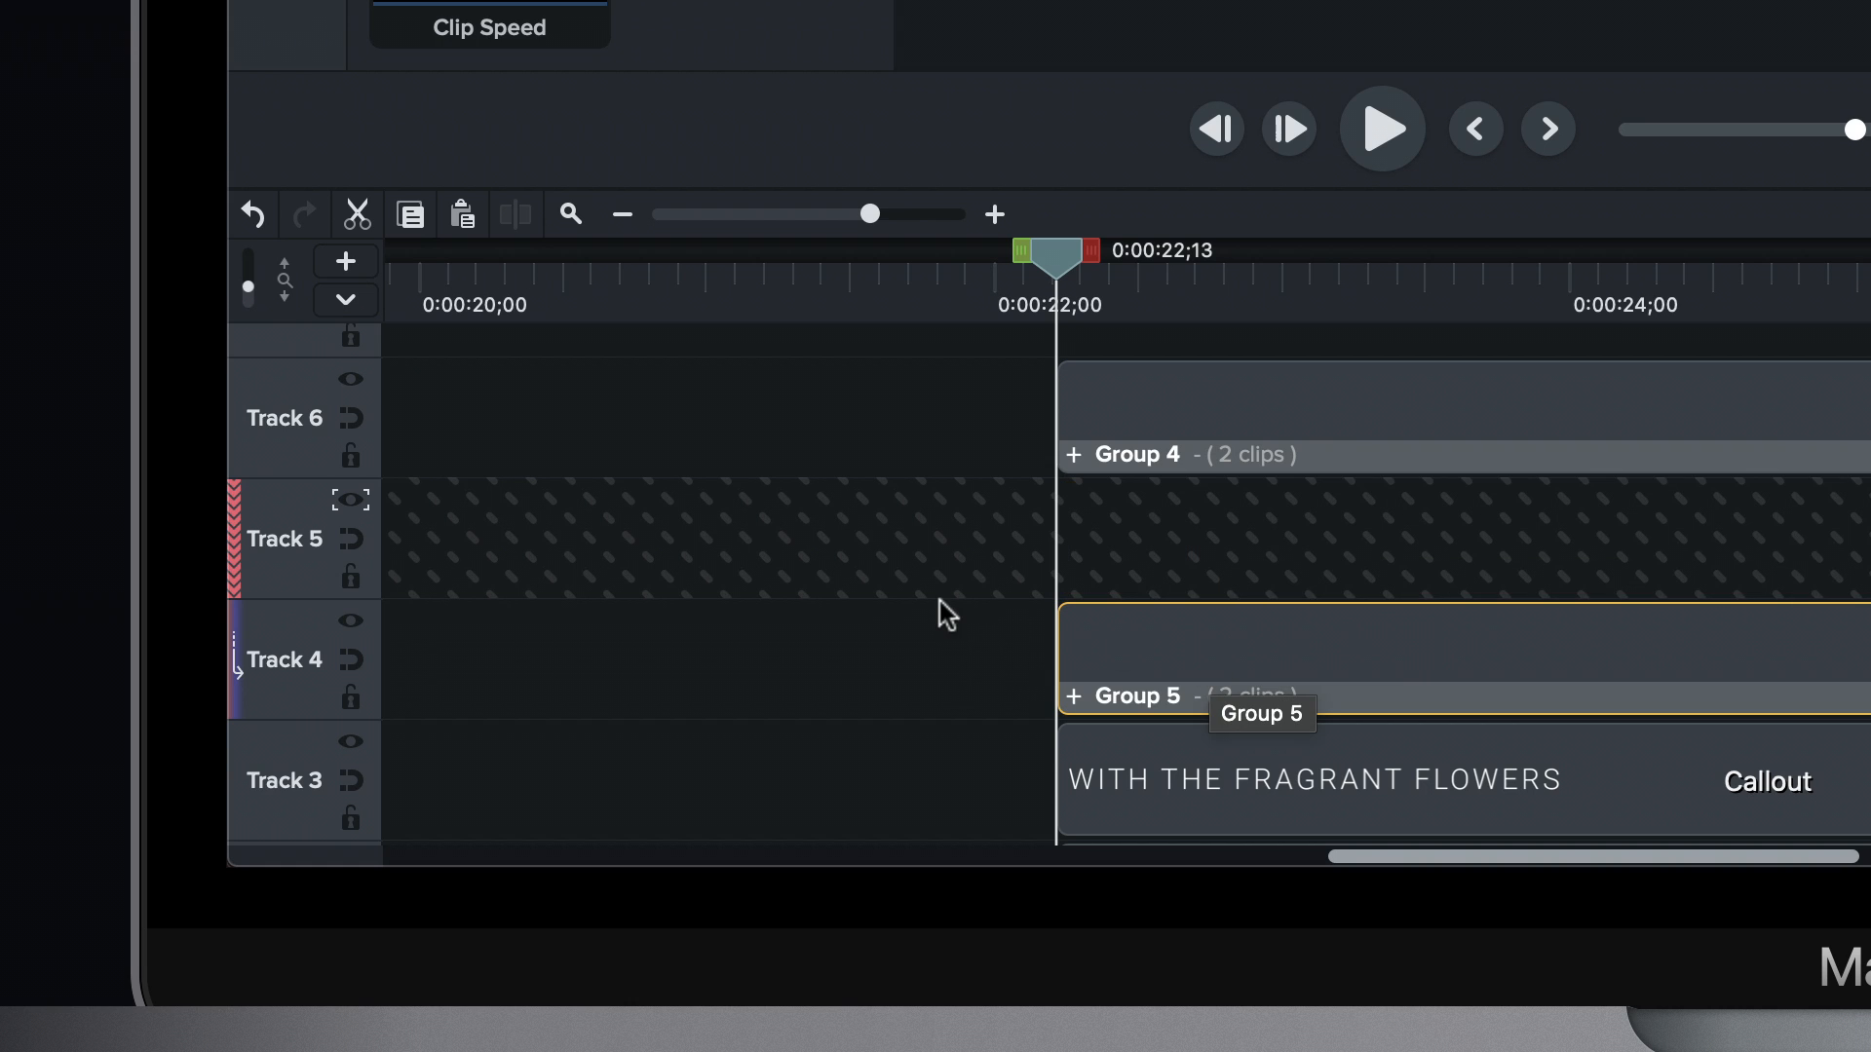
- Reset Track 5's matte mode to None and open Group 5 for editing
click(361, 503)
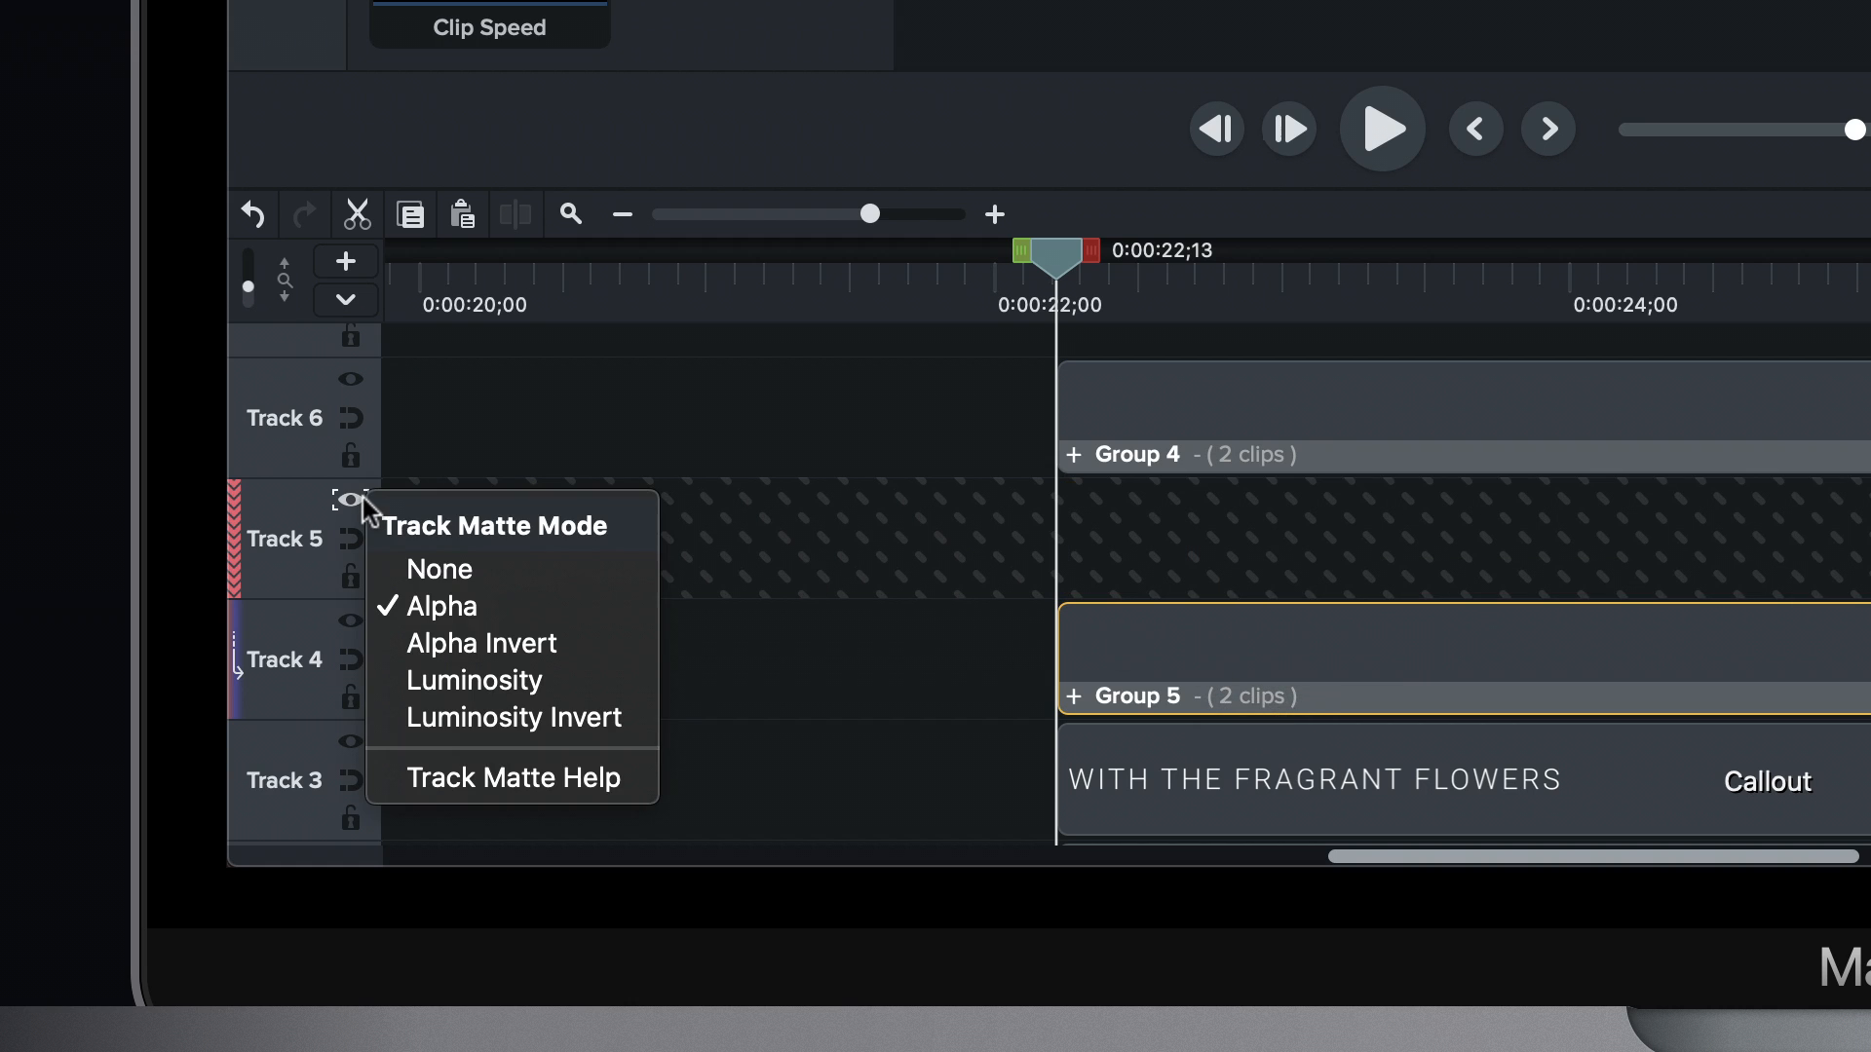
click(440, 573)
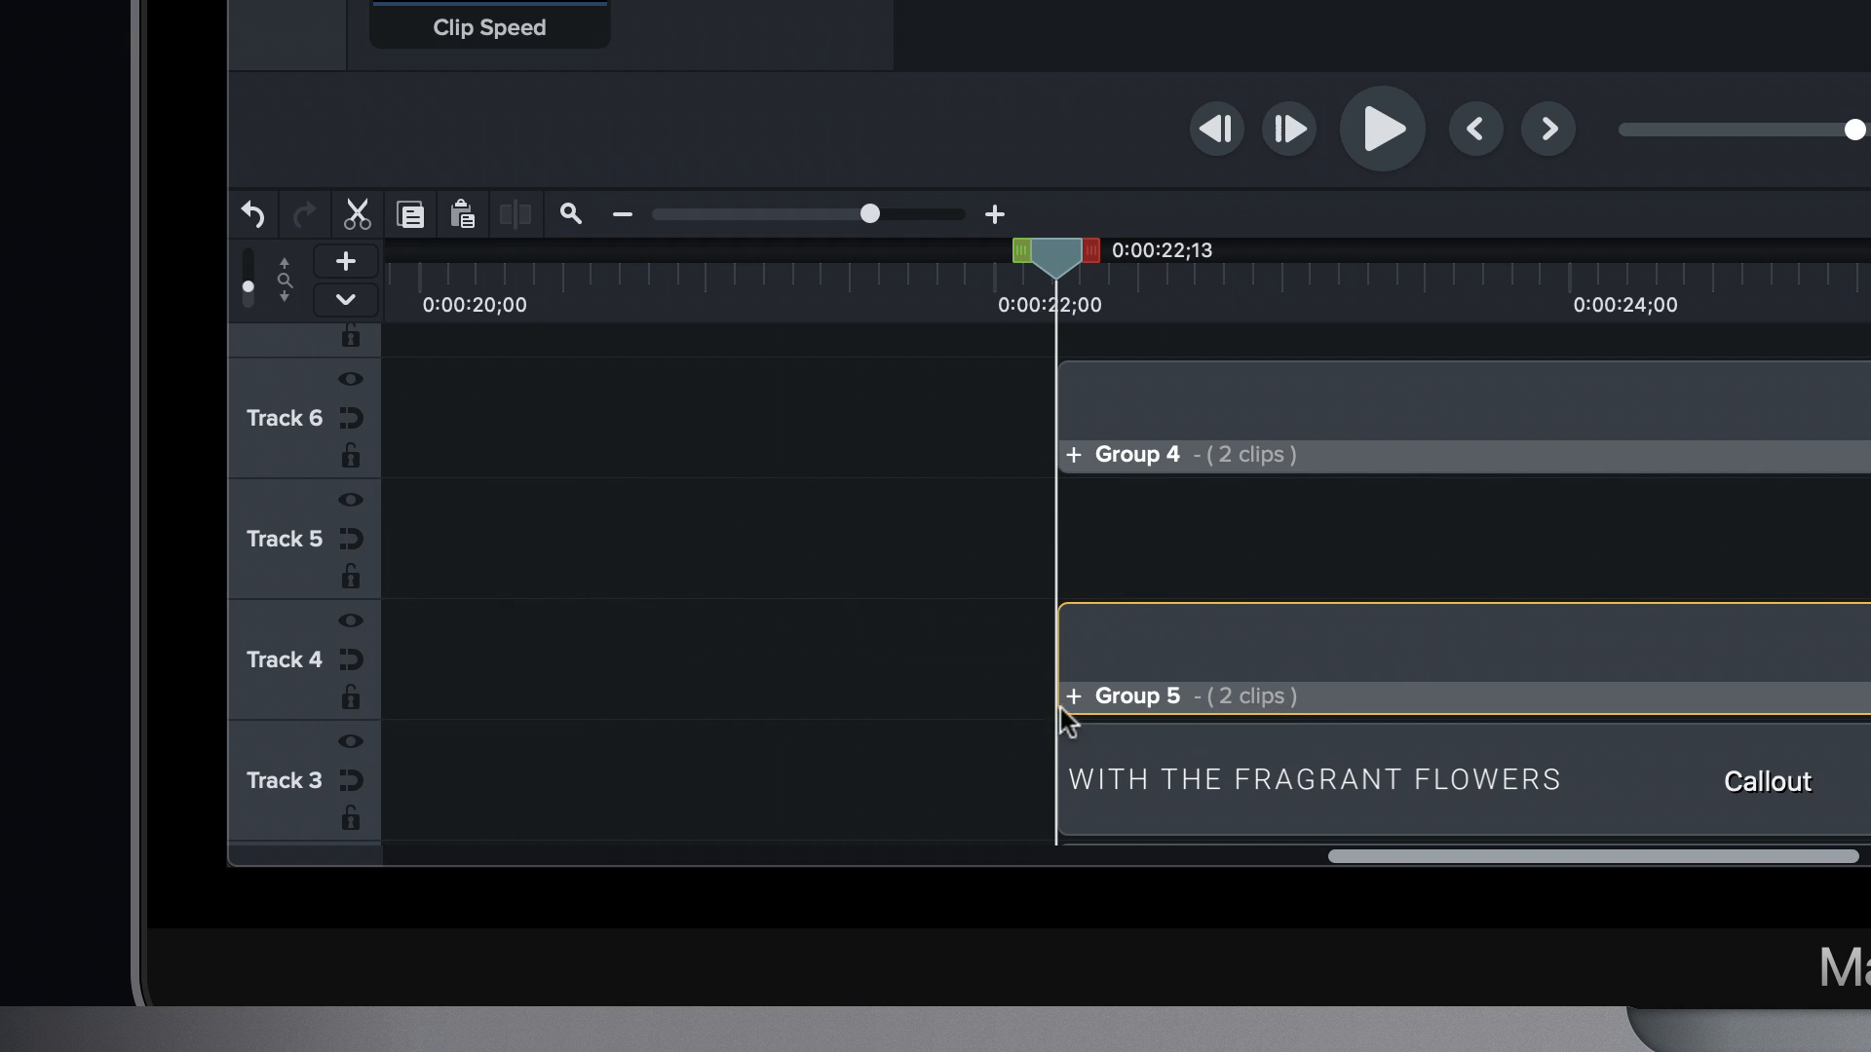
double_click(1137, 705)
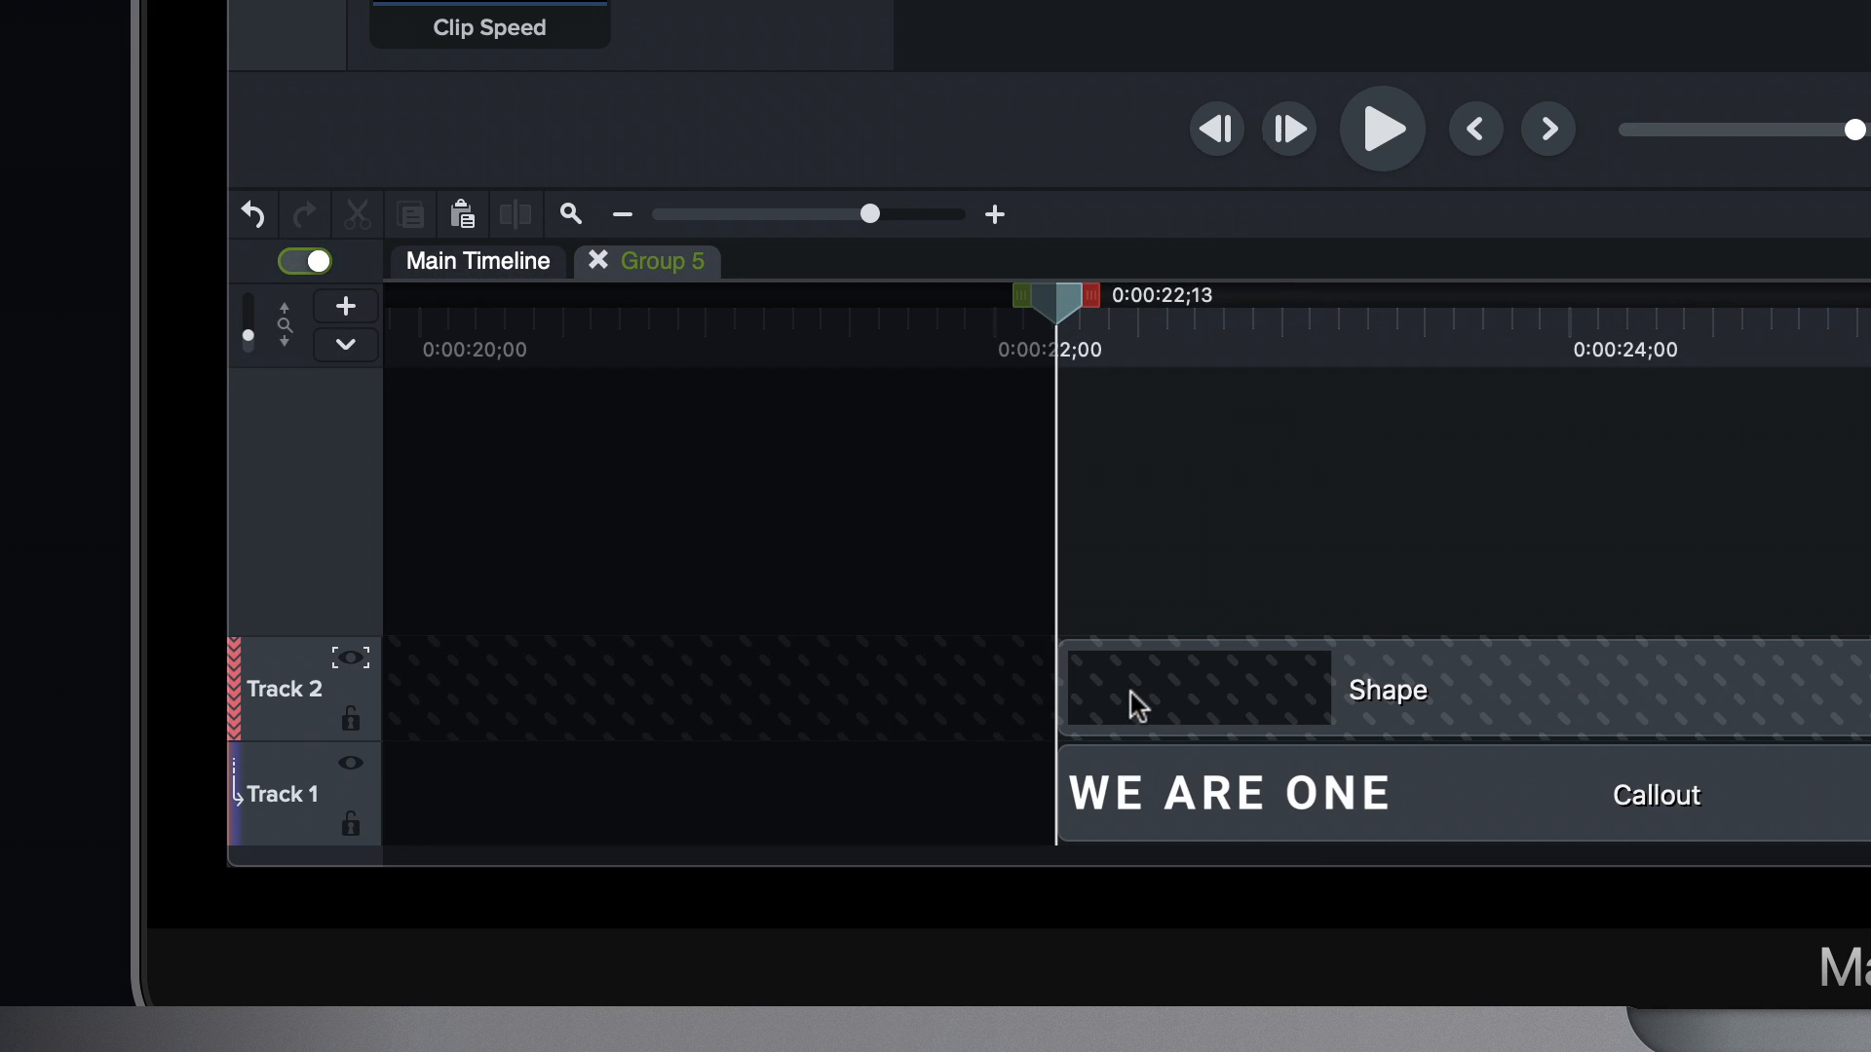
click(1264, 702)
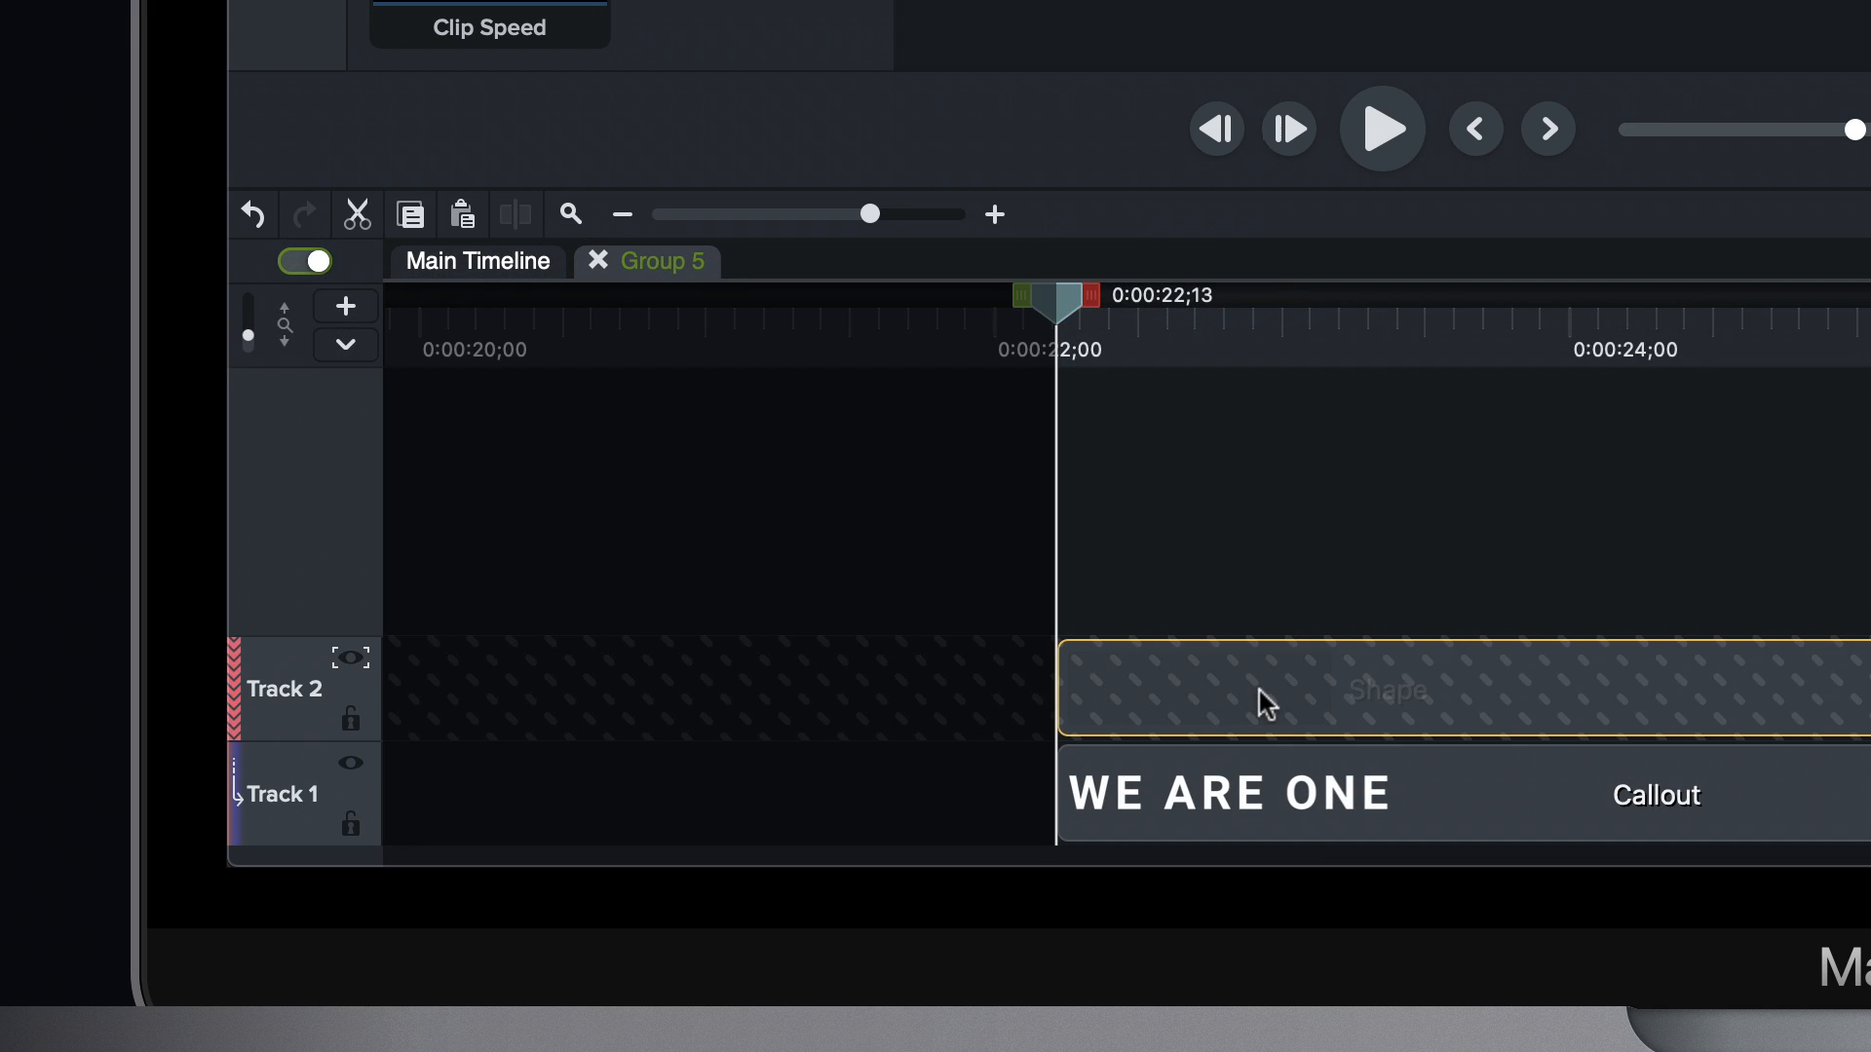
- Add a custom animation to the "WE ARE ONE" text inside Group 5, running from the clip's start to 0:00:22;53
click(1206, 348)
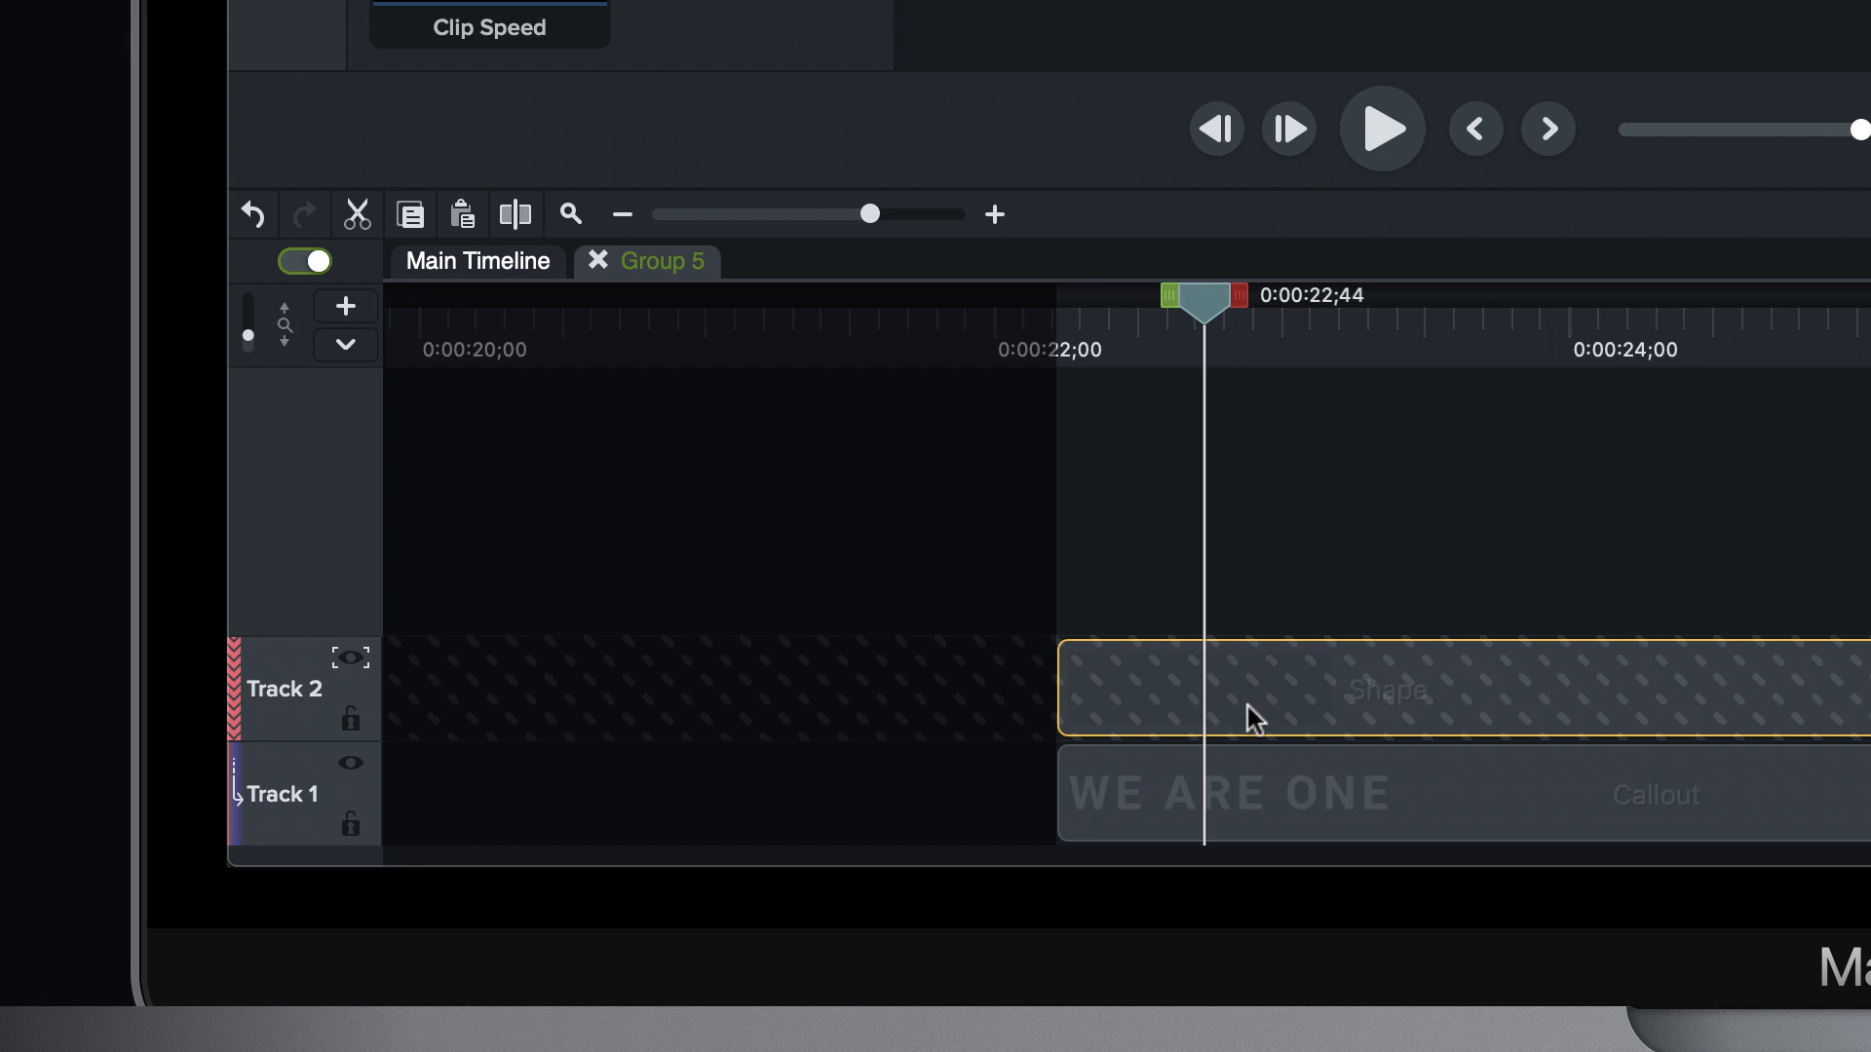
click(1273, 828)
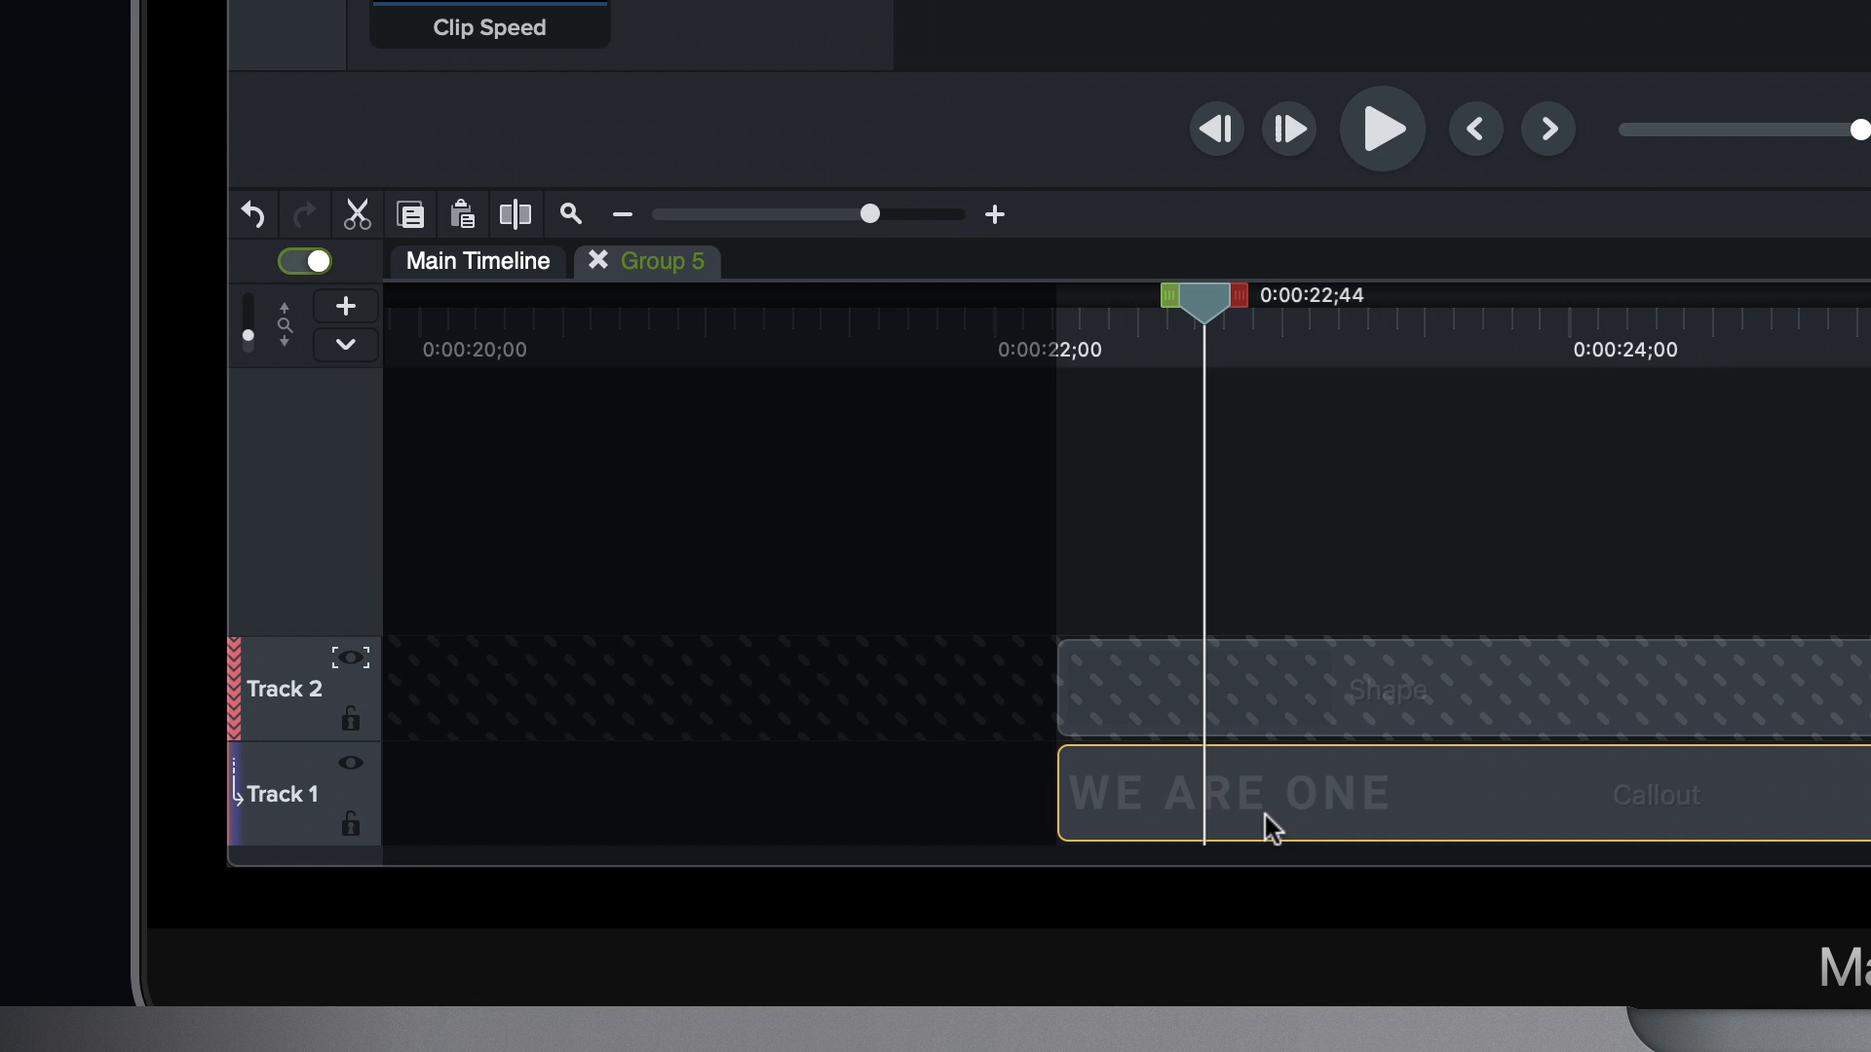
key(a)
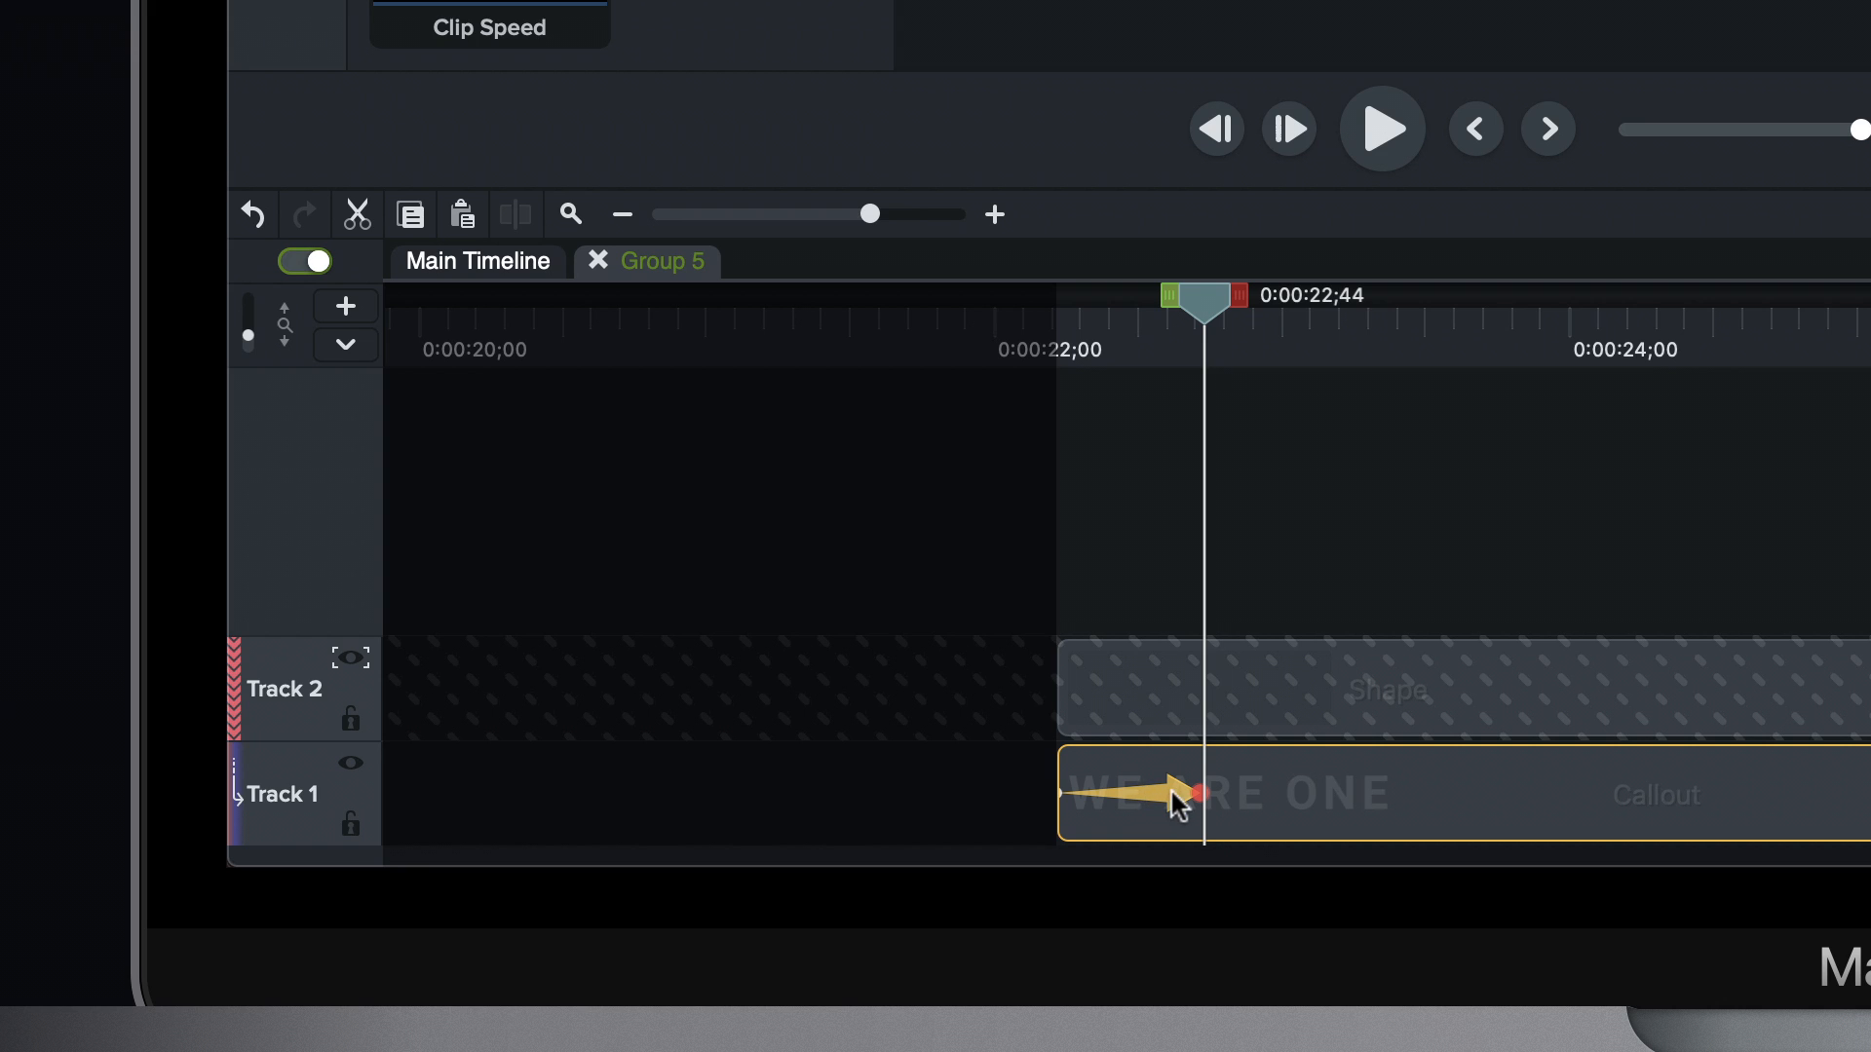
drag(1194, 789, 1245, 794)
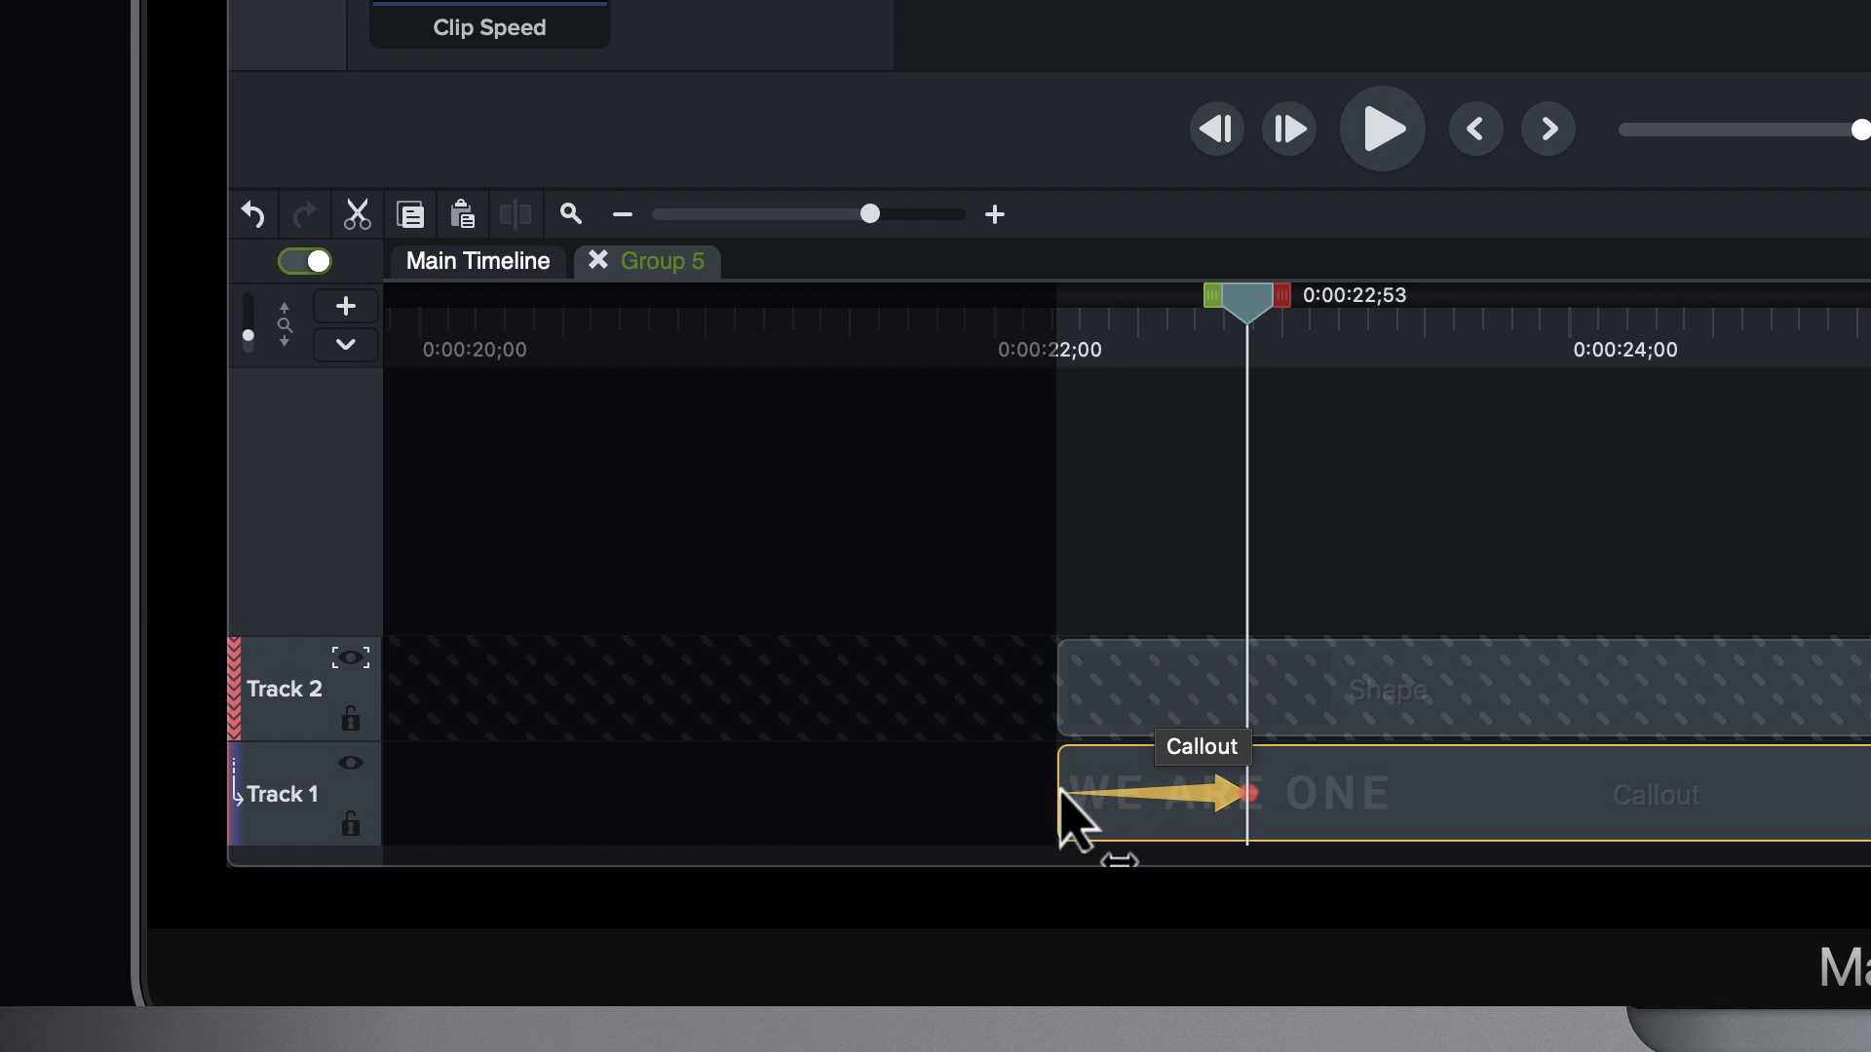
- At the clip's start, 0:00:22;13, nudge "WE ARE ONE" straight down until it lies completely below the line, outside the matte shape
click(1062, 794)
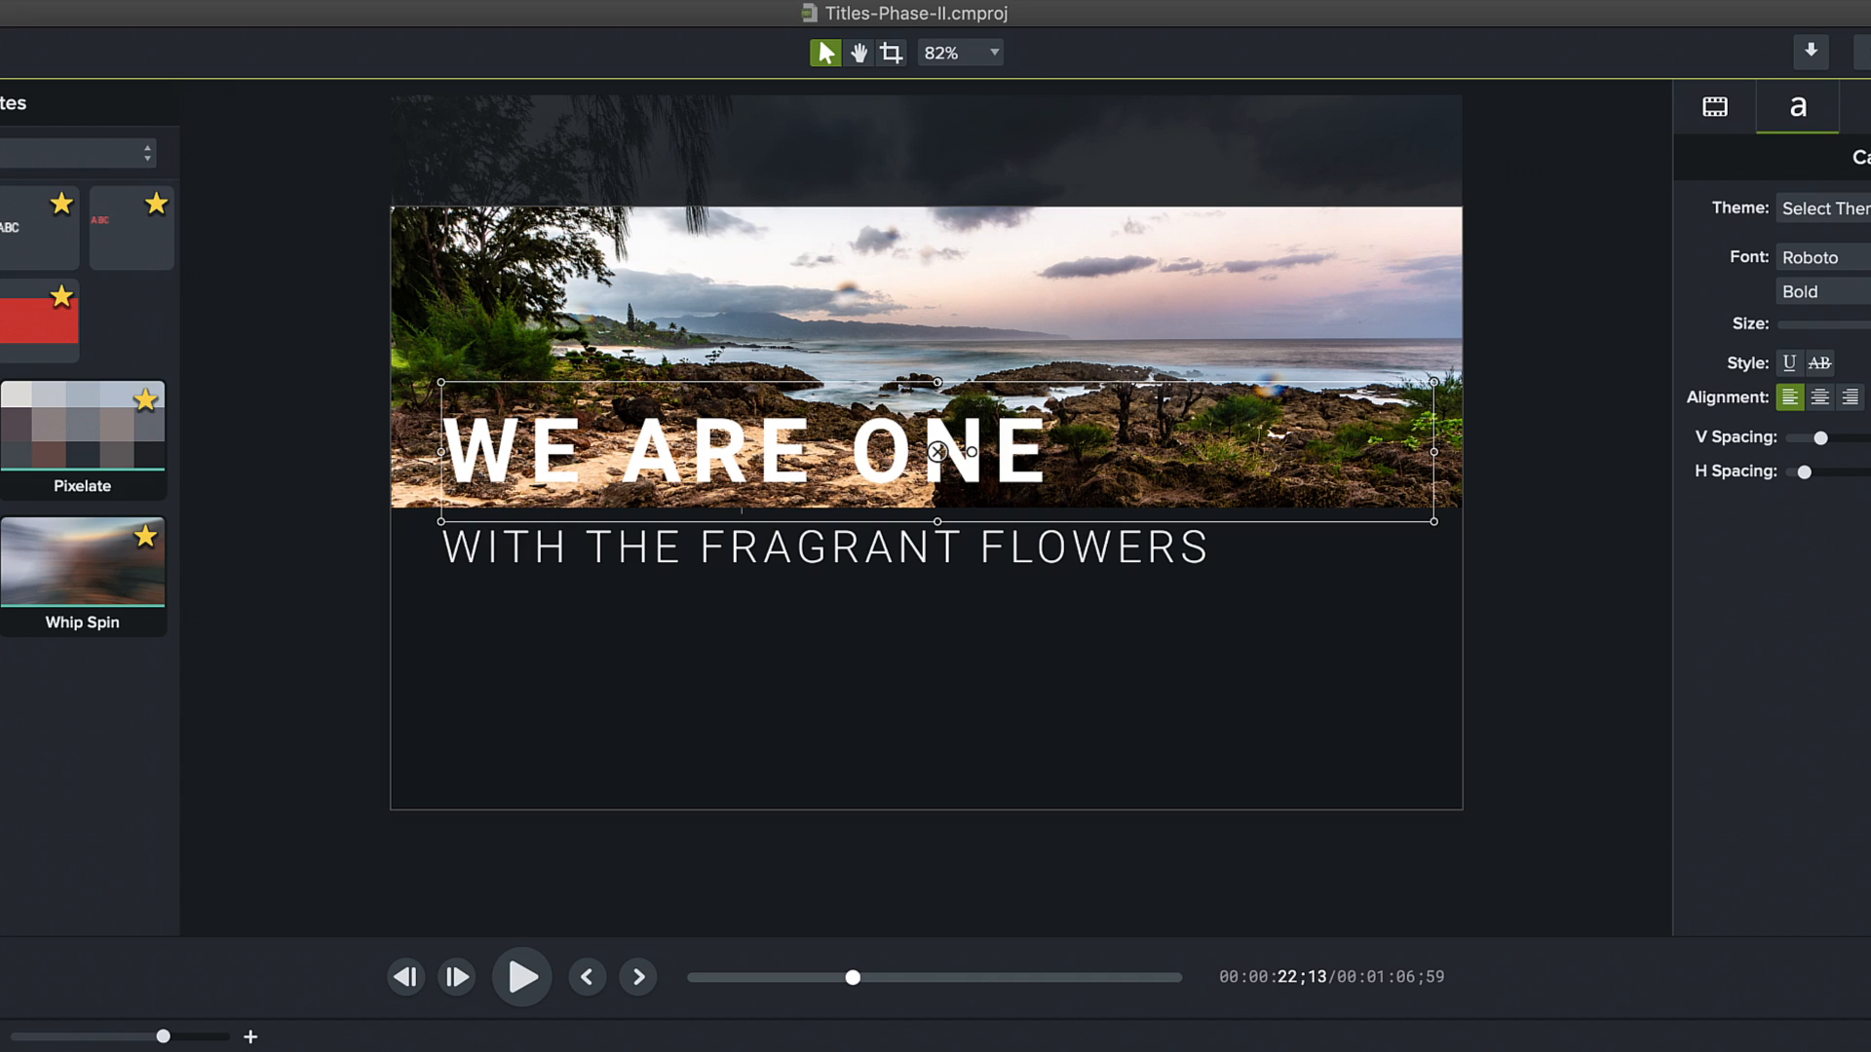
key(Down)
key(Down)
key(Down)
key(Down)
key(Down)
key(Down)
key(Down)
key(Down)
key(Down)
key(Down)
key(Down)
key(Down)
key(Down)
key(Down)
key(Down)
key(Down)
key(Down)
key(Down)
key(Down)
key(Down)
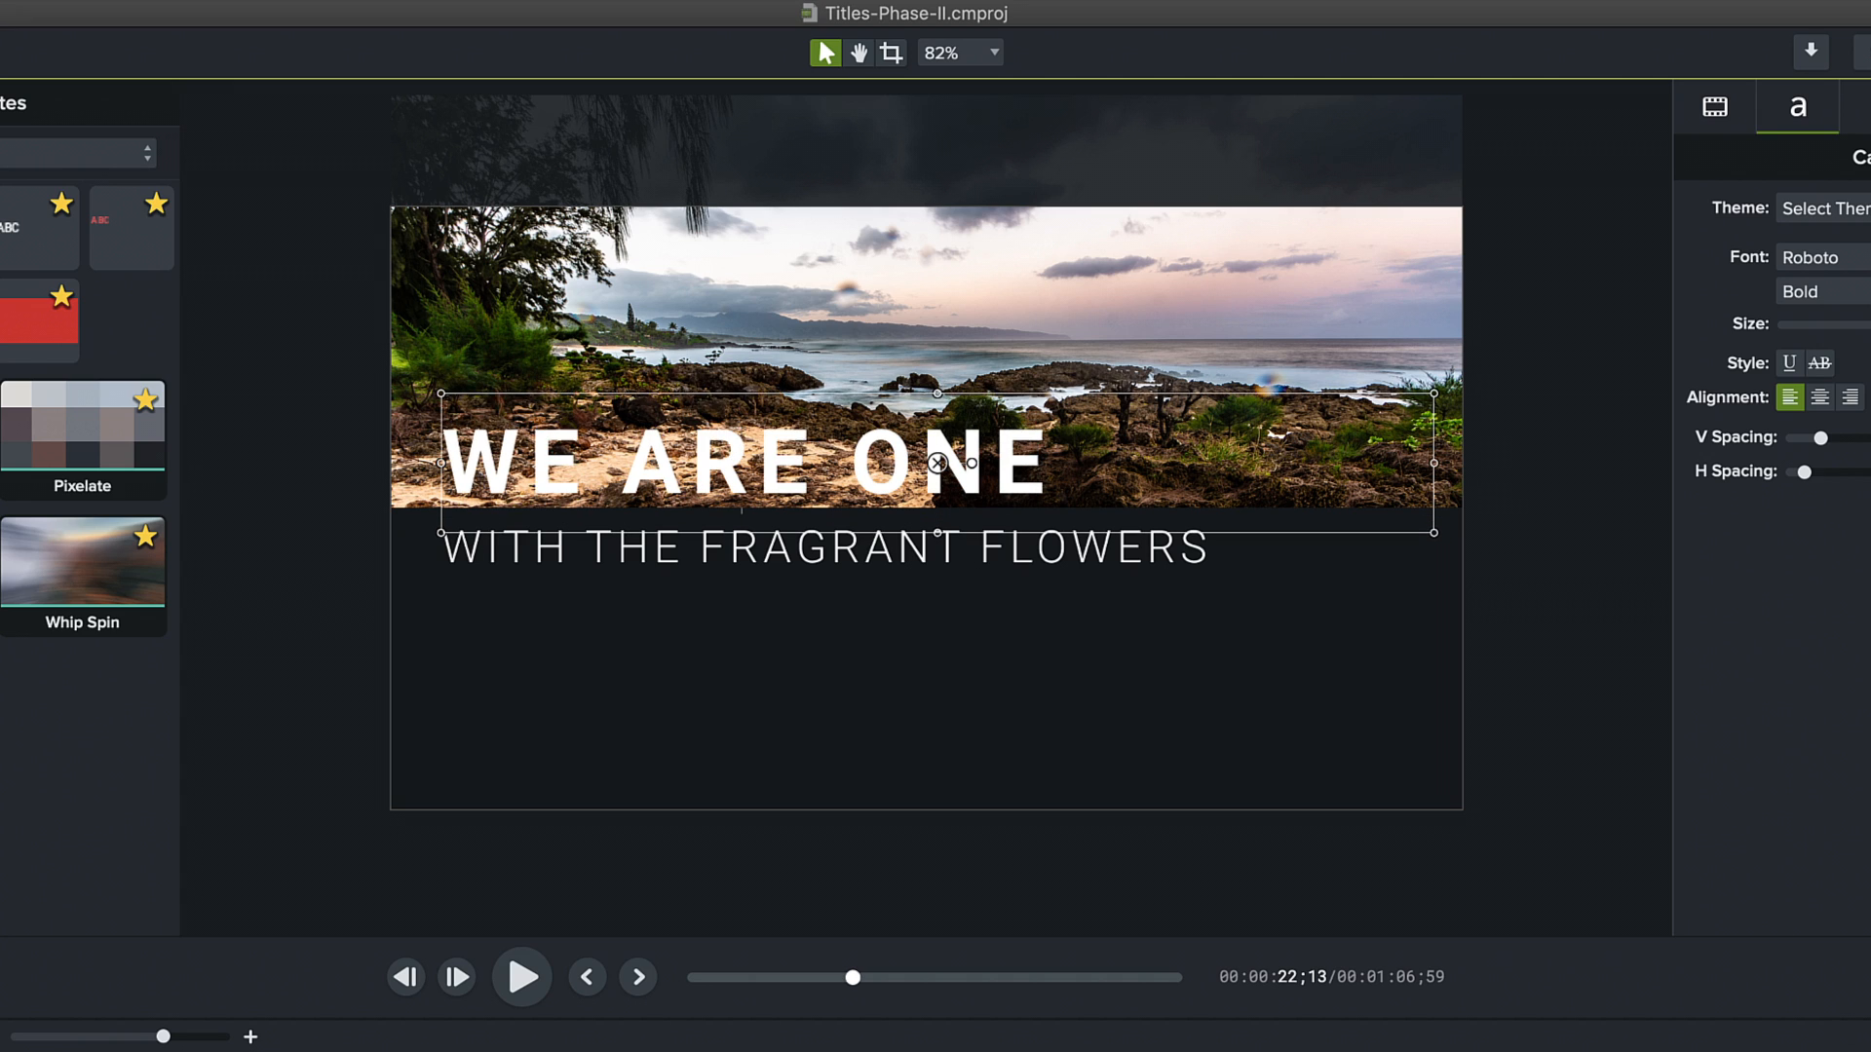
key(Down)
key(Down)
key(Down)
key(Down)
key(Down)
key(Down)
key(Down)
key(Down)
key(Down)
key(Down)
key(Down)
key(Down)
key(Down)
key(Down)
key(Down)
key(Down)
key(Down)
key(Down)
key(Down)
key(Down)
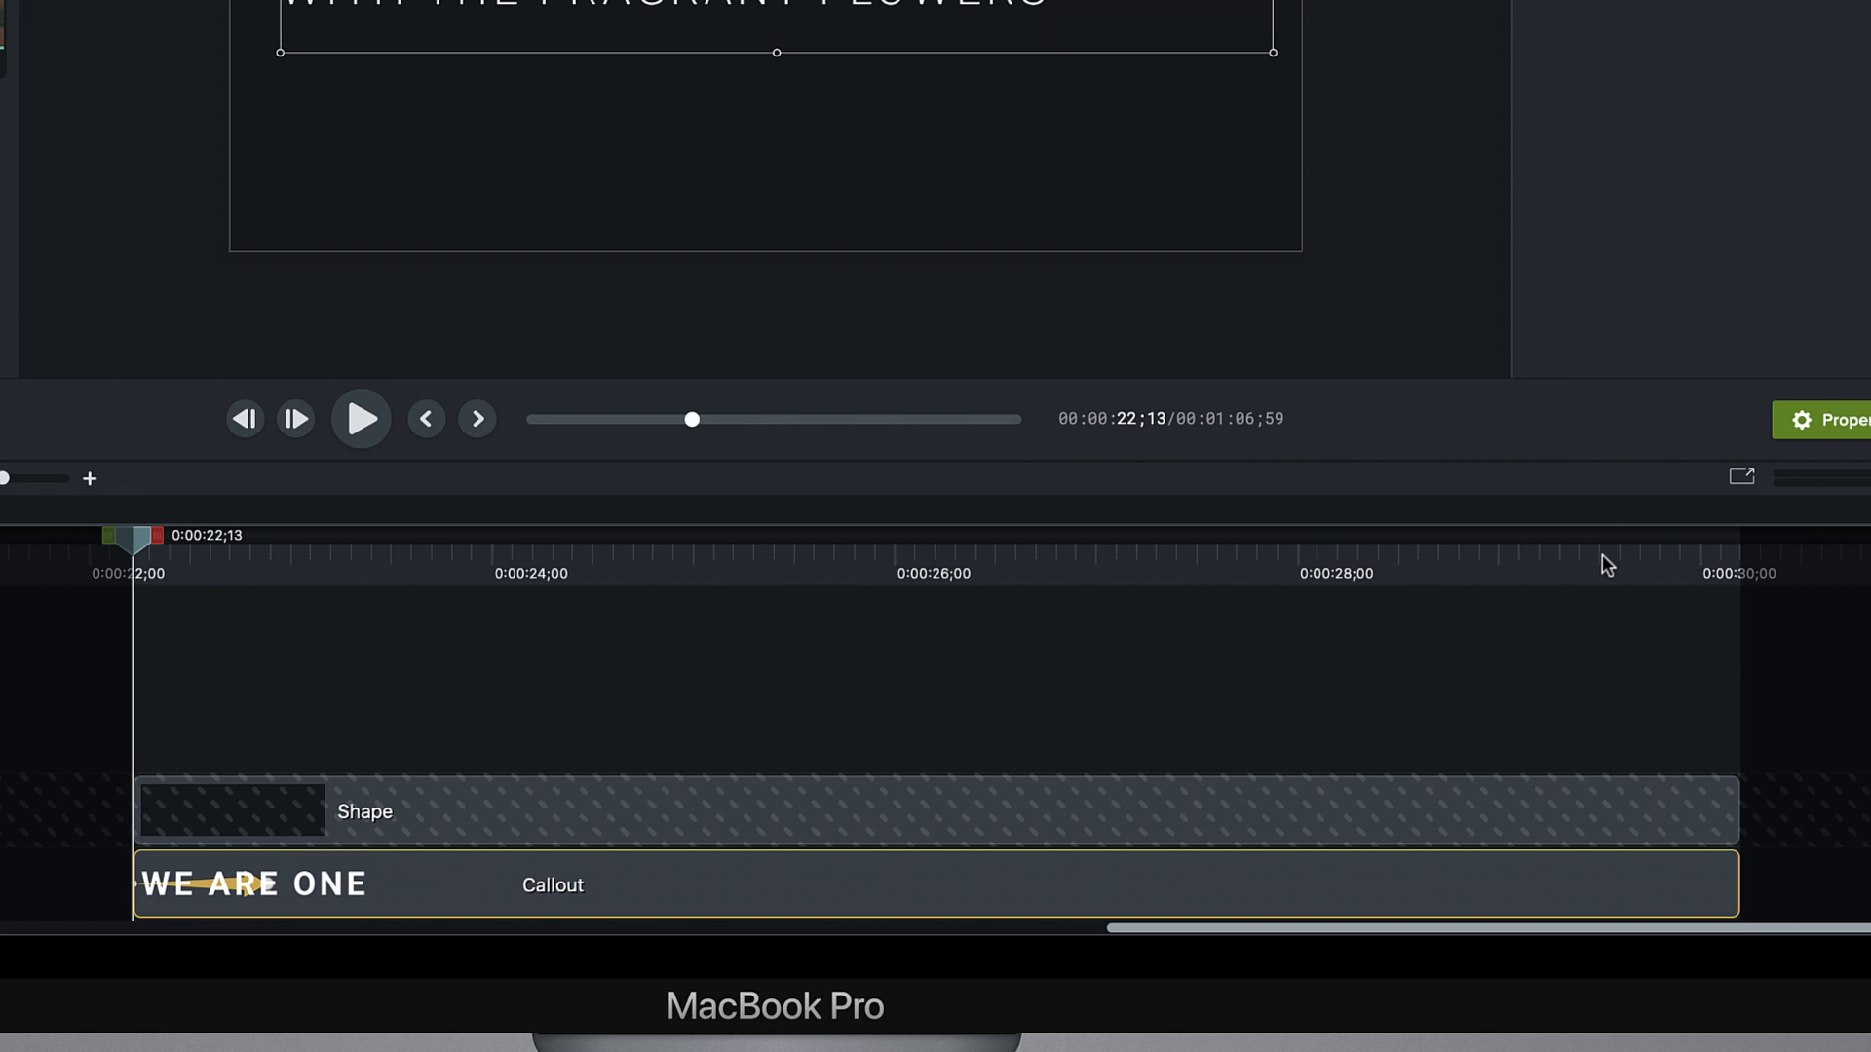
- Add a Restore animation at the end of the "WE ARE ONE" clip, ending at 0:00:30;11, and shorten it by delaying its start
click(1602, 557)
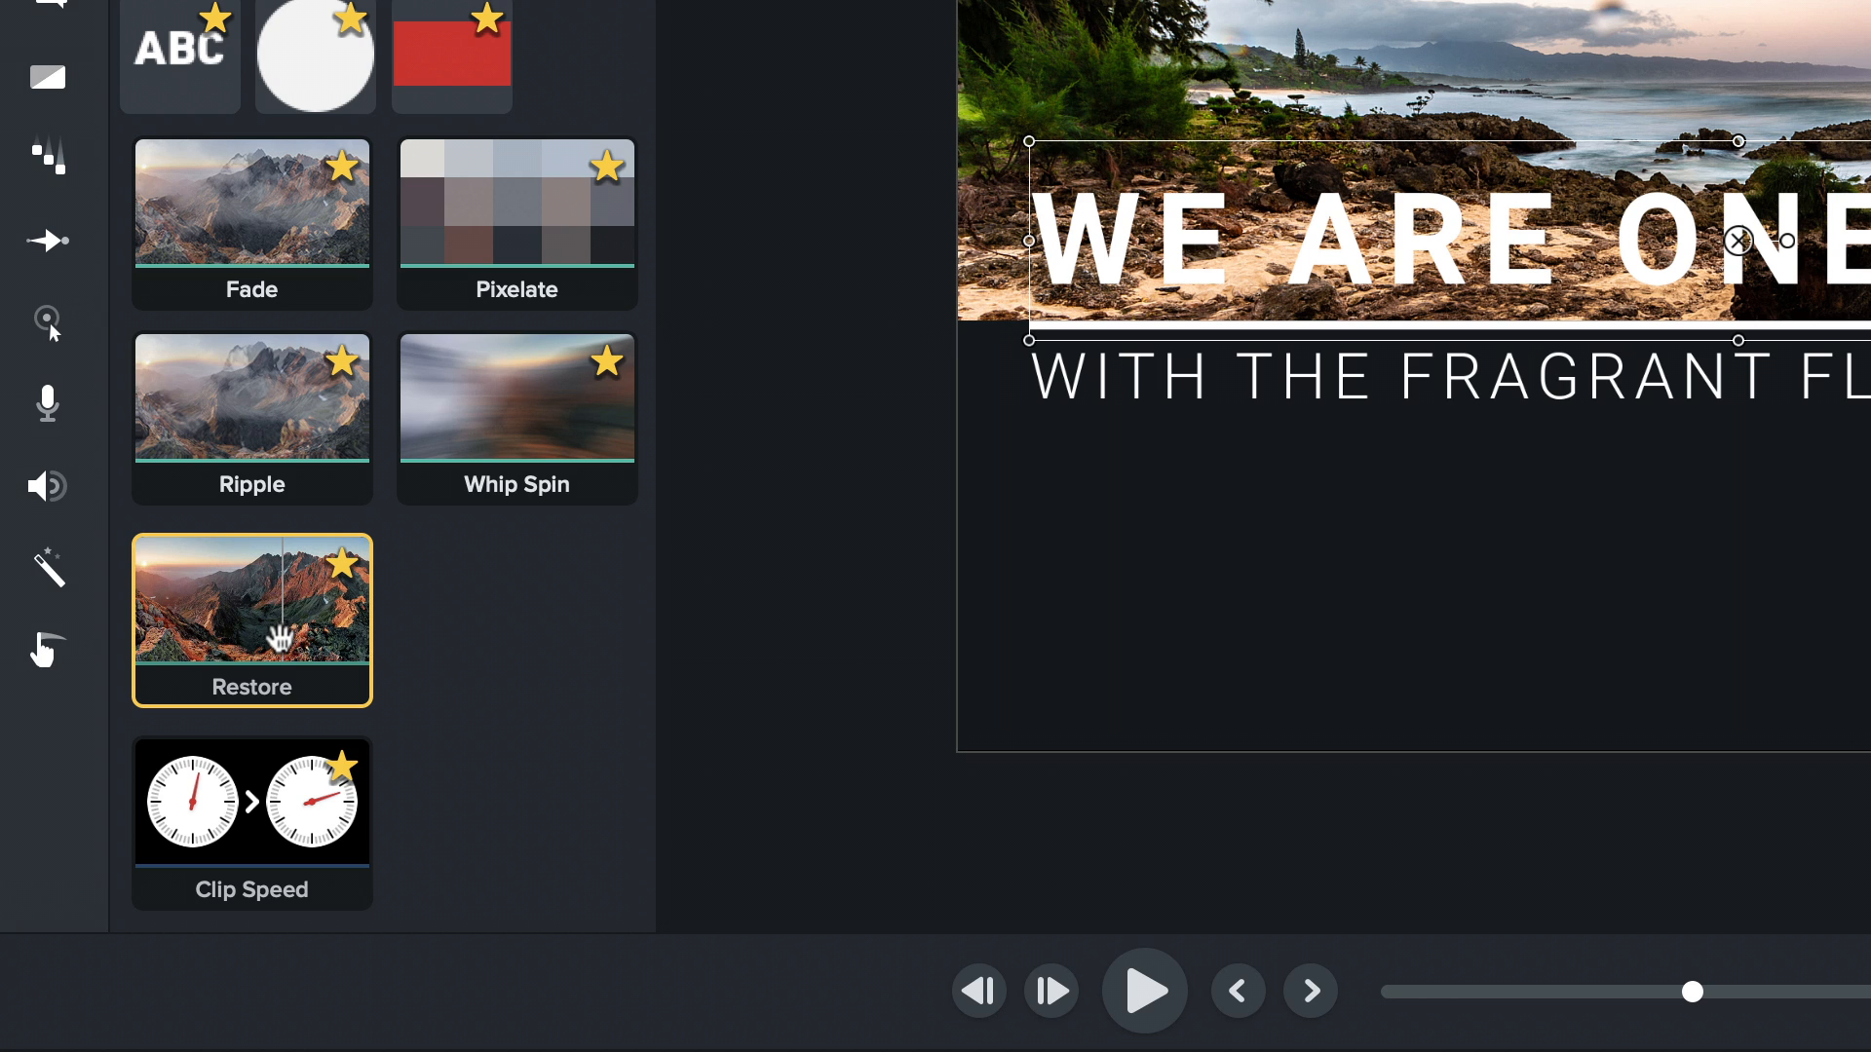
drag(280, 634, 898, 597)
mouse_move(819, 331)
mouse_down()
mouse_move(1471, 821)
mouse_move(1580, 815)
mouse_up()
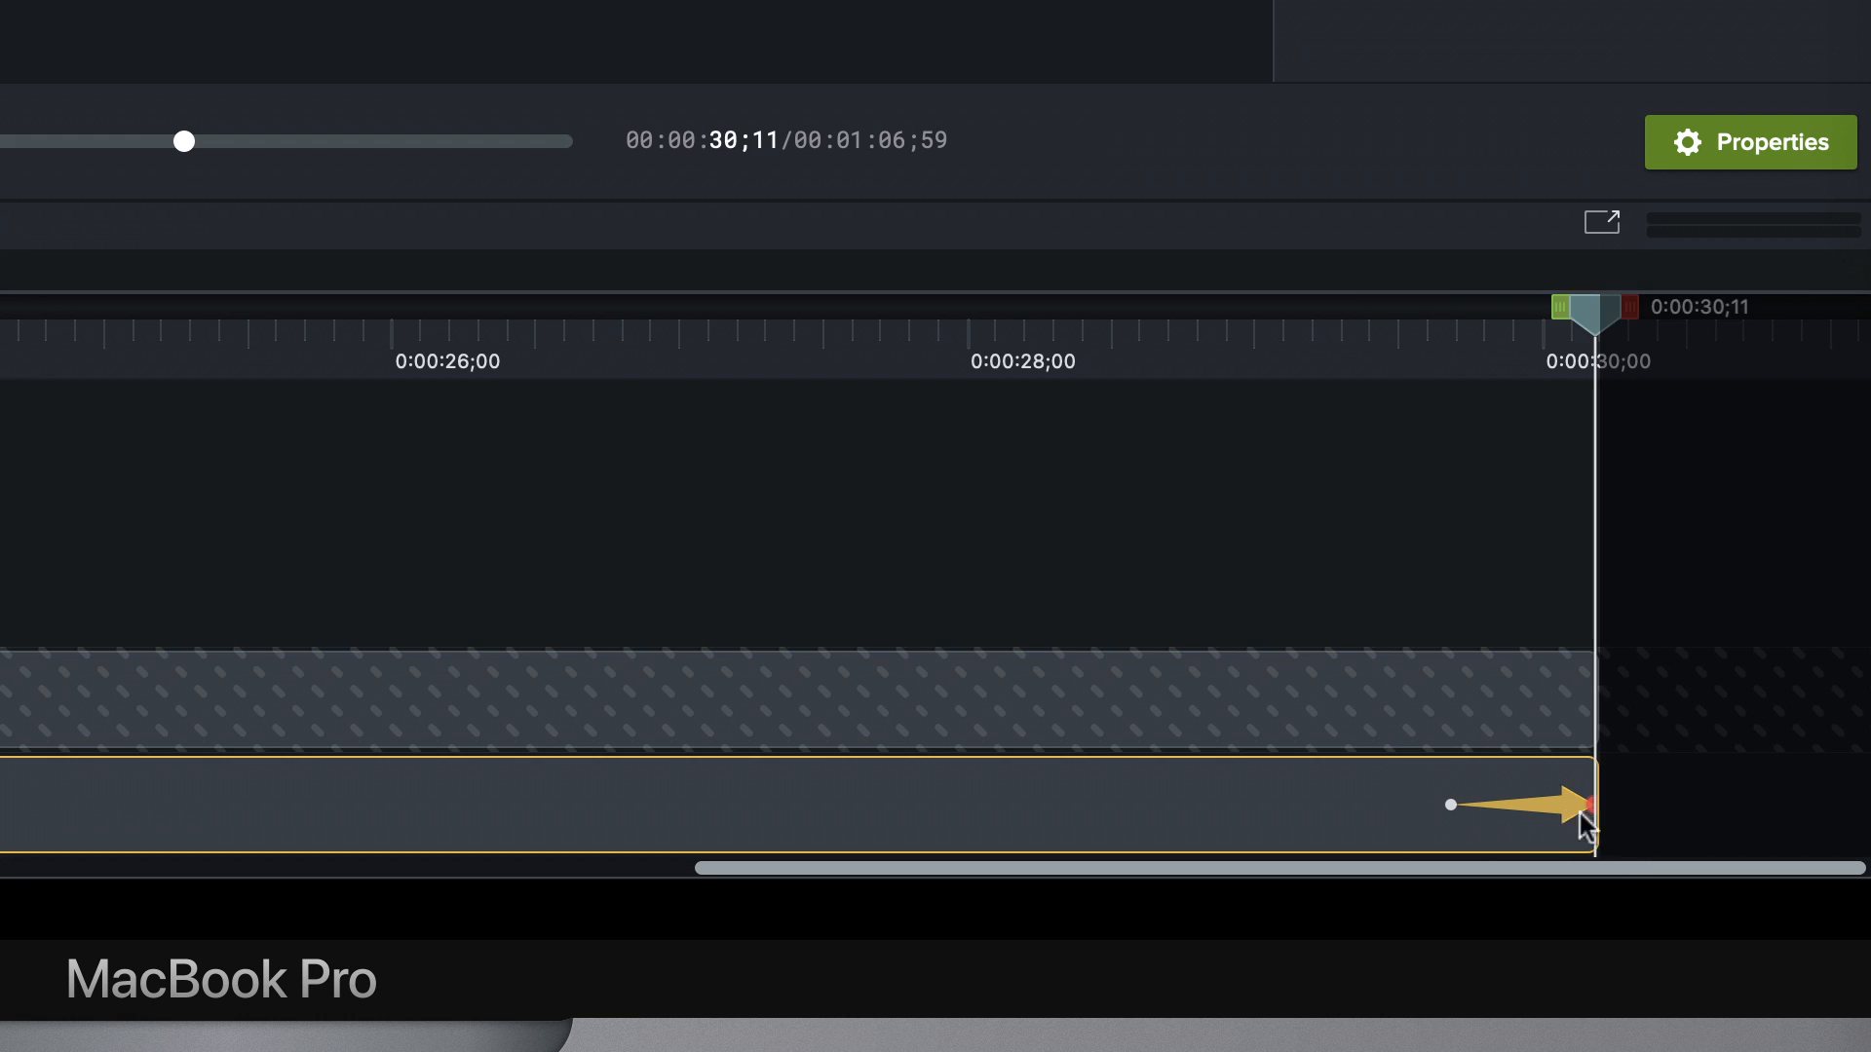
click(1451, 806)
drag(1452, 806, 1500, 805)
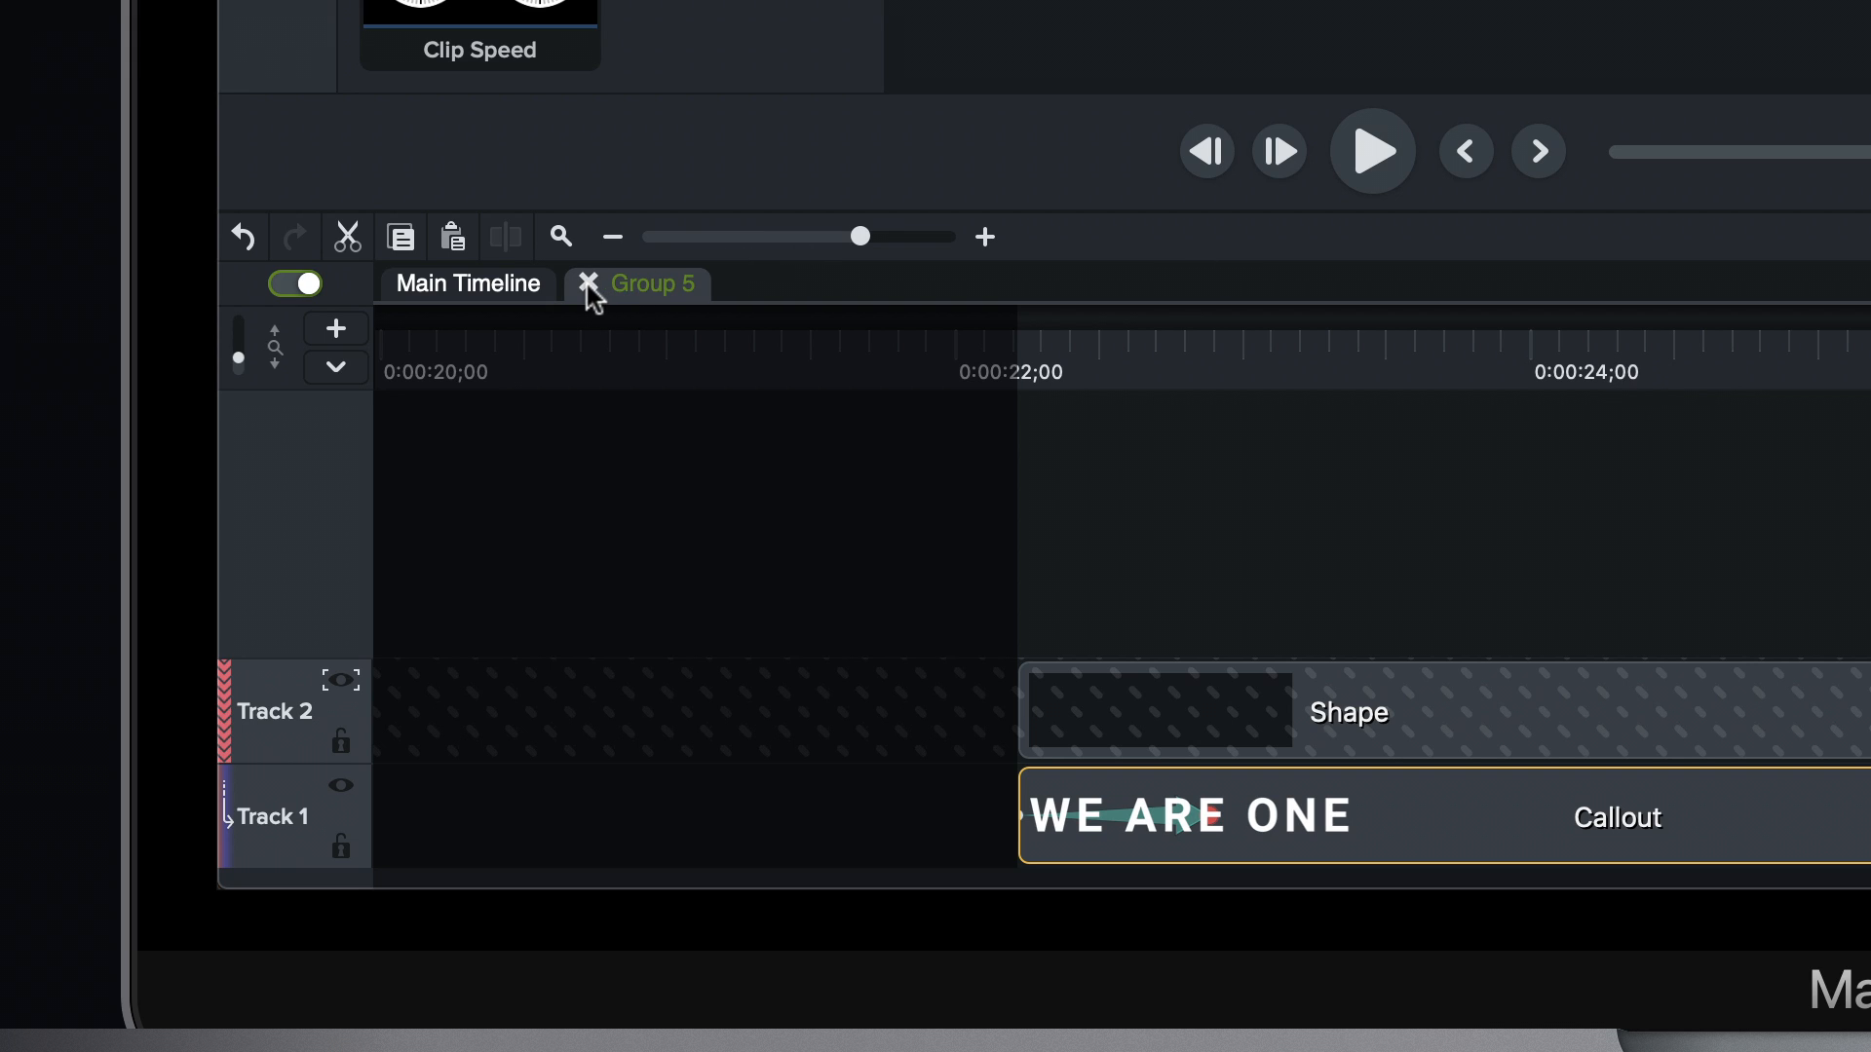
- Close Group 5 and preview the "WE ARE ONE" reveal around 0:00:22;33 on the main timeline
click(587, 284)
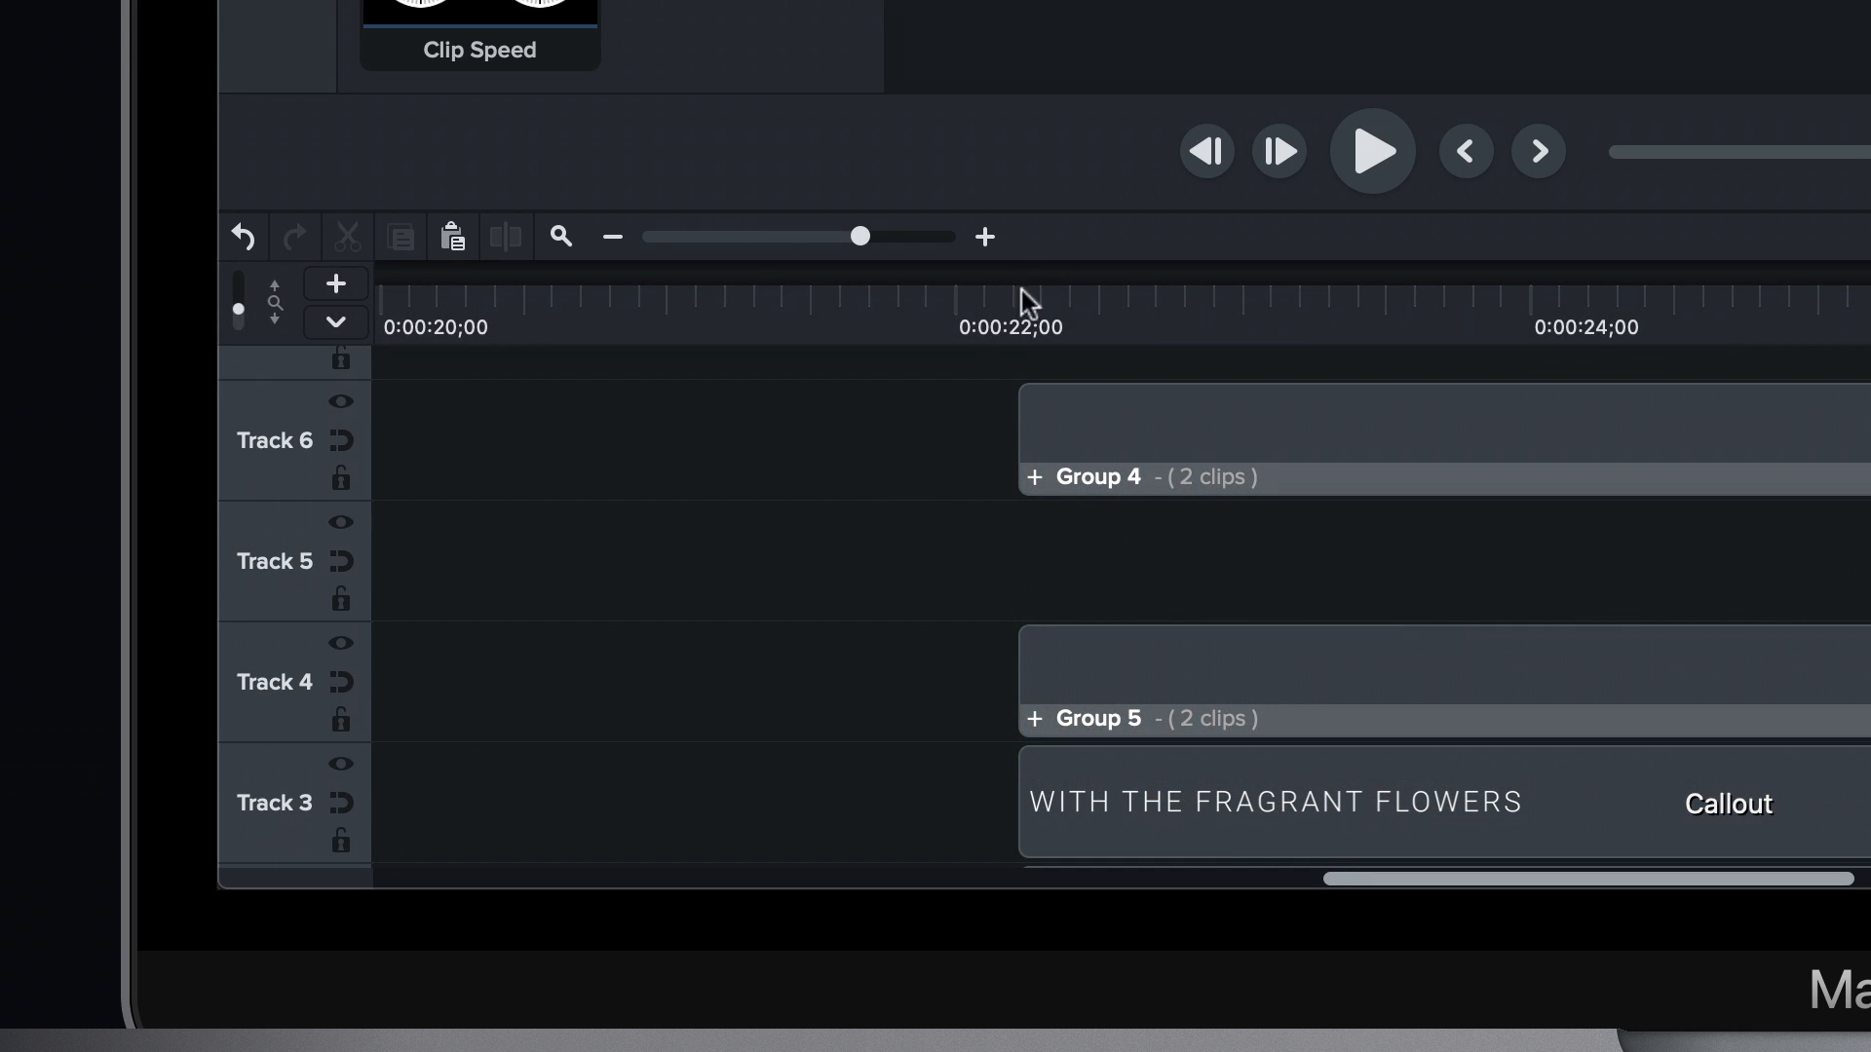
click(976, 297)
key(space)
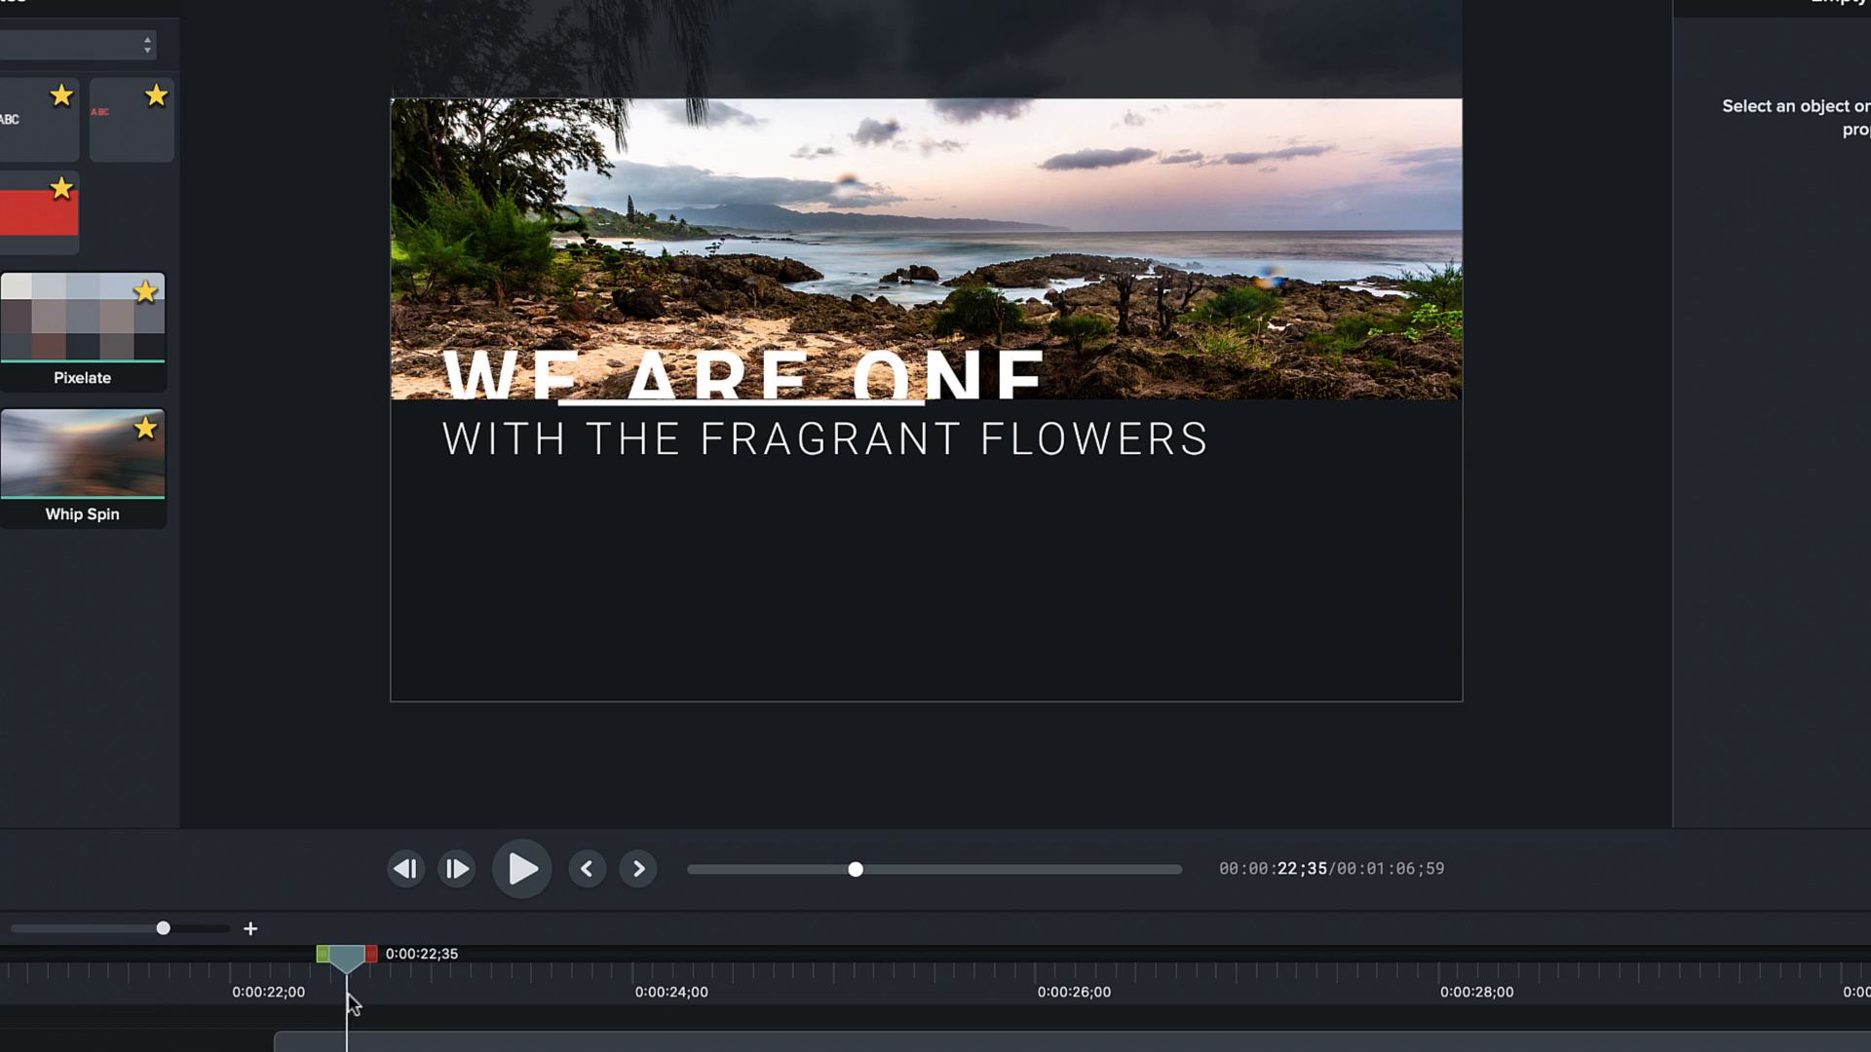
mouse_move(353, 1003)
mouse_down()
mouse_move(405, 1009)
mouse_move(269, 986)
mouse_move(343, 999)
mouse_up()
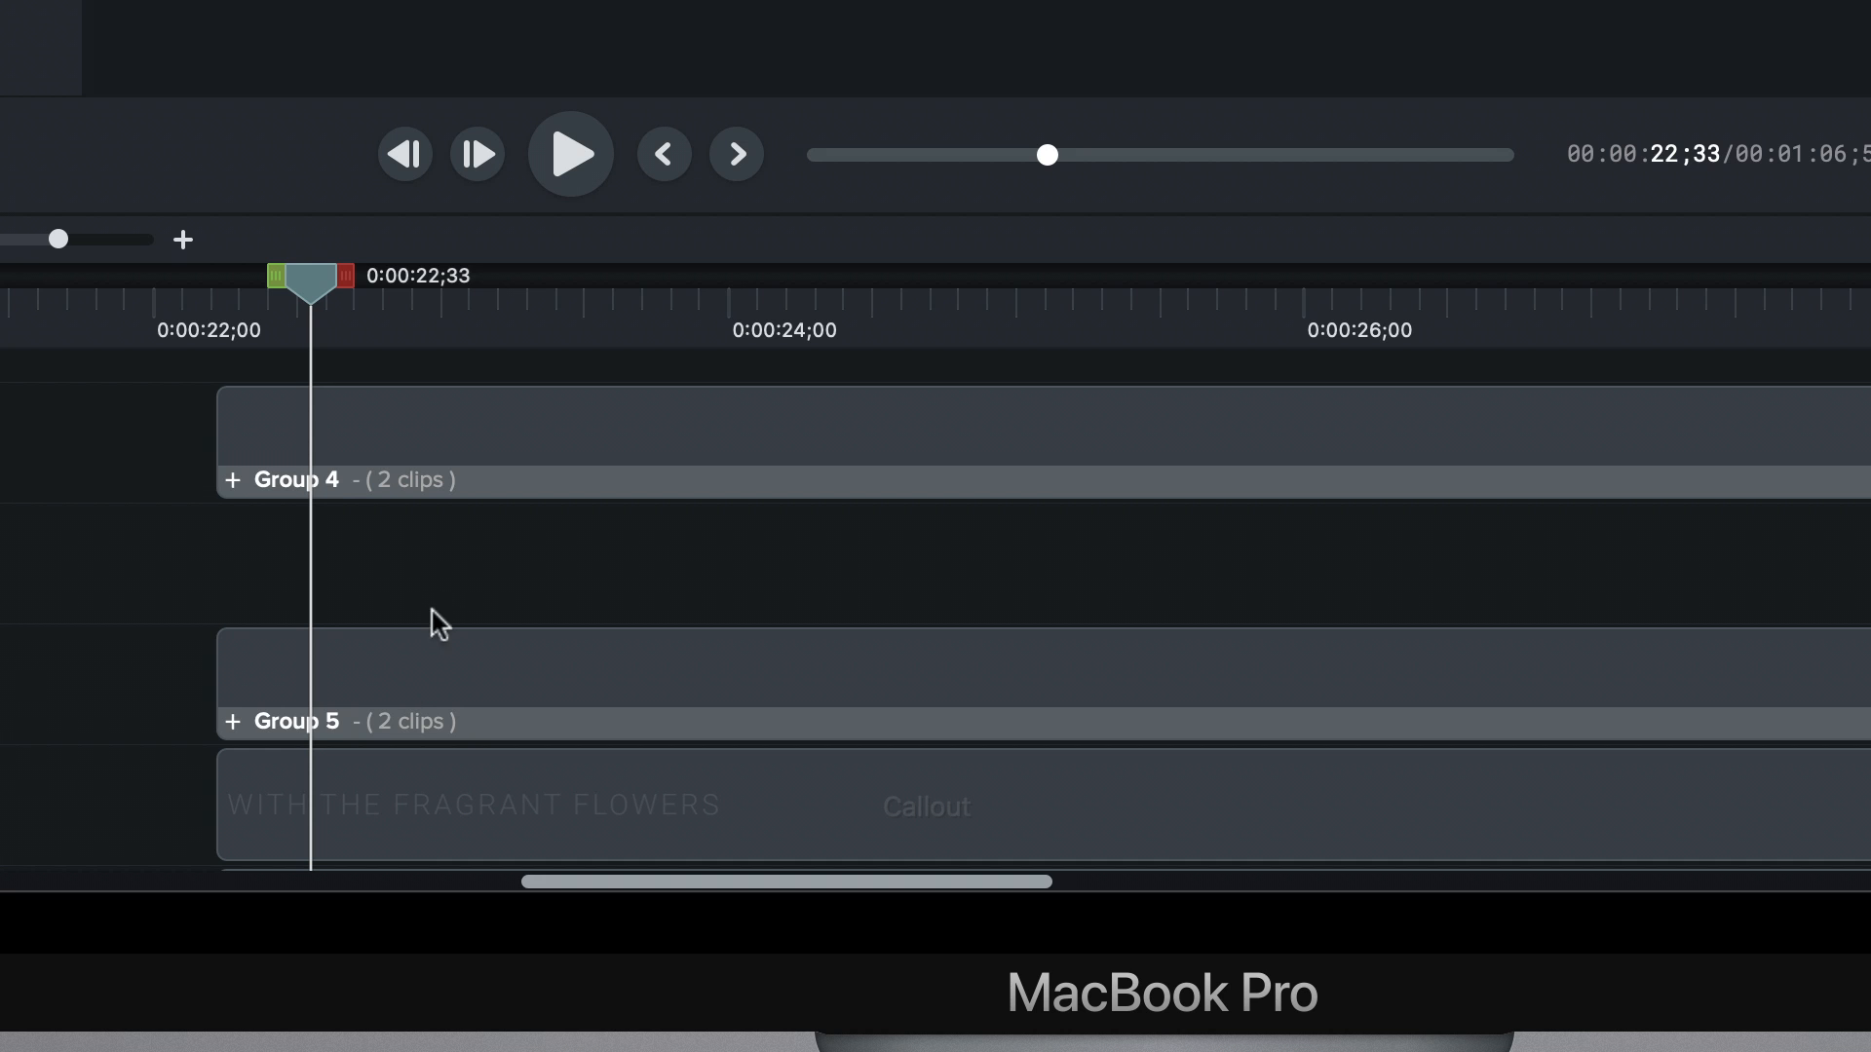
- Move Group 5 up to Track 5 and paste a copy of Track 2's rectangle onto the emptied Track 4 at 0:00:22;13
scroll(421, 698, down, 3)
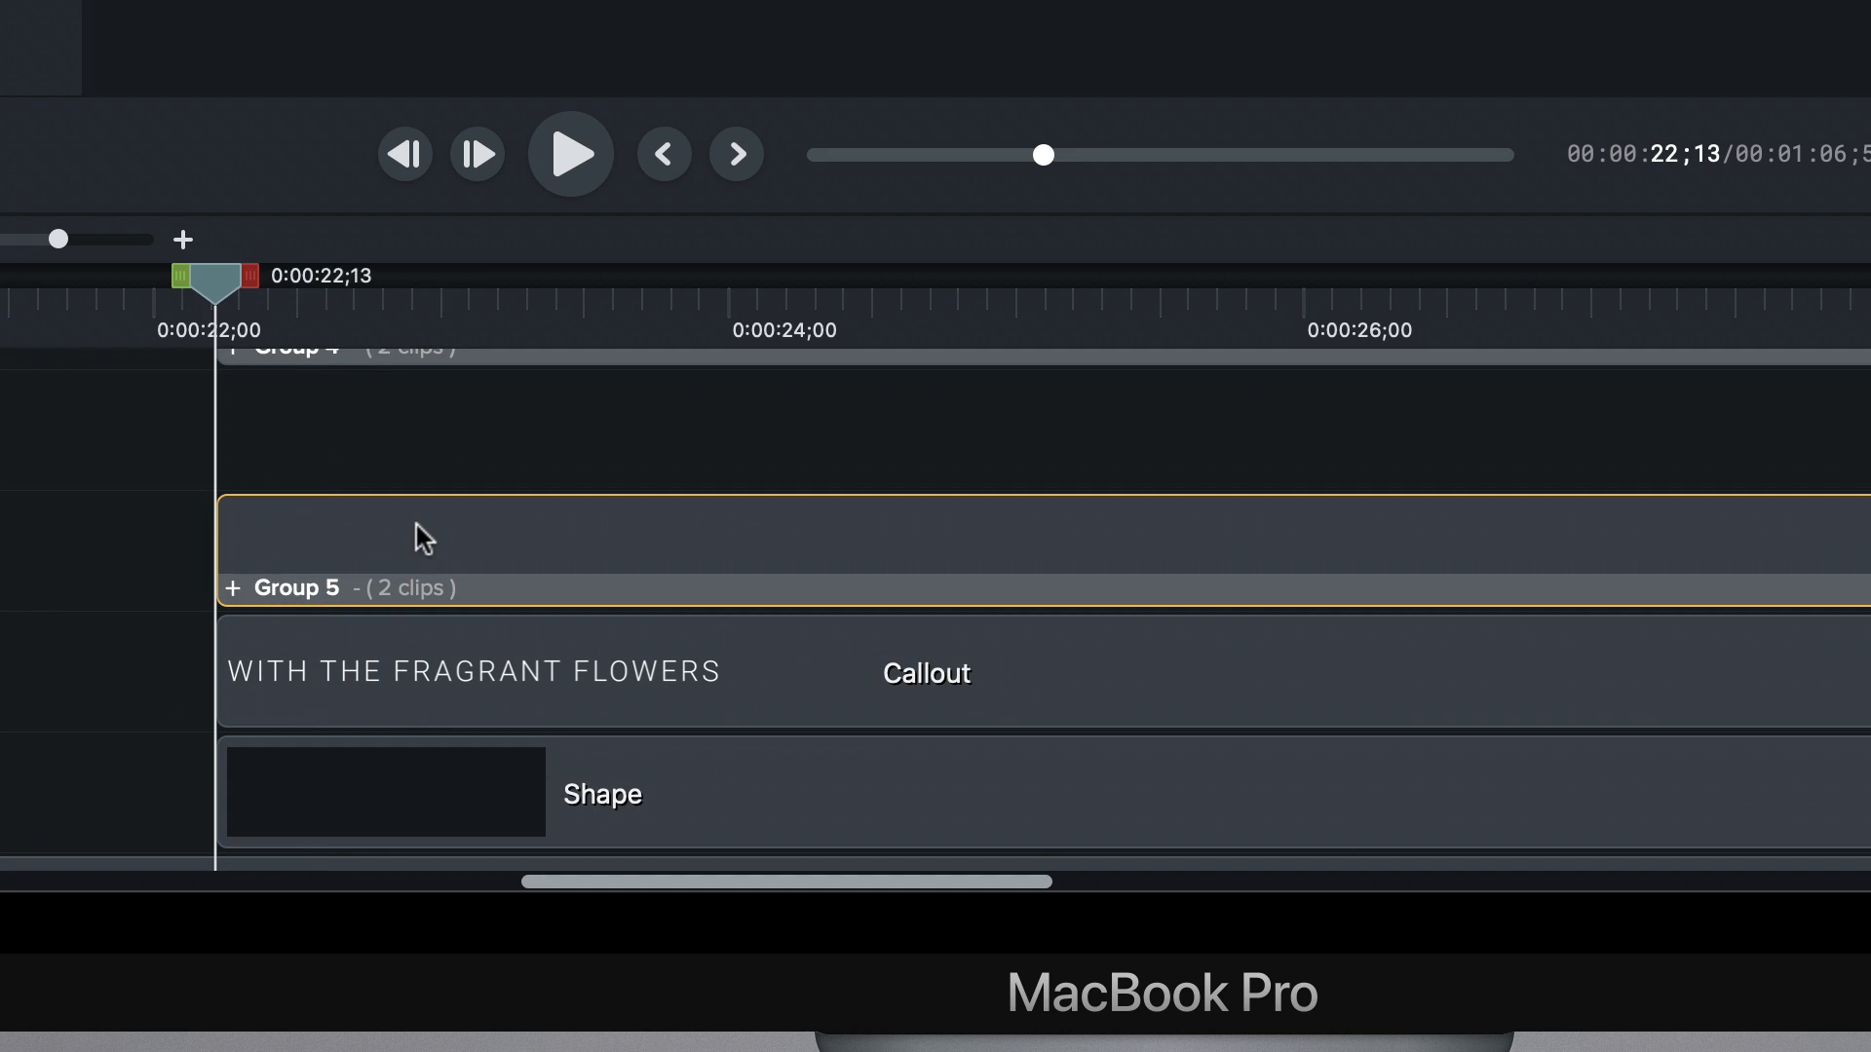
drag(418, 535, 435, 444)
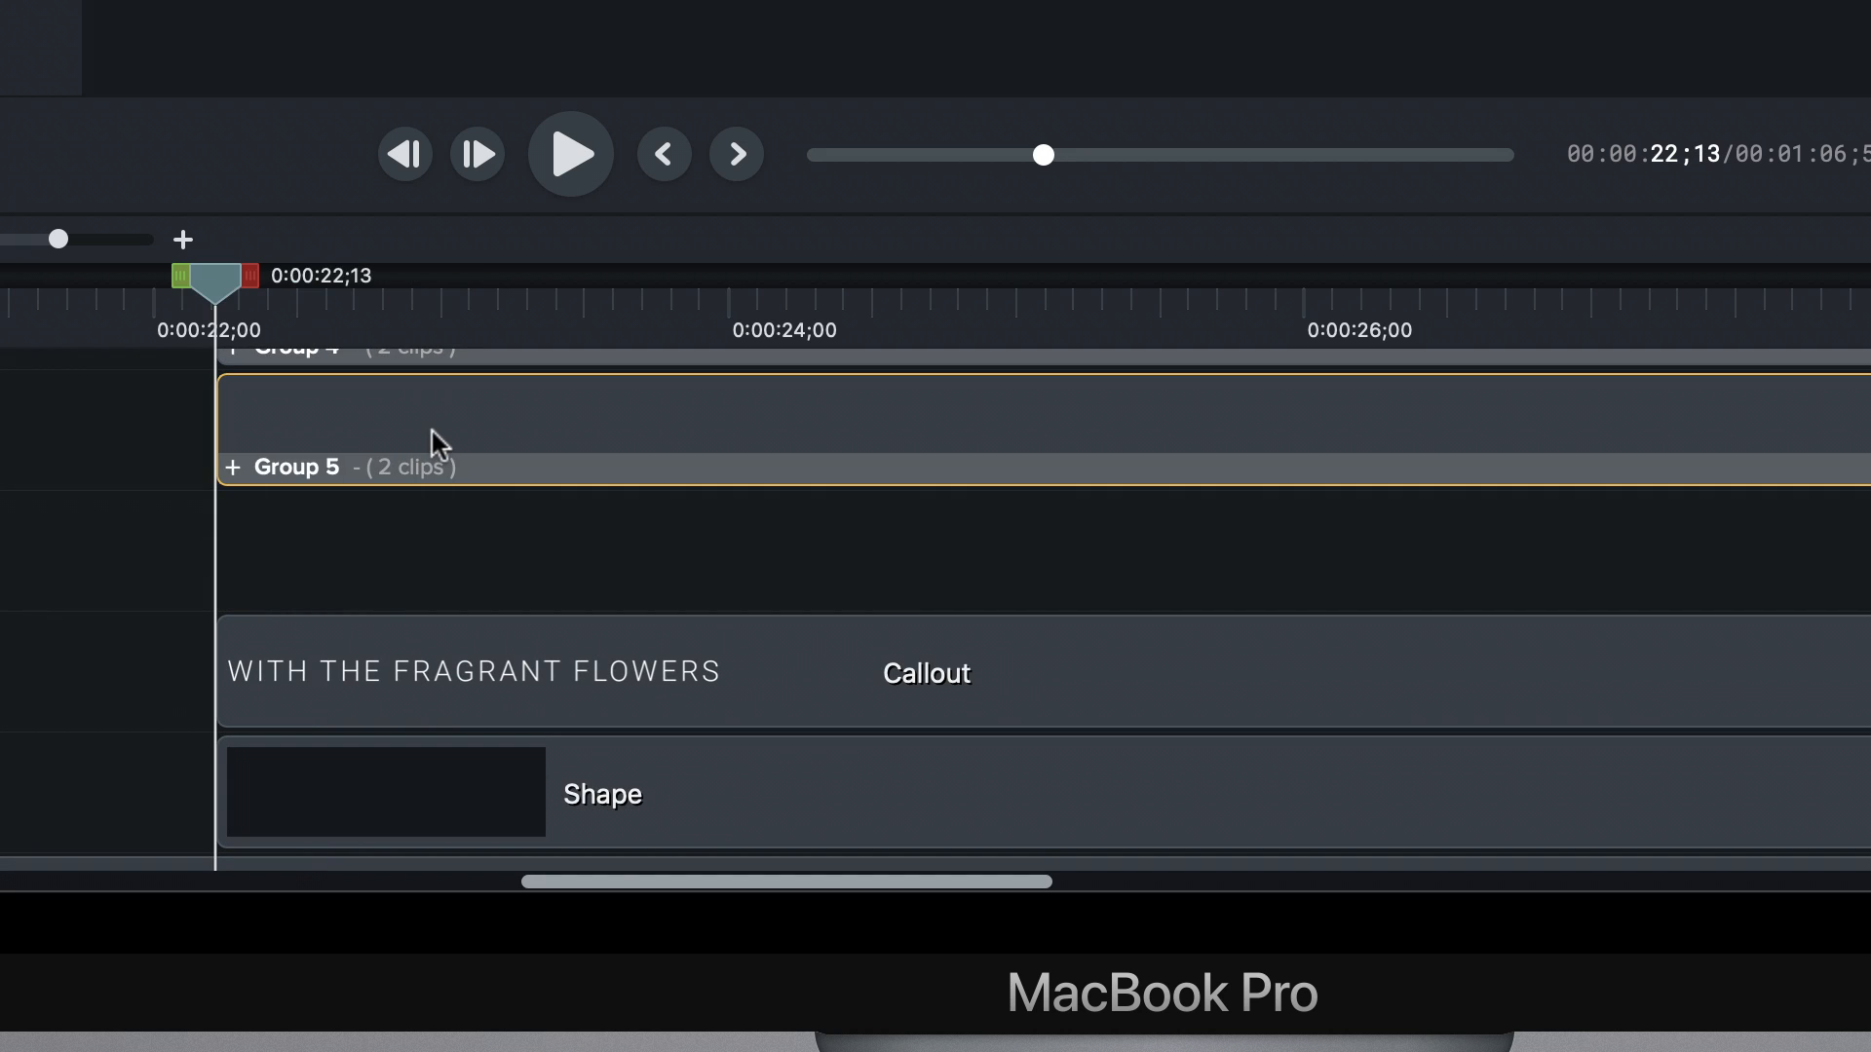
click(466, 677)
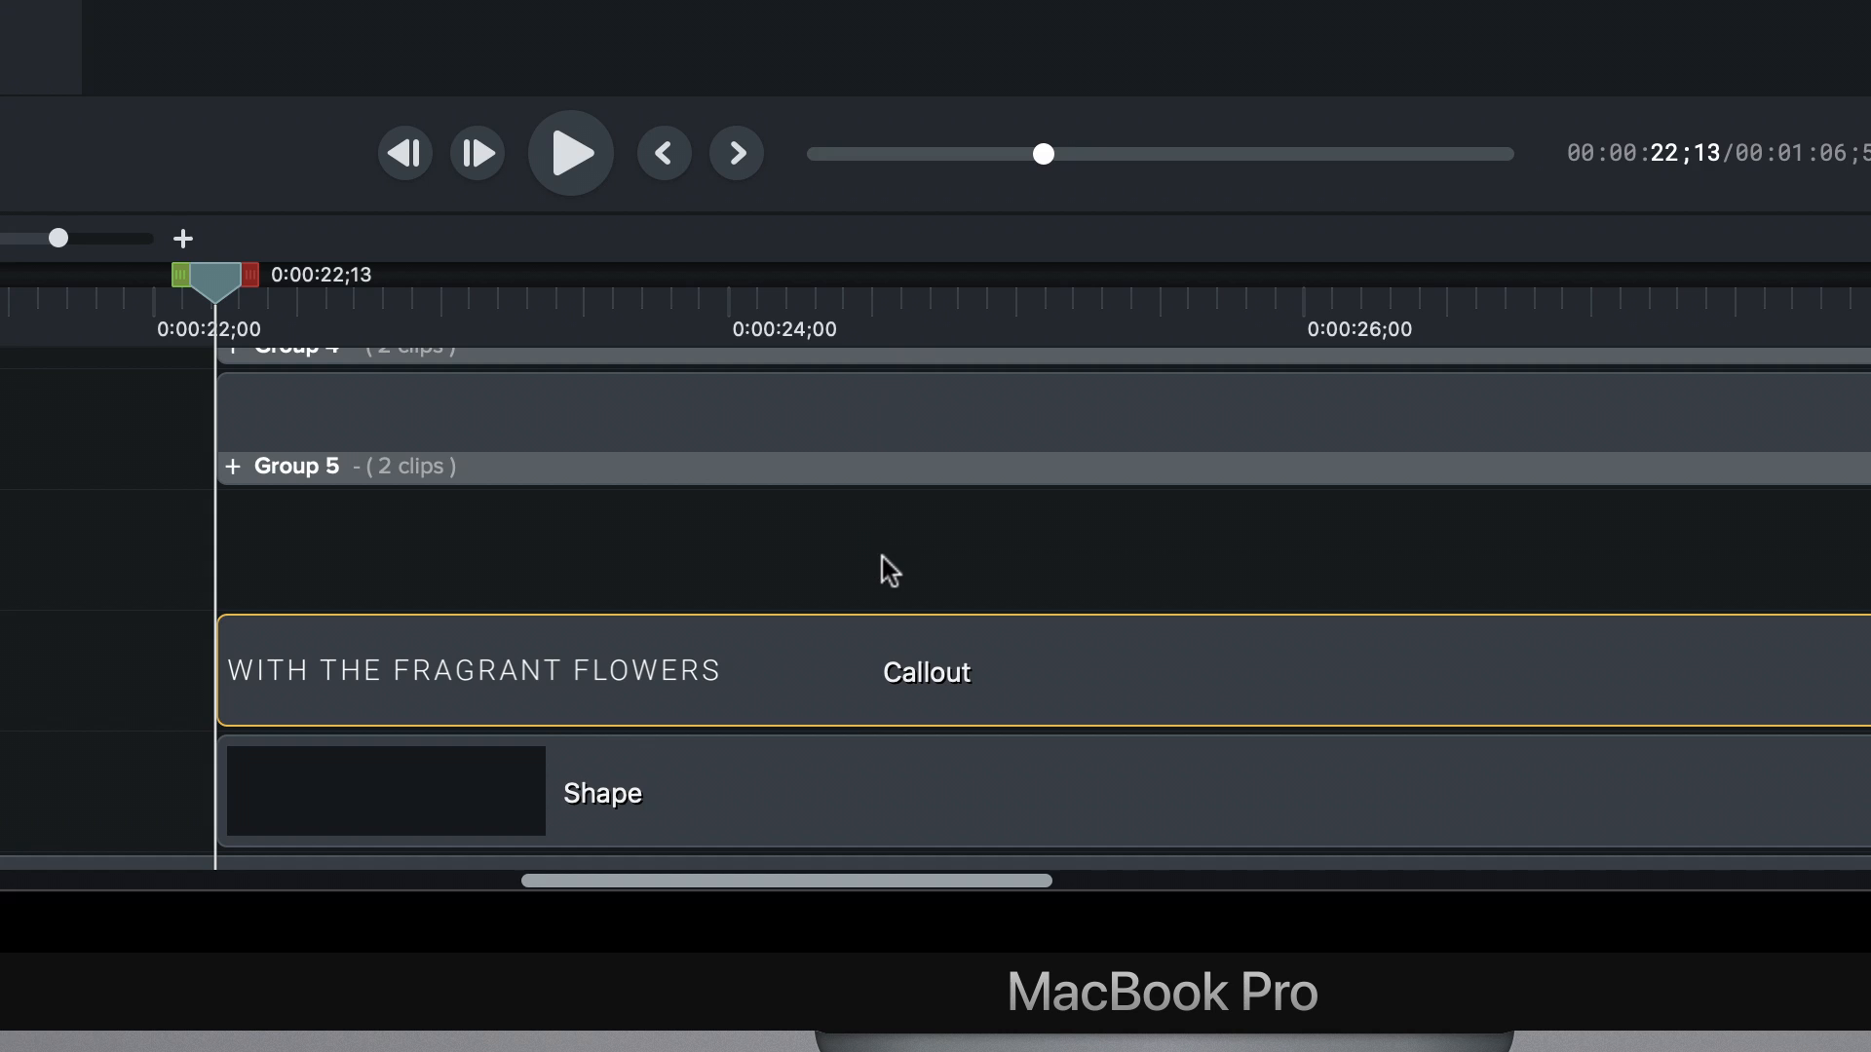
click(848, 787)
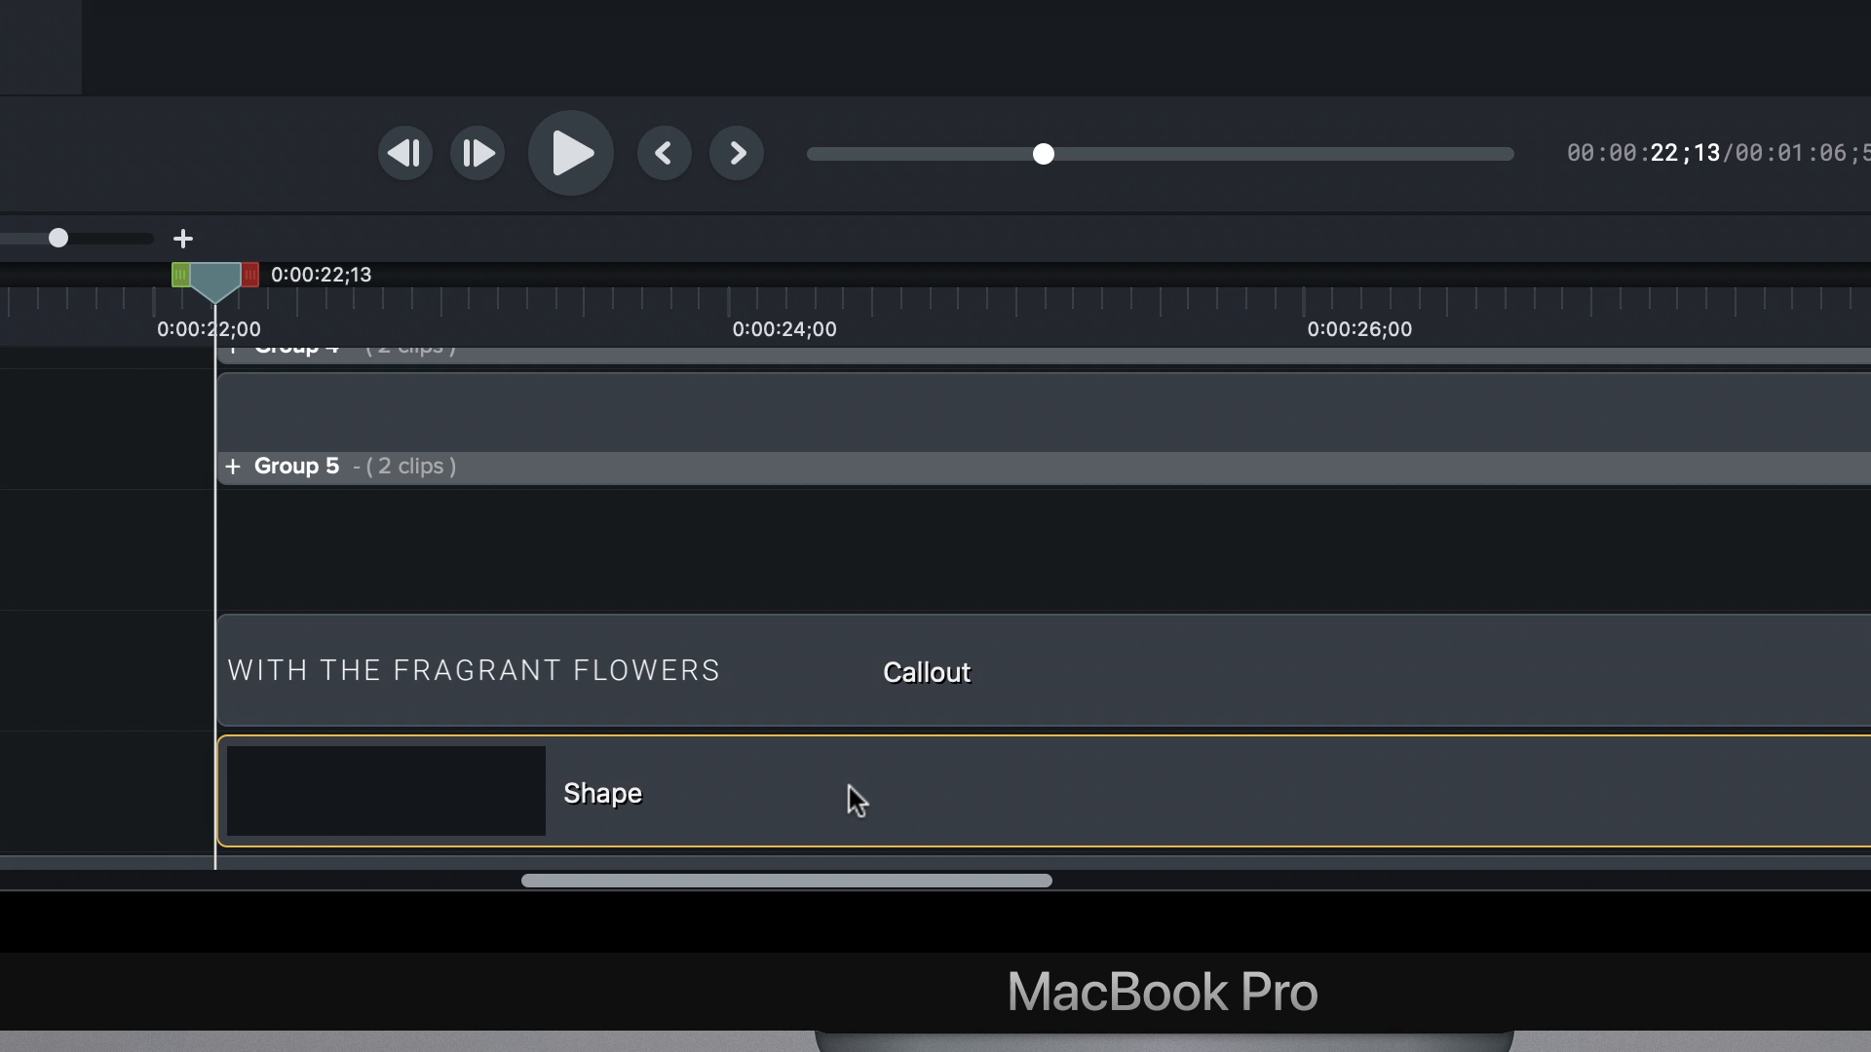
key(super+v)
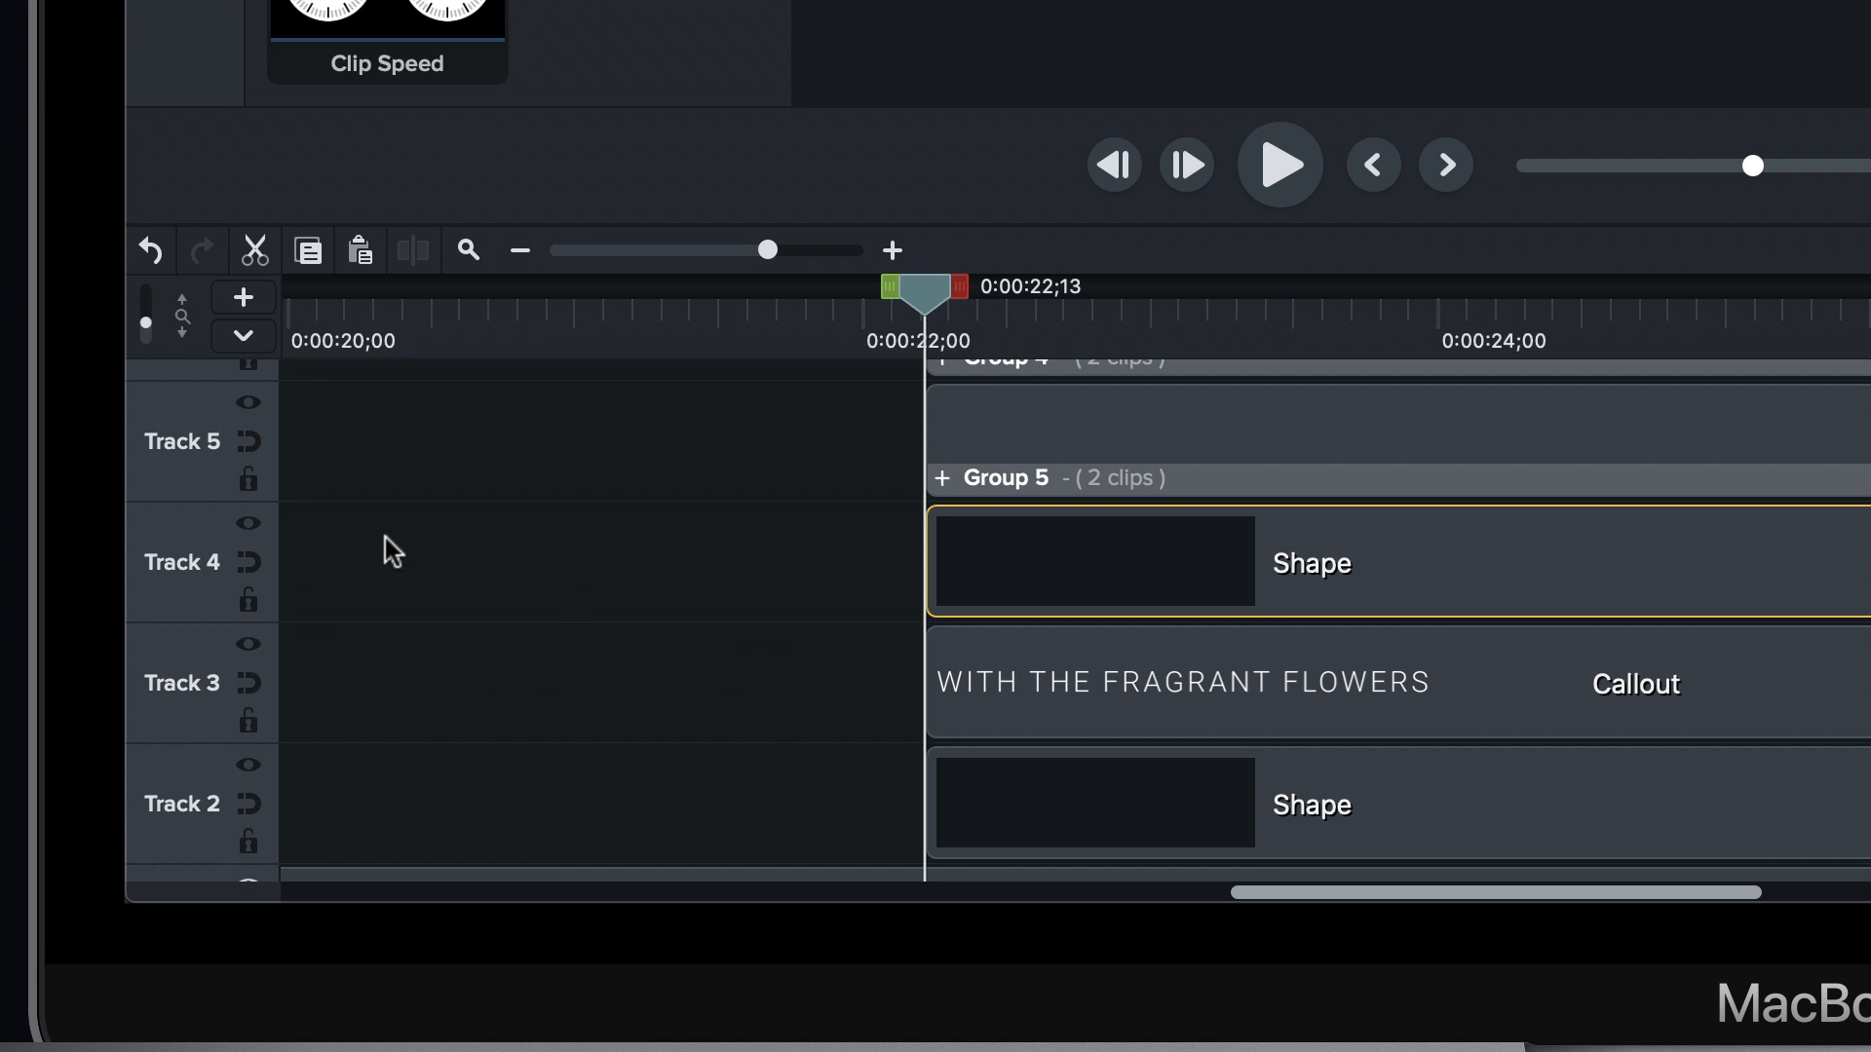
- Set Track 4's matte mode to Alpha and group its rectangle with the "WITH THE FRAGRANT FLOWERS" text on Track 3
click(248, 524)
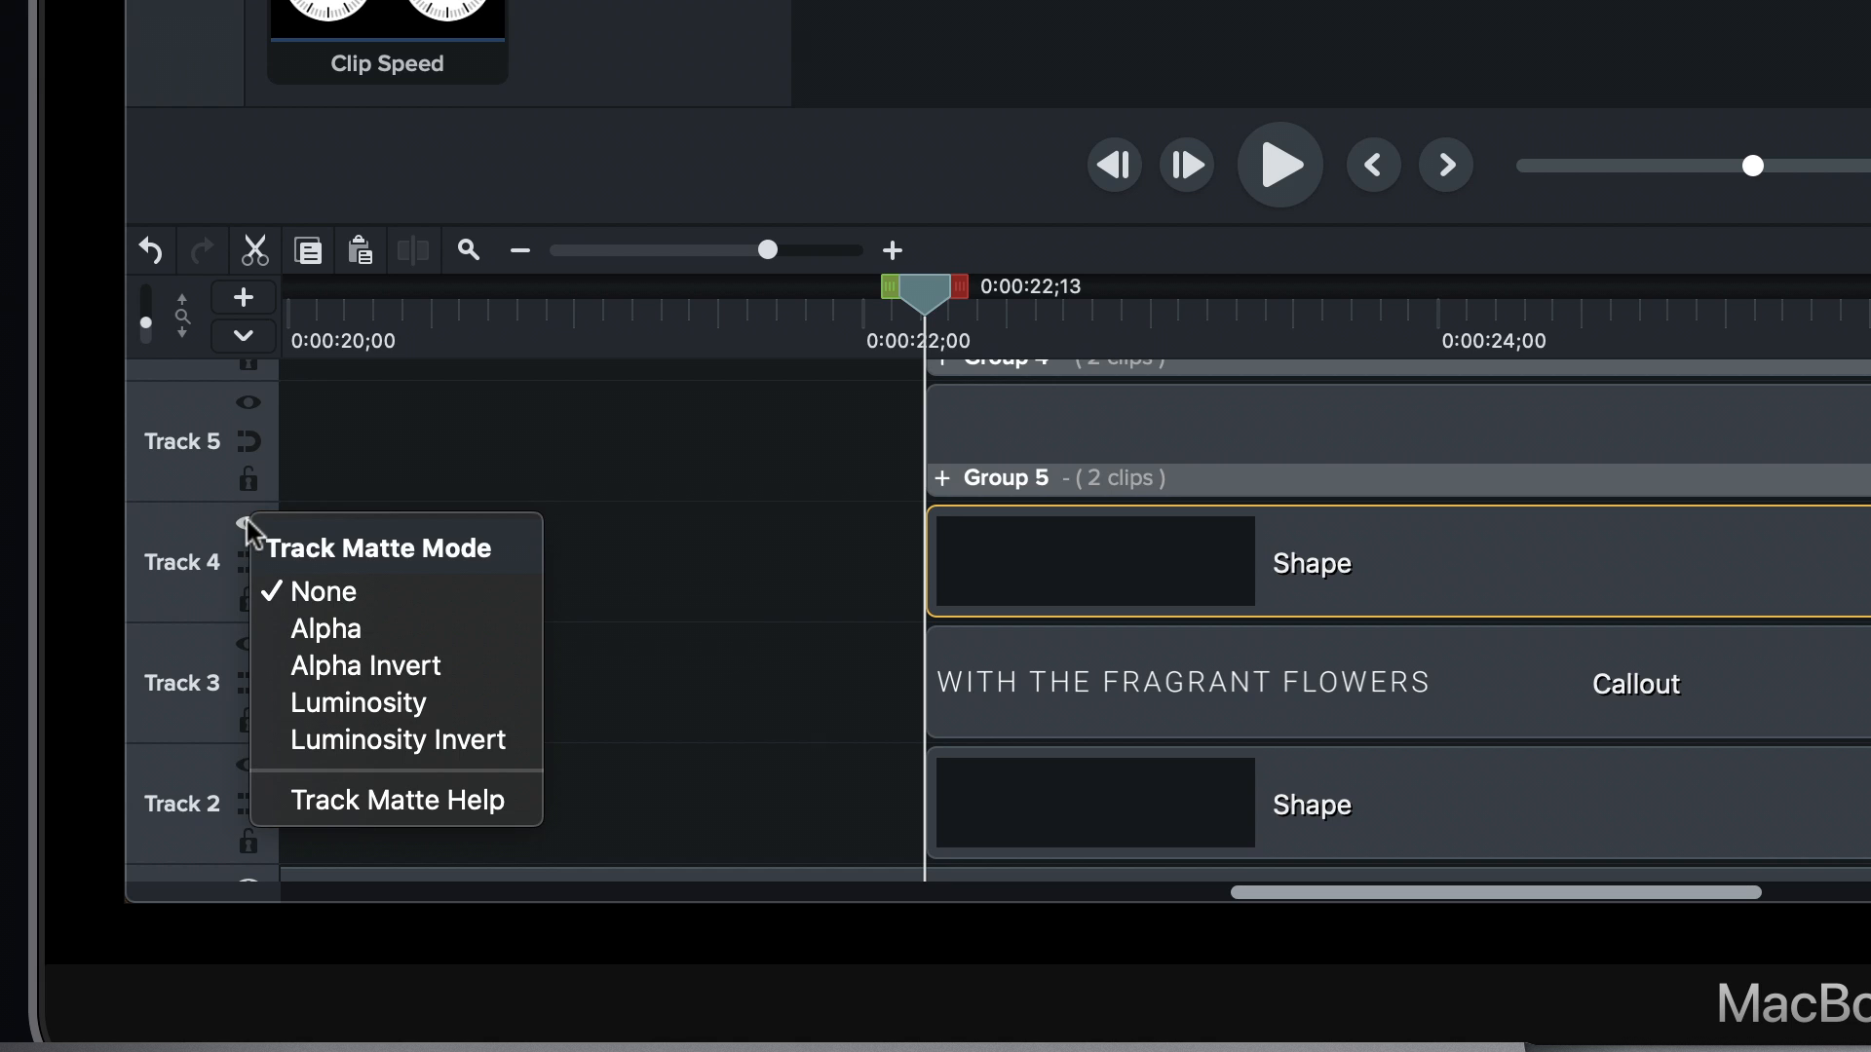
click(319, 638)
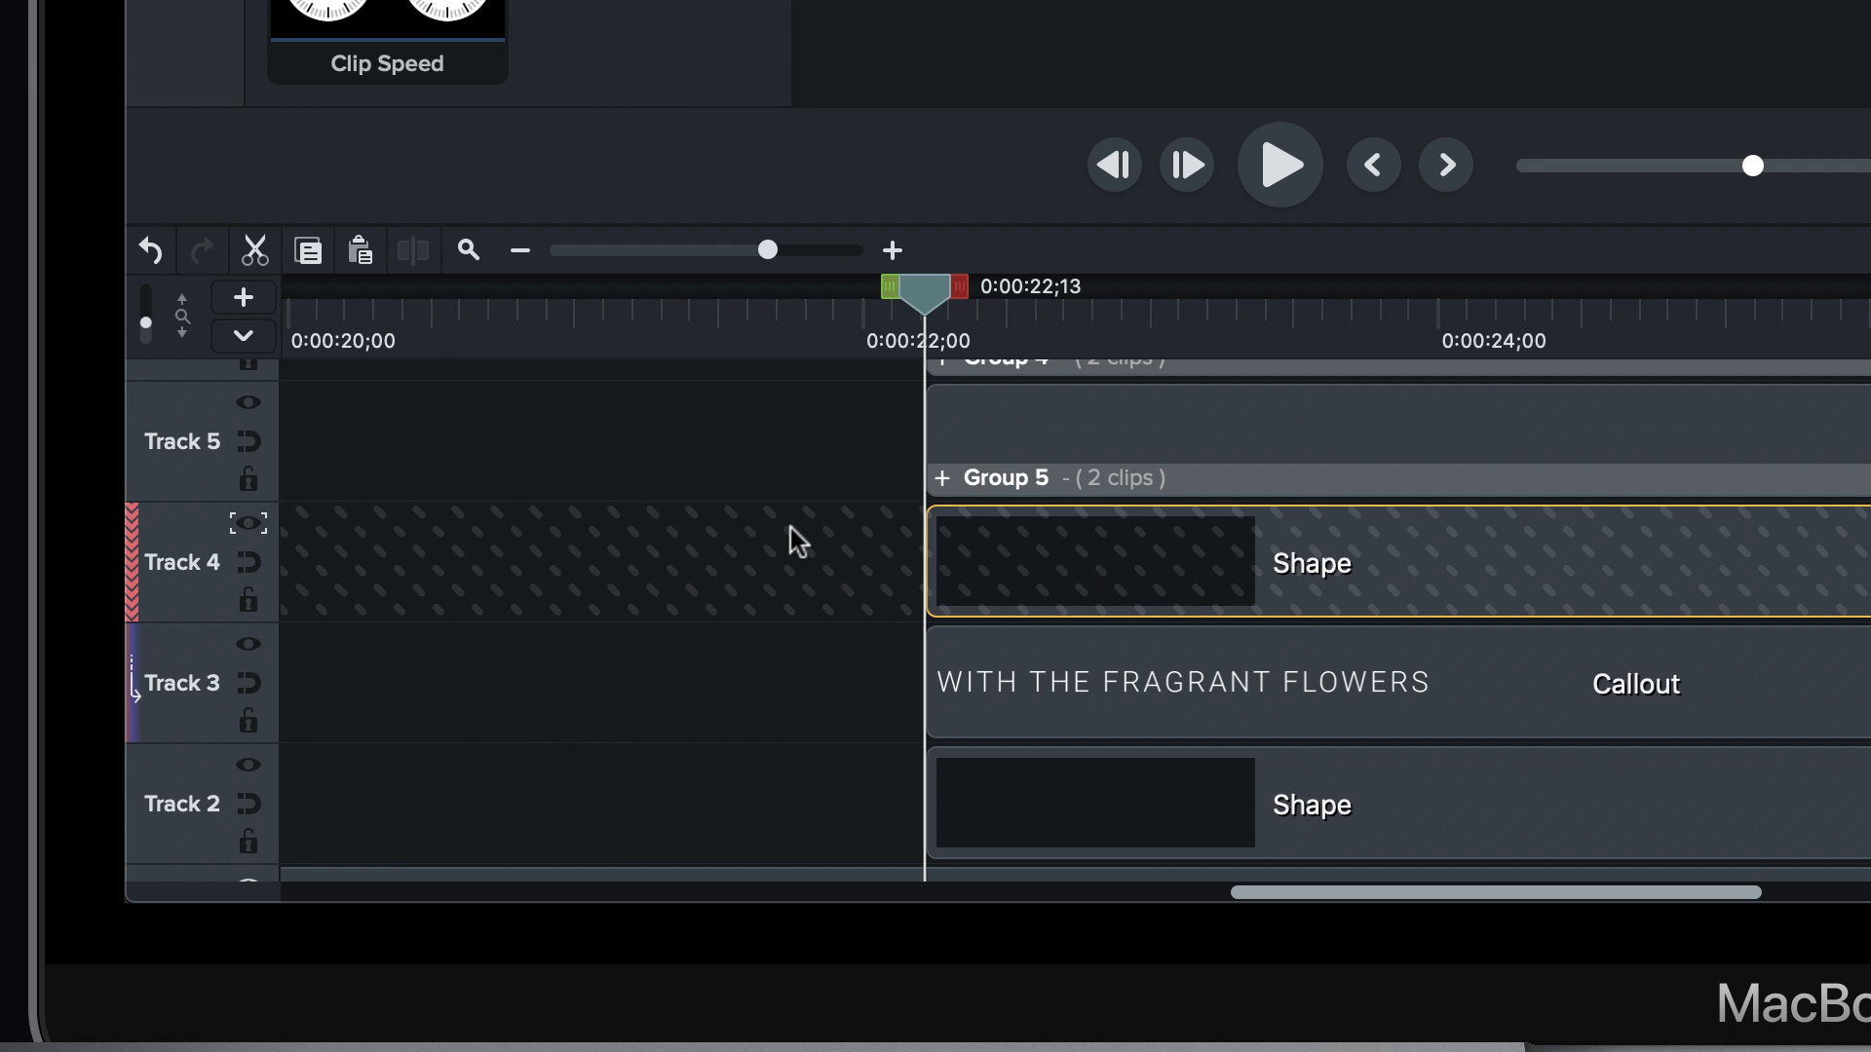
drag(795, 530, 1042, 682)
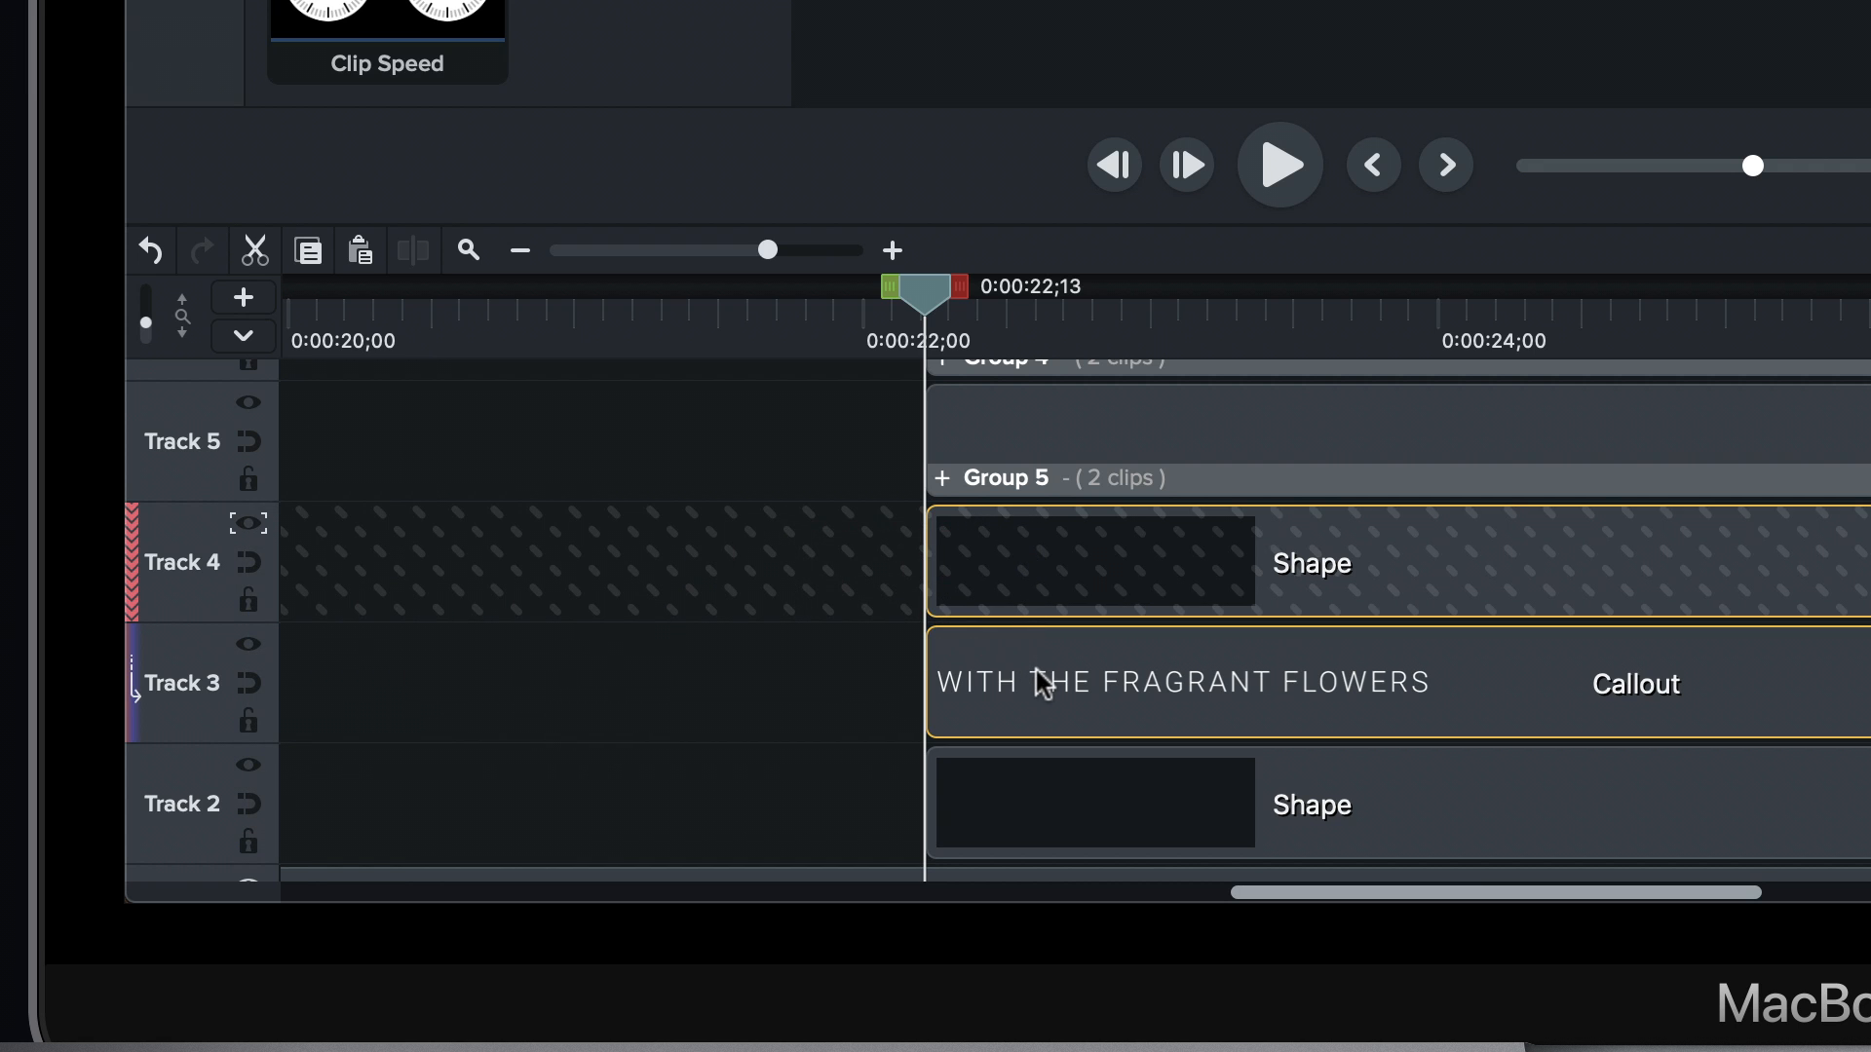
key(super+g)
- Reset Track 4's matte mode to None and open Group 6 for editing
click(252, 527)
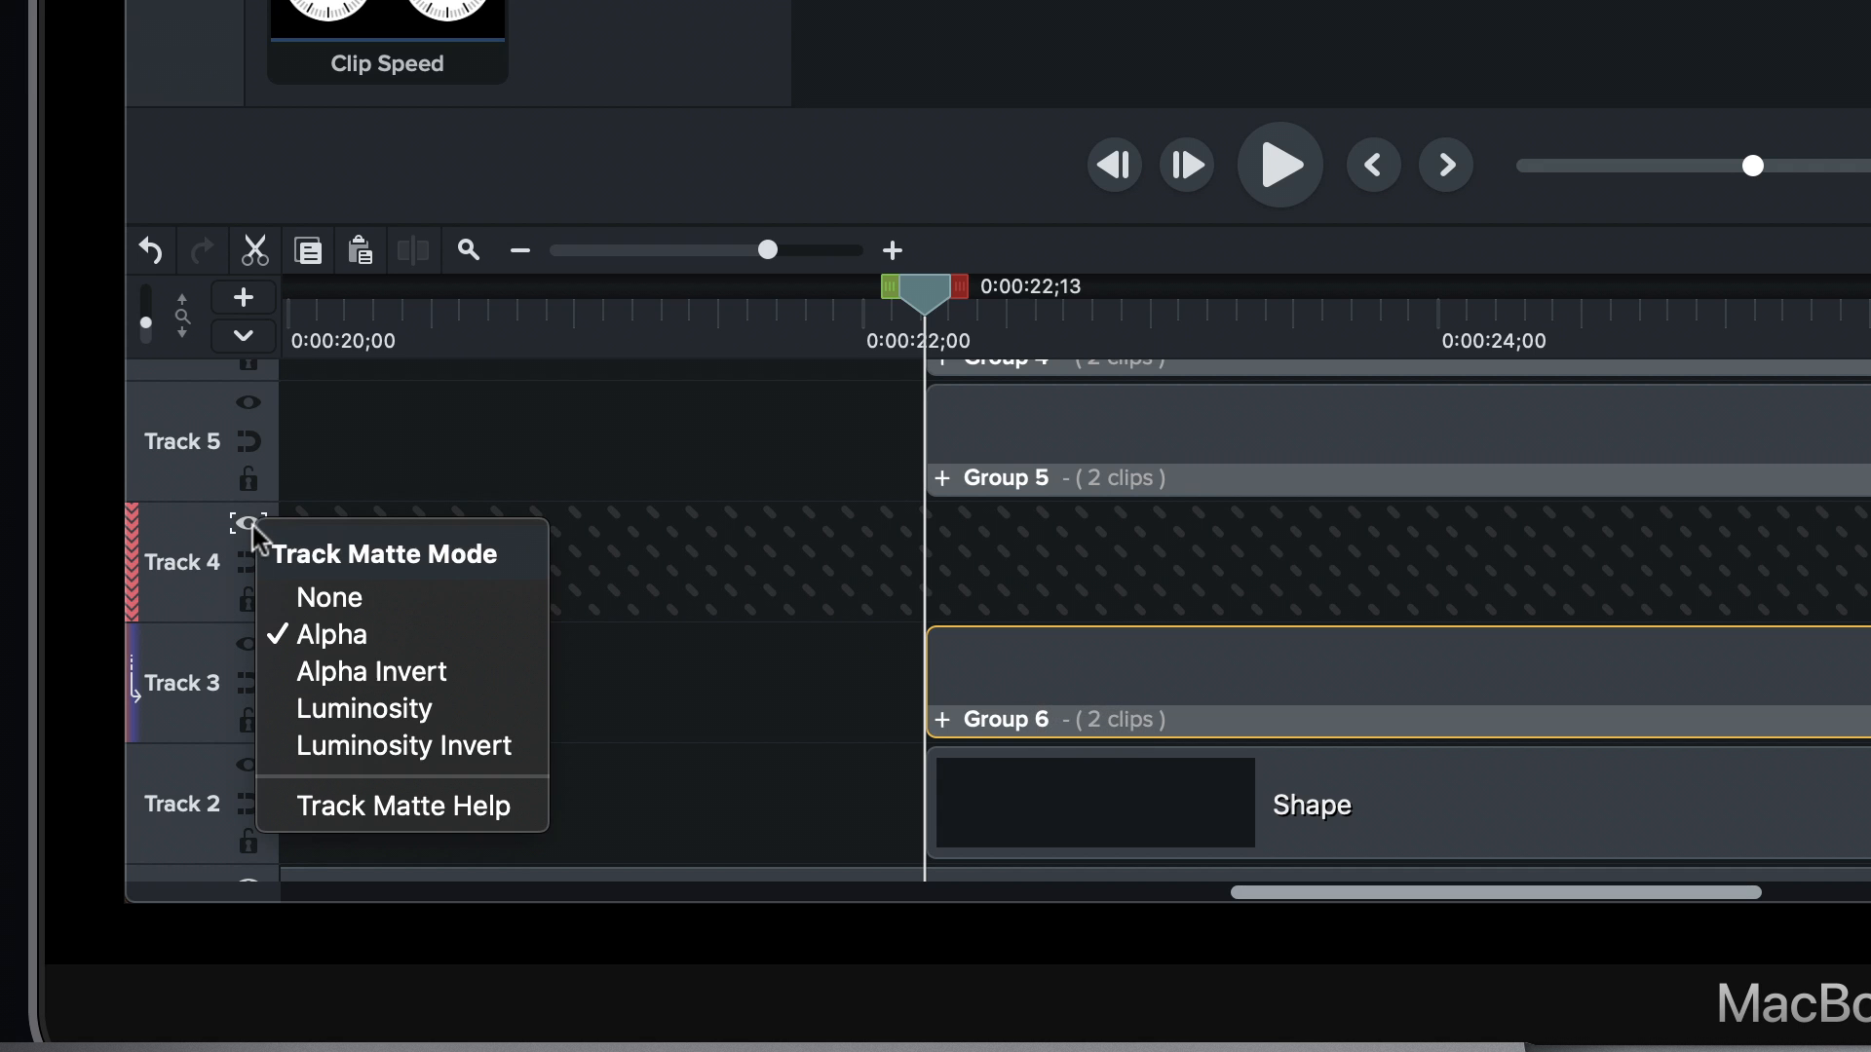
click(348, 601)
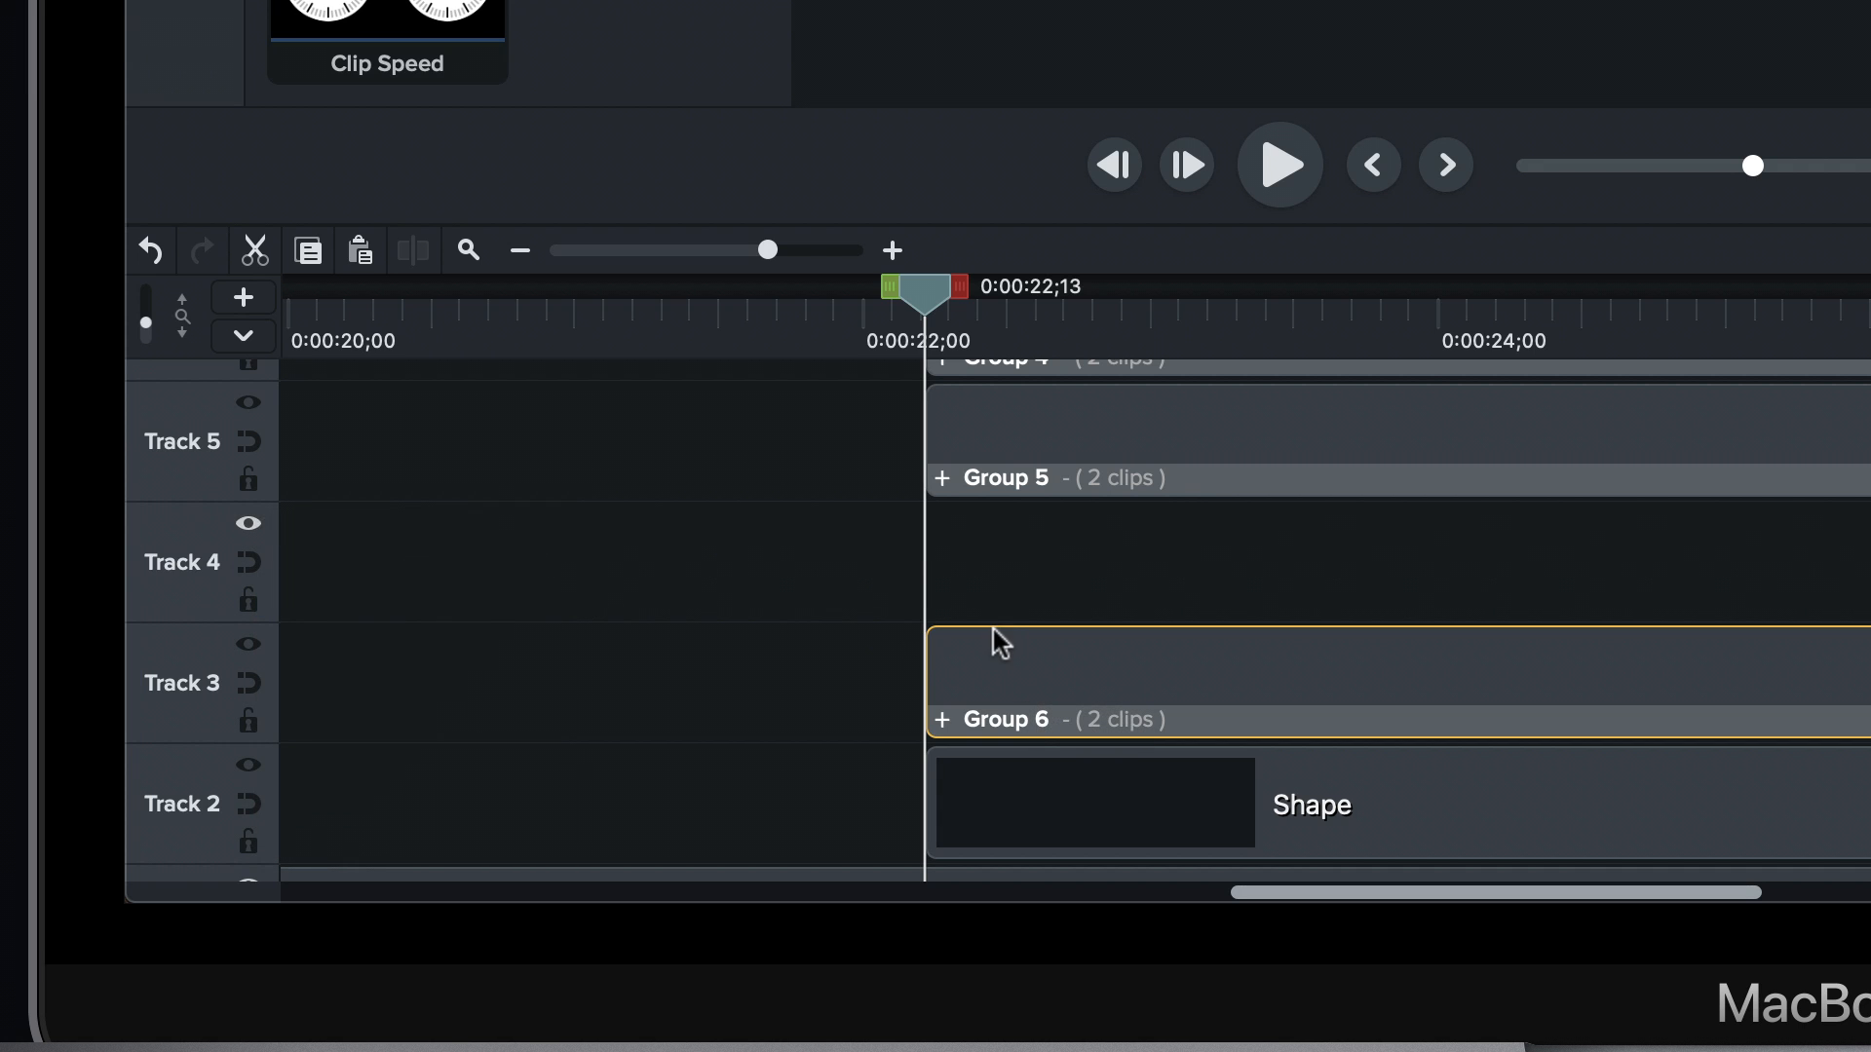
double_click(1039, 723)
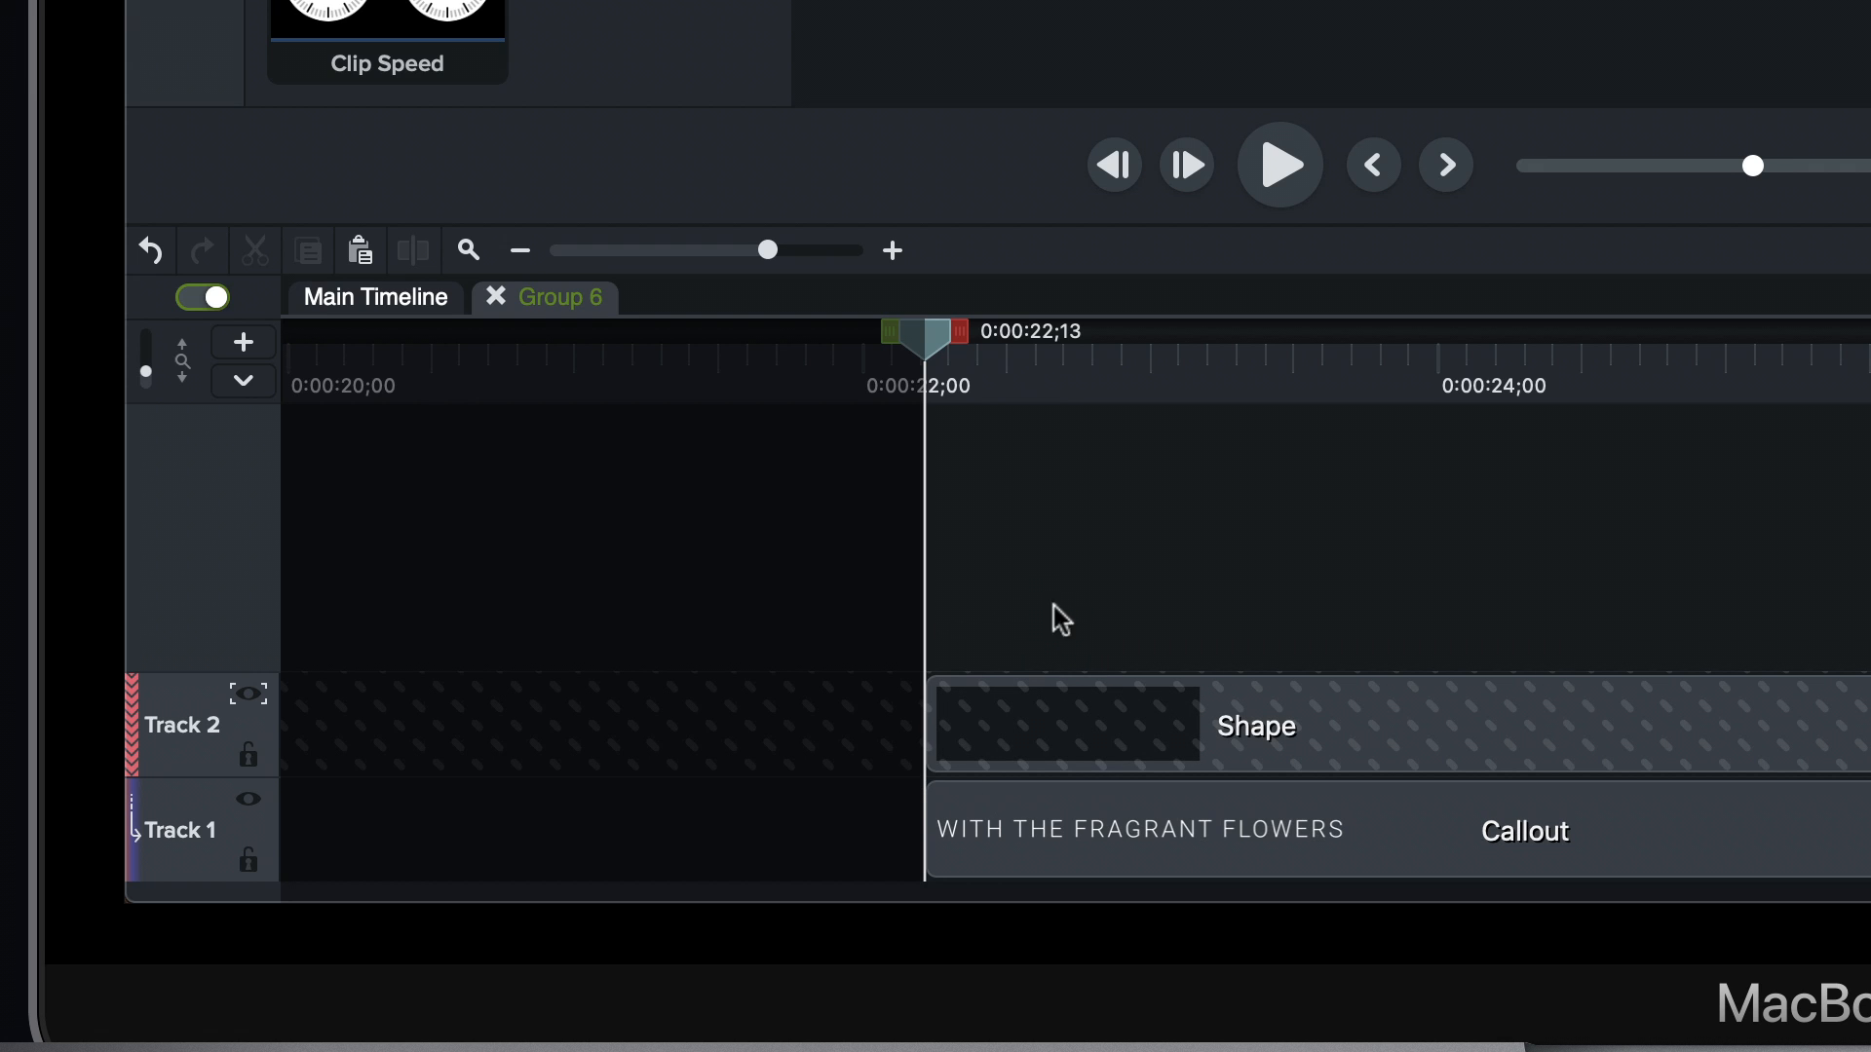
scroll(998, 592, down, 1)
scroll(998, 593, left, 1)
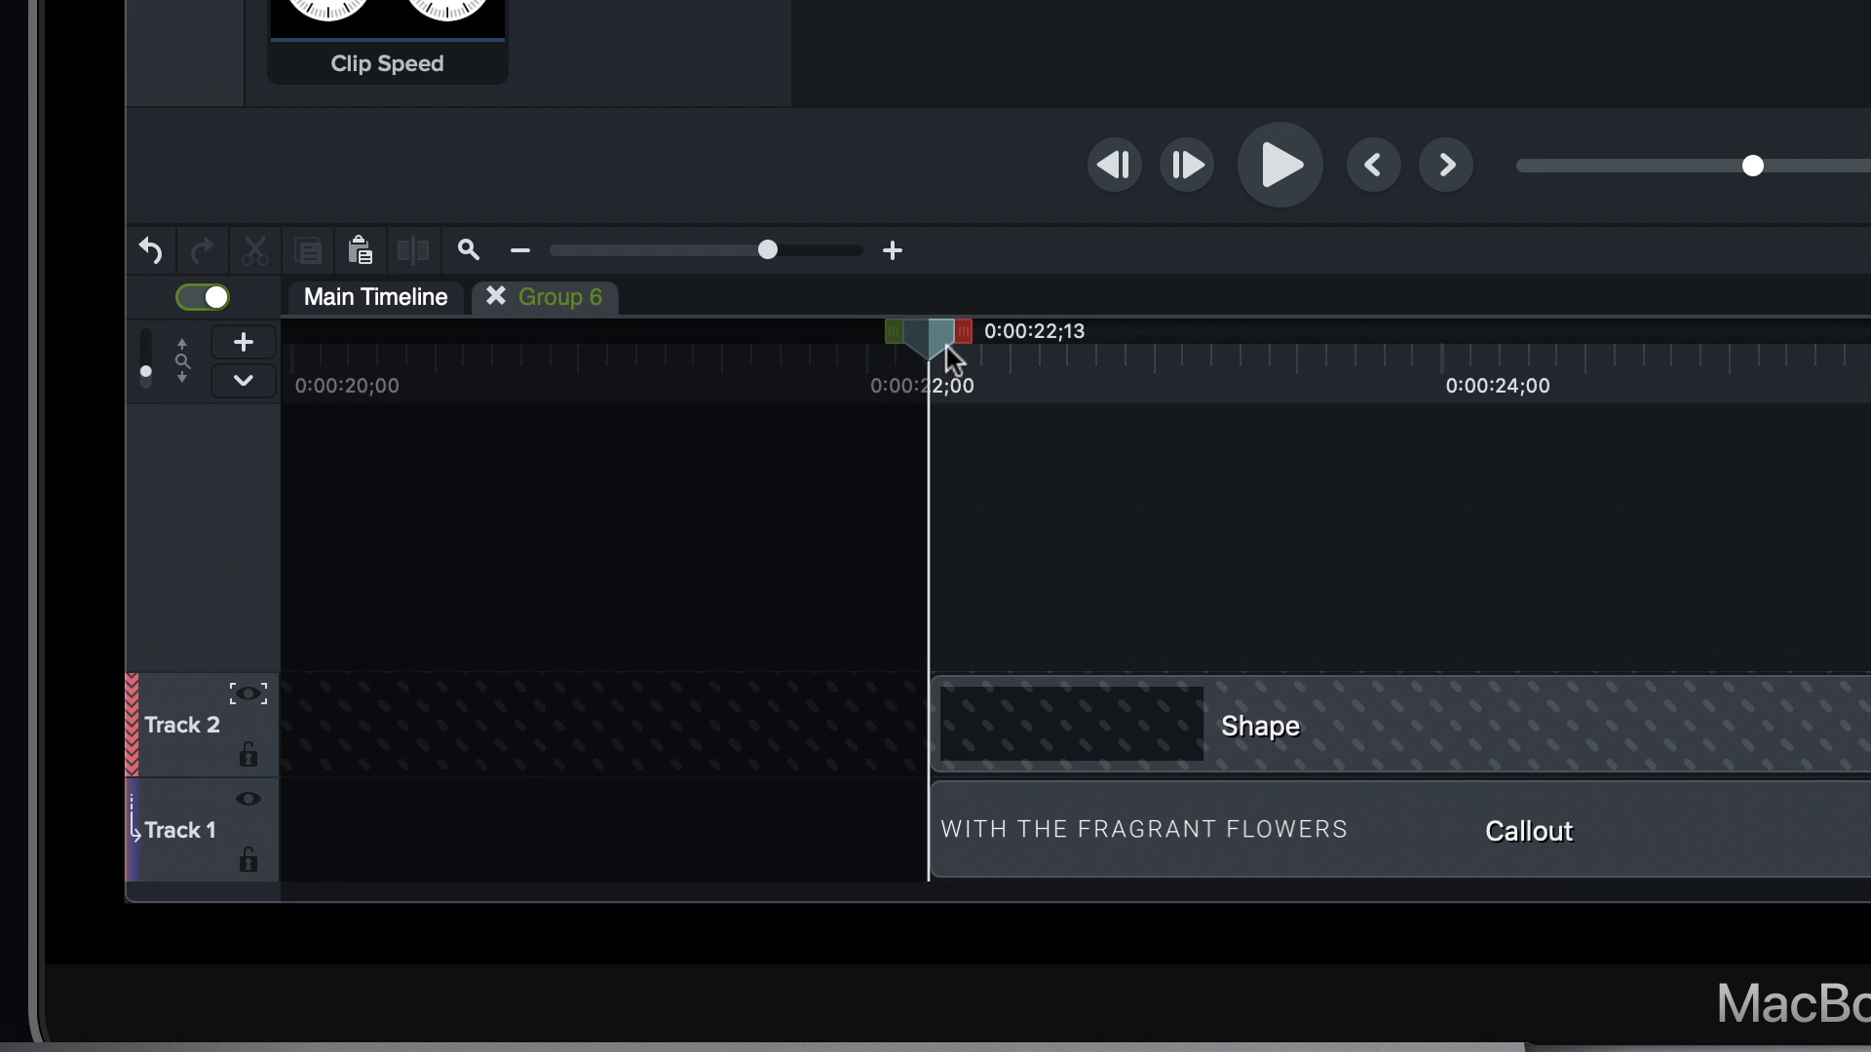
- Add an animation to the "WITH THE FRAGRANT FLOWERS" callout in Group 6, start it around 0:00:22;39, and preview its timing
drag(950, 349, 1079, 368)
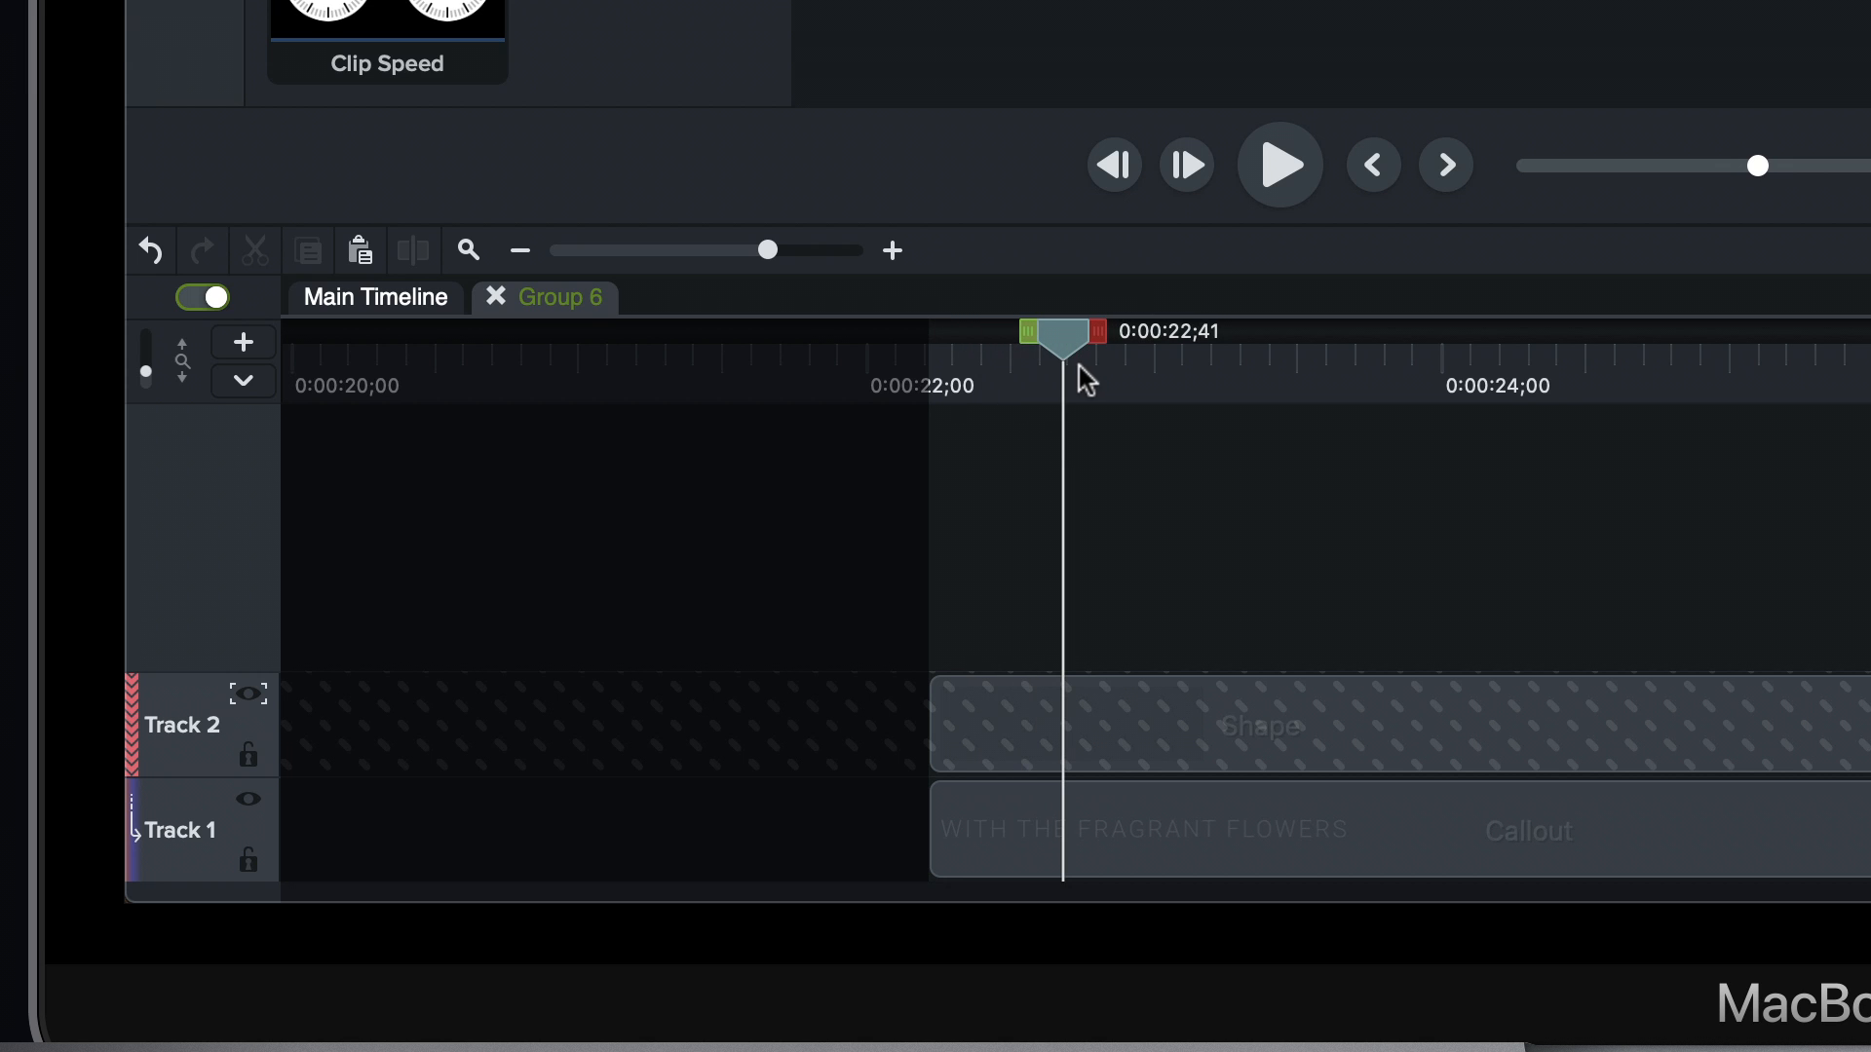
click(1072, 803)
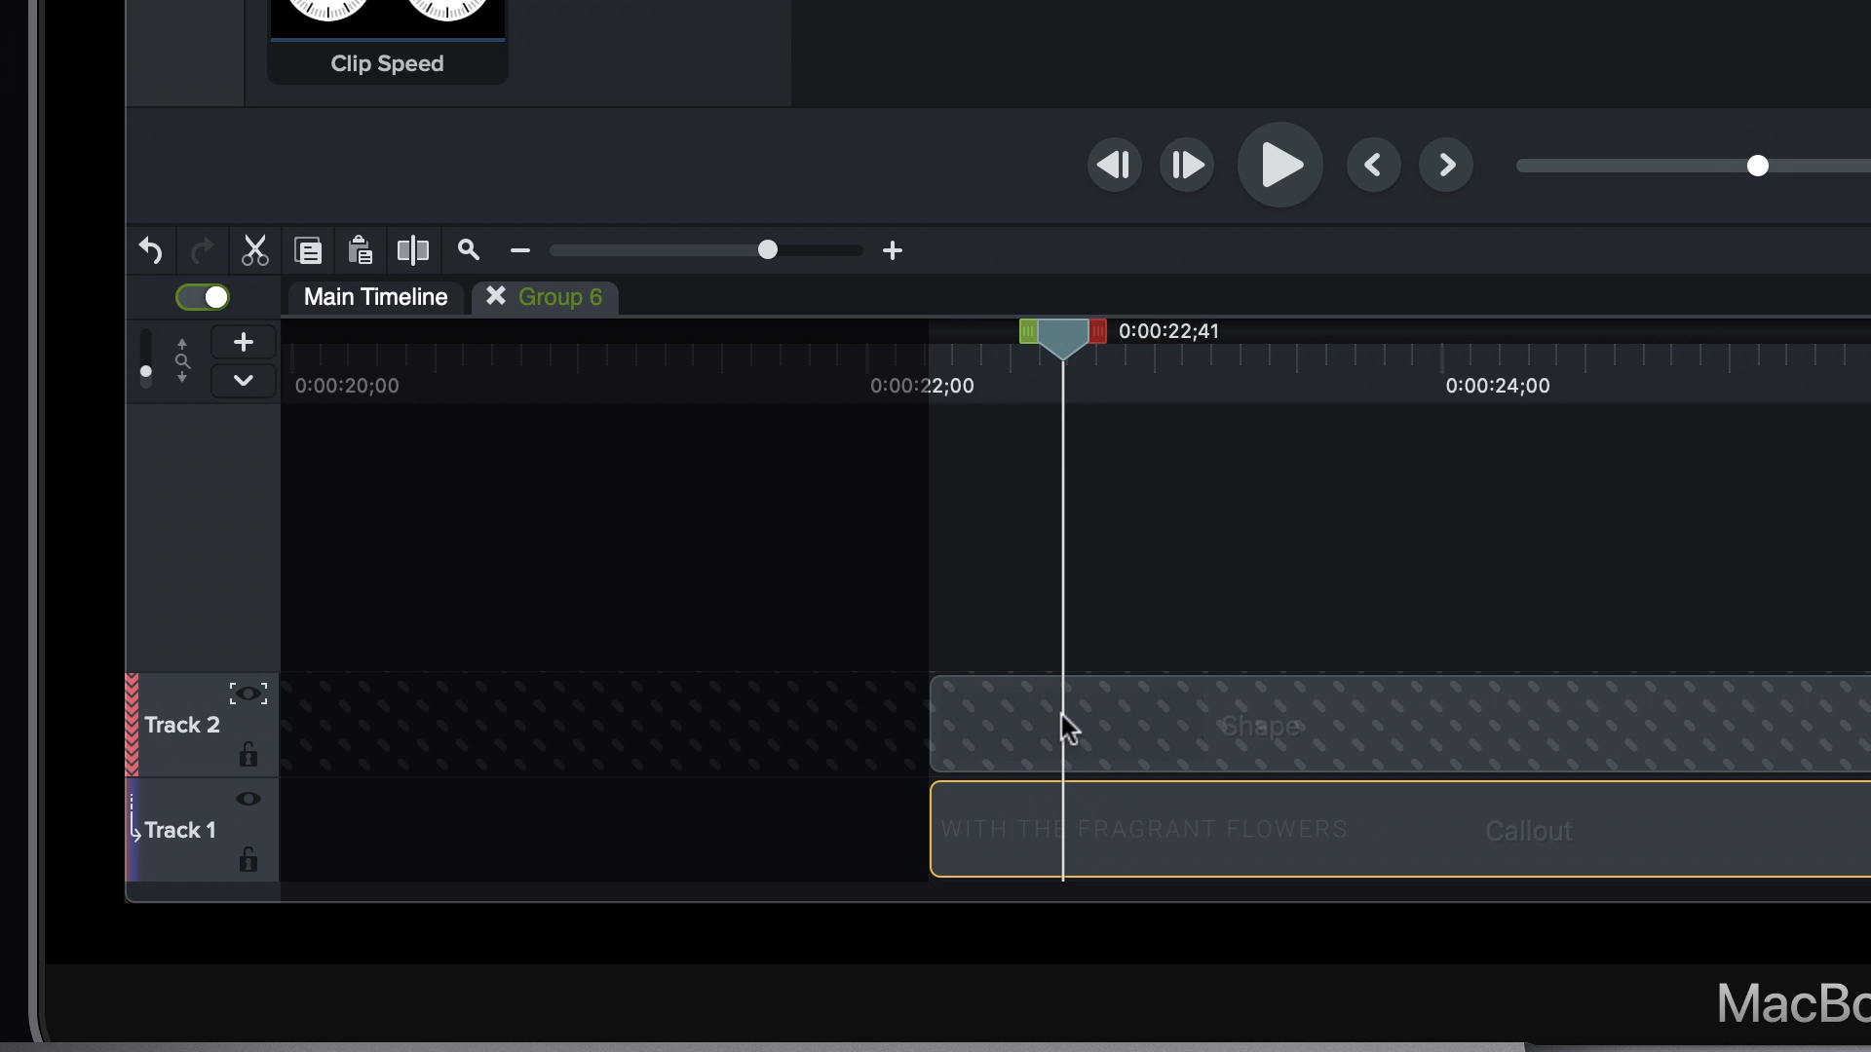
key(shift+a)
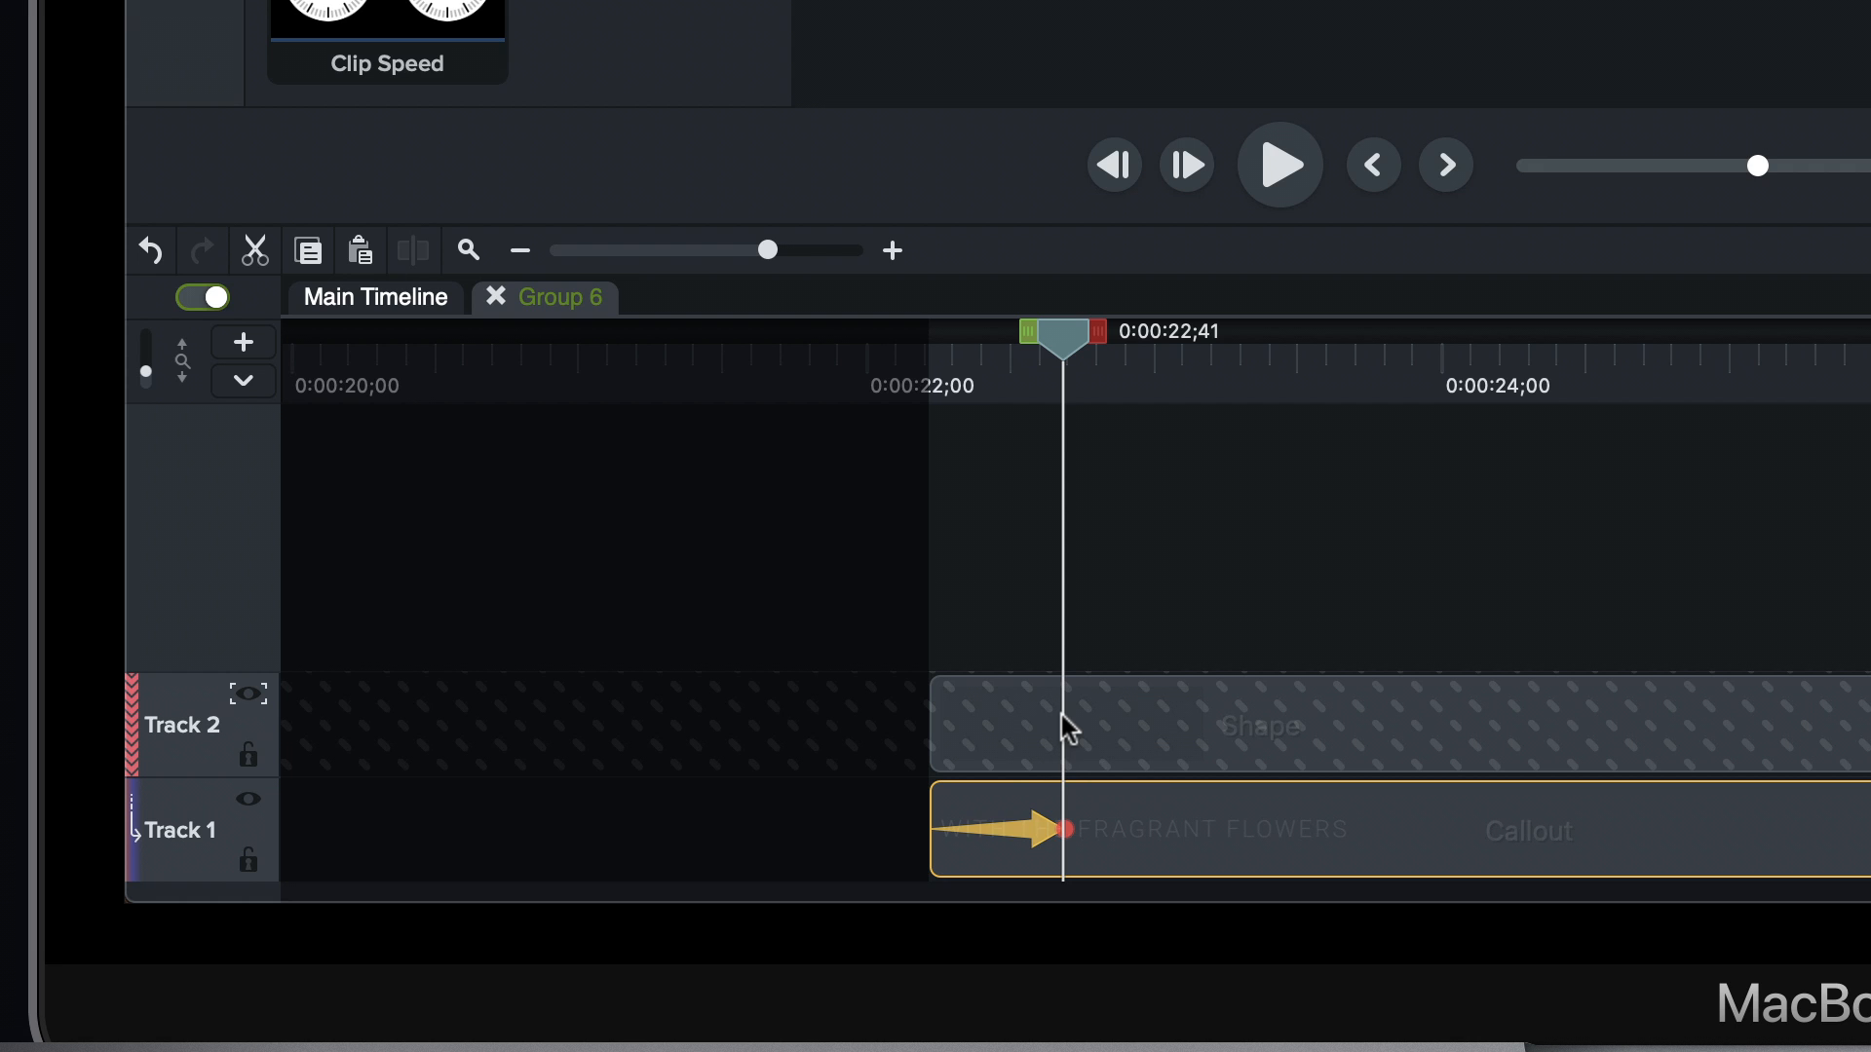
drag(1003, 827, 1143, 826)
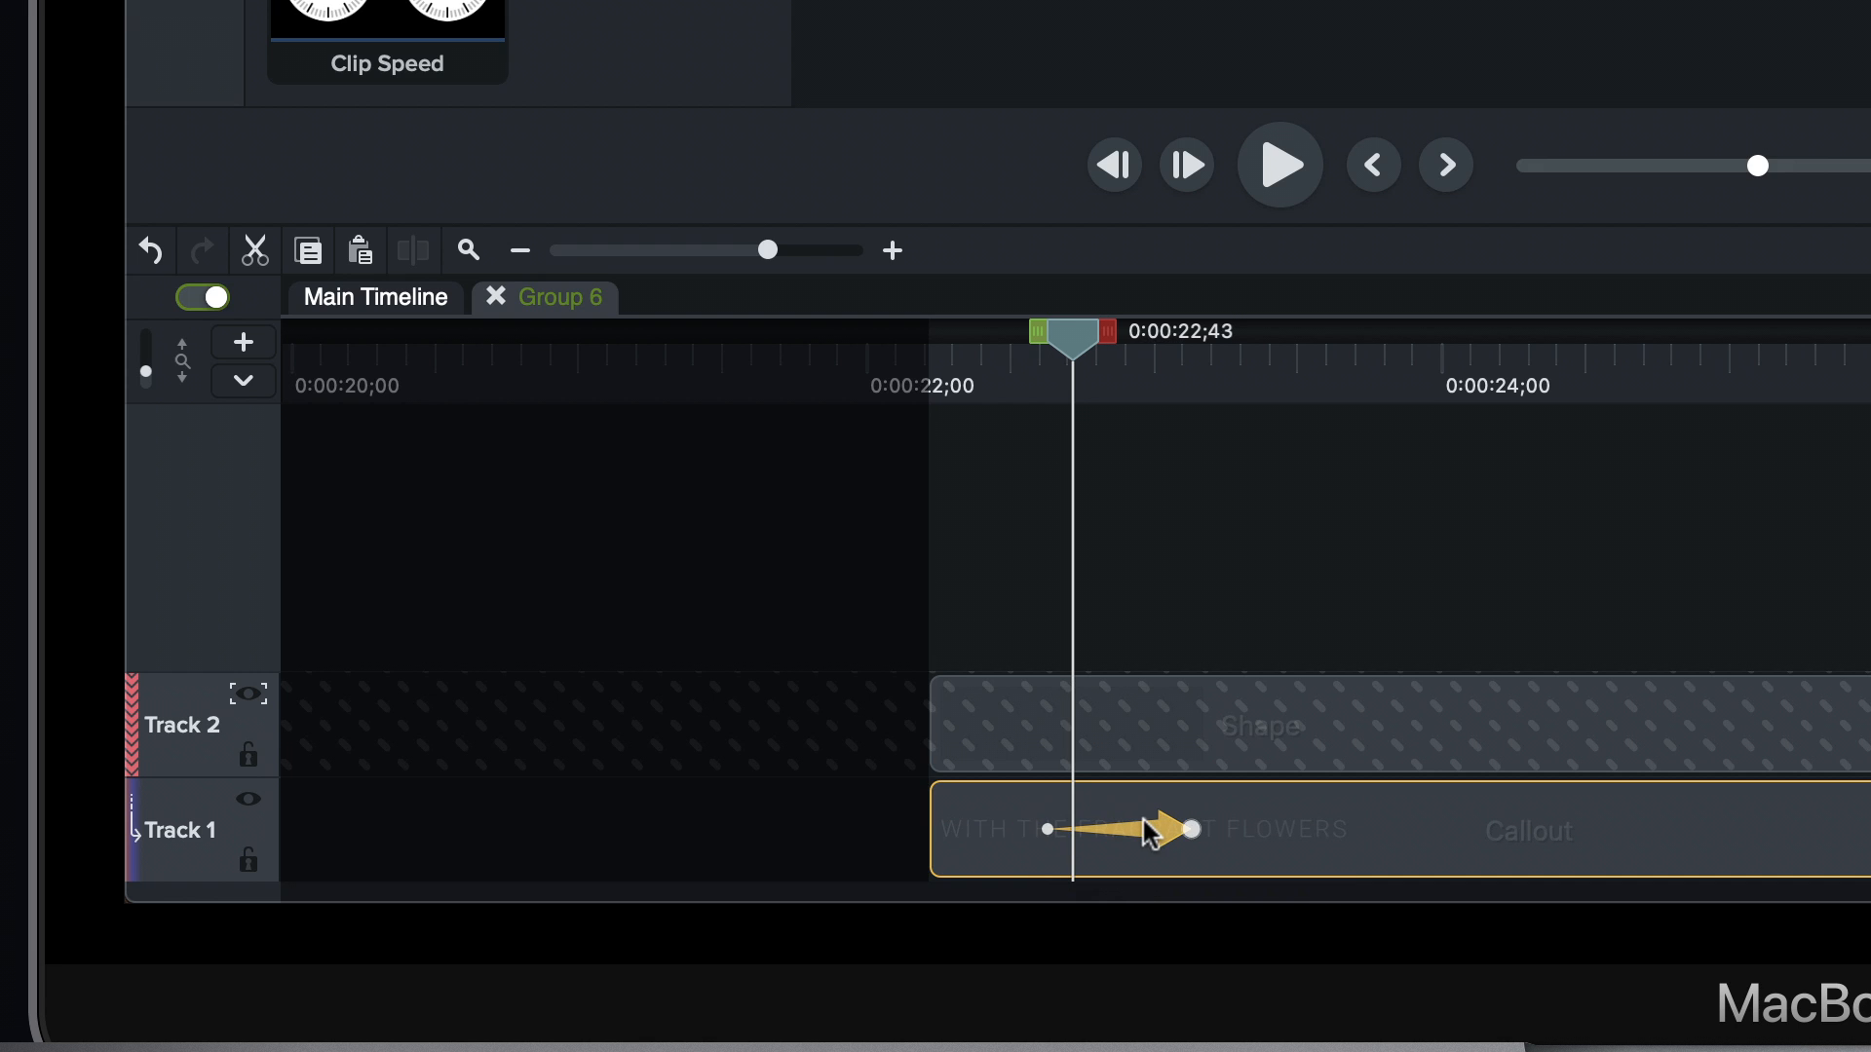
drag(1069, 346, 994, 350)
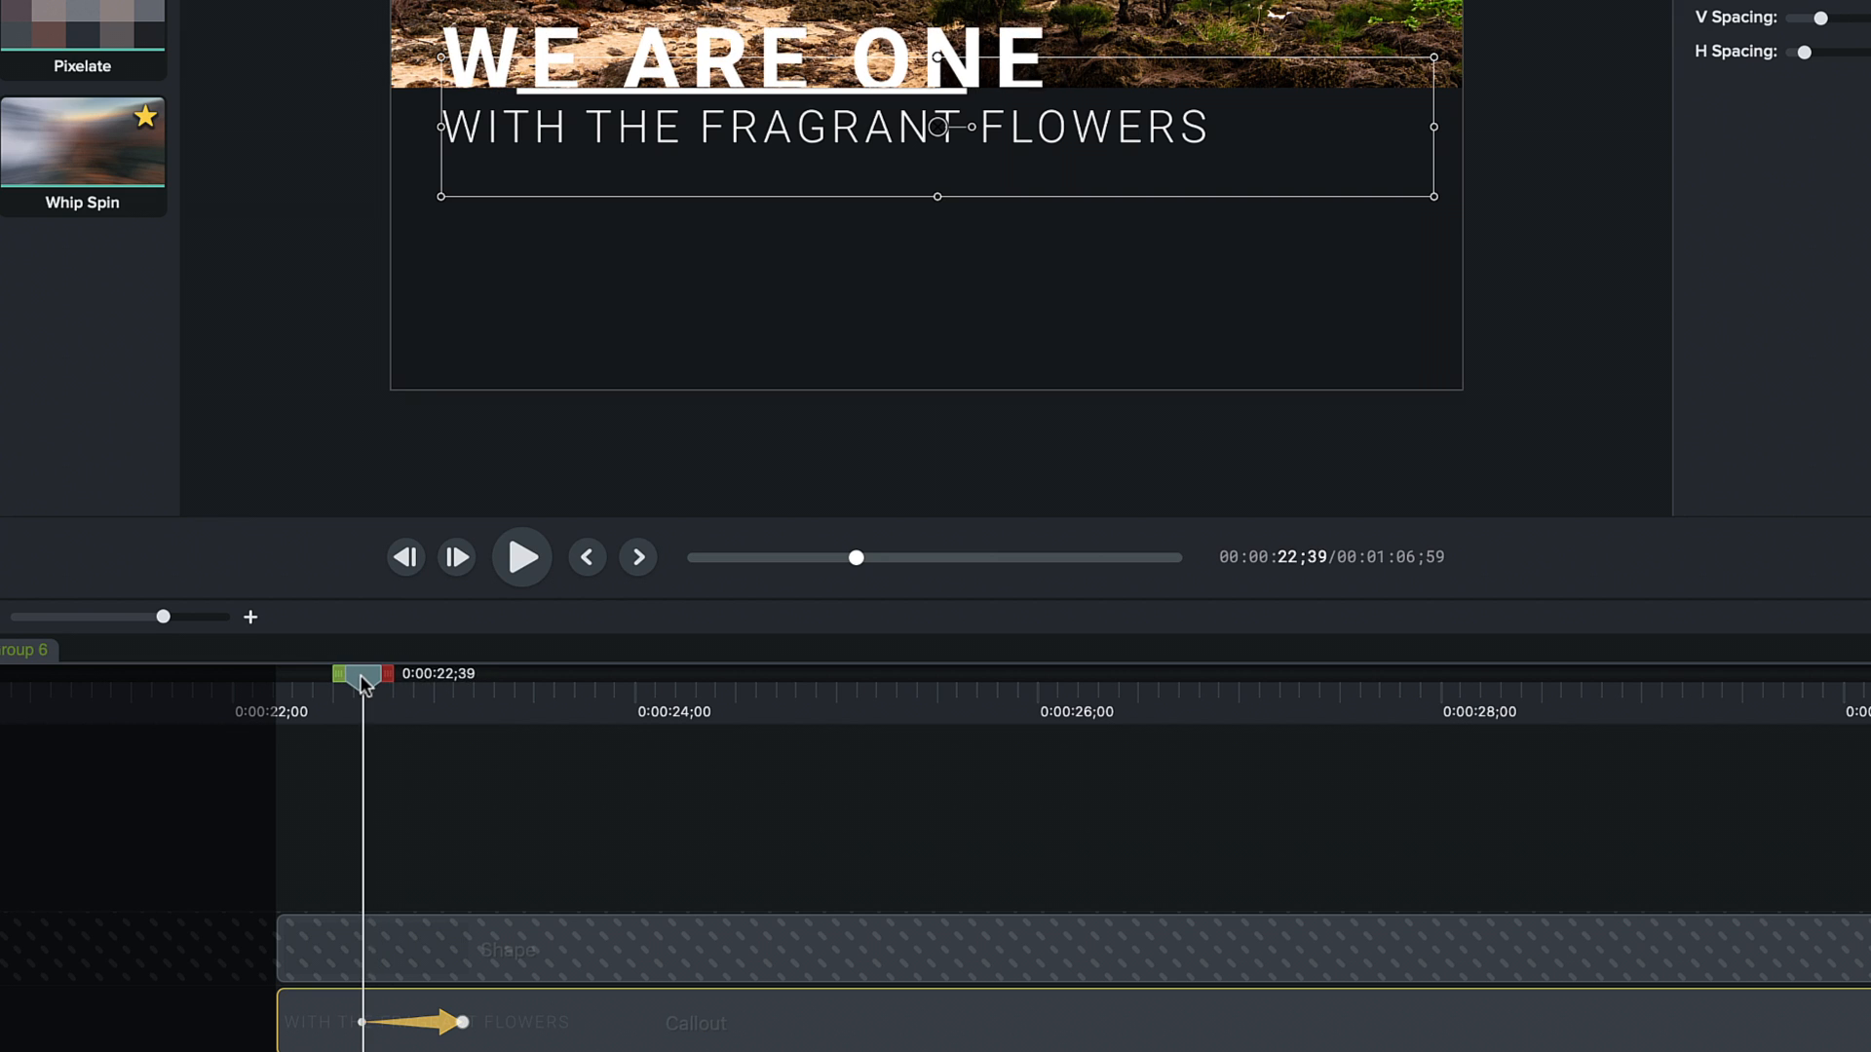
drag(322, 685, 381, 687)
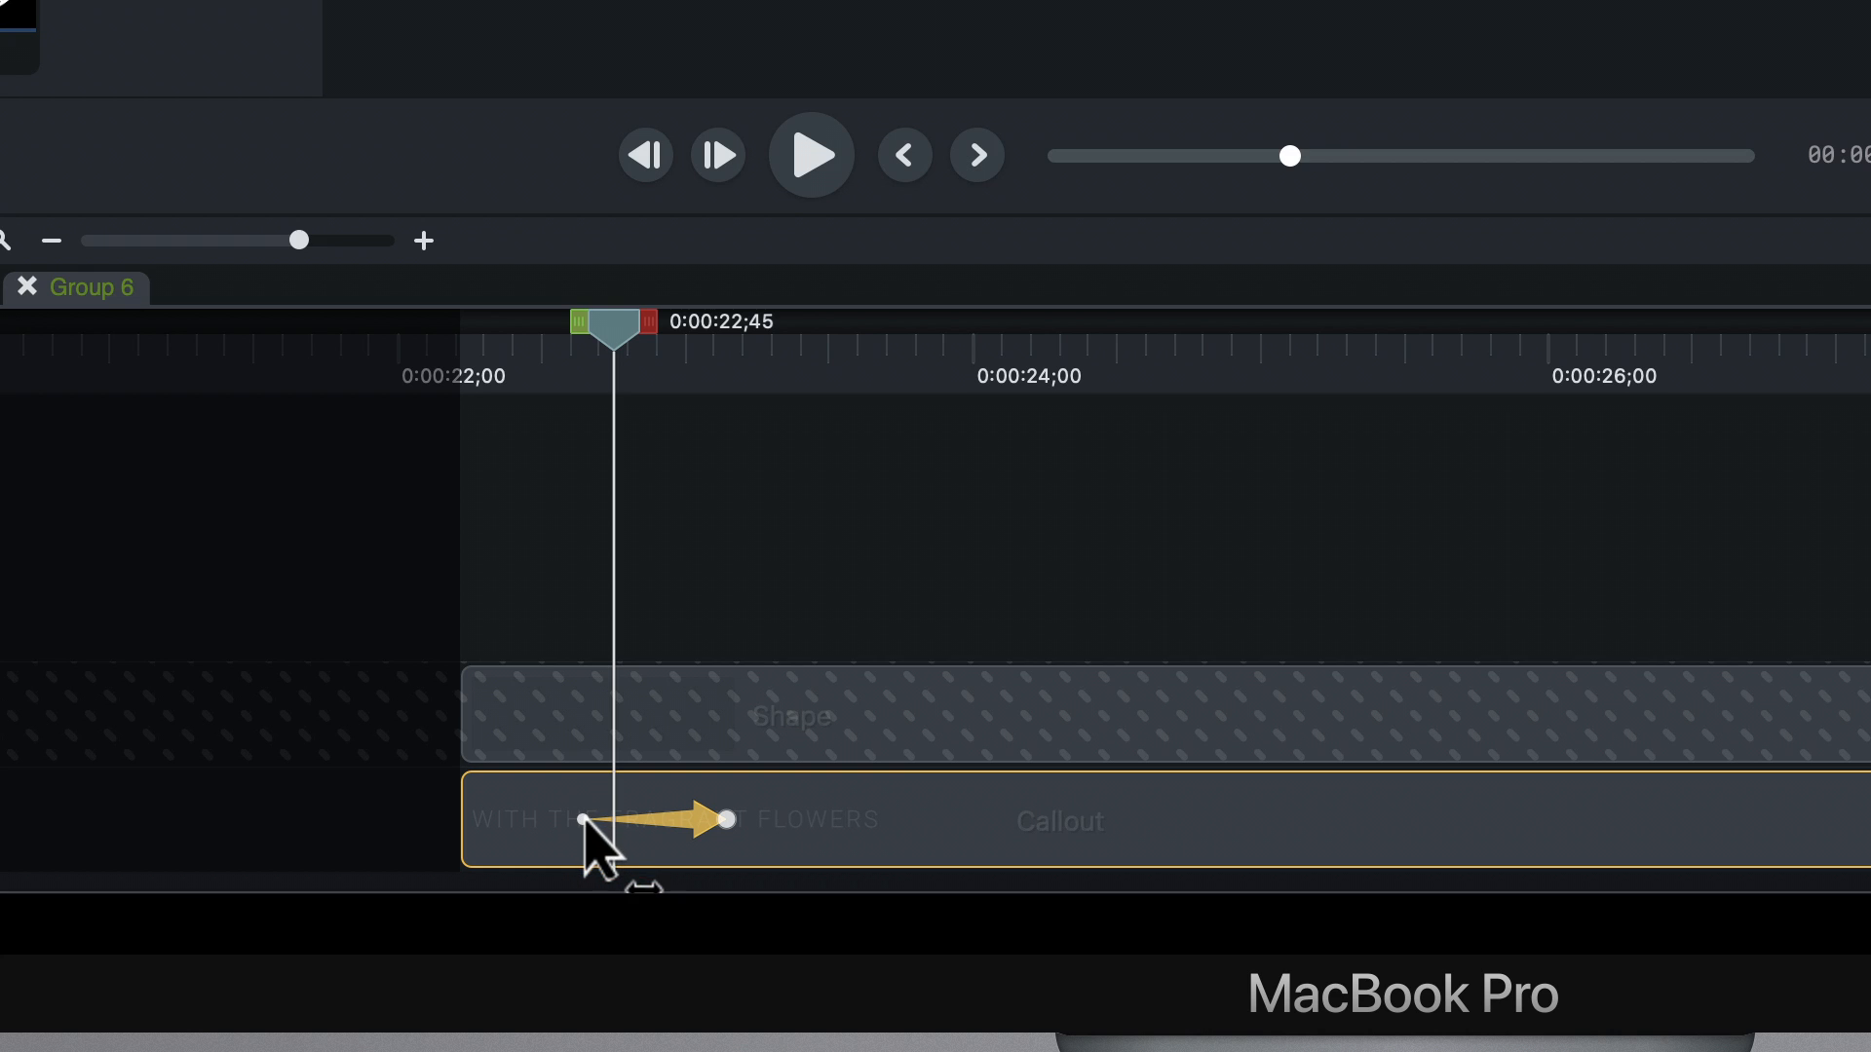
- Shift the "WITH THE FRAGRANT FLOWERS" callout's animation so that it starts at 0:00:22;43
click(585, 823)
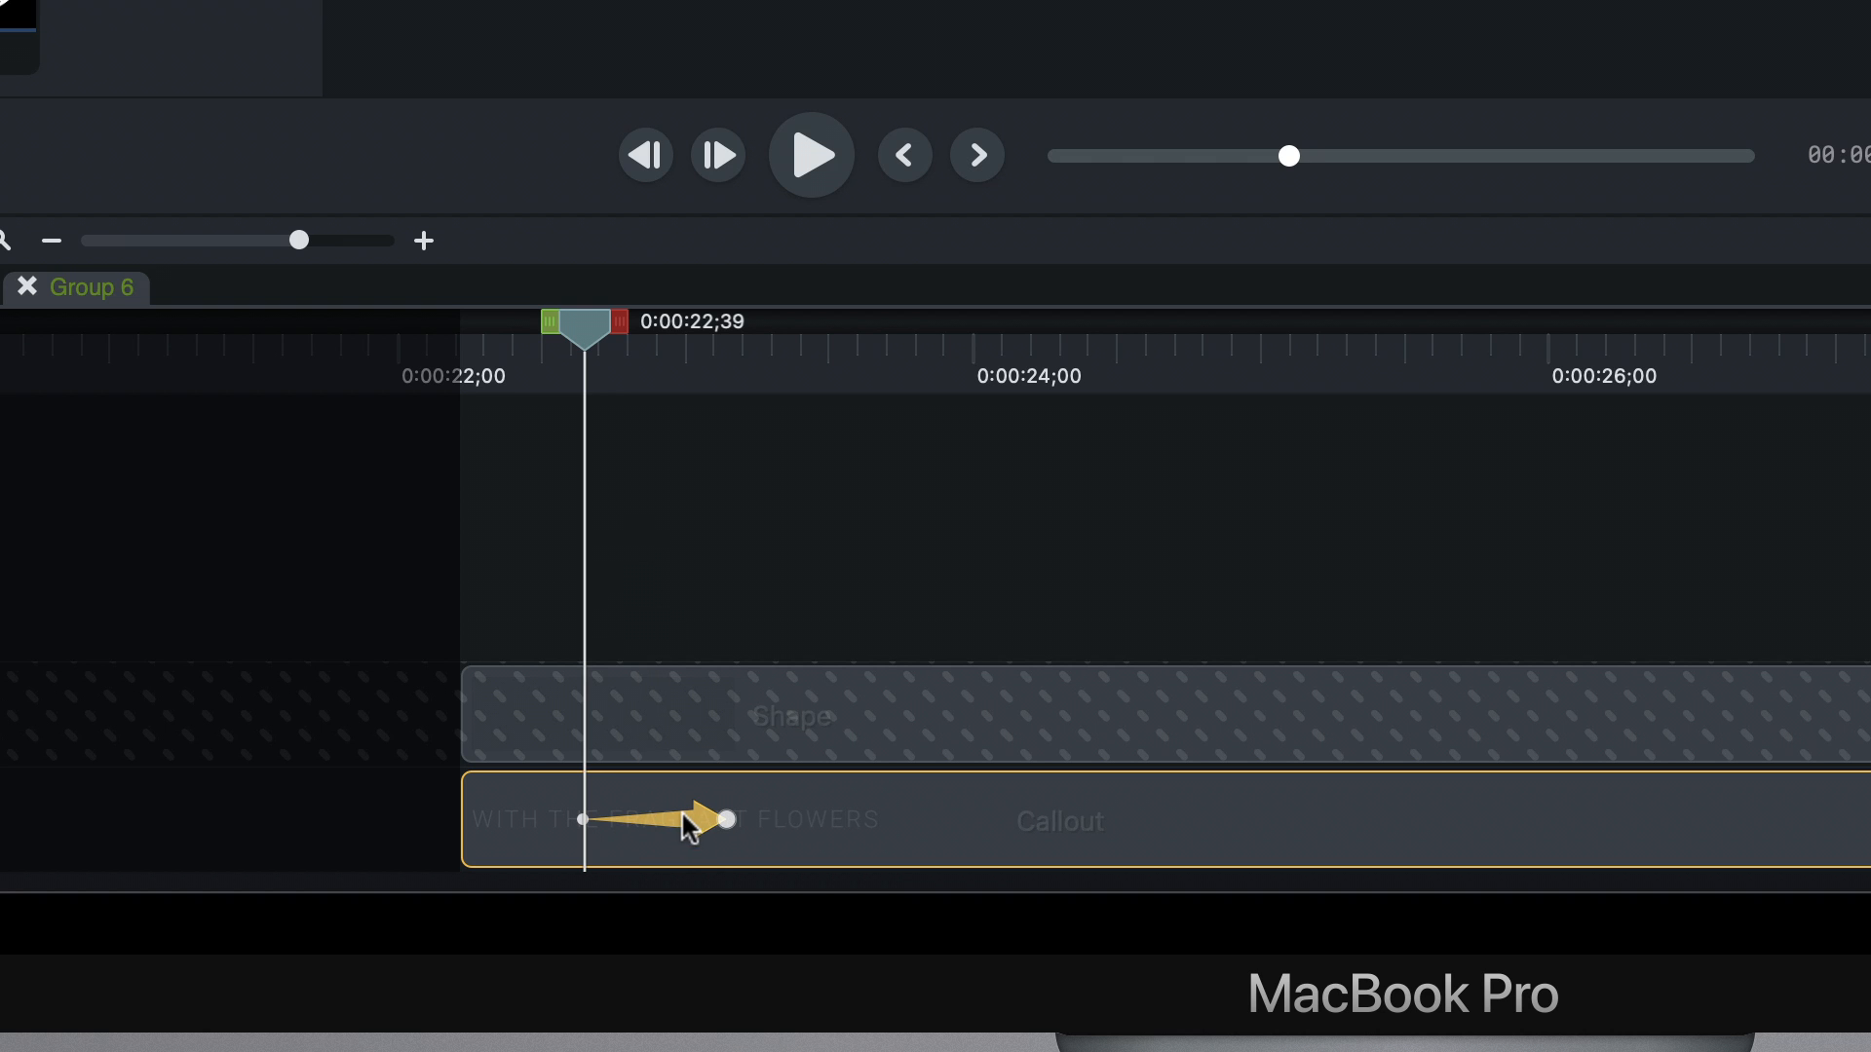
drag(682, 812, 717, 813)
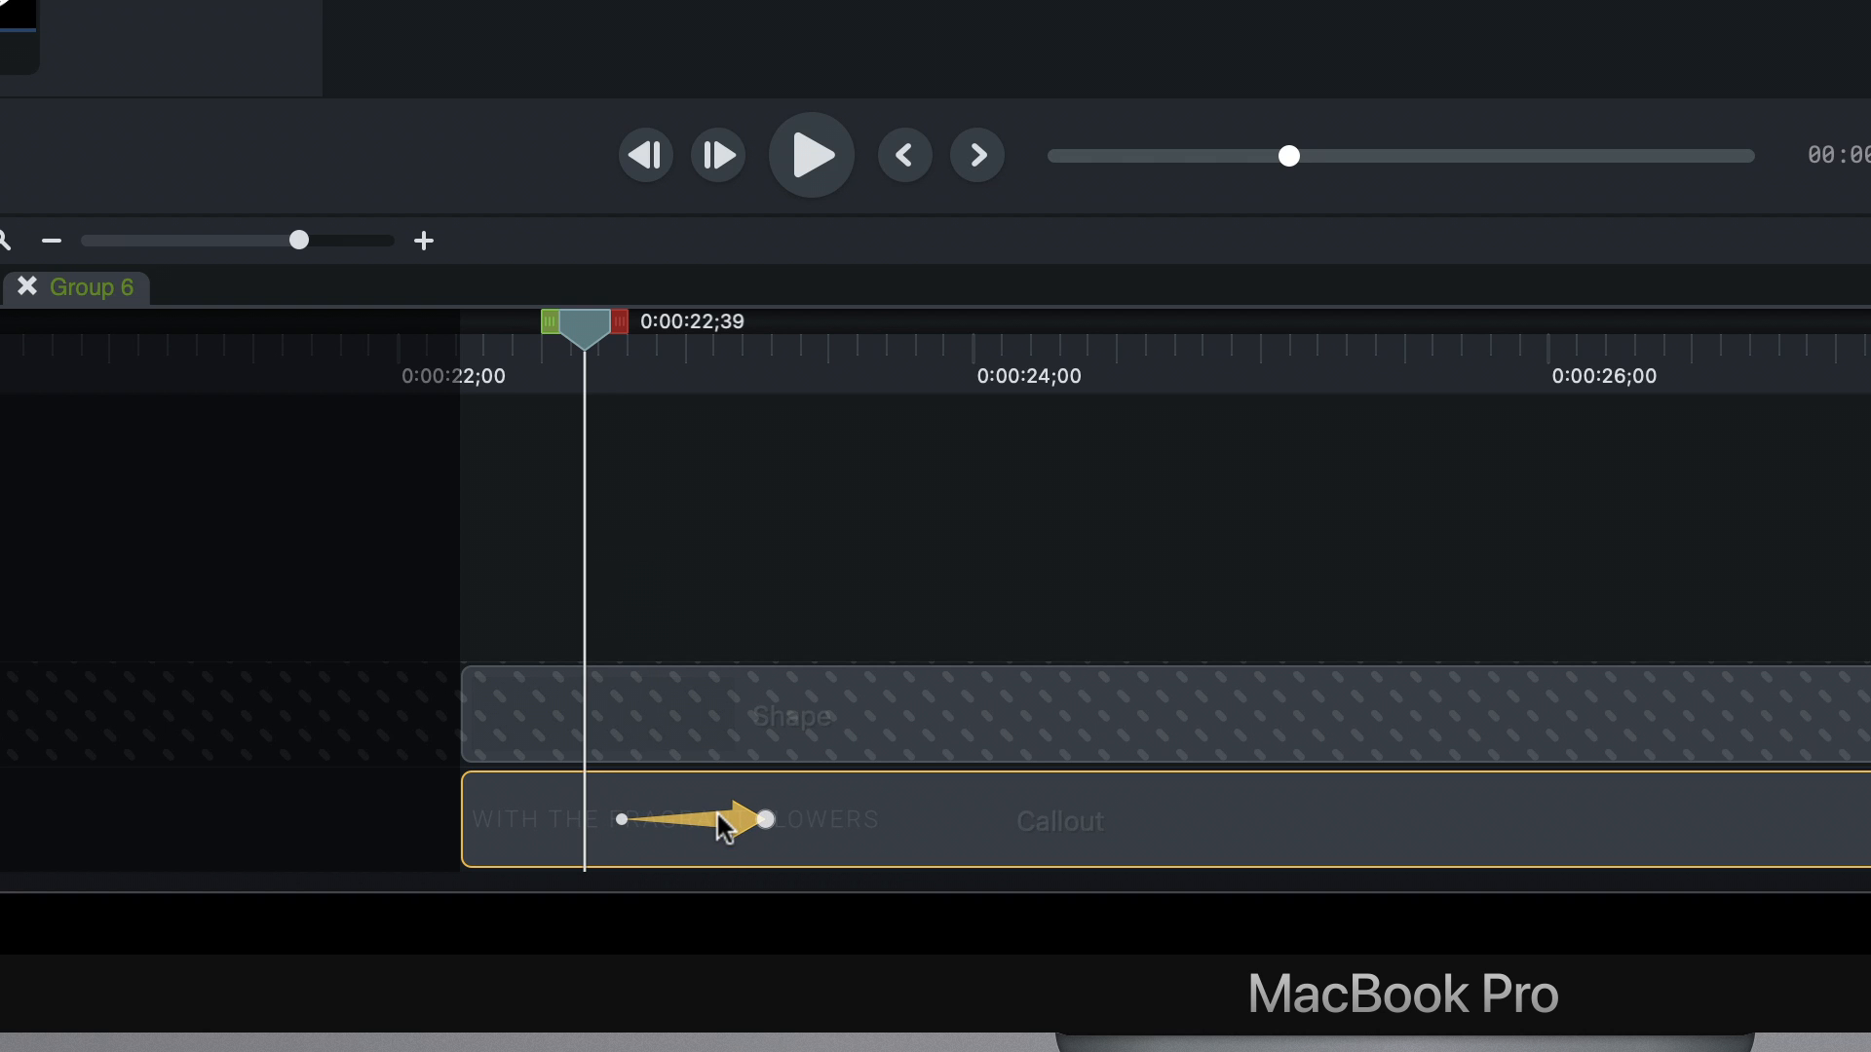
click(622, 821)
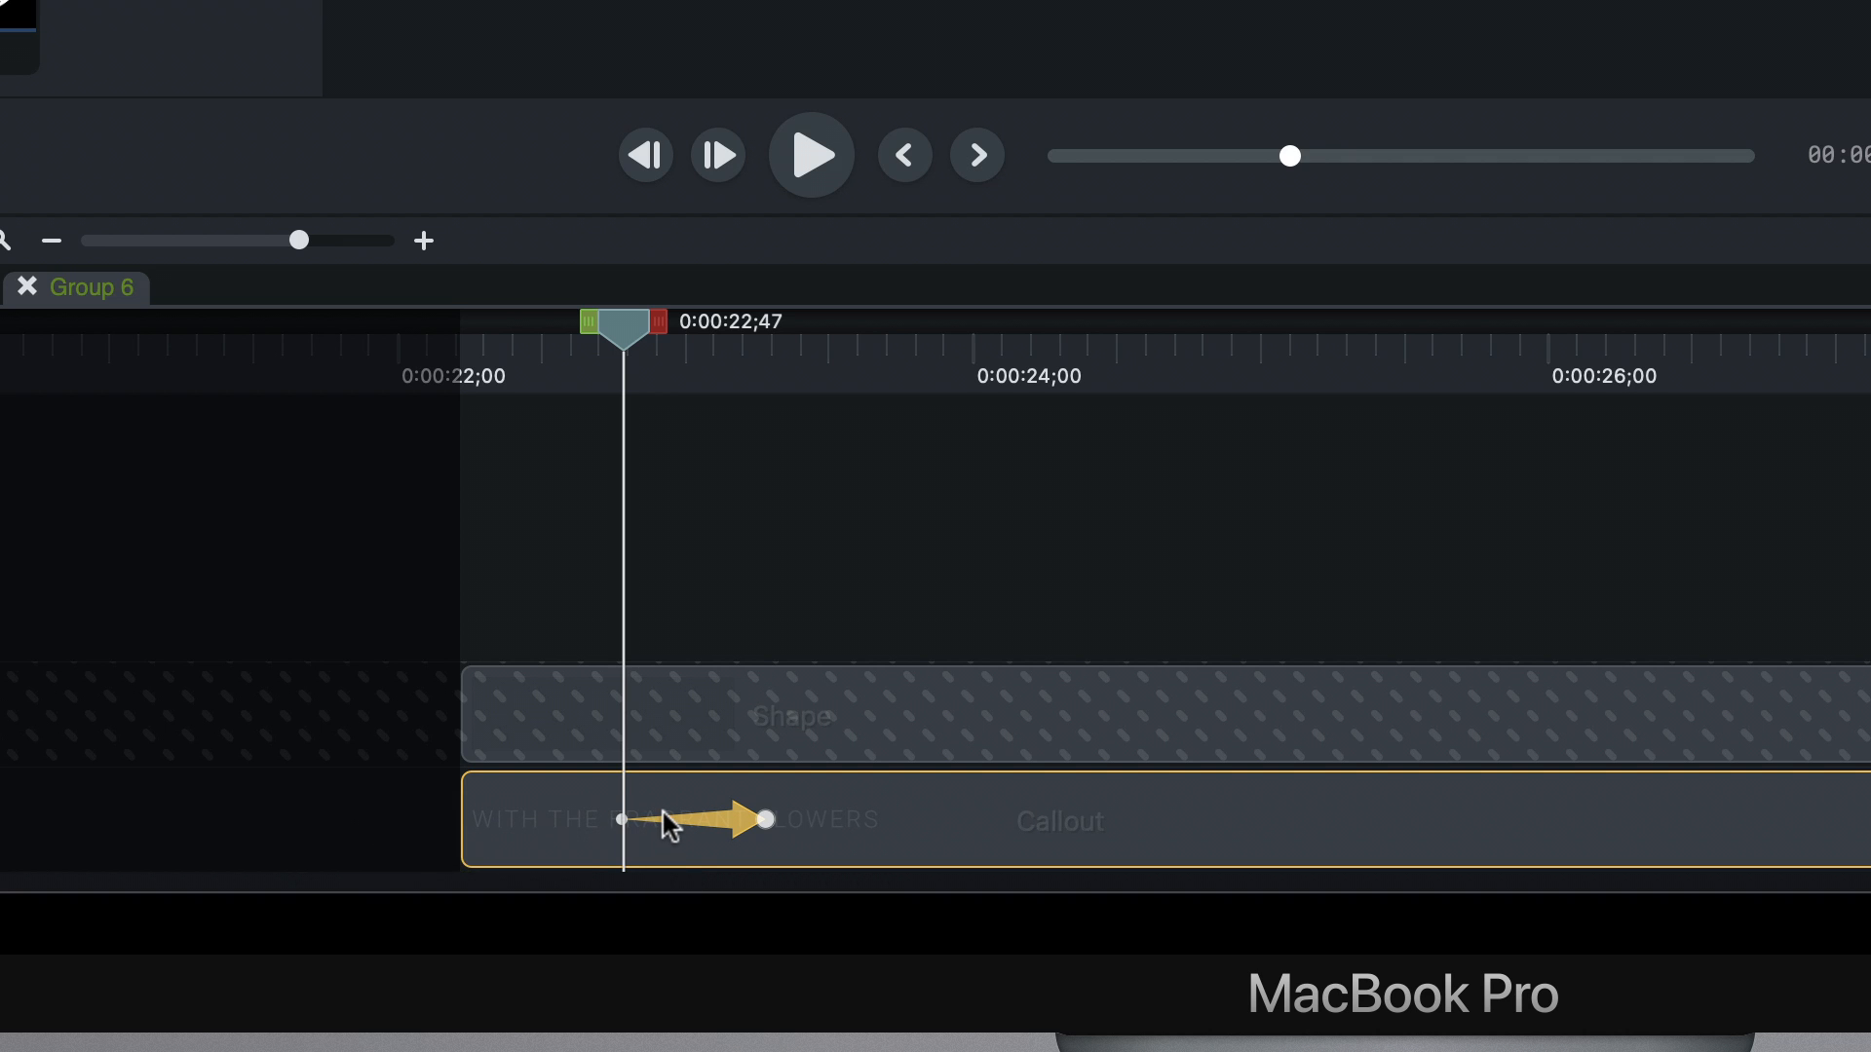
key(comma)
key(comma)
key(comma)
key(comma)
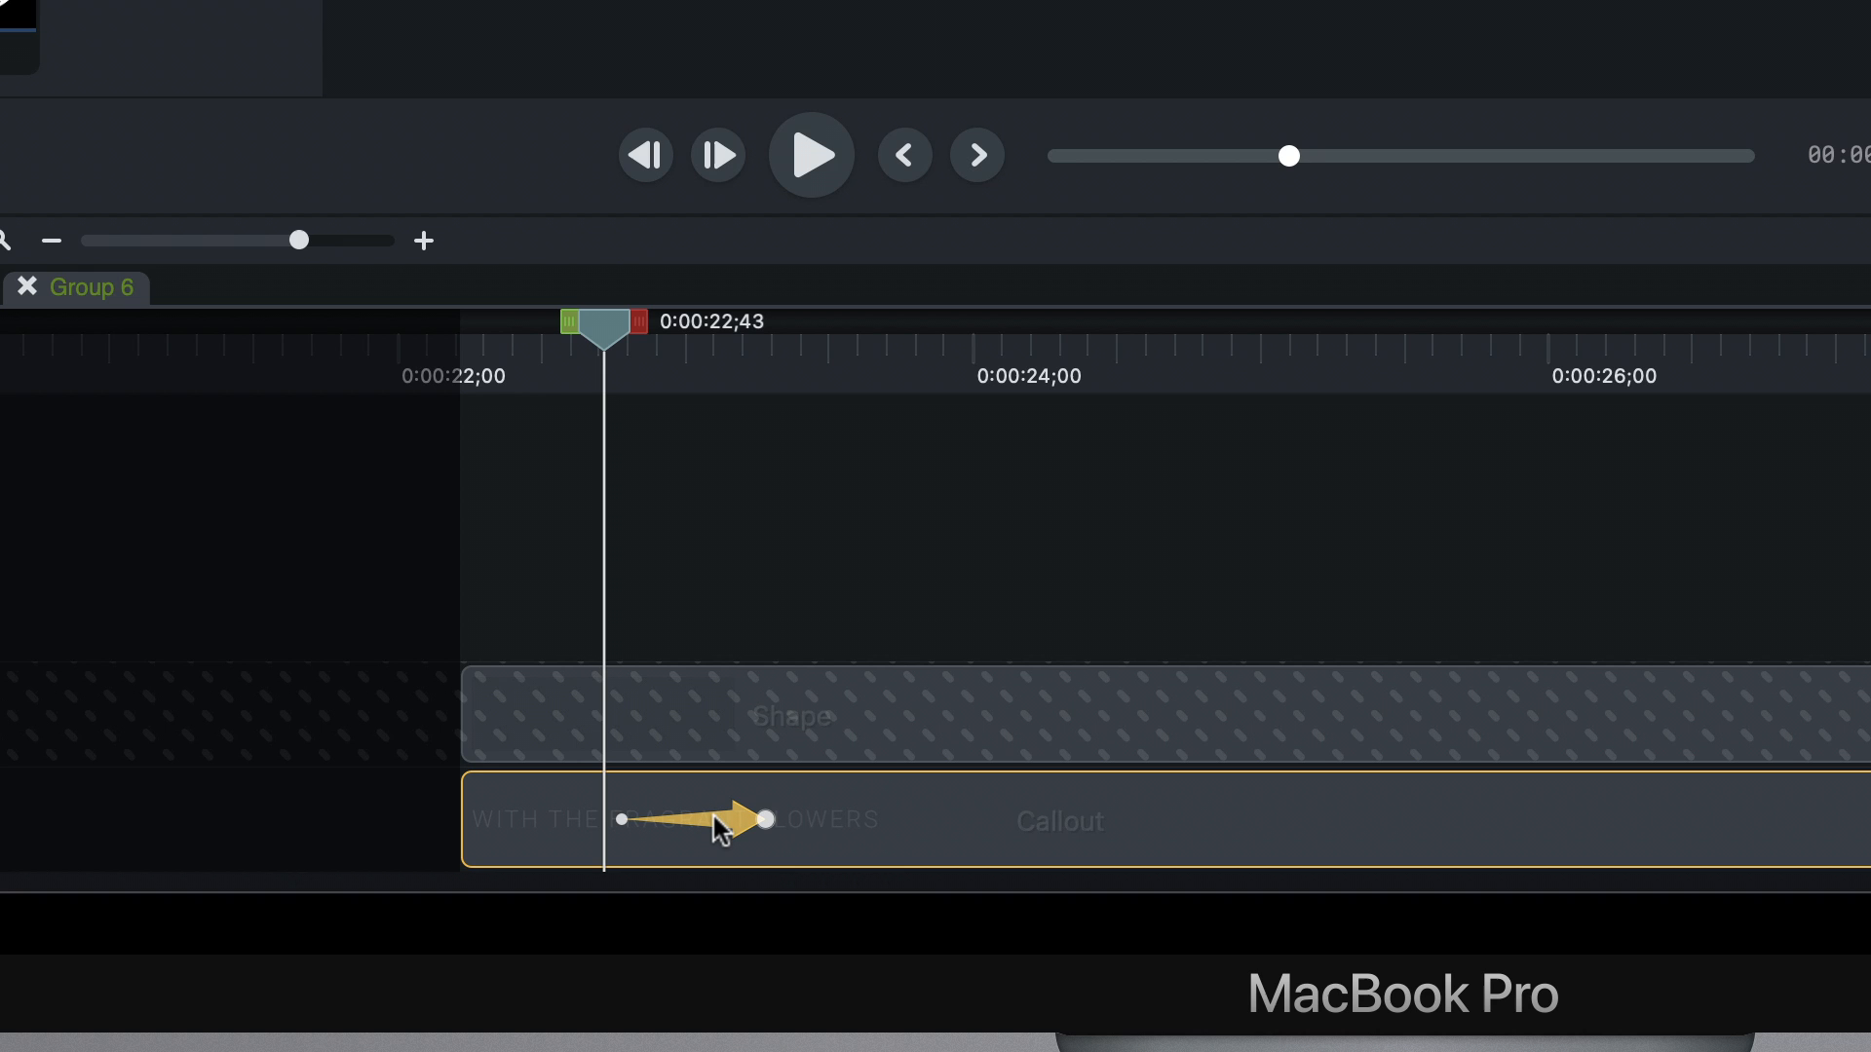
drag(710, 819, 706, 821)
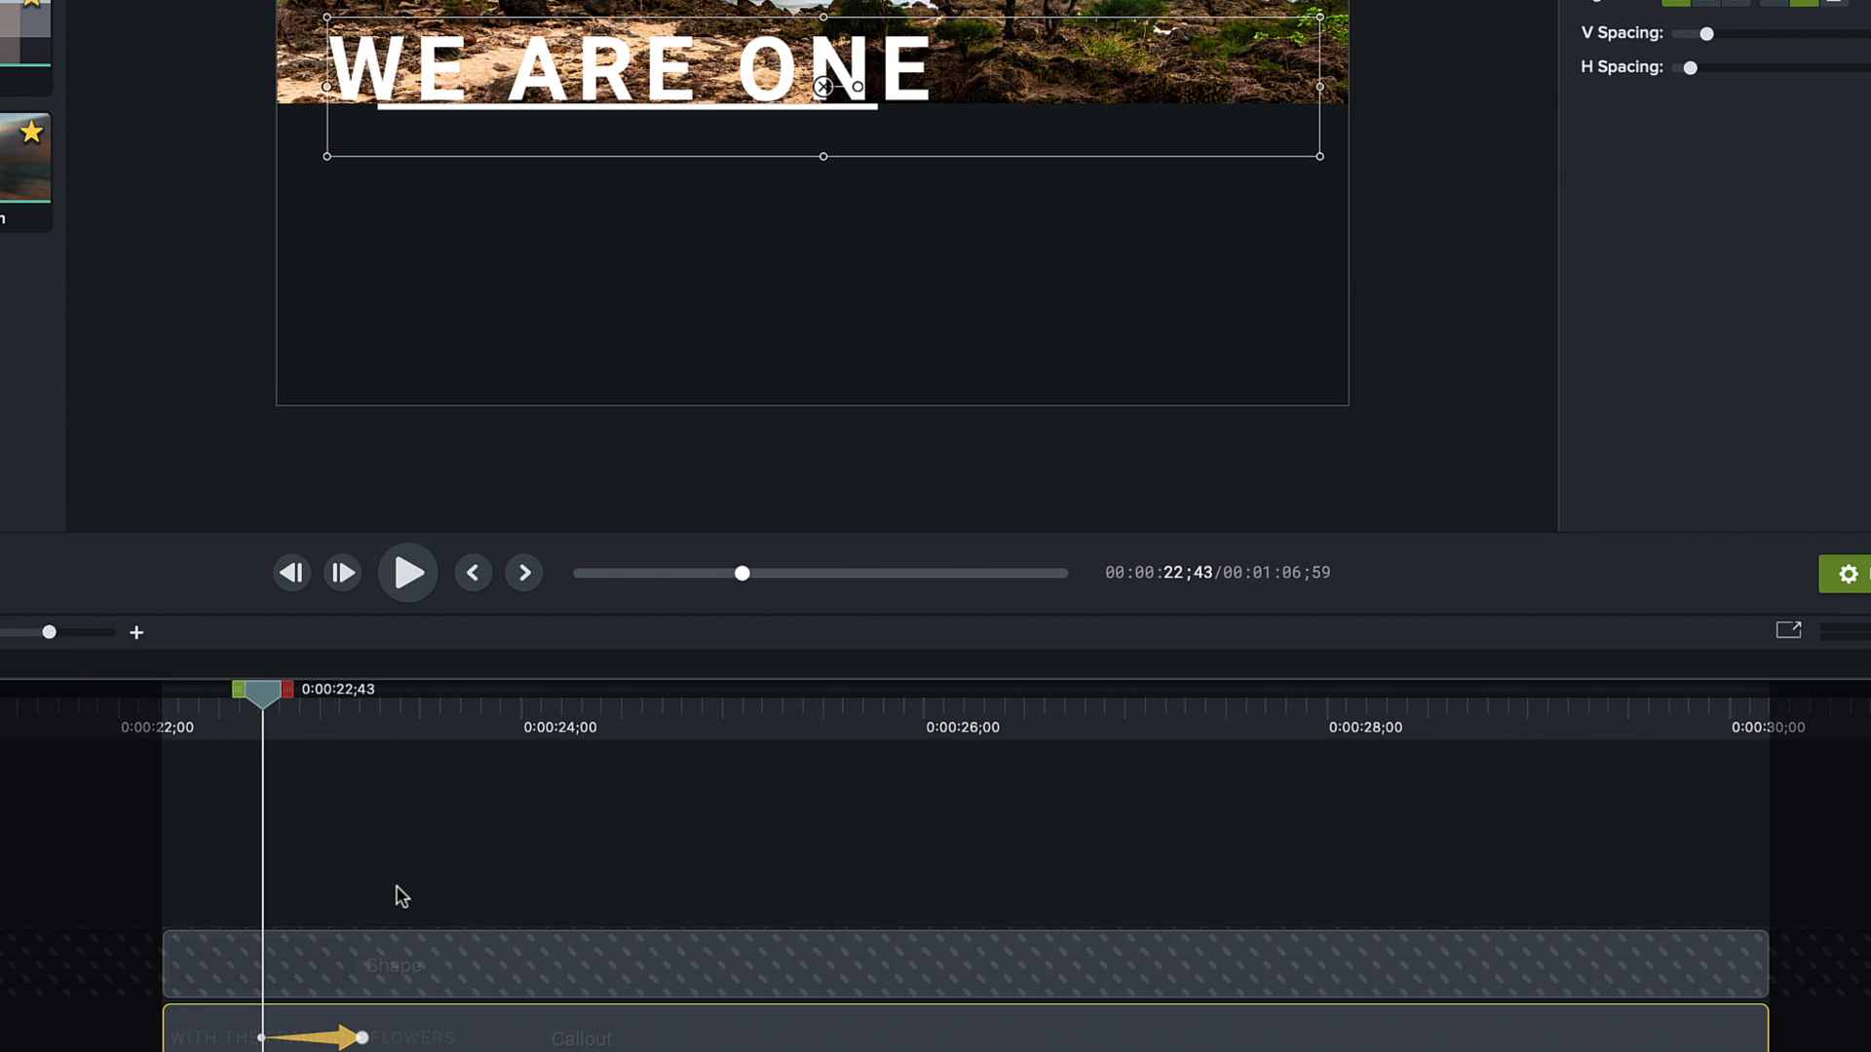
- Preview the lower text reveal, close Group 6, and move the group up to Track 4
drag(259, 696, 232, 762)
scroll(104, 877, down, 3)
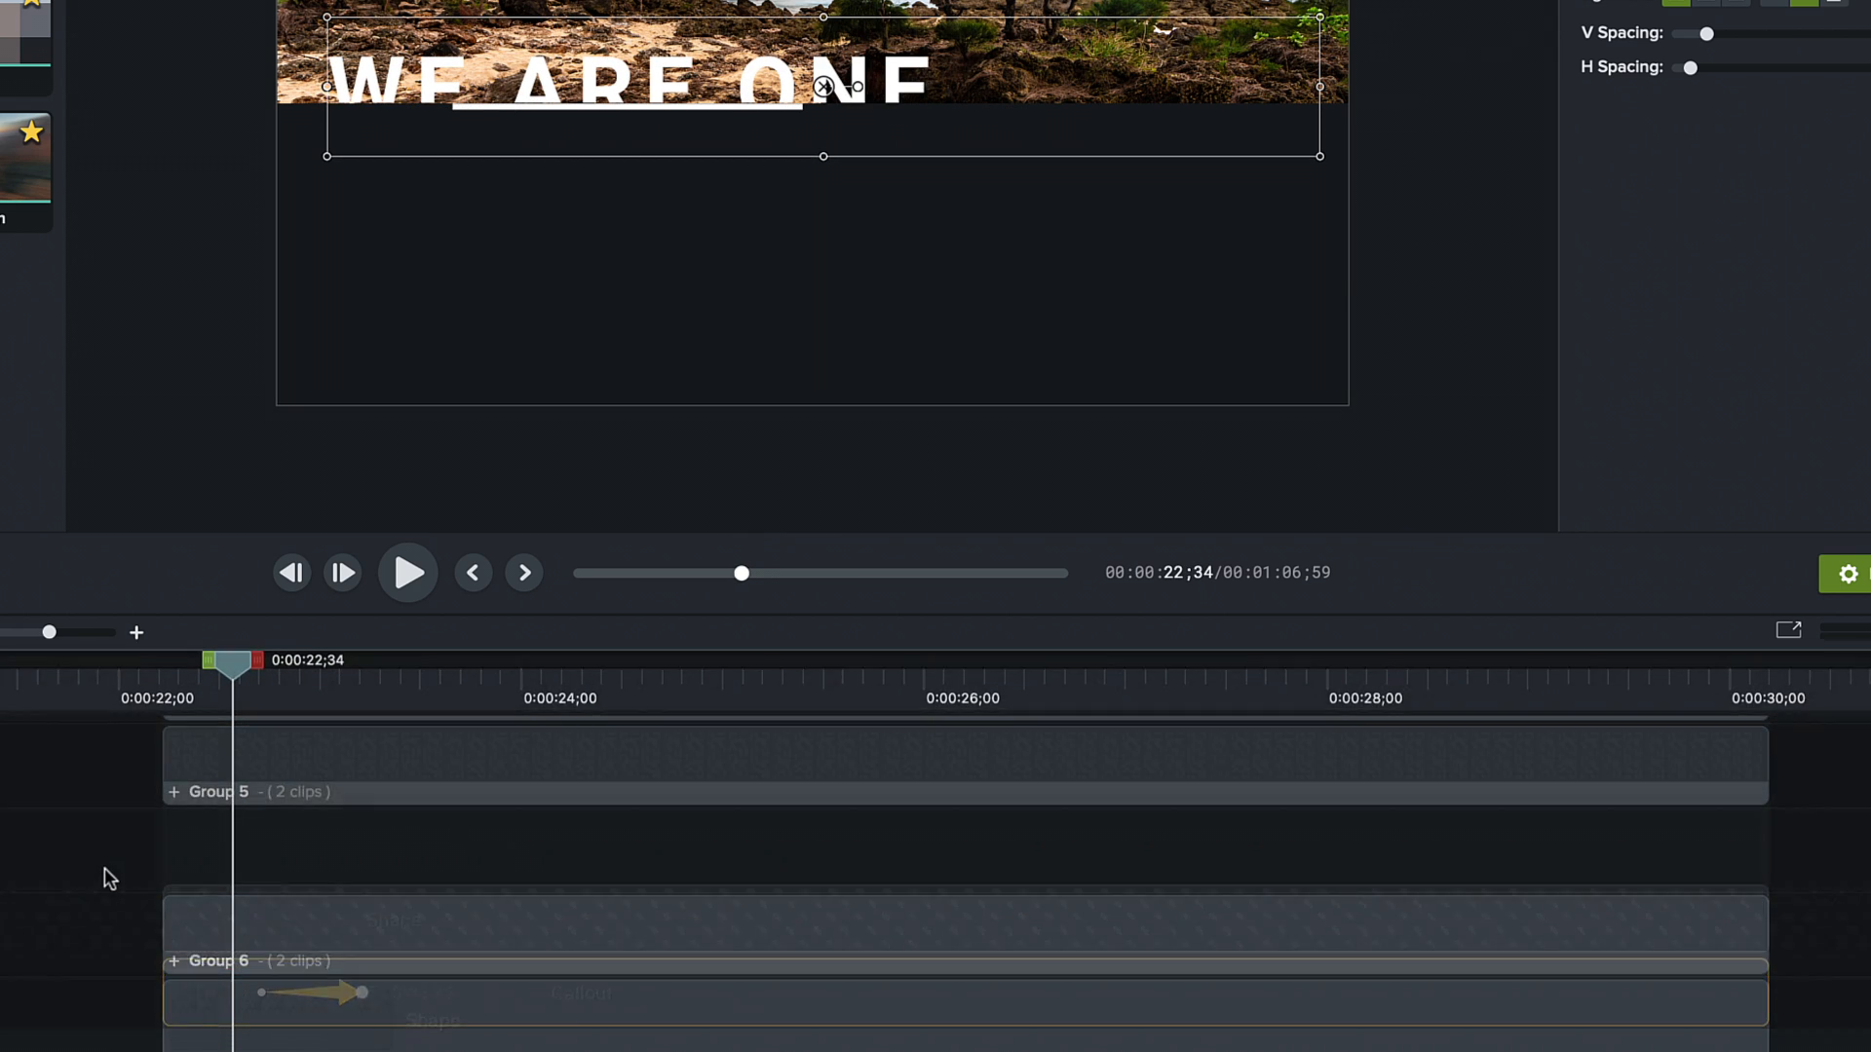
click(280, 1018)
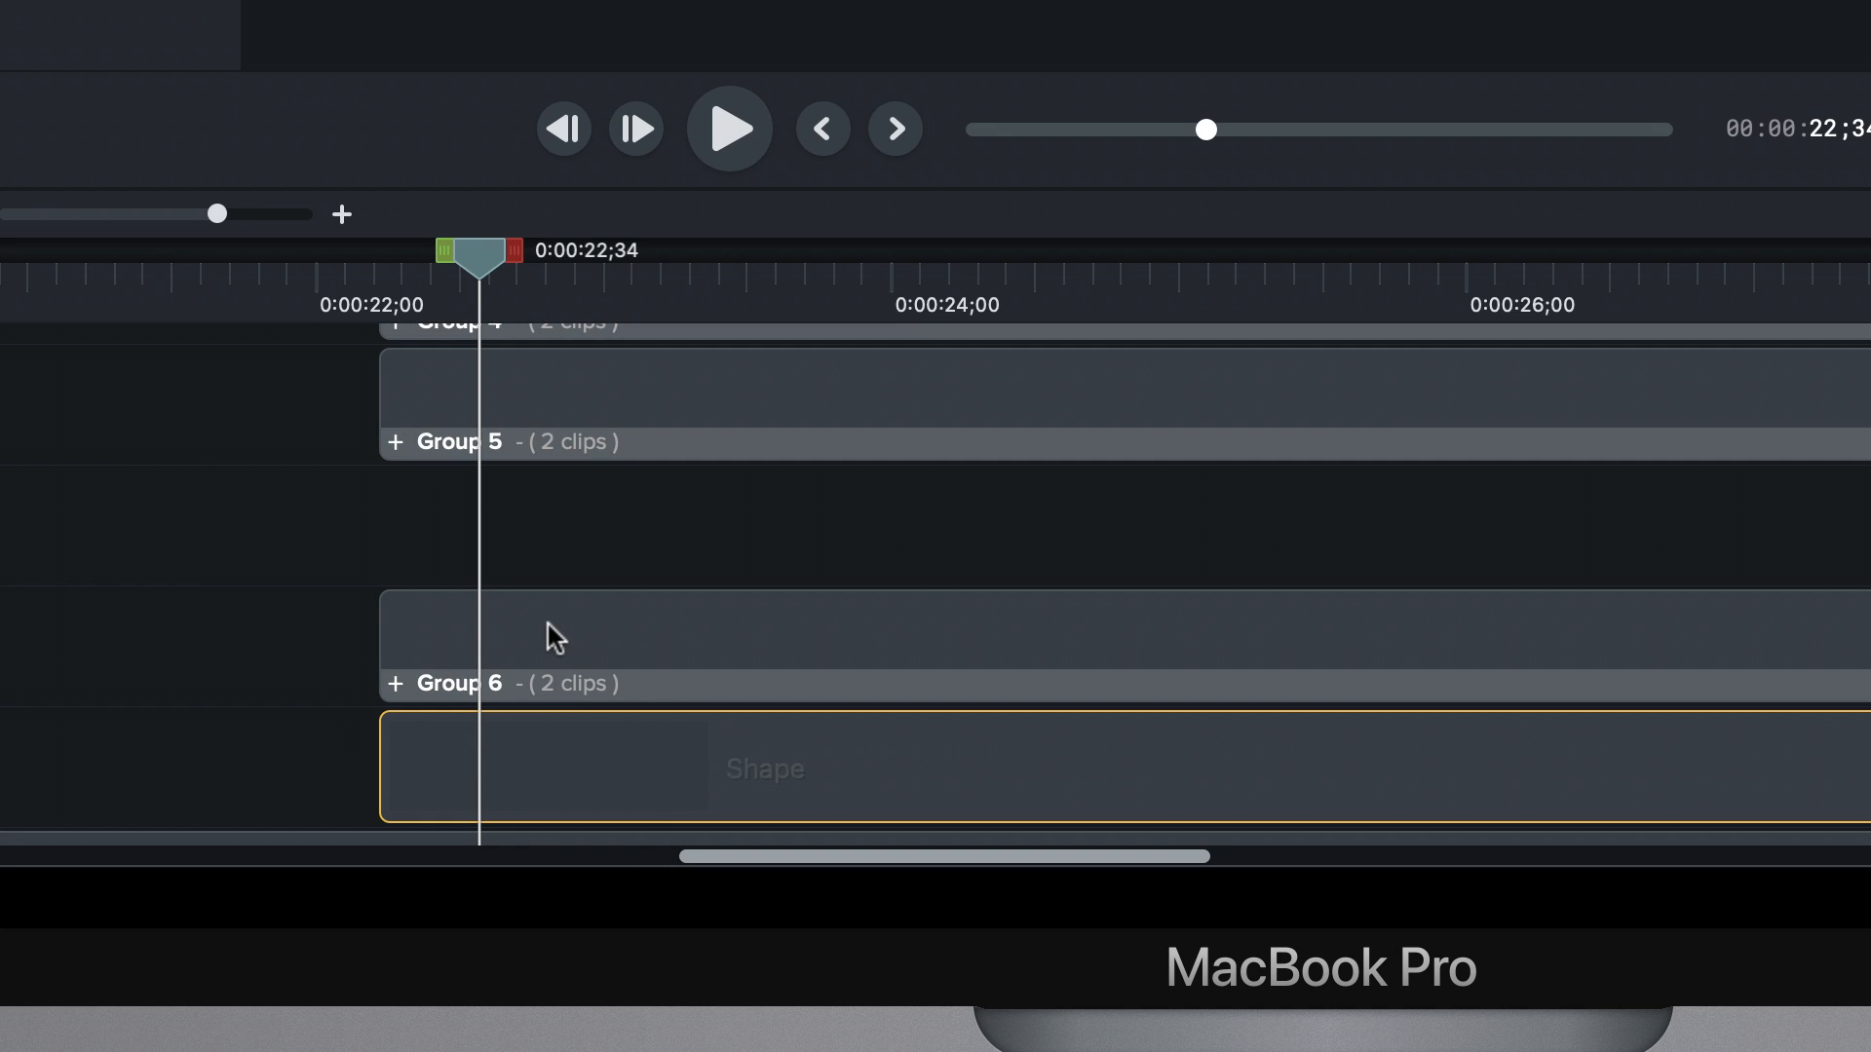
drag(555, 638, 579, 517)
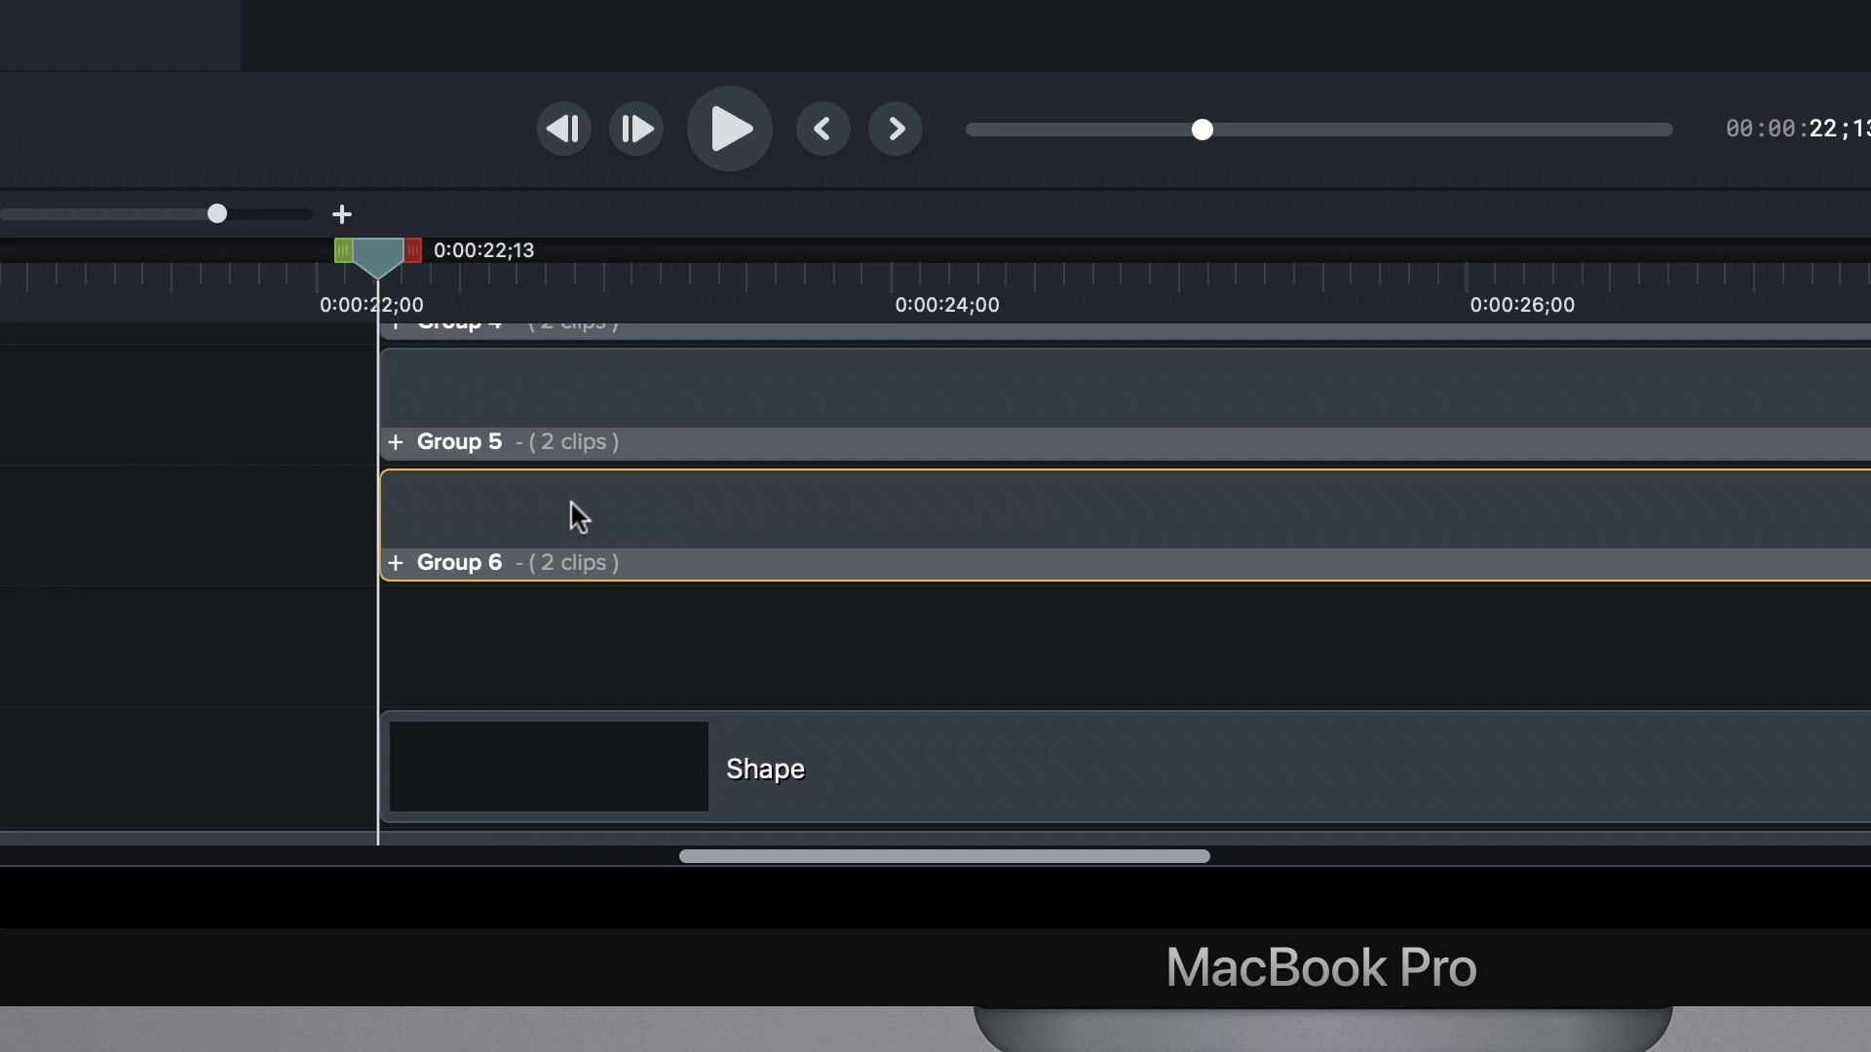
- Rename Group 6 on Track 4 as "Lower Text"
right_click(476, 575)
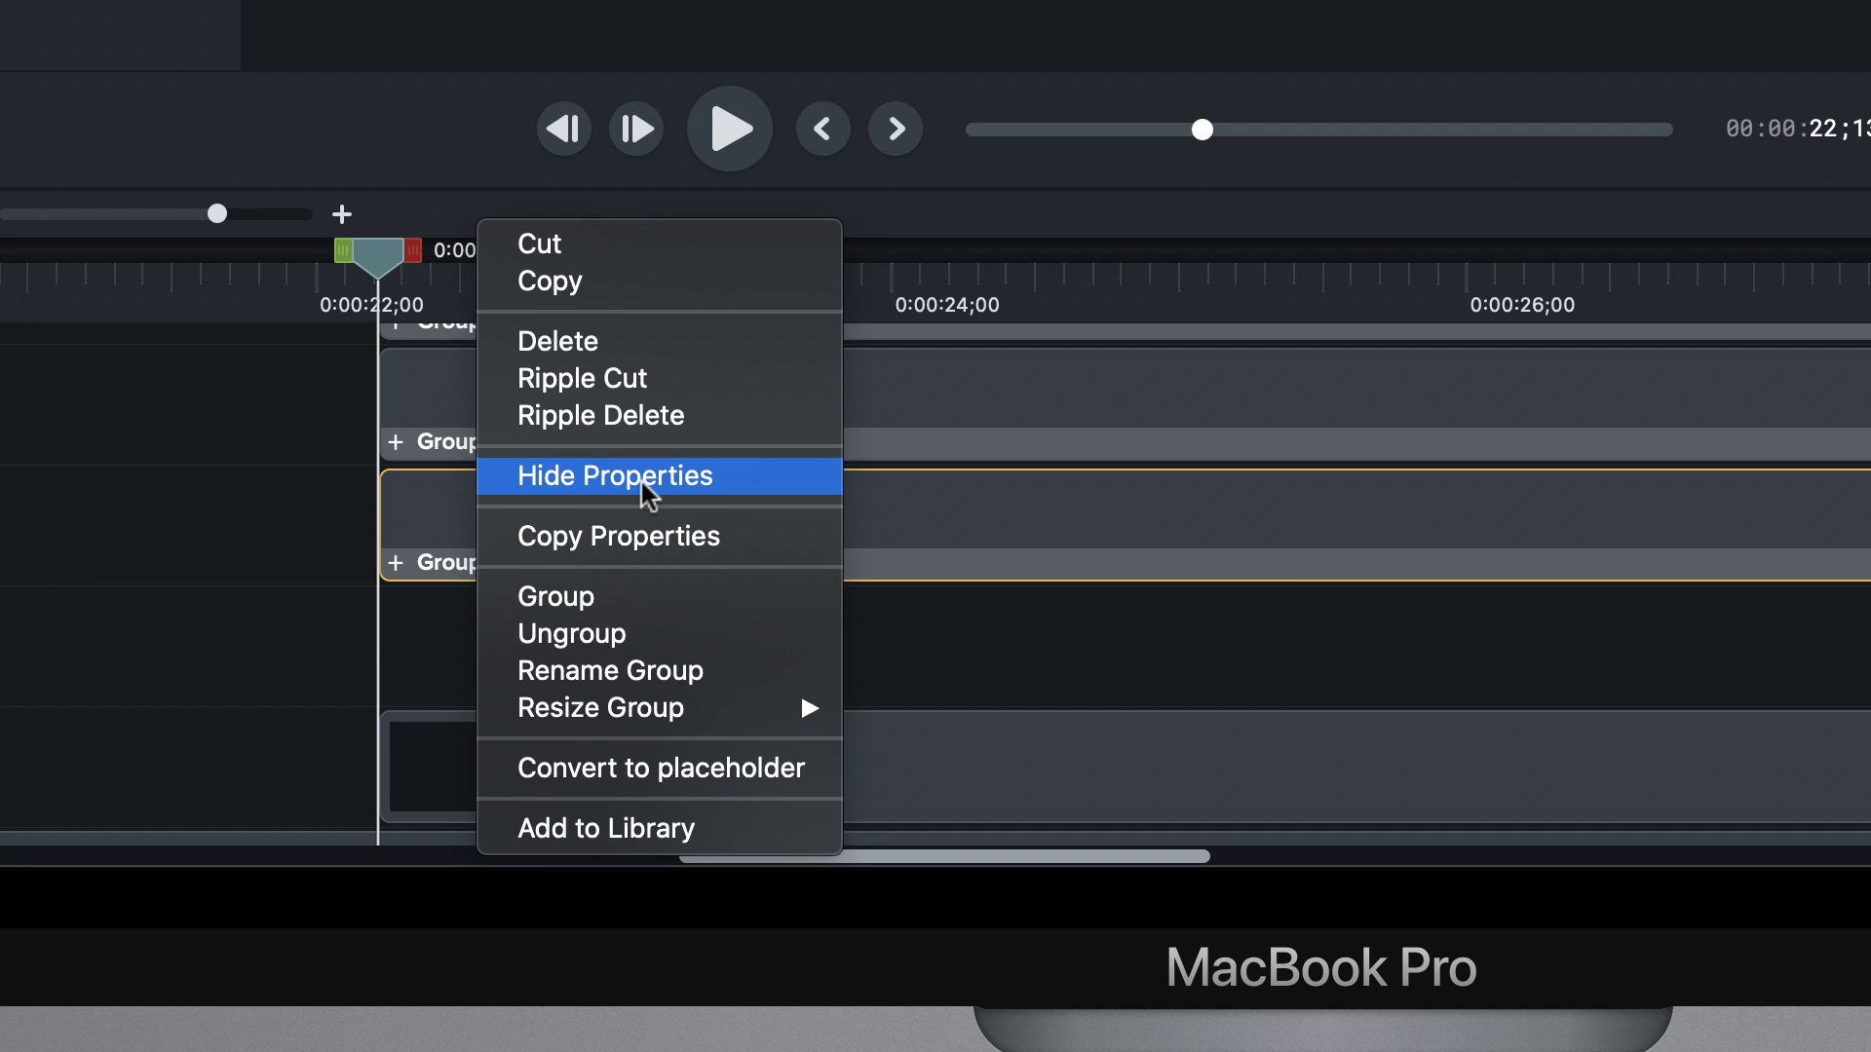
click(662, 671)
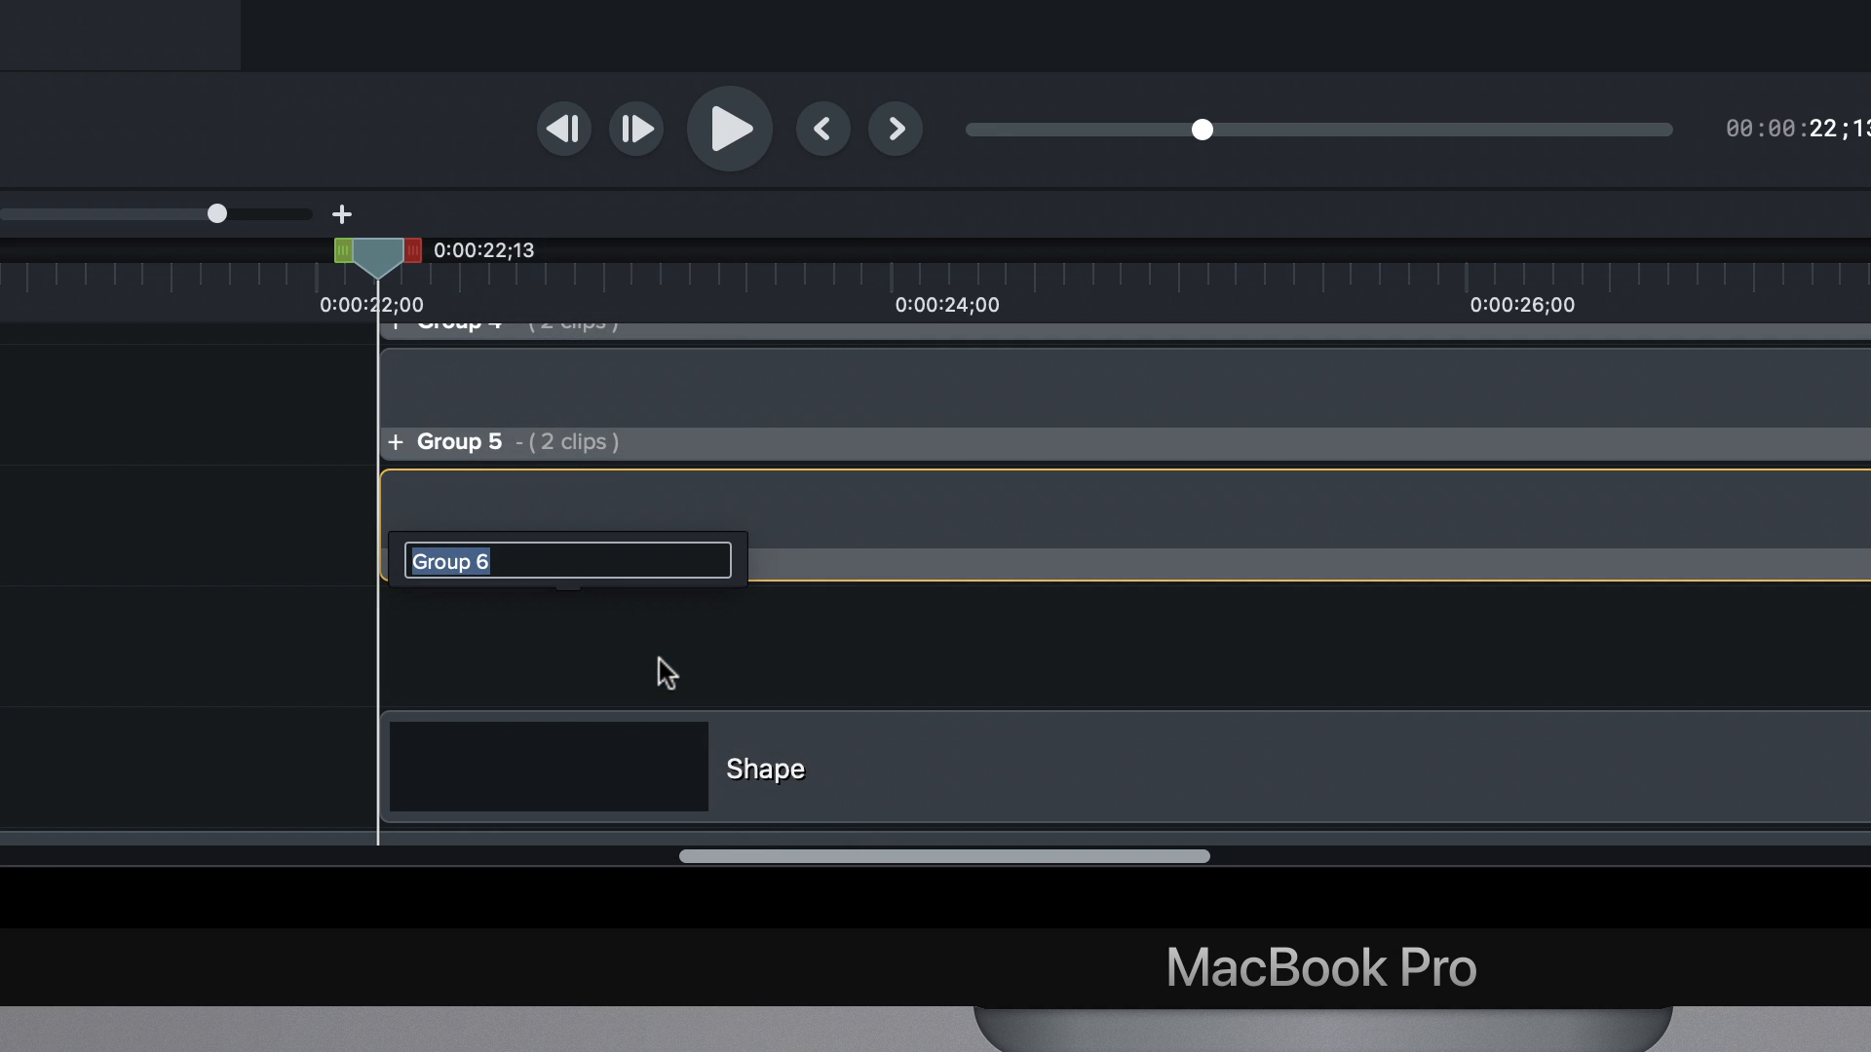
text(Lower Text)
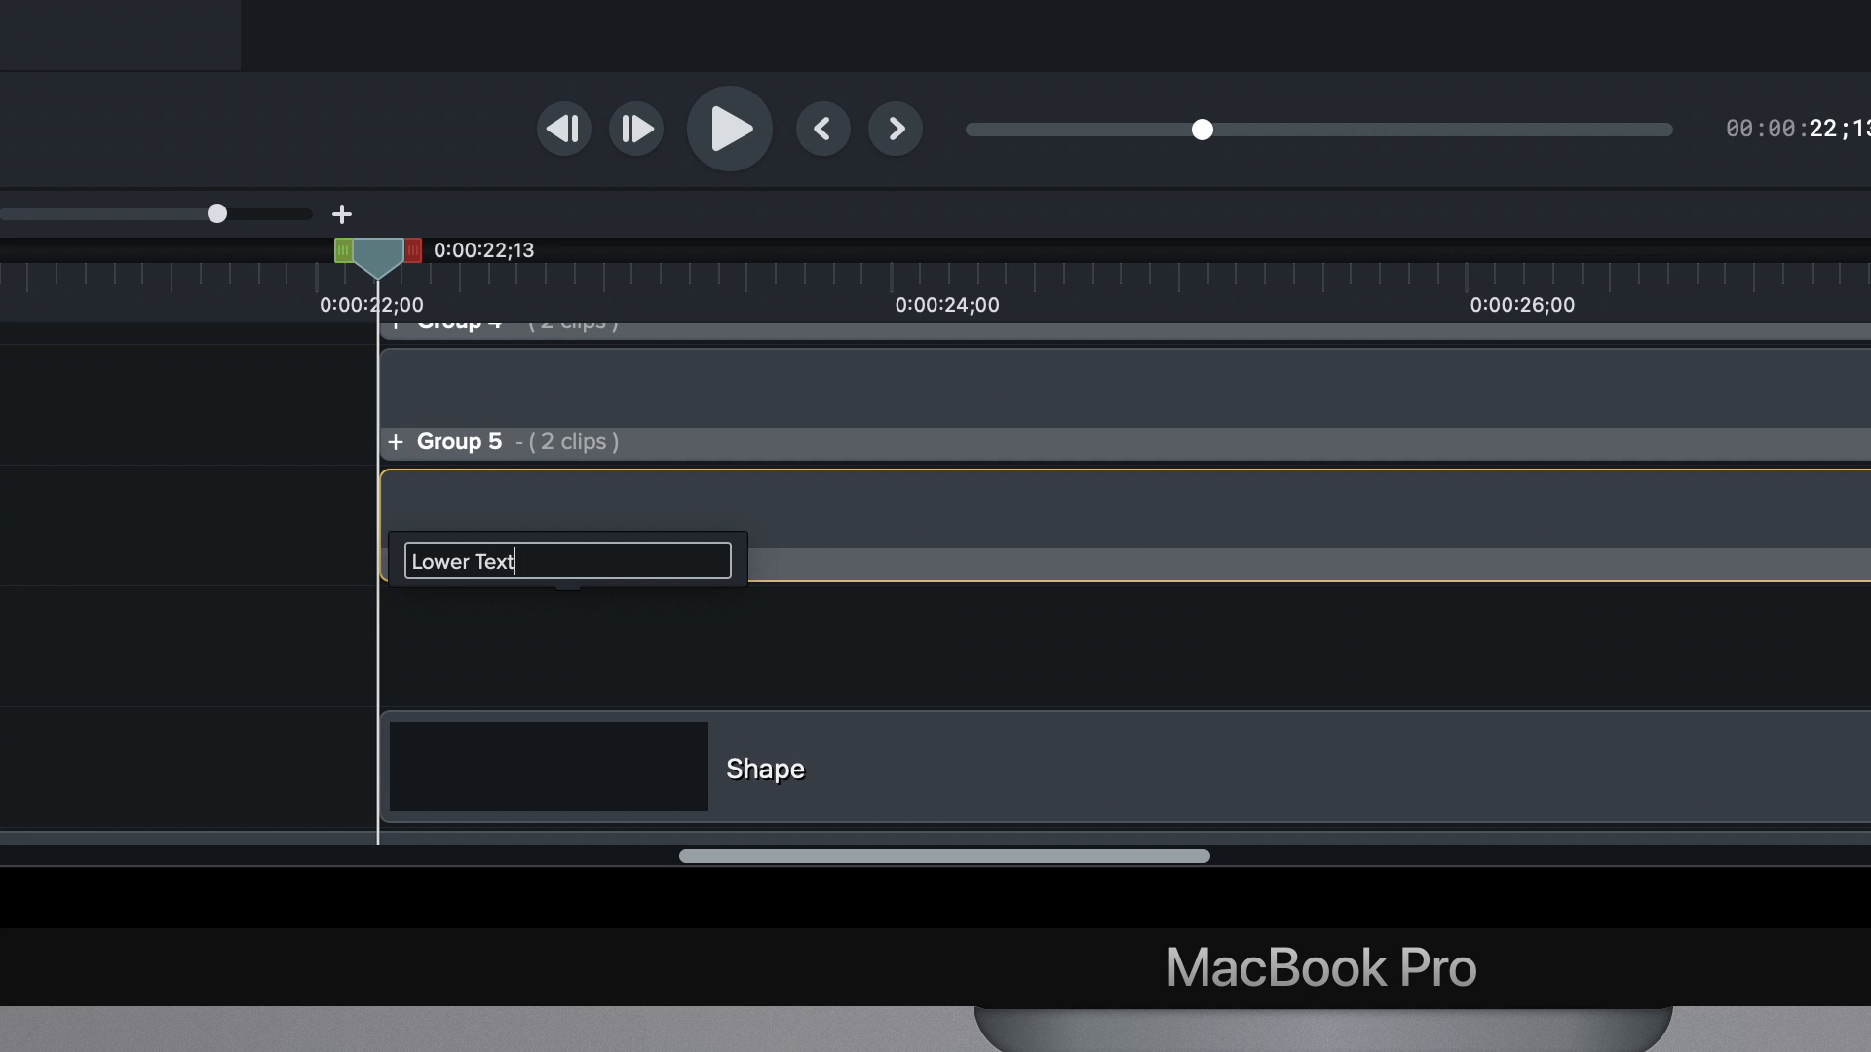
key(Return)
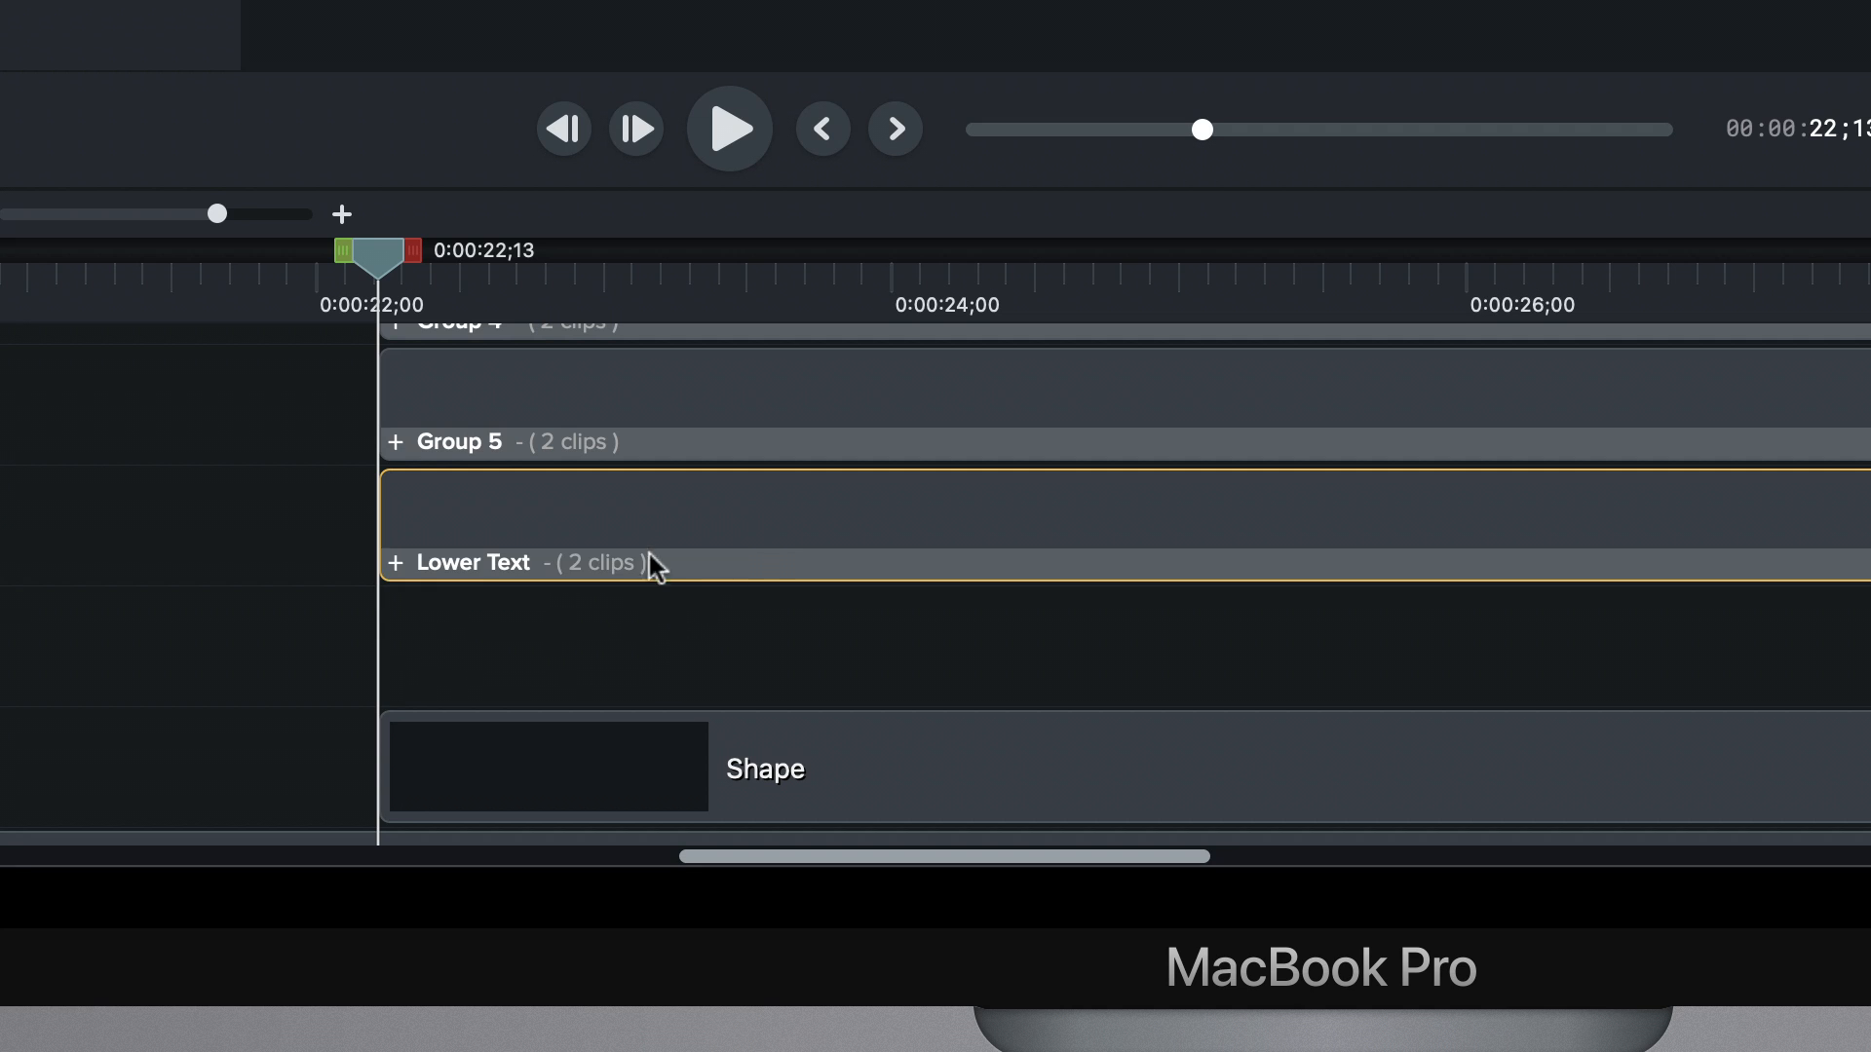
- Rename Group 5 on Track 5 as "Upper-Text" and clear the selection
click(475, 444)
right_click(473, 441)
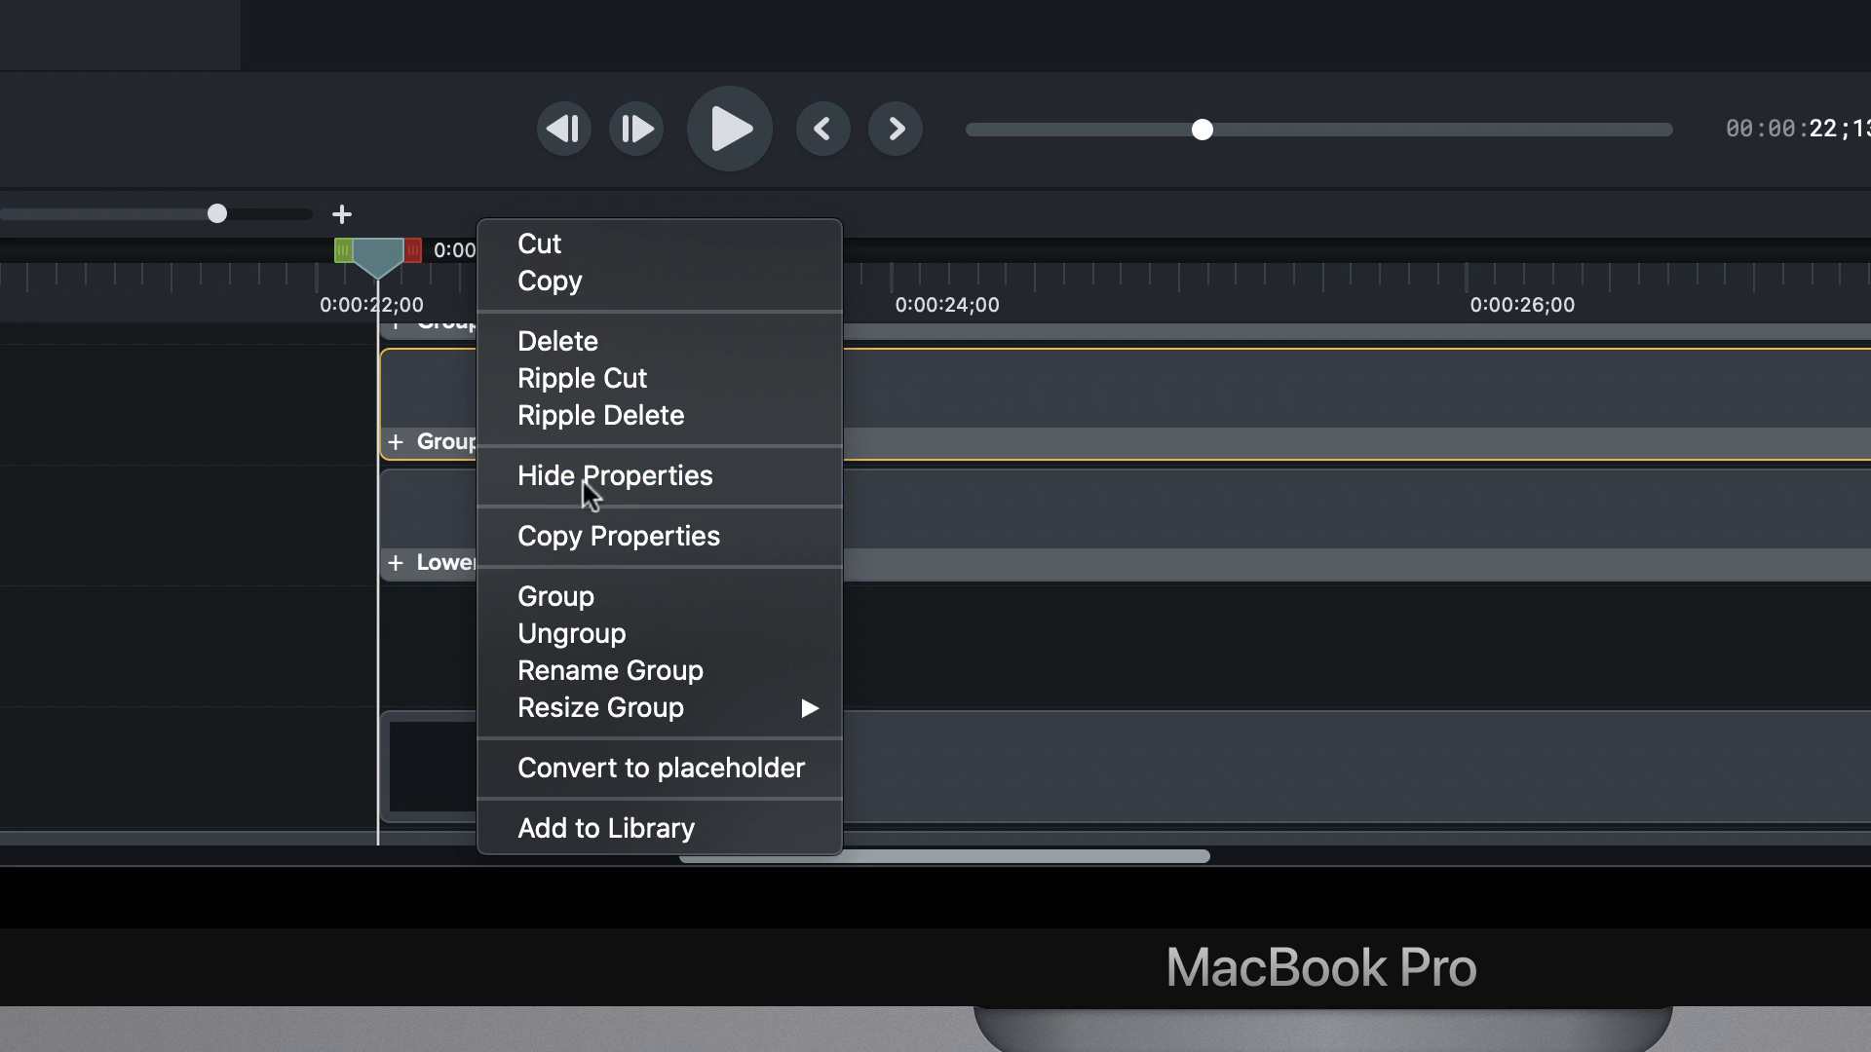
click(623, 672)
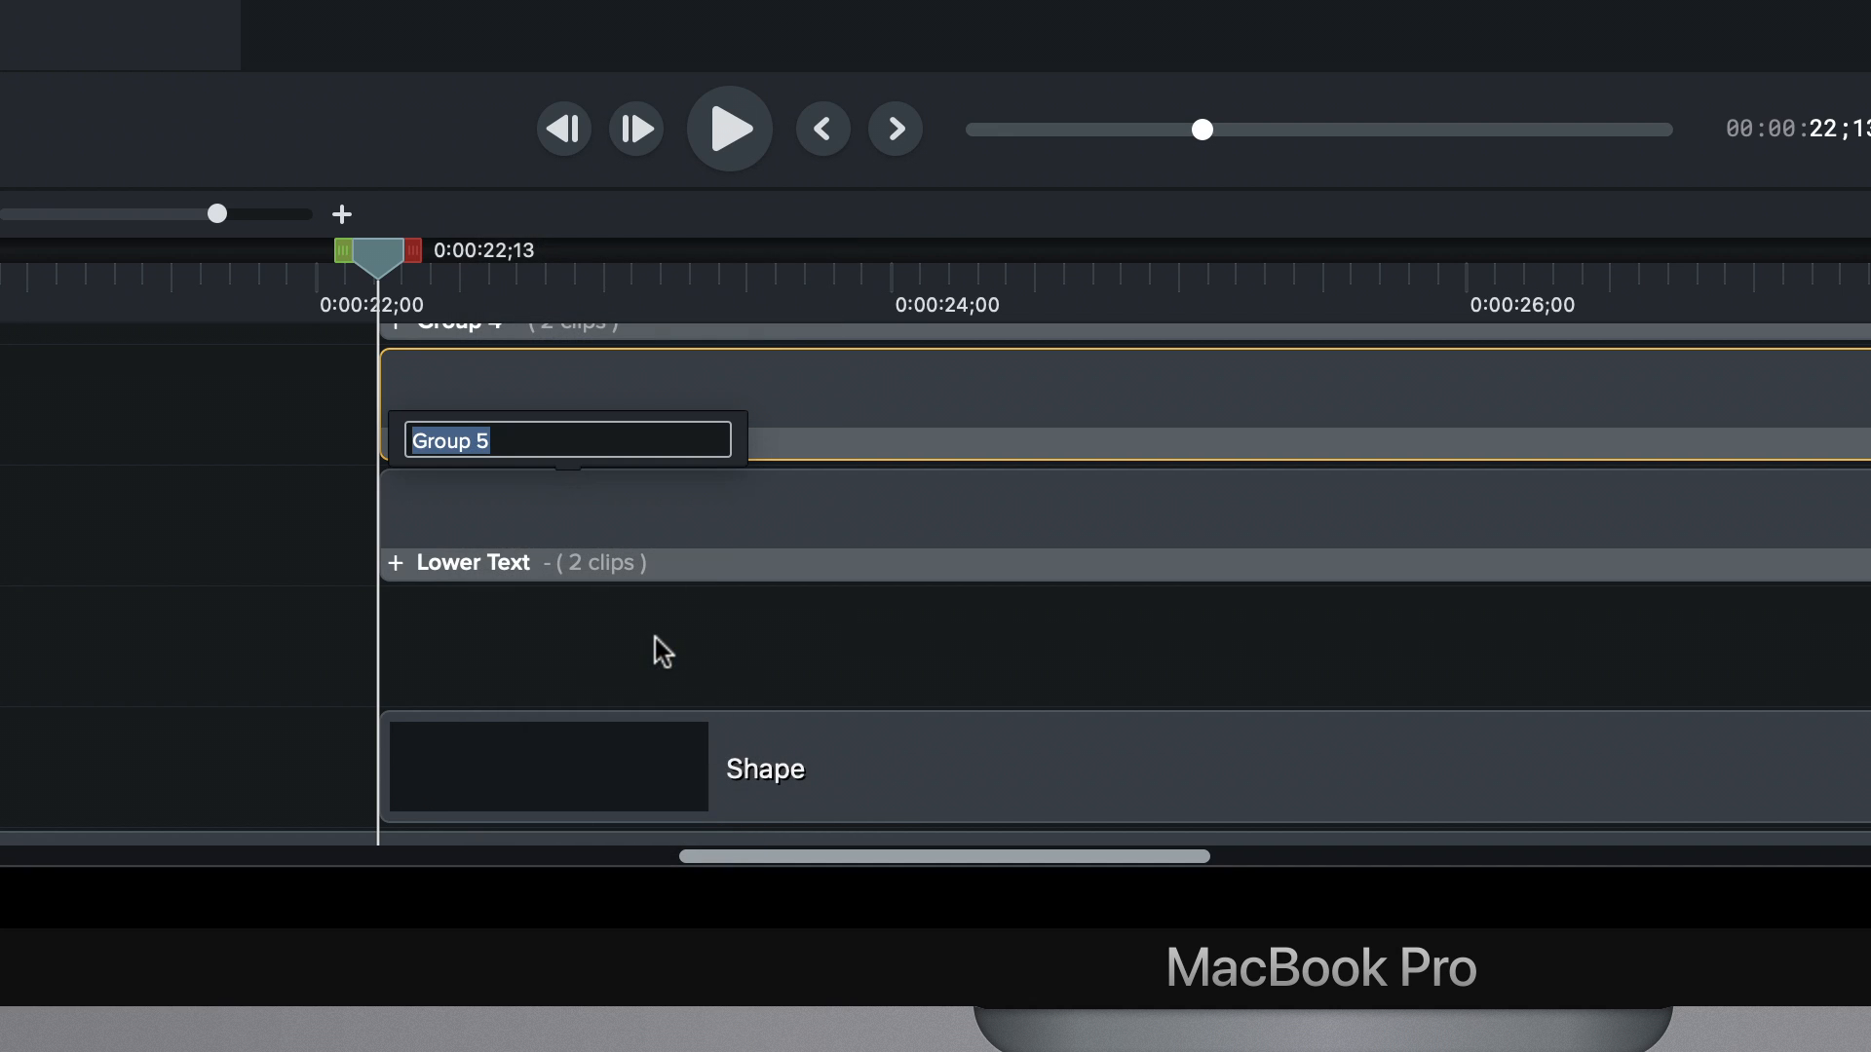
text(Upper-Text)
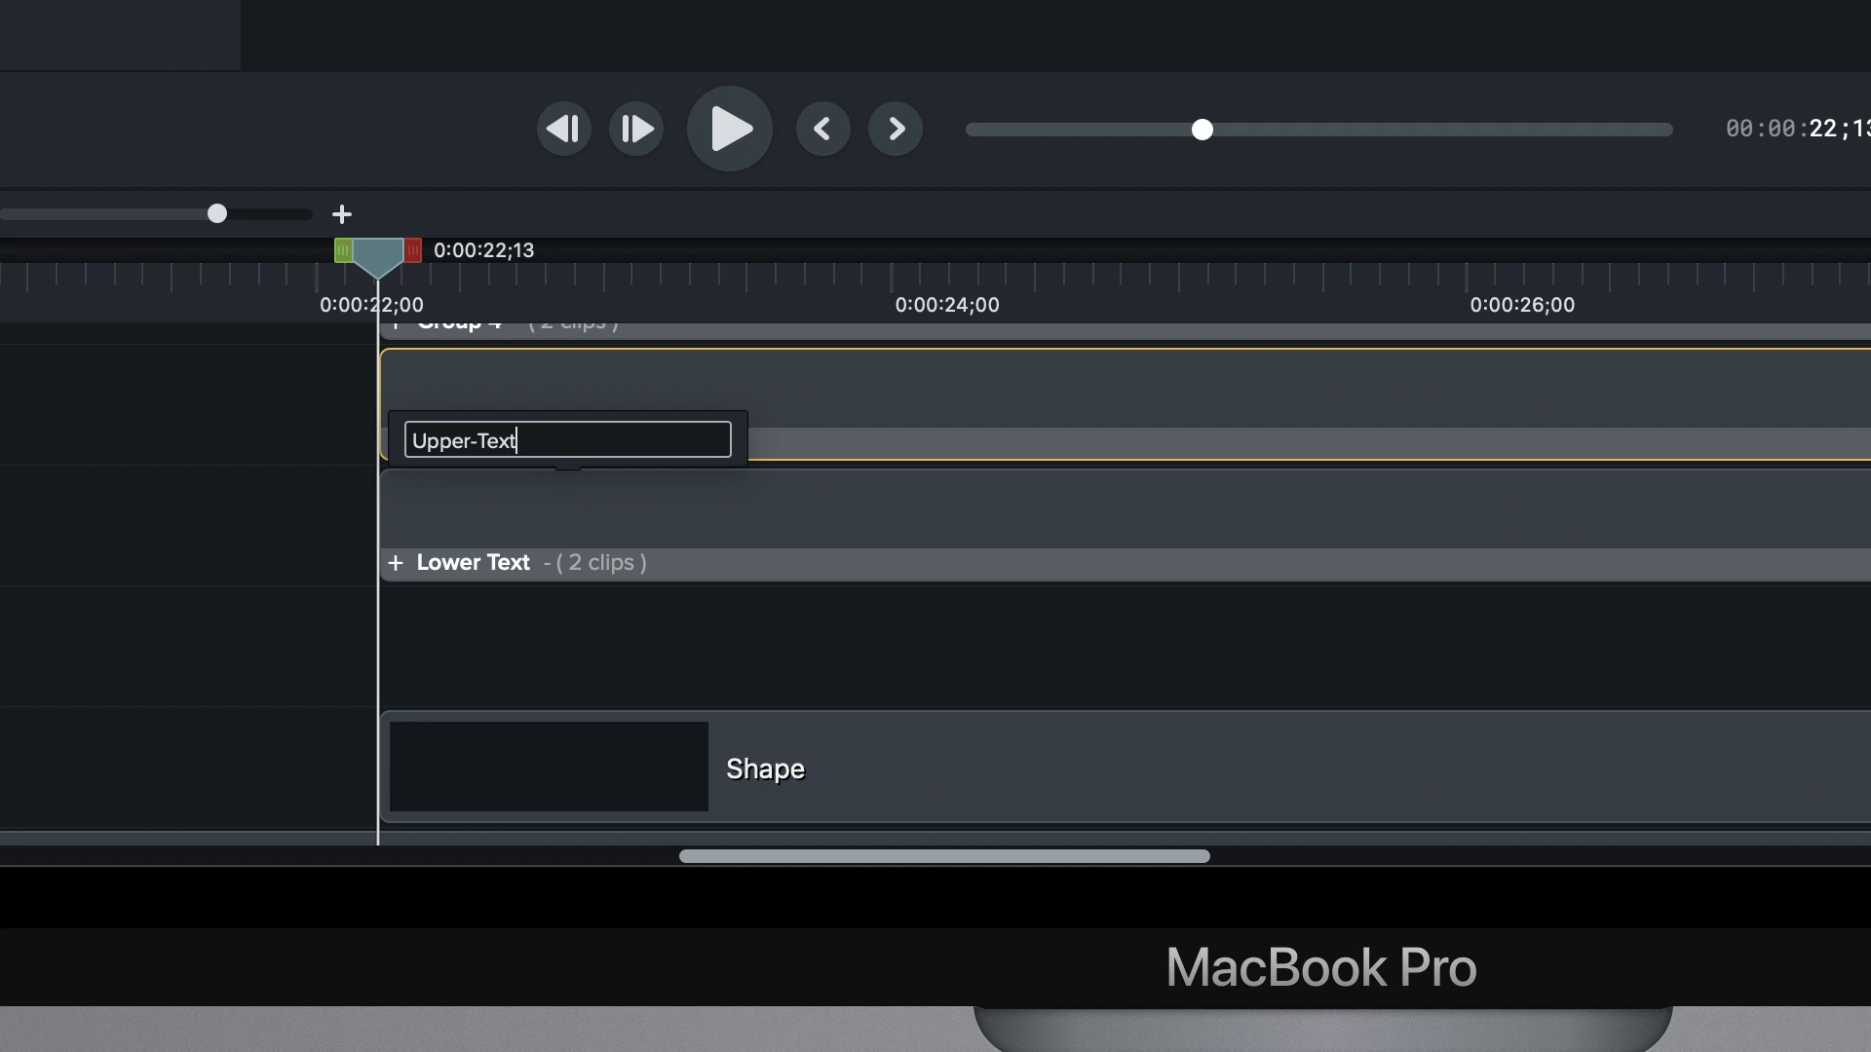
key(Return)
click(502, 639)
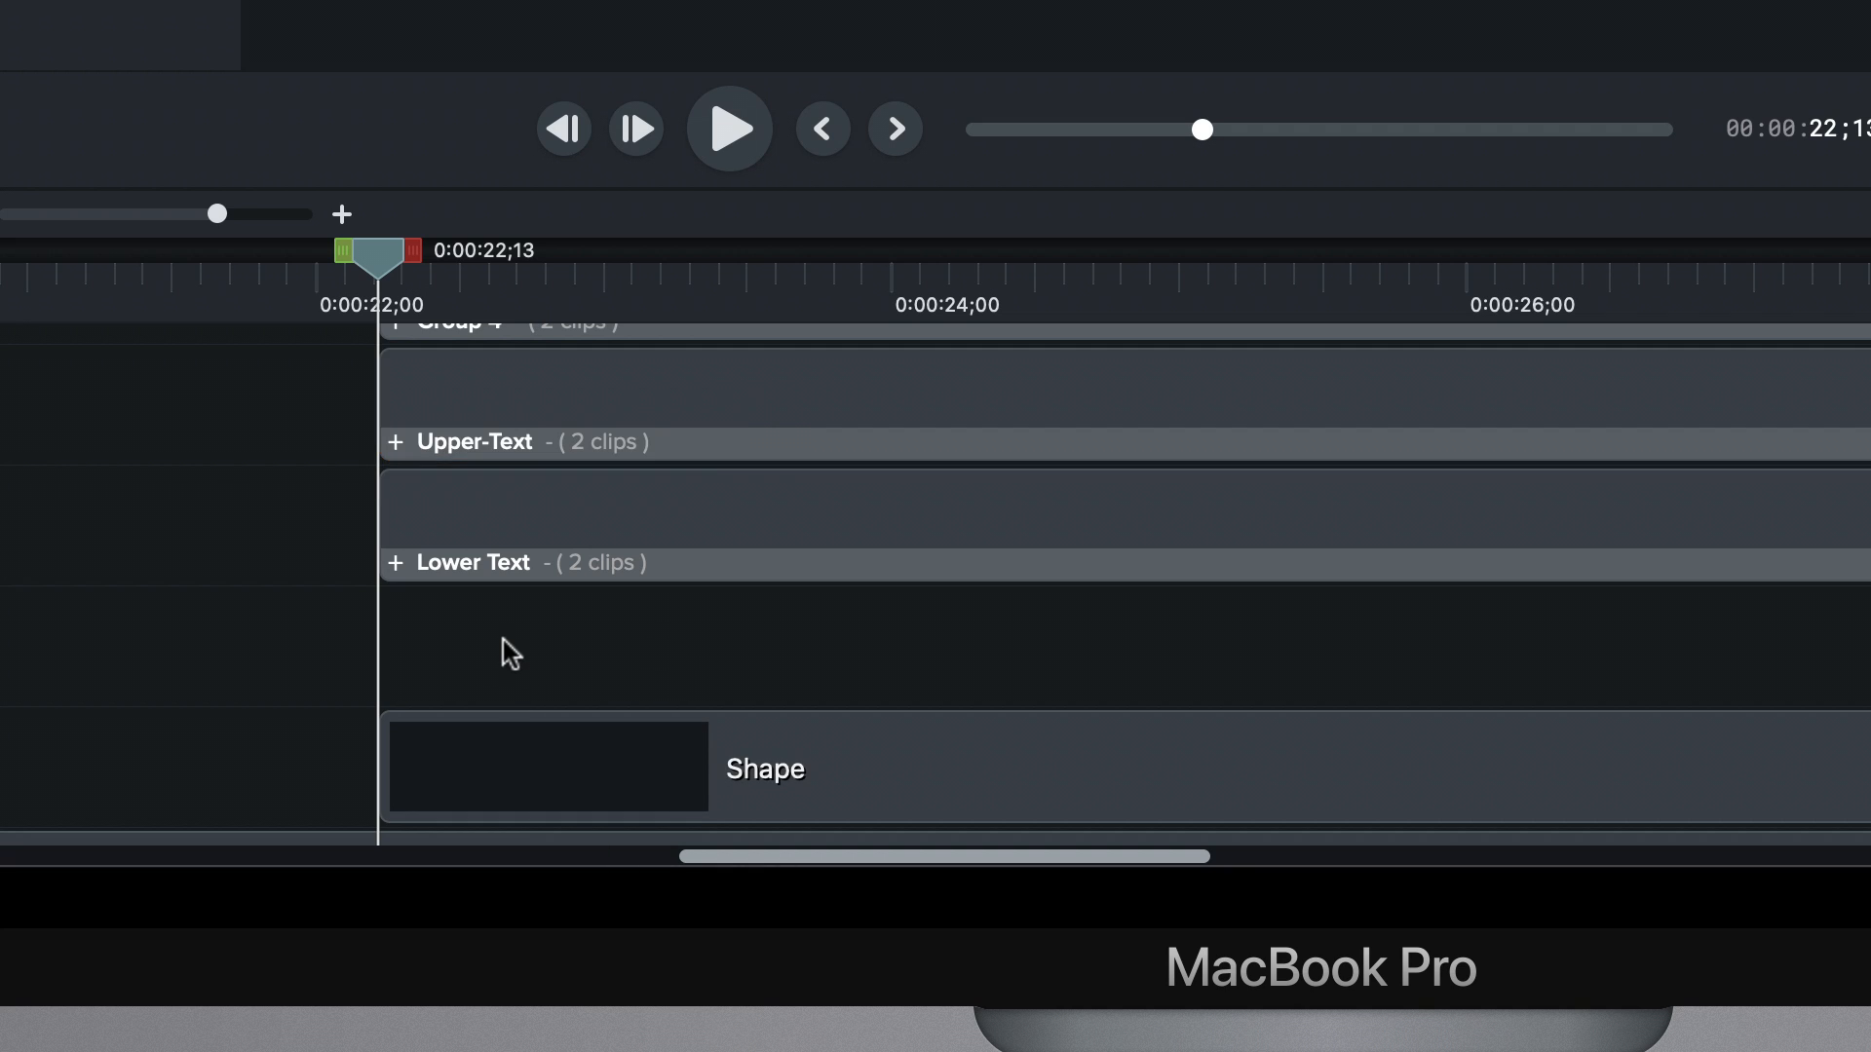
- Select Track 2's rectangle under the title groups and jump back near the timeline's start to review the earlier footage
drag(380, 258, 517, 271)
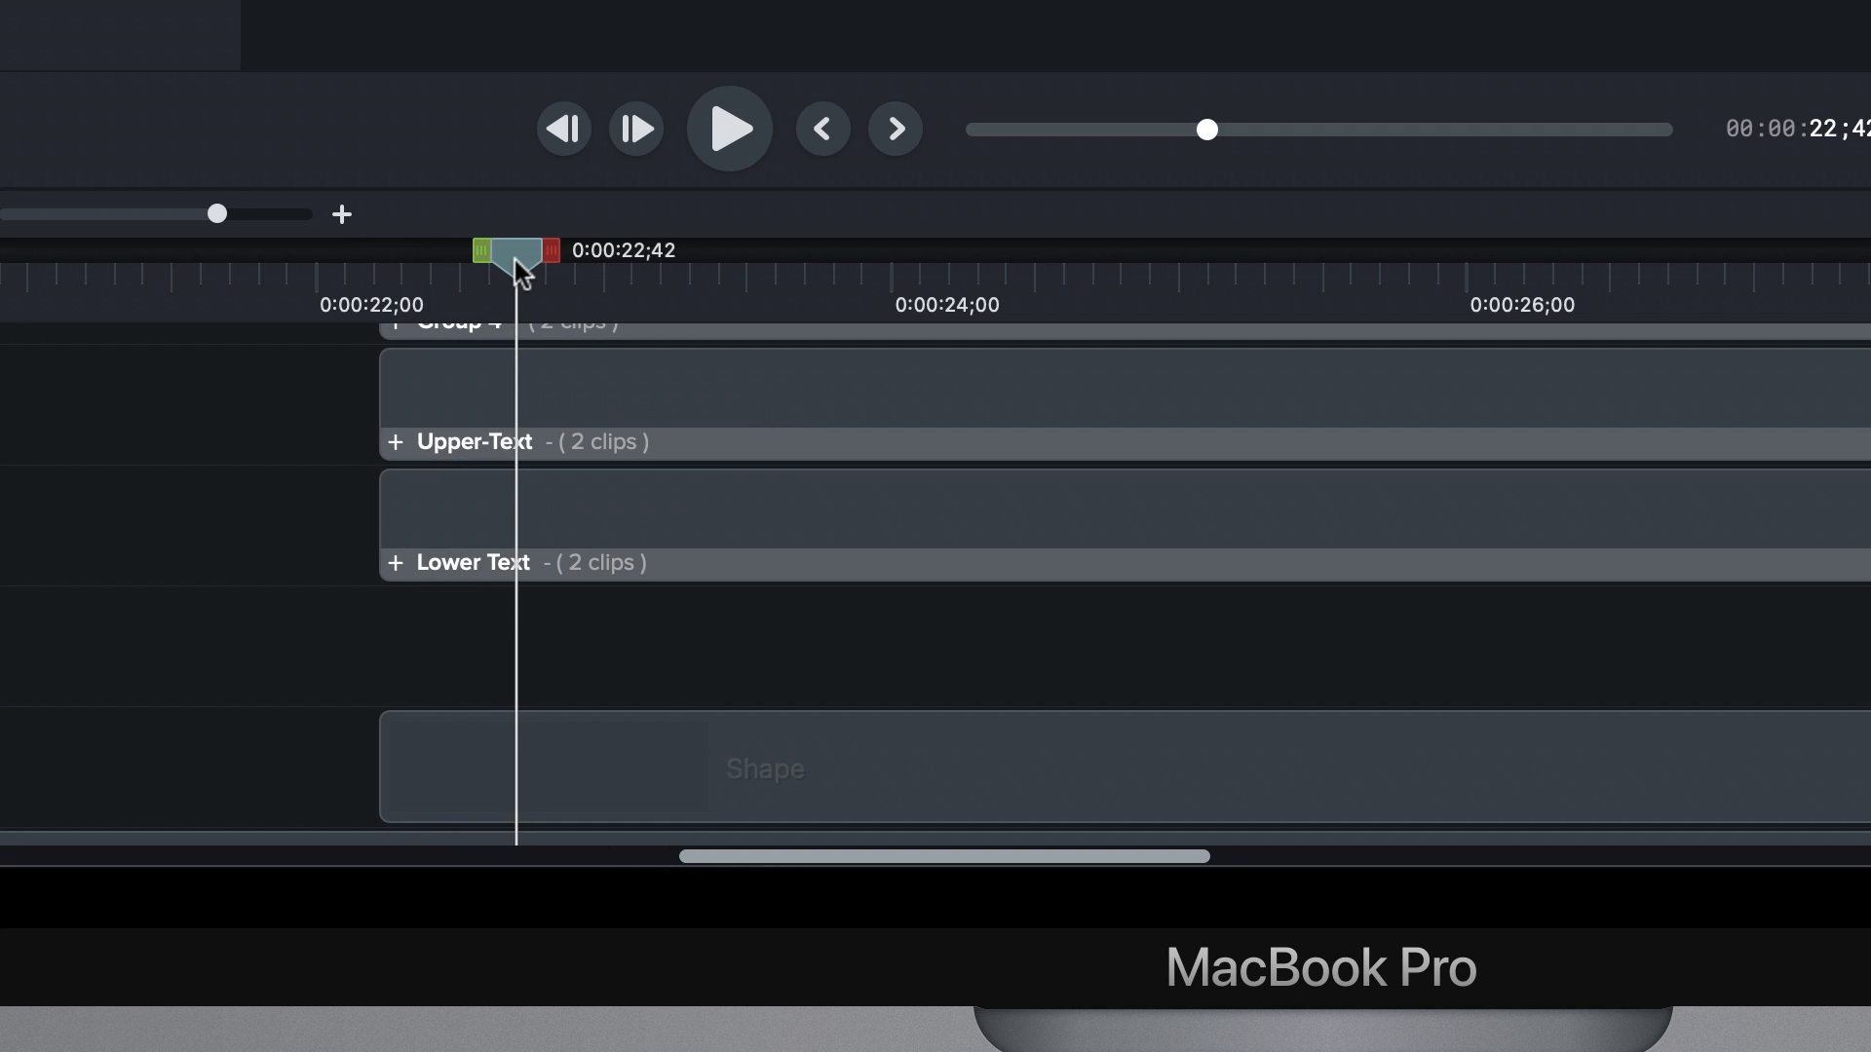
click(577, 755)
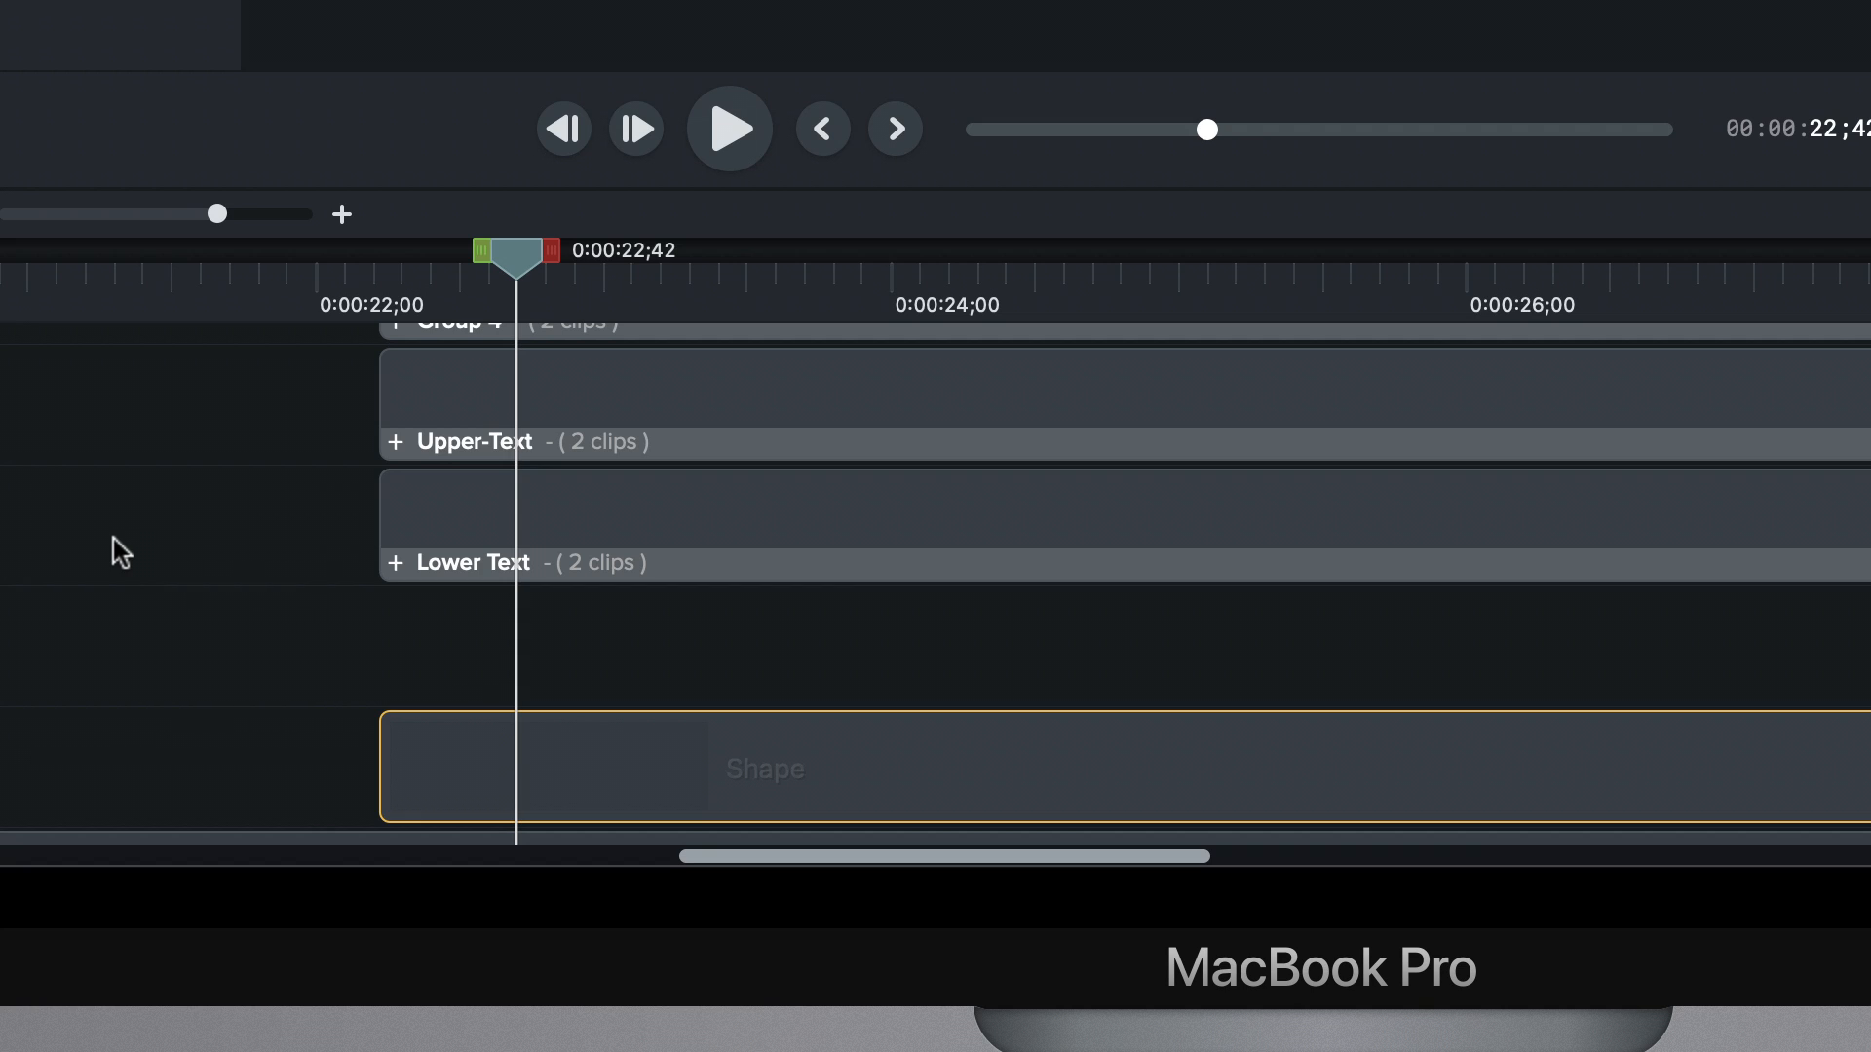
key(super+minus)
key(super+minus)
key(super+minus)
key(super+minus)
key(super+minus)
key(super+minus)
key(super+minus)
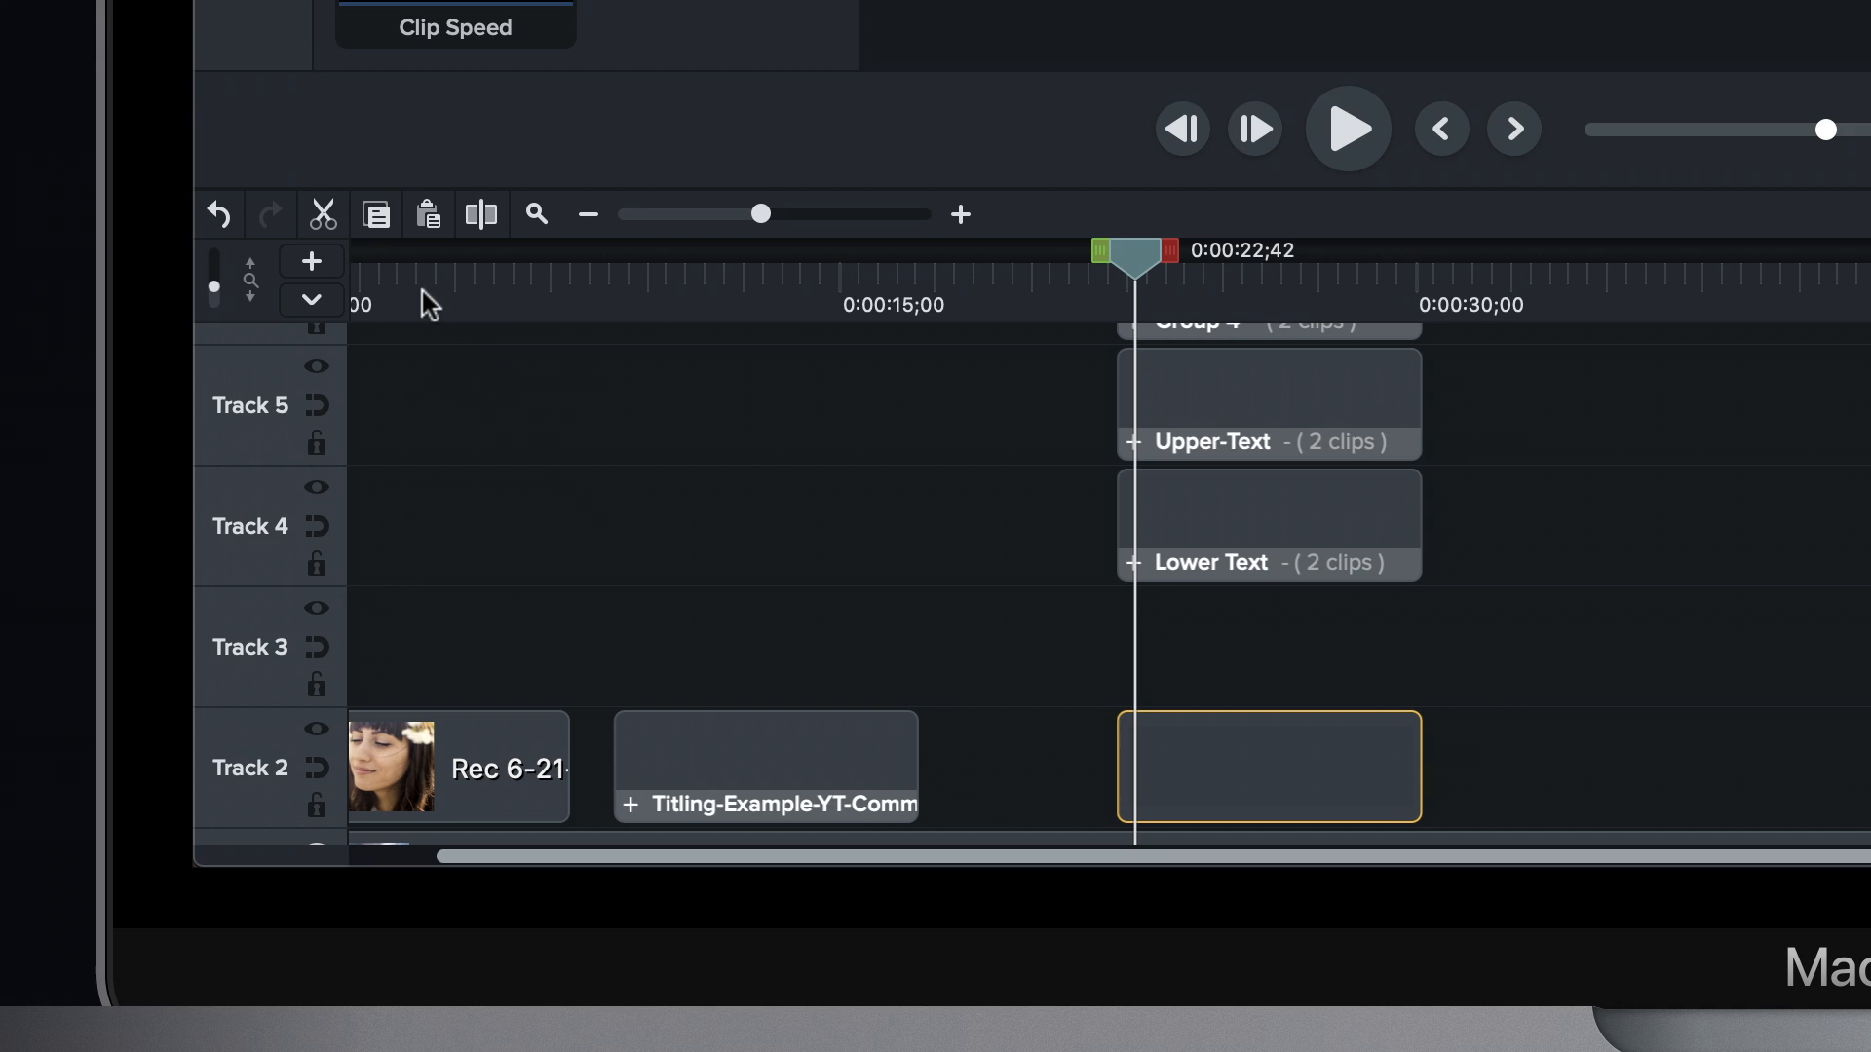
click(423, 290)
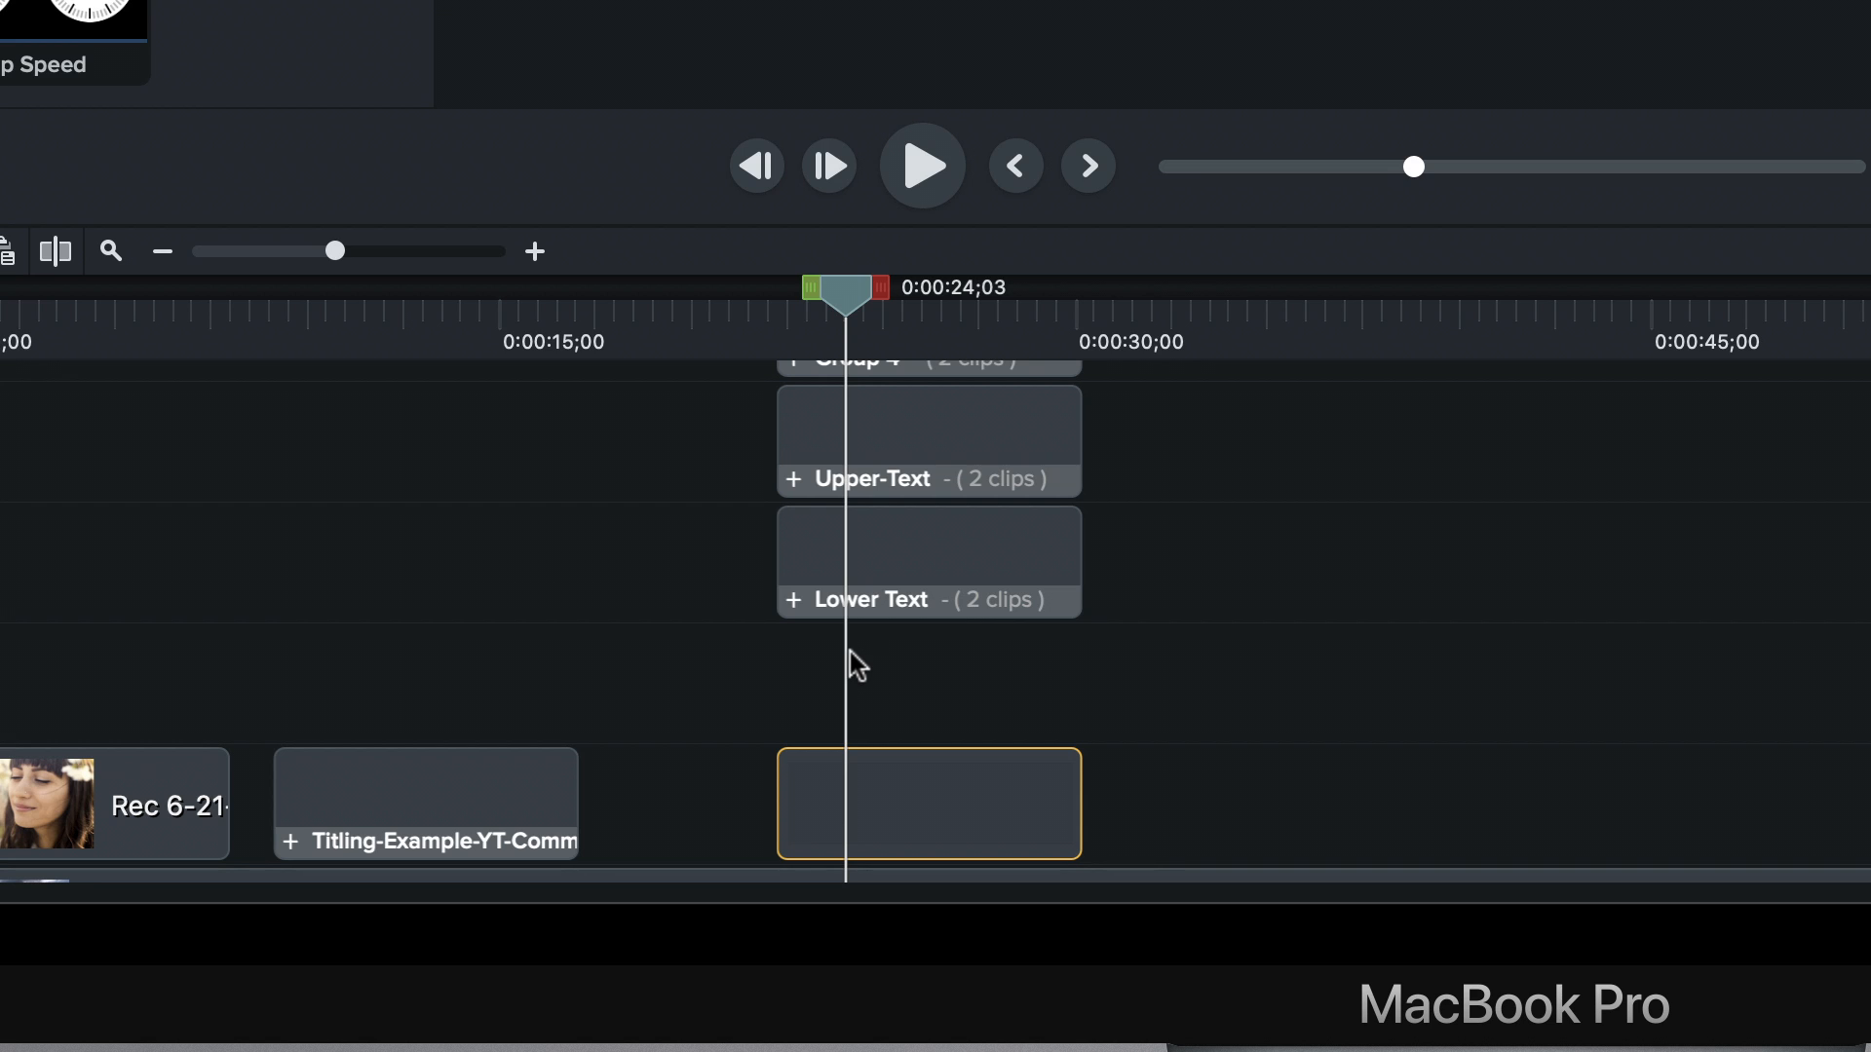
- Try animating Track 2's rectangle up to 0:00:24;03 by narrowing it to a central vertical strip, and undo the narrowing
key(super+equal)
key(super+equal)
key(super+equal)
key(super+equal)
key(super+equal)
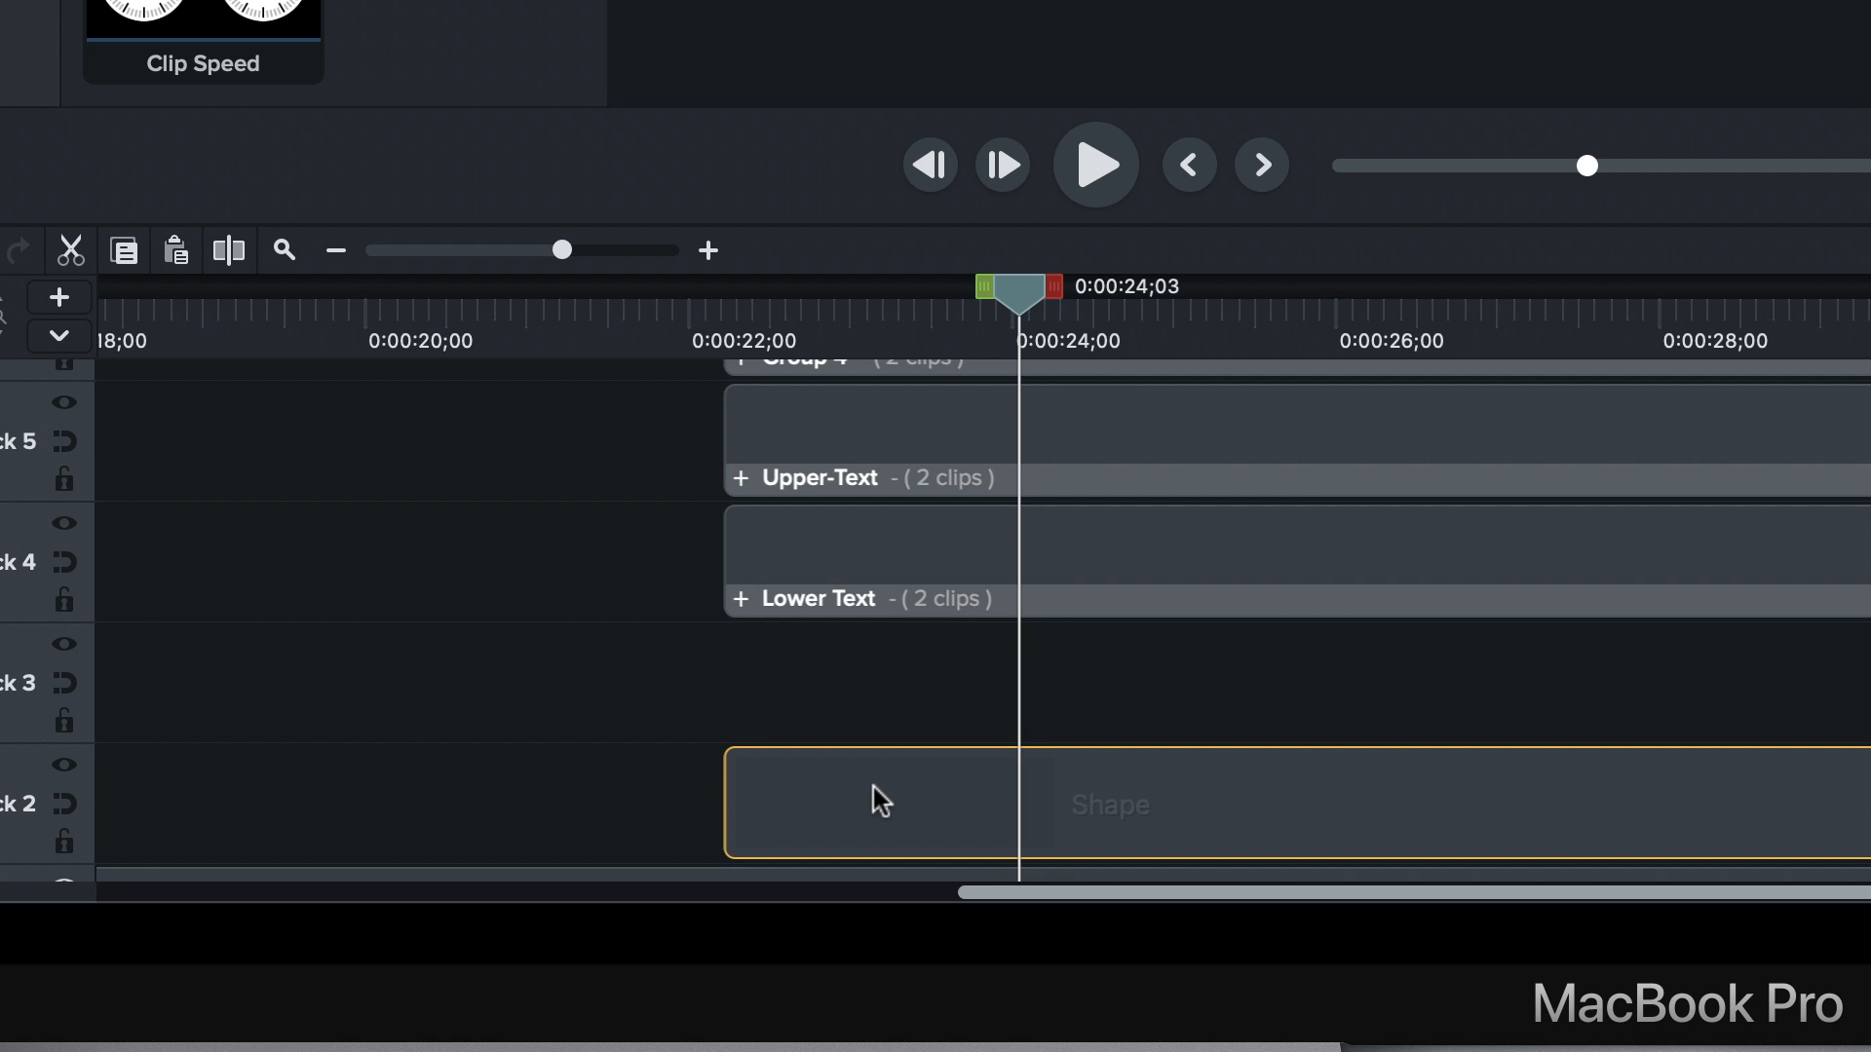
key(a)
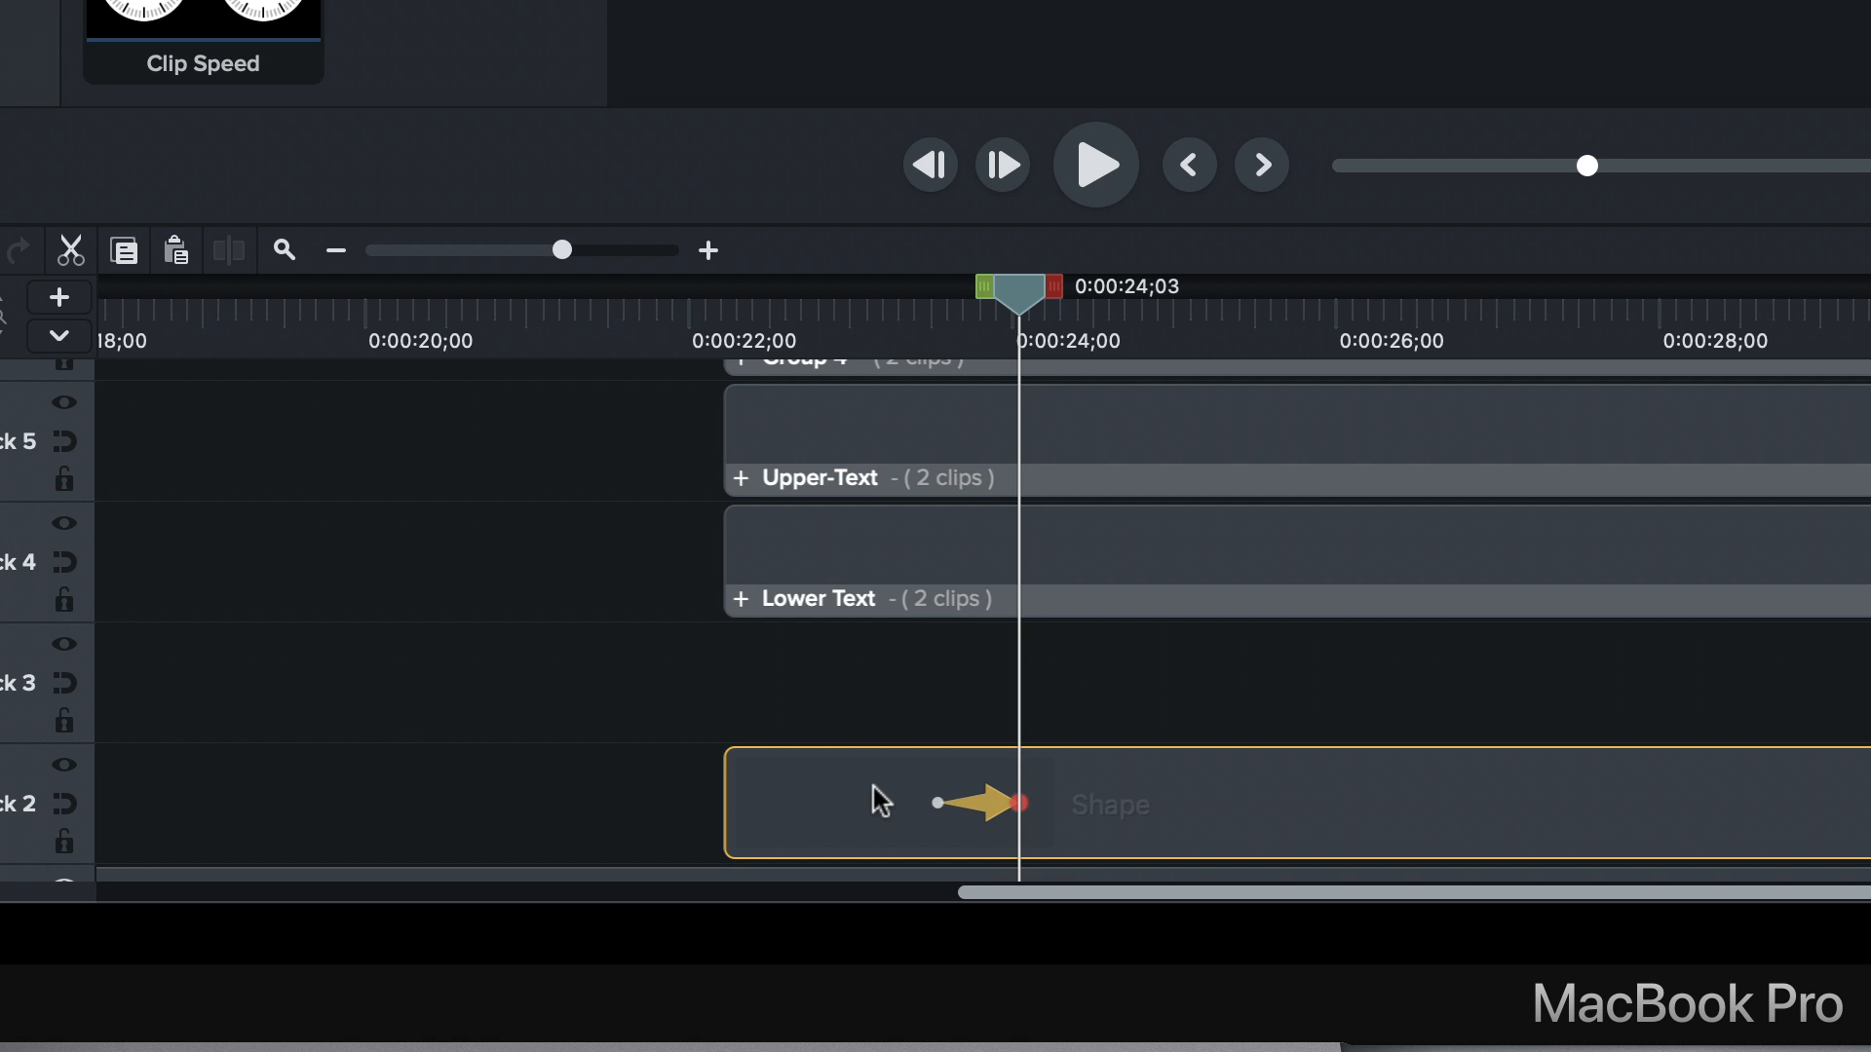
click(938, 804)
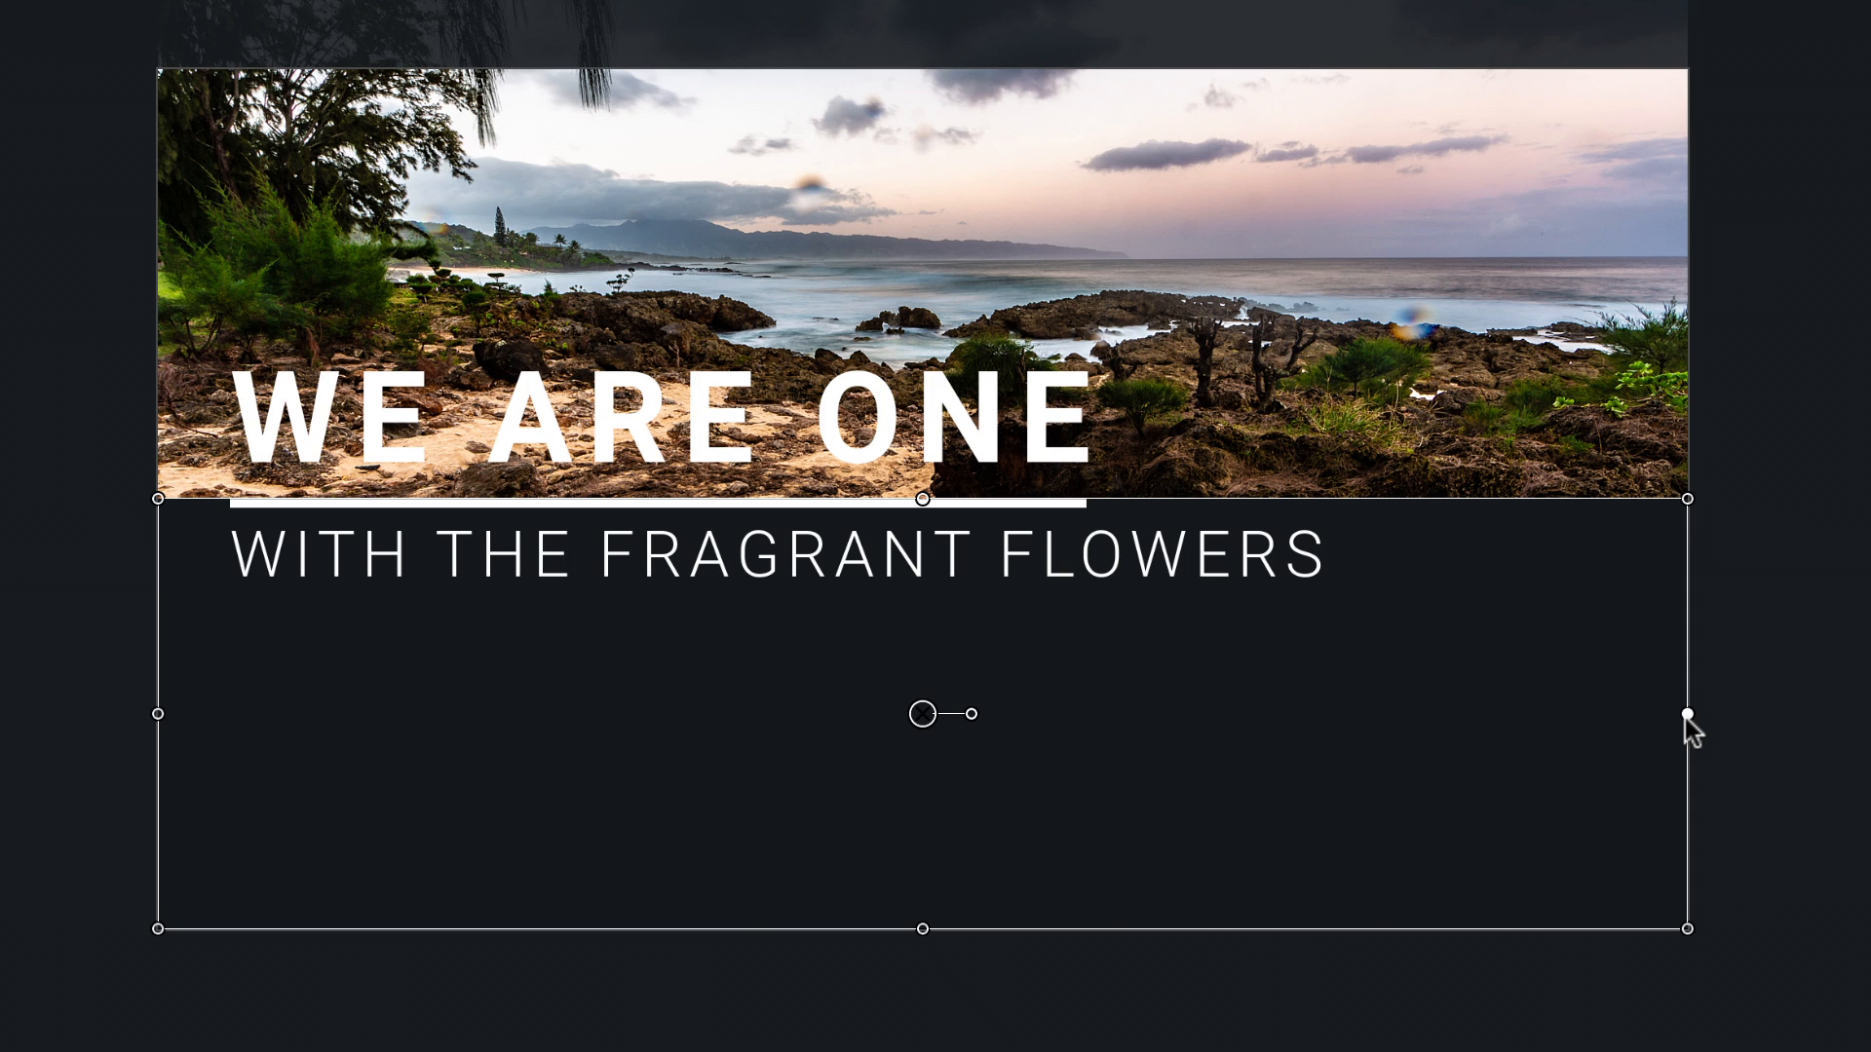
drag(1686, 717, 1014, 763)
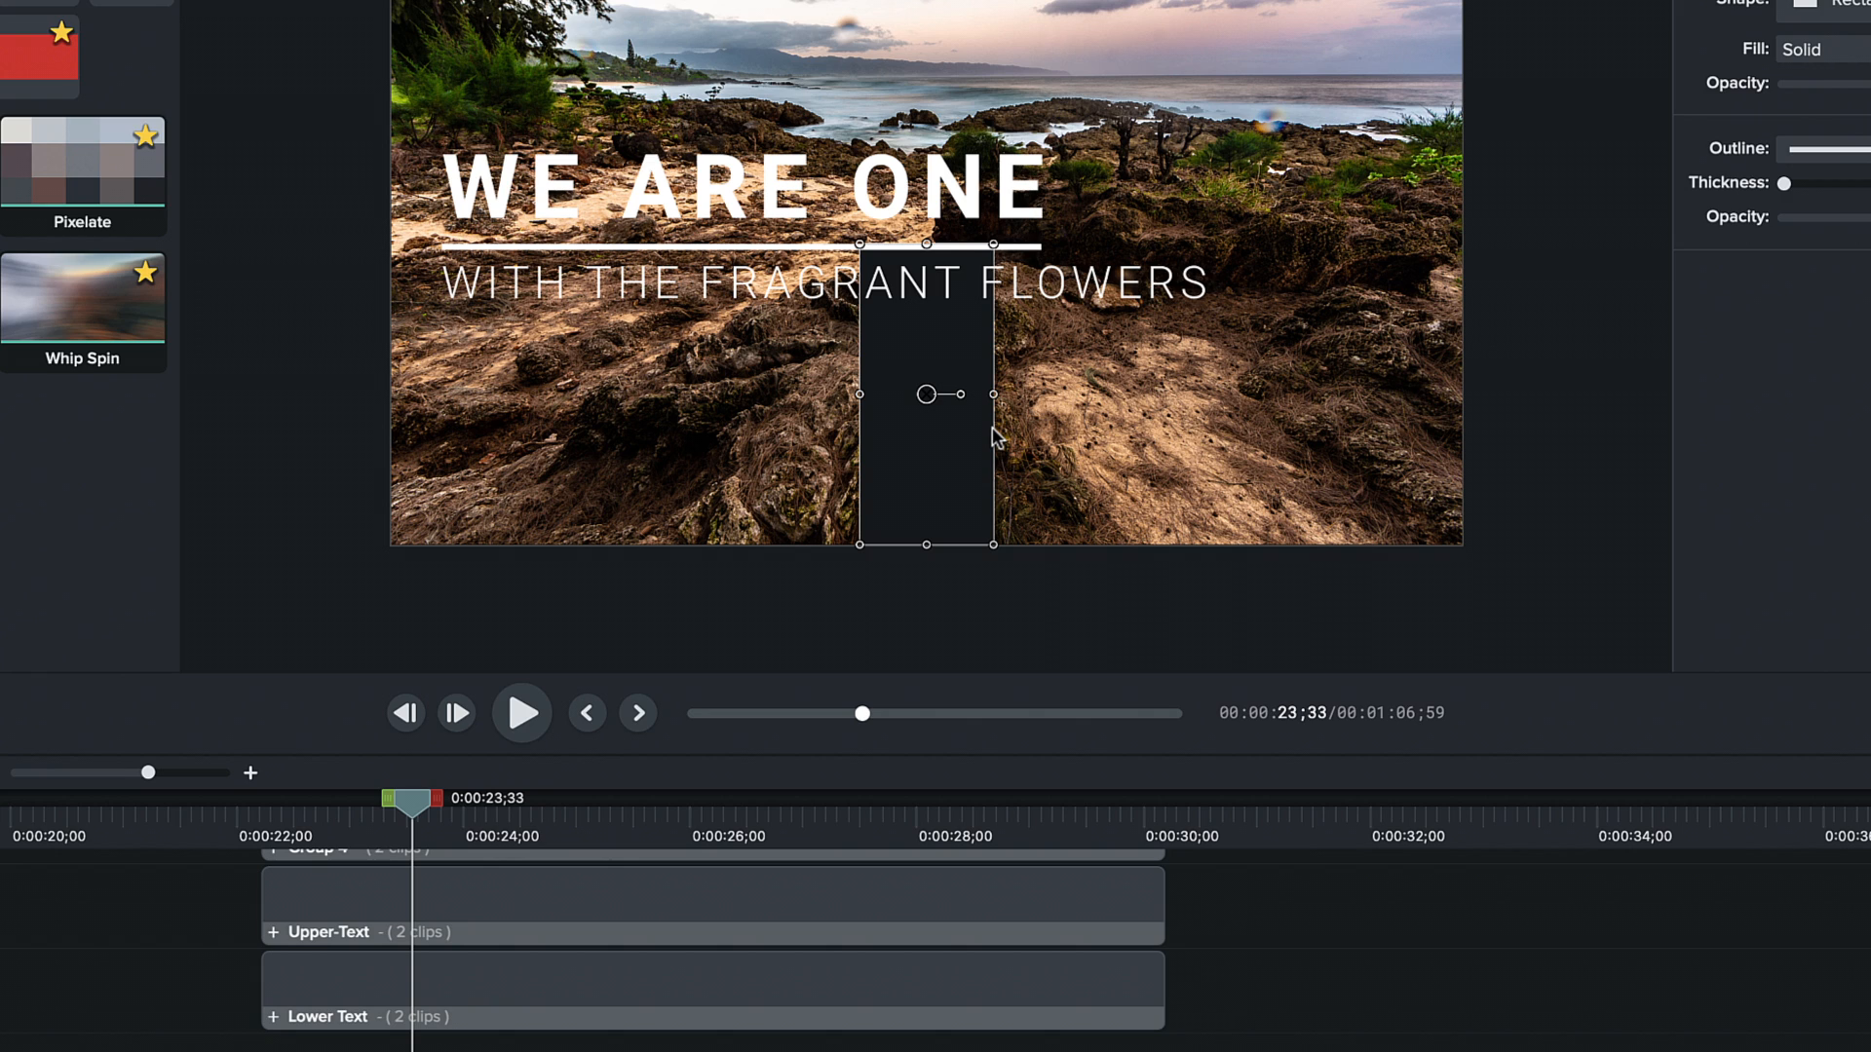
key(ctrl+z)
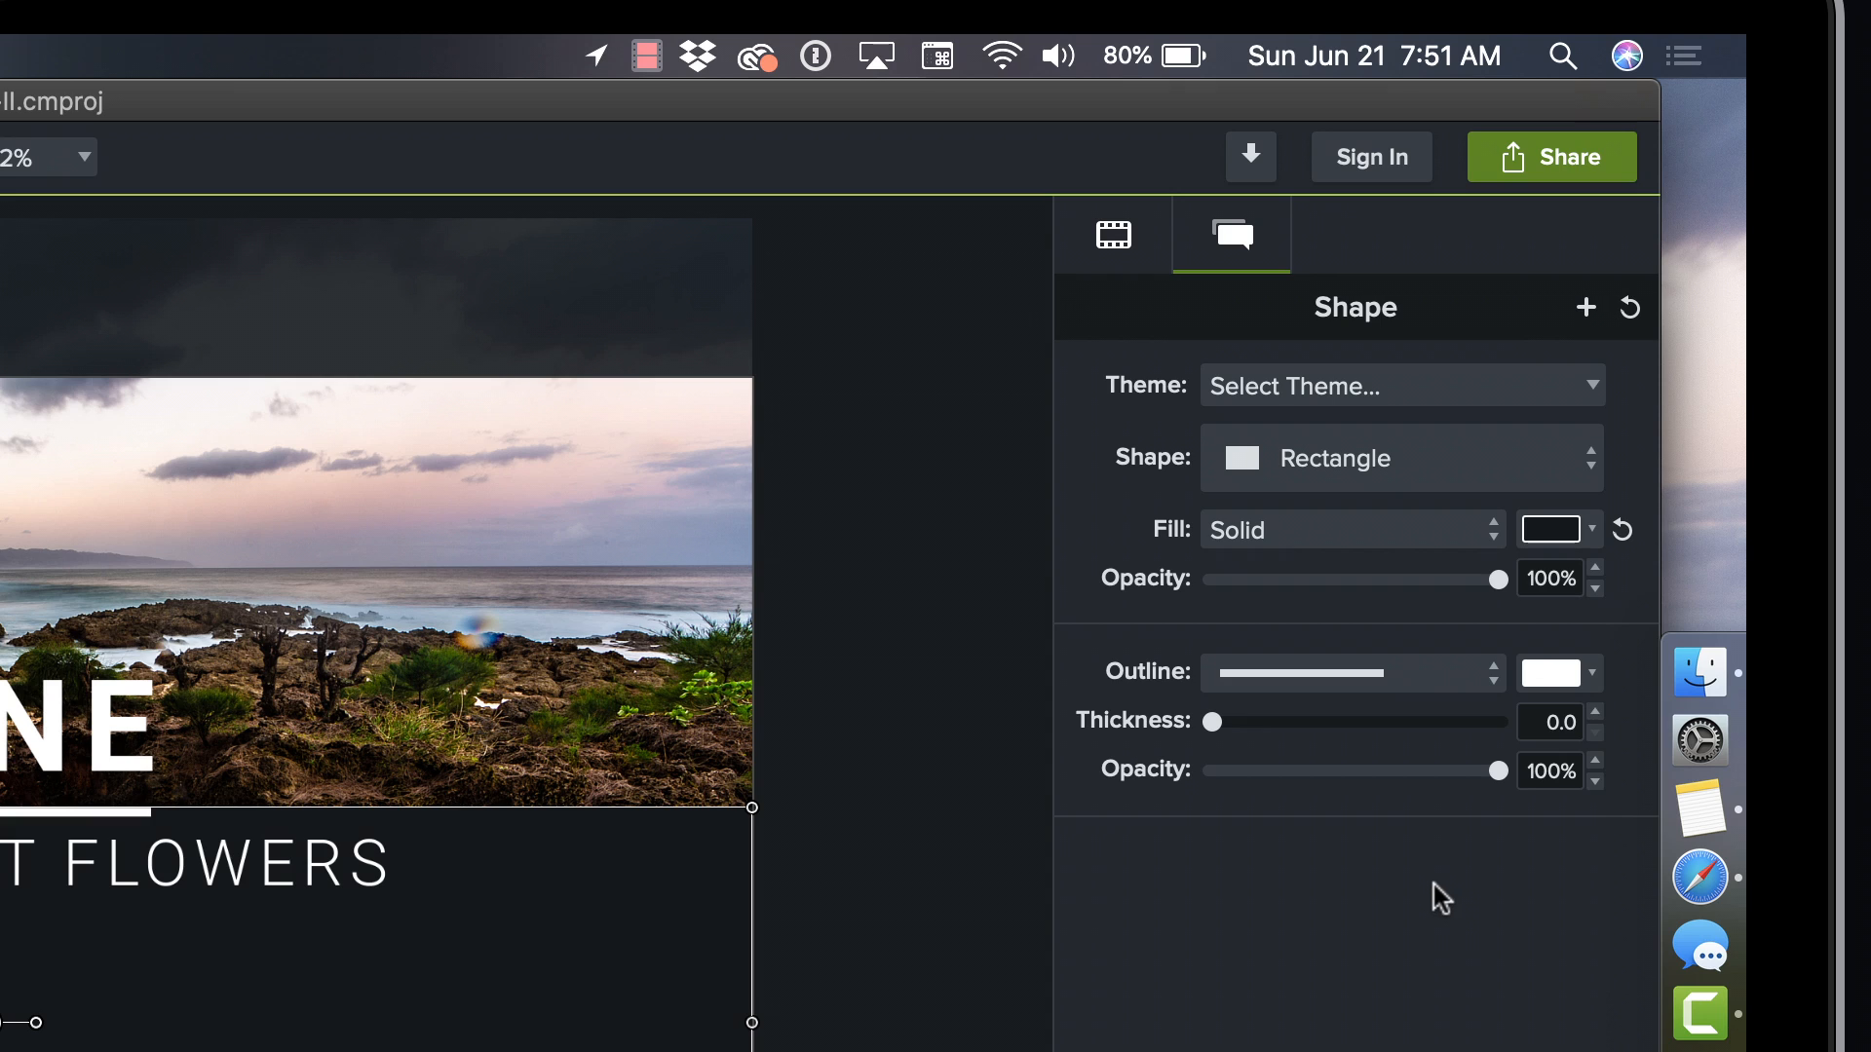
- Set the fill opacity of Track 2's rectangle to 20%
click(1528, 582)
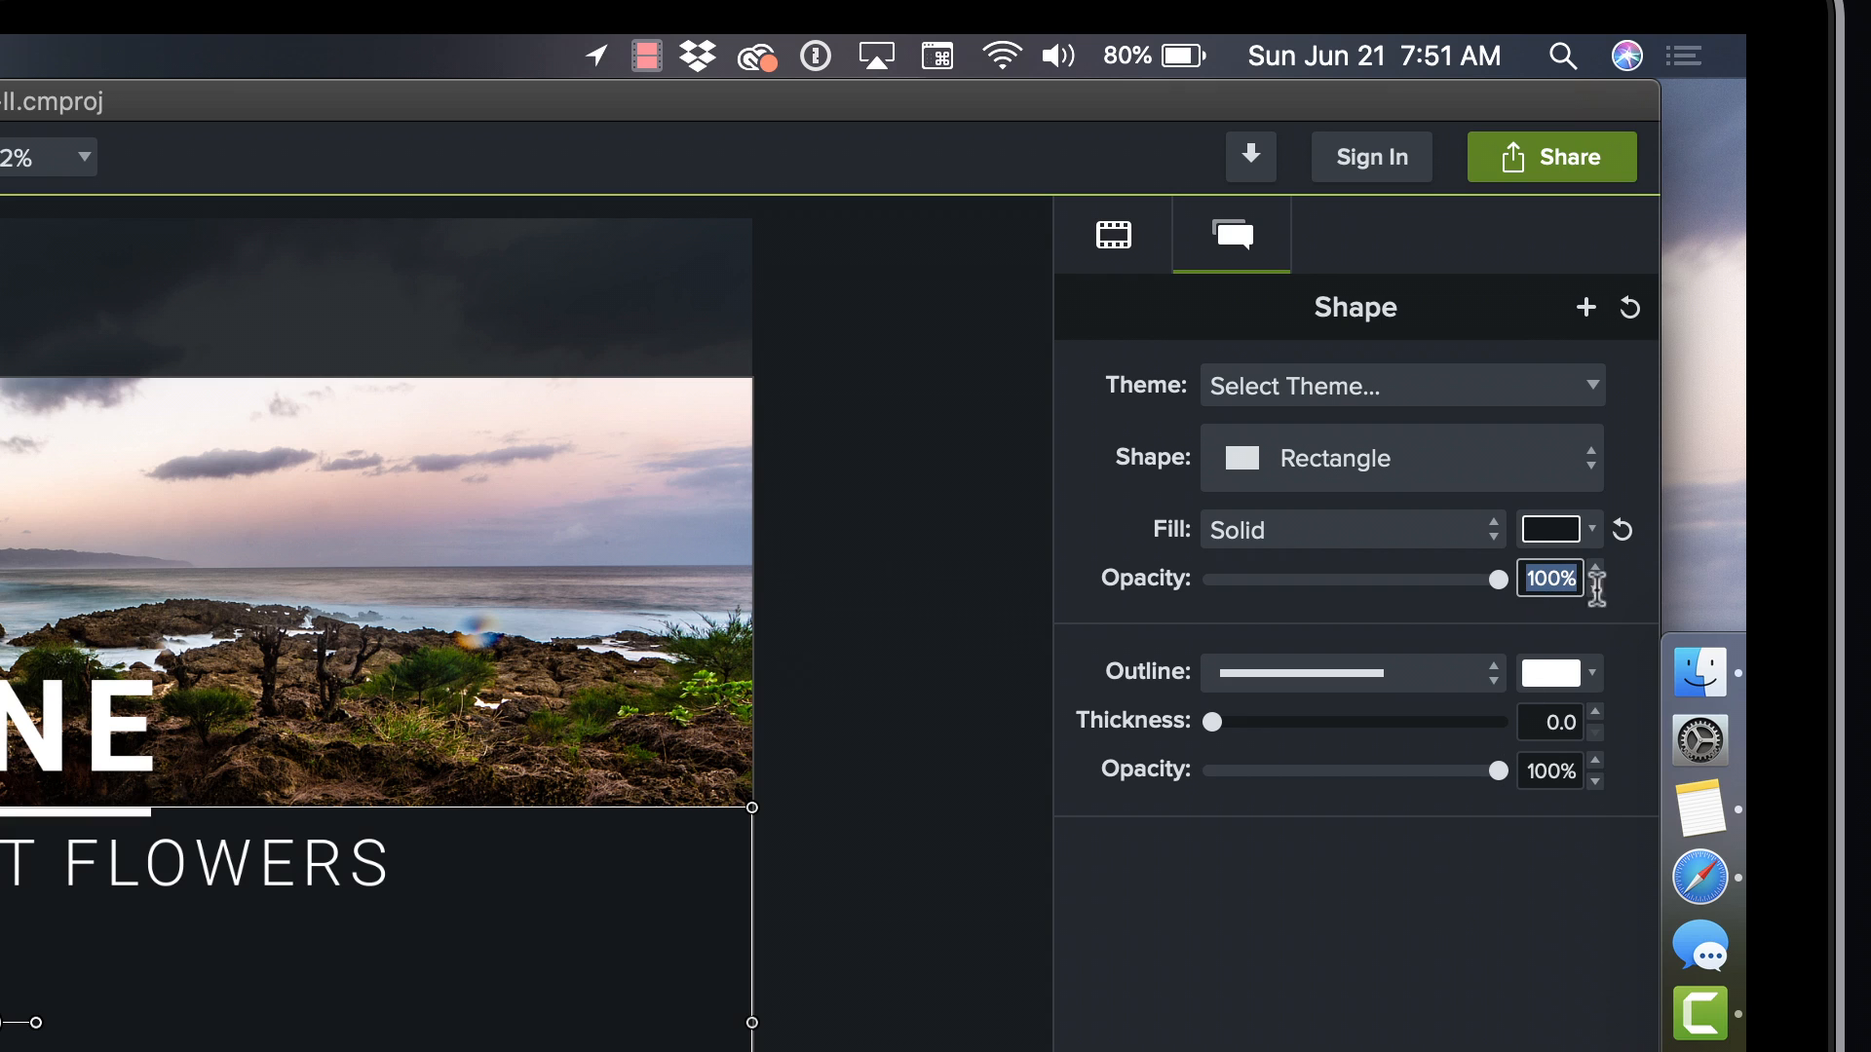
text(20)
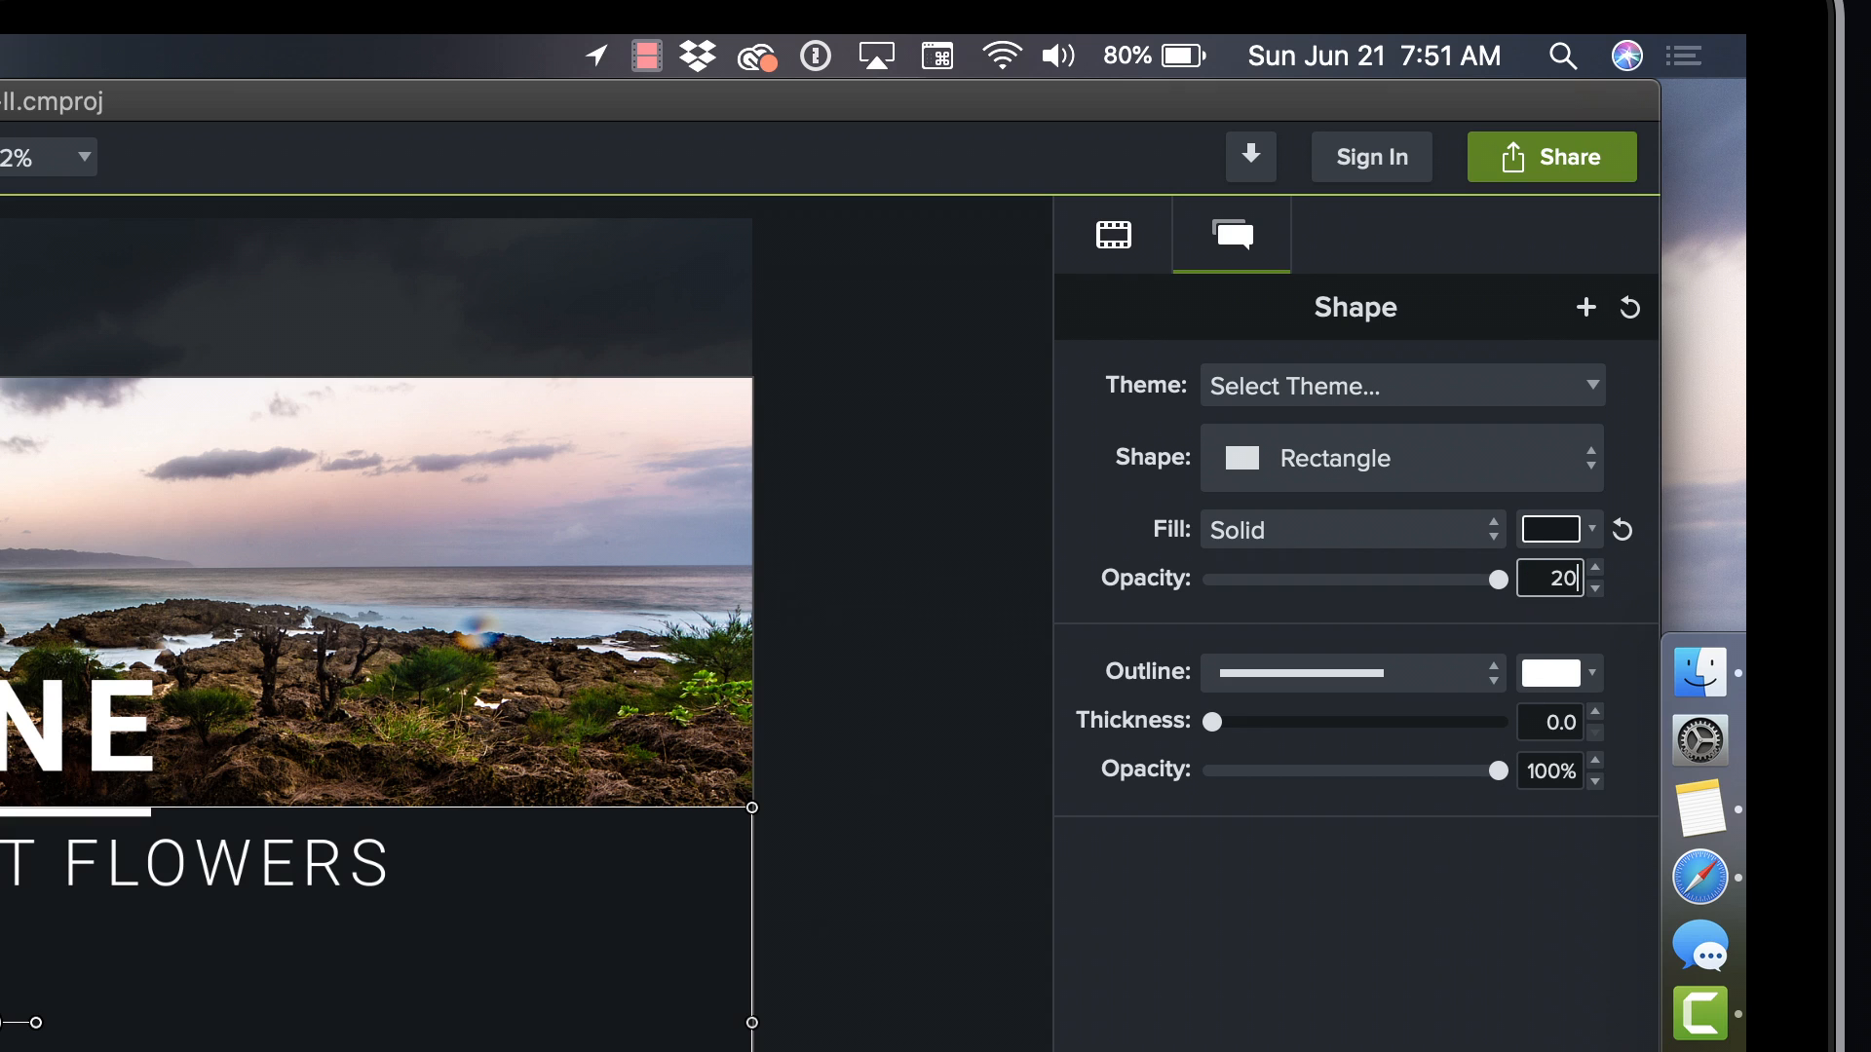
key(Return)
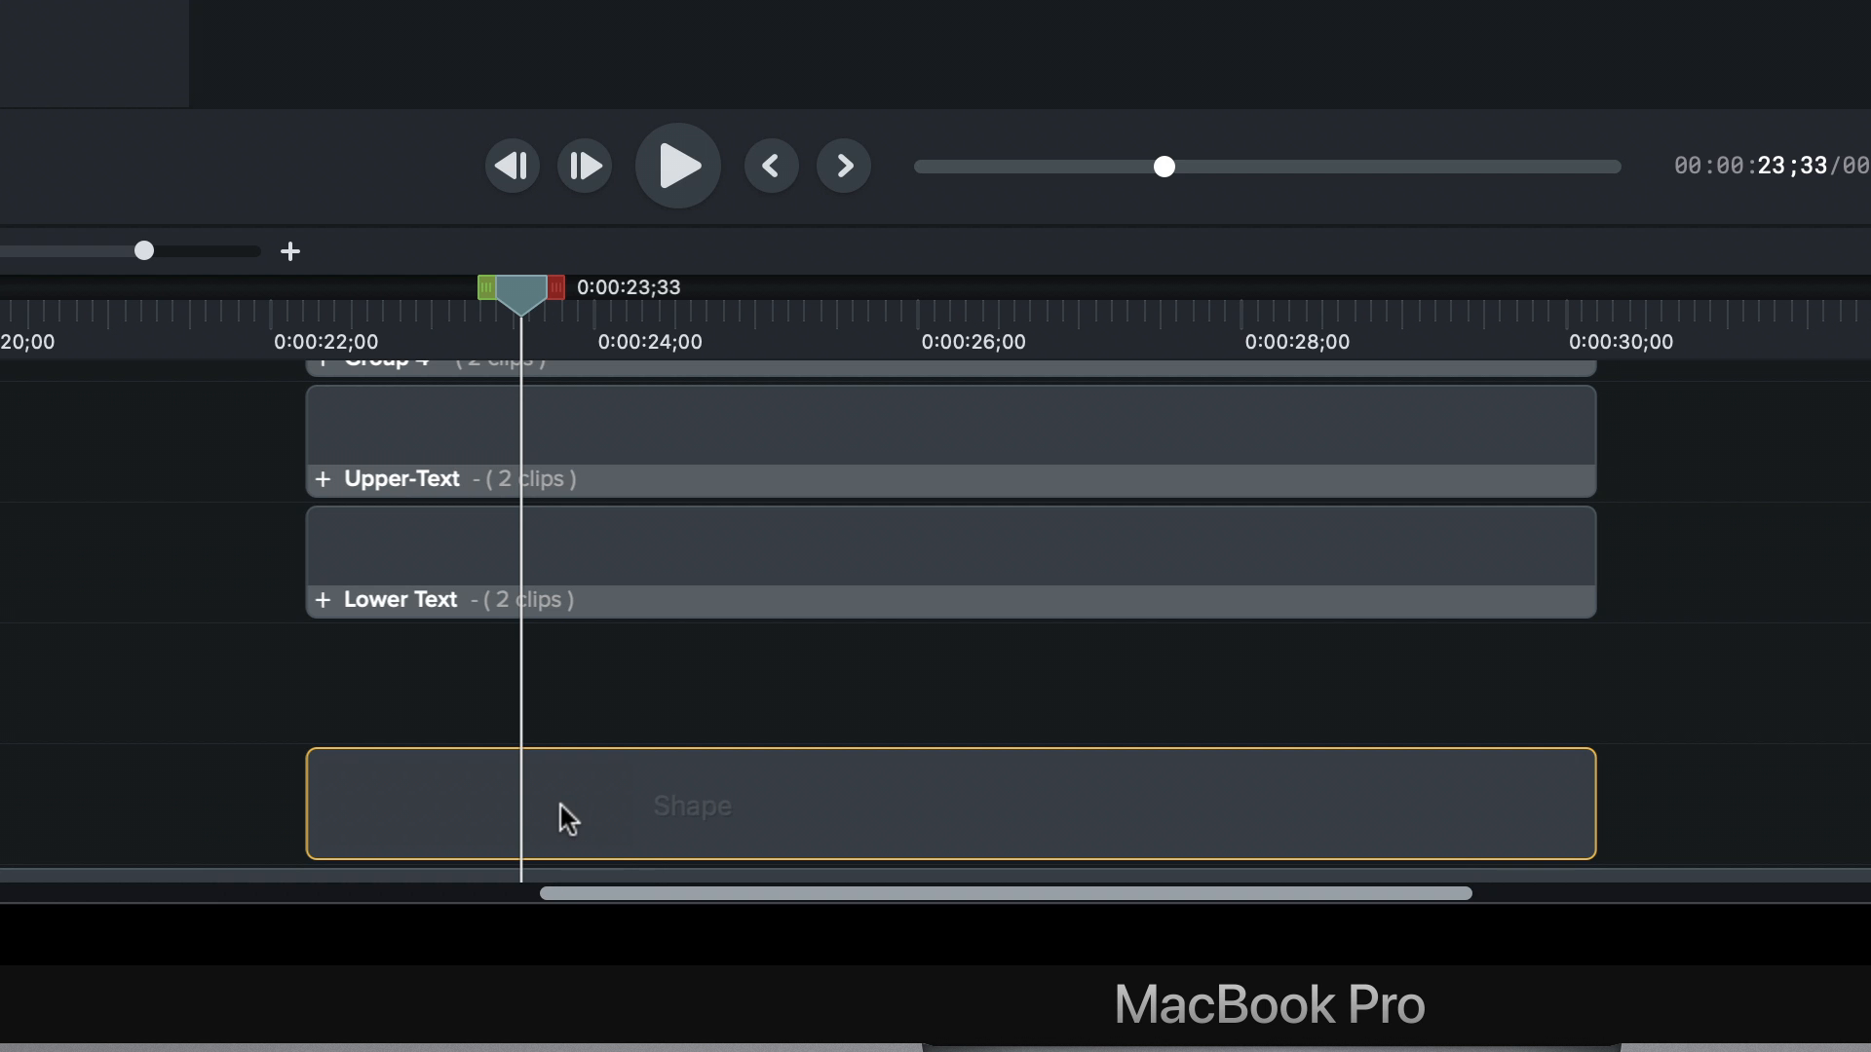
- Add an animation on Track 2's rectangle ending at 0:00:23;33 and symmetrically narrow its starting state to a thin central strip
key(shift+a)
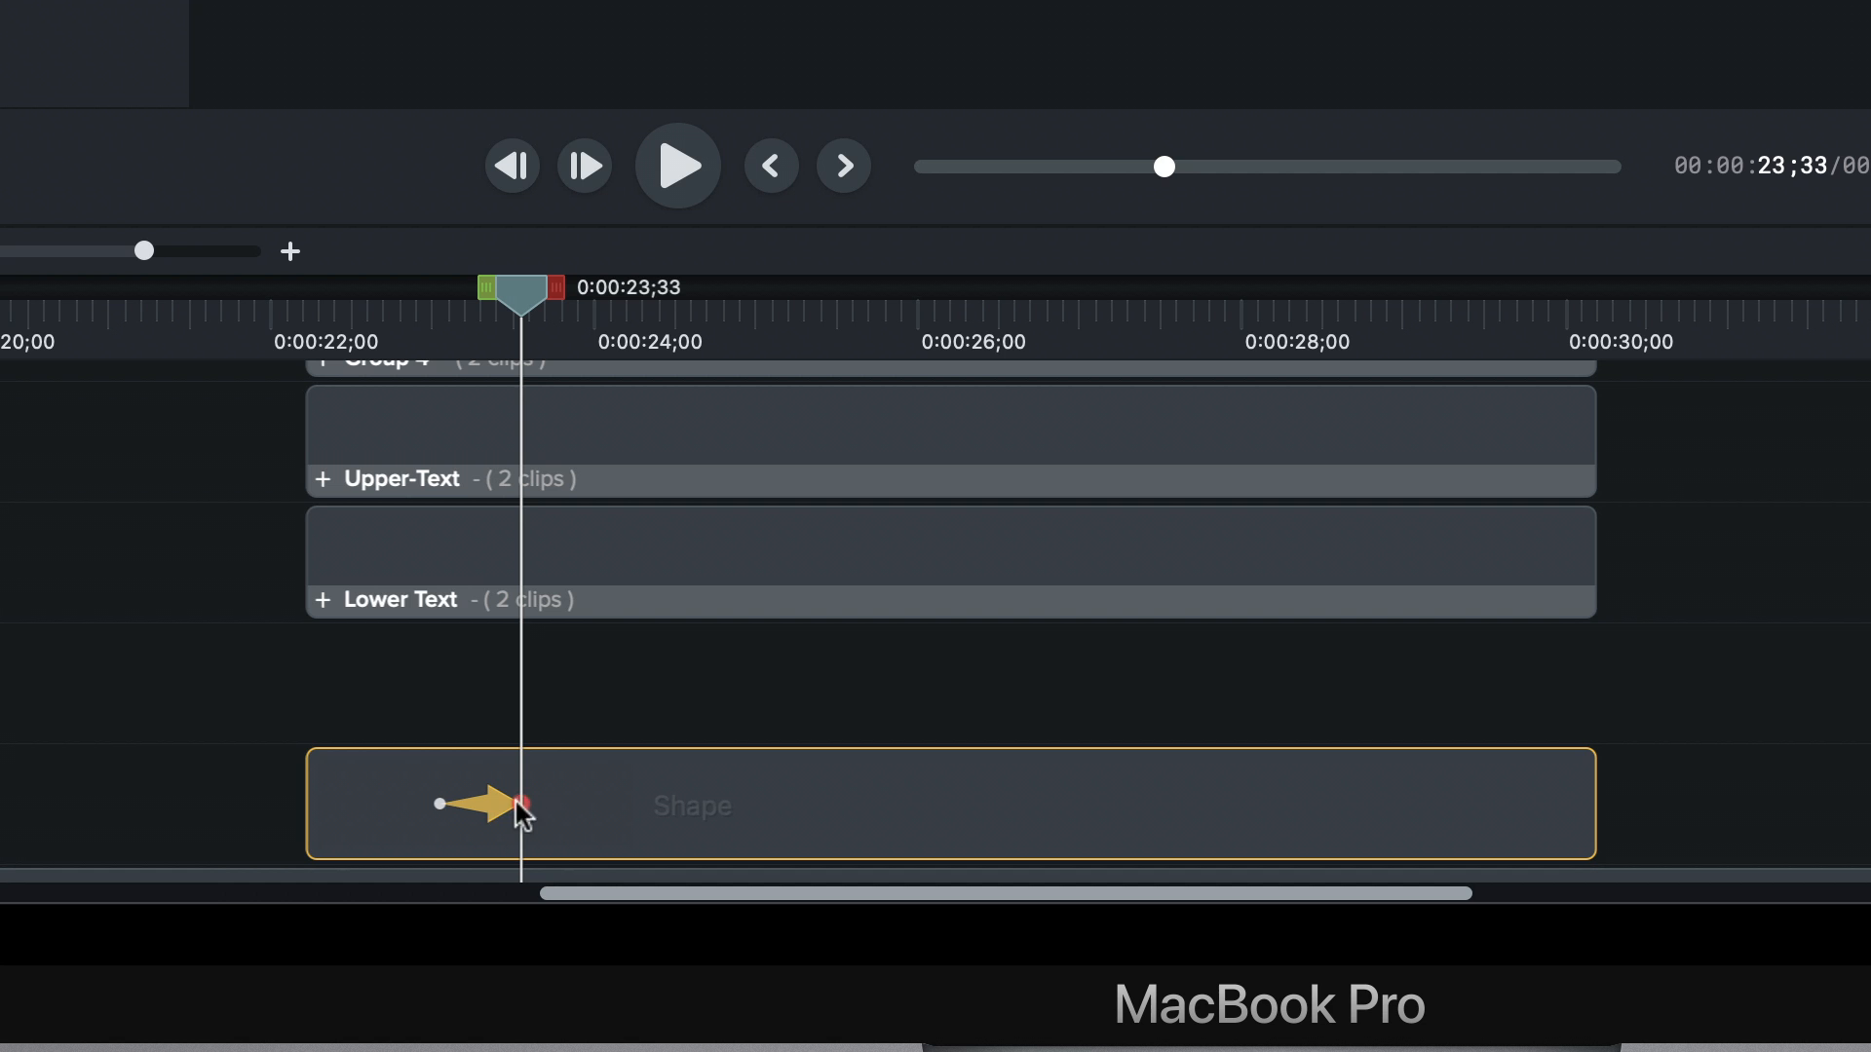
click(441, 805)
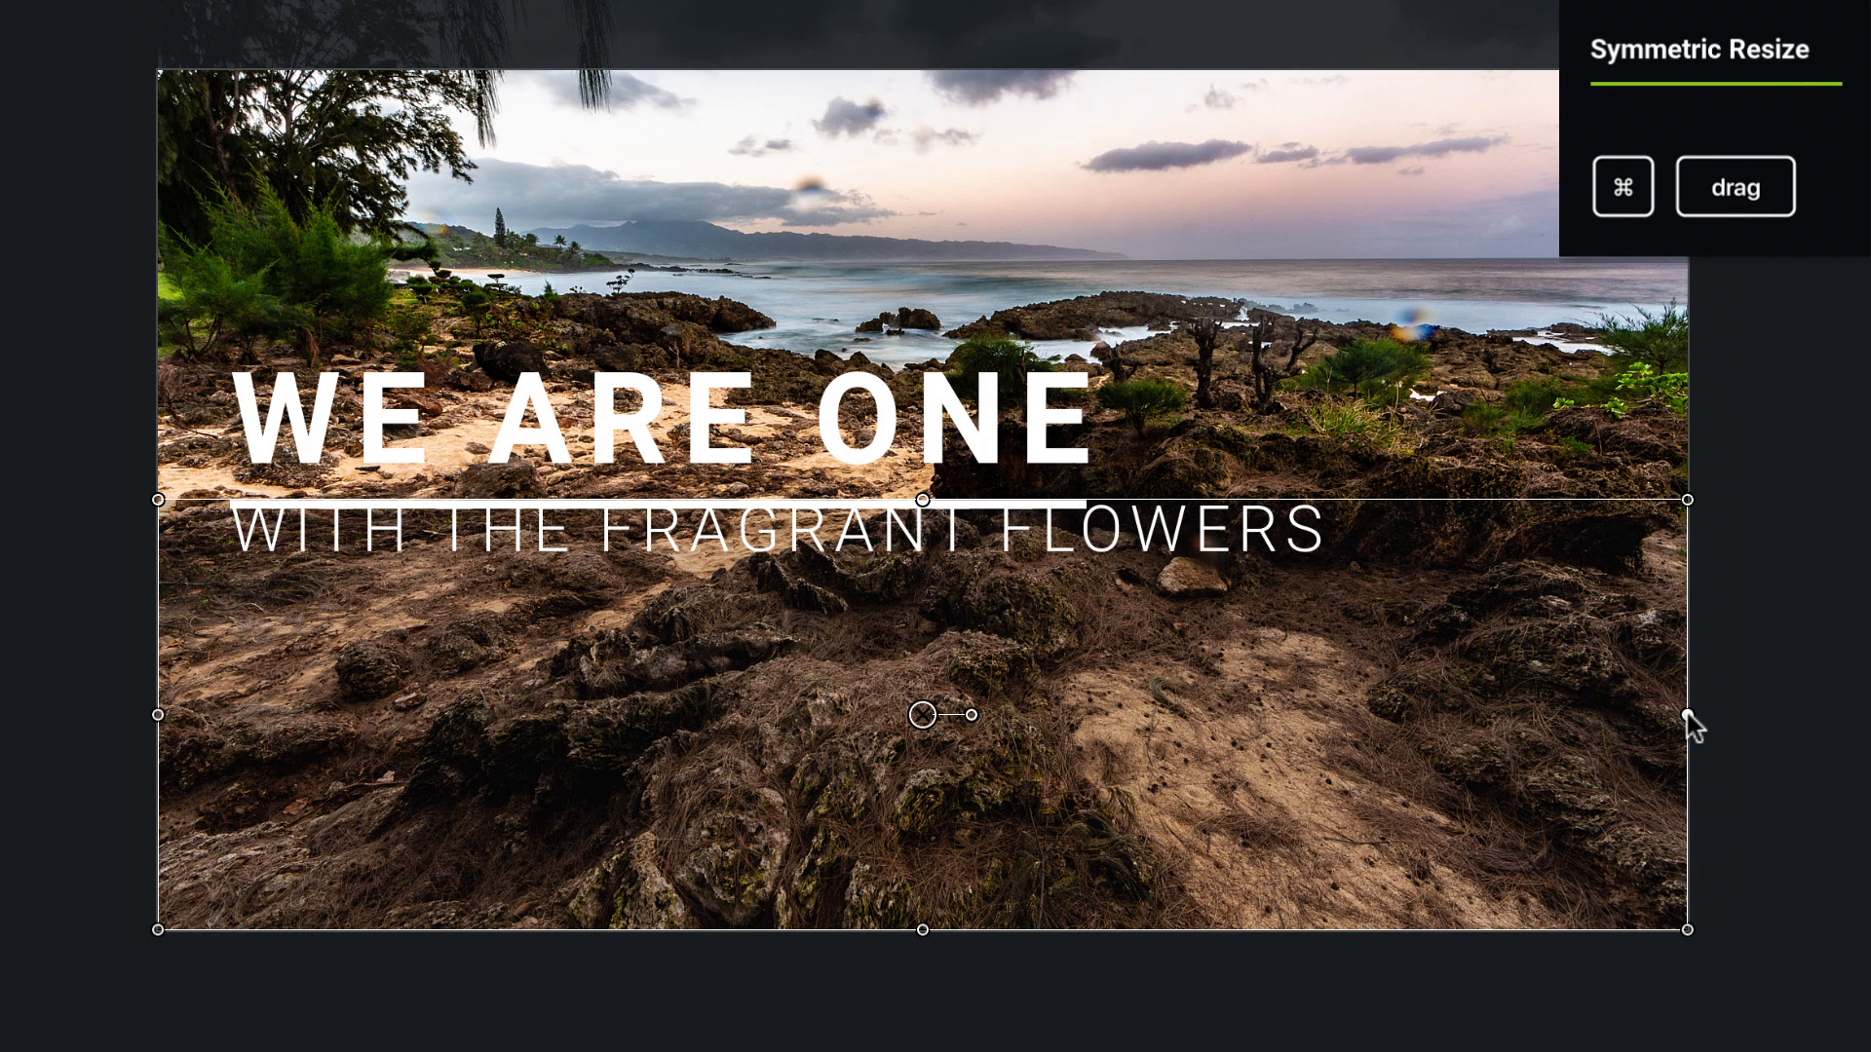
drag(1686, 713, 992, 721)
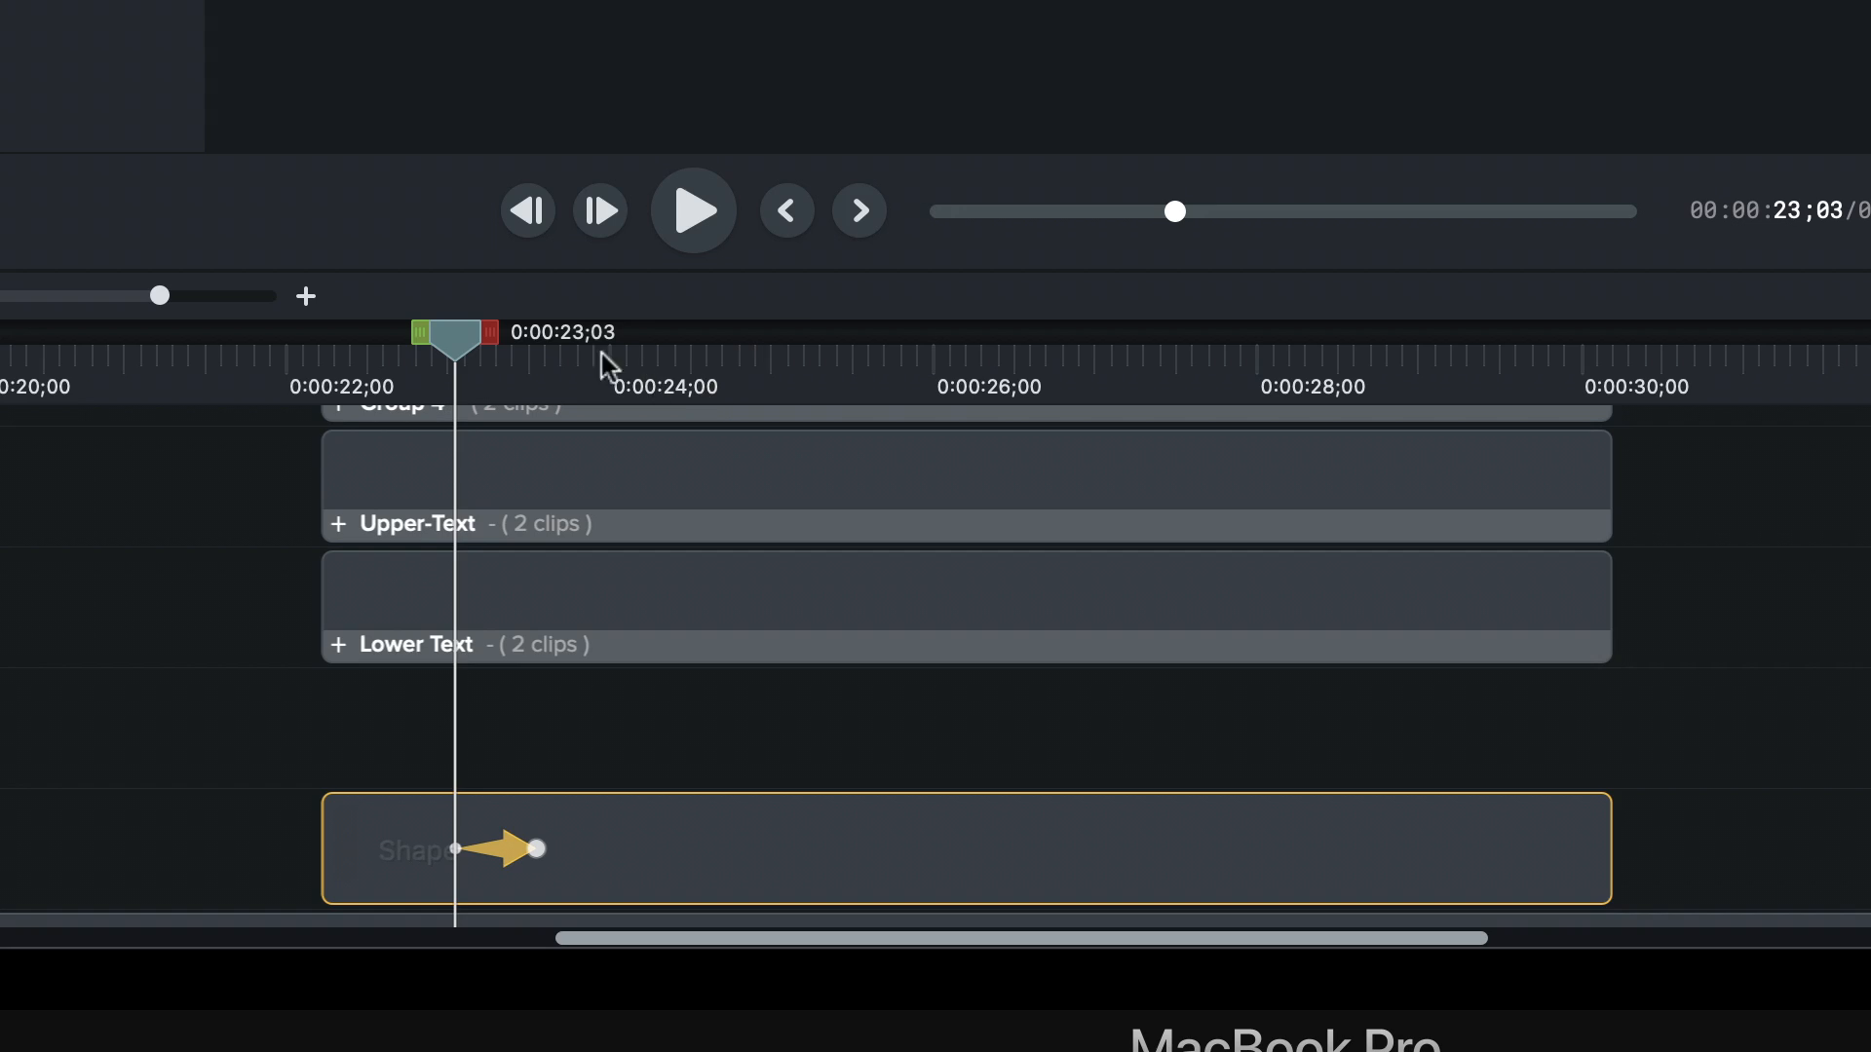
- At the animation's start, 0:00:23;03, nudge the narrow strip to the right of the canvas centre
drag(449, 337, 458, 337)
drag(859, 999, 858, 999)
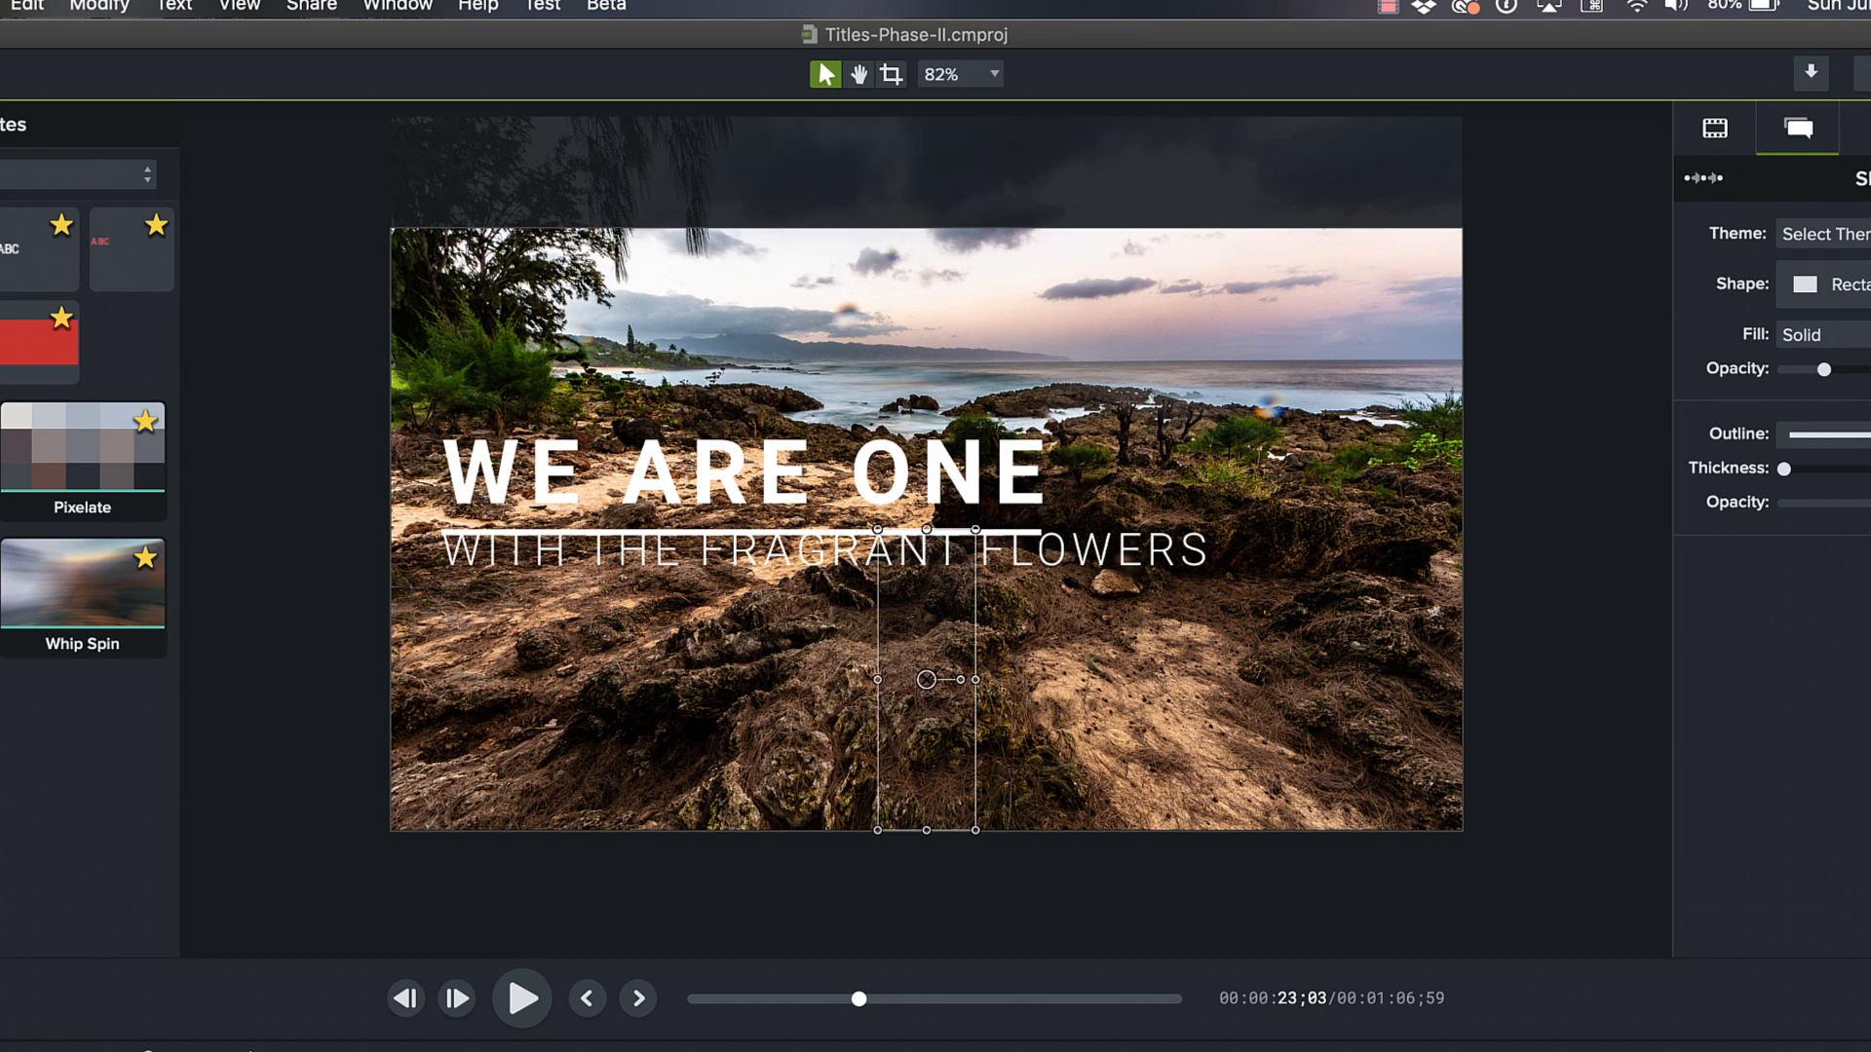
key(shift+Right)
key(shift+Right)
key(shift+Right)
key(shift+Right)
key(shift+Right)
key(shift+Right)
key(shift+Right)
key(shift+Right)
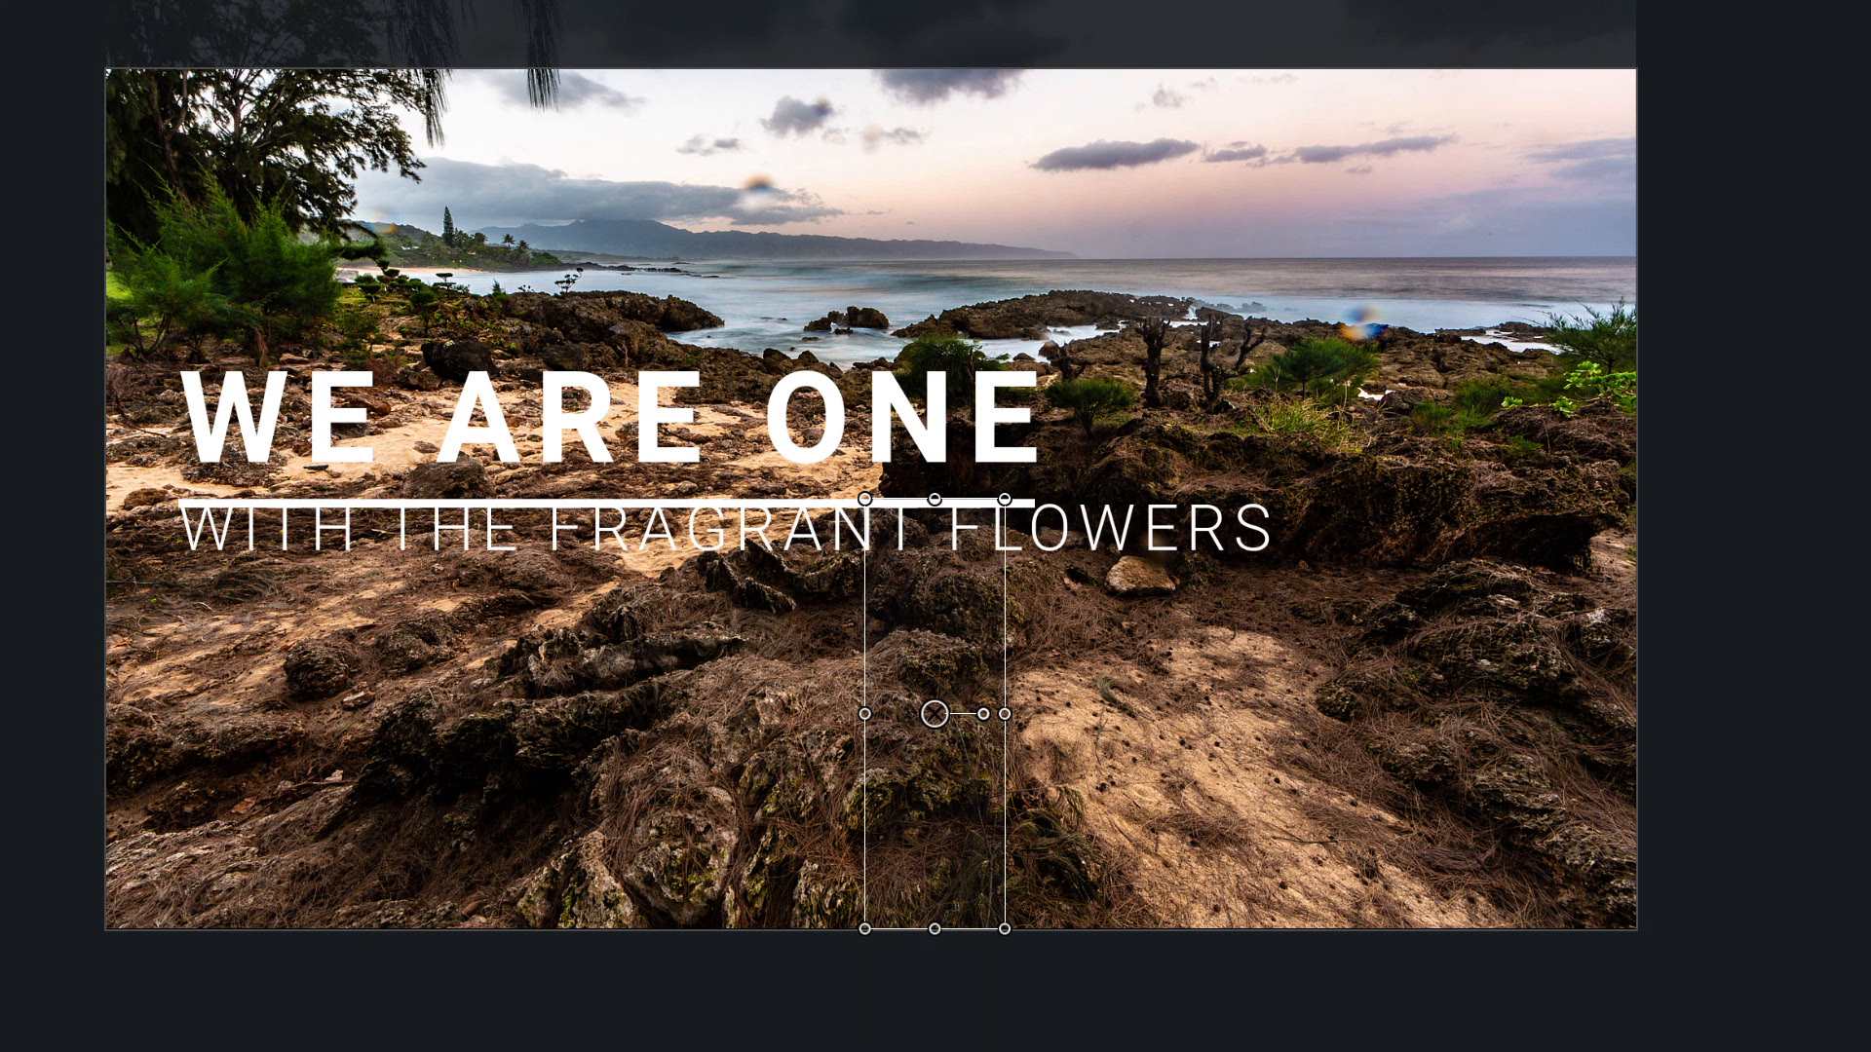
key(shift+Right)
key(shift+Right)
key(shift+Right)
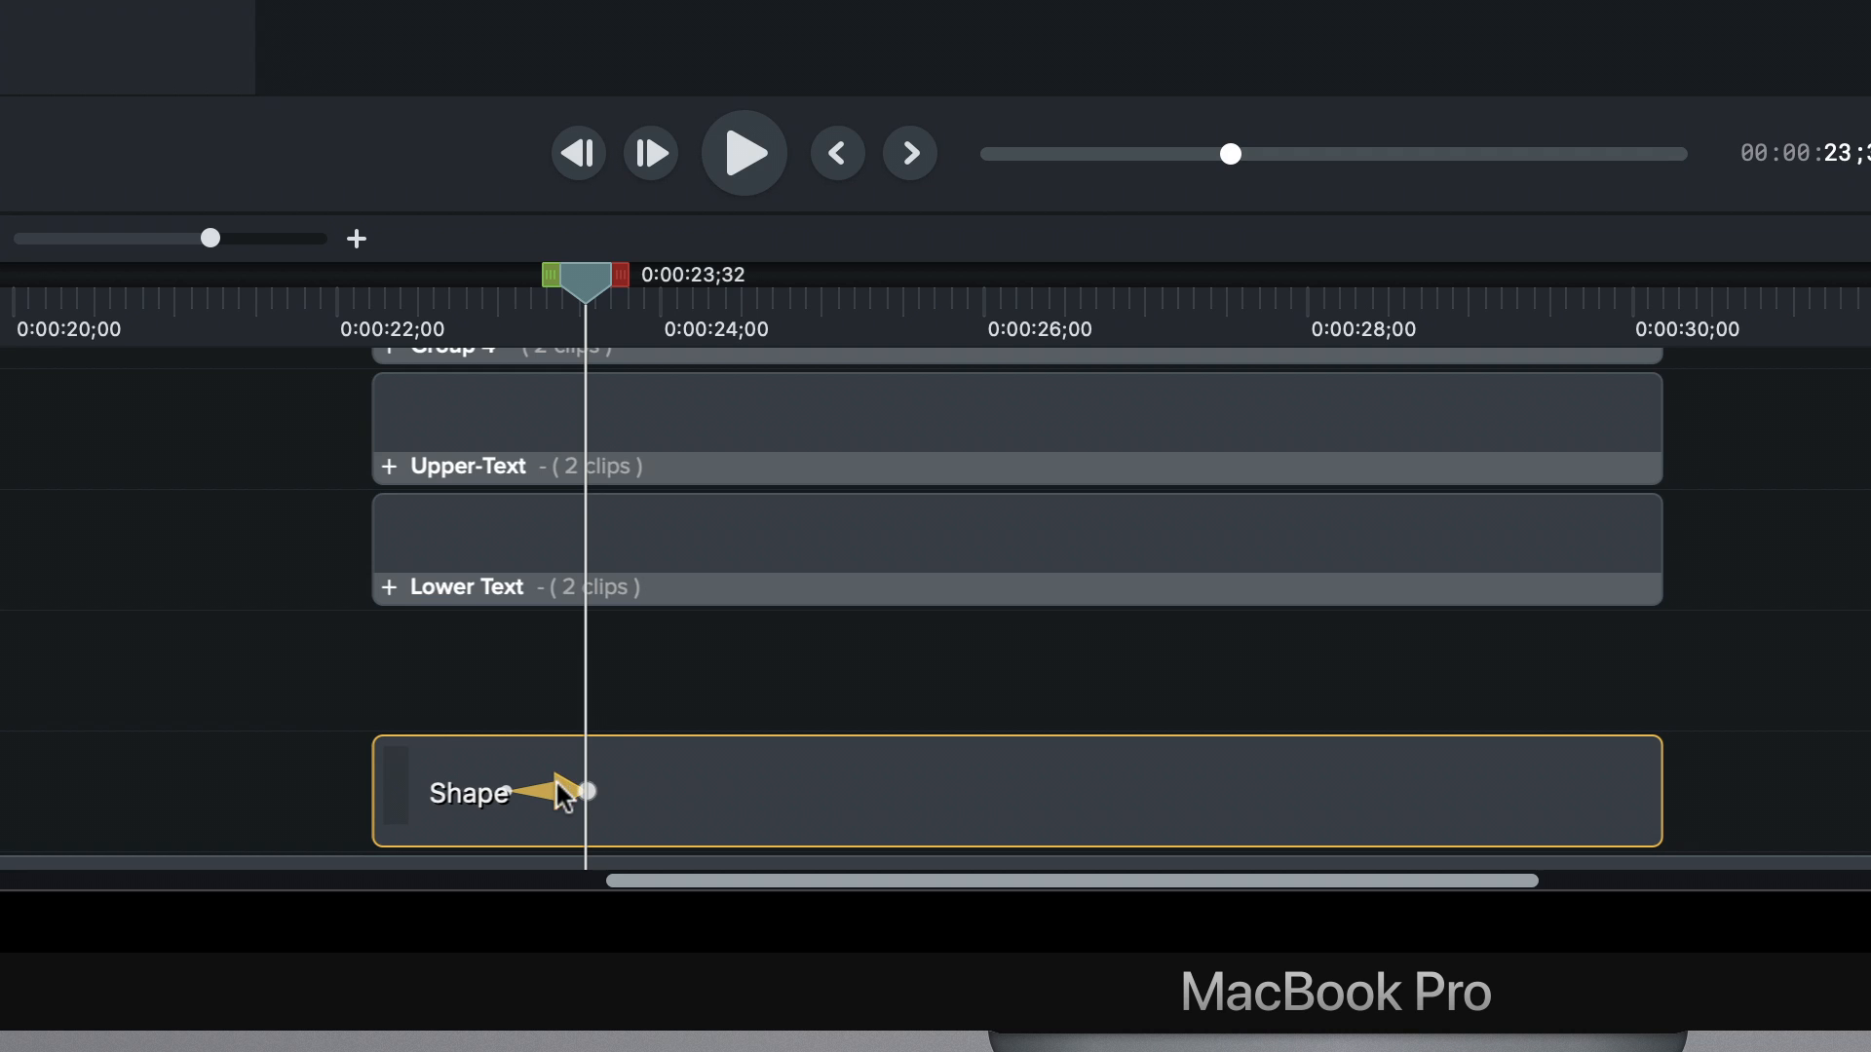
- Move the rectangle's animation to its clip's start, ending at 0:00:22;53, and add a second animation directly after it, ending at 0:00:23;23
mouse_move(468, 788)
mouse_down()
mouse_move(430, 792)
mouse_move(516, 792)
mouse_move(482, 795)
mouse_up()
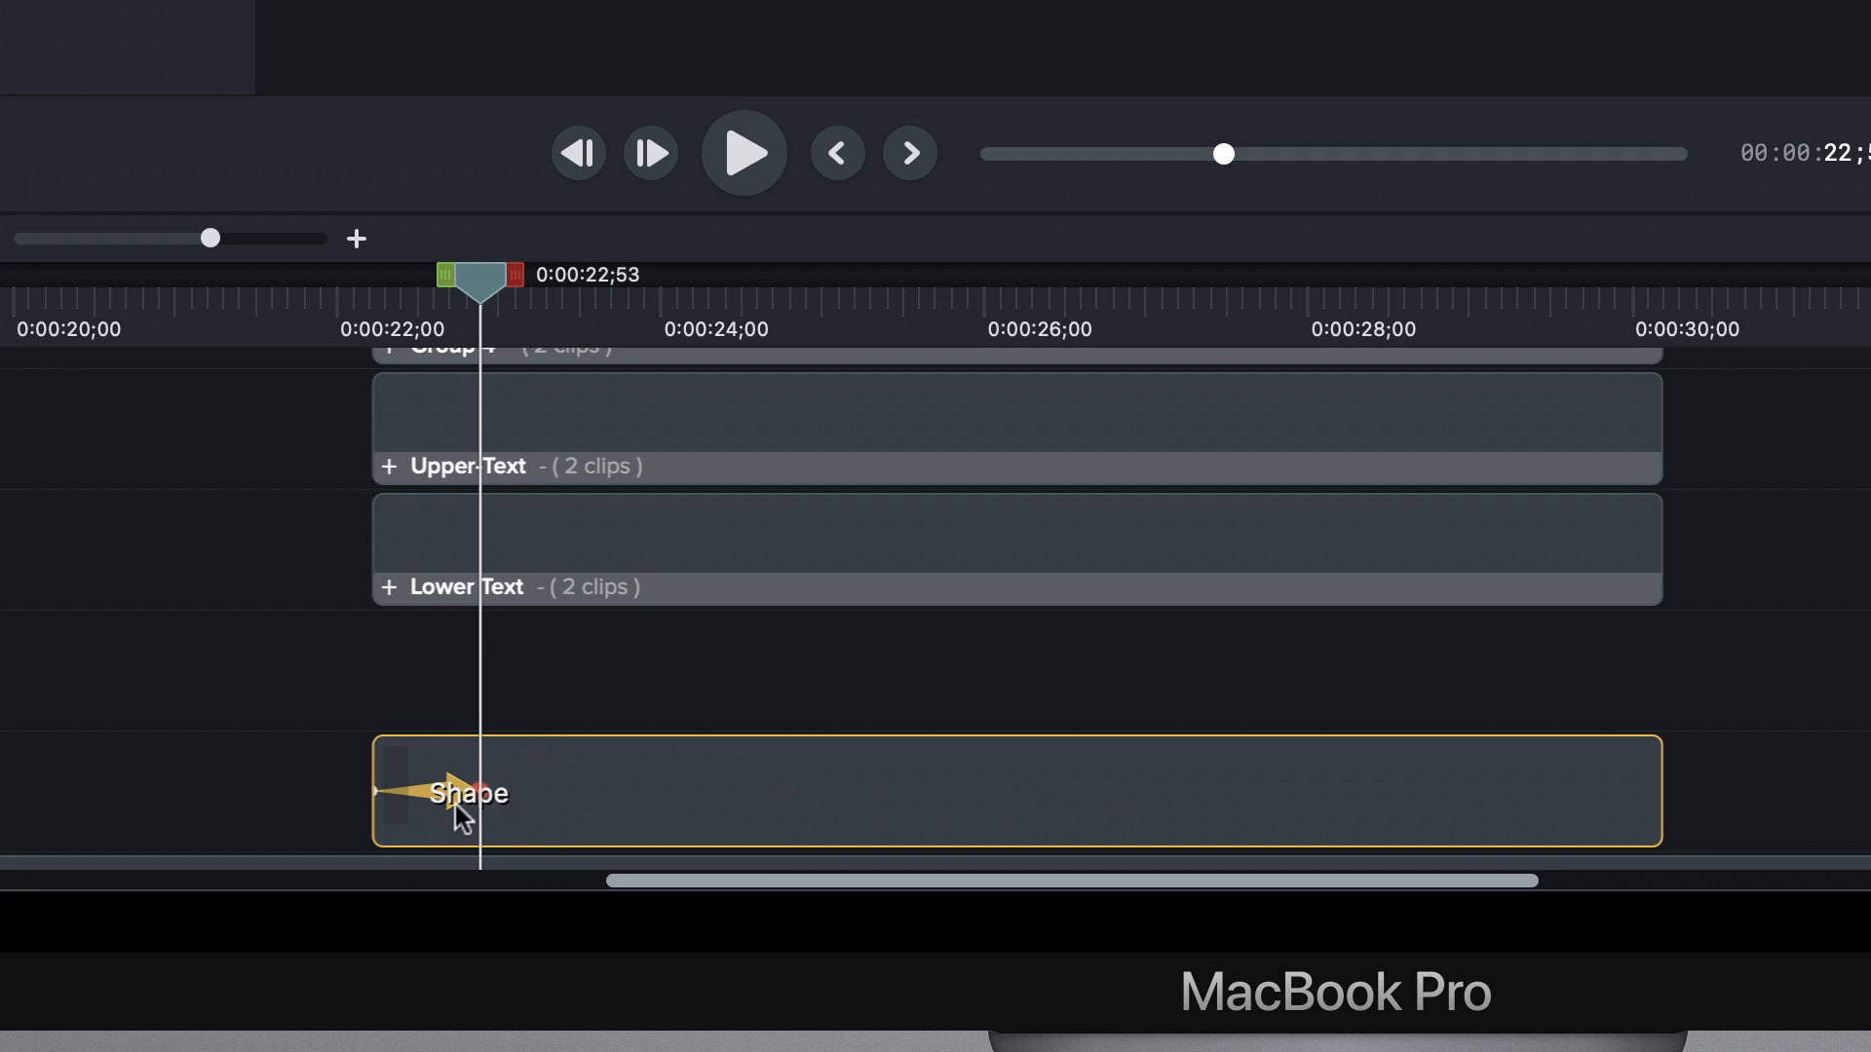
click(486, 792)
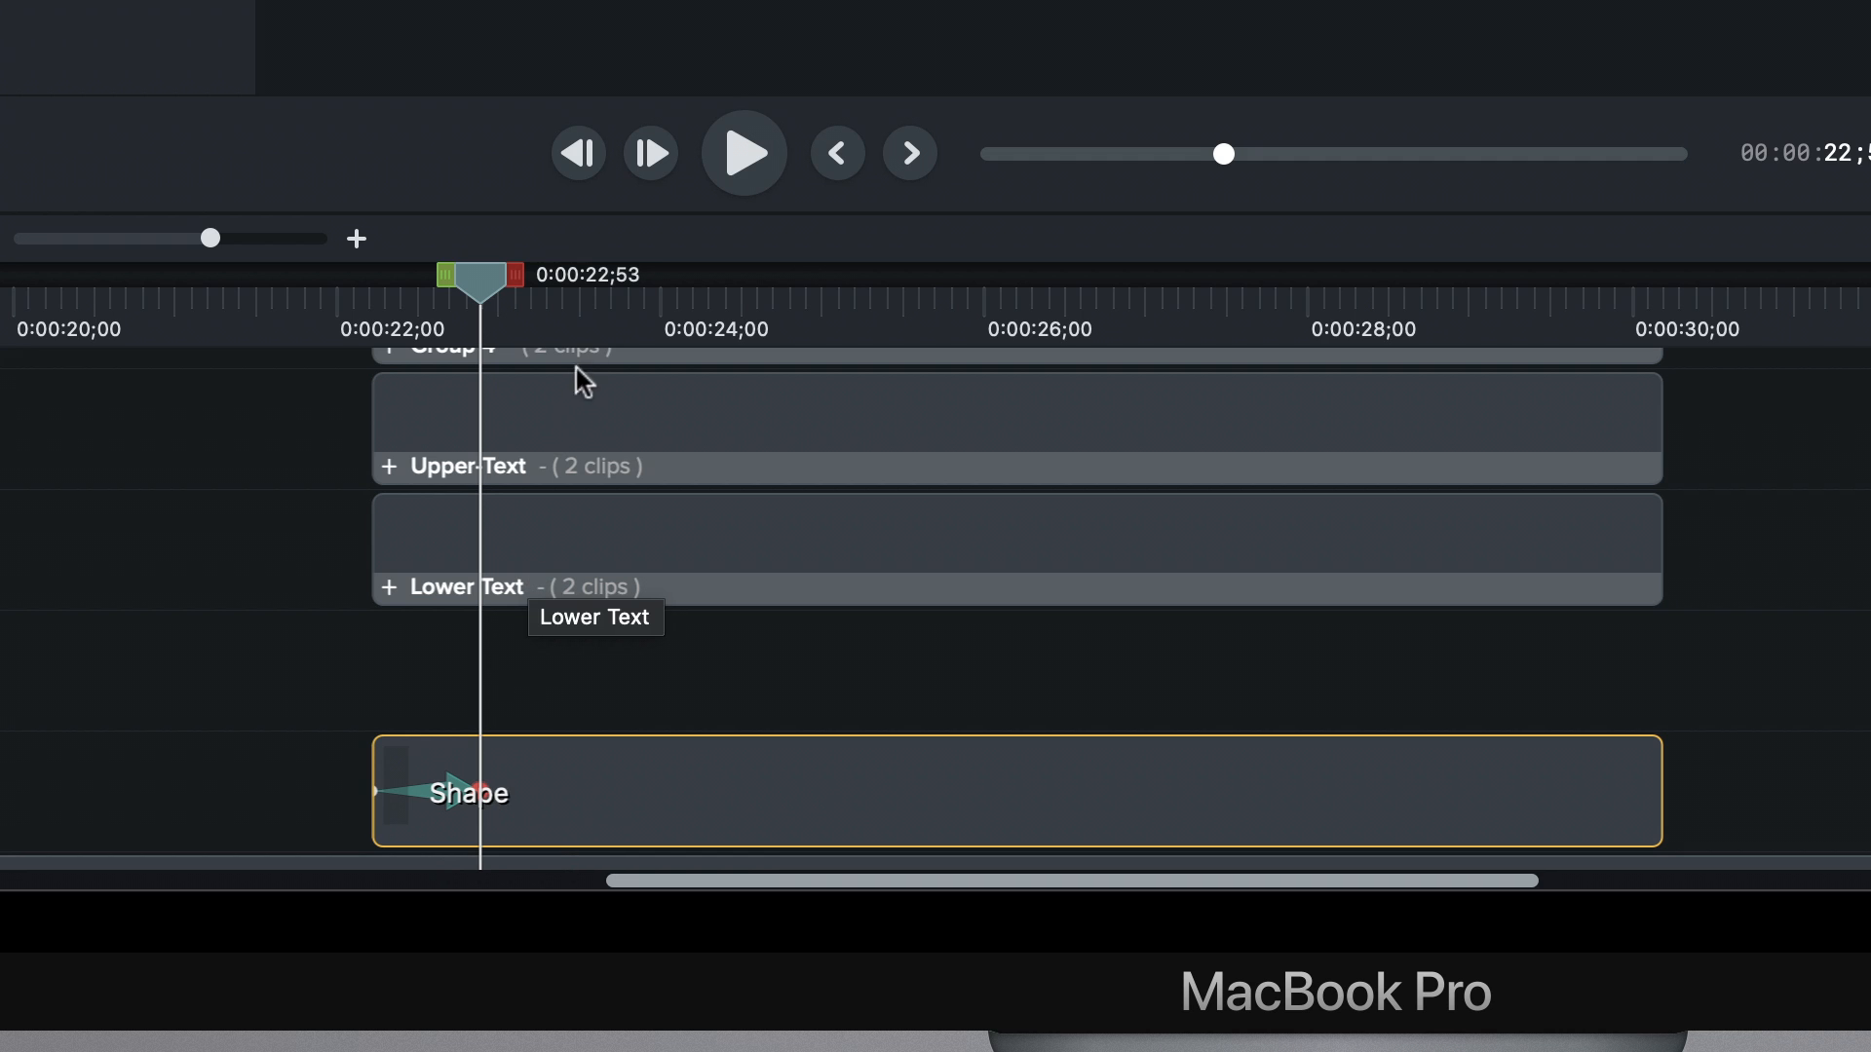
click(610, 311)
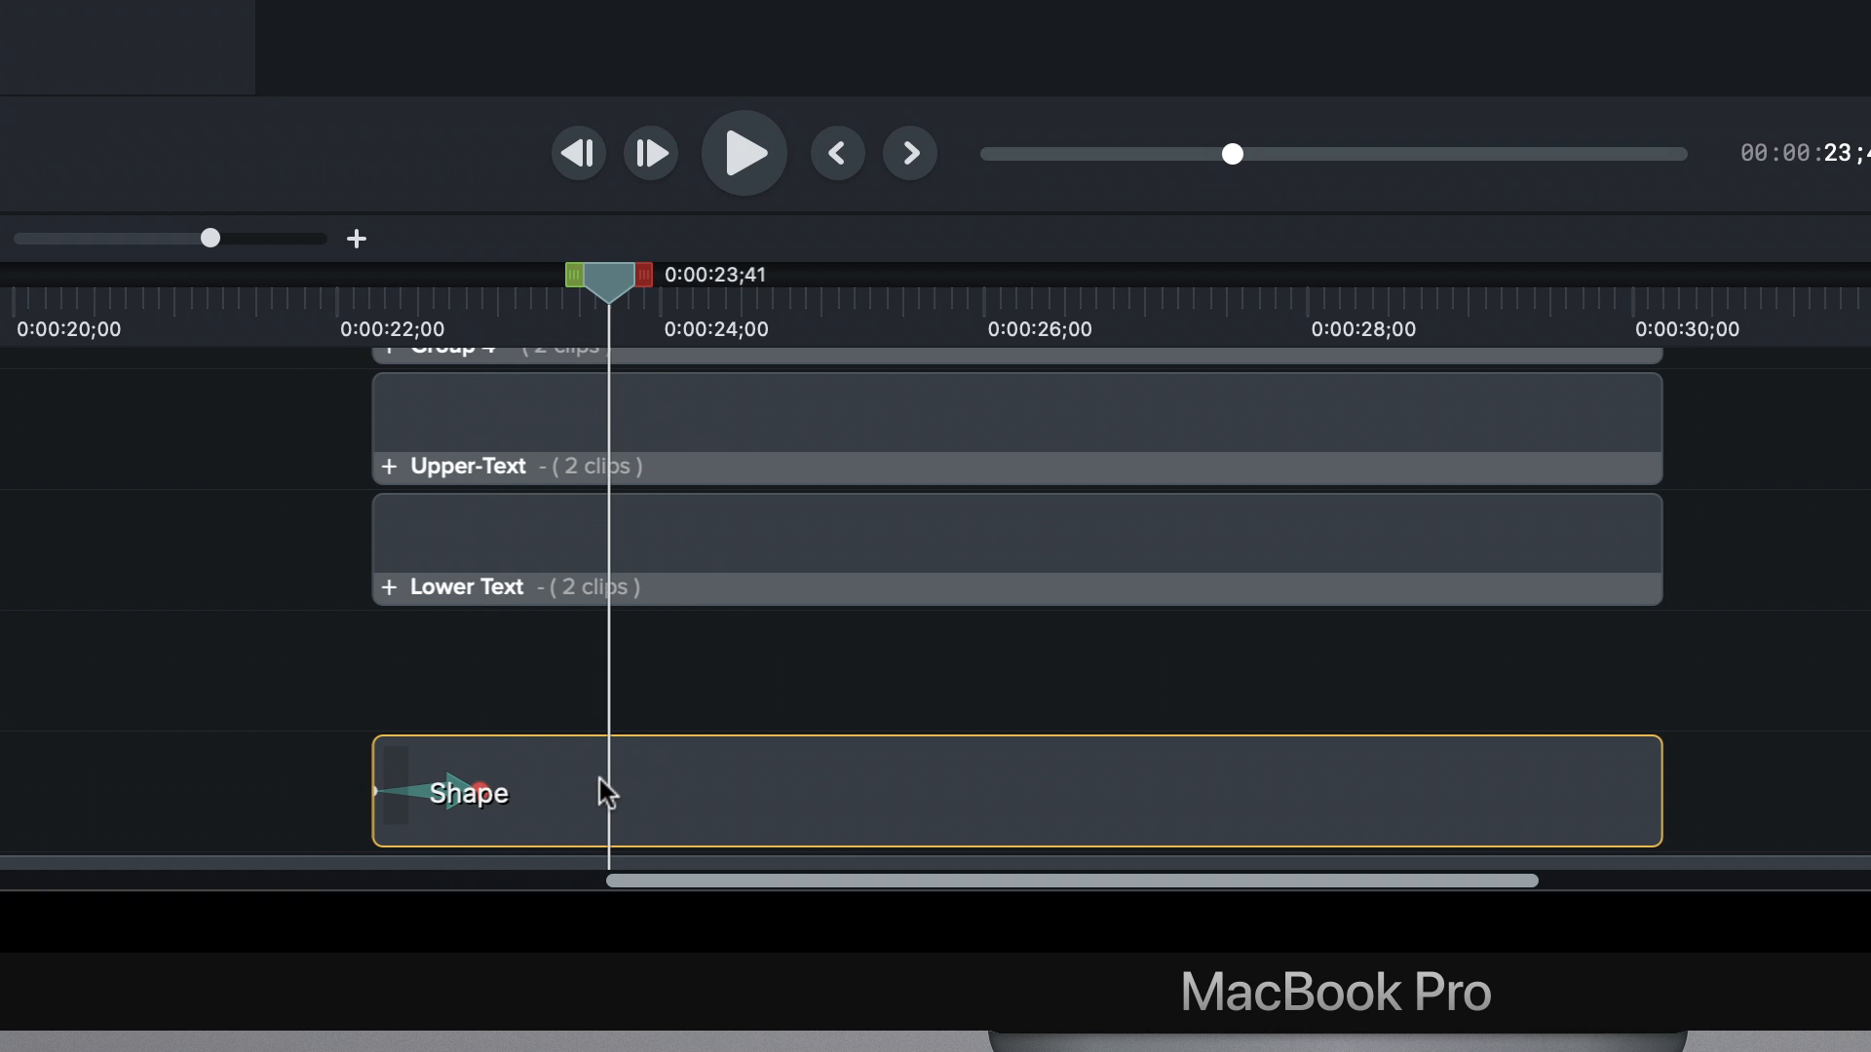
key(shift+a)
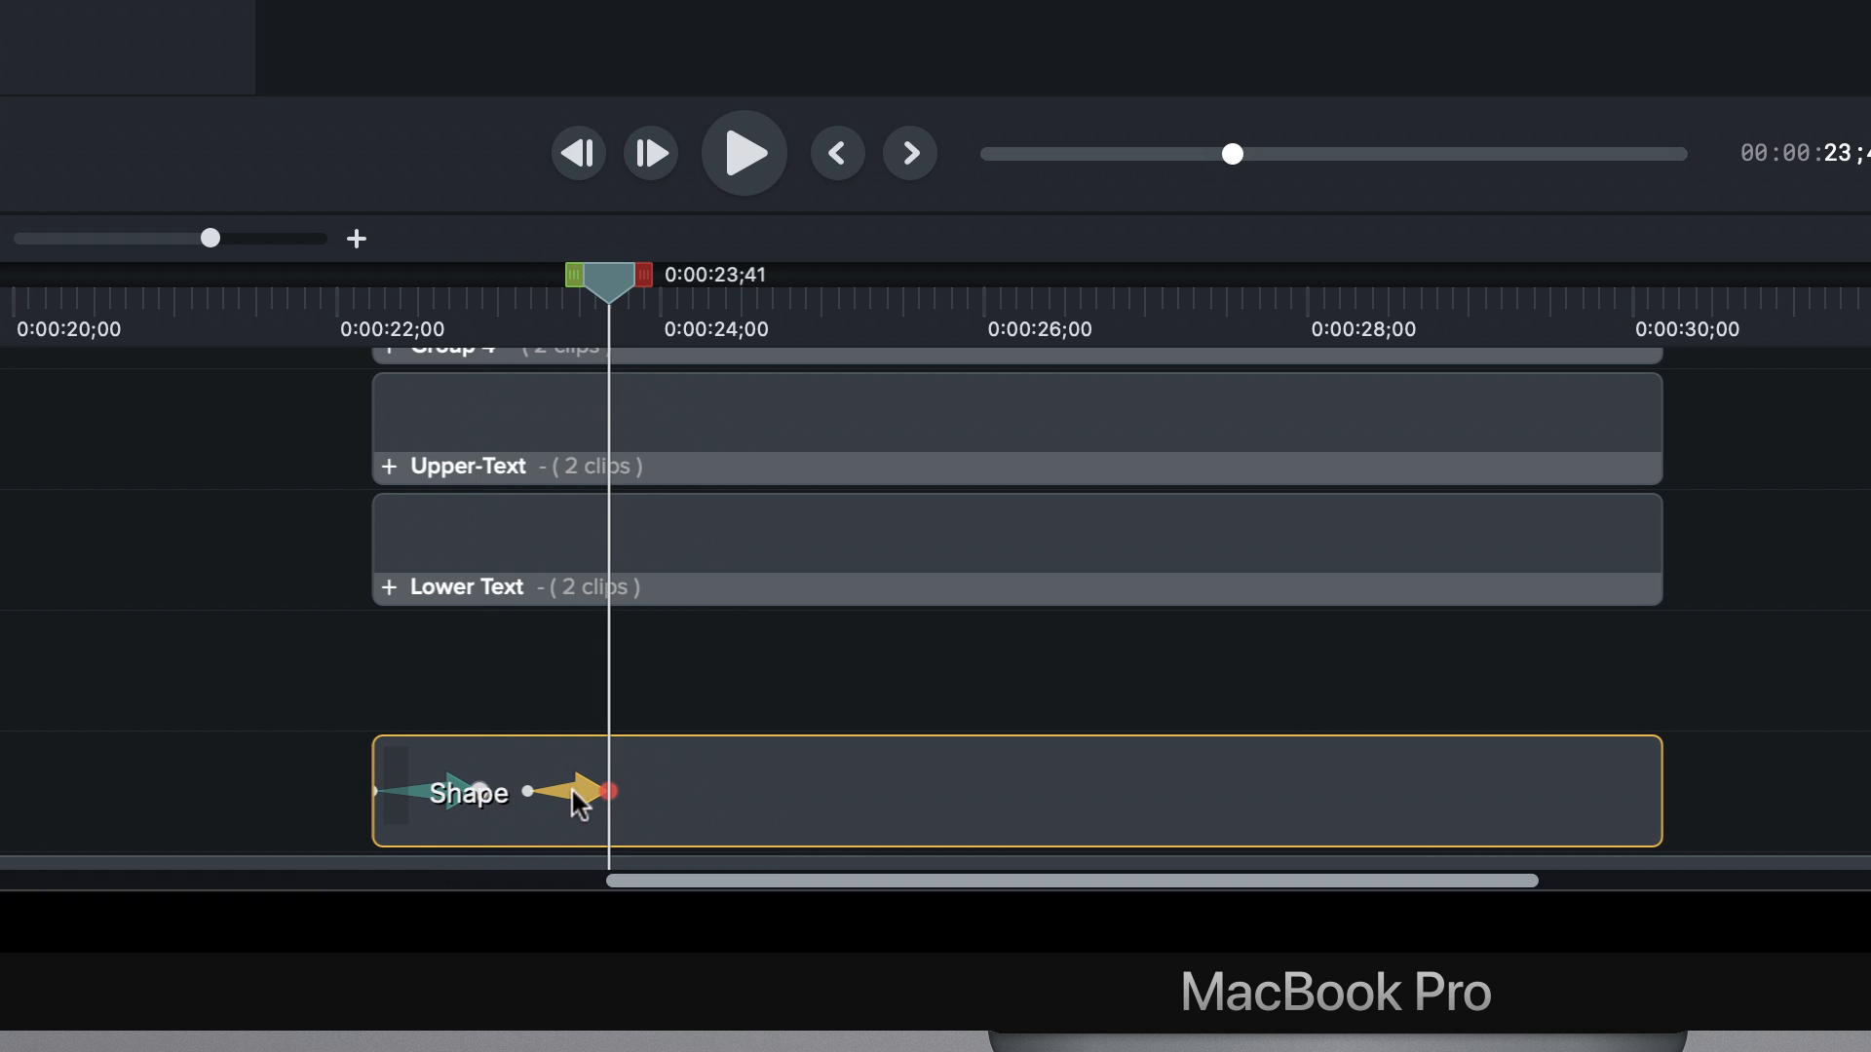
drag(564, 794, 515, 784)
click(561, 791)
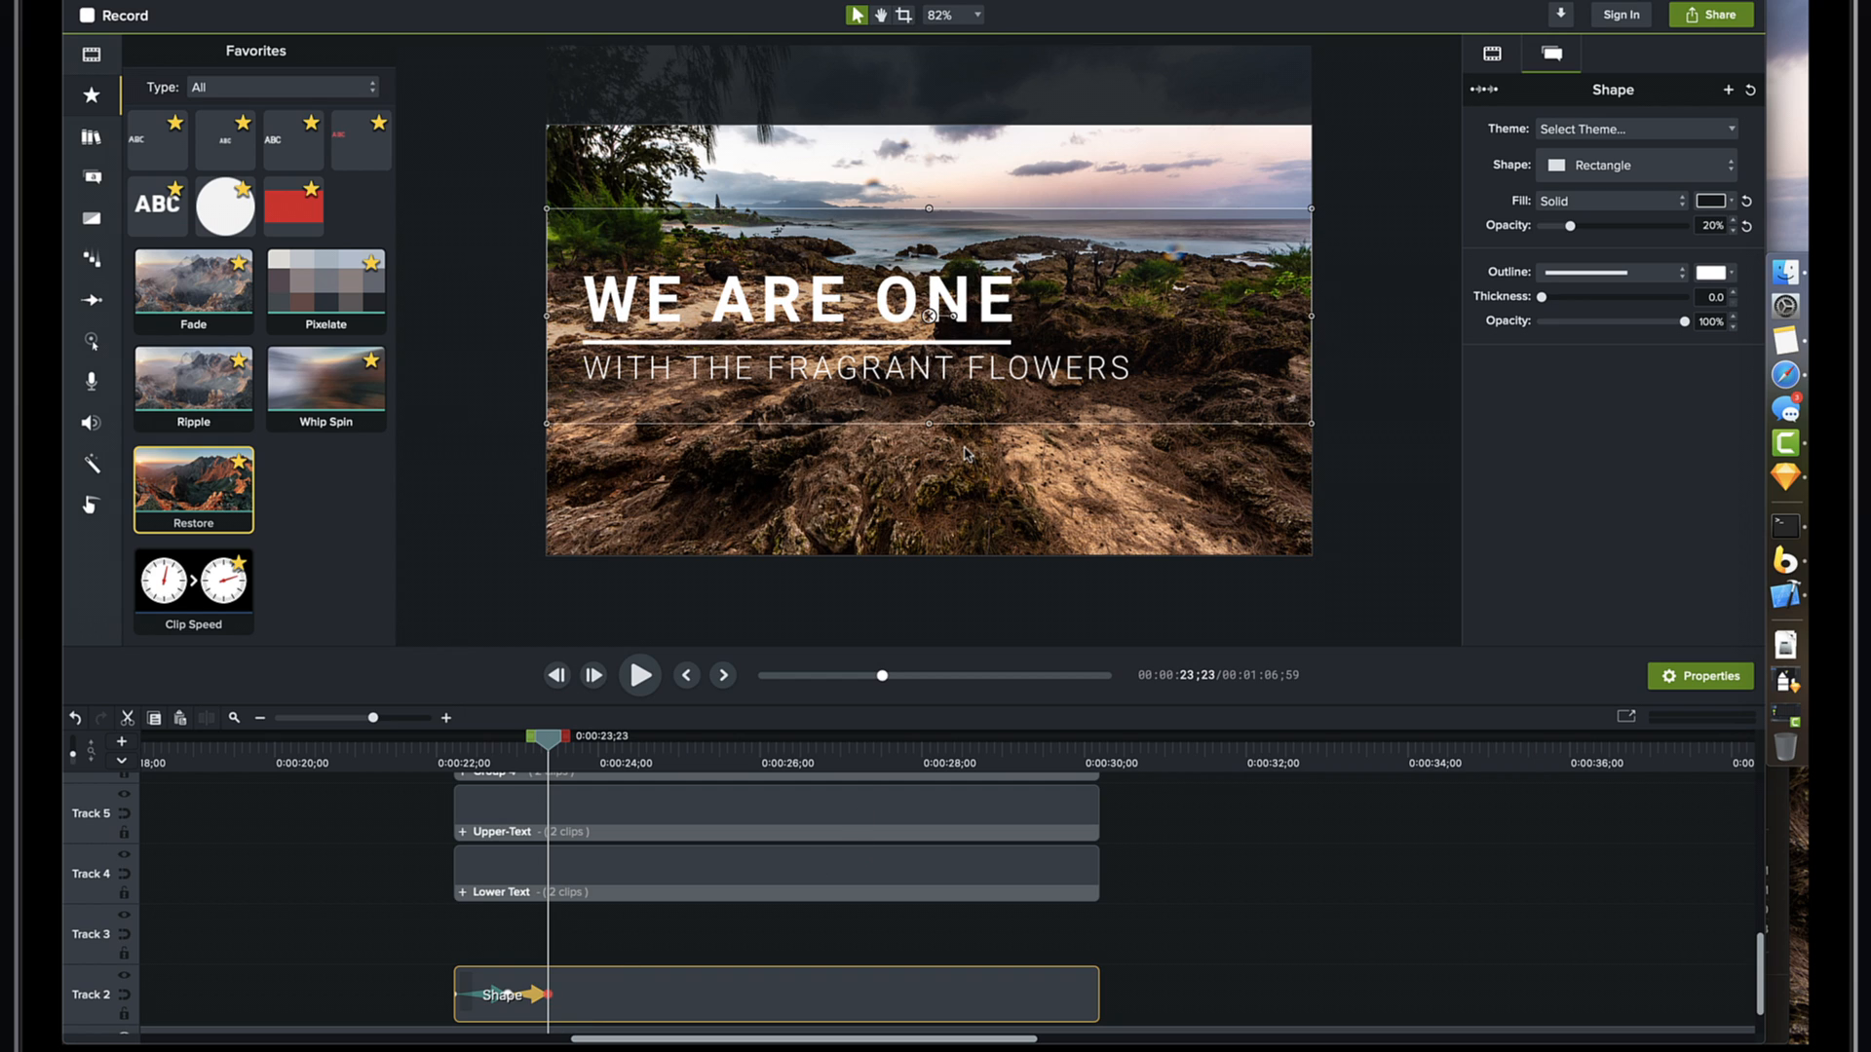
click(927, 315)
drag(928, 315, 926, 246)
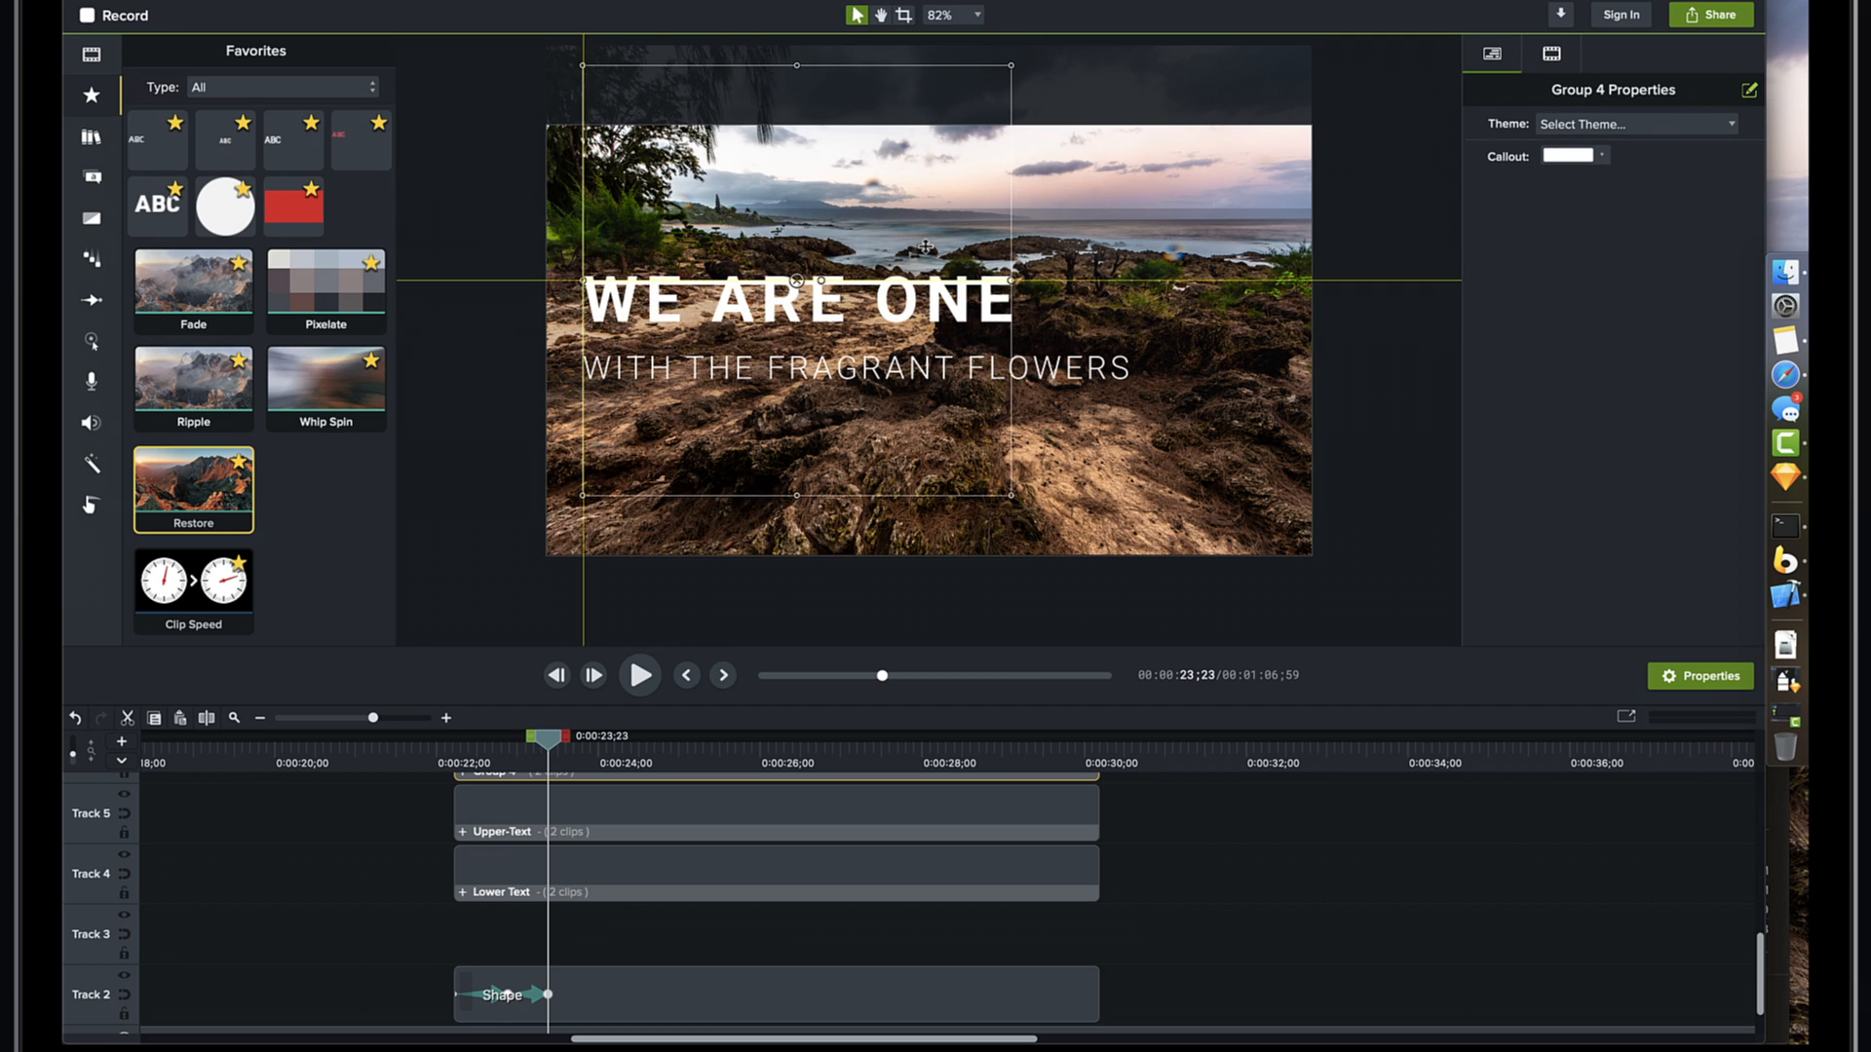
key(super+z)
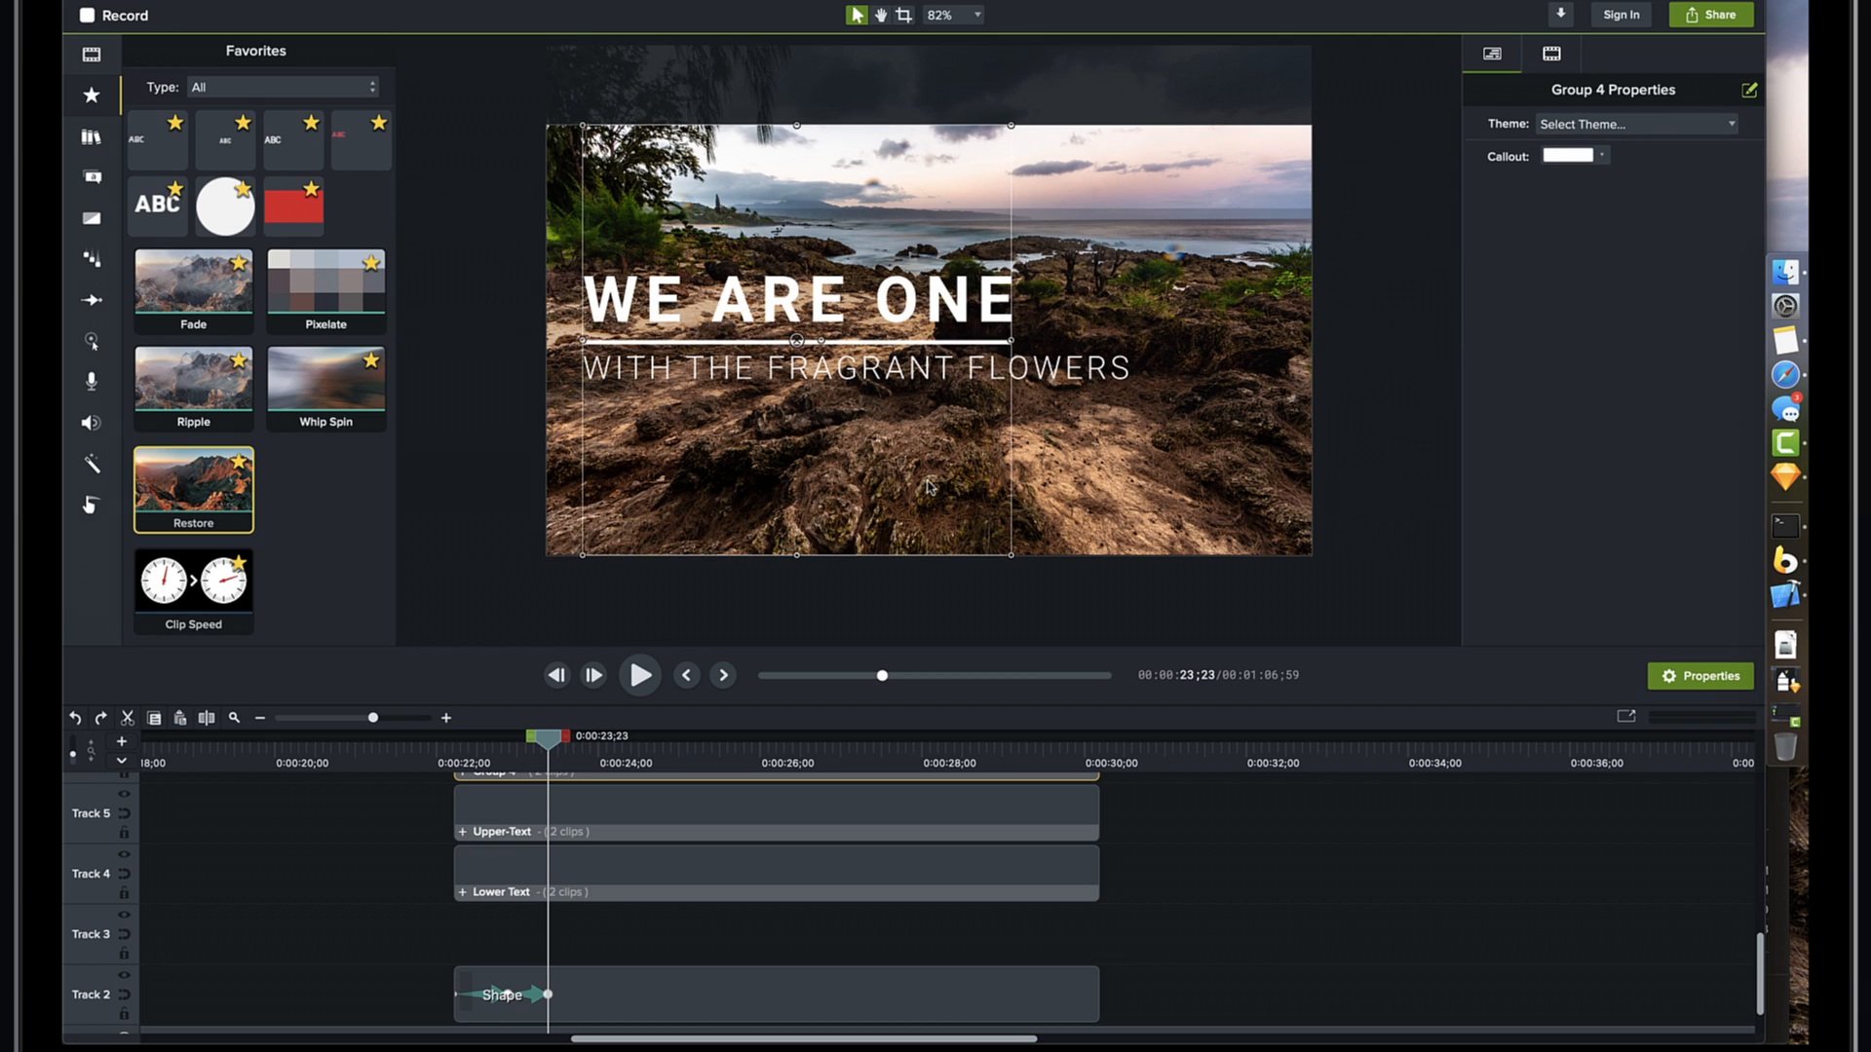
- Select Track 2's rectangle and raise it until its upper edge sits slightly below the canvas top, and scrub back to preview the motion
click(796, 987)
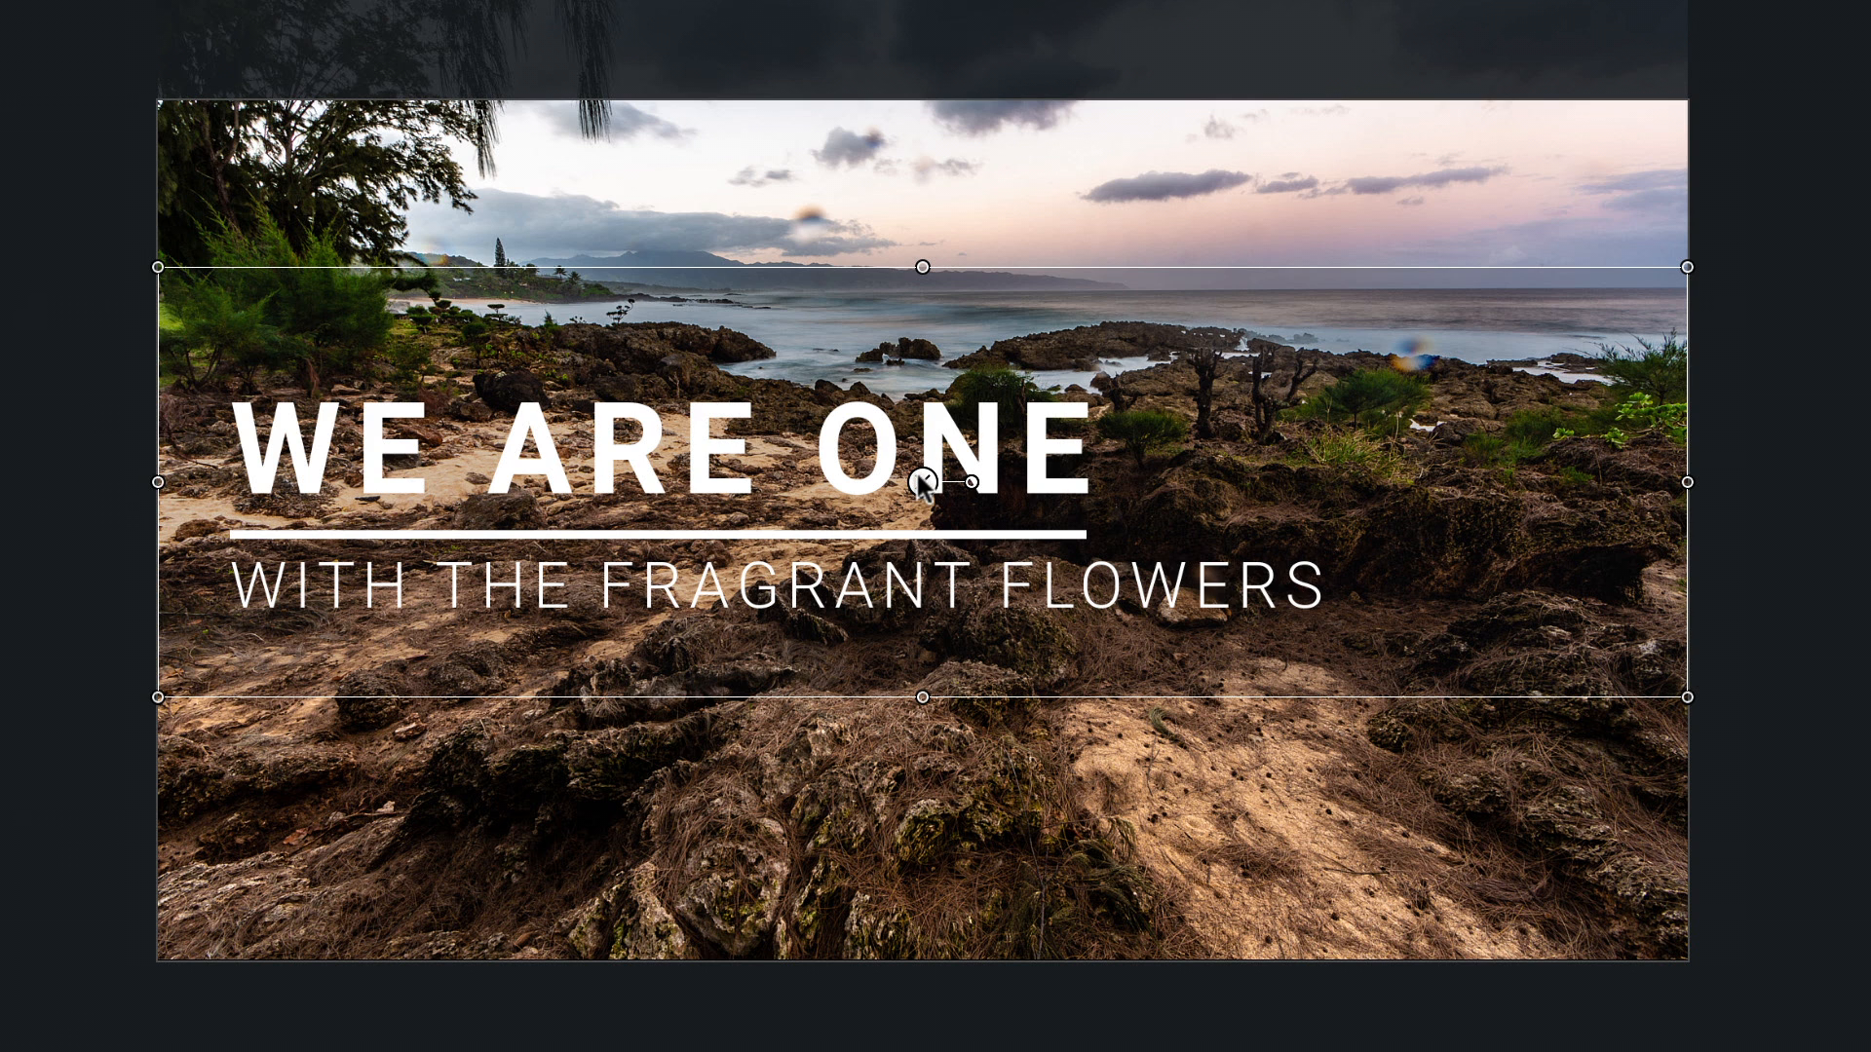
drag(927, 316, 927, 231)
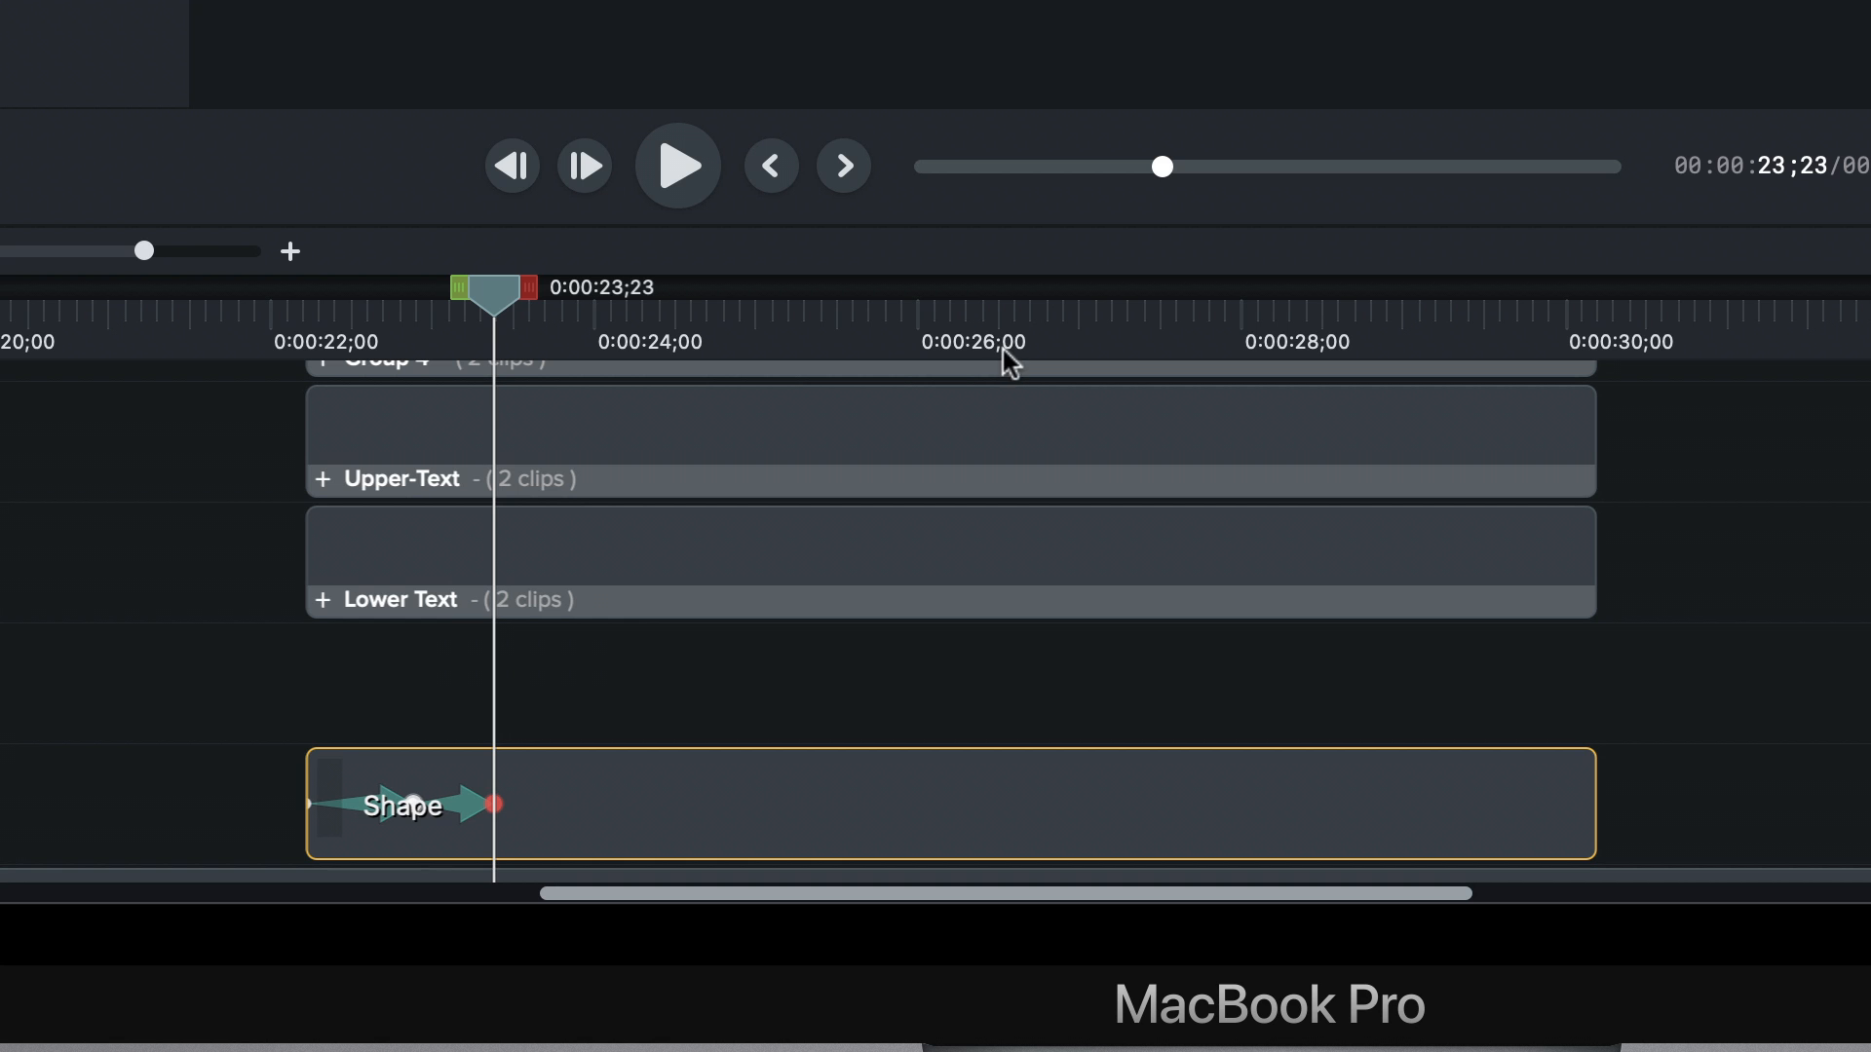
drag(505, 312, 340, 321)
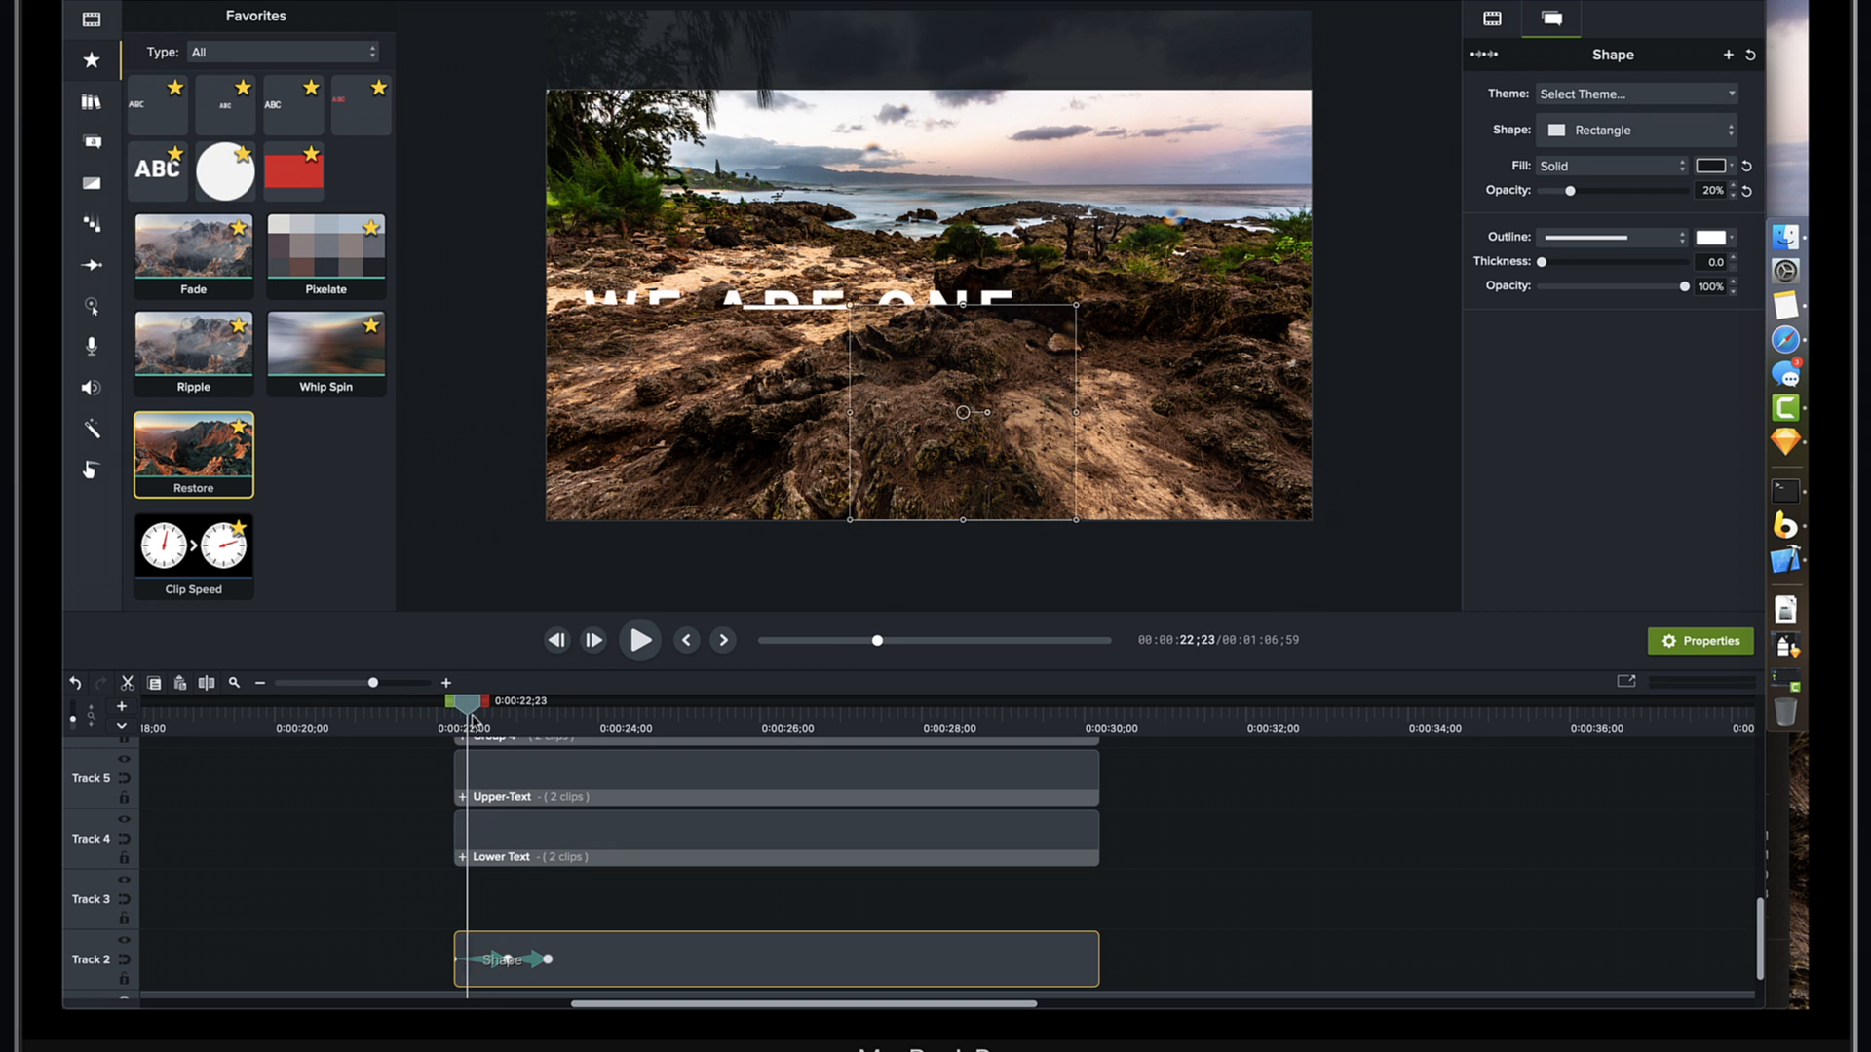
- Add a third animation to the rectangle directly after the second, extend its lower edge to the canvas bottom, and preview it
drag(471, 720, 603, 731)
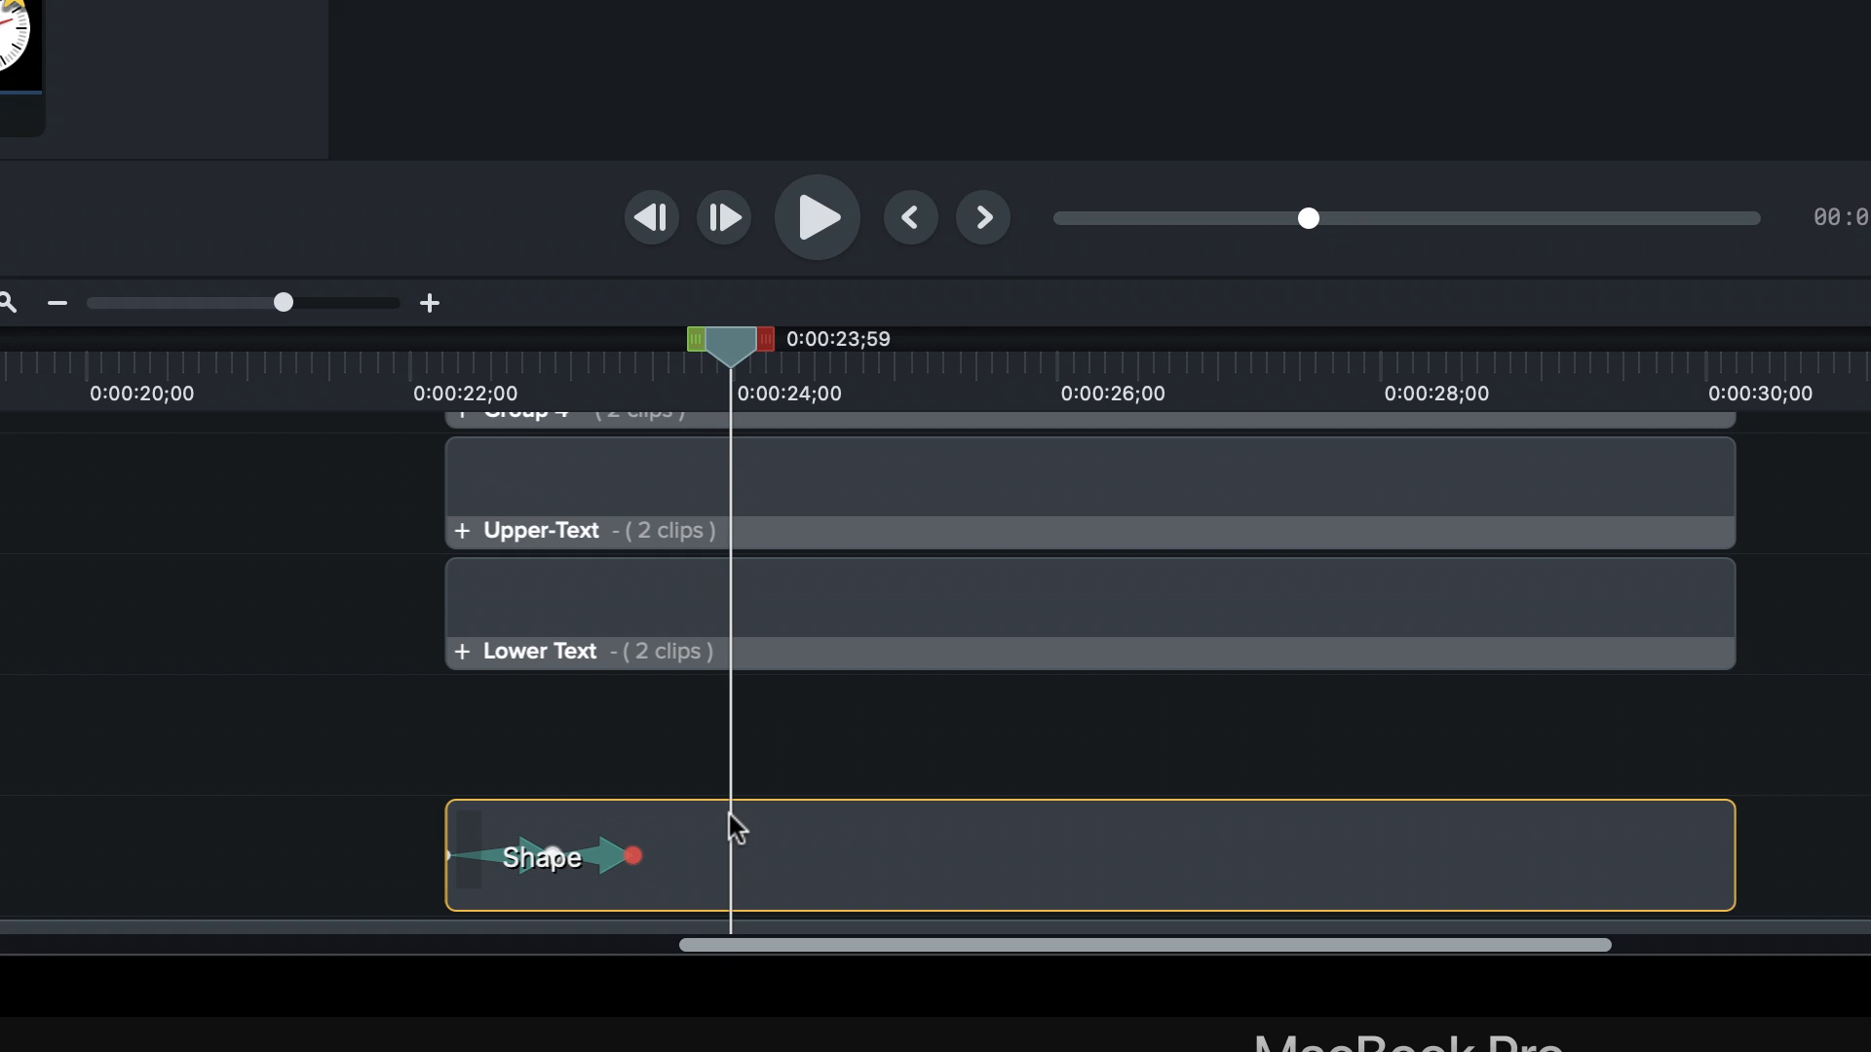
key(a)
drag(693, 850, 684, 850)
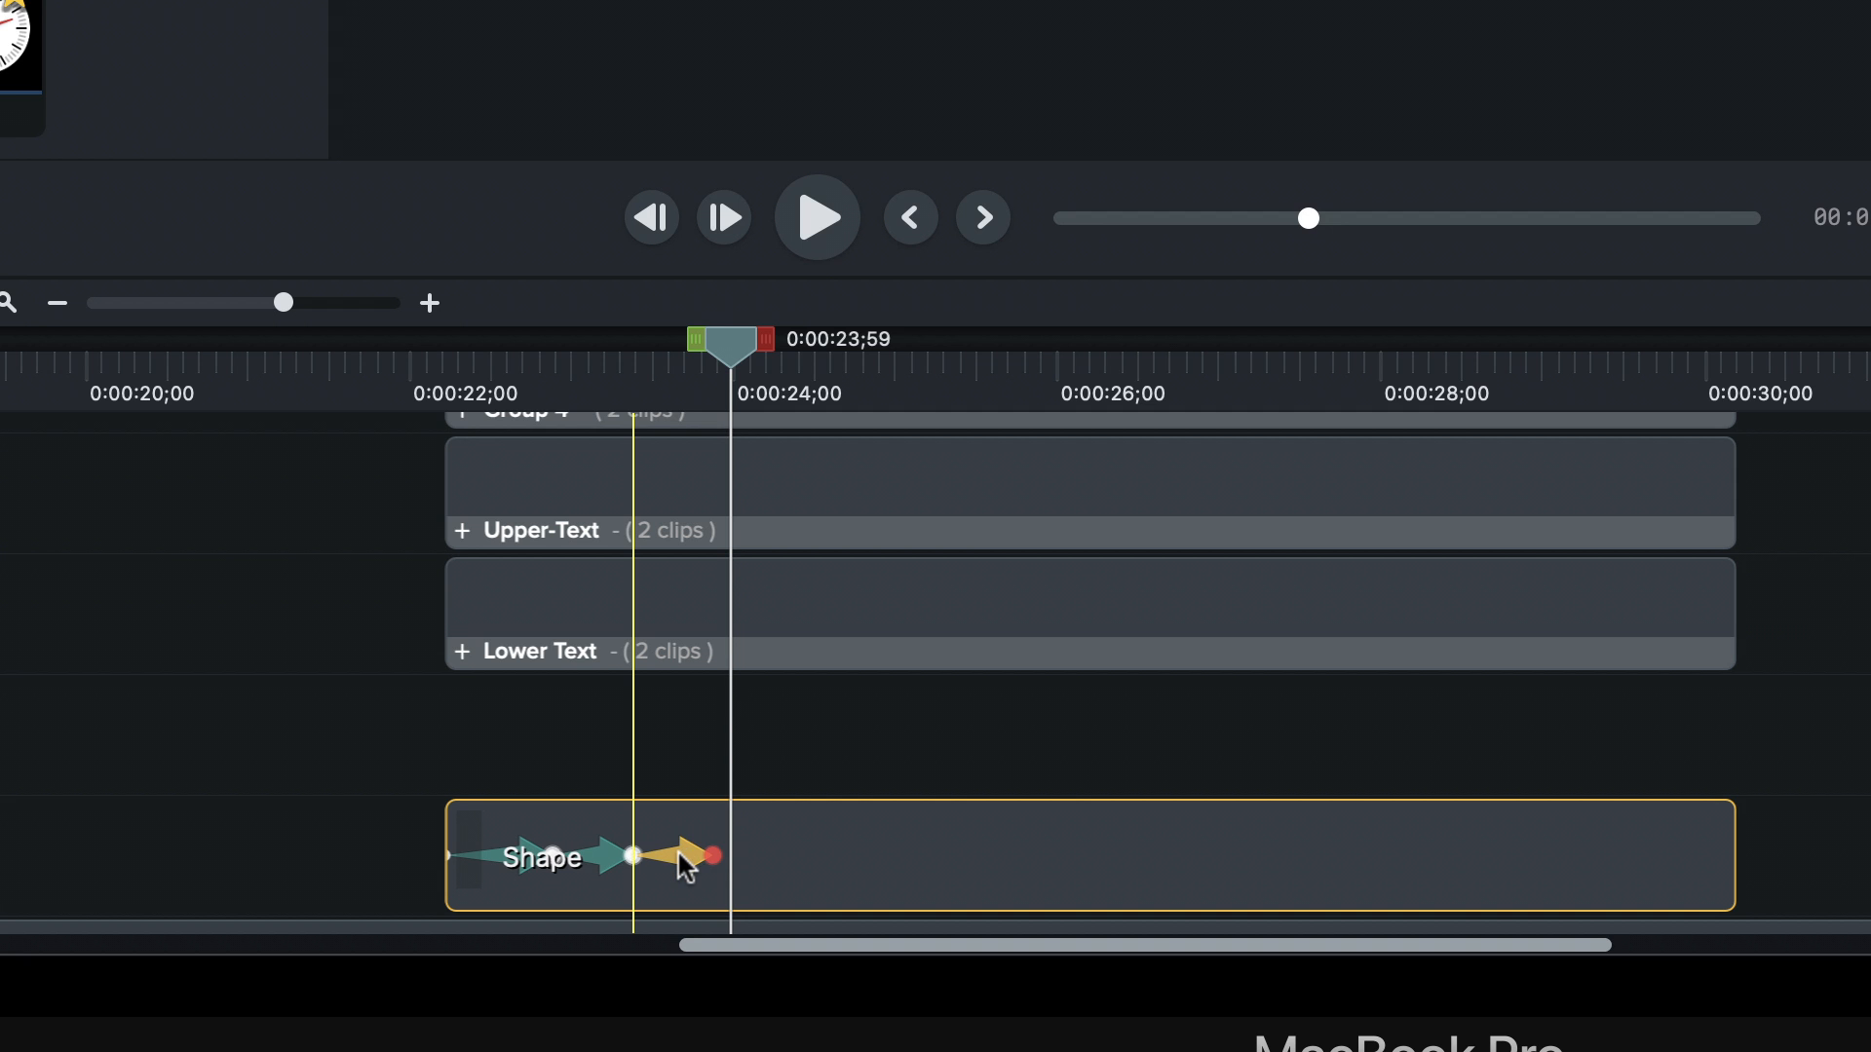
click(718, 859)
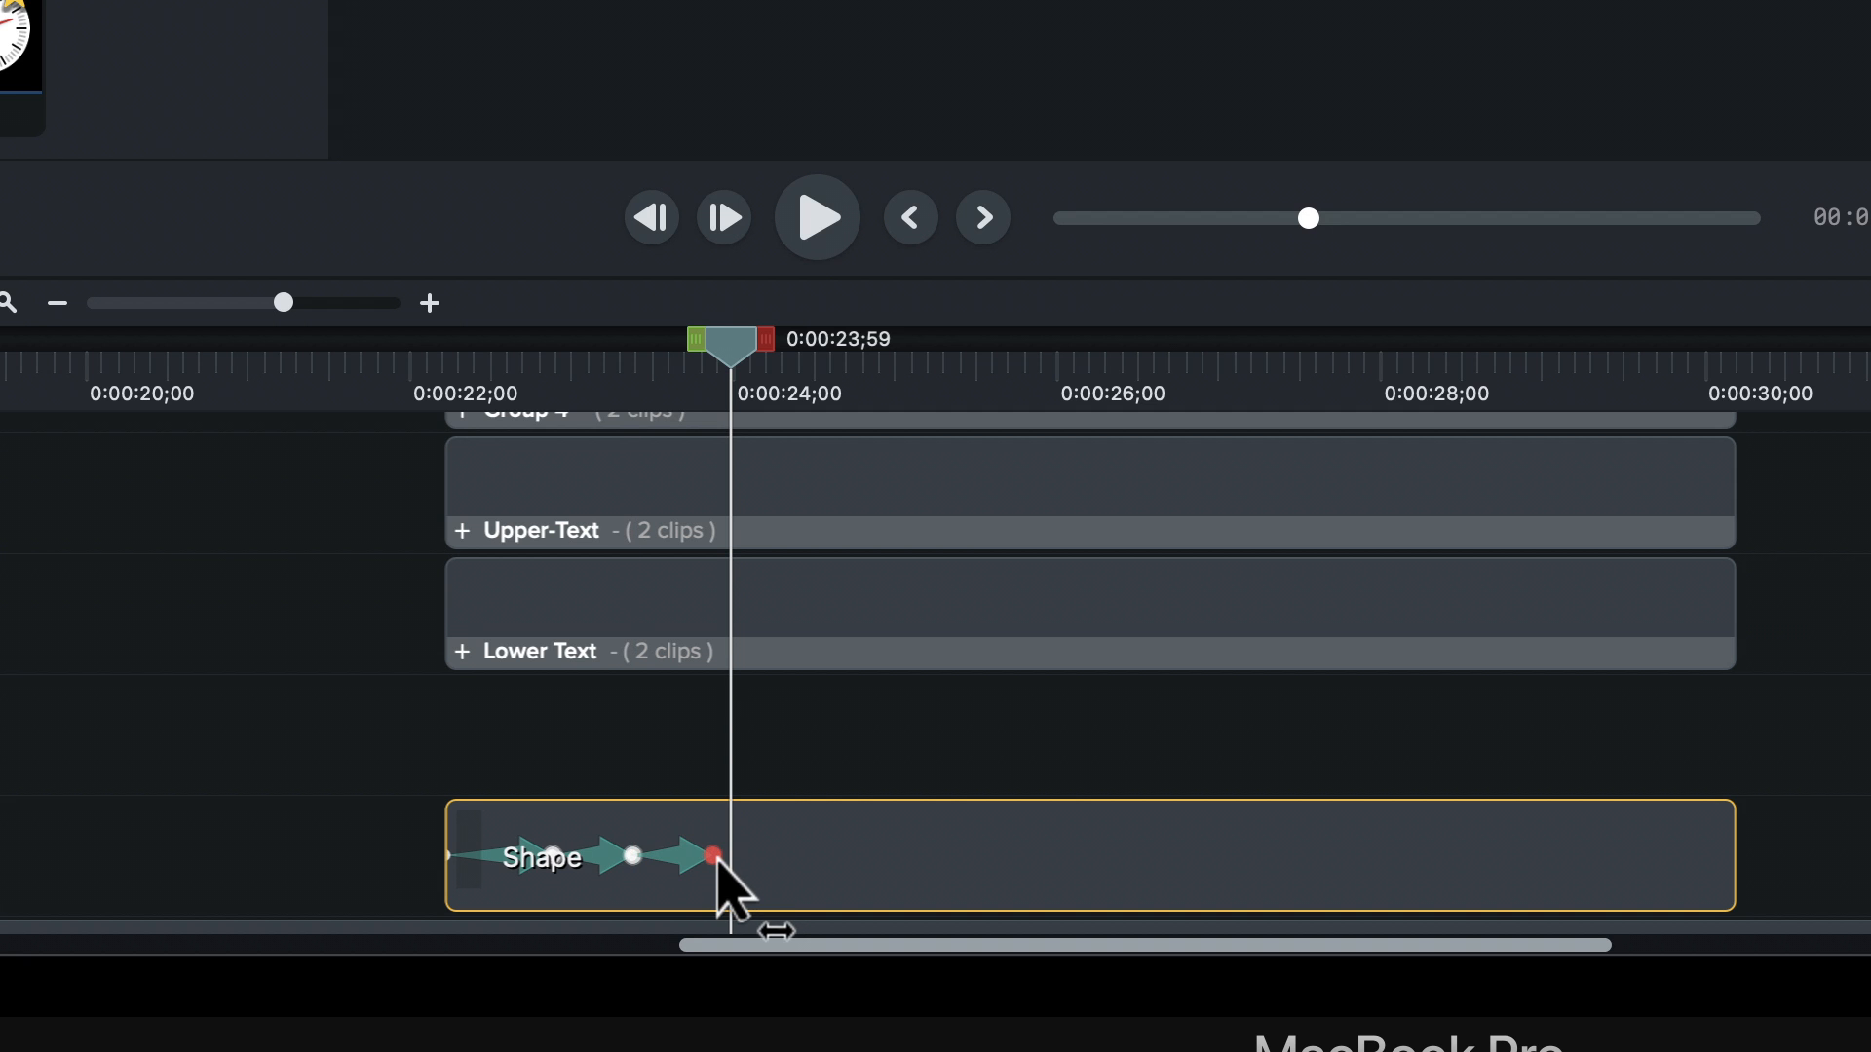
click(717, 859)
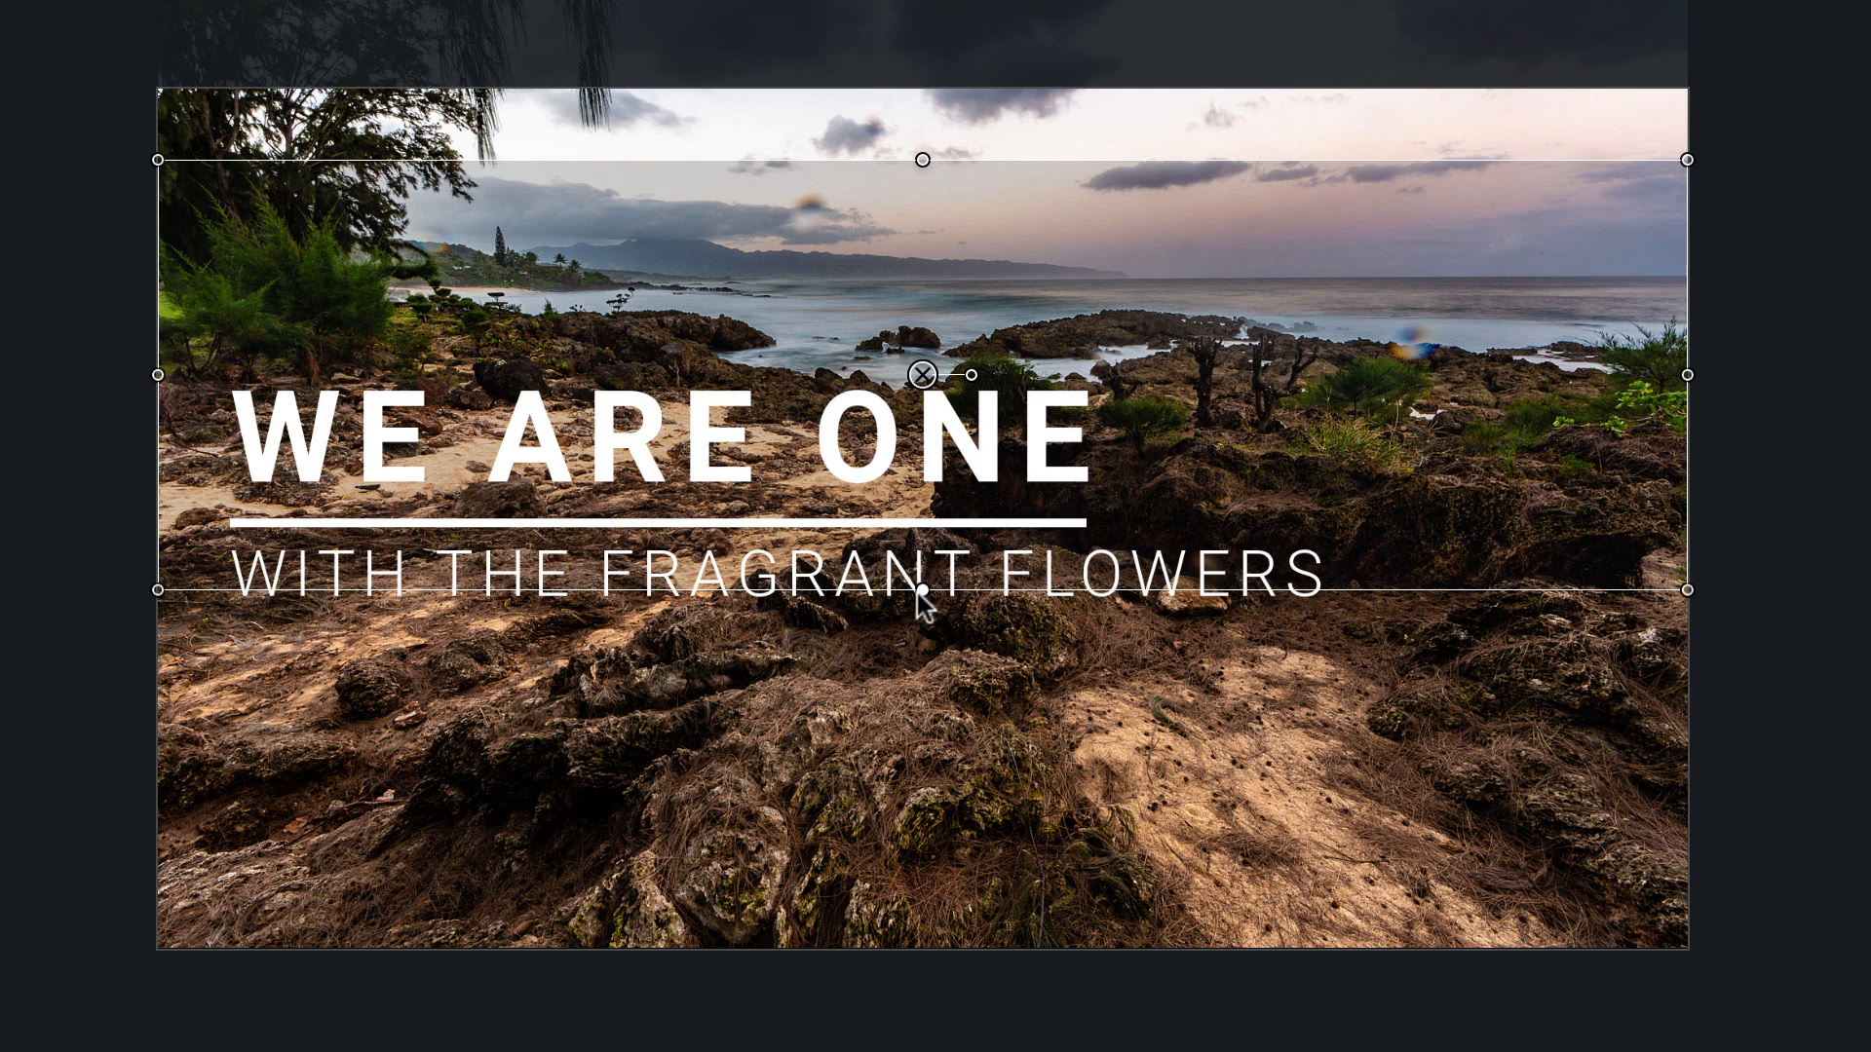
drag(918, 591, 890, 945)
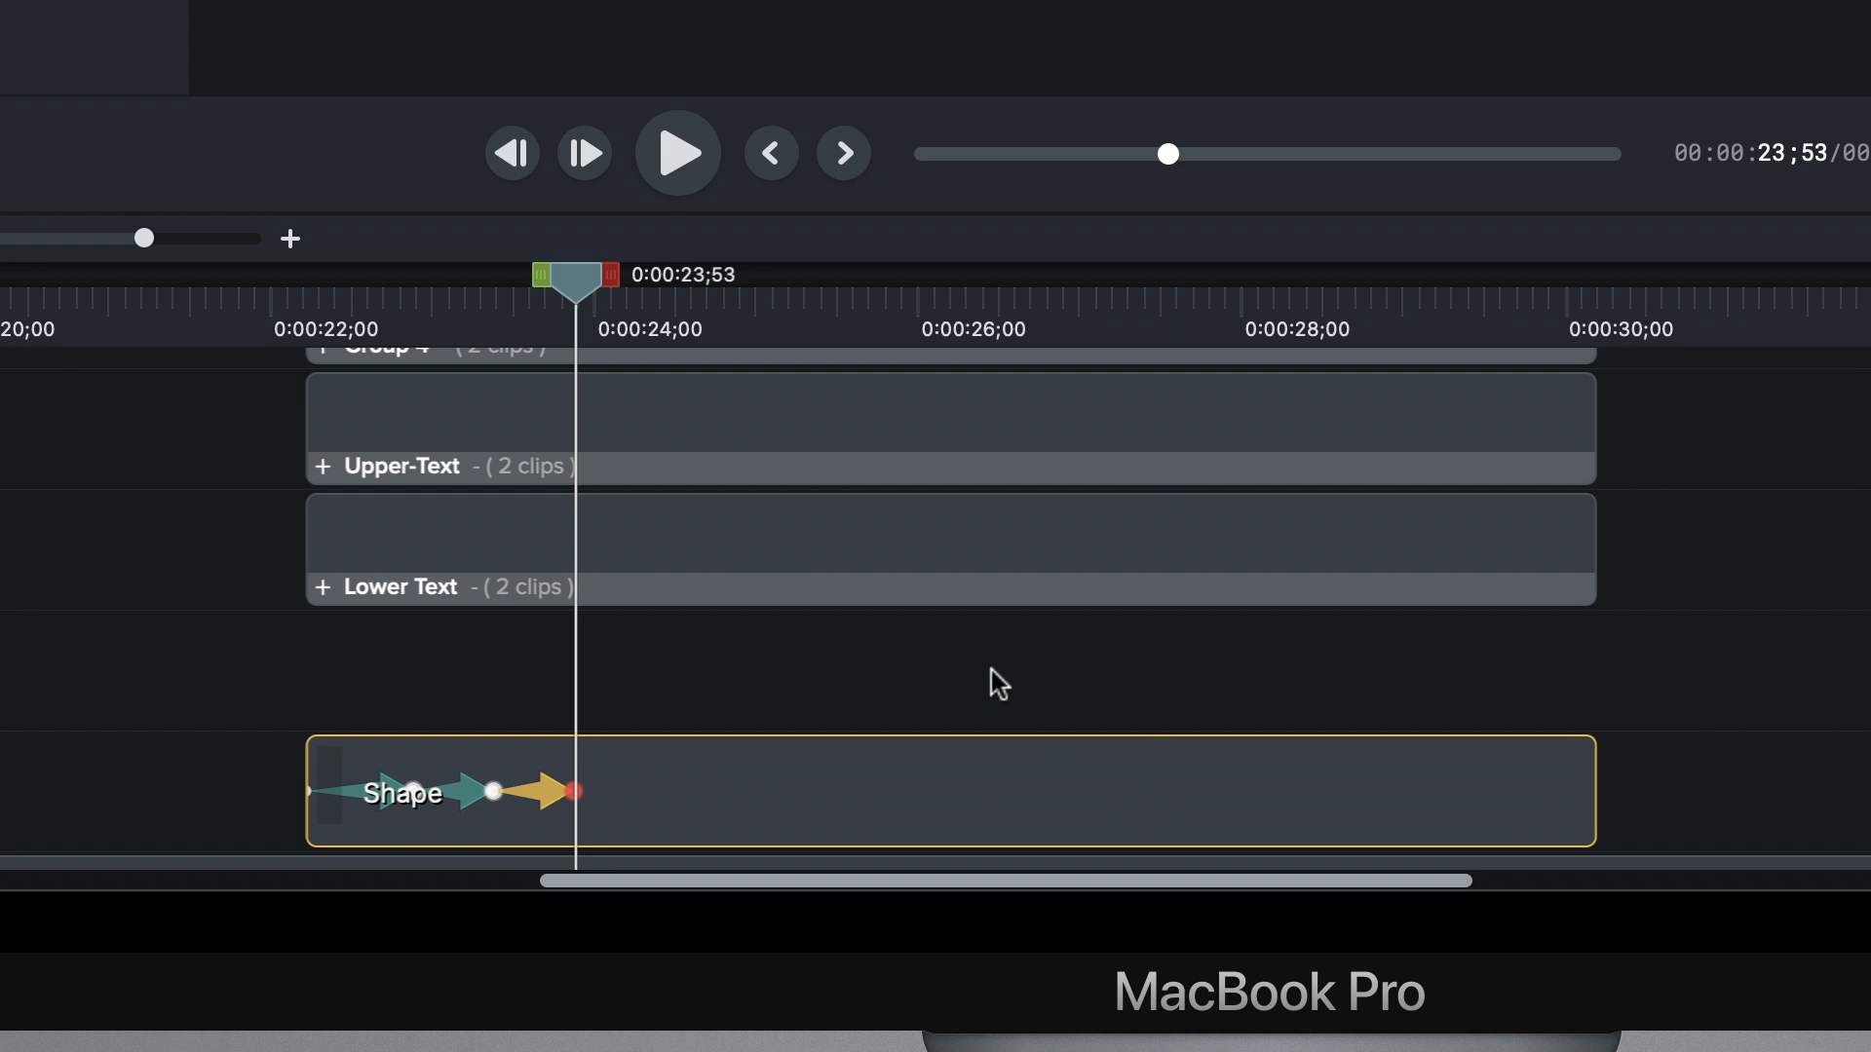
click(999, 682)
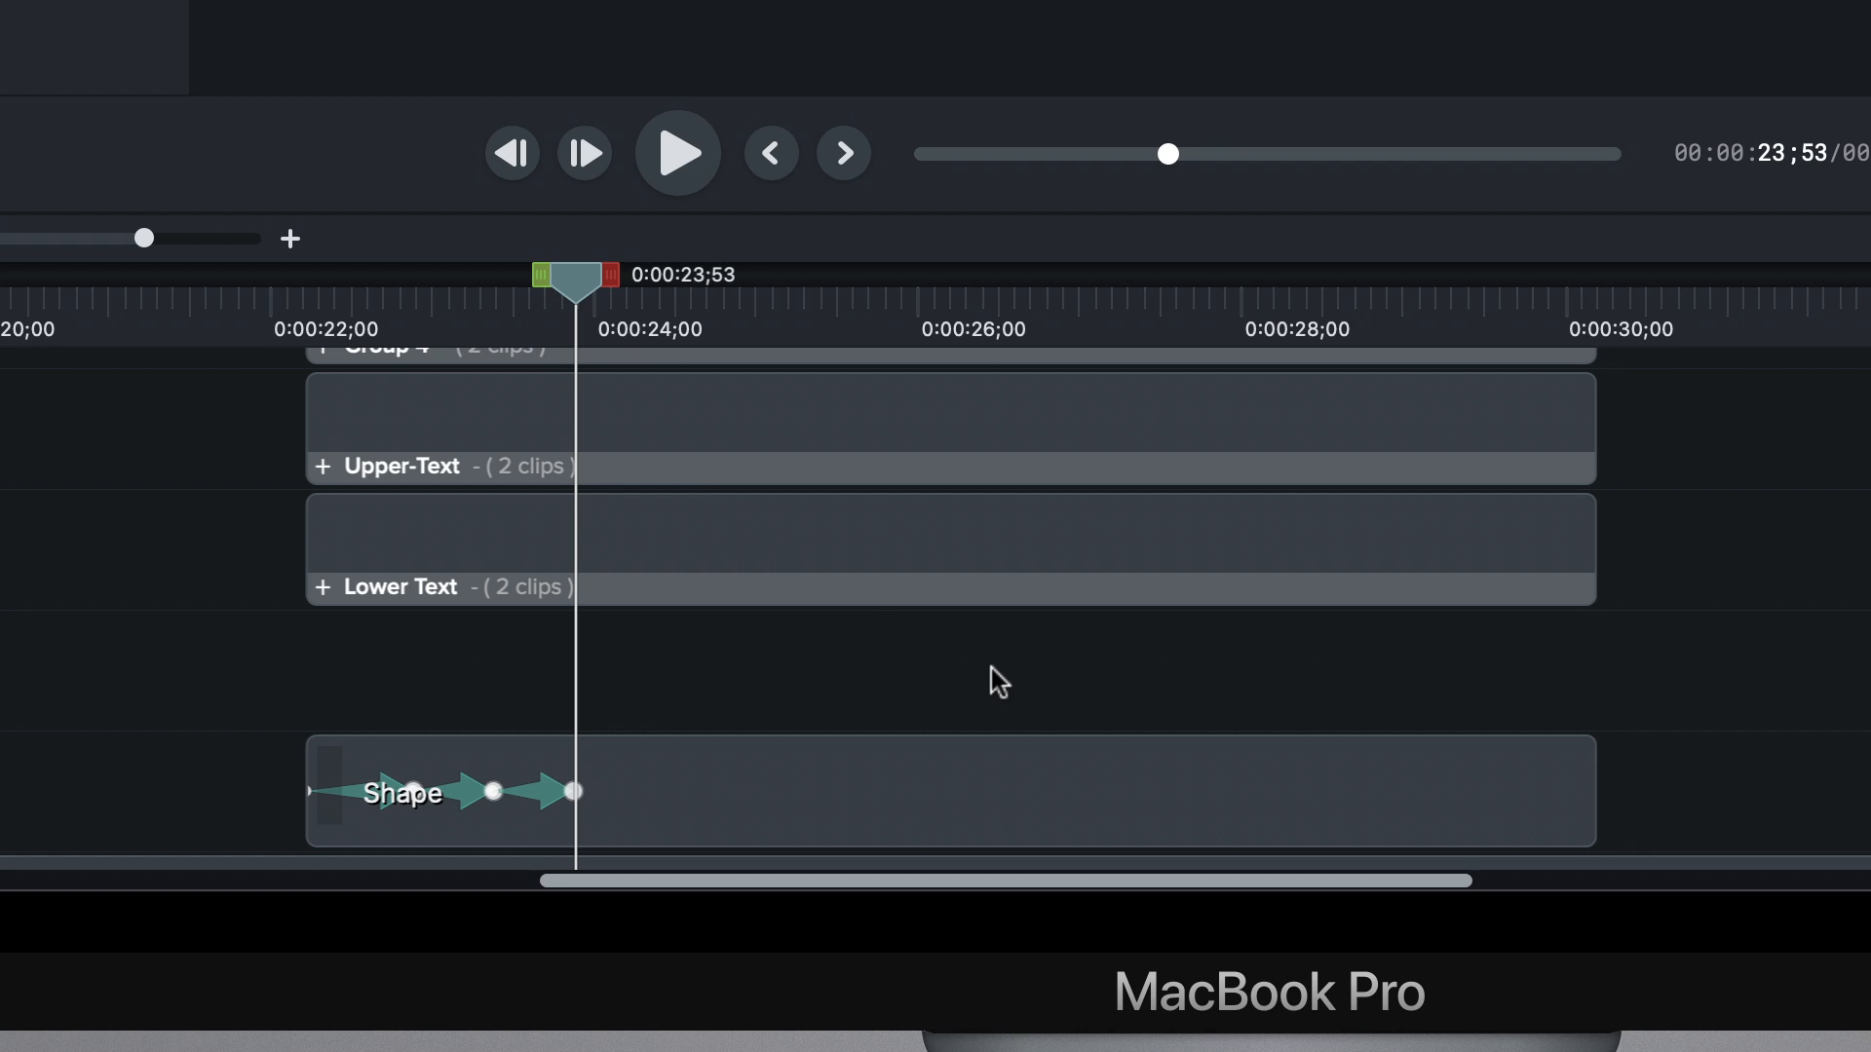
drag(575, 292, 348, 313)
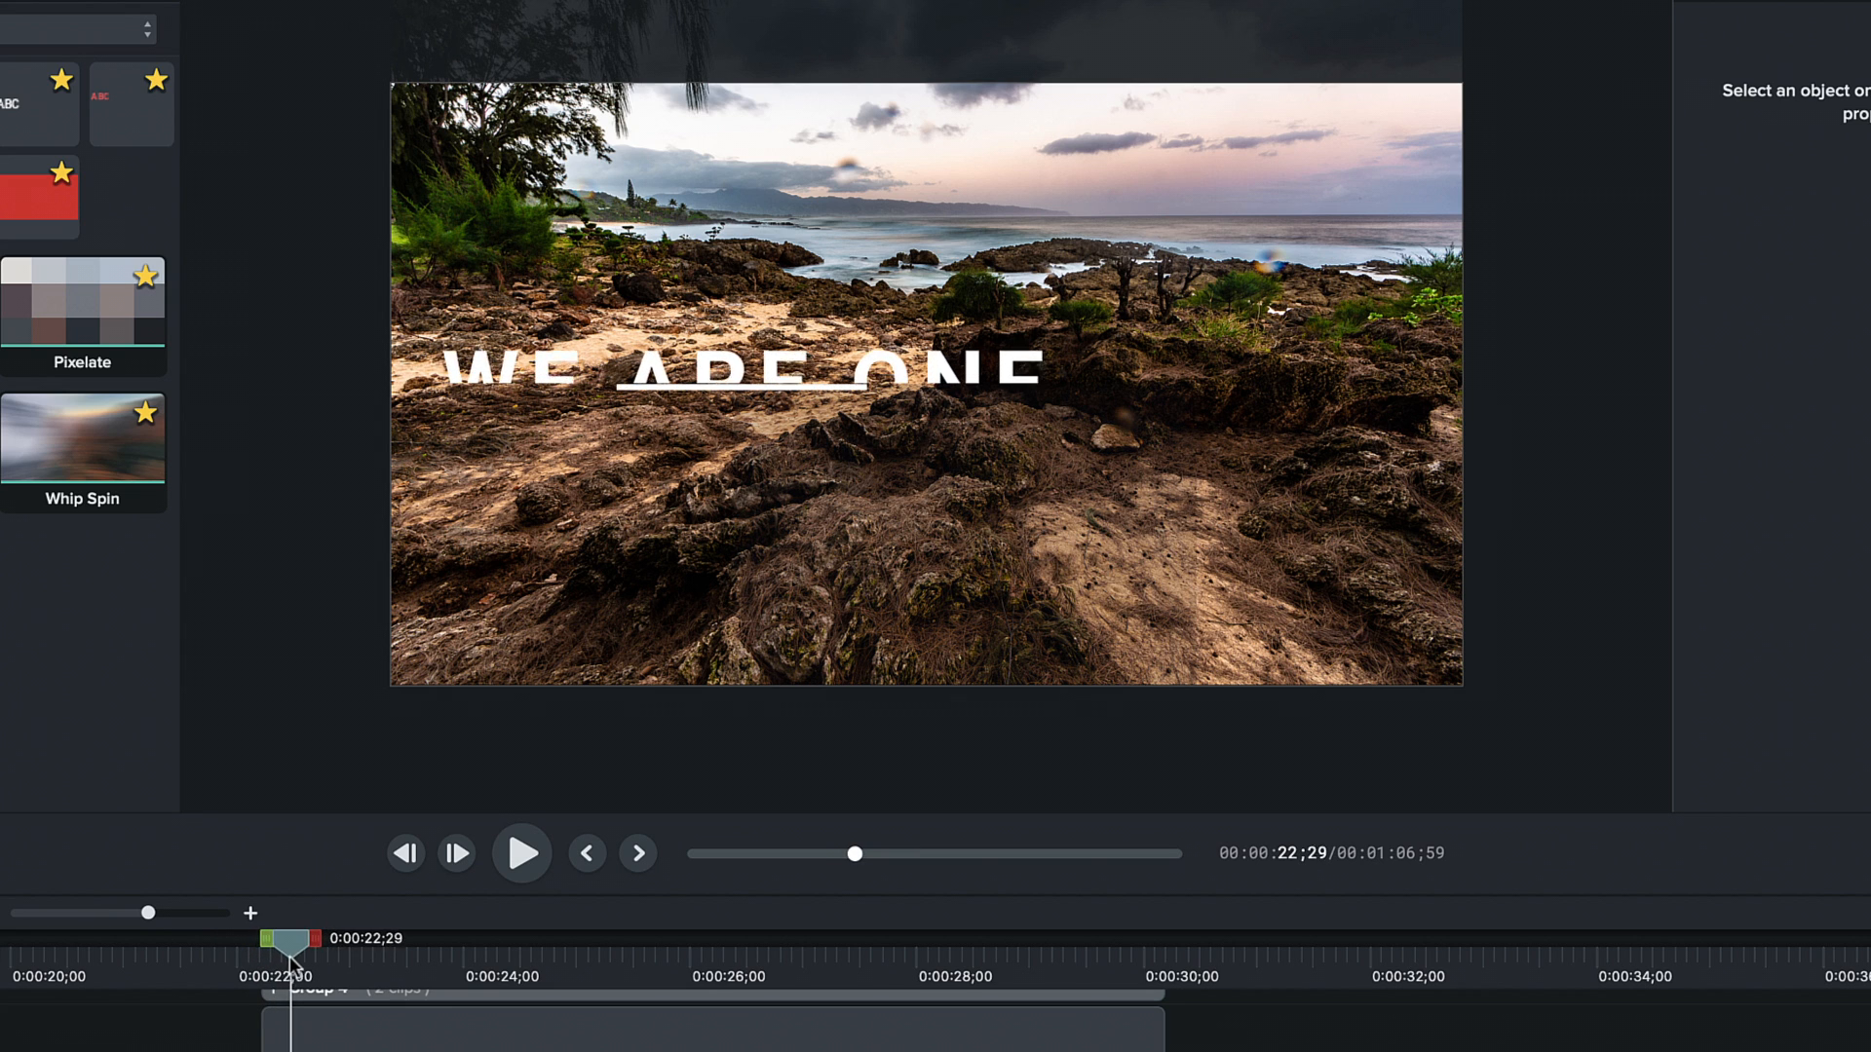
- Add a short fourth animation ending at 0:00:24;03, stretch the rectangle's upper edge to the canvas top, and clear the selection
drag(291, 965, 483, 934)
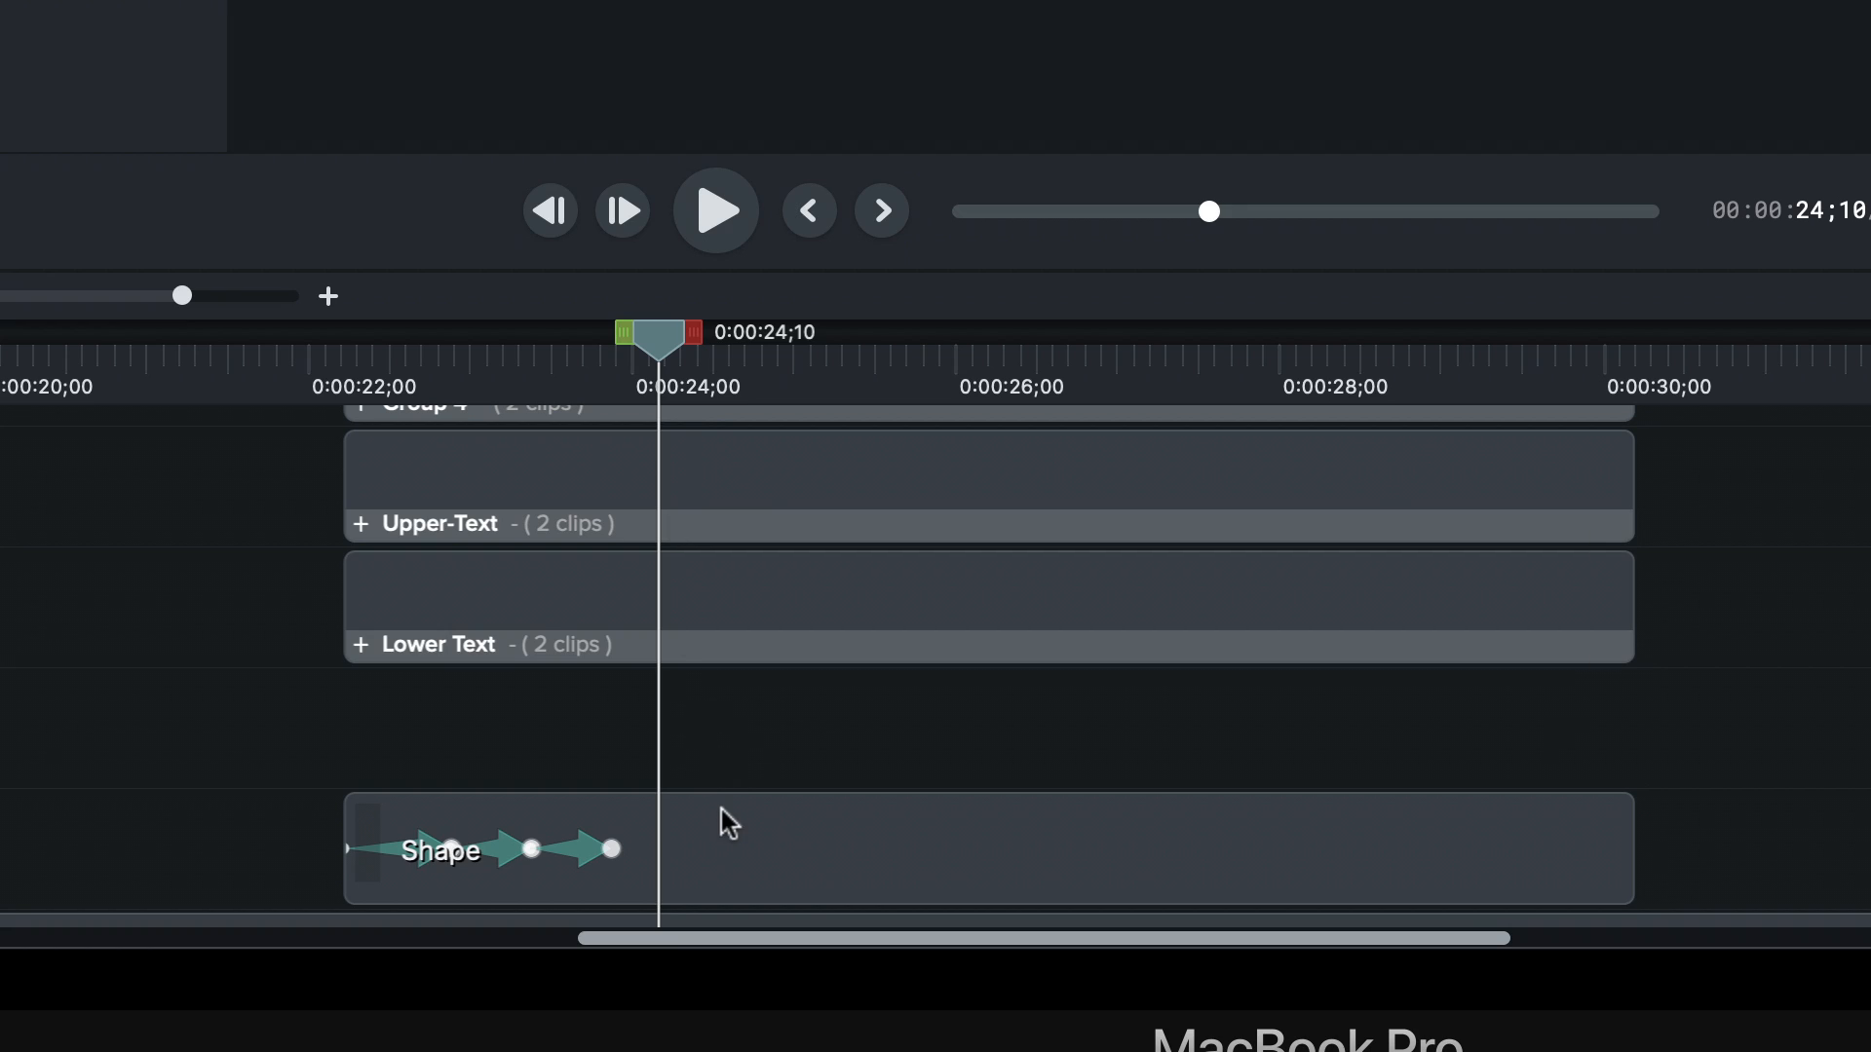
click(721, 811)
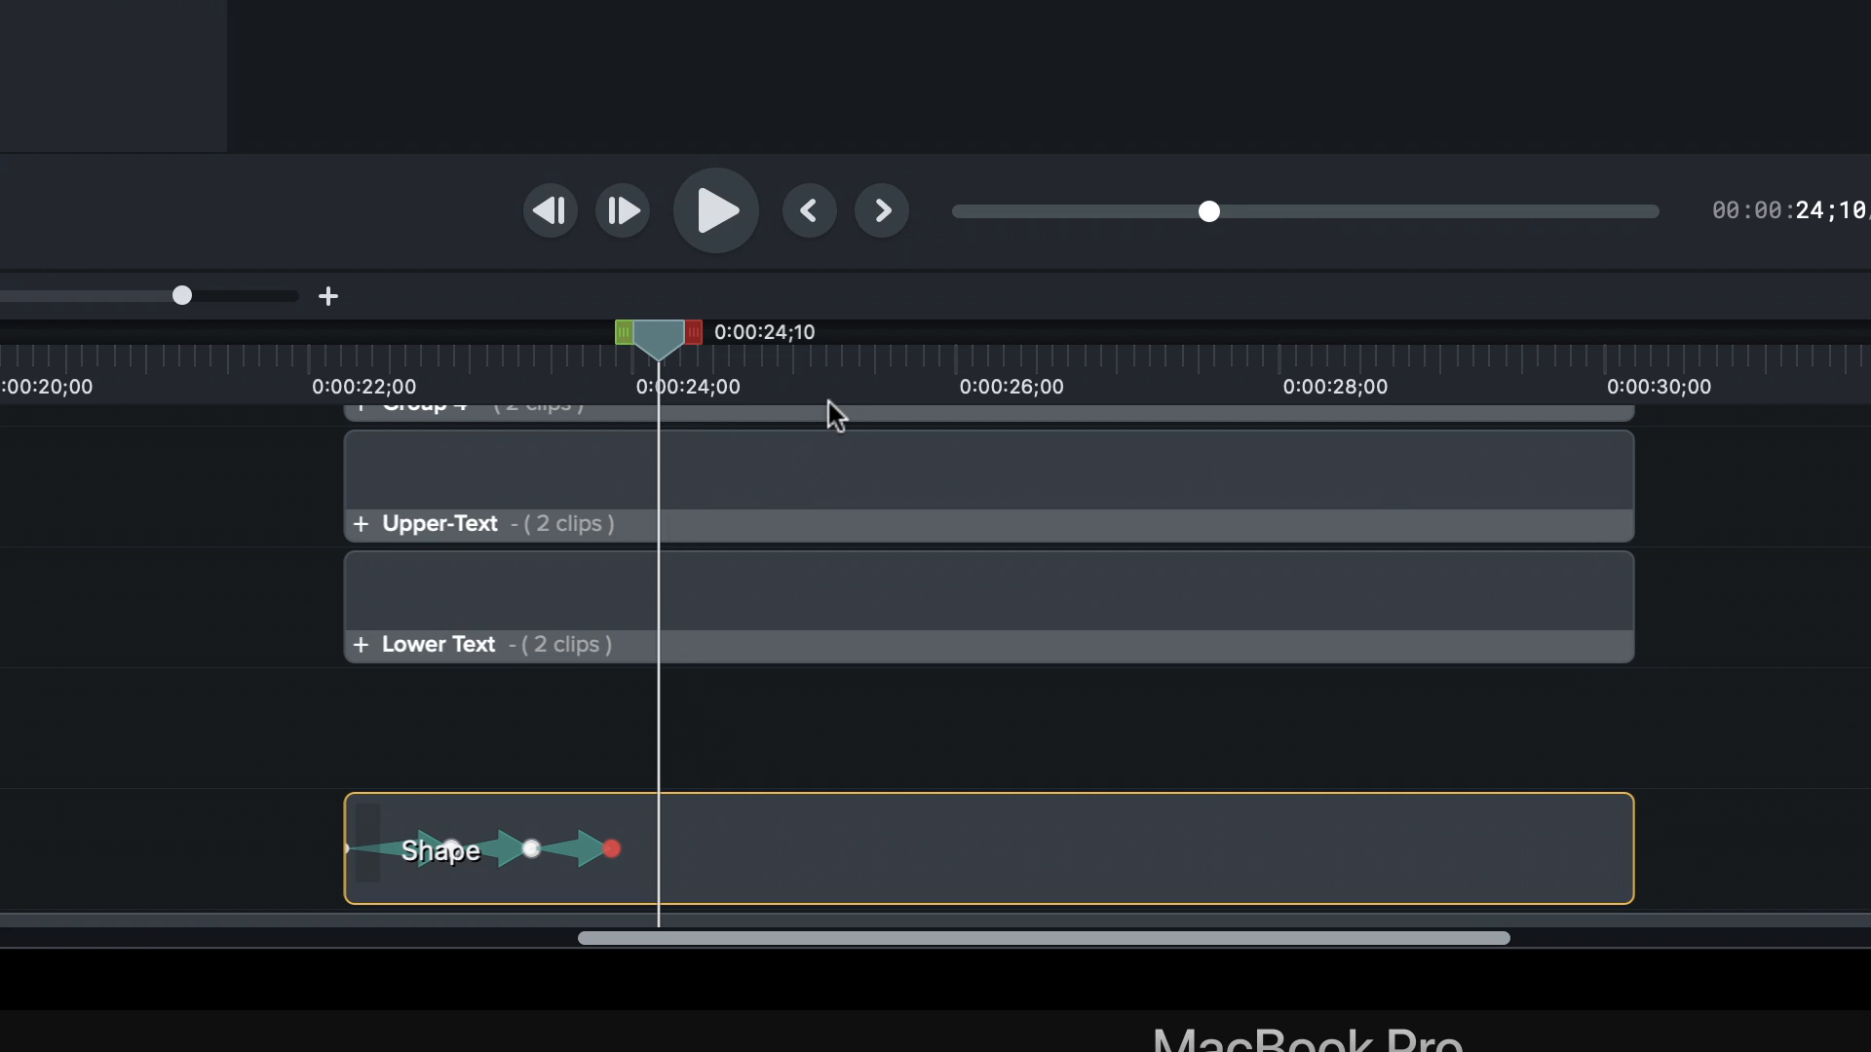
key(a)
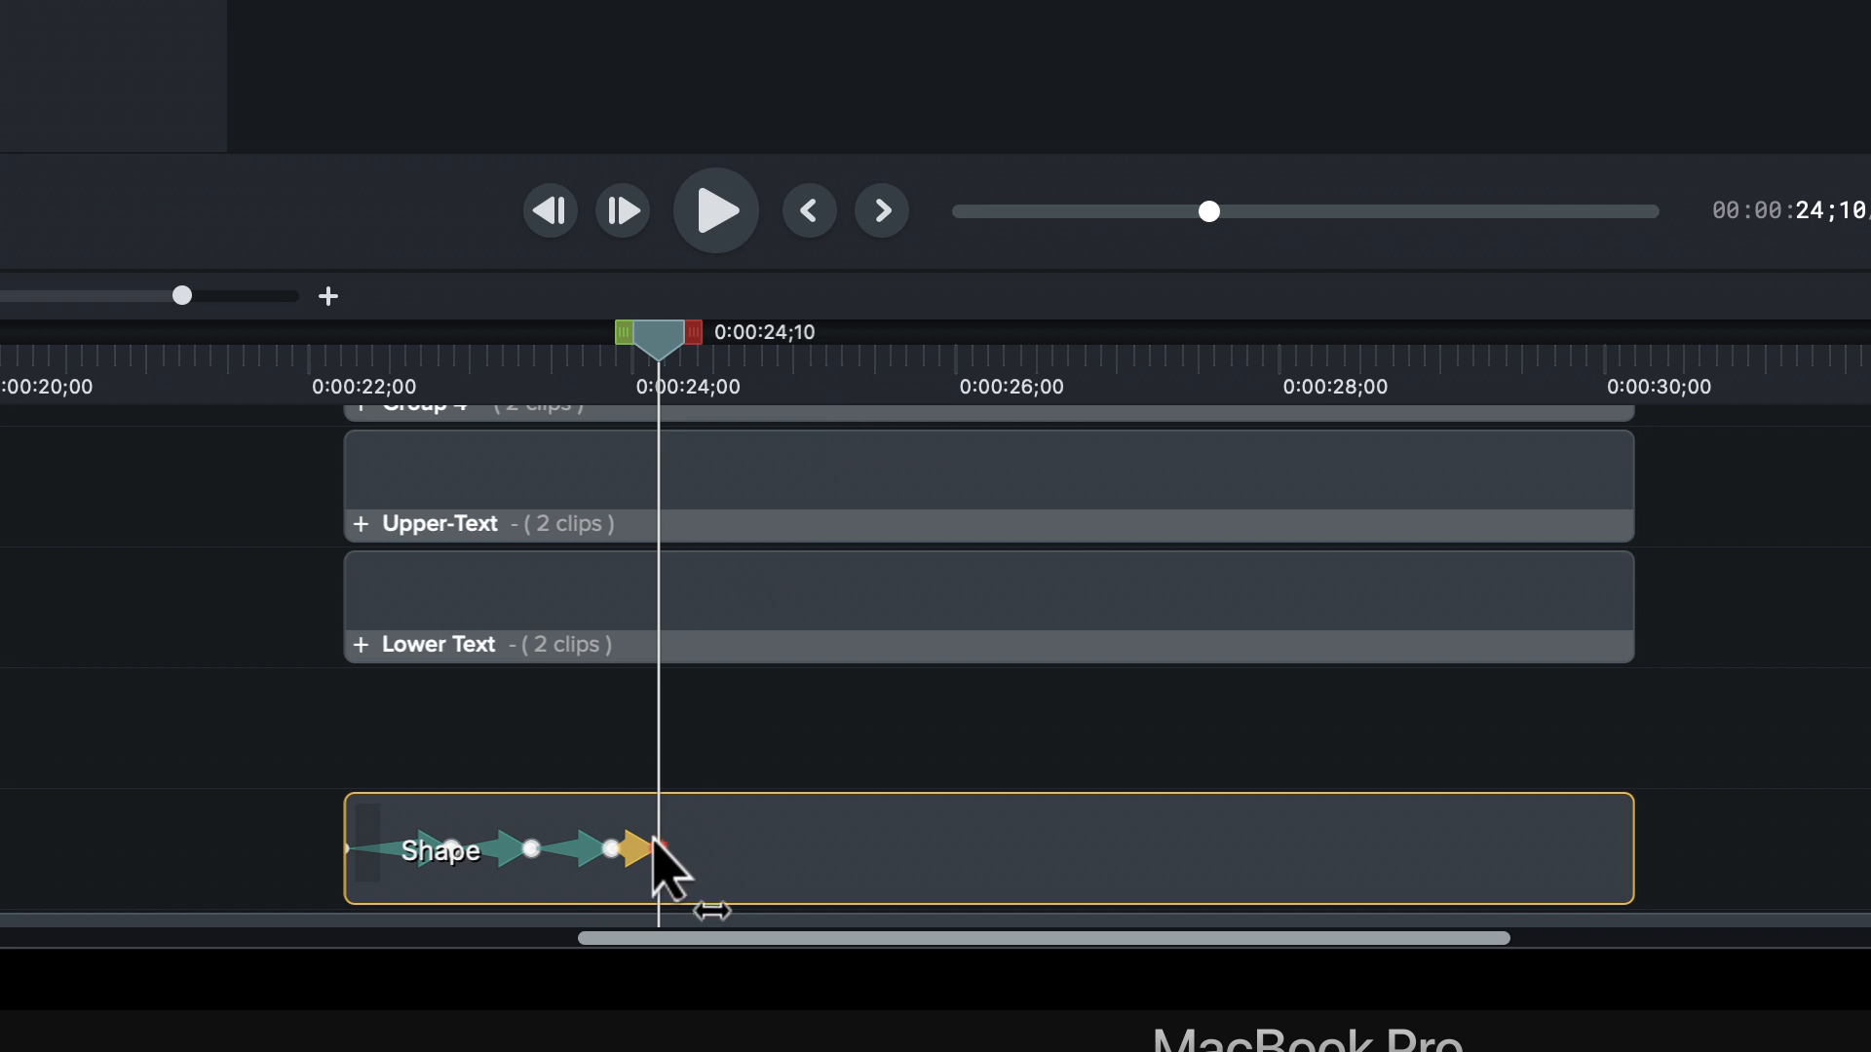
drag(660, 843, 638, 844)
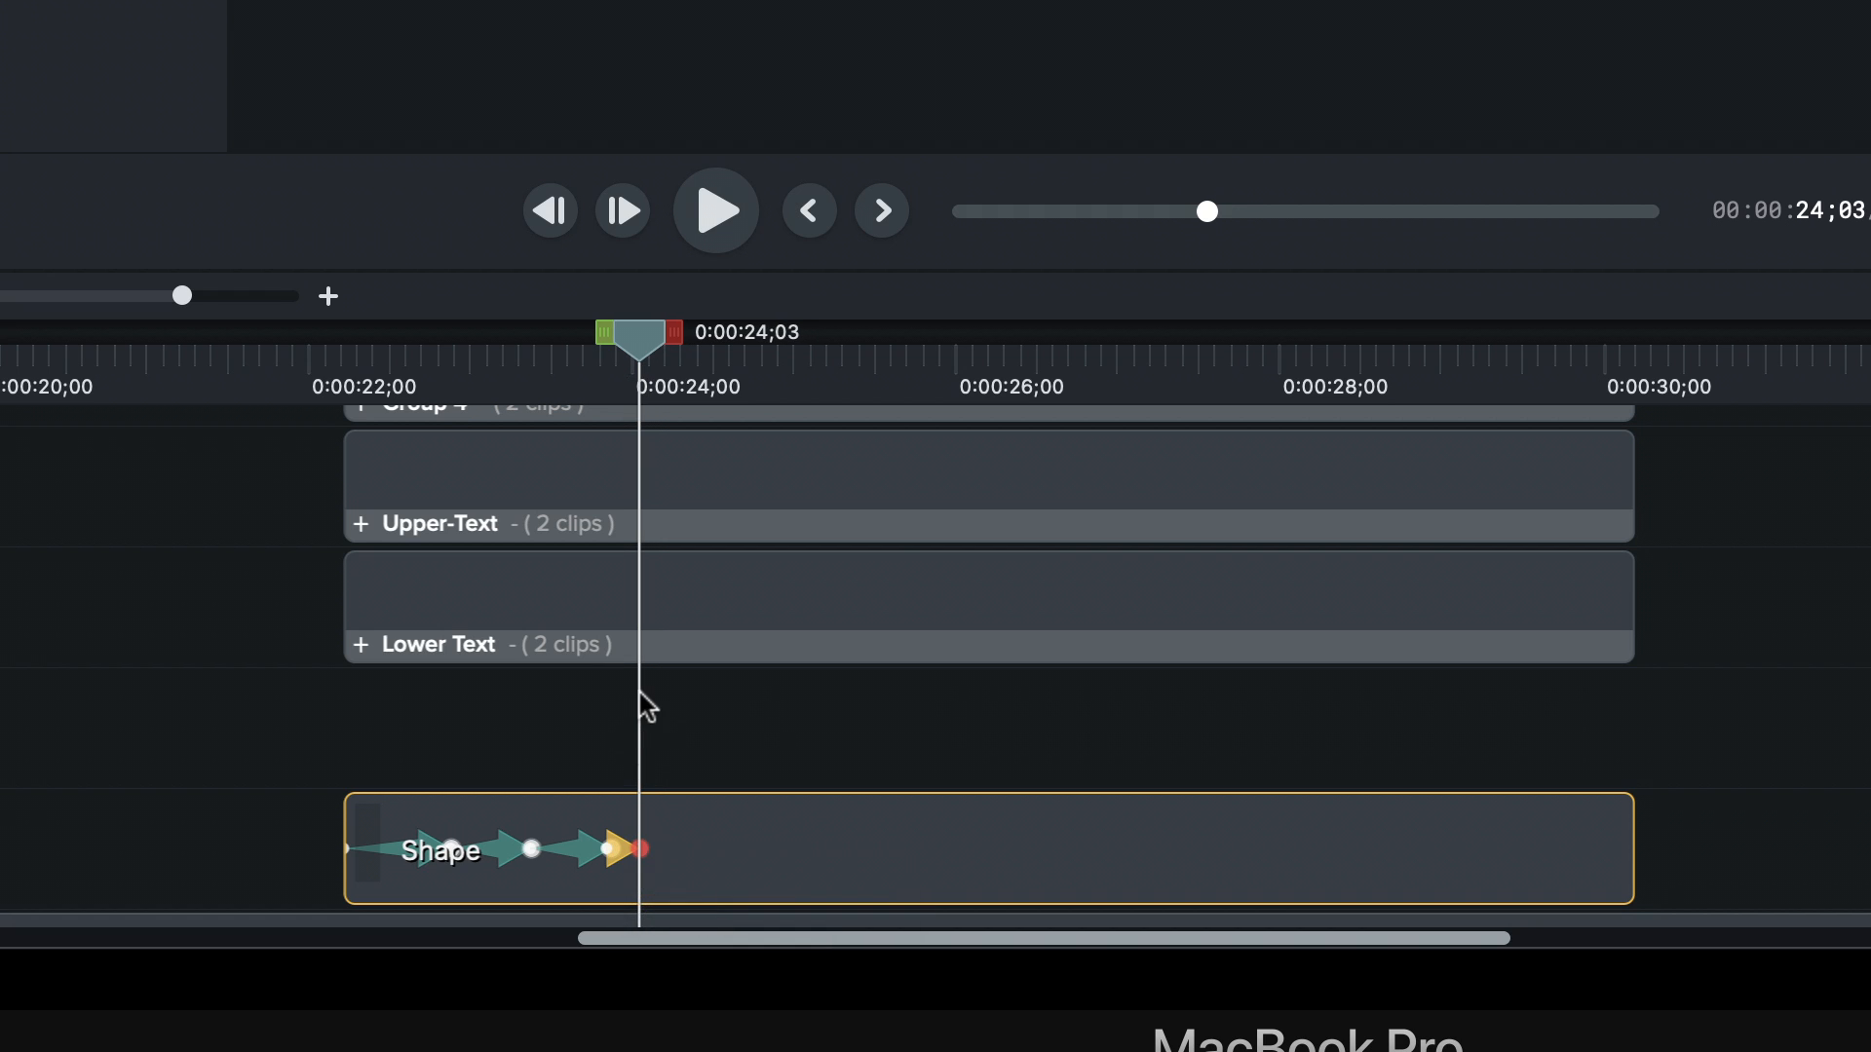
scroll(640, 693, up, 5)
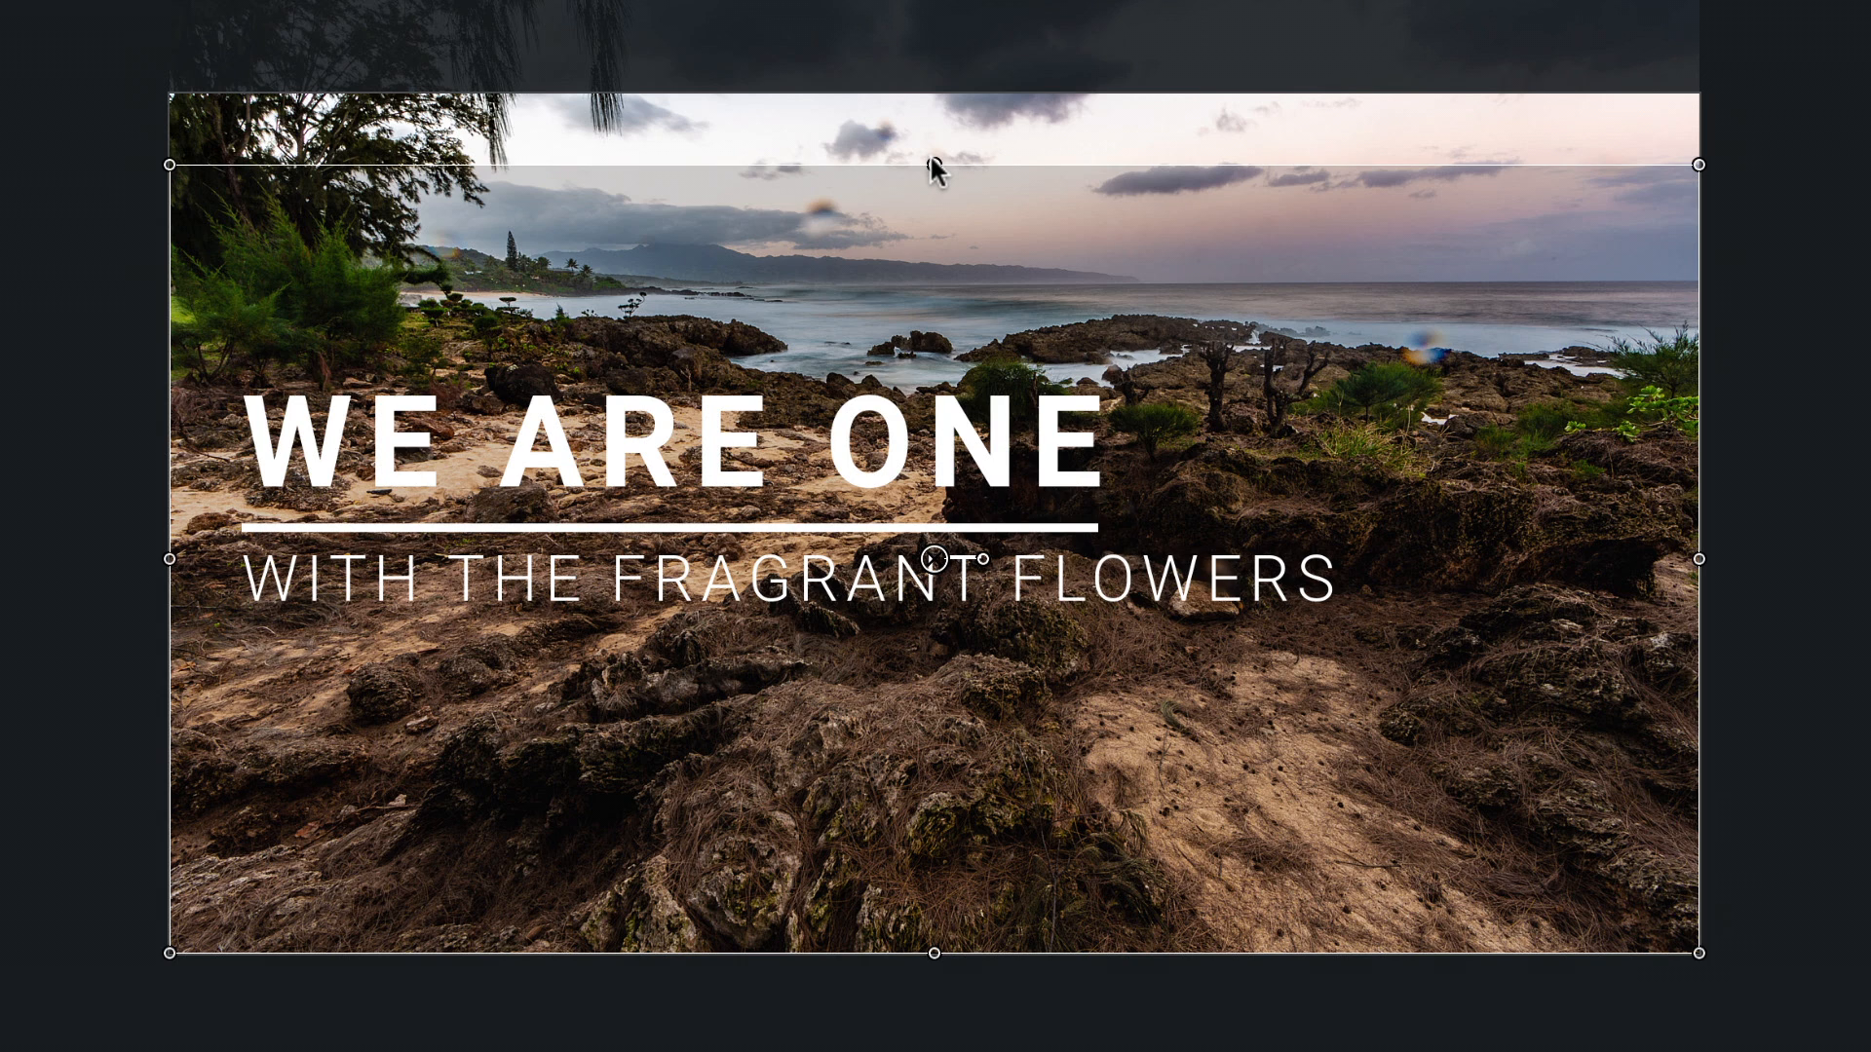
drag(930, 159, 932, 94)
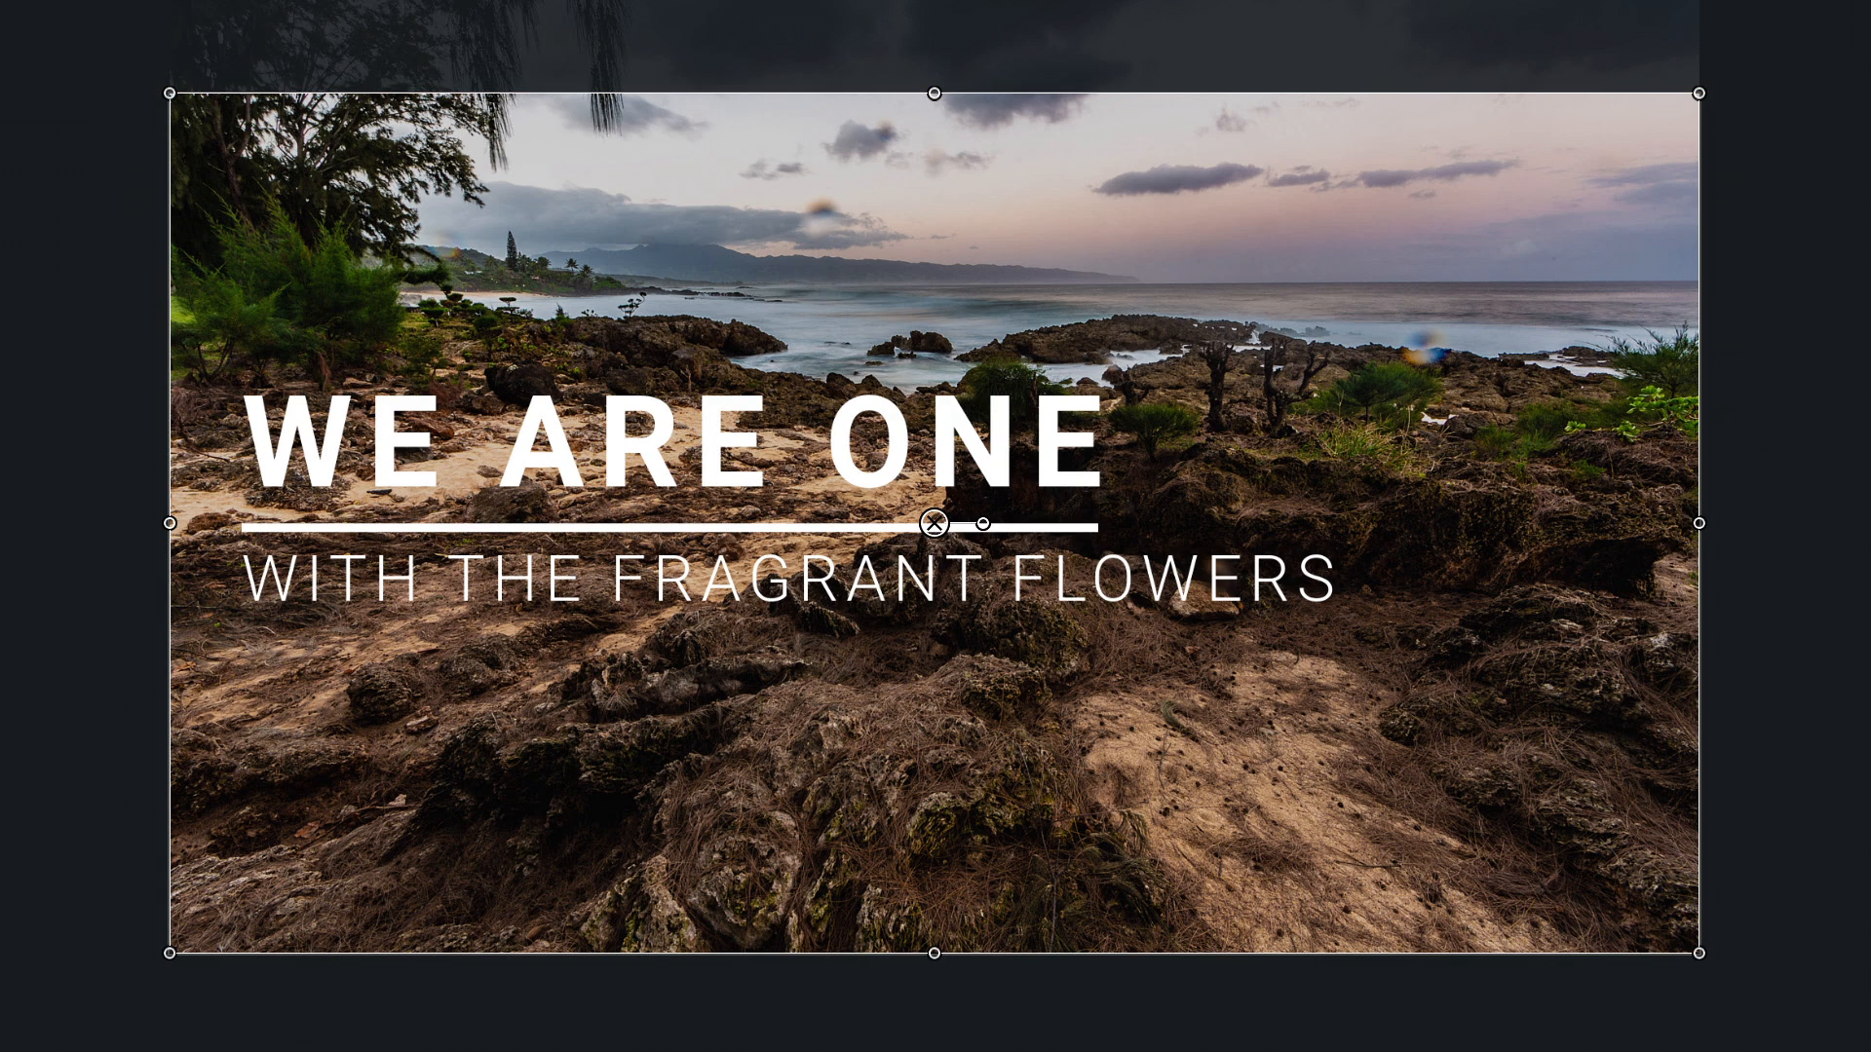
key(Escape)
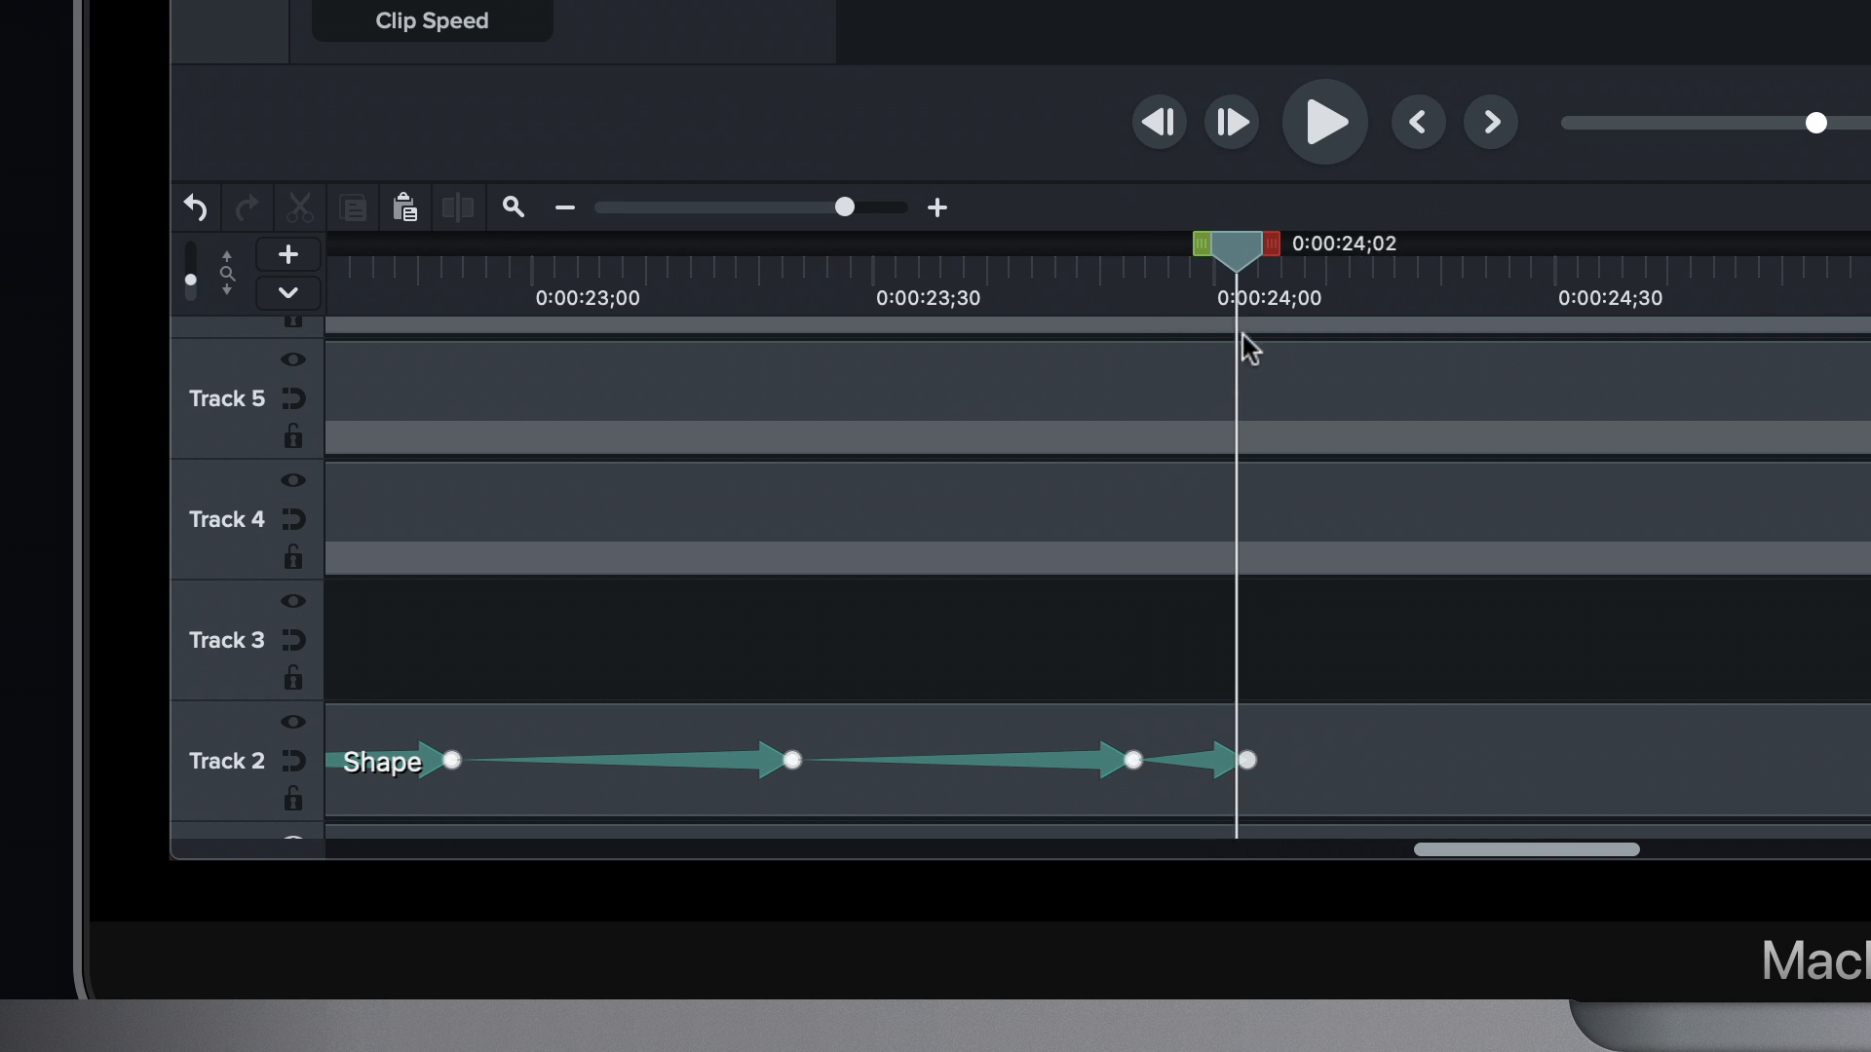
- Review the animated title on the zoomed-out timeline and park the playhead at 0:00:30;05, just before the title clips end
drag(1244, 346, 1068, 443)
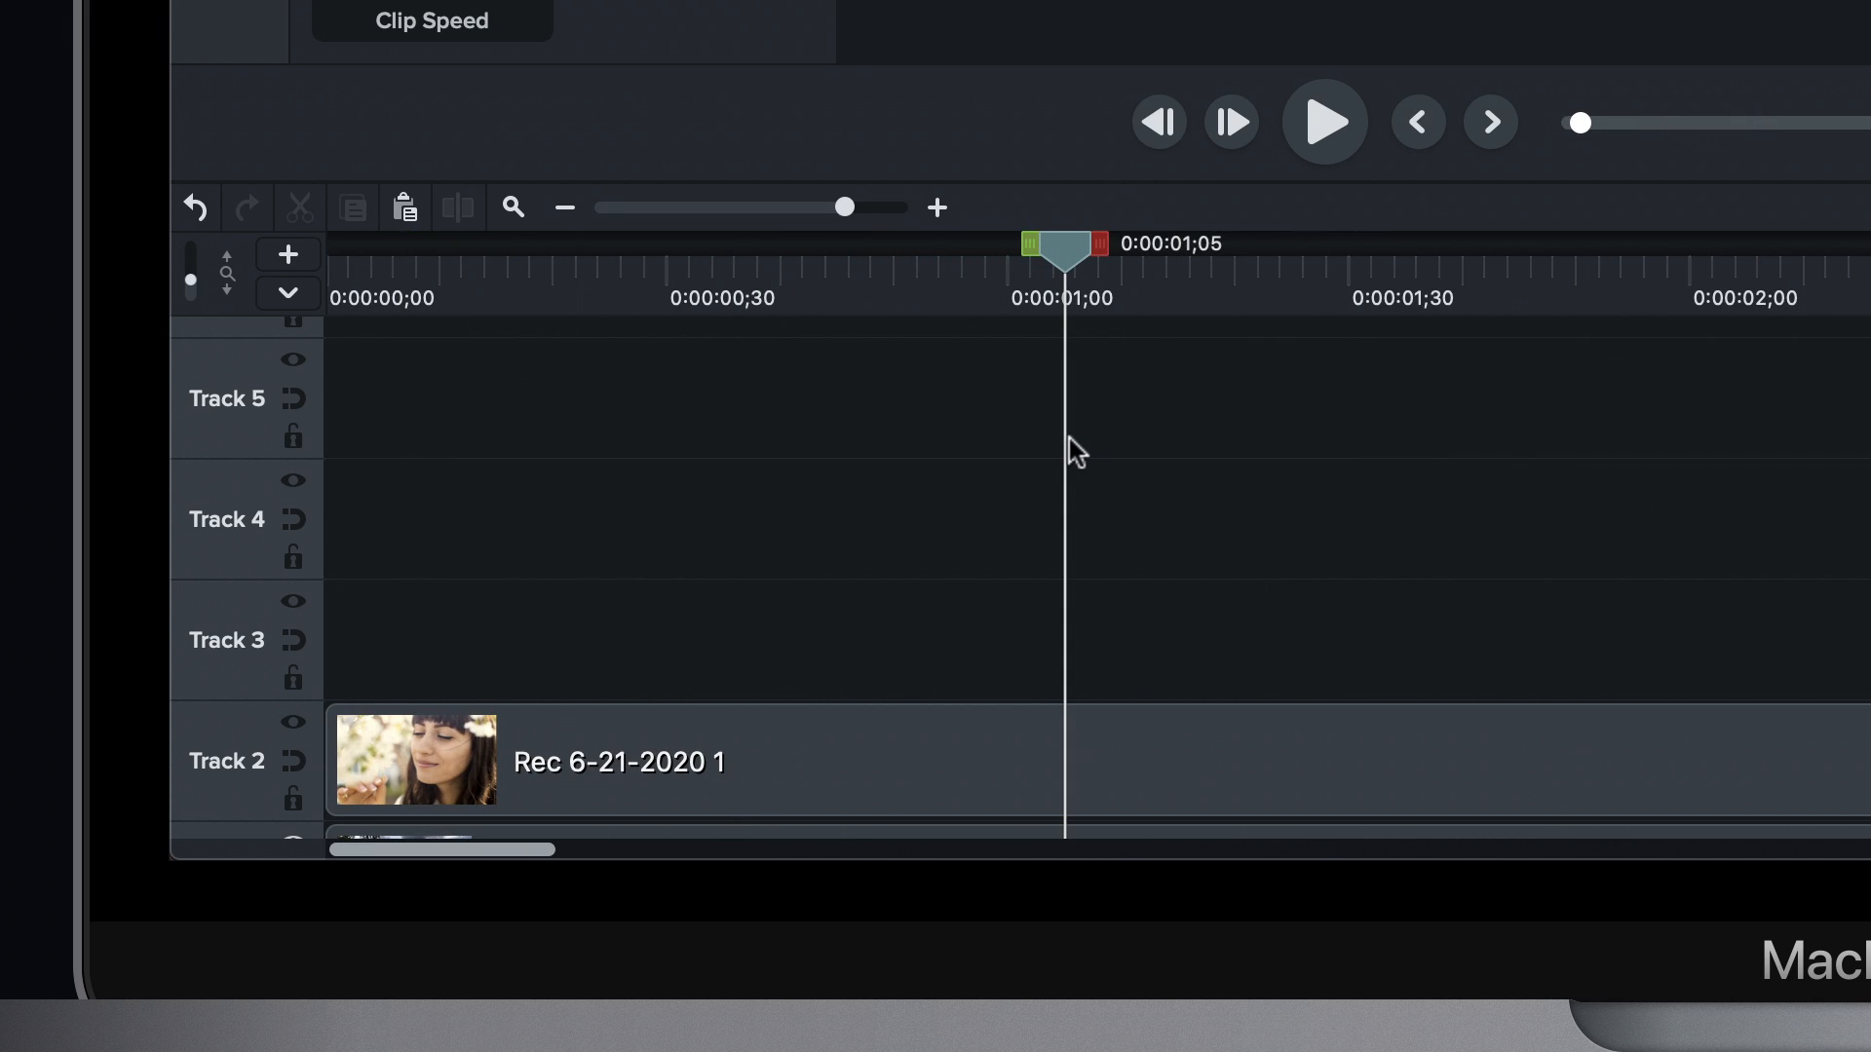
key(super+minus)
key(super+minus)
key(super+minus)
key(super+minus)
key(super+minus)
key(super+minus)
key(super+minus)
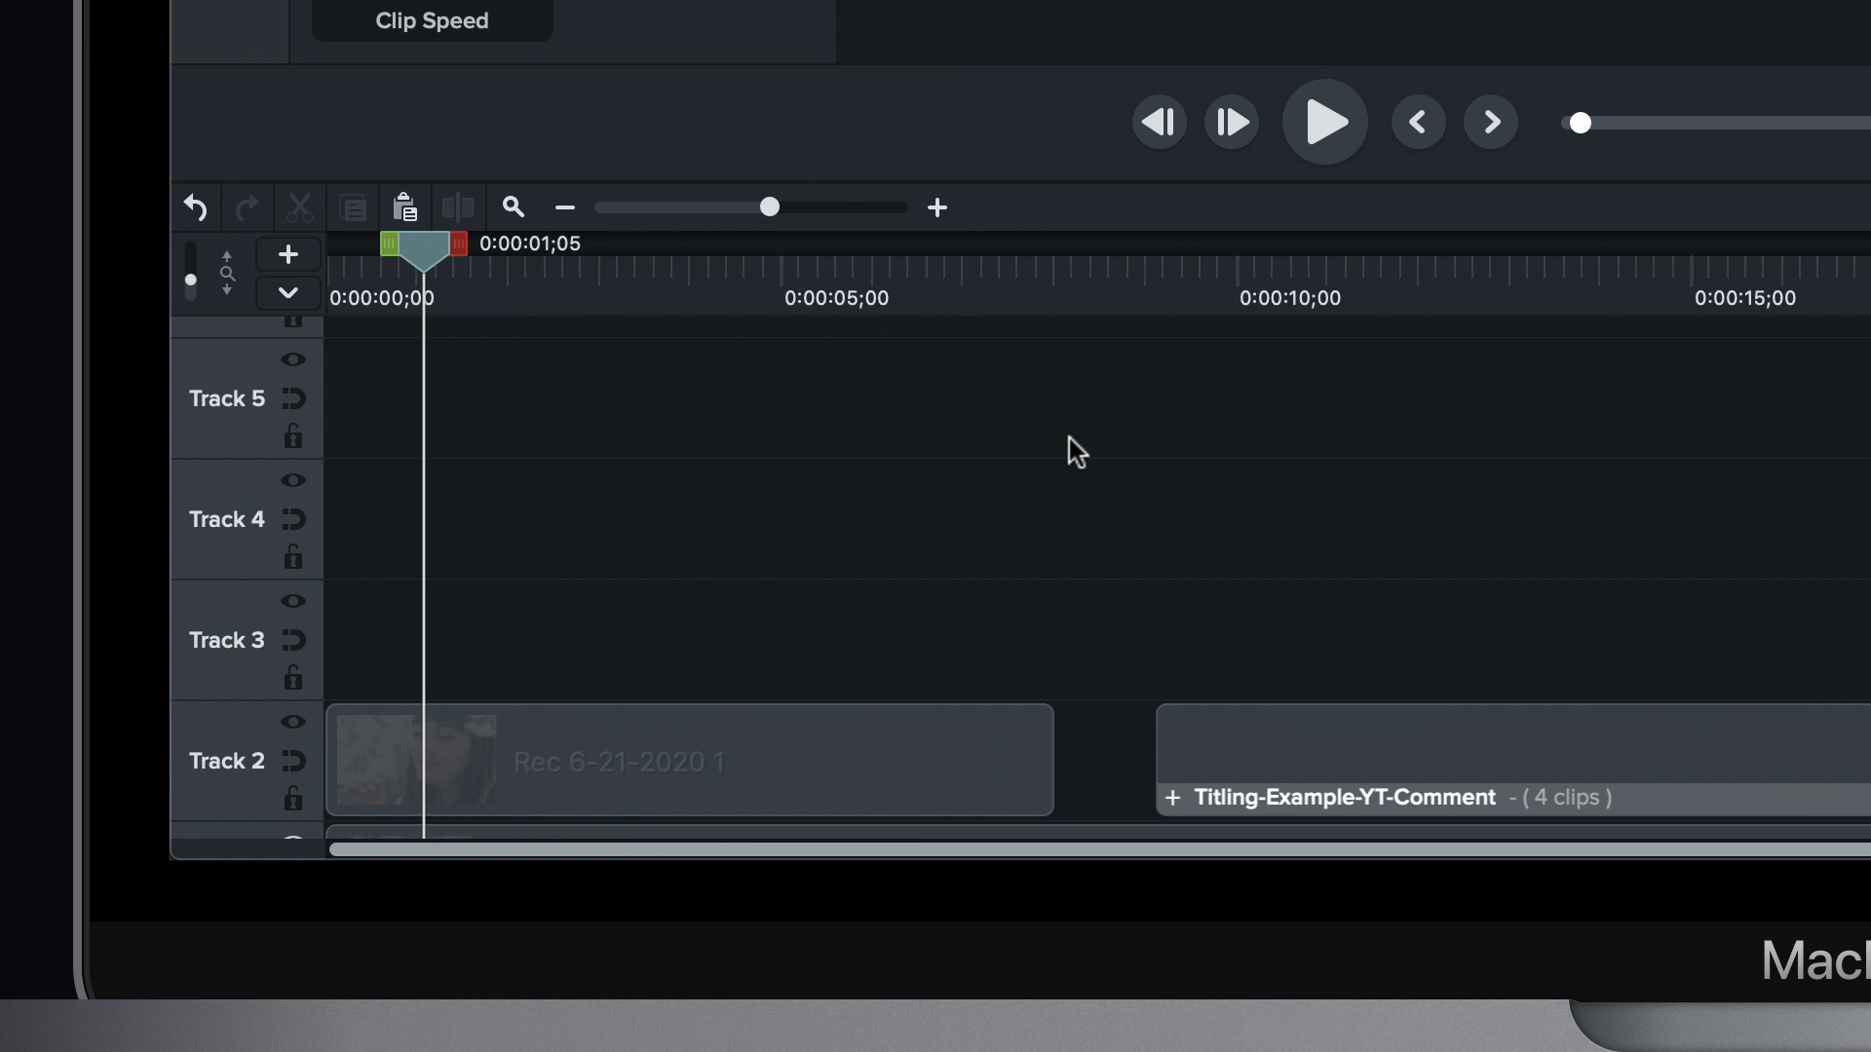
key(ctrl+period)
key(ctrl+period)
key(ctrl+period)
key(ctrl+period)
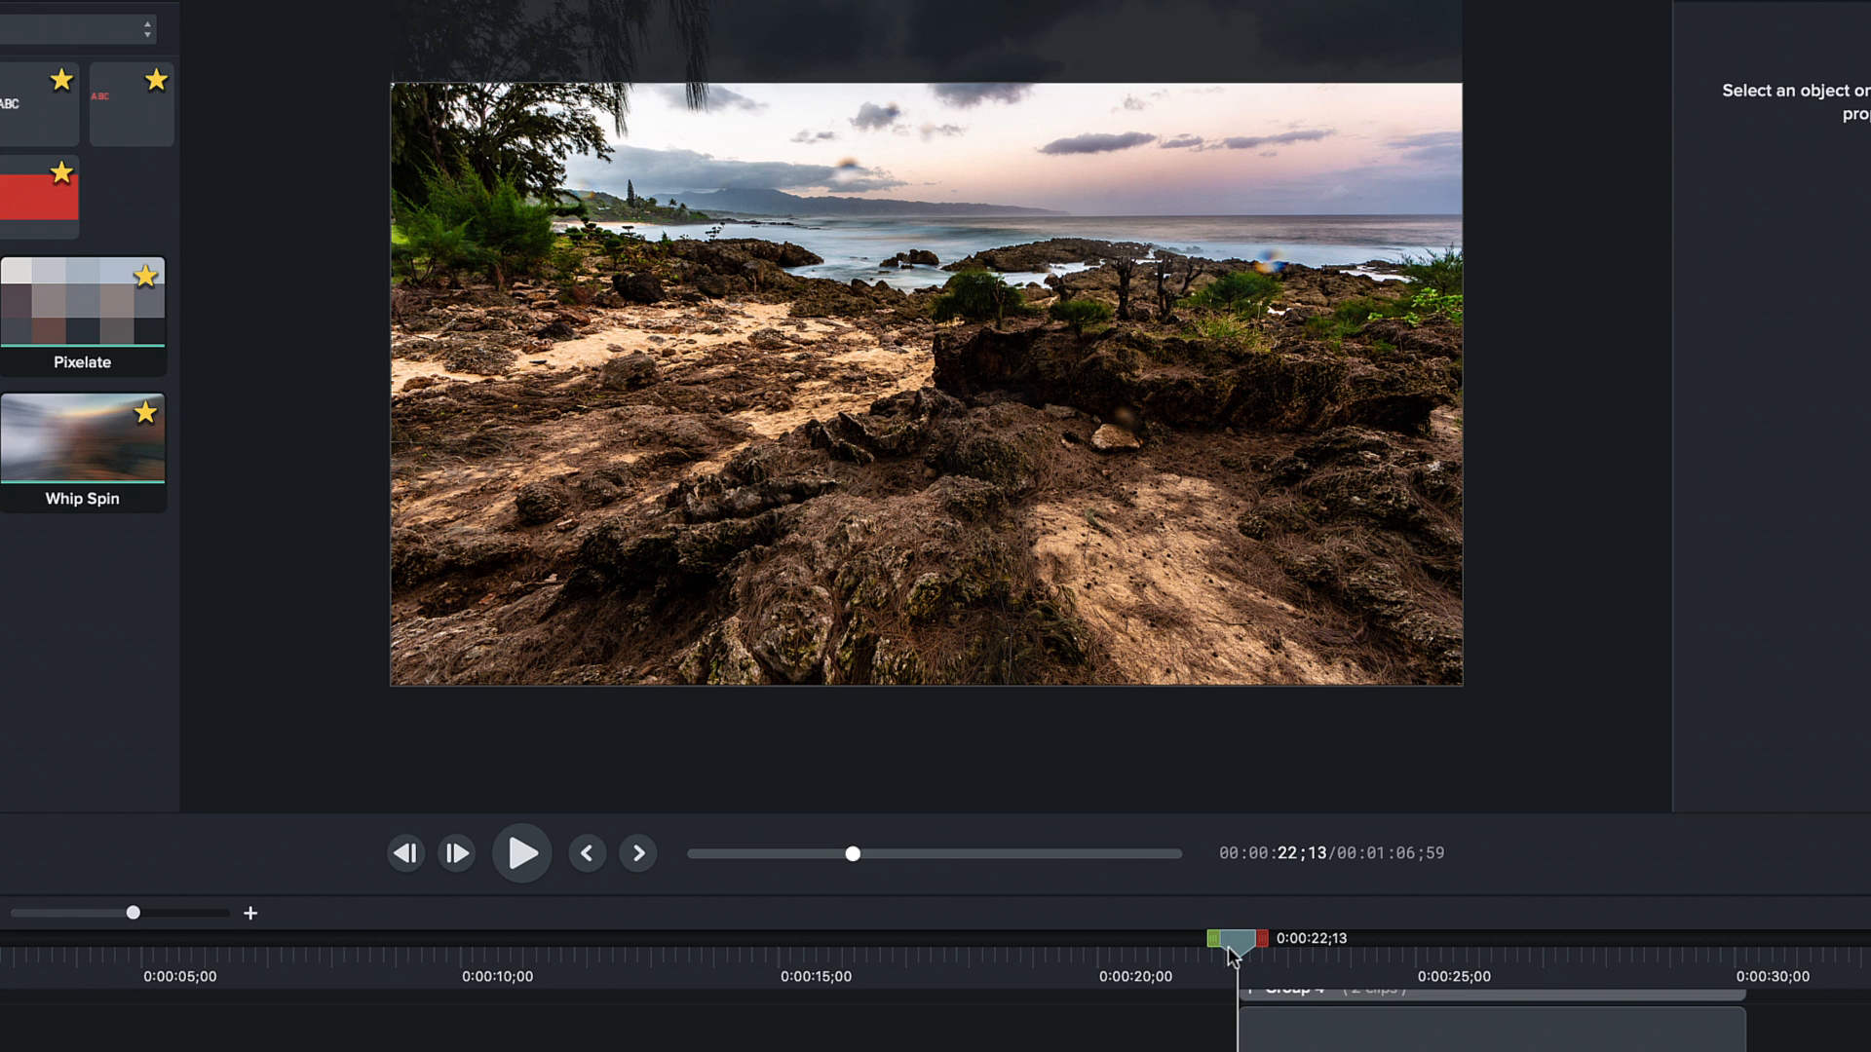
drag(1228, 945, 1749, 1009)
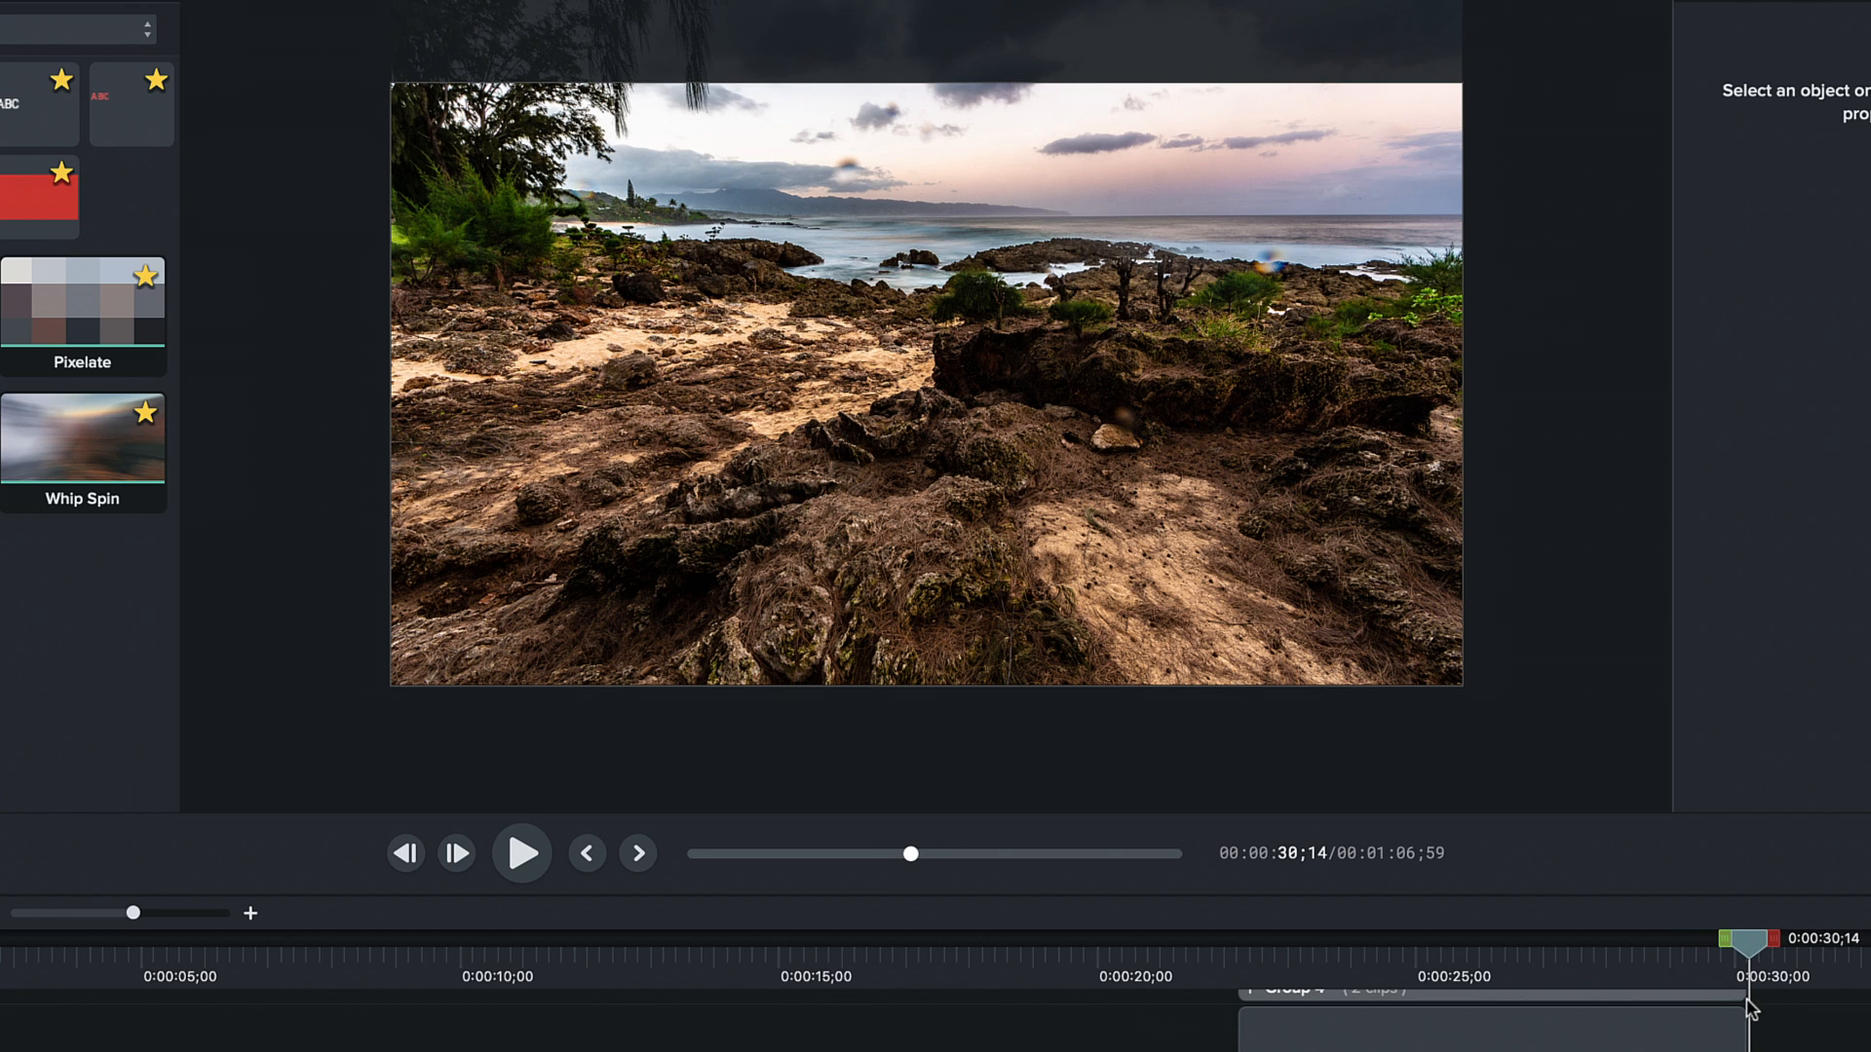
drag(1745, 943, 1733, 945)
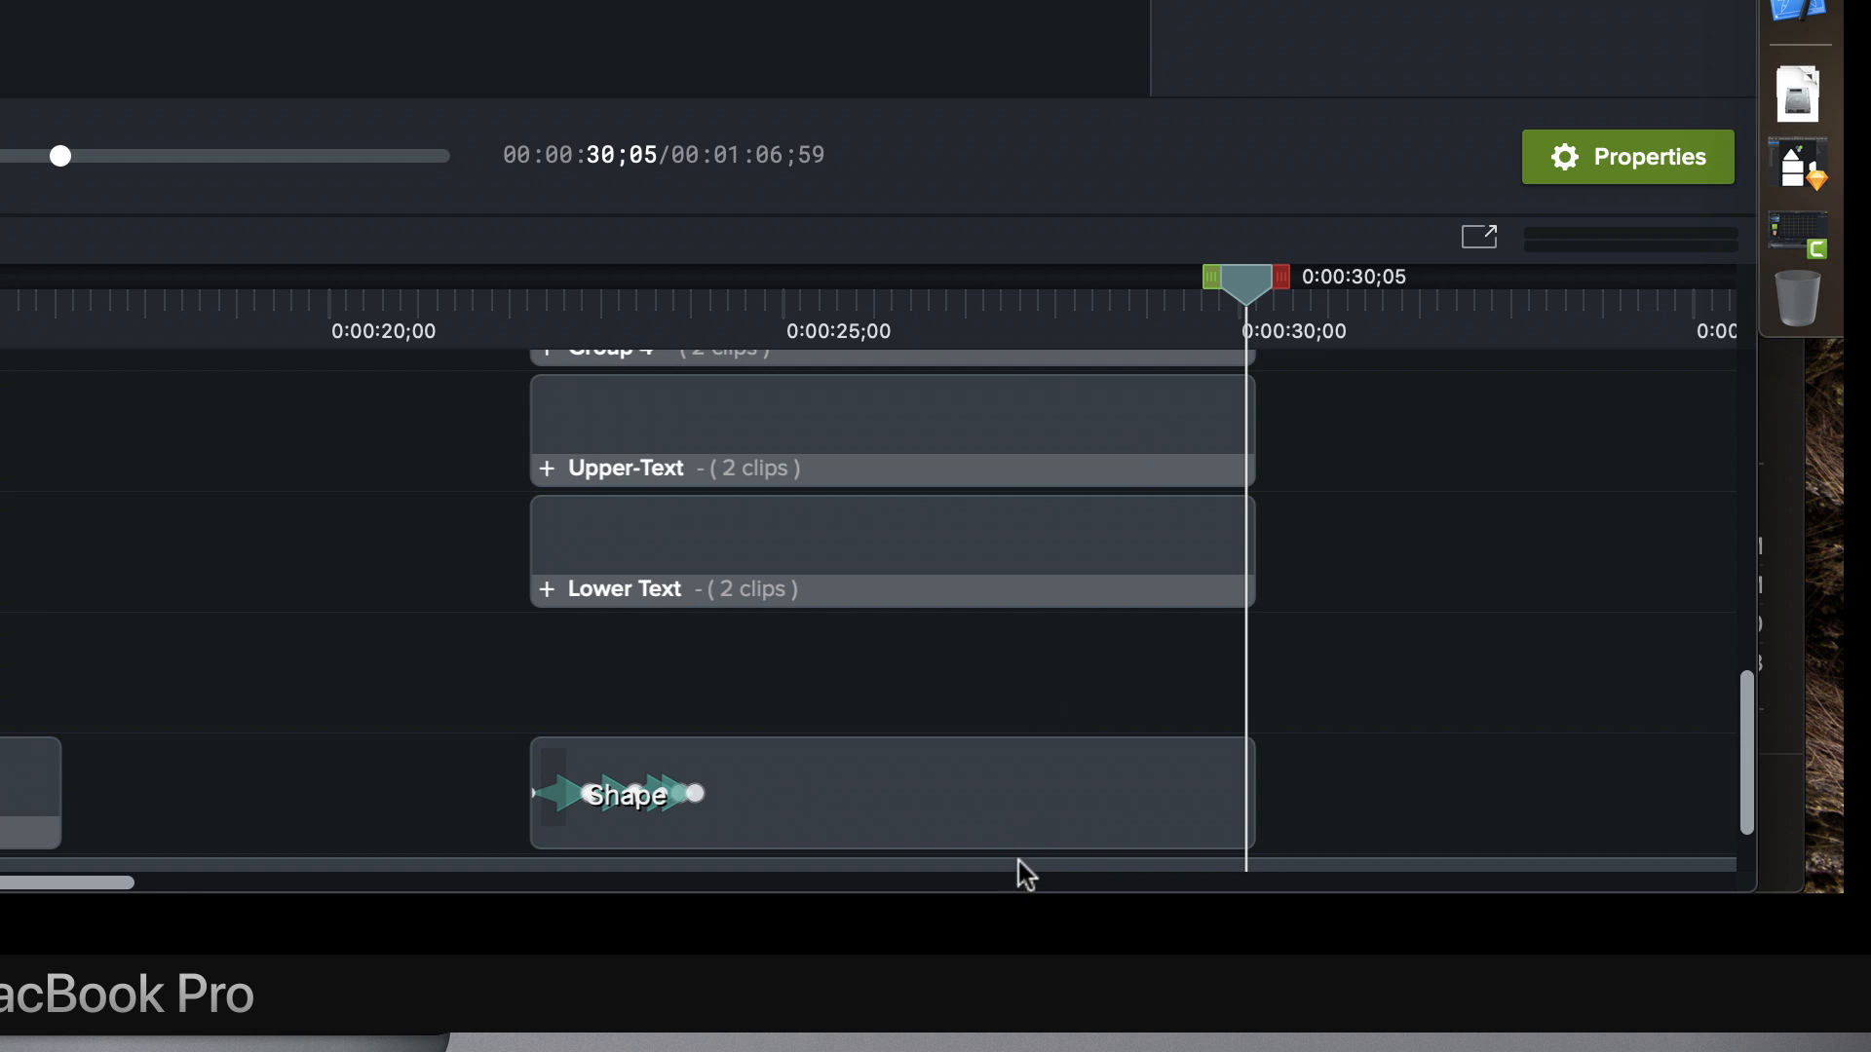
- Add a short animation at the end of the rectangle clip, starting at 0:00:30;01, and scrub back from its end point to 0:00:30;00
click(1066, 828)
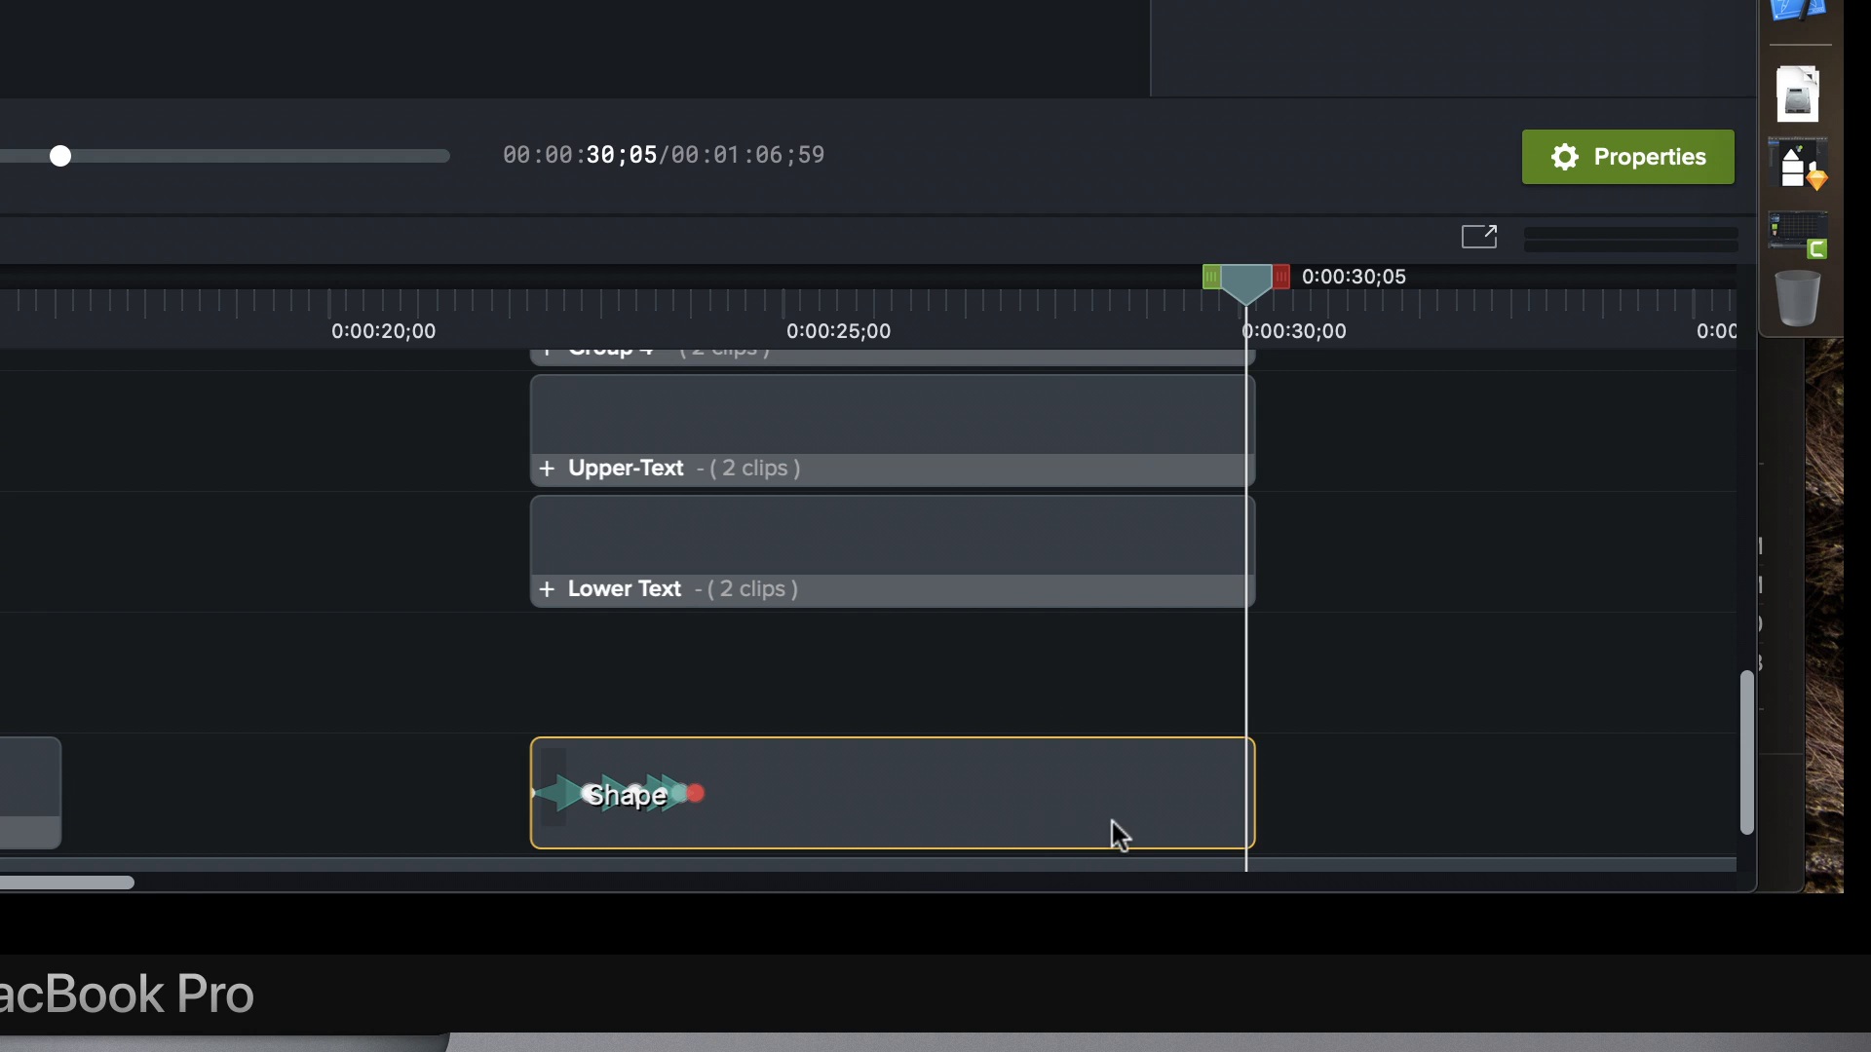
key(super+equal)
key(super+equal)
key(super+equal)
key(super+equal)
key(super+equal)
key(super+equal)
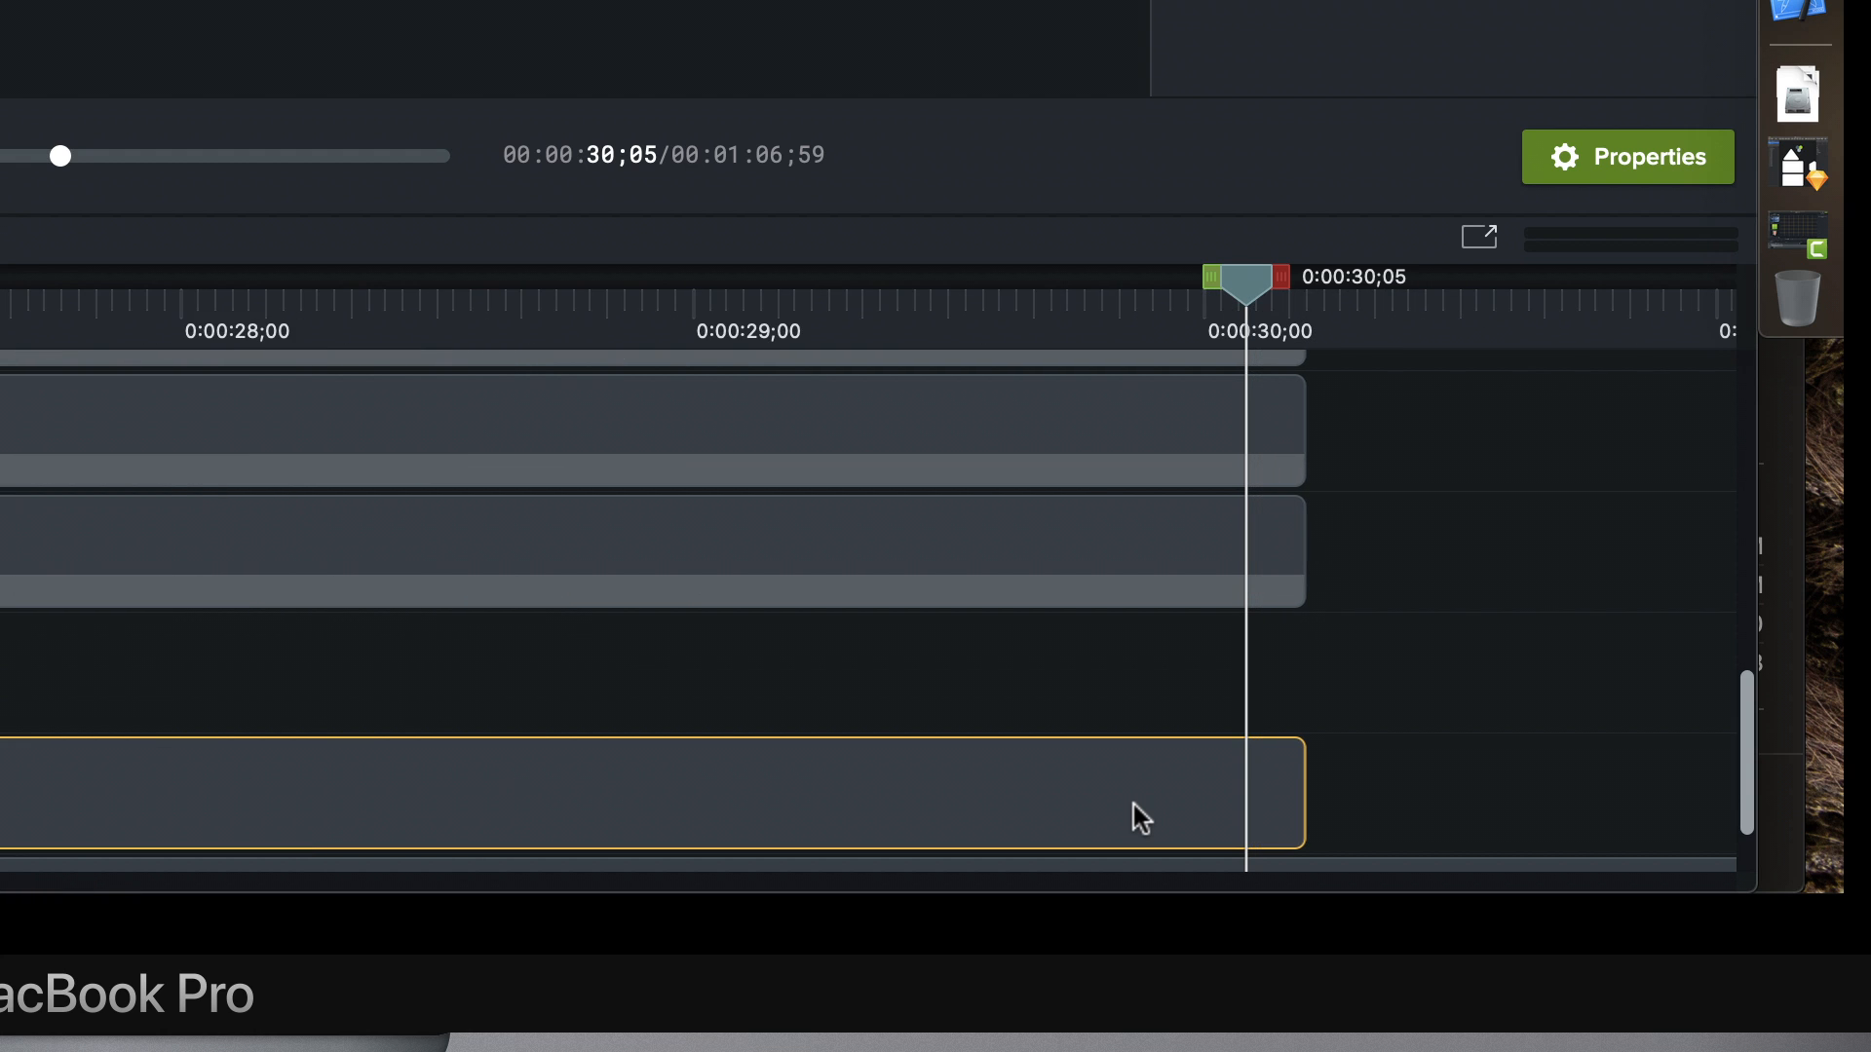
key(shift+a)
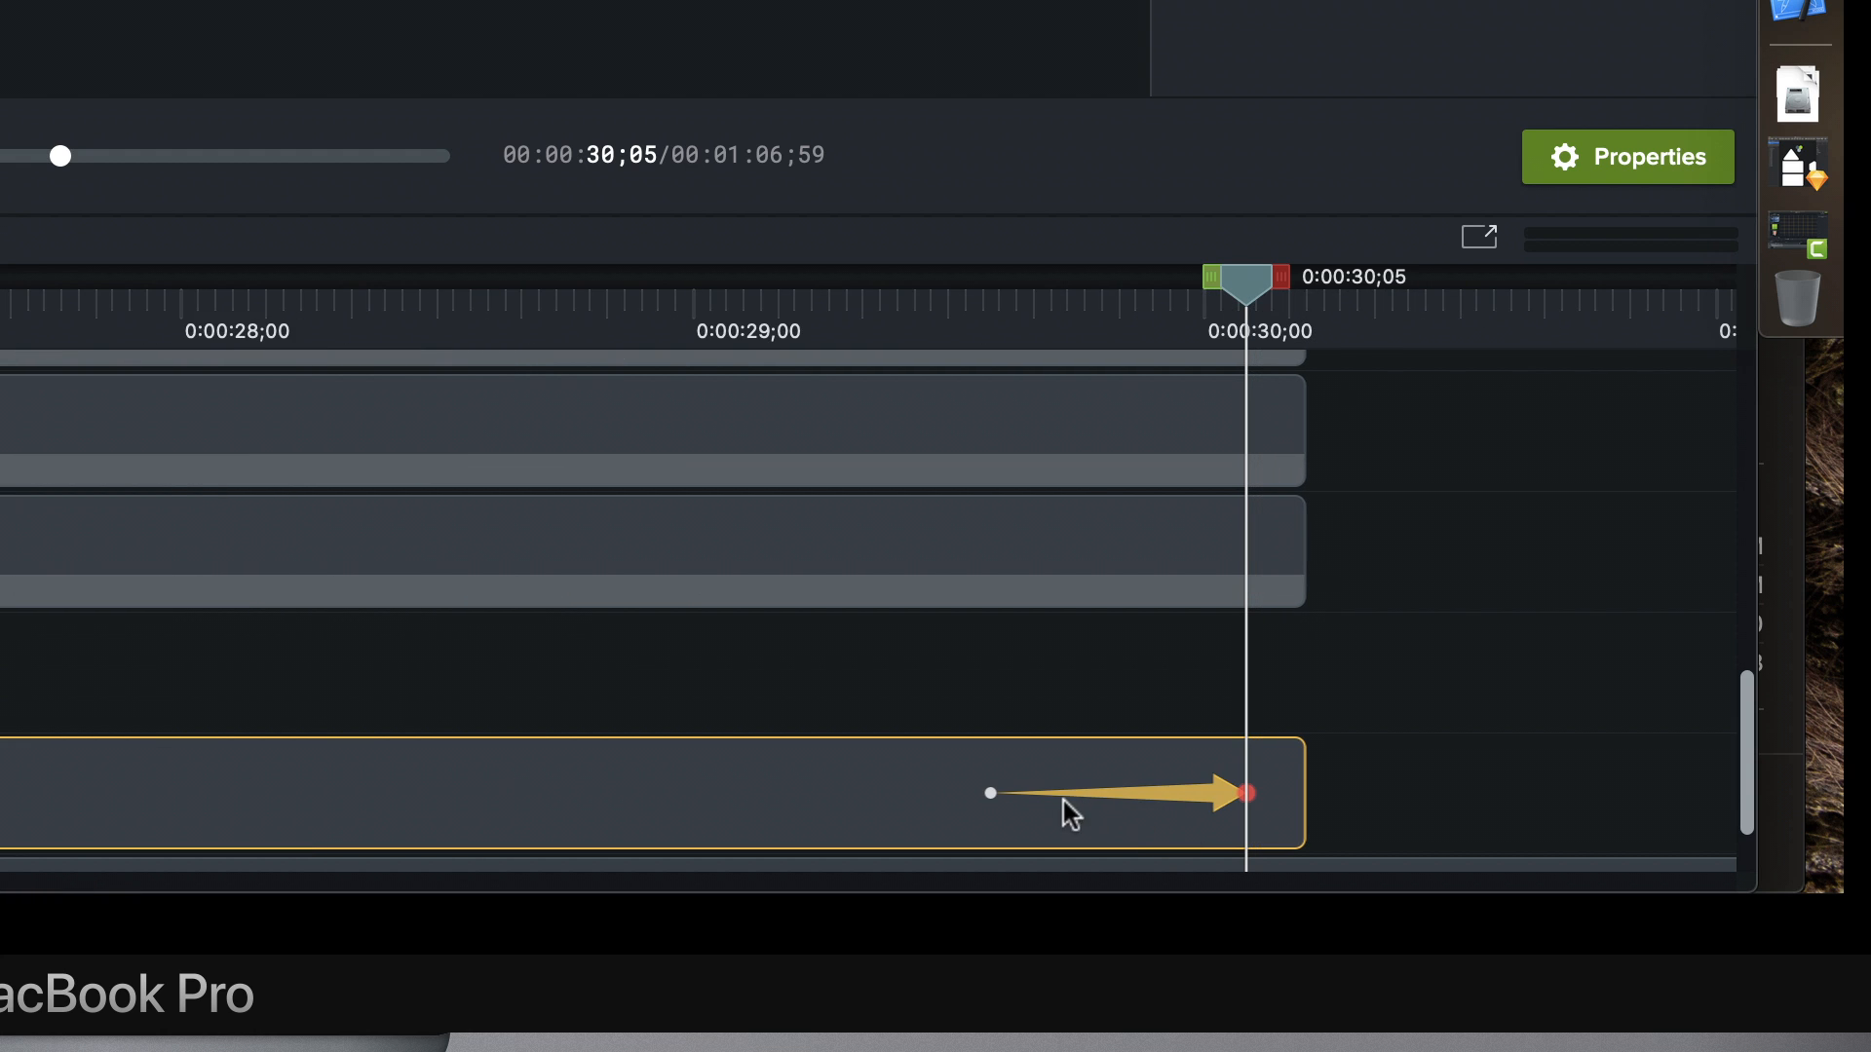
drag(1142, 787, 1207, 789)
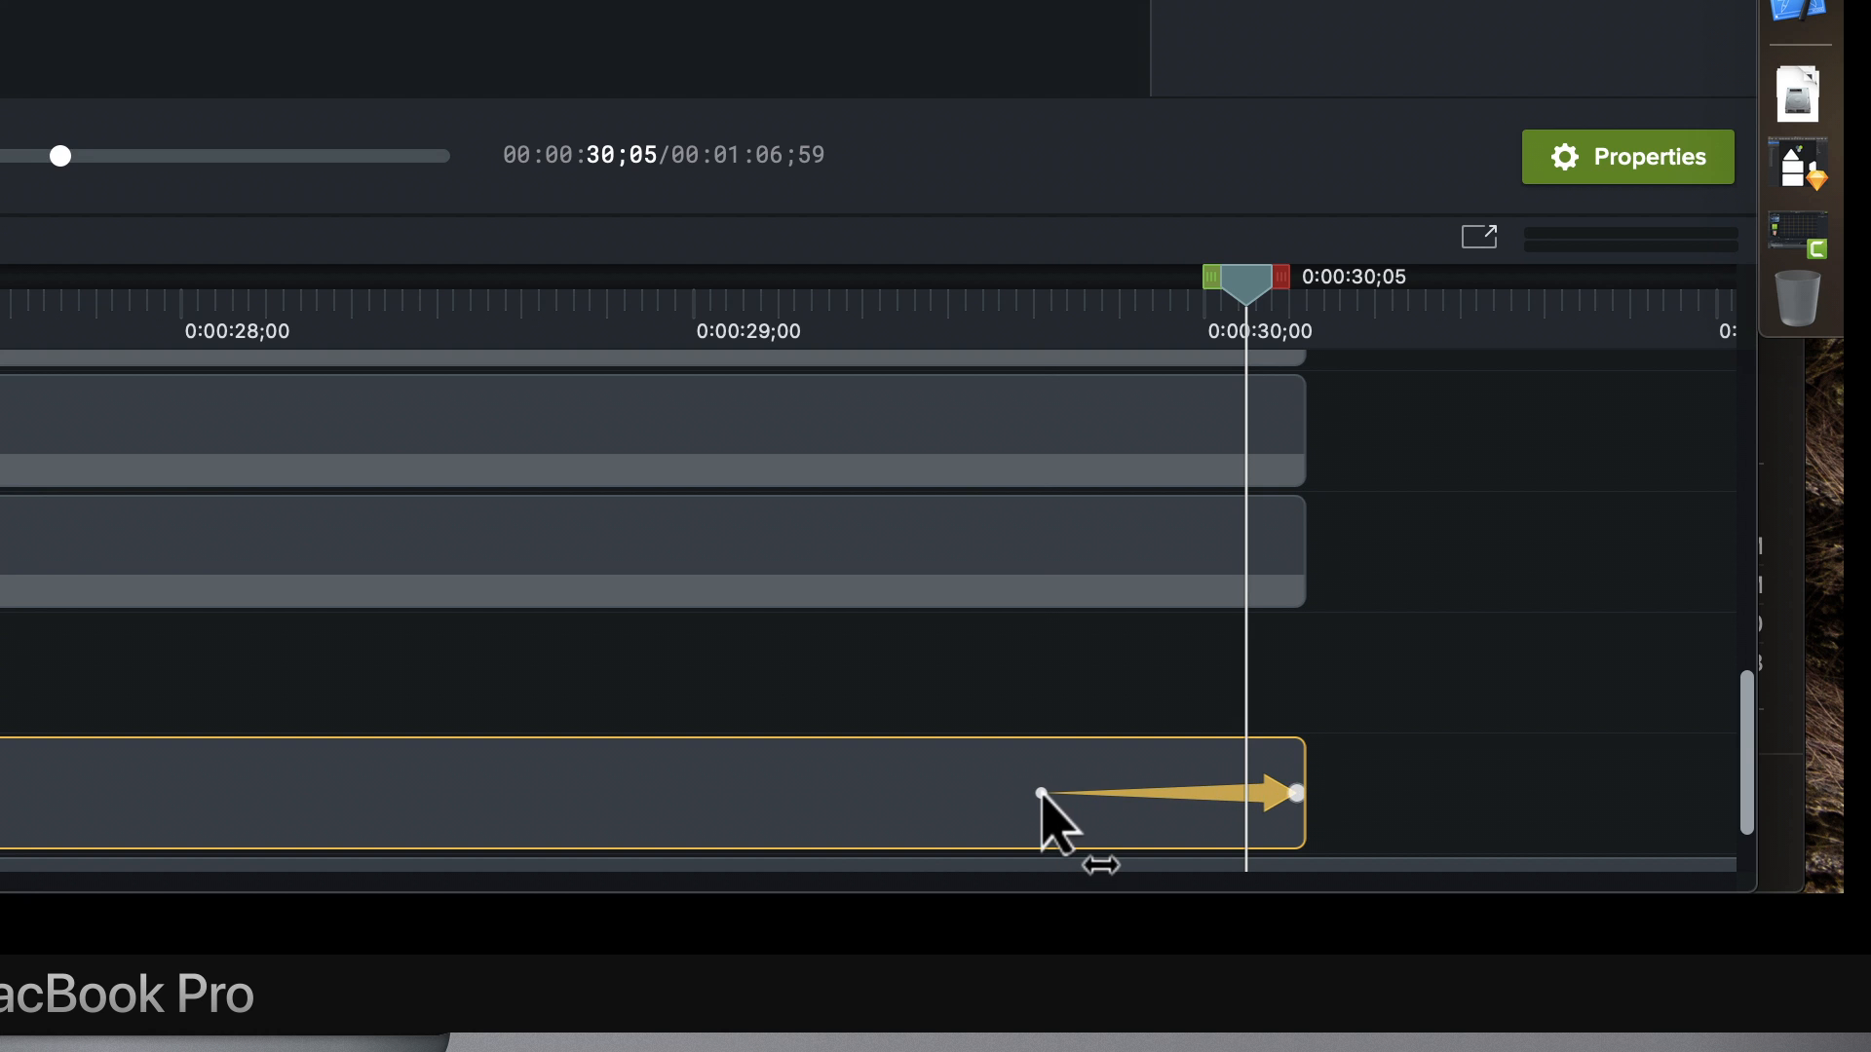
drag(1040, 793, 1214, 794)
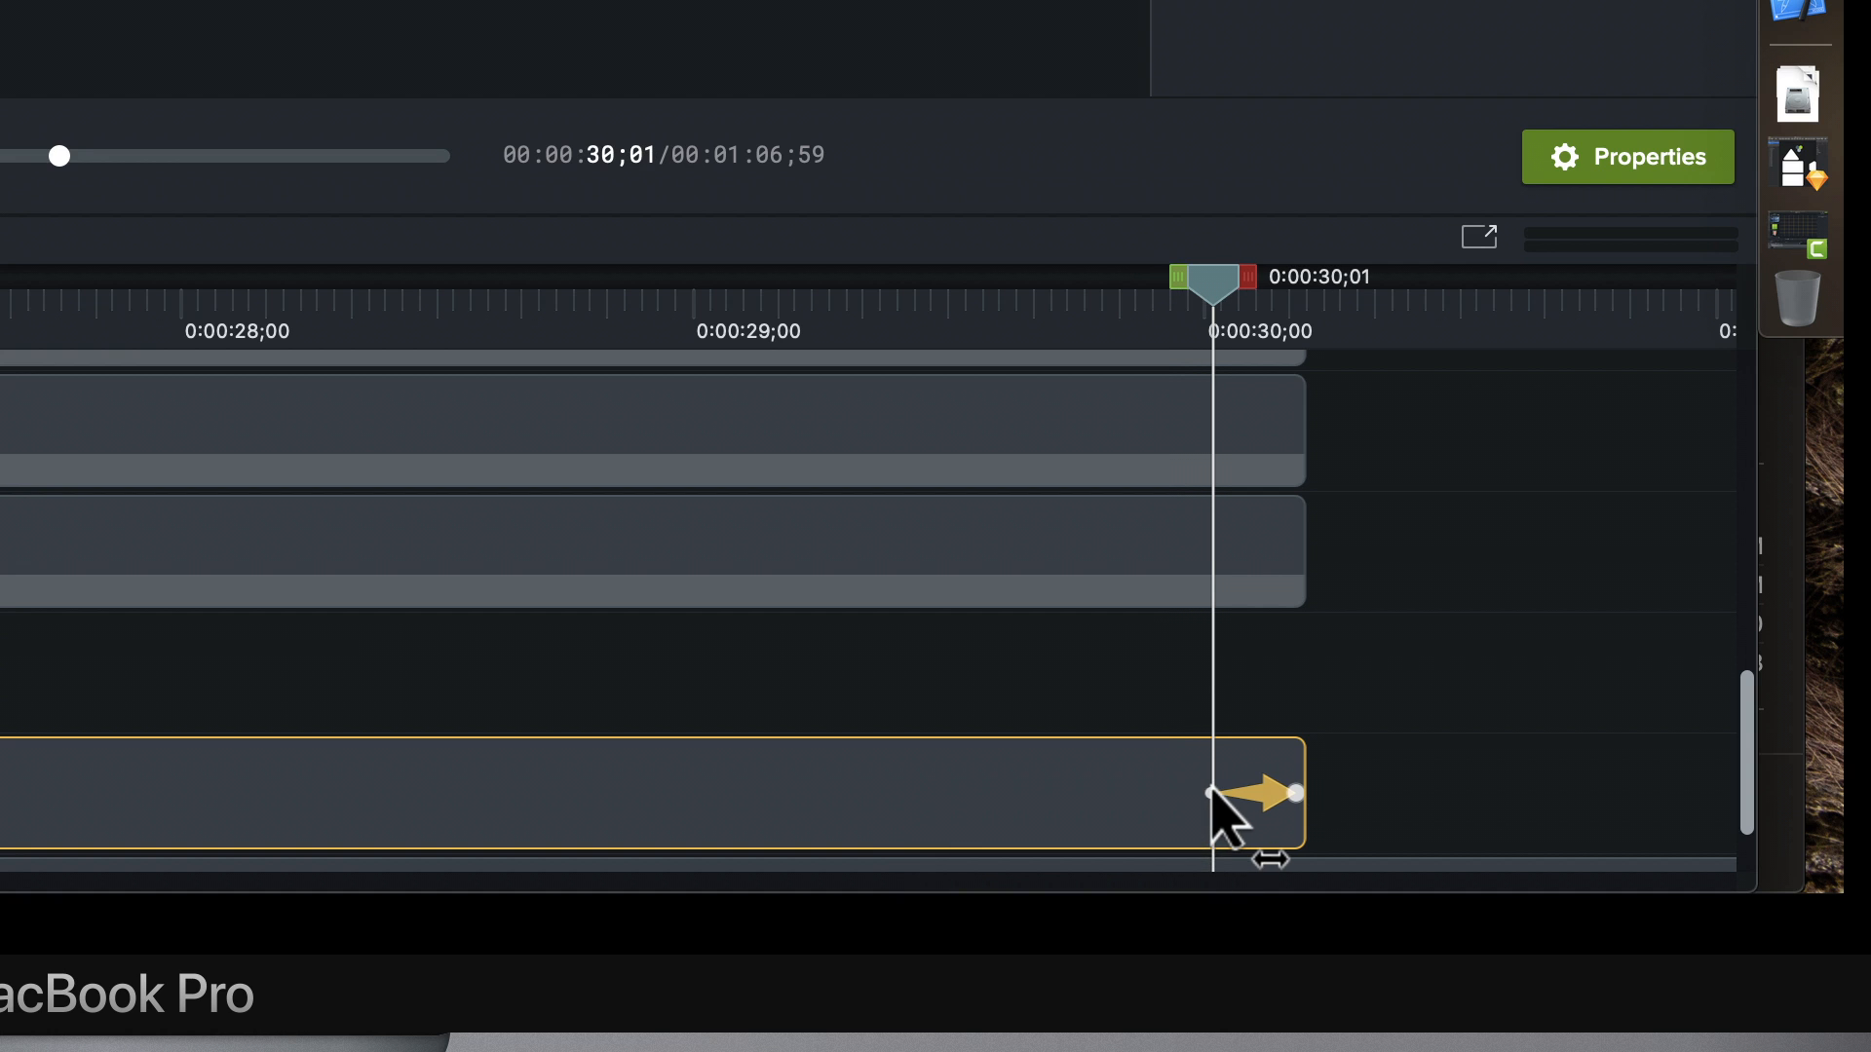
click(1297, 794)
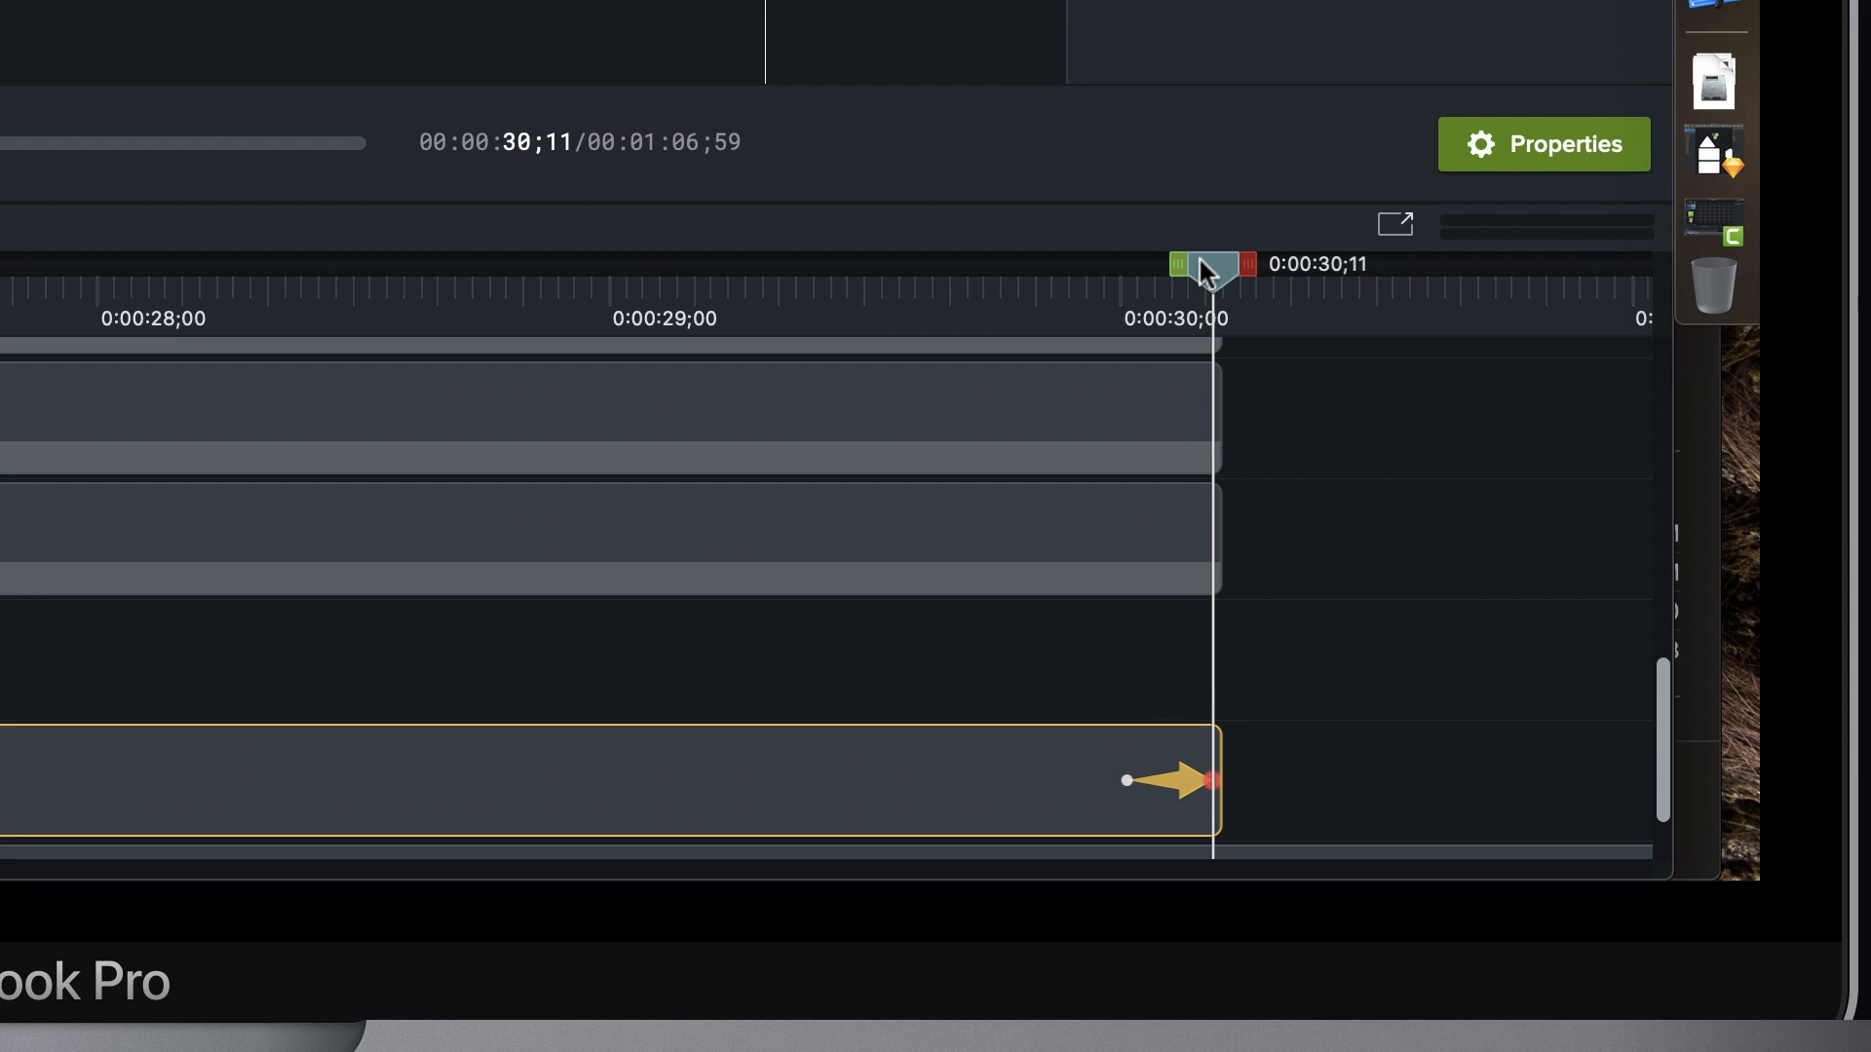
drag(1205, 268, 1207, 333)
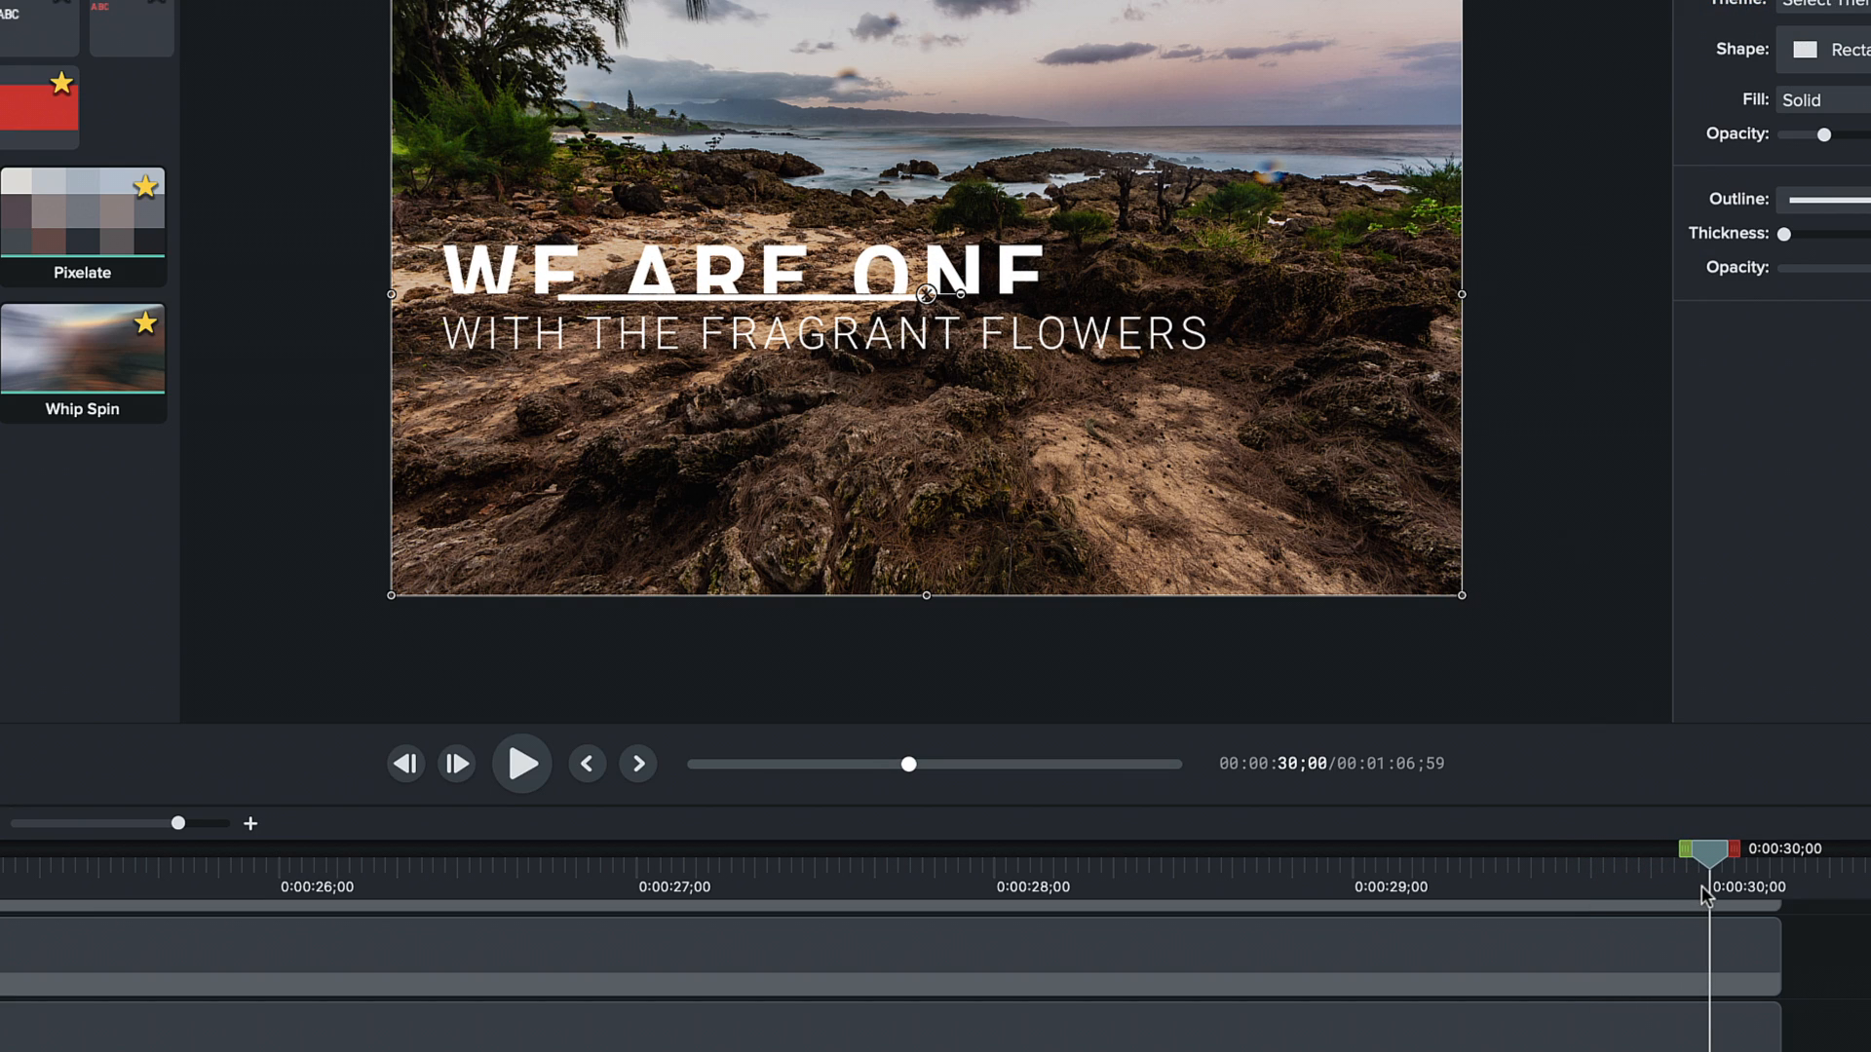
- Open the Lower Text group and apply the Restore animation at the end of its text callout
scroll(1619, 986, up, 2)
scroll(1620, 986, left, 3)
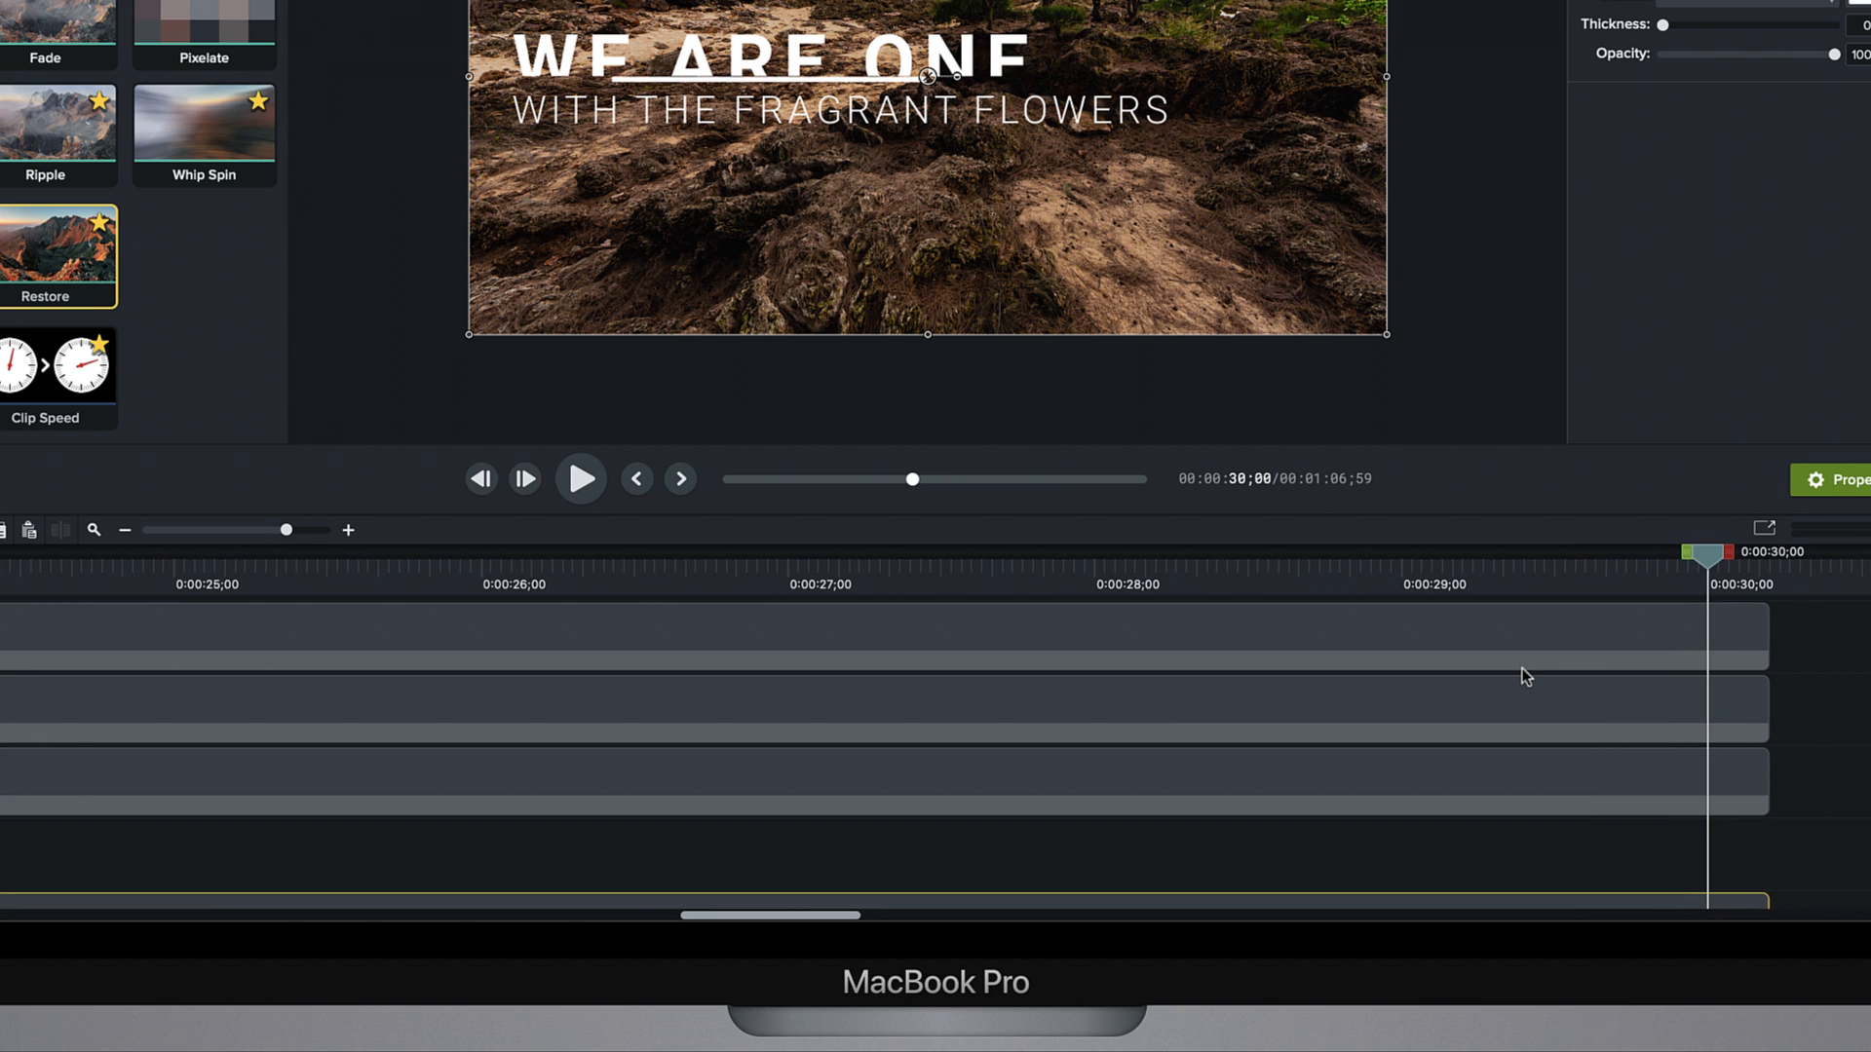
key(super+minus)
key(super+minus)
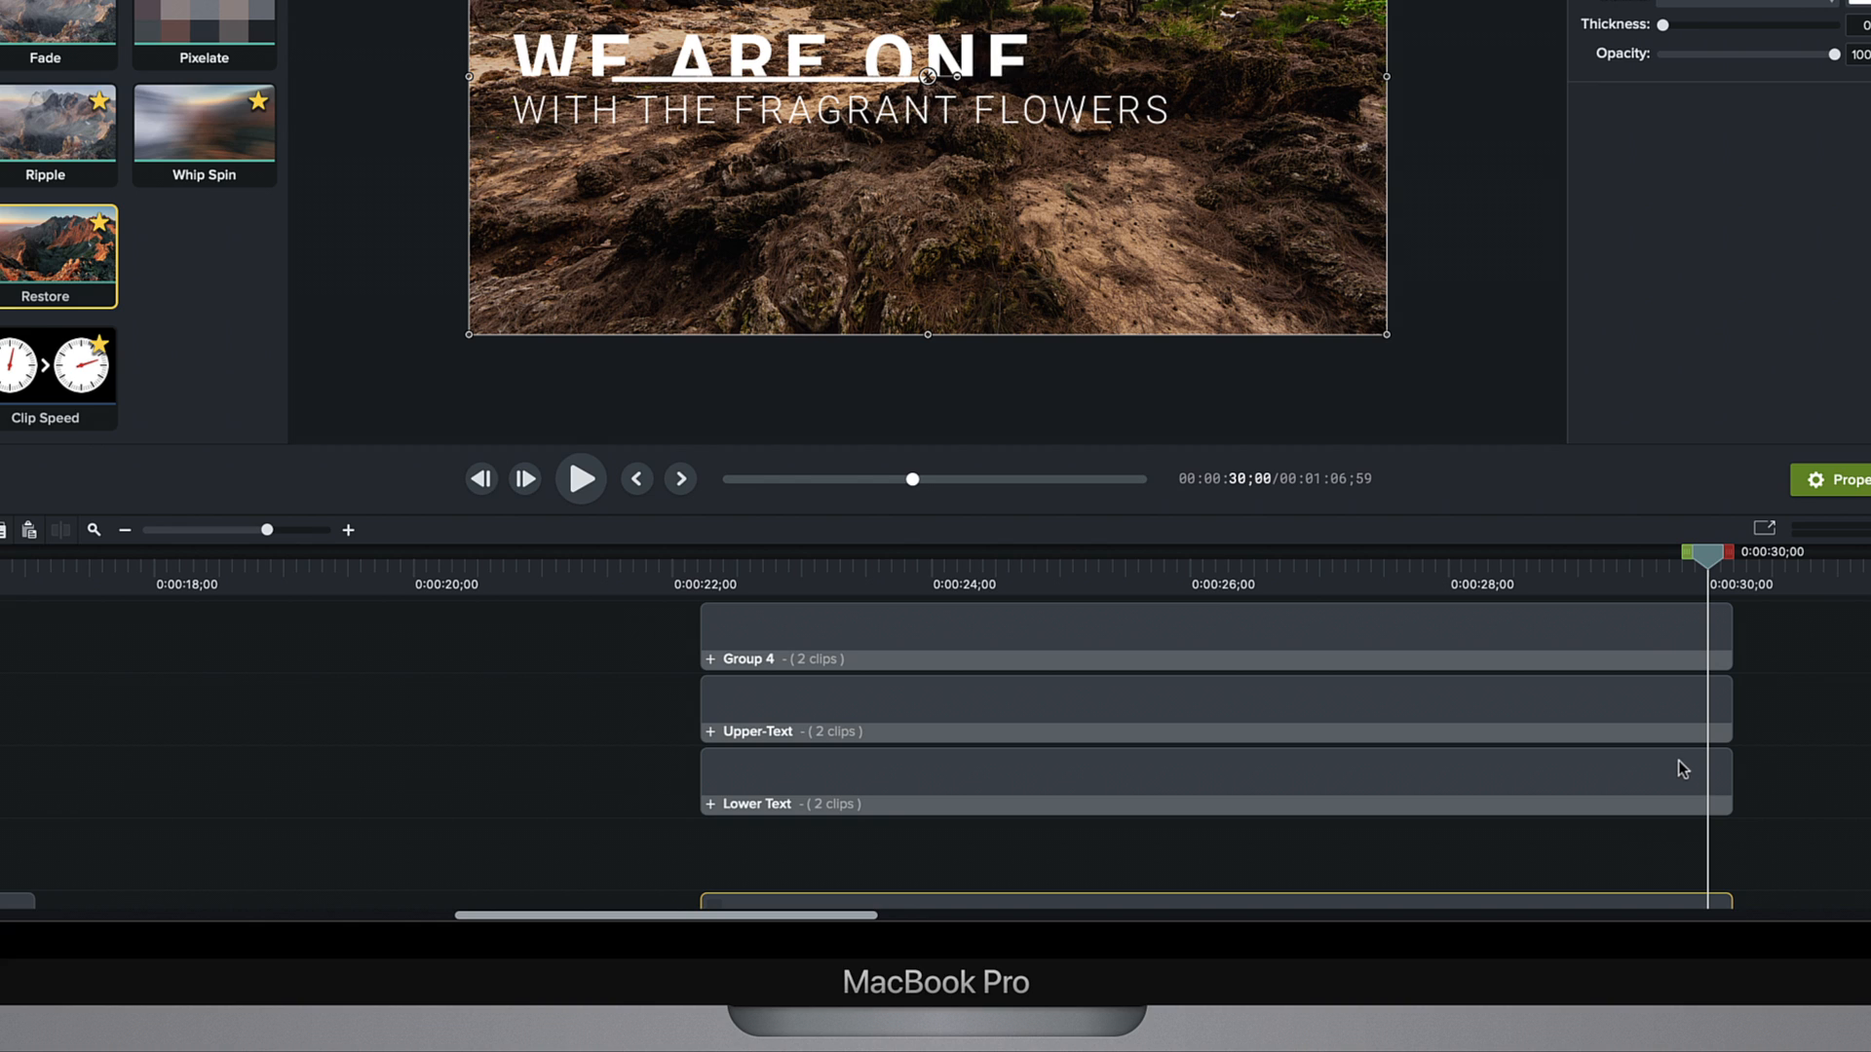
click(1669, 796)
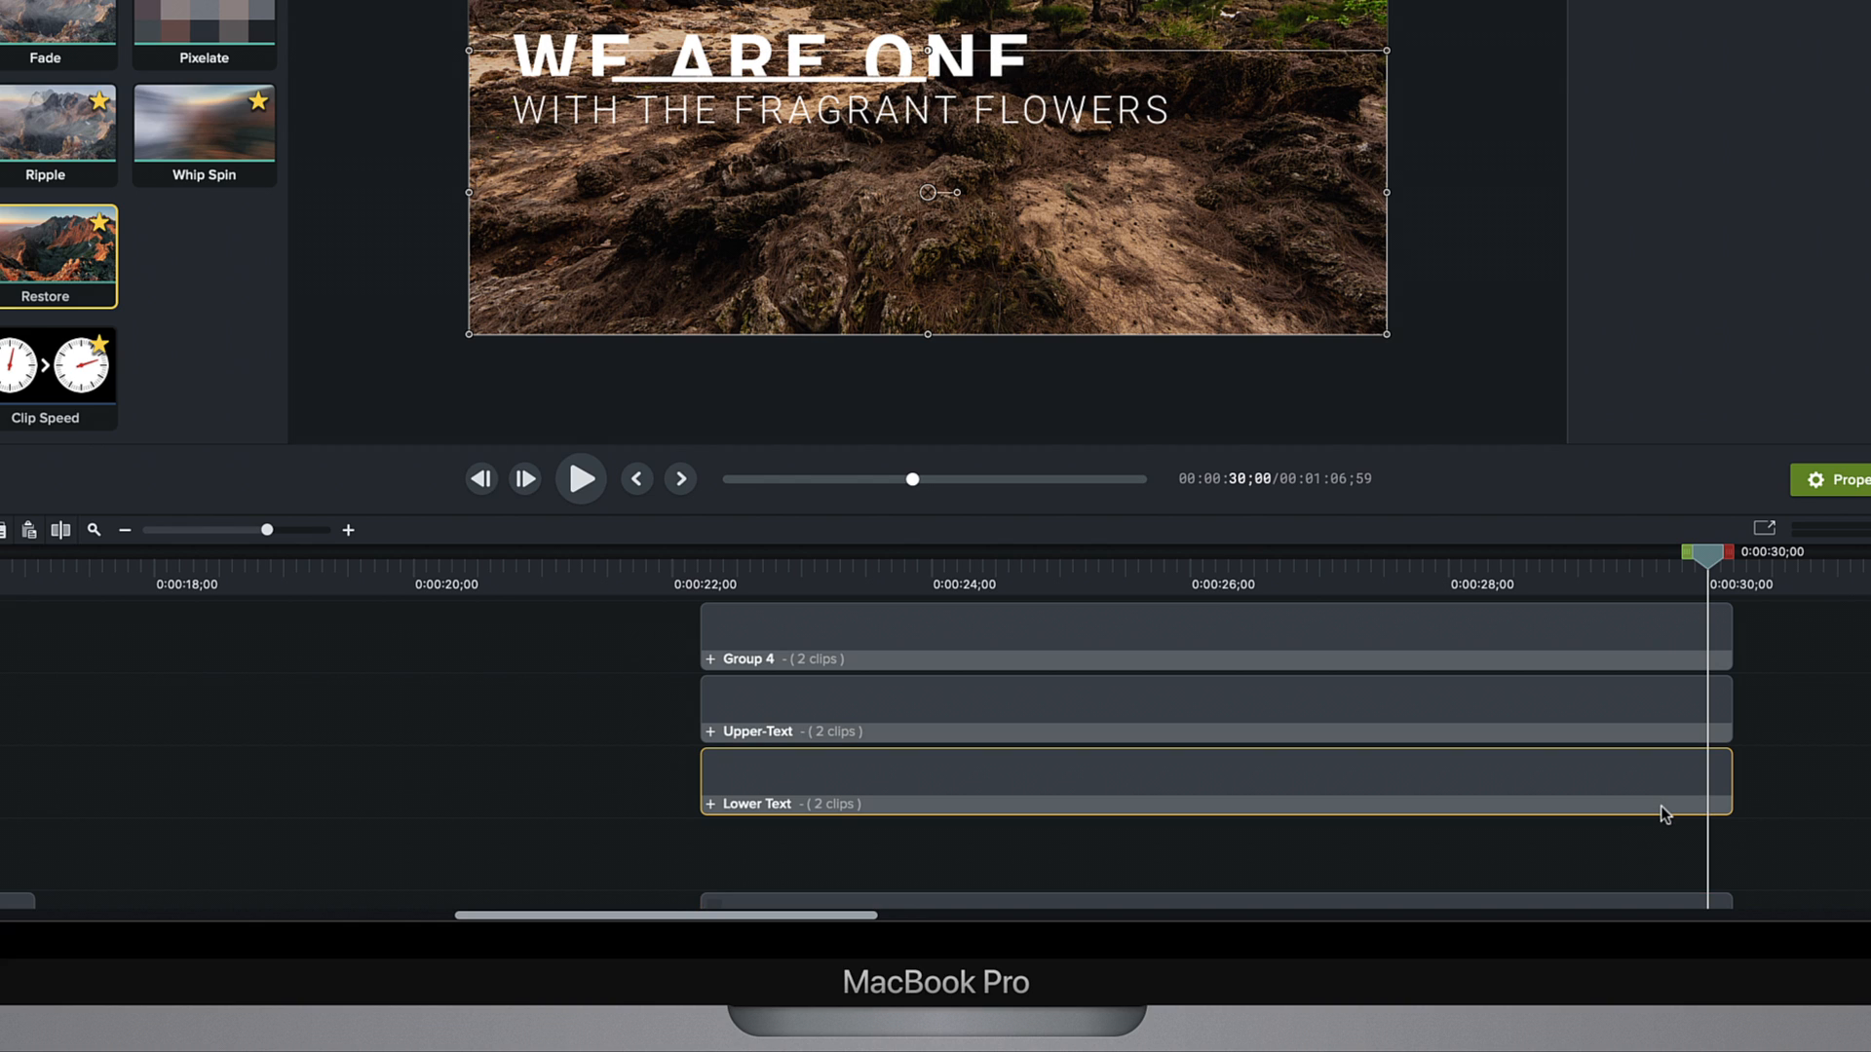
double_click(1664, 806)
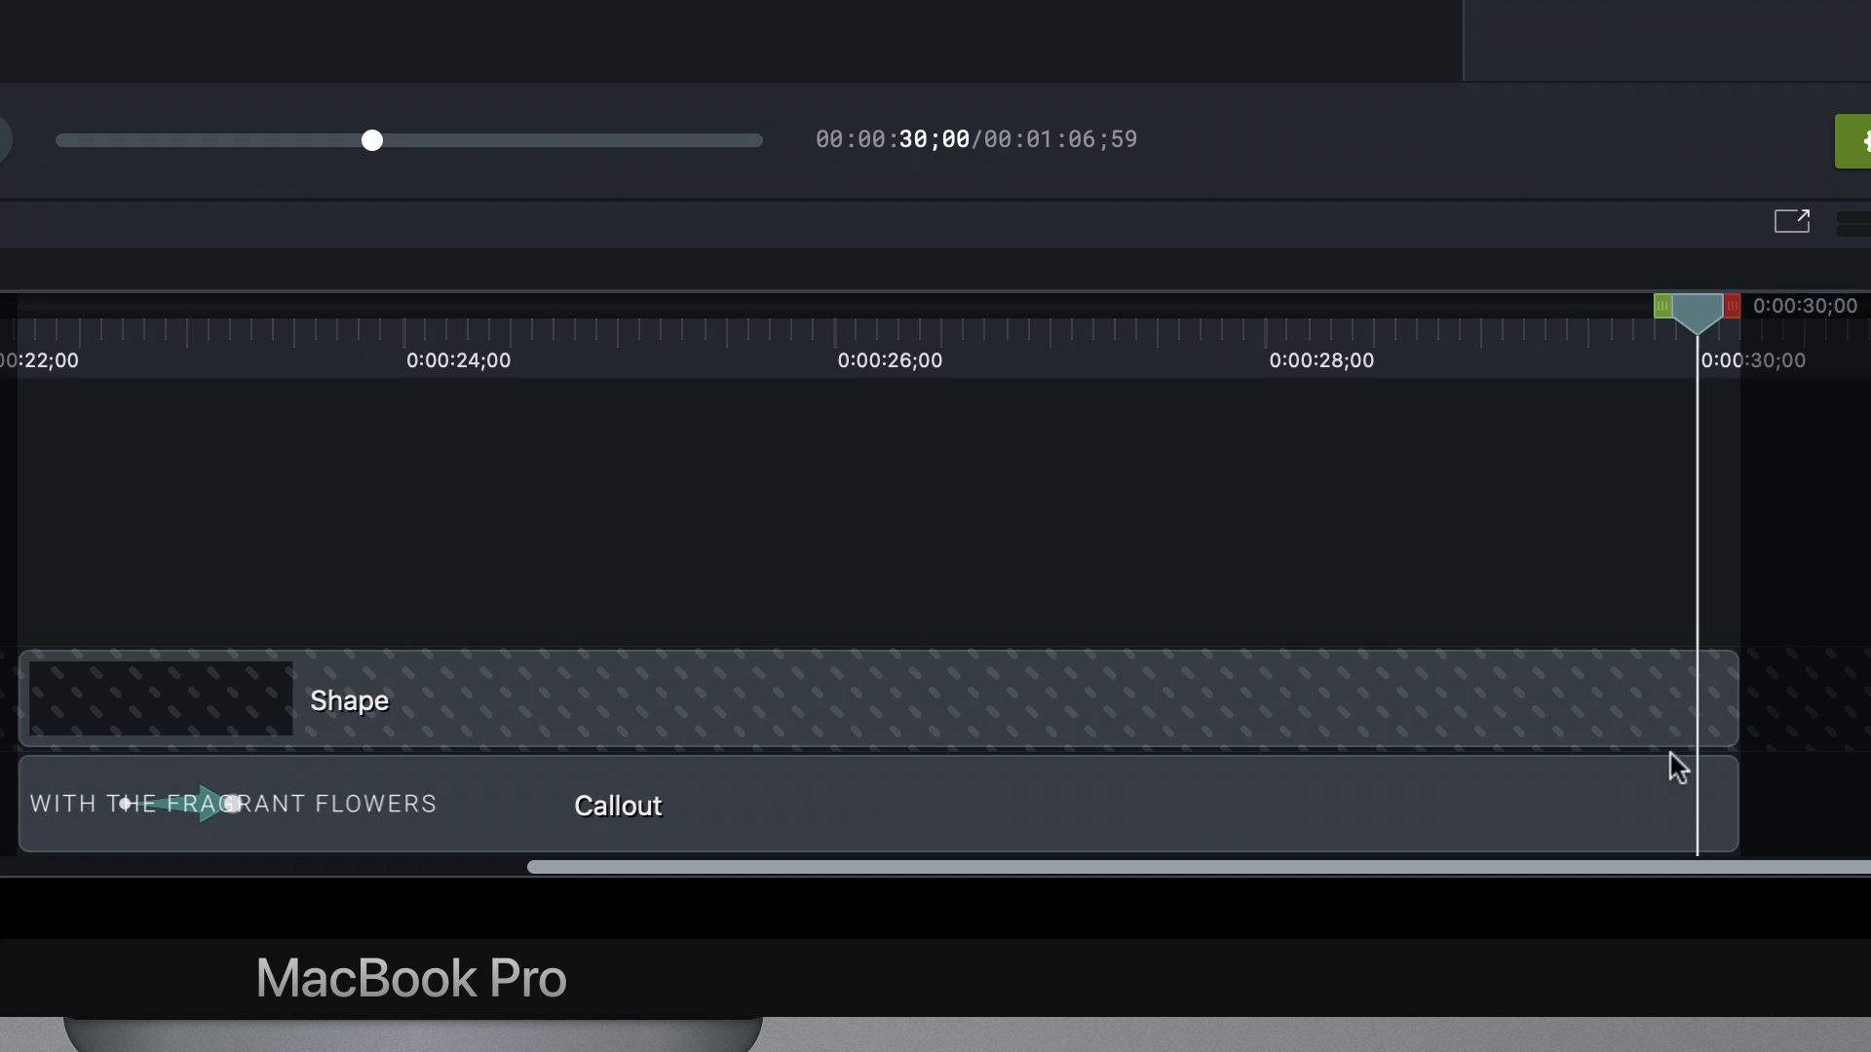
click(1674, 801)
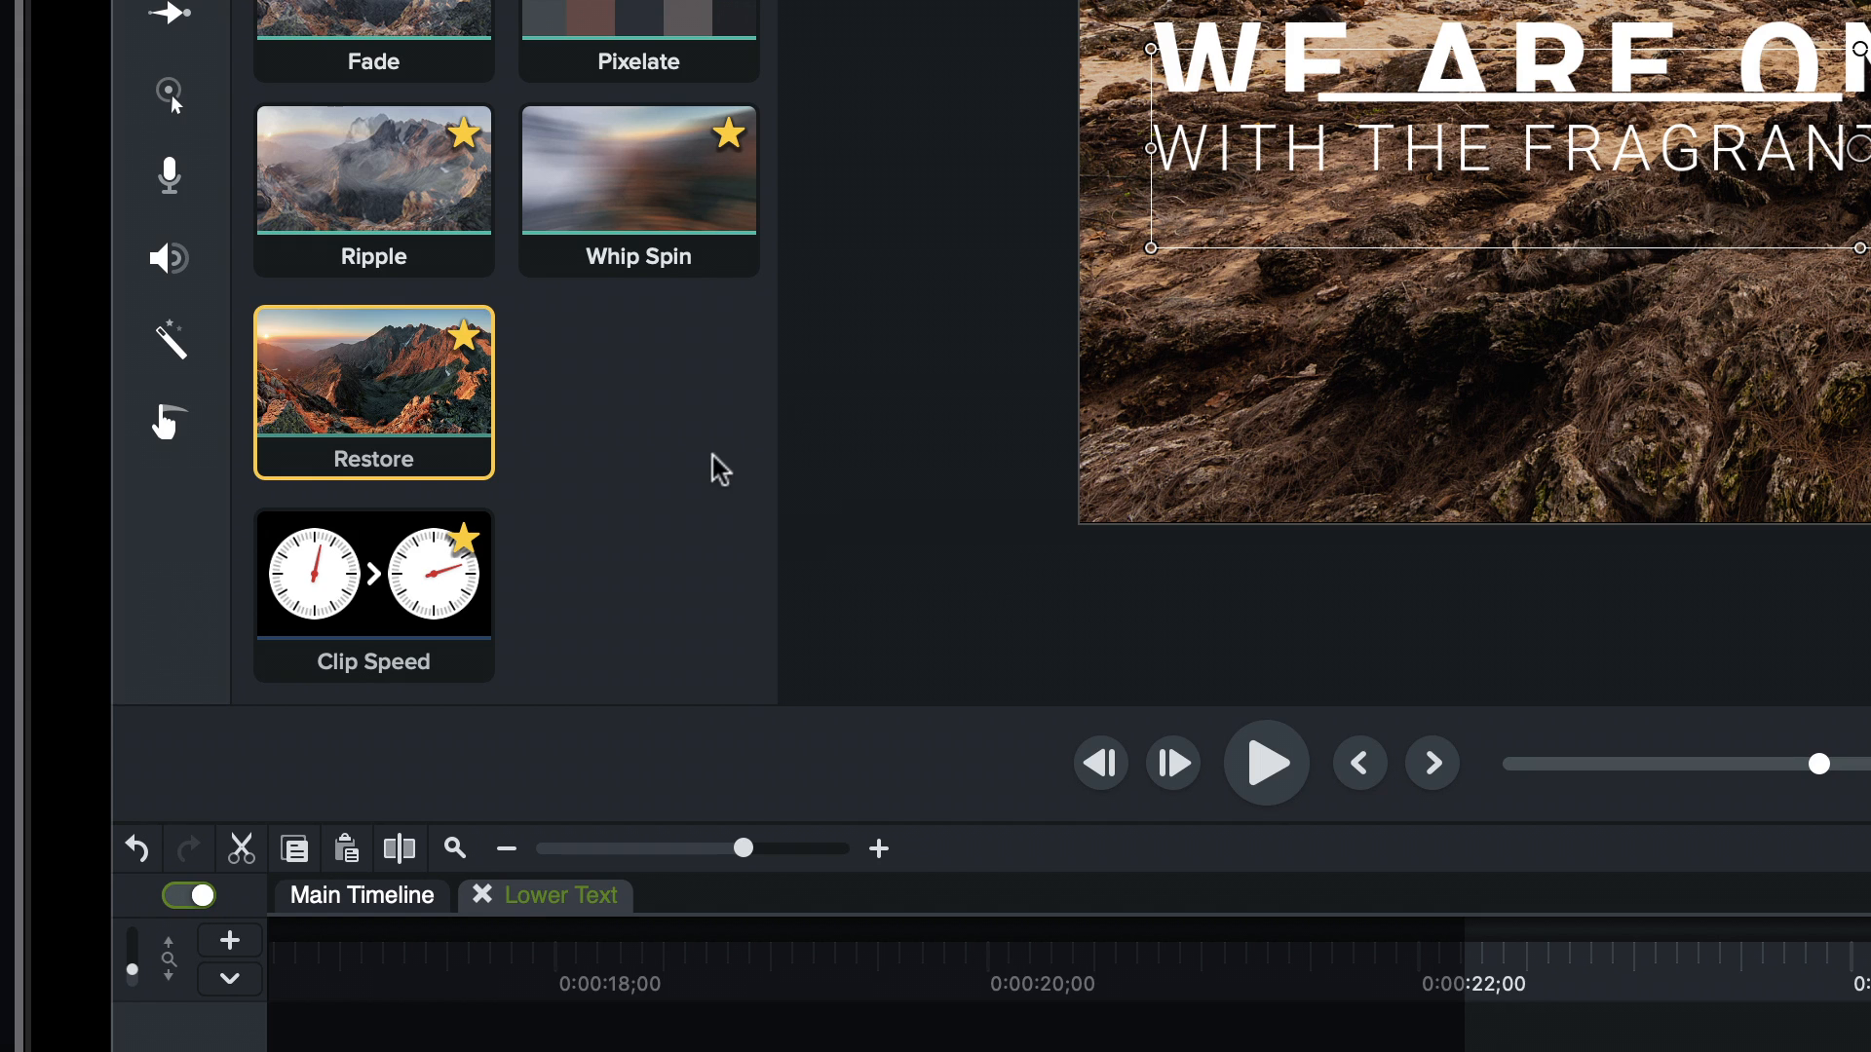
drag(385, 366, 1870, 1051)
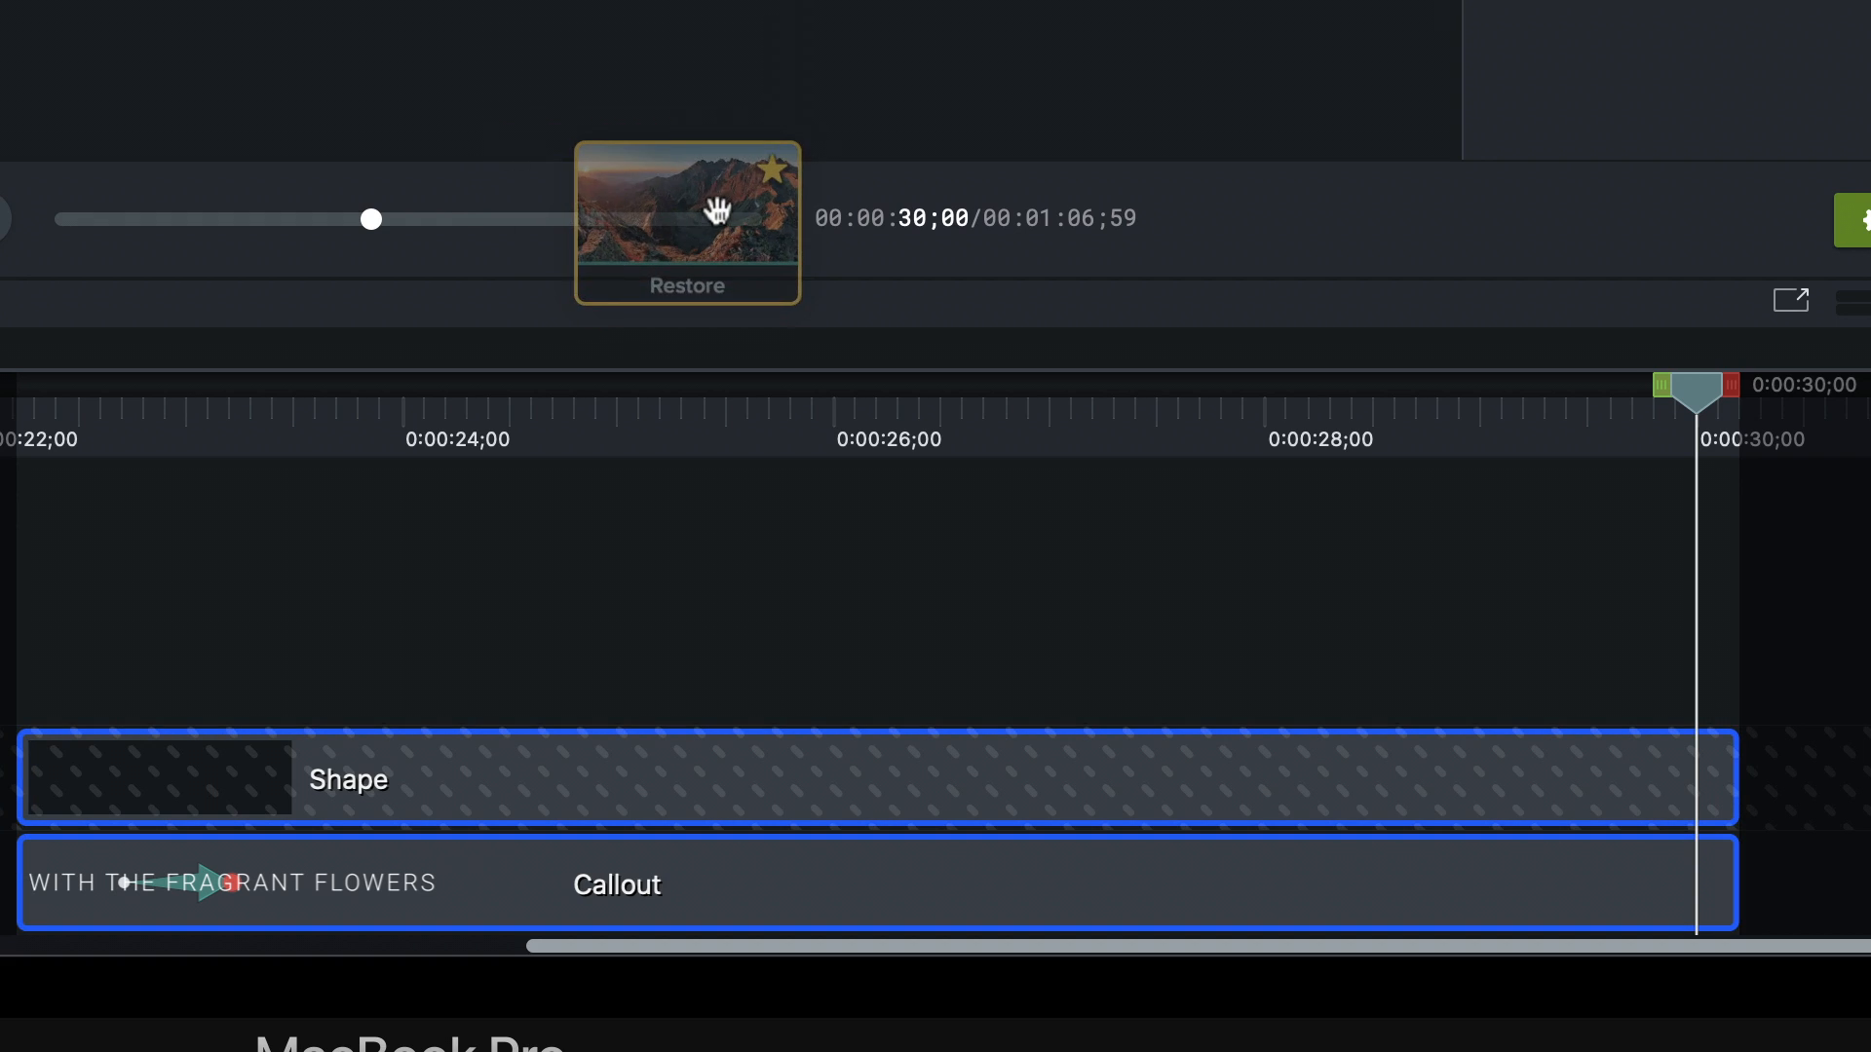
drag(1477, 605, 1693, 896)
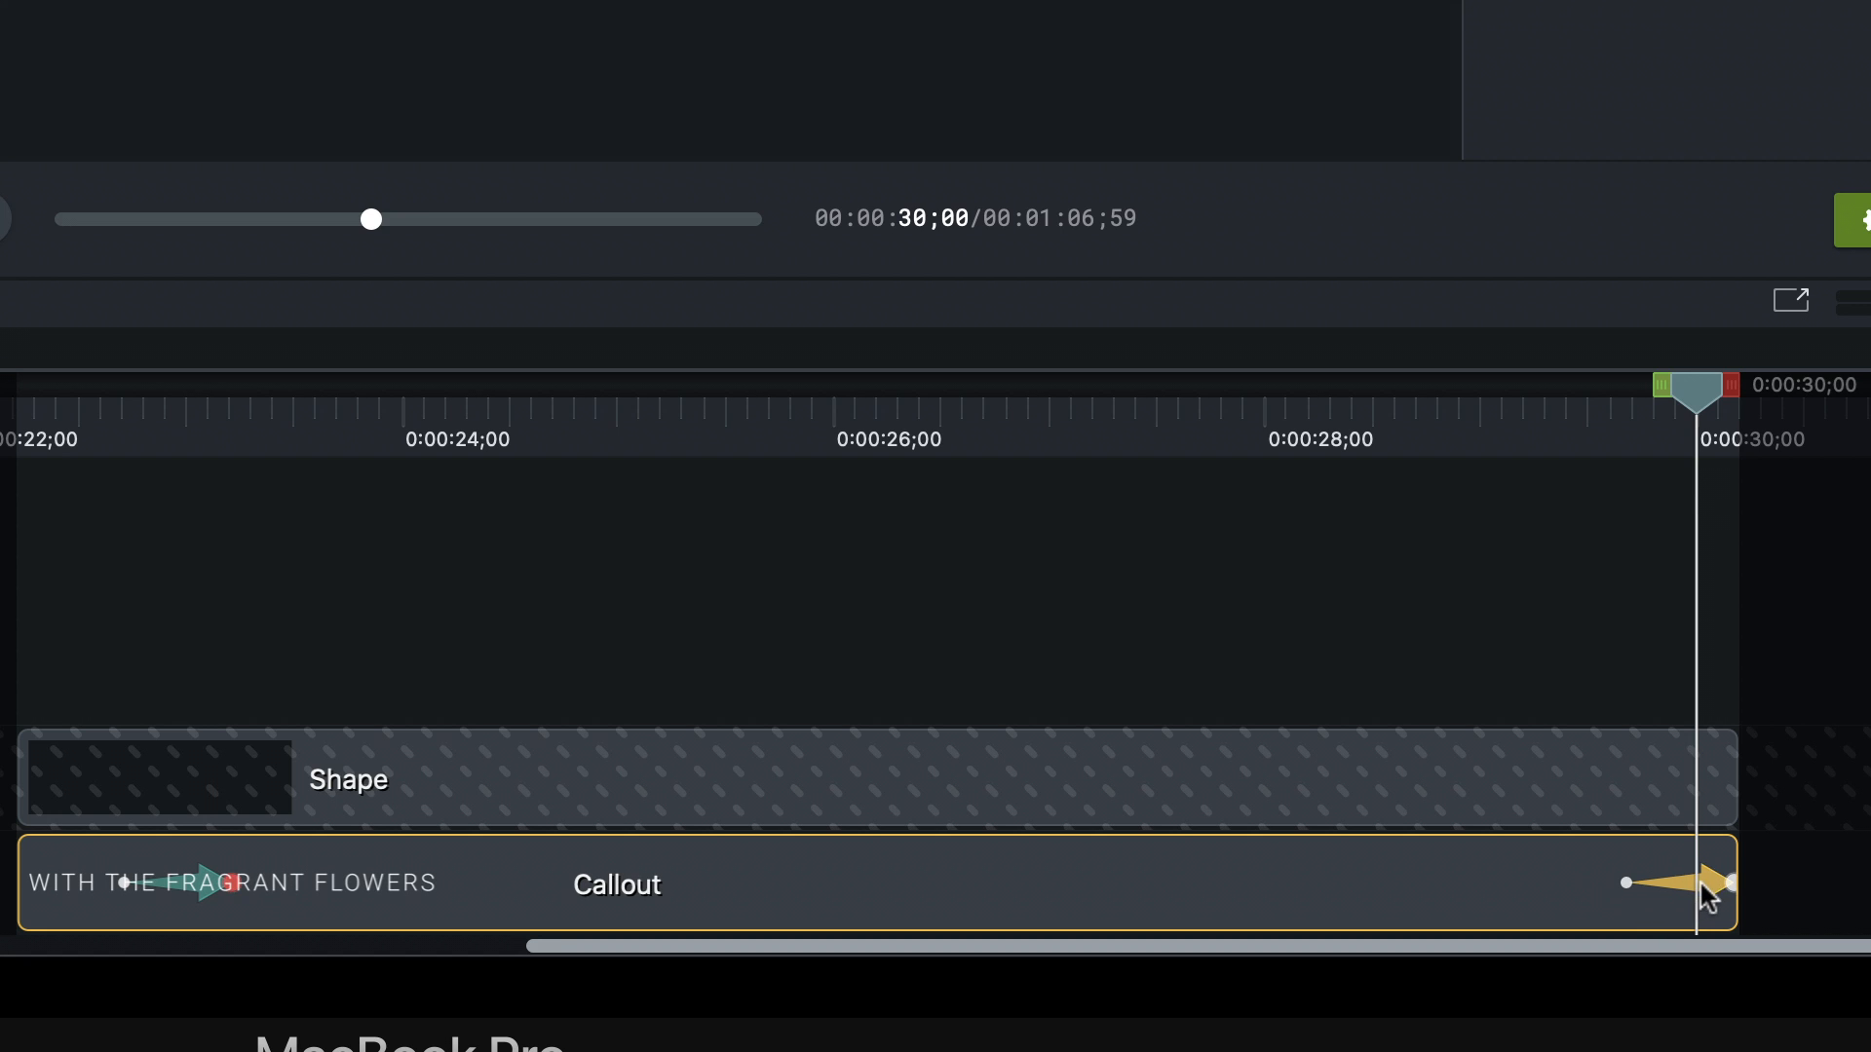
- Go to the Restore animation's start at 0:00:29;41, scrub through the text's exit, and return to that start point
click(1629, 889)
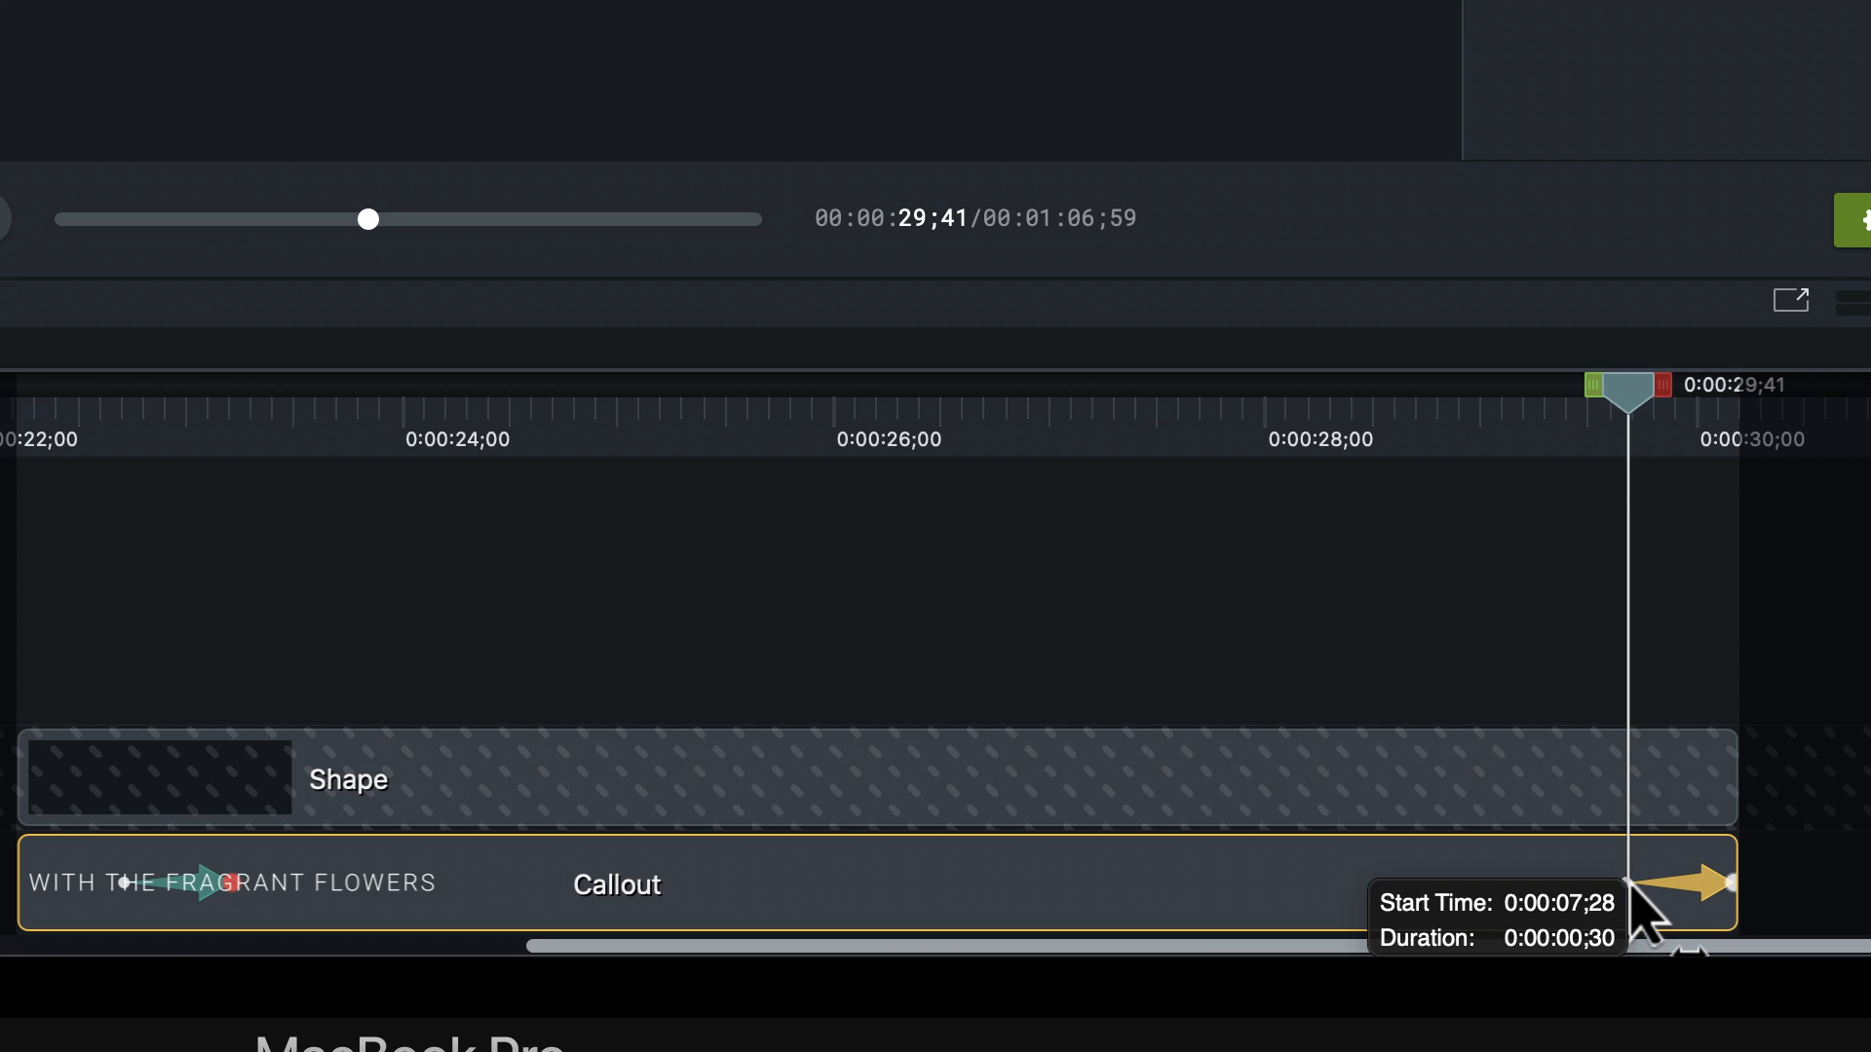
click(1711, 570)
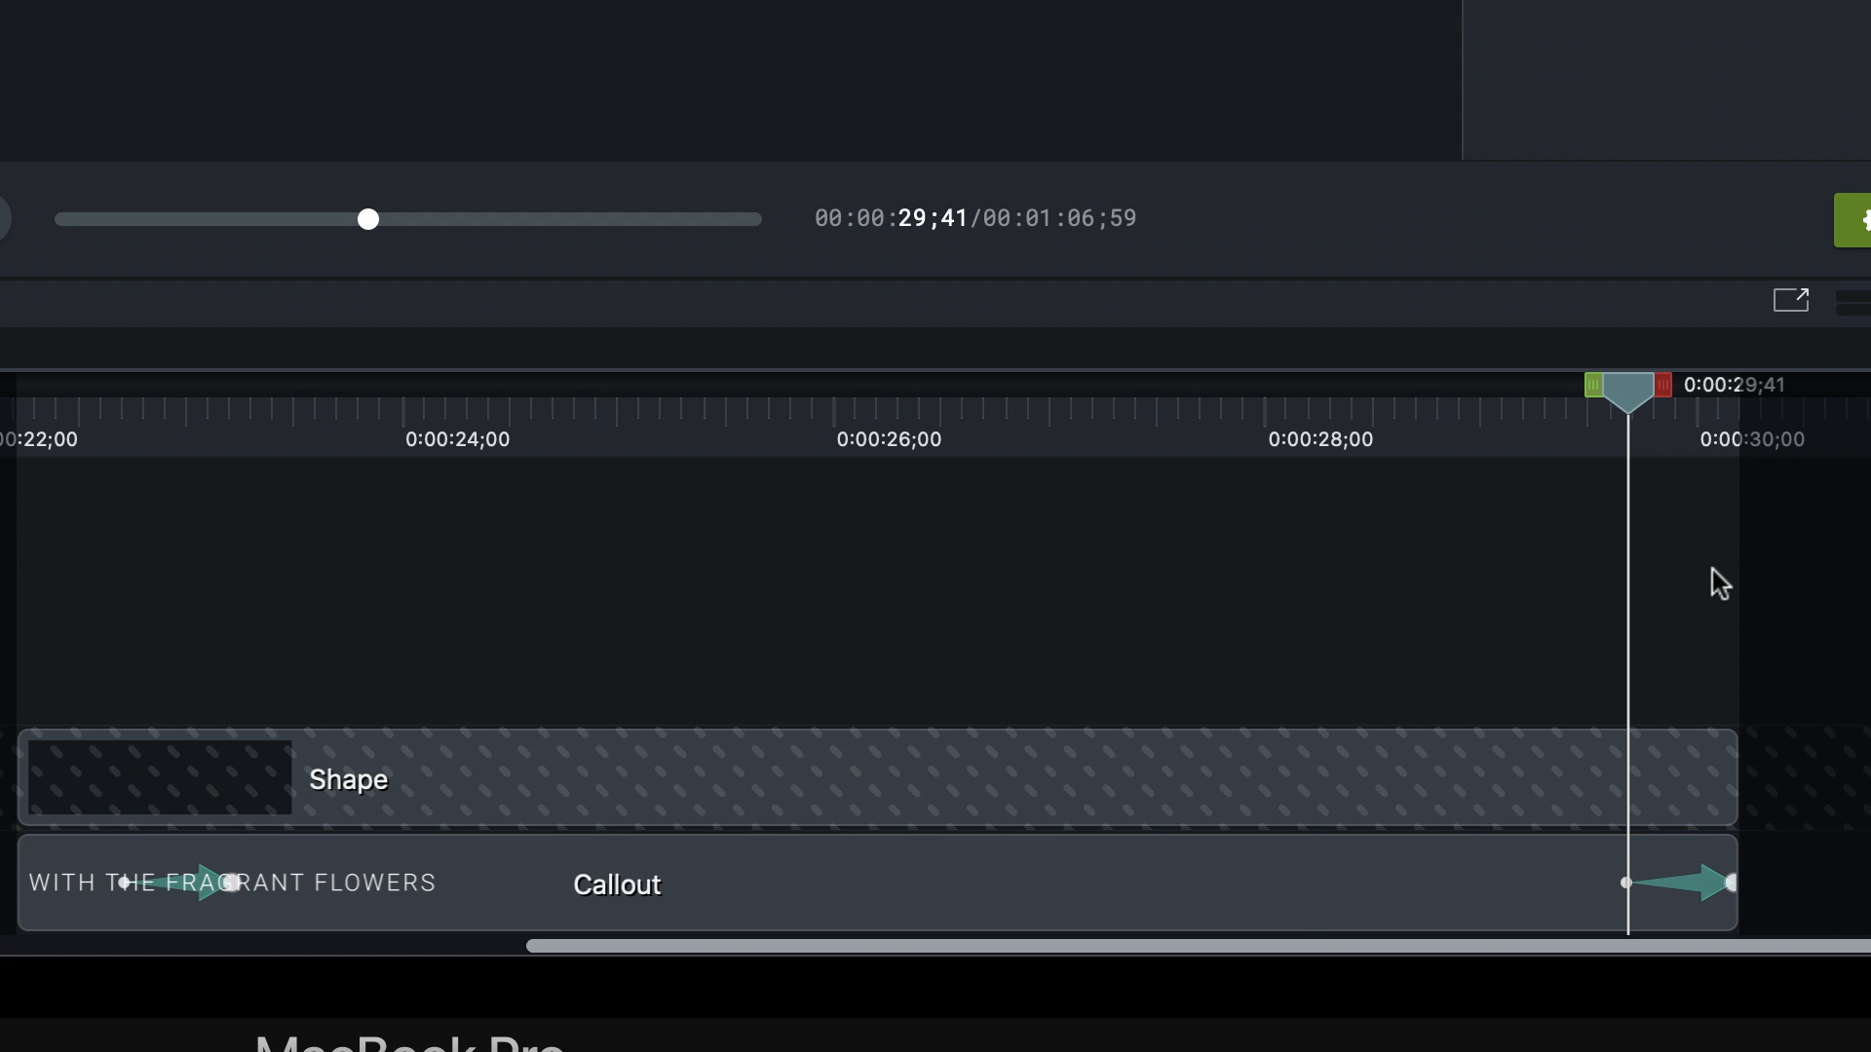
drag(1628, 399, 1679, 424)
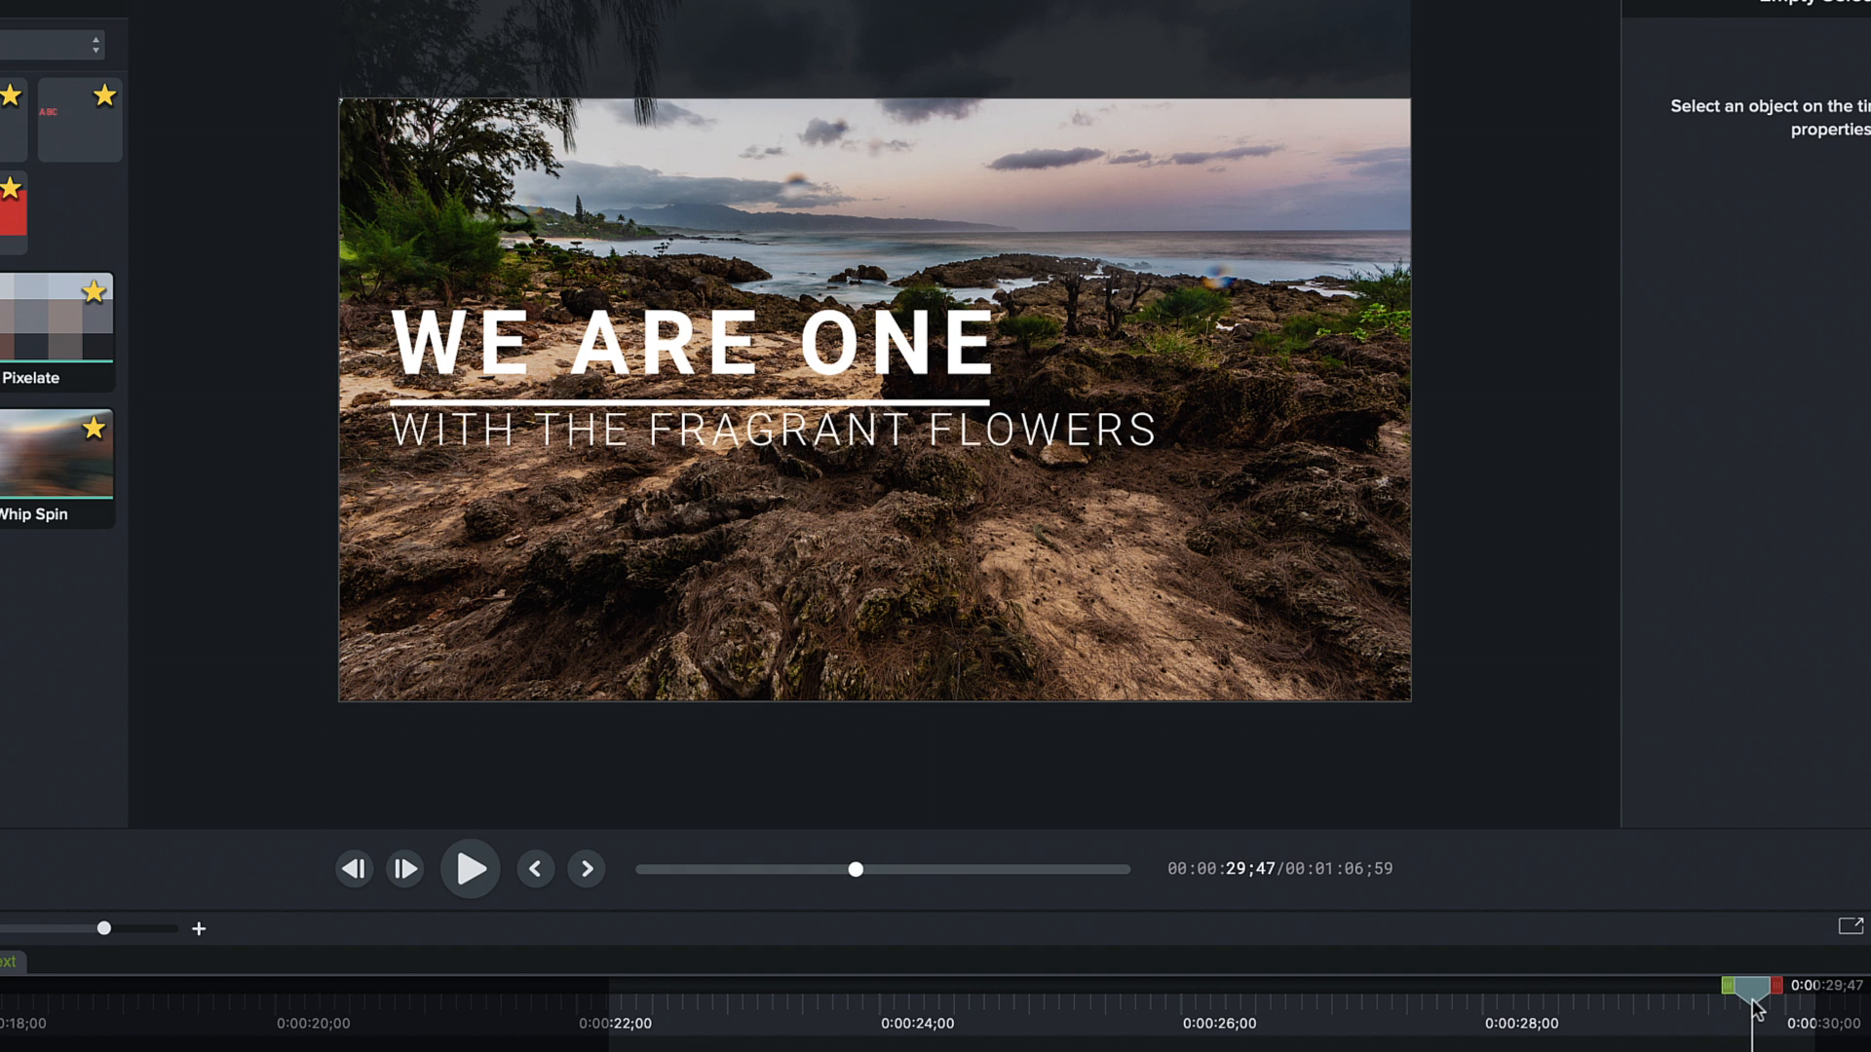
drag(1773, 1014, 1739, 1039)
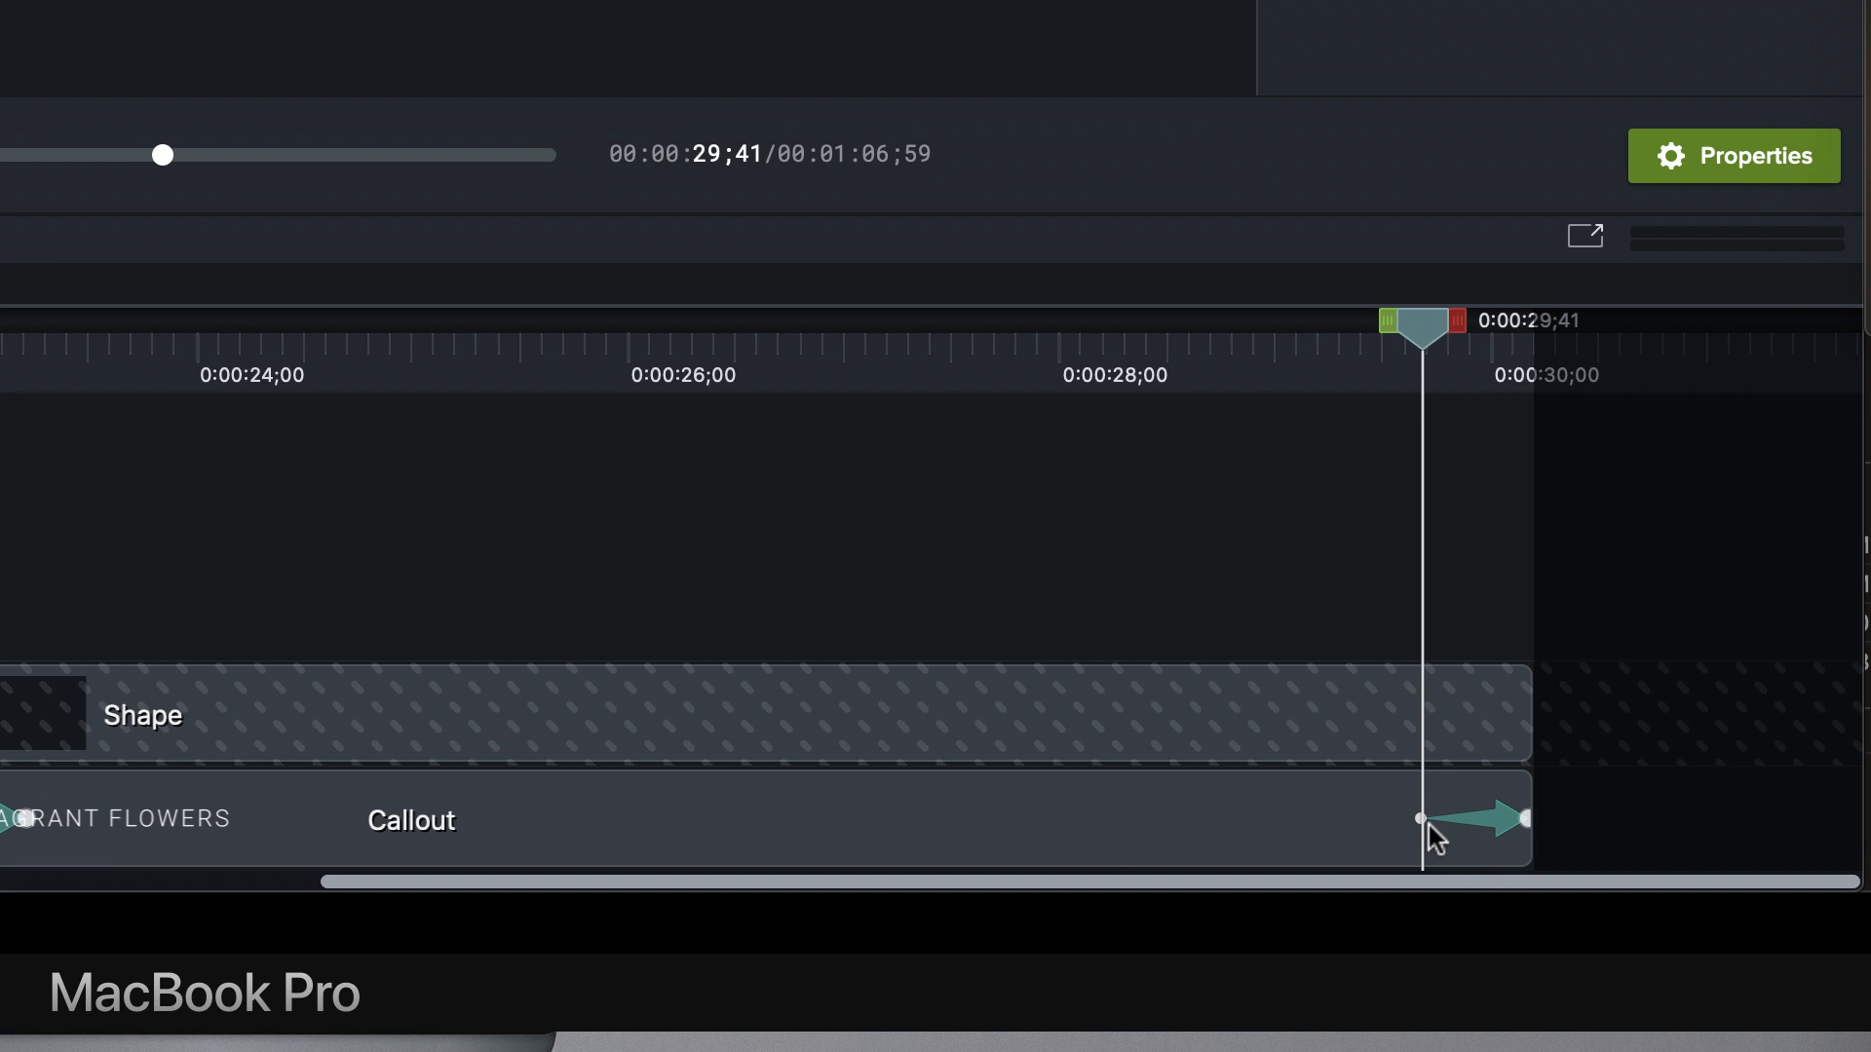
click(1428, 828)
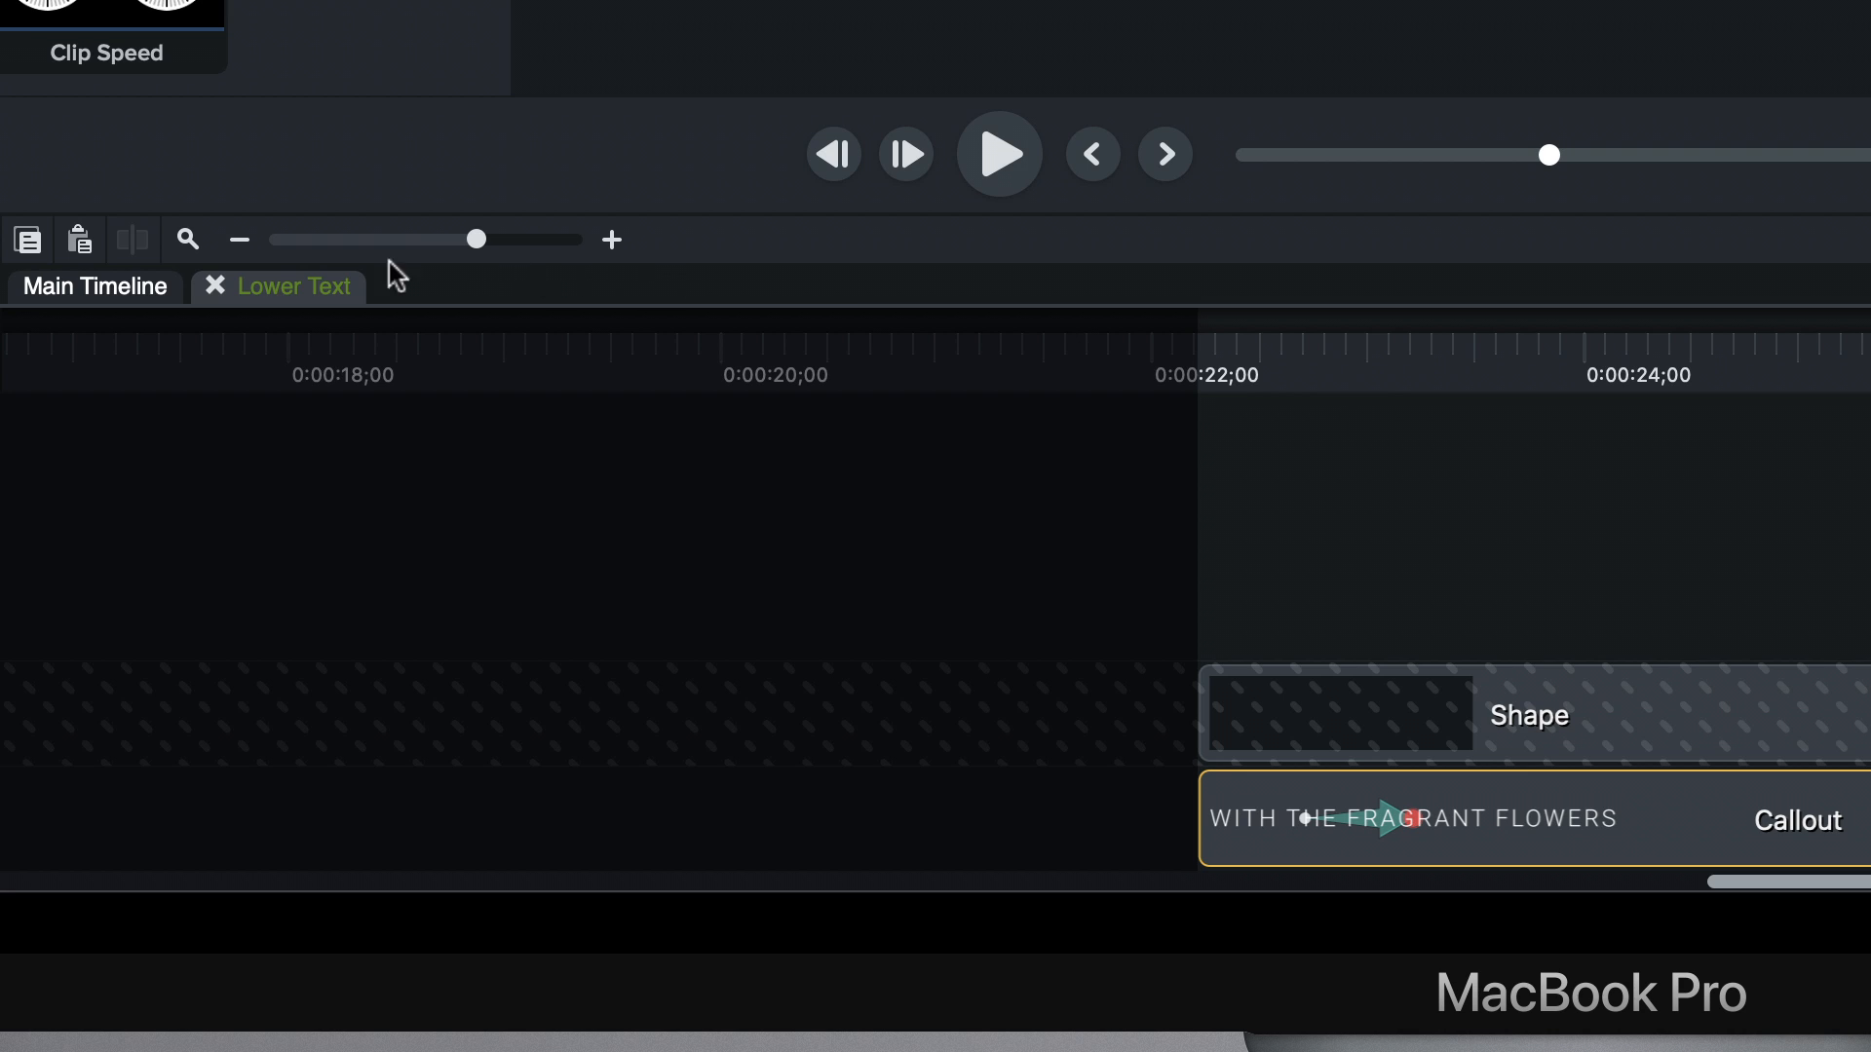
- Close the Lower Text group, open Upper-Text, and park the playhead at its closing animation's start, 0:00:29;51
click(220, 283)
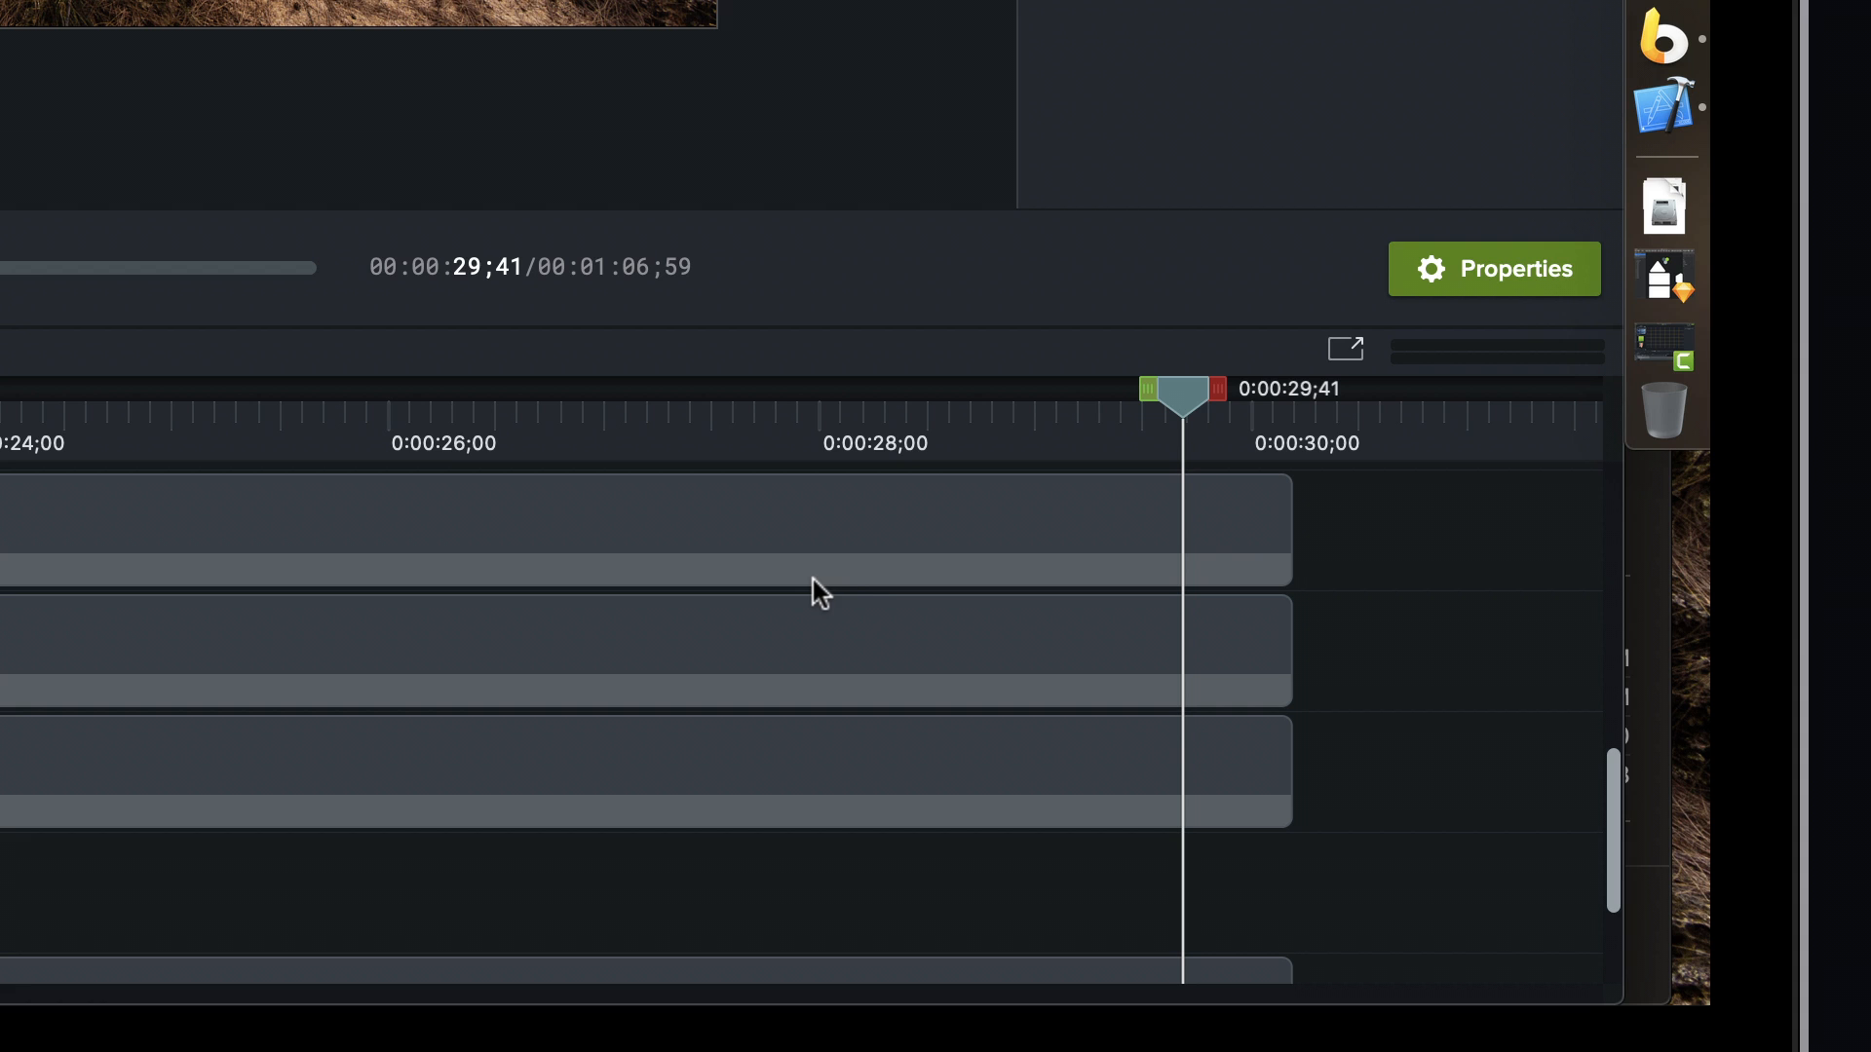
double_click(1039, 671)
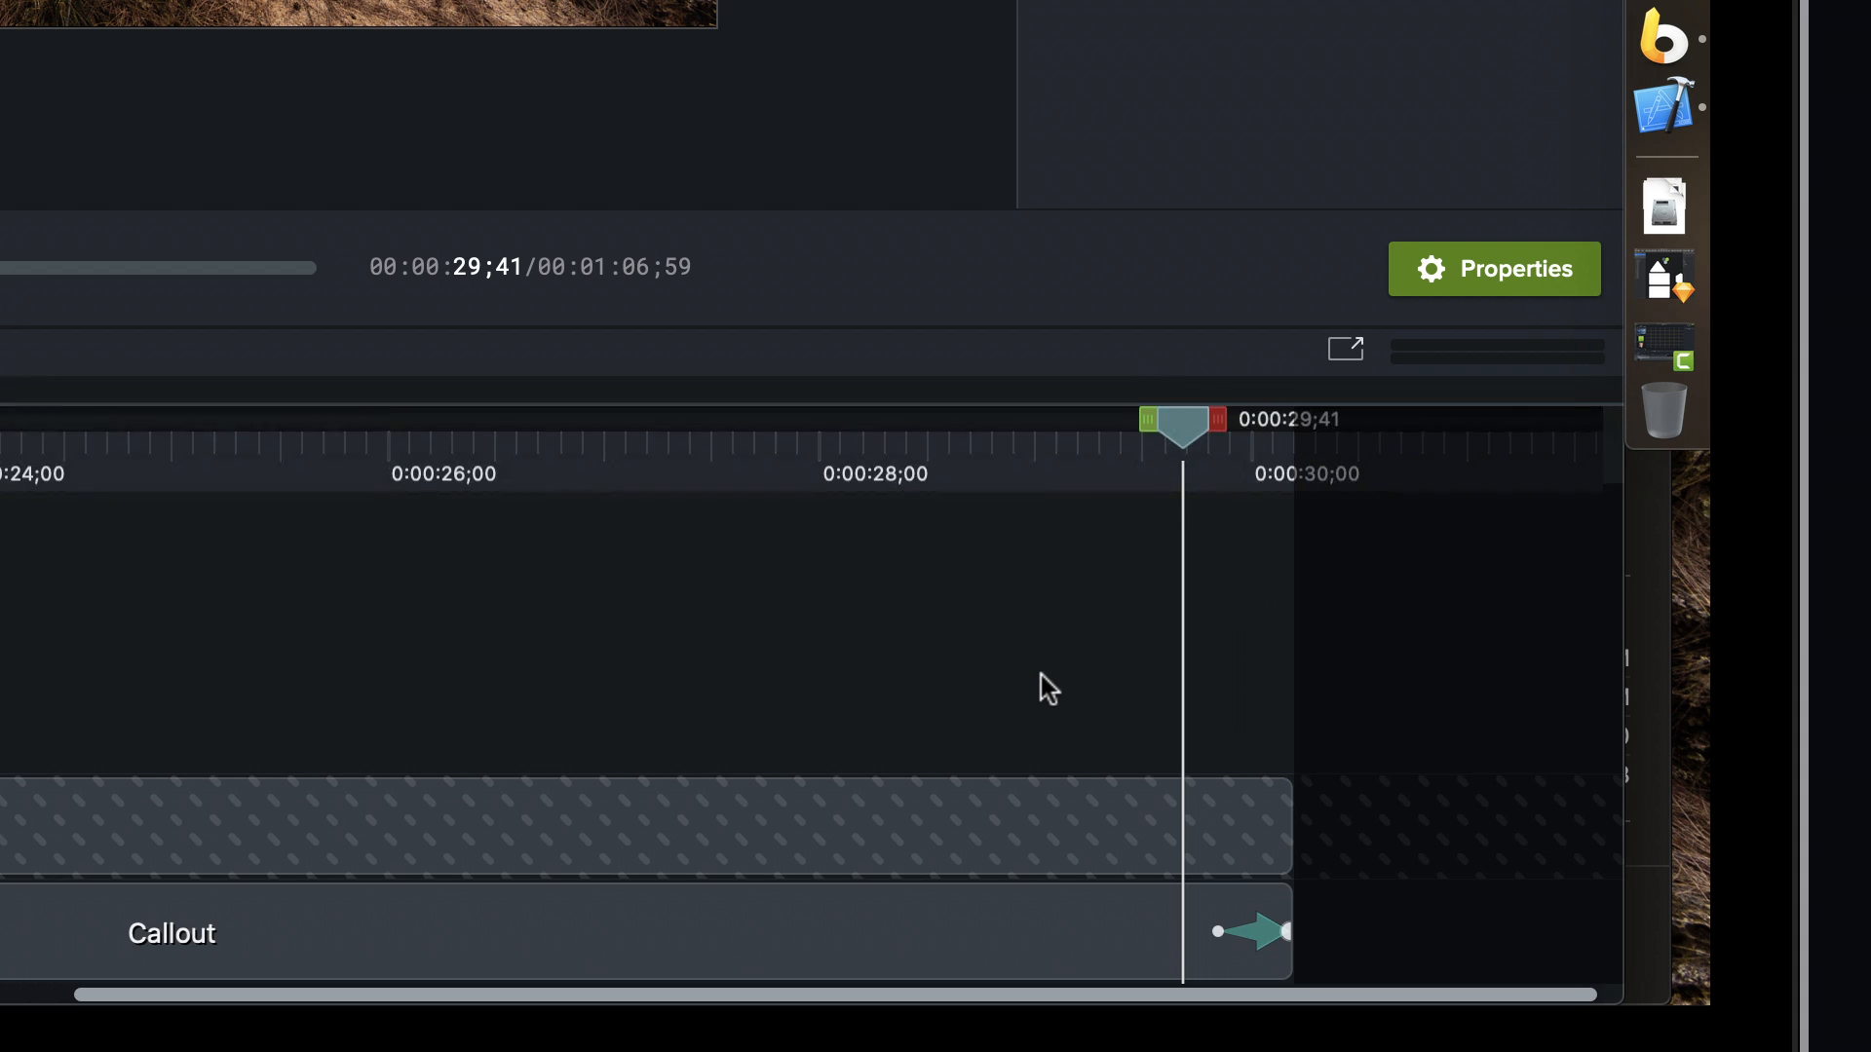
click(1218, 932)
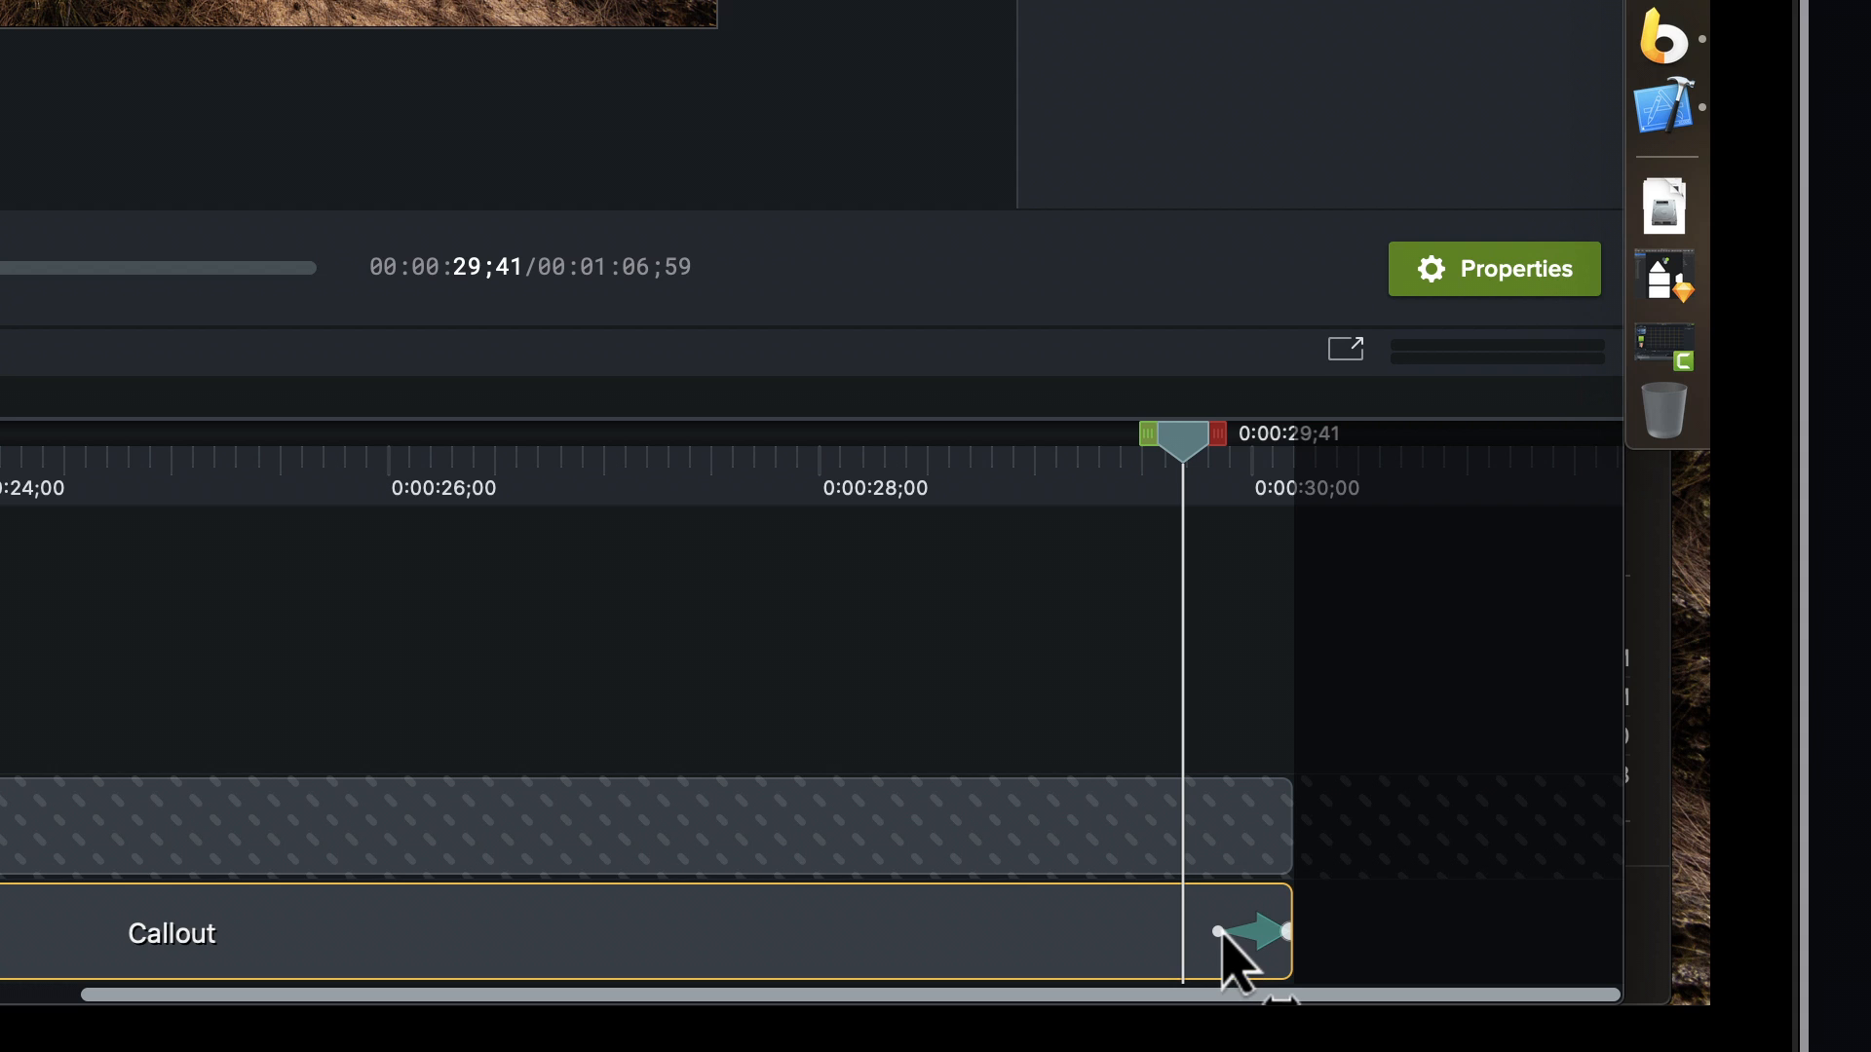
click(1218, 932)
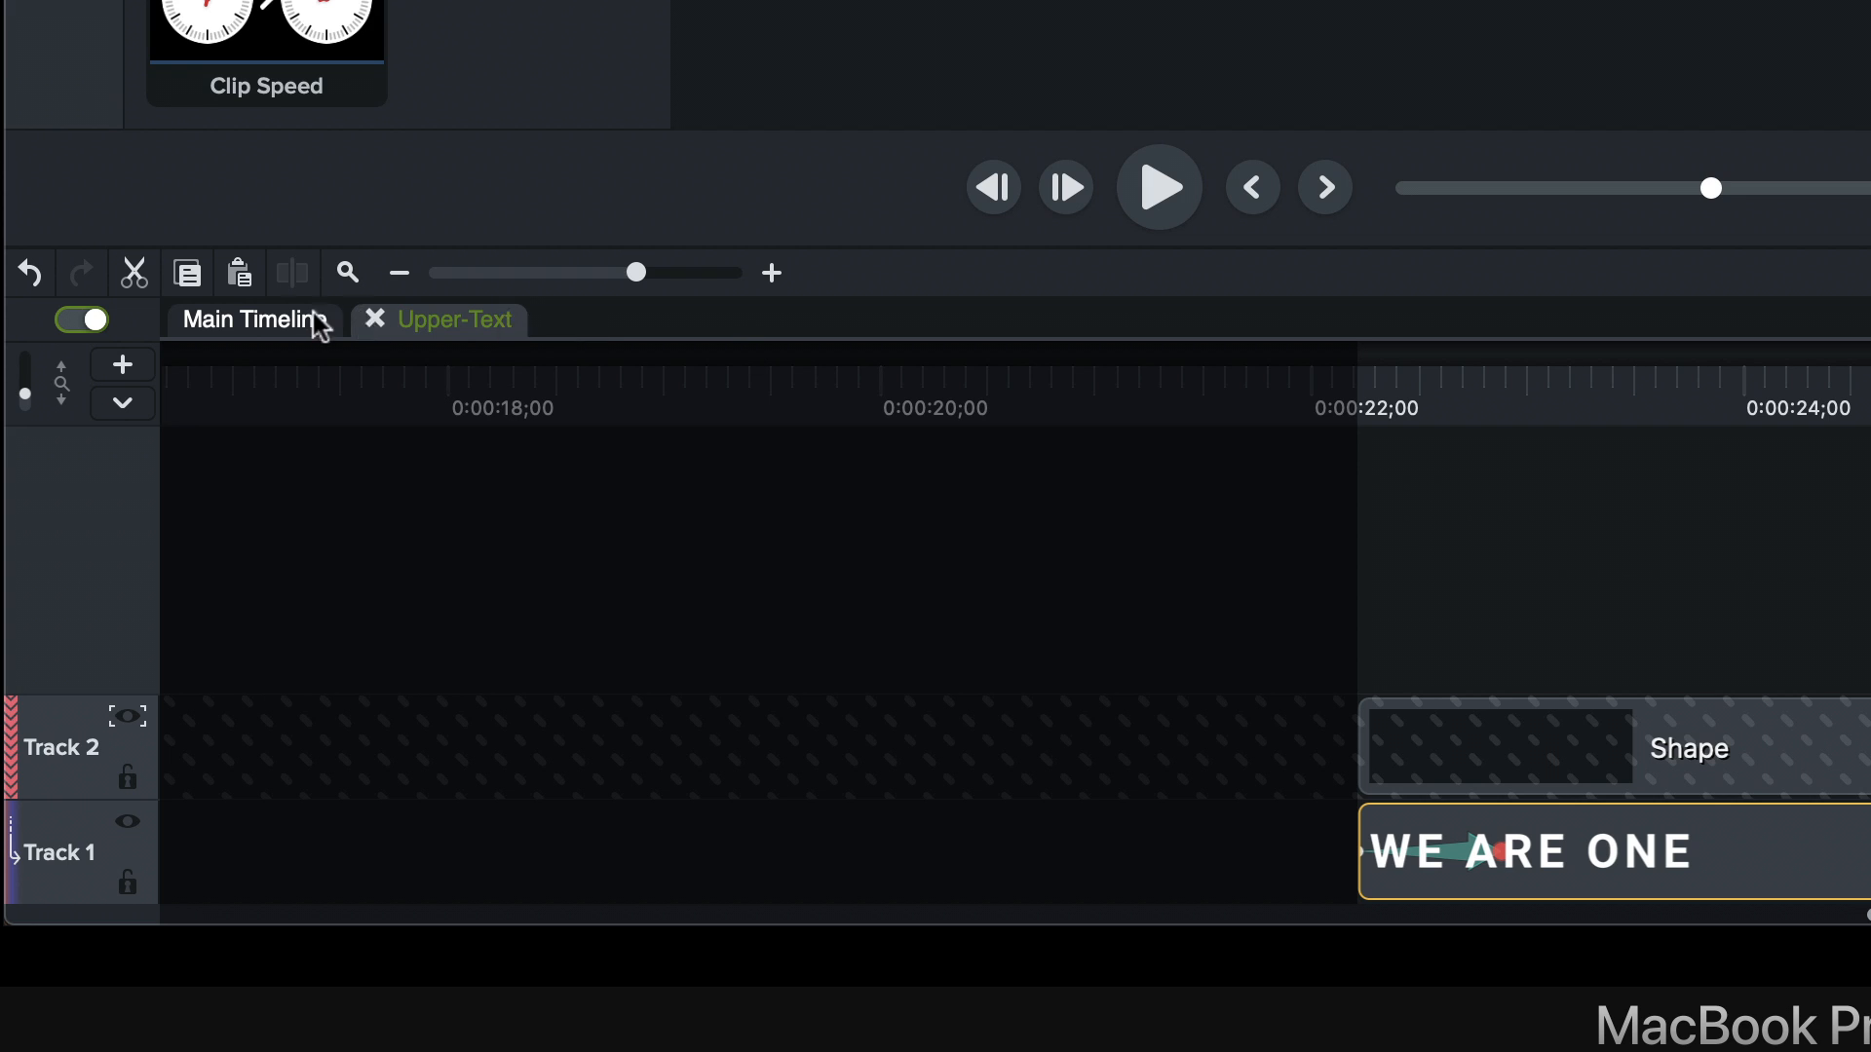
- Reopen the Lower Text group and shorten the callout's closing animation so that it starts at 0:00:29;51
click(255, 321)
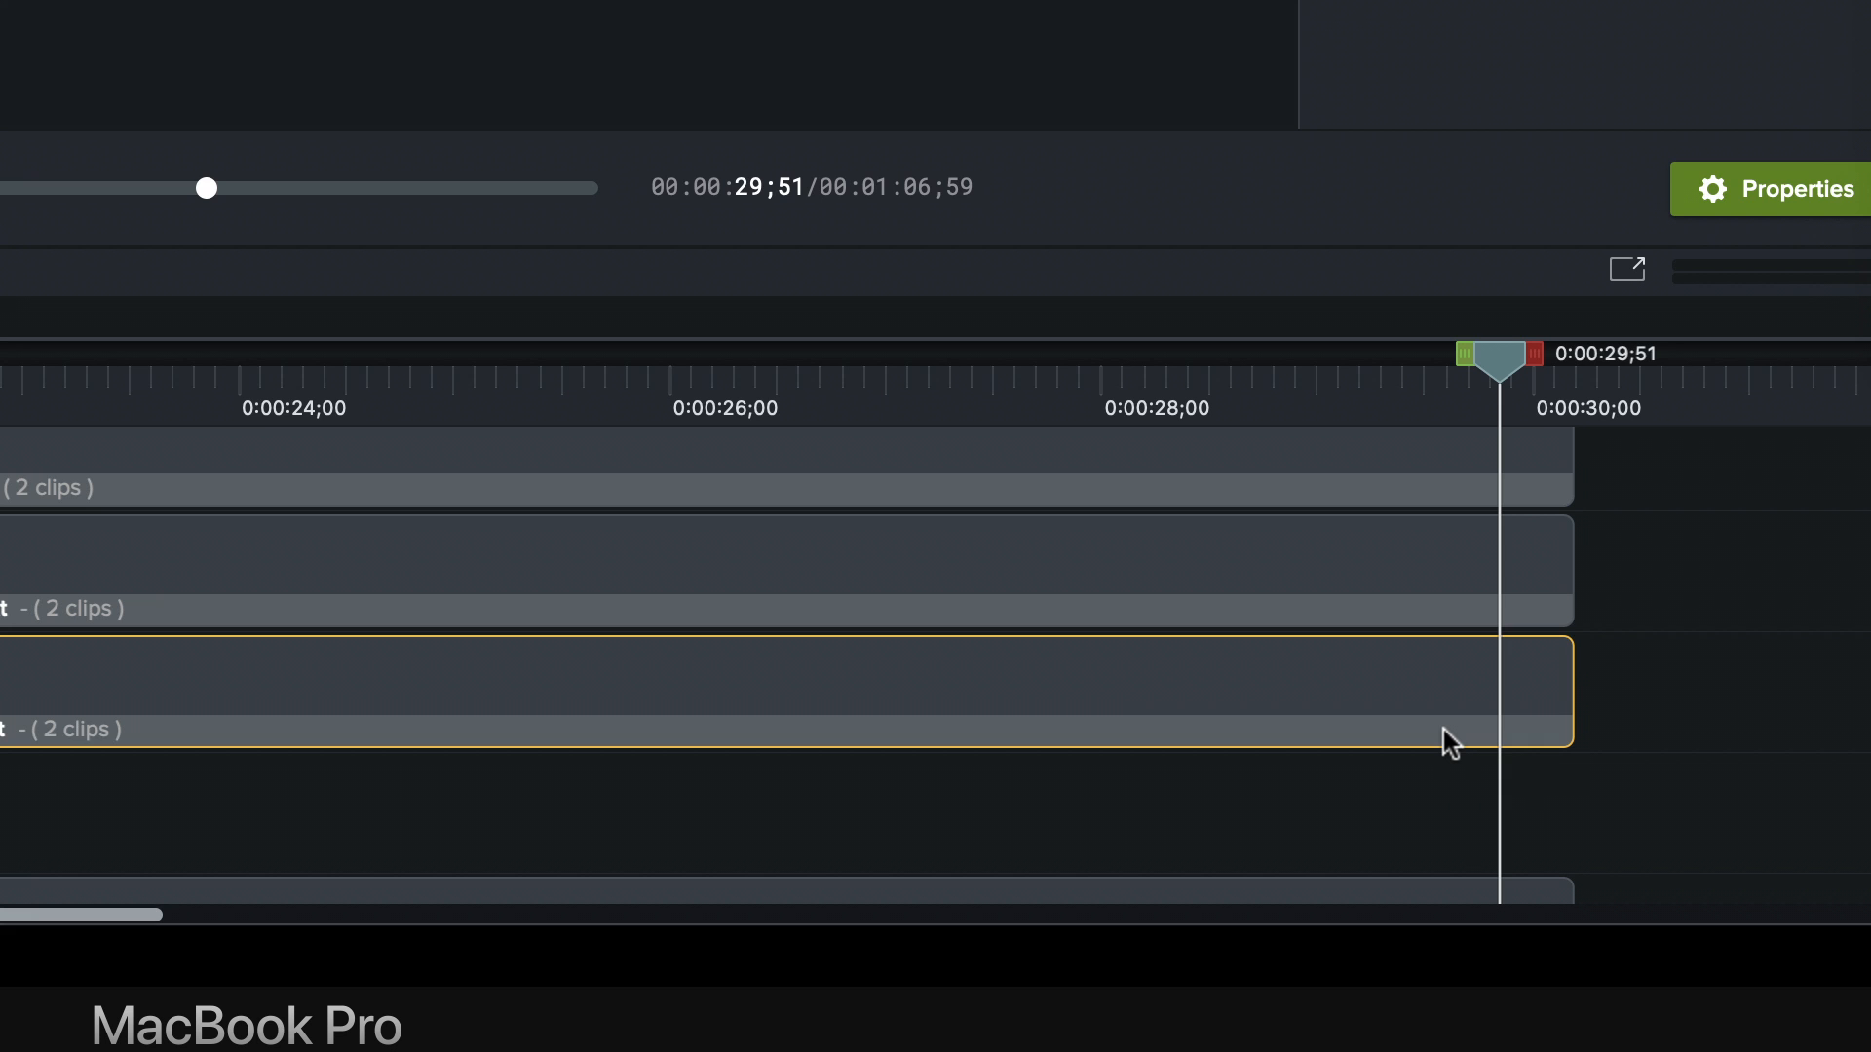
double_click(1452, 742)
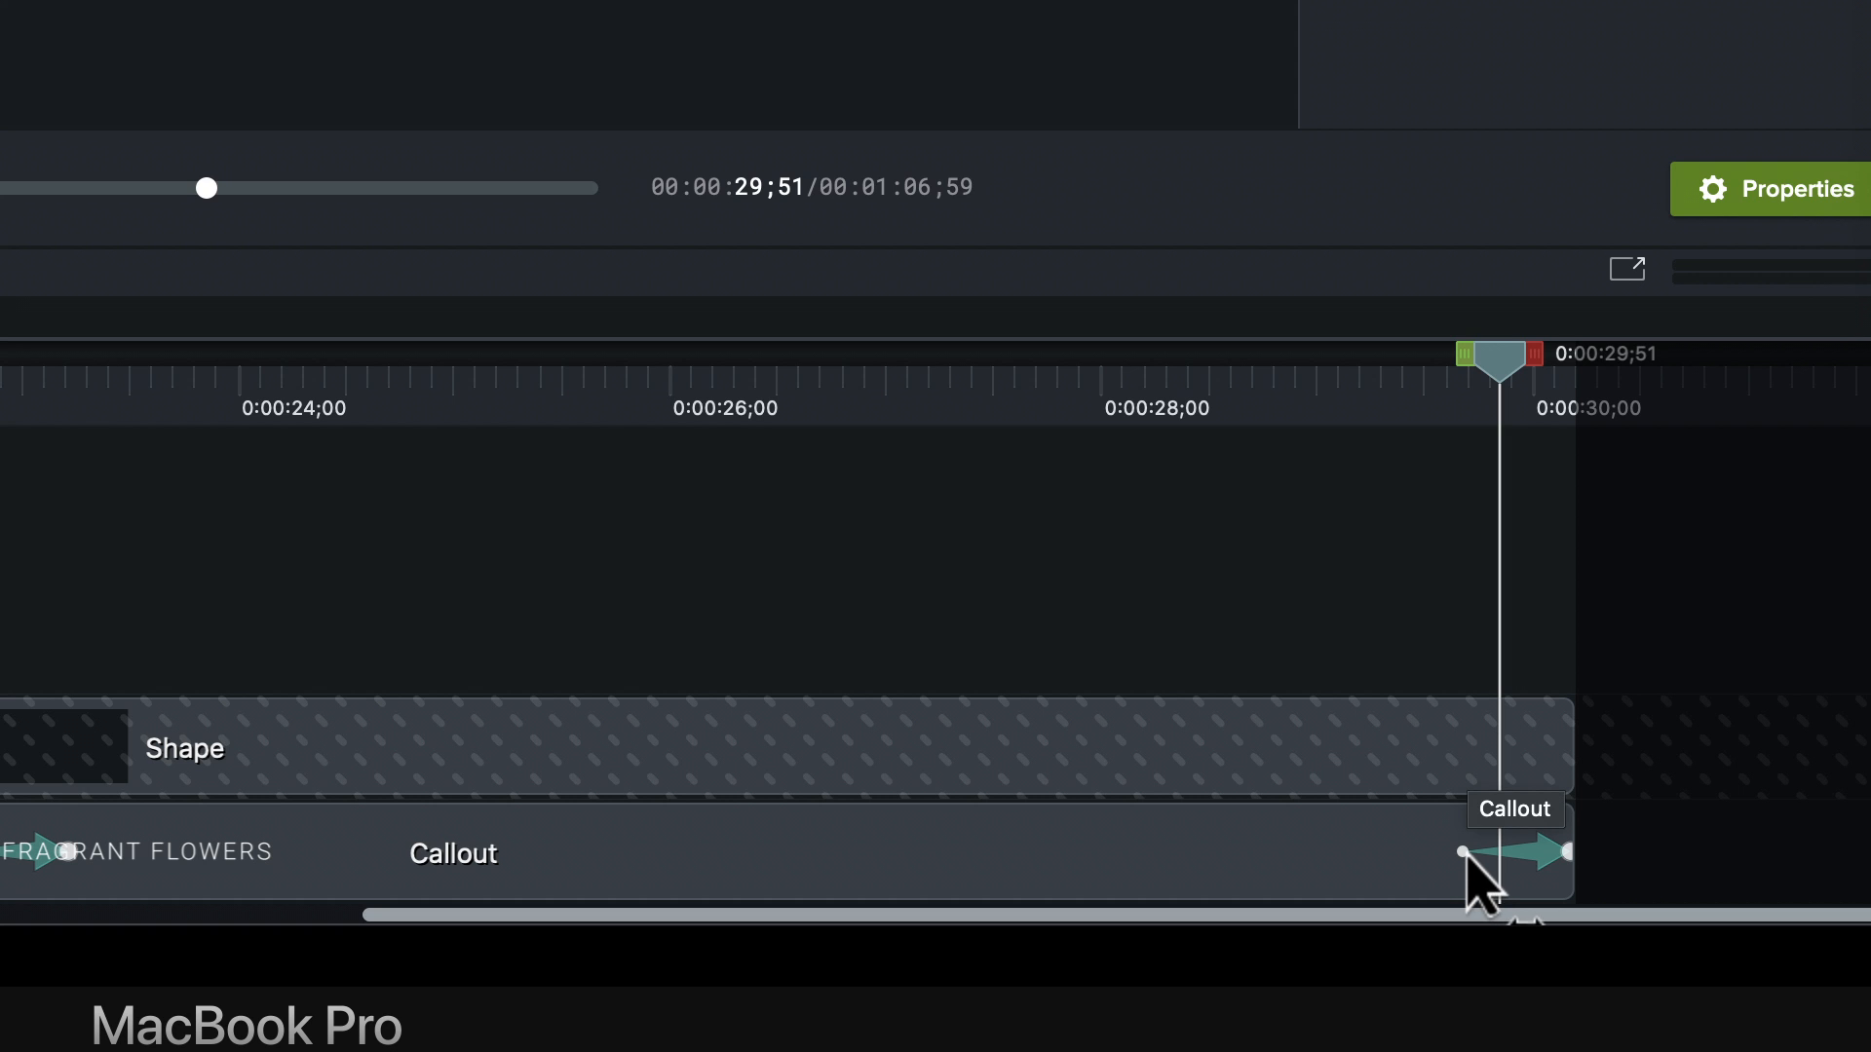
drag(1468, 855, 1504, 857)
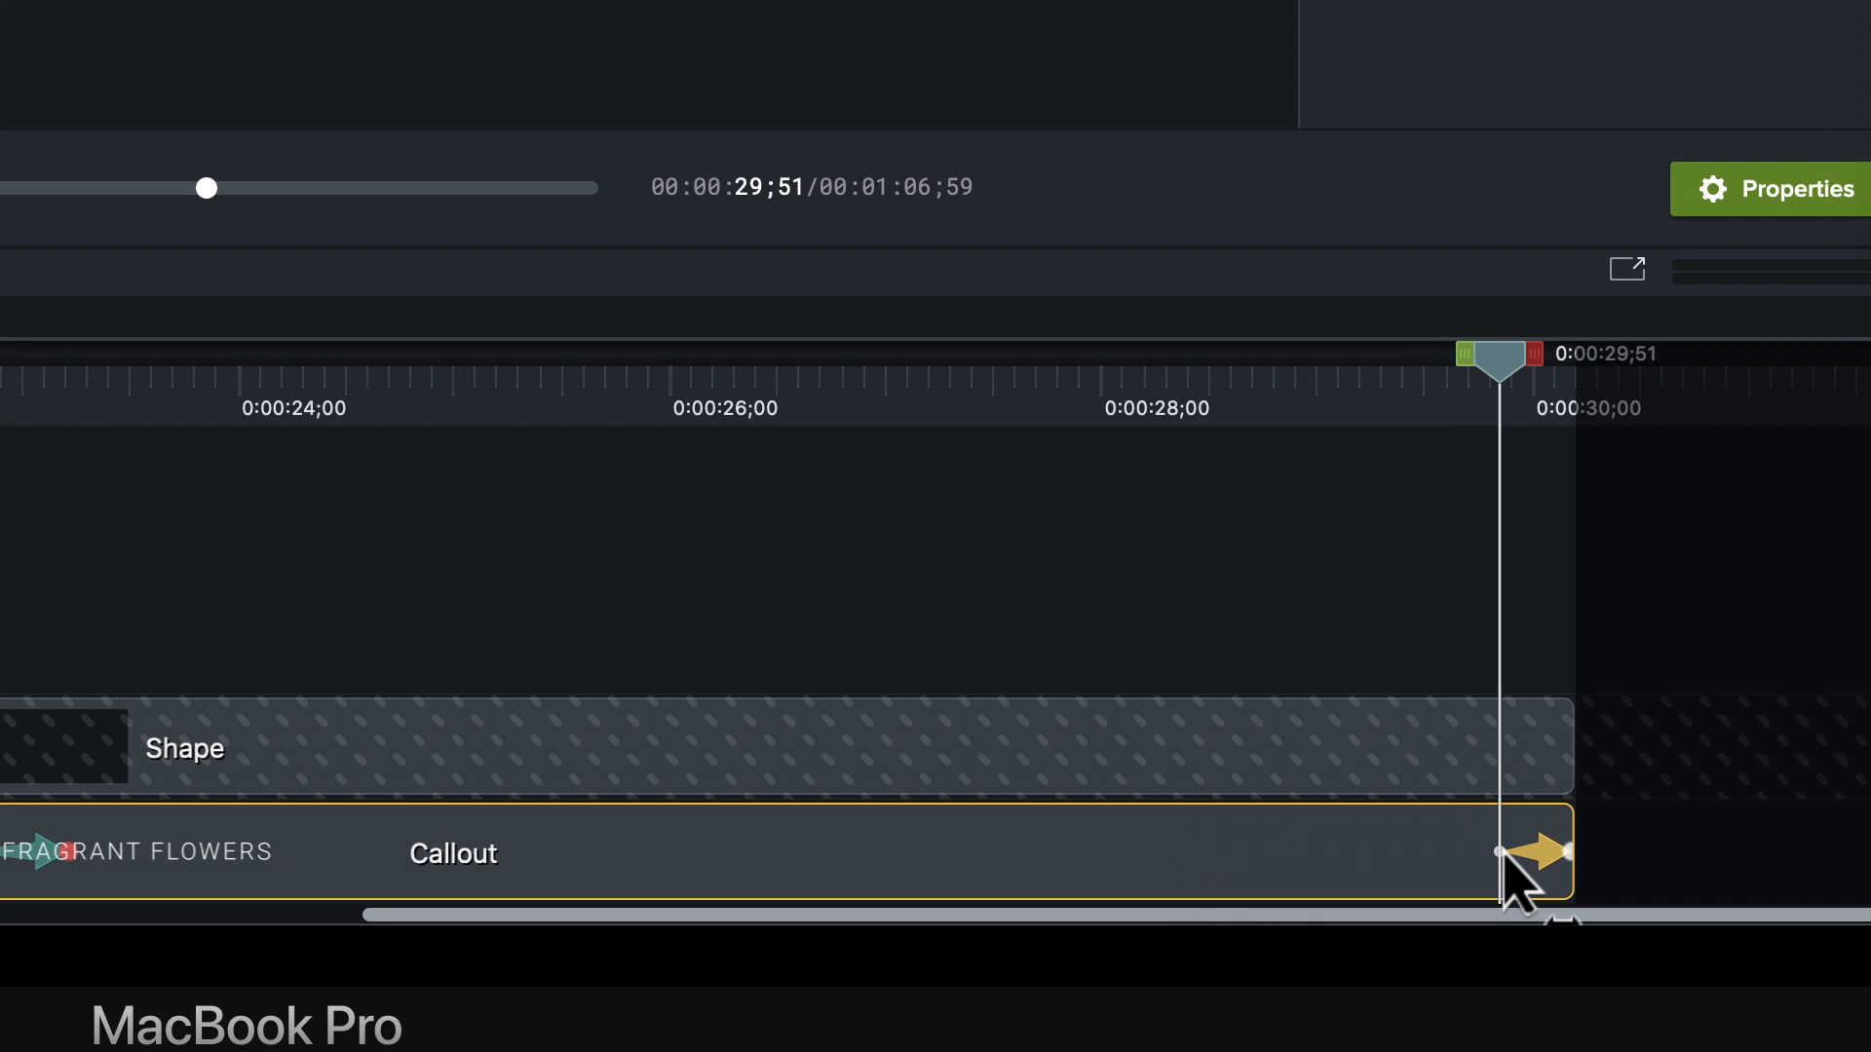
- Pull the end of the Lower Text callout's closing animation back to 0:00:30;05 and clear the selection
key(super+equal)
key(super+equal)
key(super+equal)
key(super+equal)
key(super+equal)
scroll(1506, 855, right, 3)
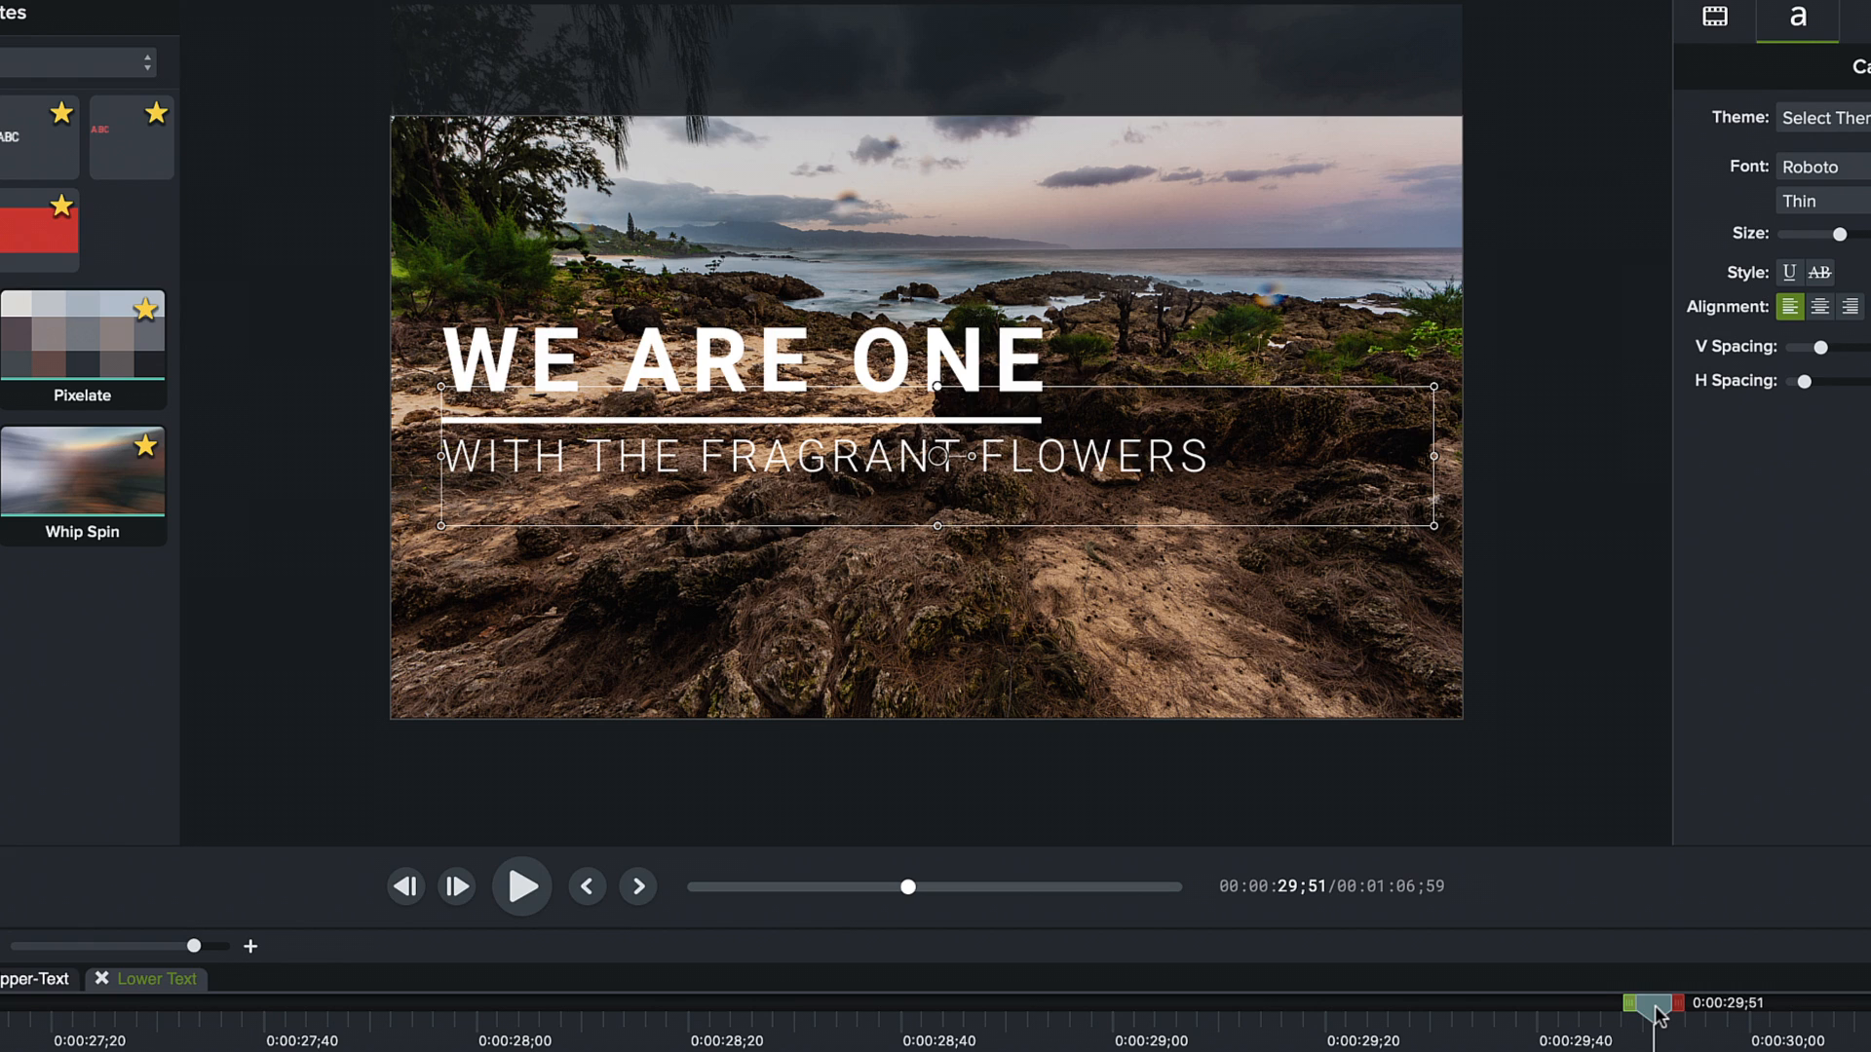
drag(1275, 363, 1458, 397)
drag(1787, 1042, 1793, 1042)
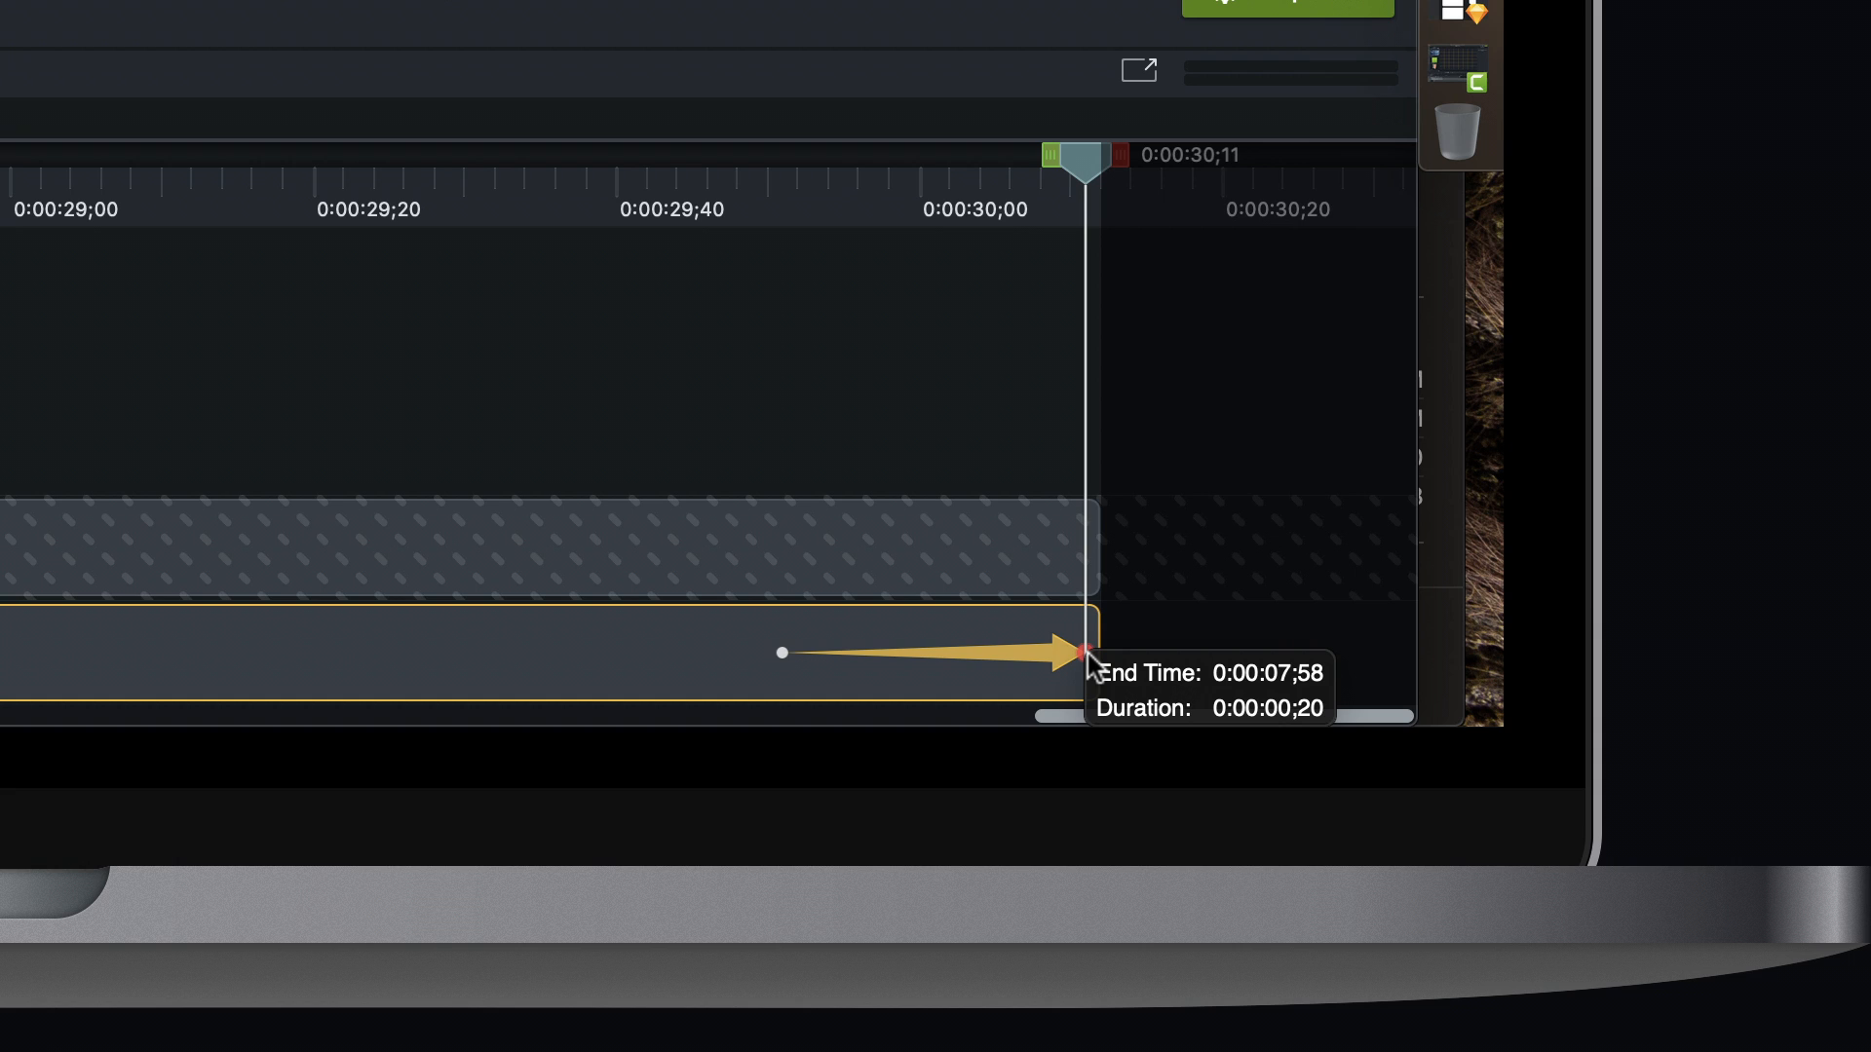
drag(1088, 657, 984, 659)
click(830, 399)
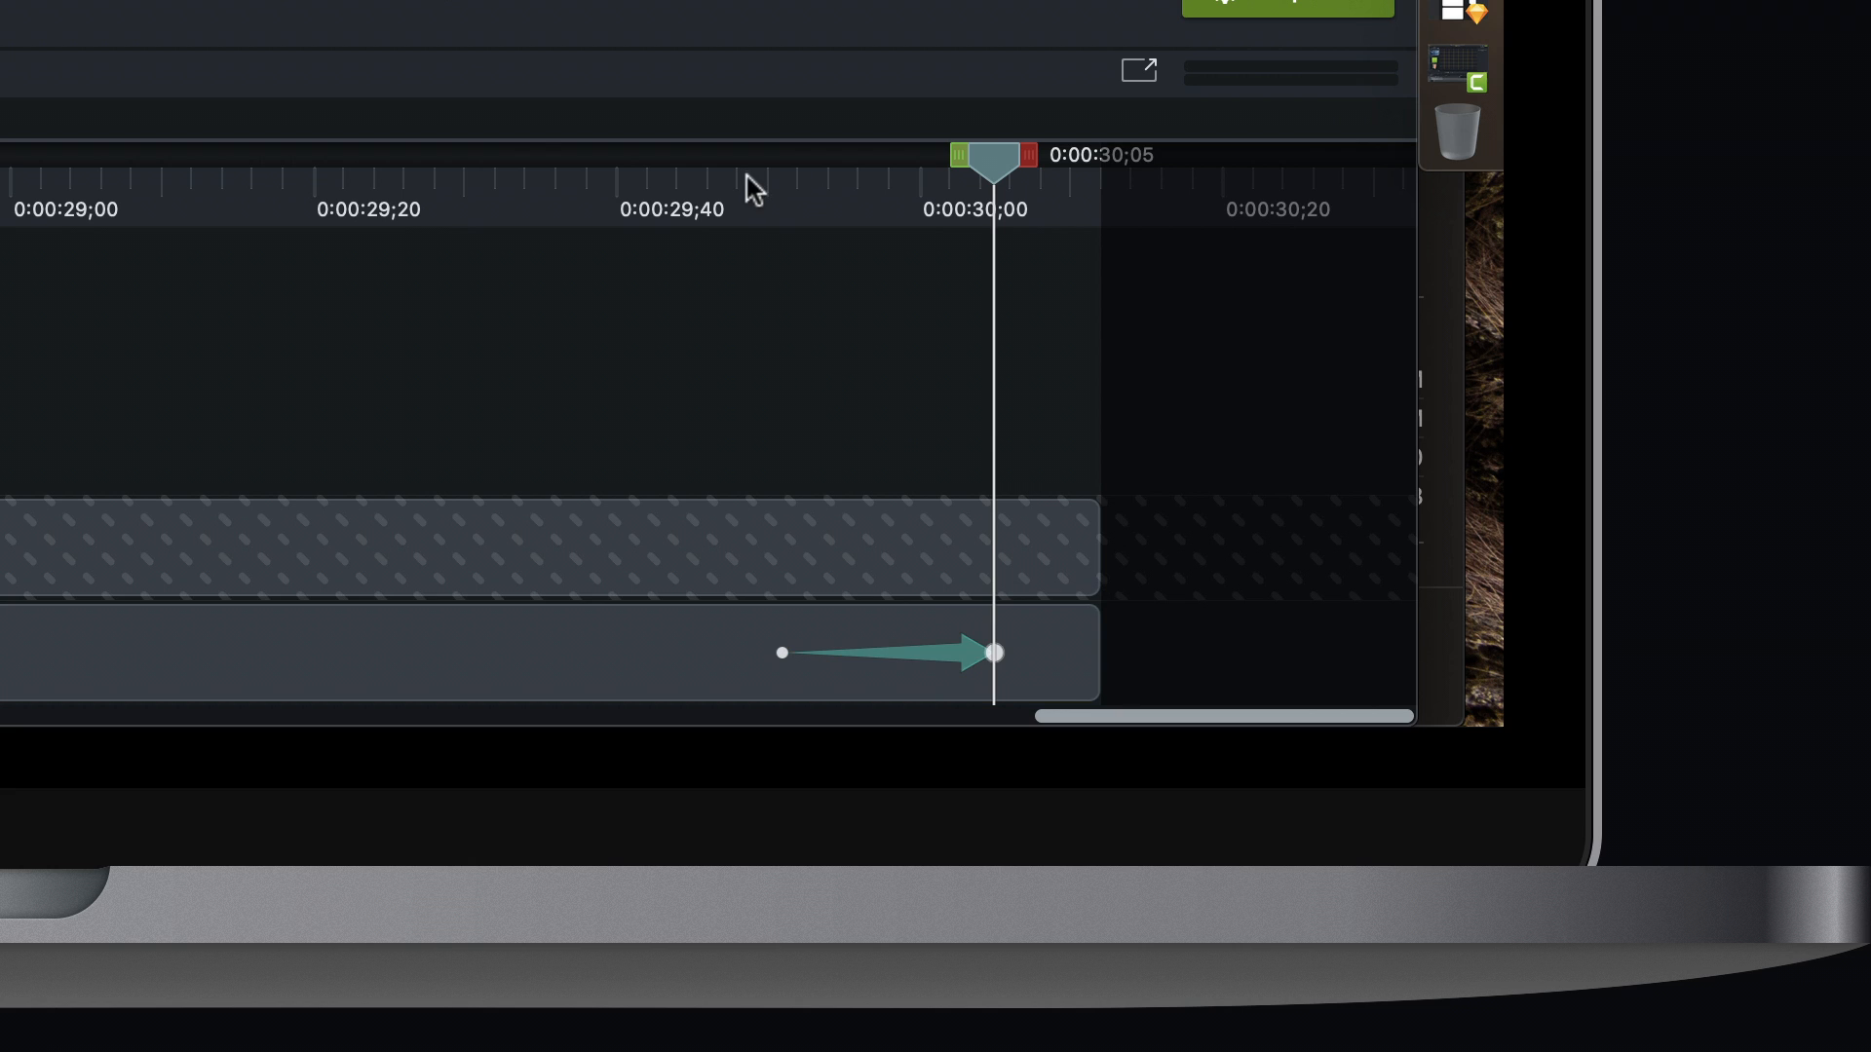
- Scrub through the title's exit, return the playhead to 0:00:29;35, and close the Lower Text and Upper-Text groups
drag(747, 178, 850, 237)
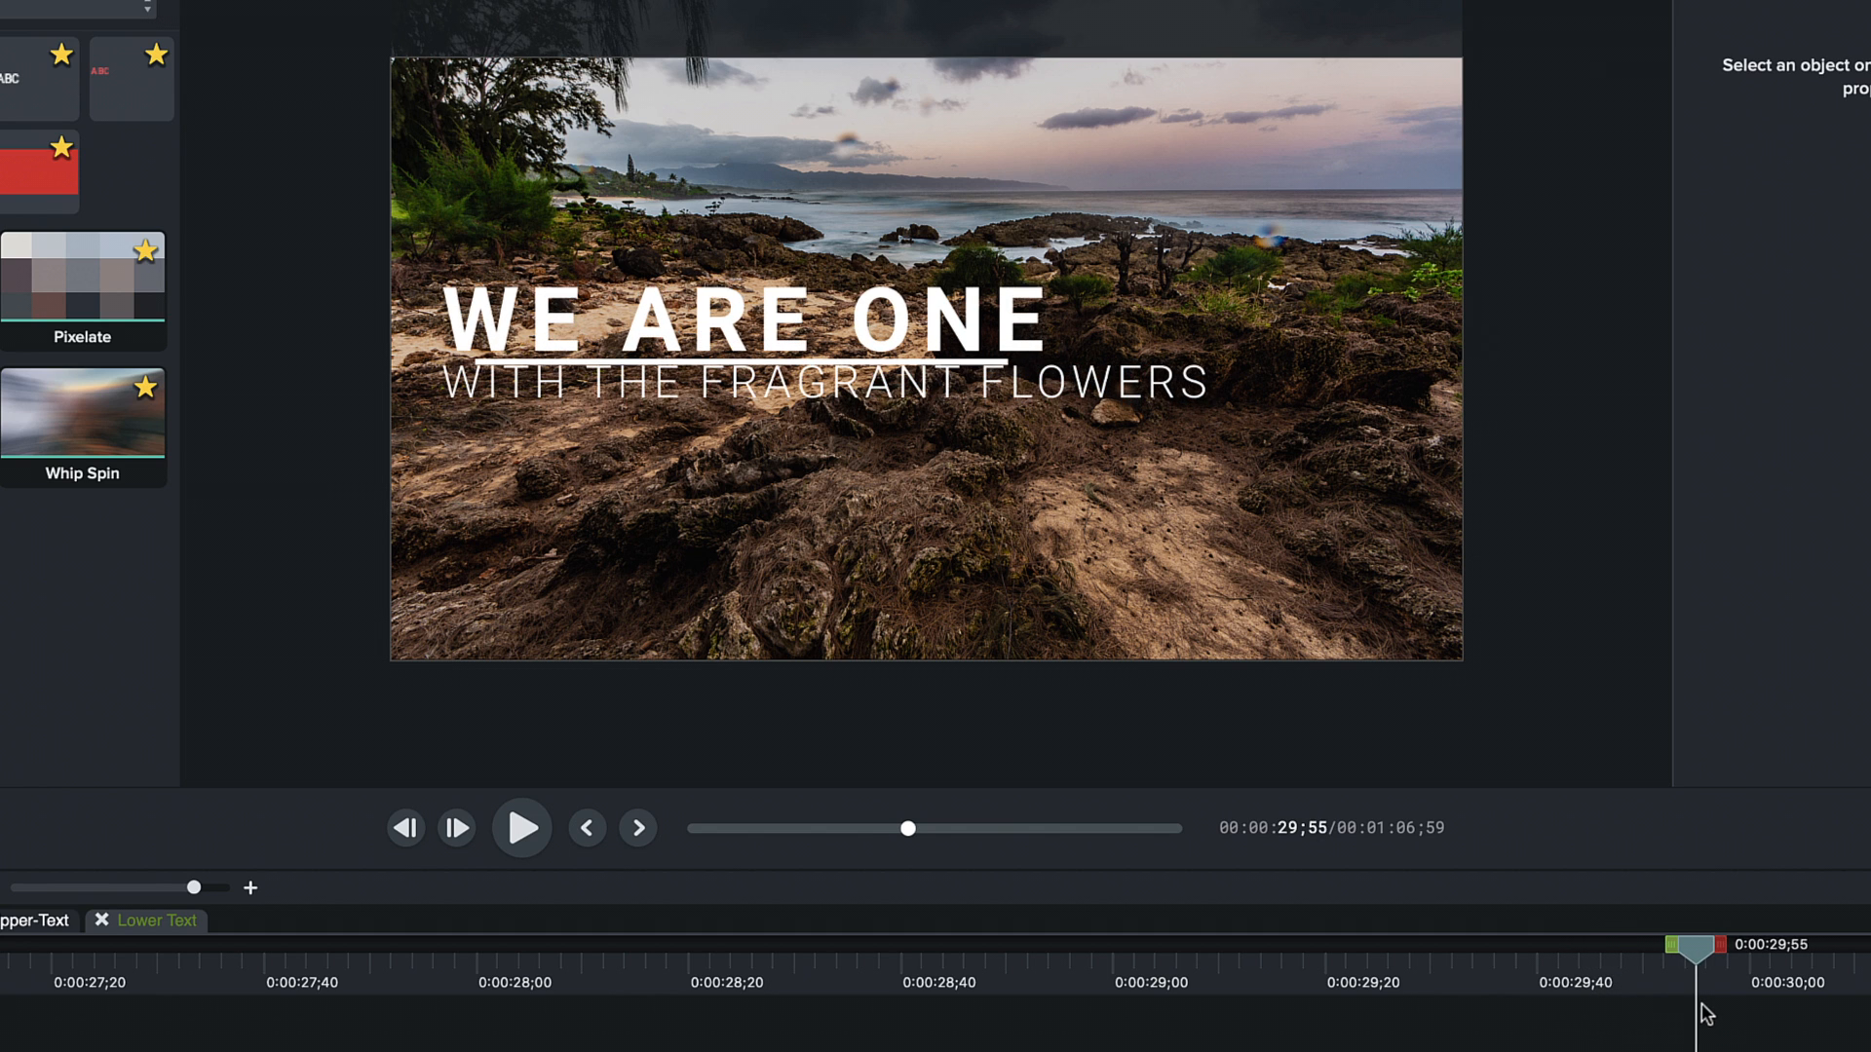
drag(1701, 1002, 1482, 1014)
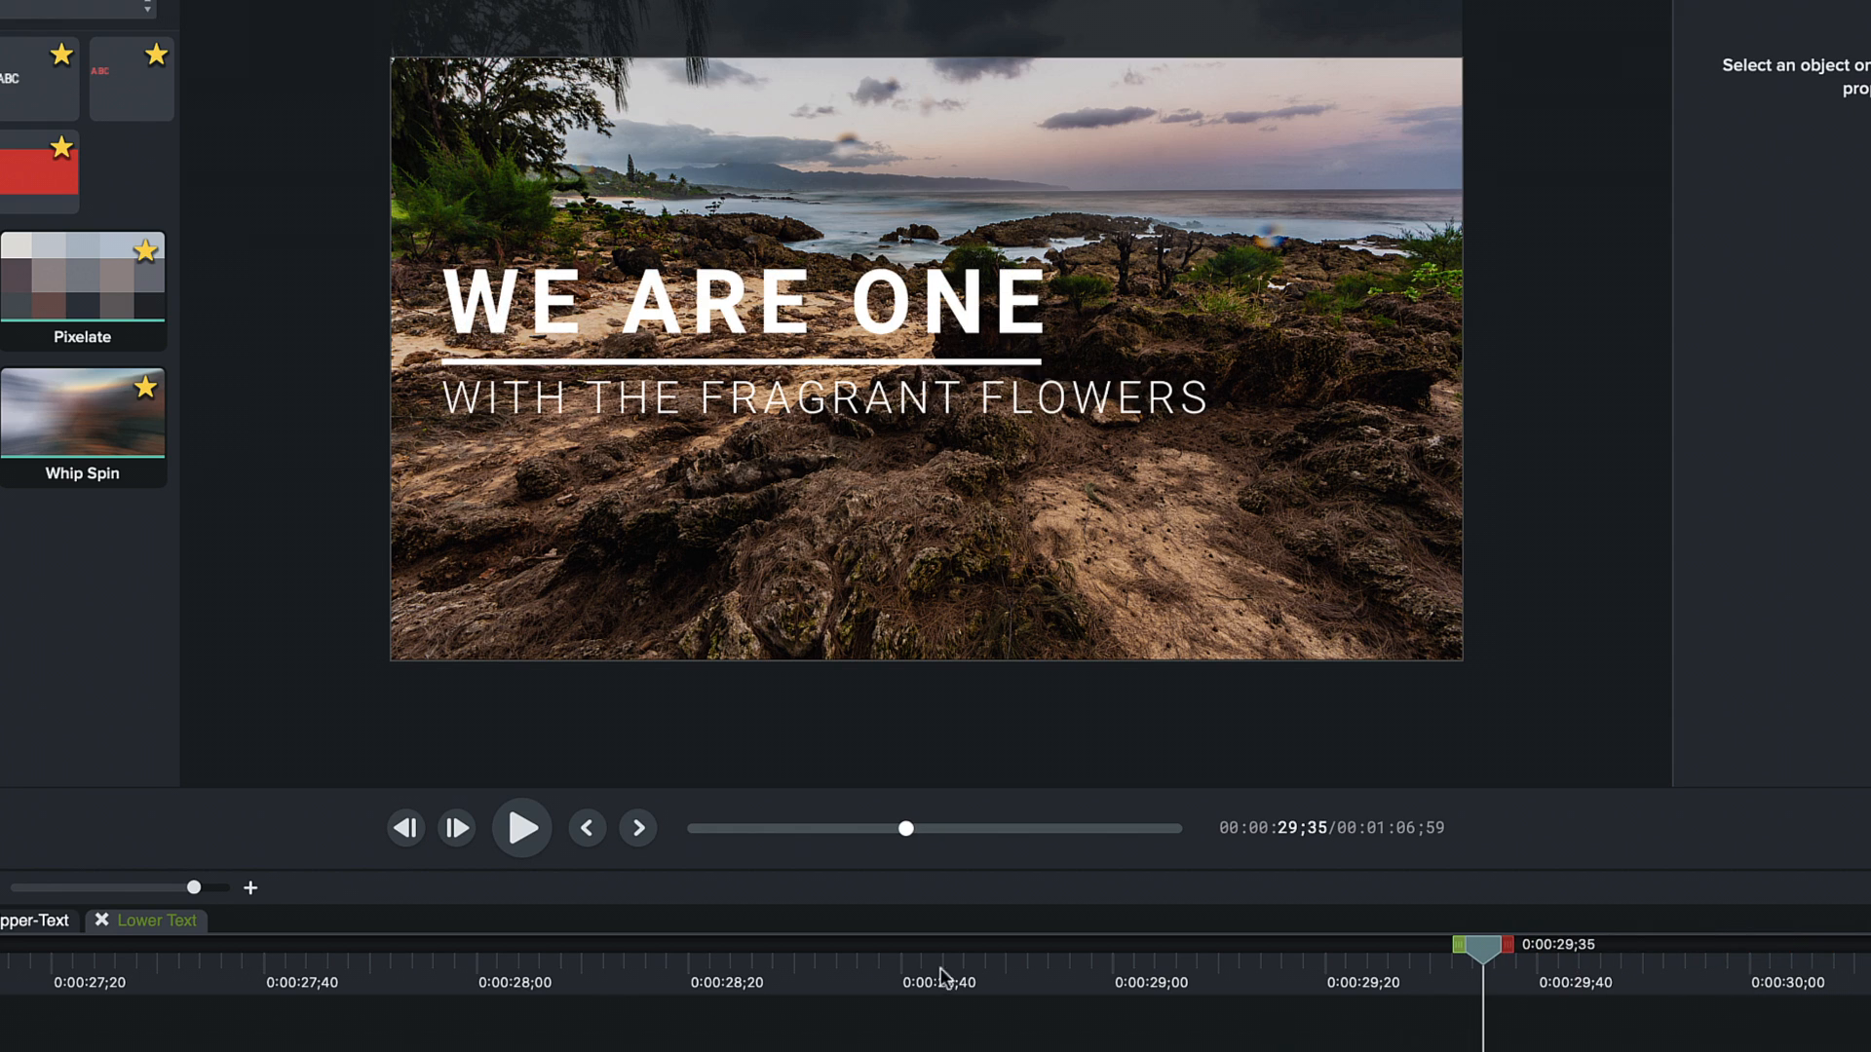
click(101, 920)
click(1, 921)
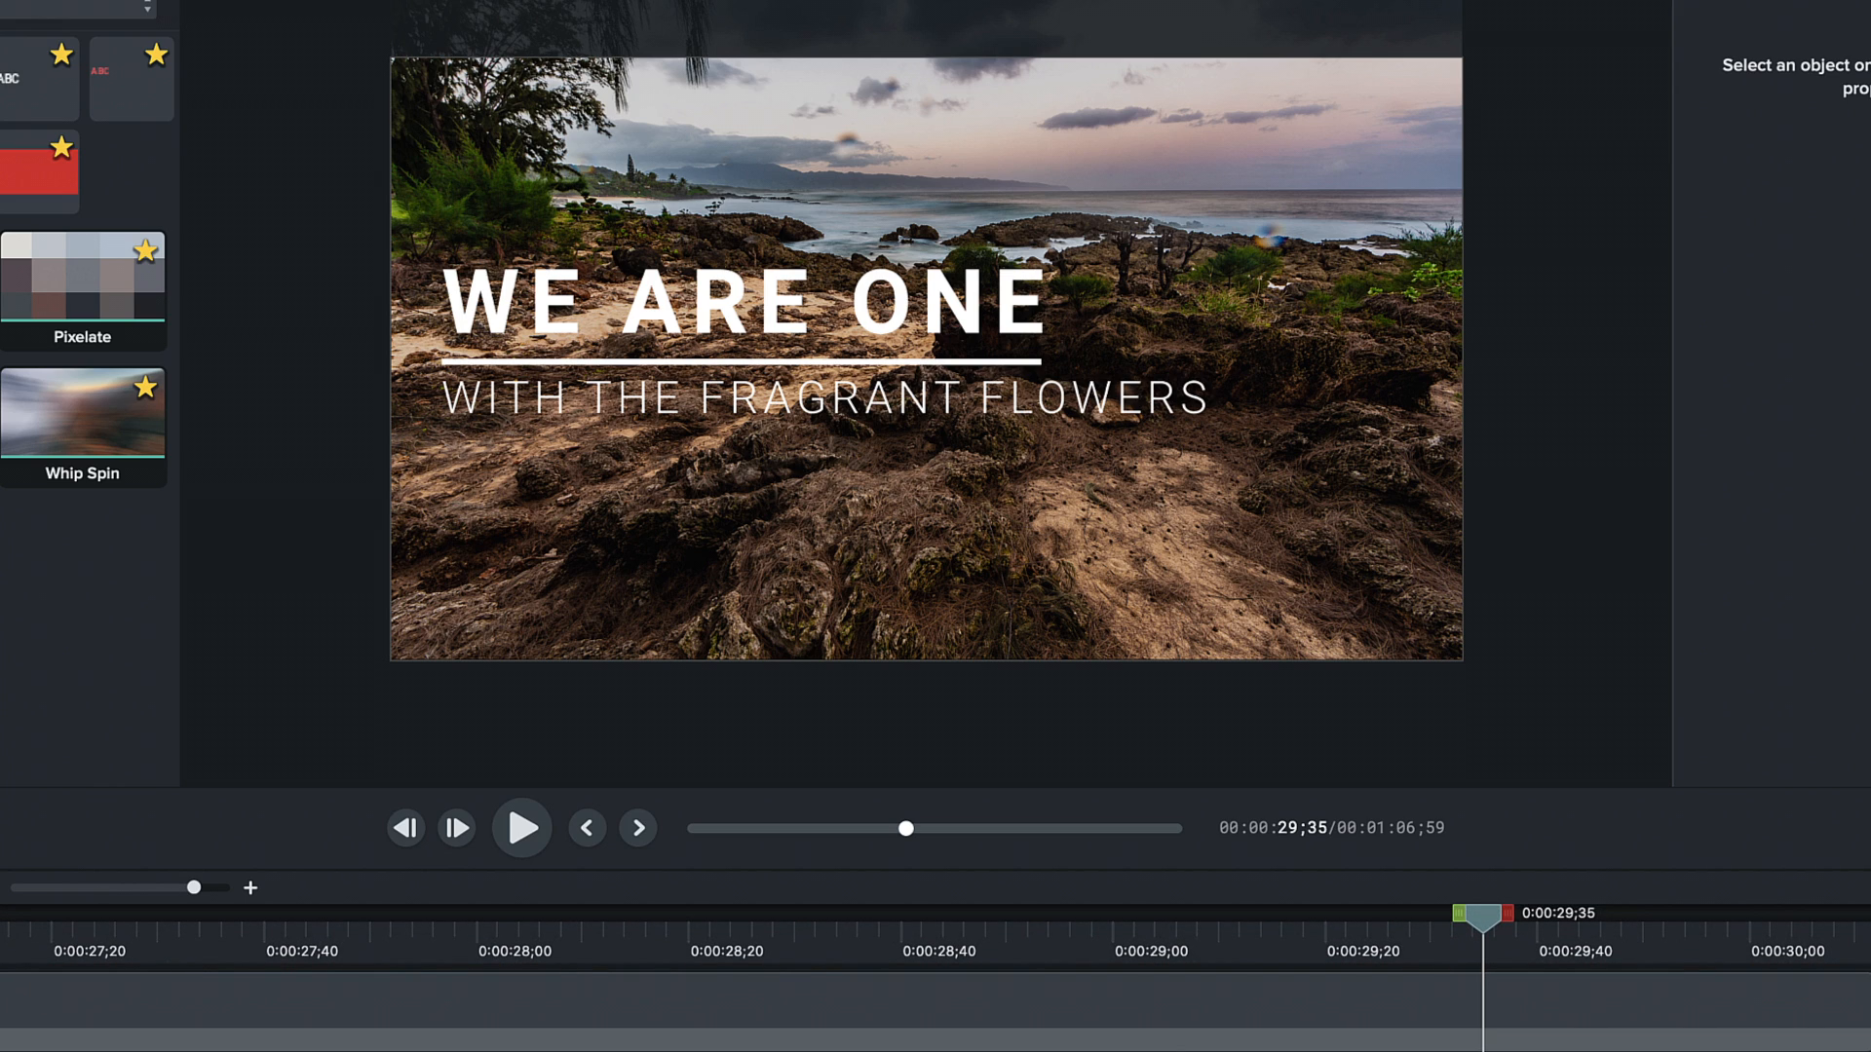
- Move the animated rectangle clip up one track so it sits directly beneath the Lower Text group
key(super+minus)
key(super+minus)
key(super+minus)
key(super+minus)
key(super+minus)
key(super+minus)
key(super+minus)
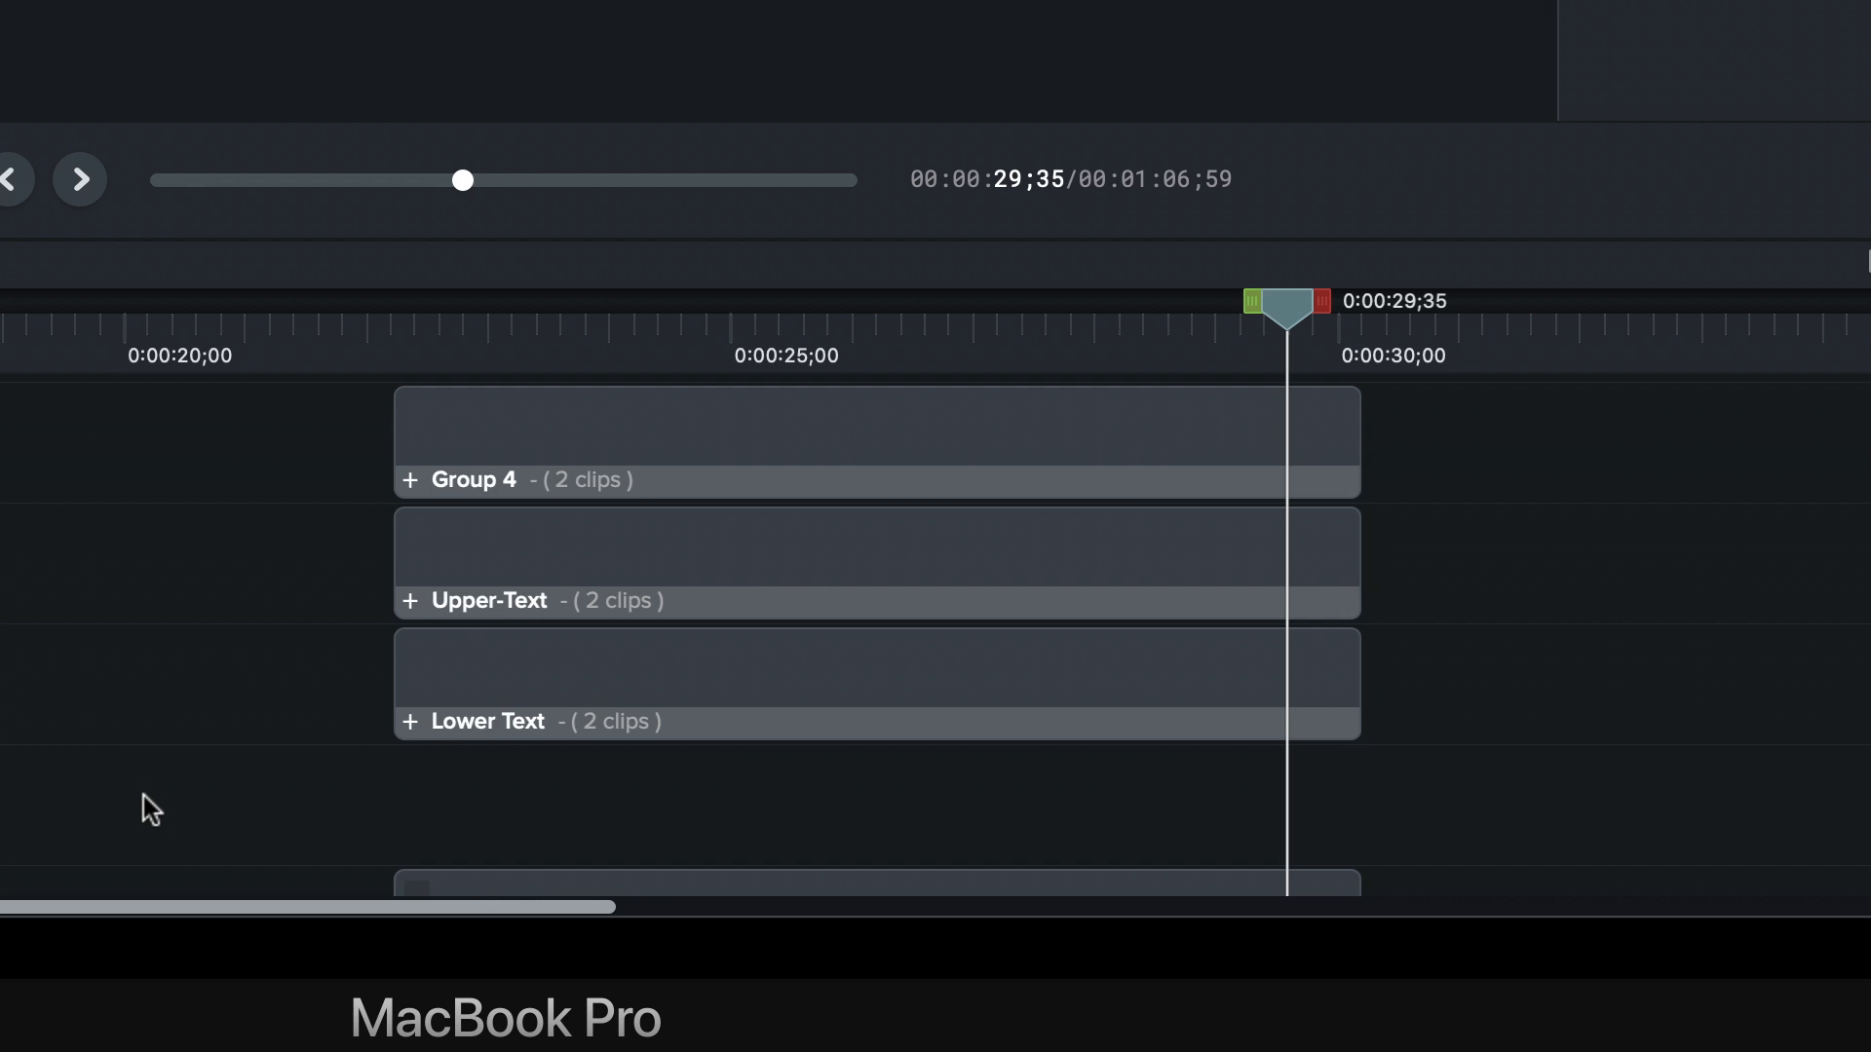
scroll(146, 799, down, 4)
click(731, 719)
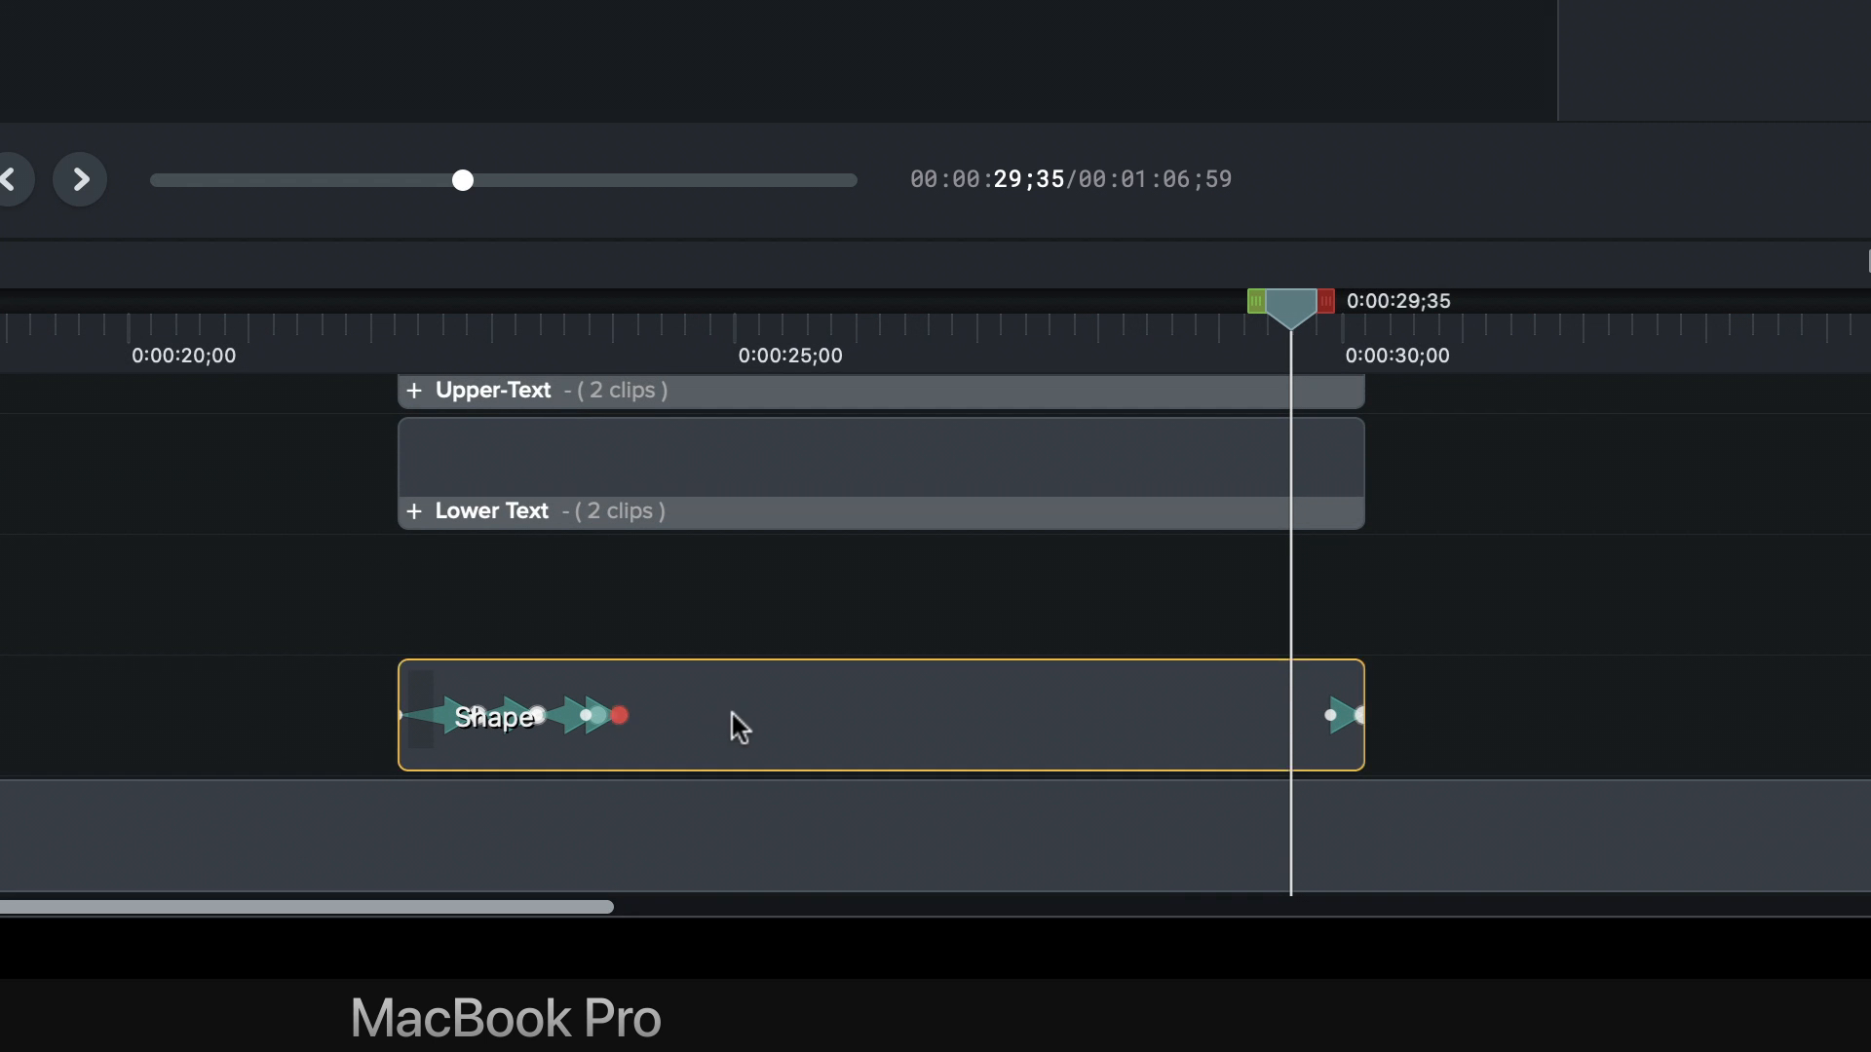
drag(735, 711, 768, 595)
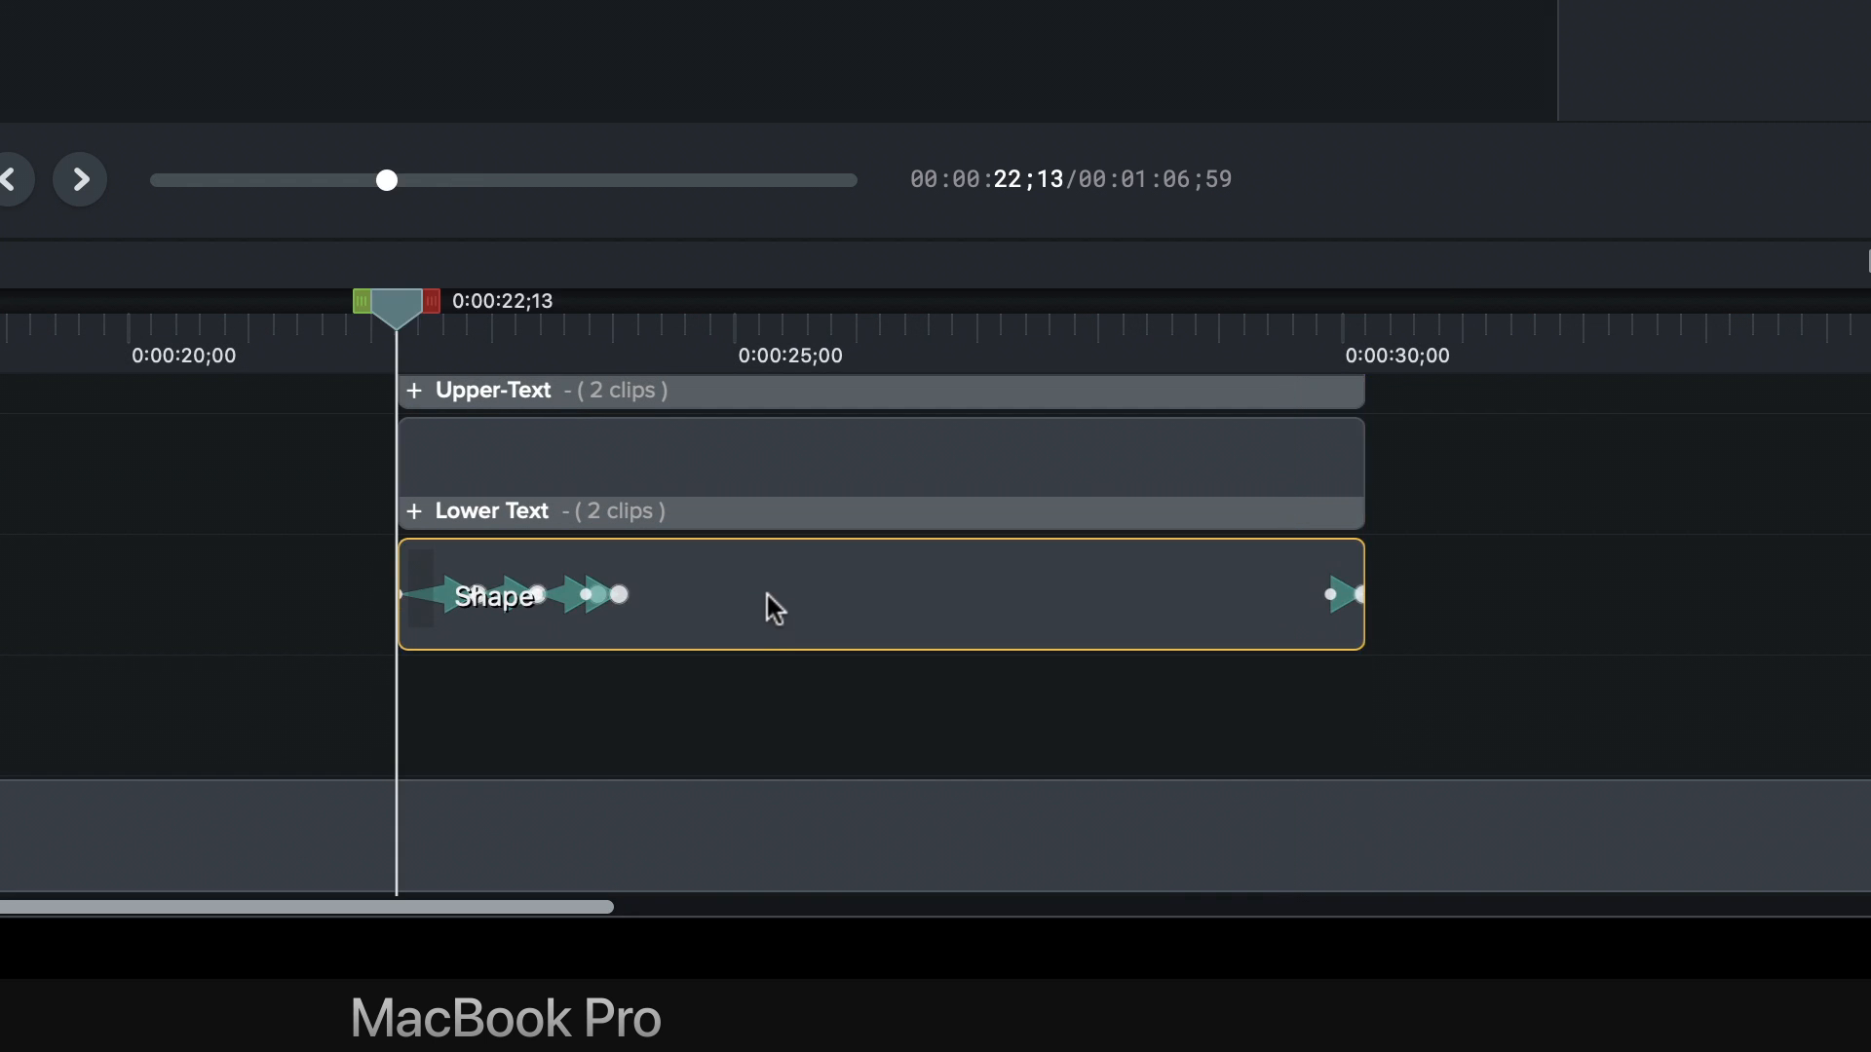
- Select Group 4 and inspect the line animation frame by frame around the title's start at 0:00:22;14
click(768, 337)
scroll(793, 531, up, 3)
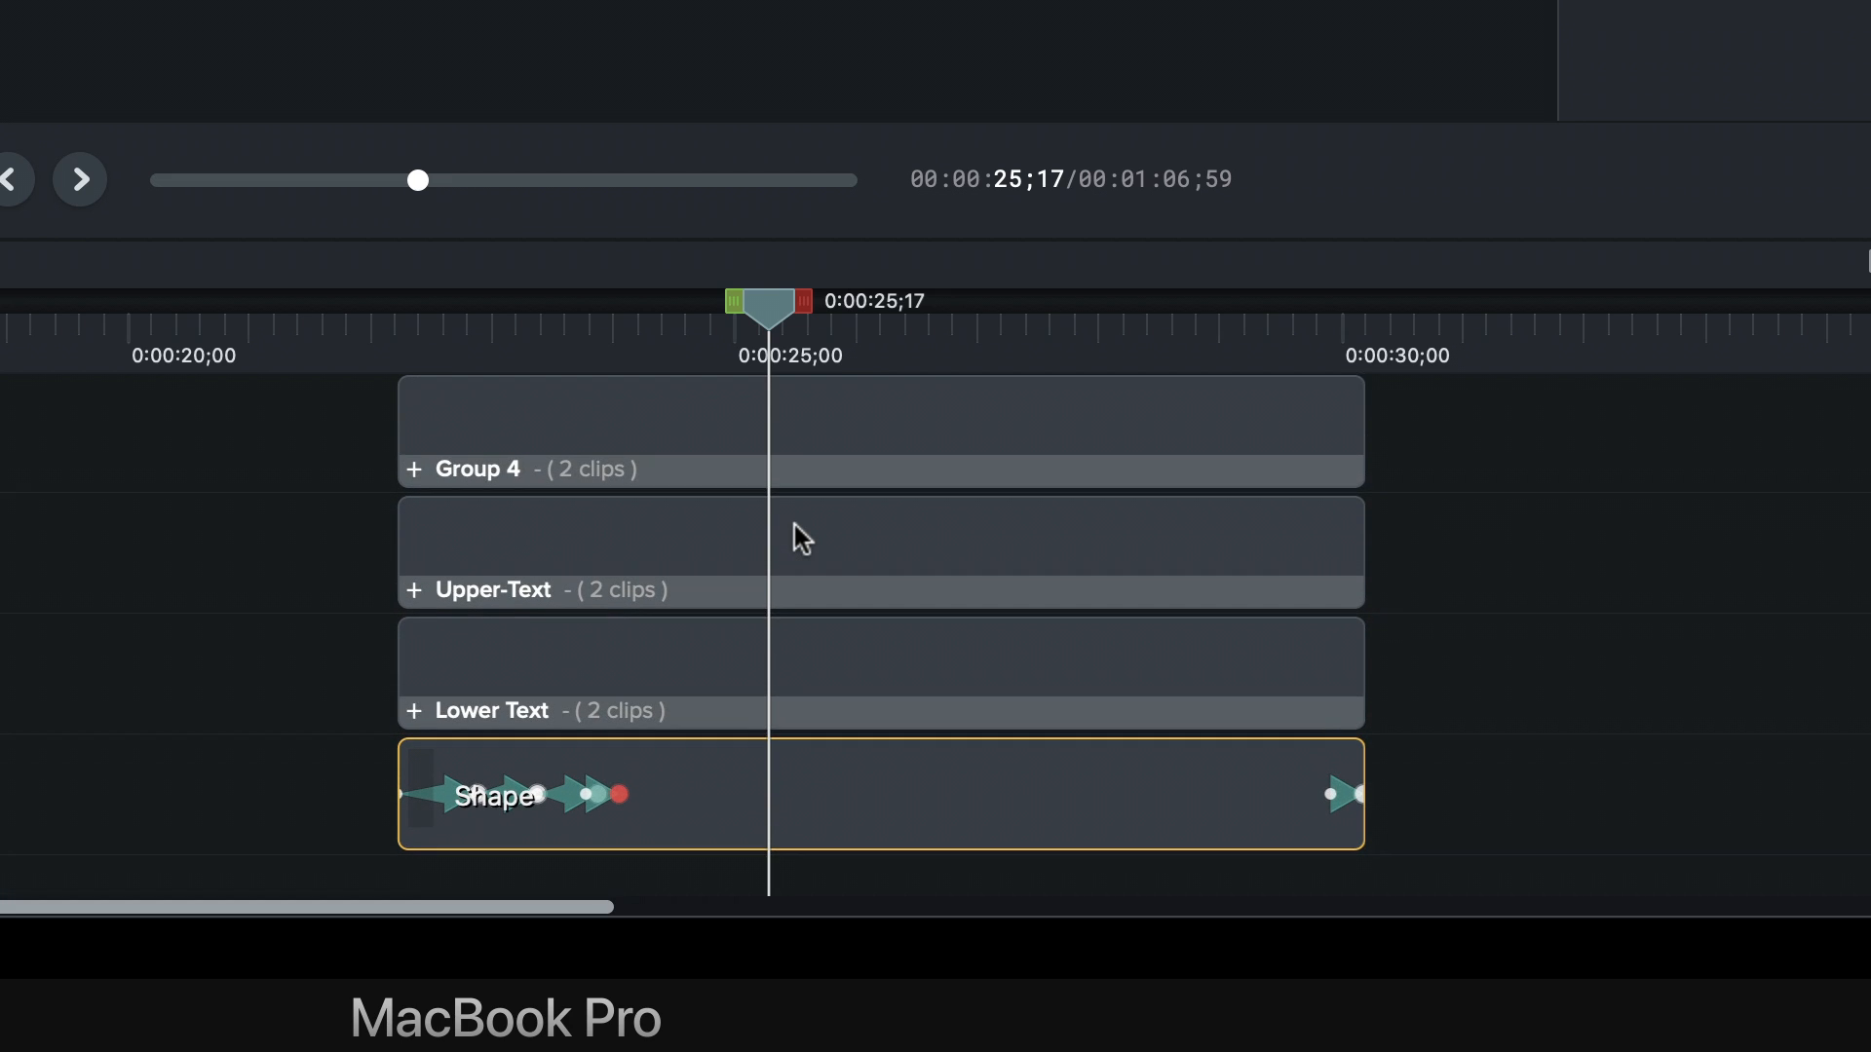
click(772, 447)
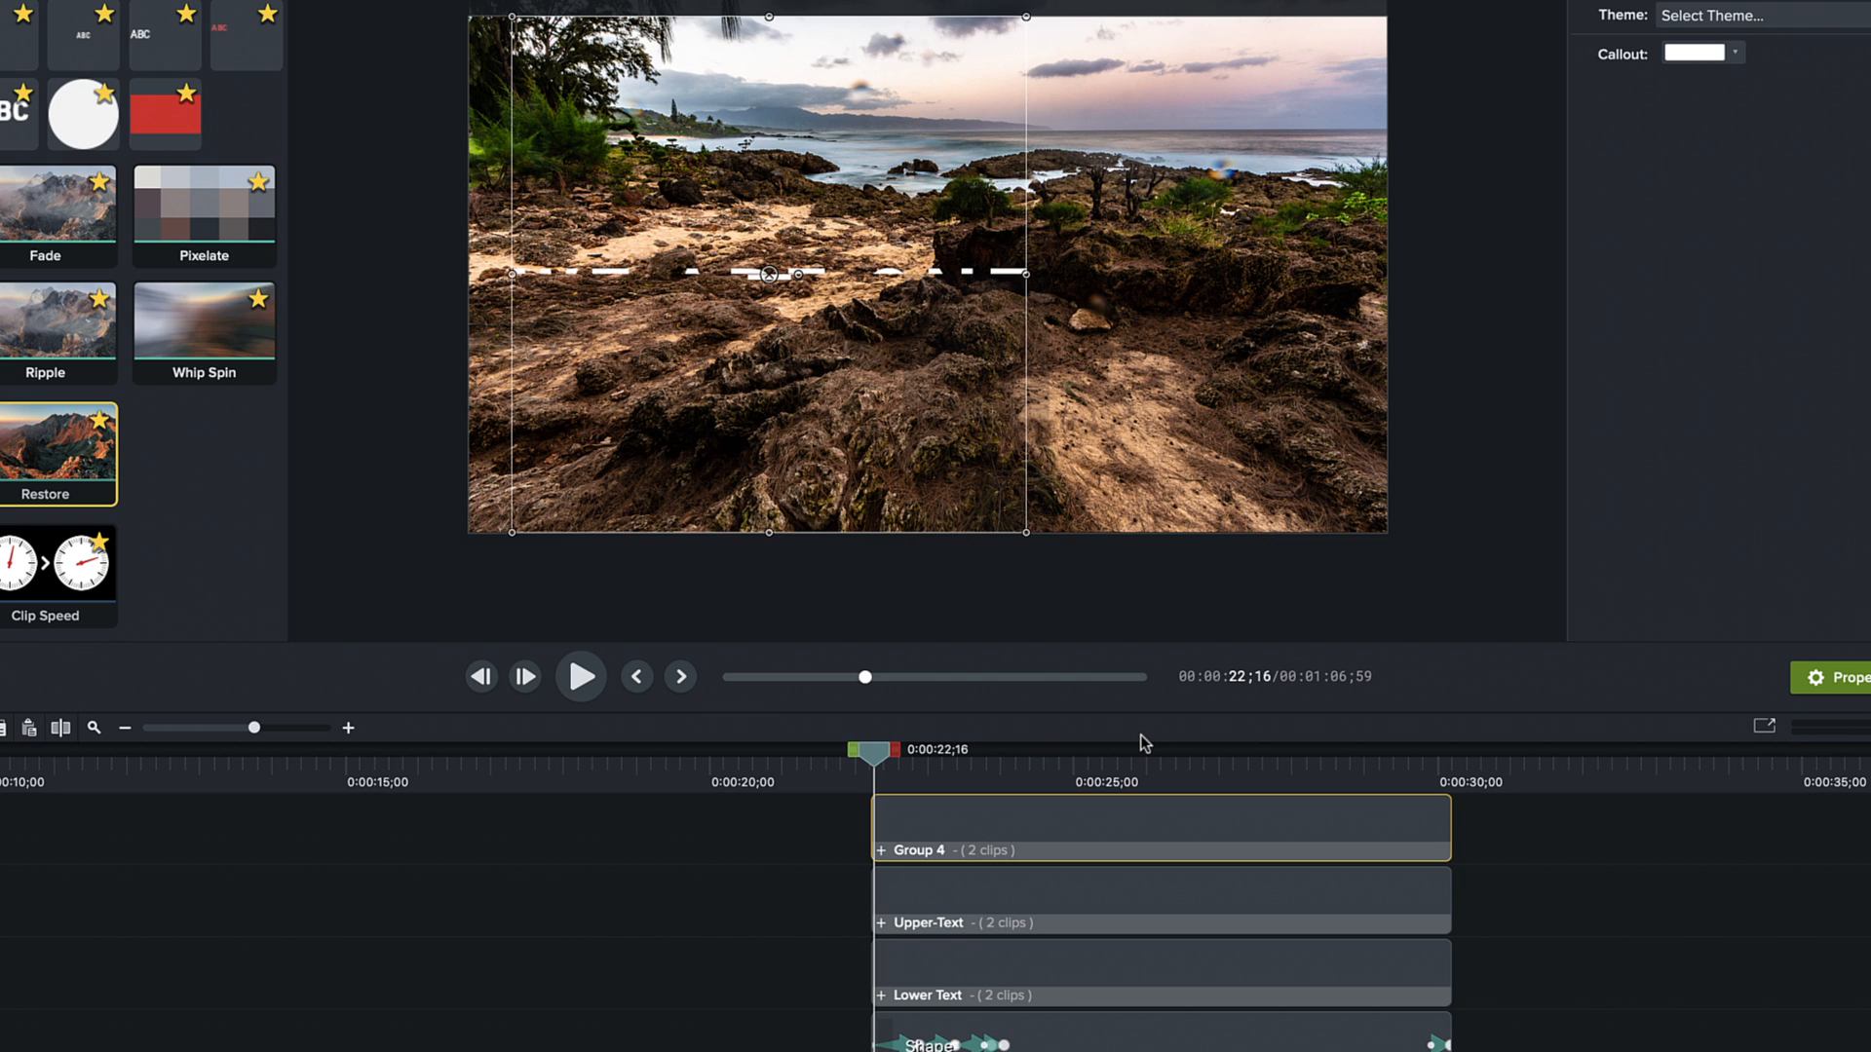
key(Left)
key(Left)
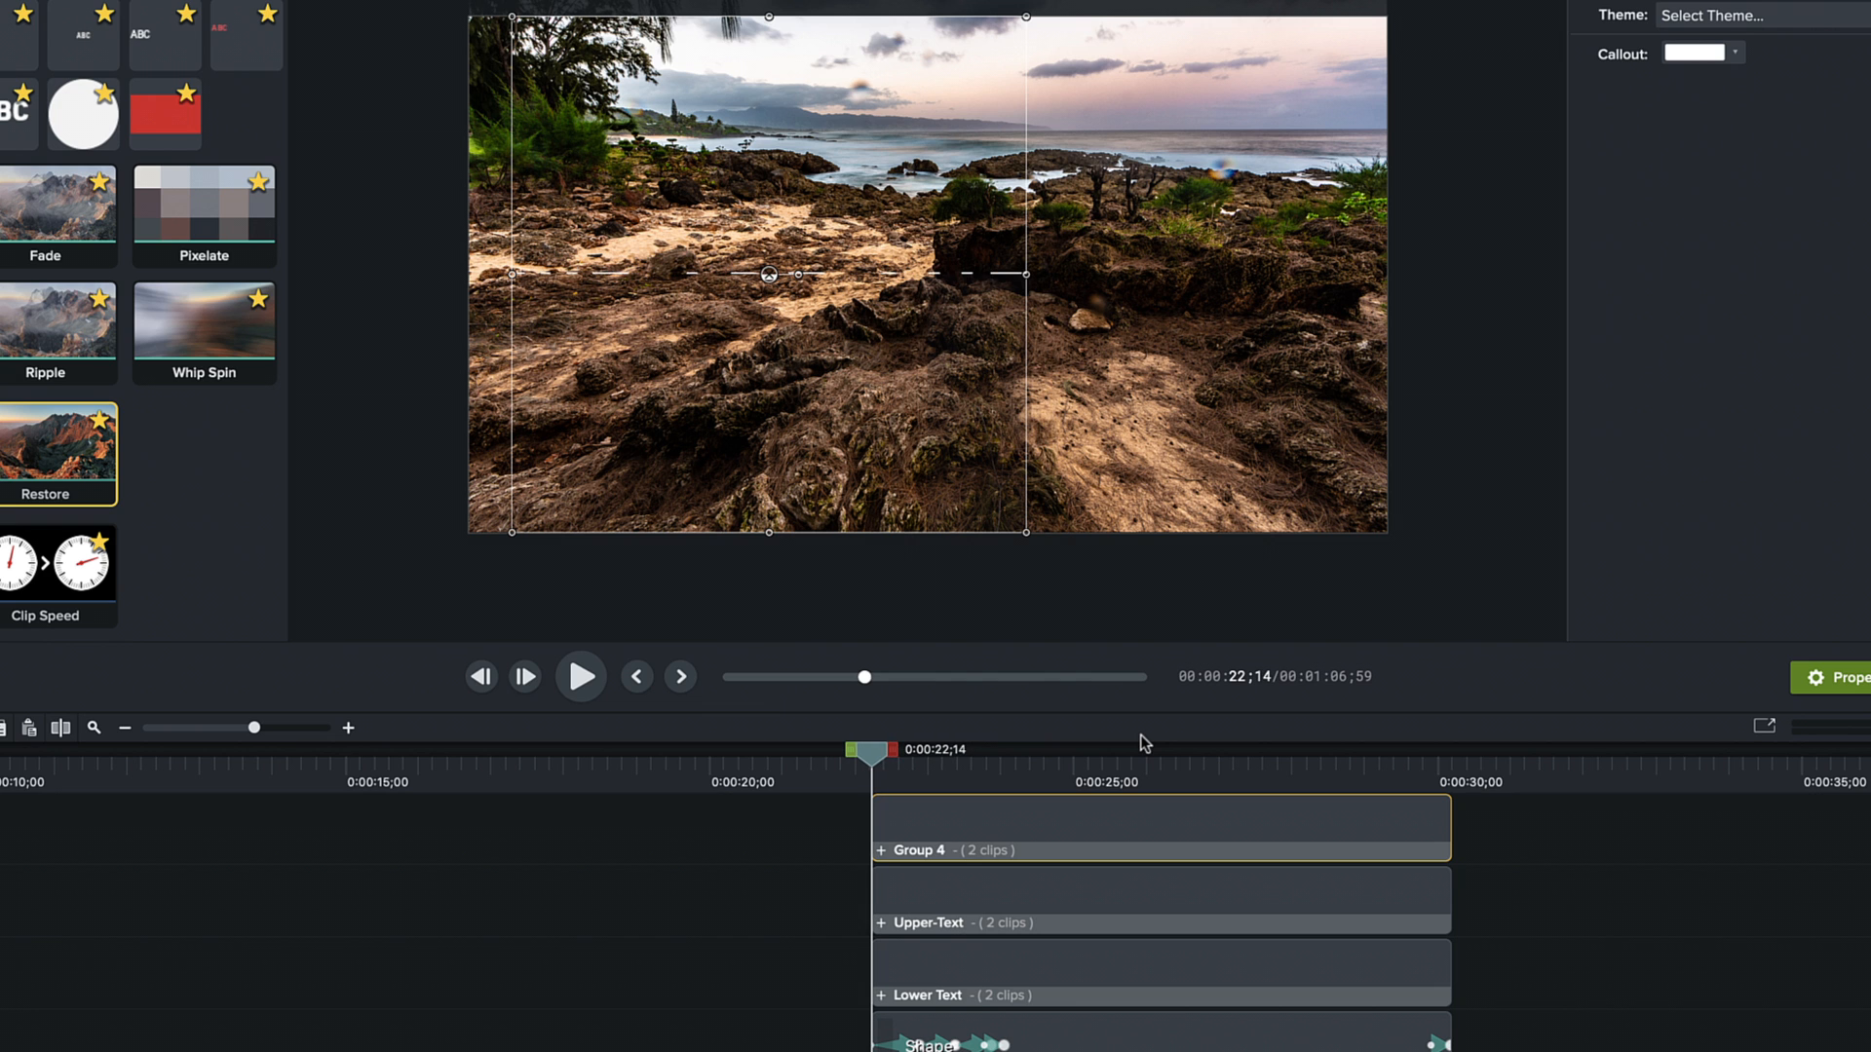
key(Right)
scroll(843, 358, up, 5)
scroll(844, 358, up, 1)
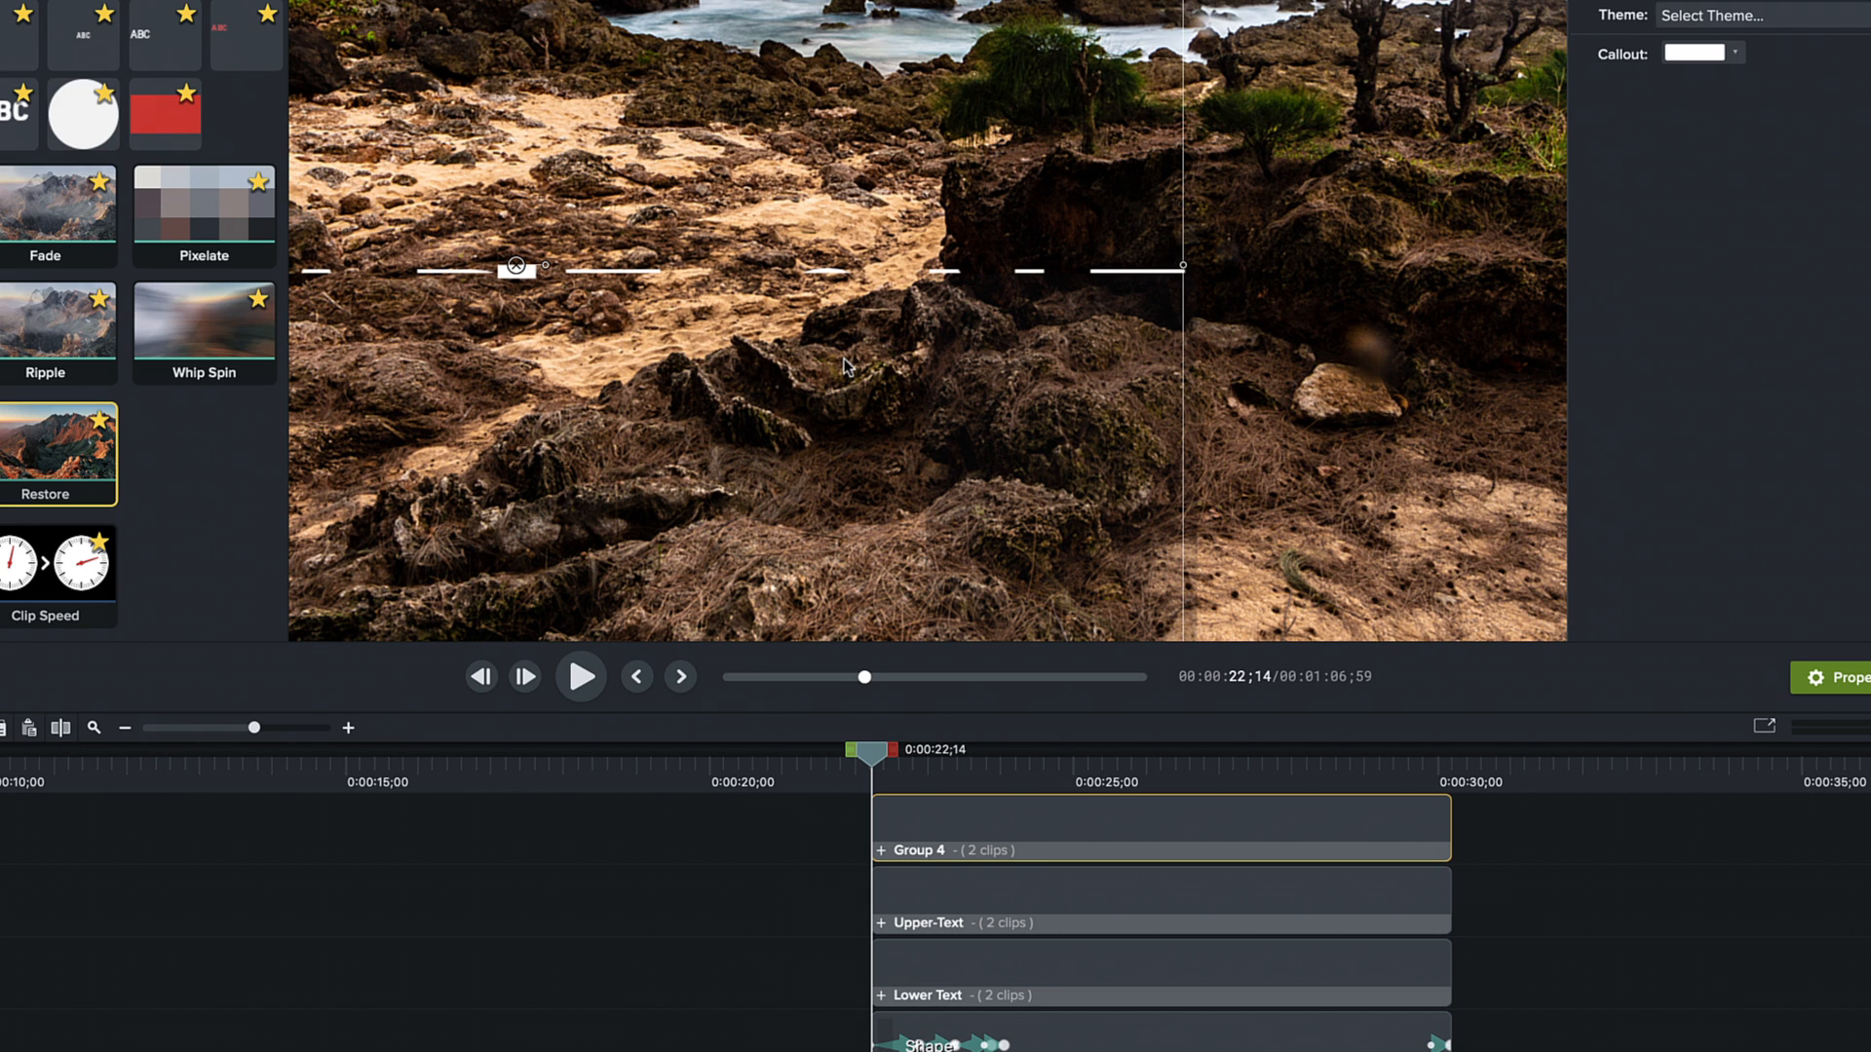
- Move the playhead to 0:00:22;00, clear the selection, and review the whole title animation through to 0:00:31;10
drag(870, 755, 854, 755)
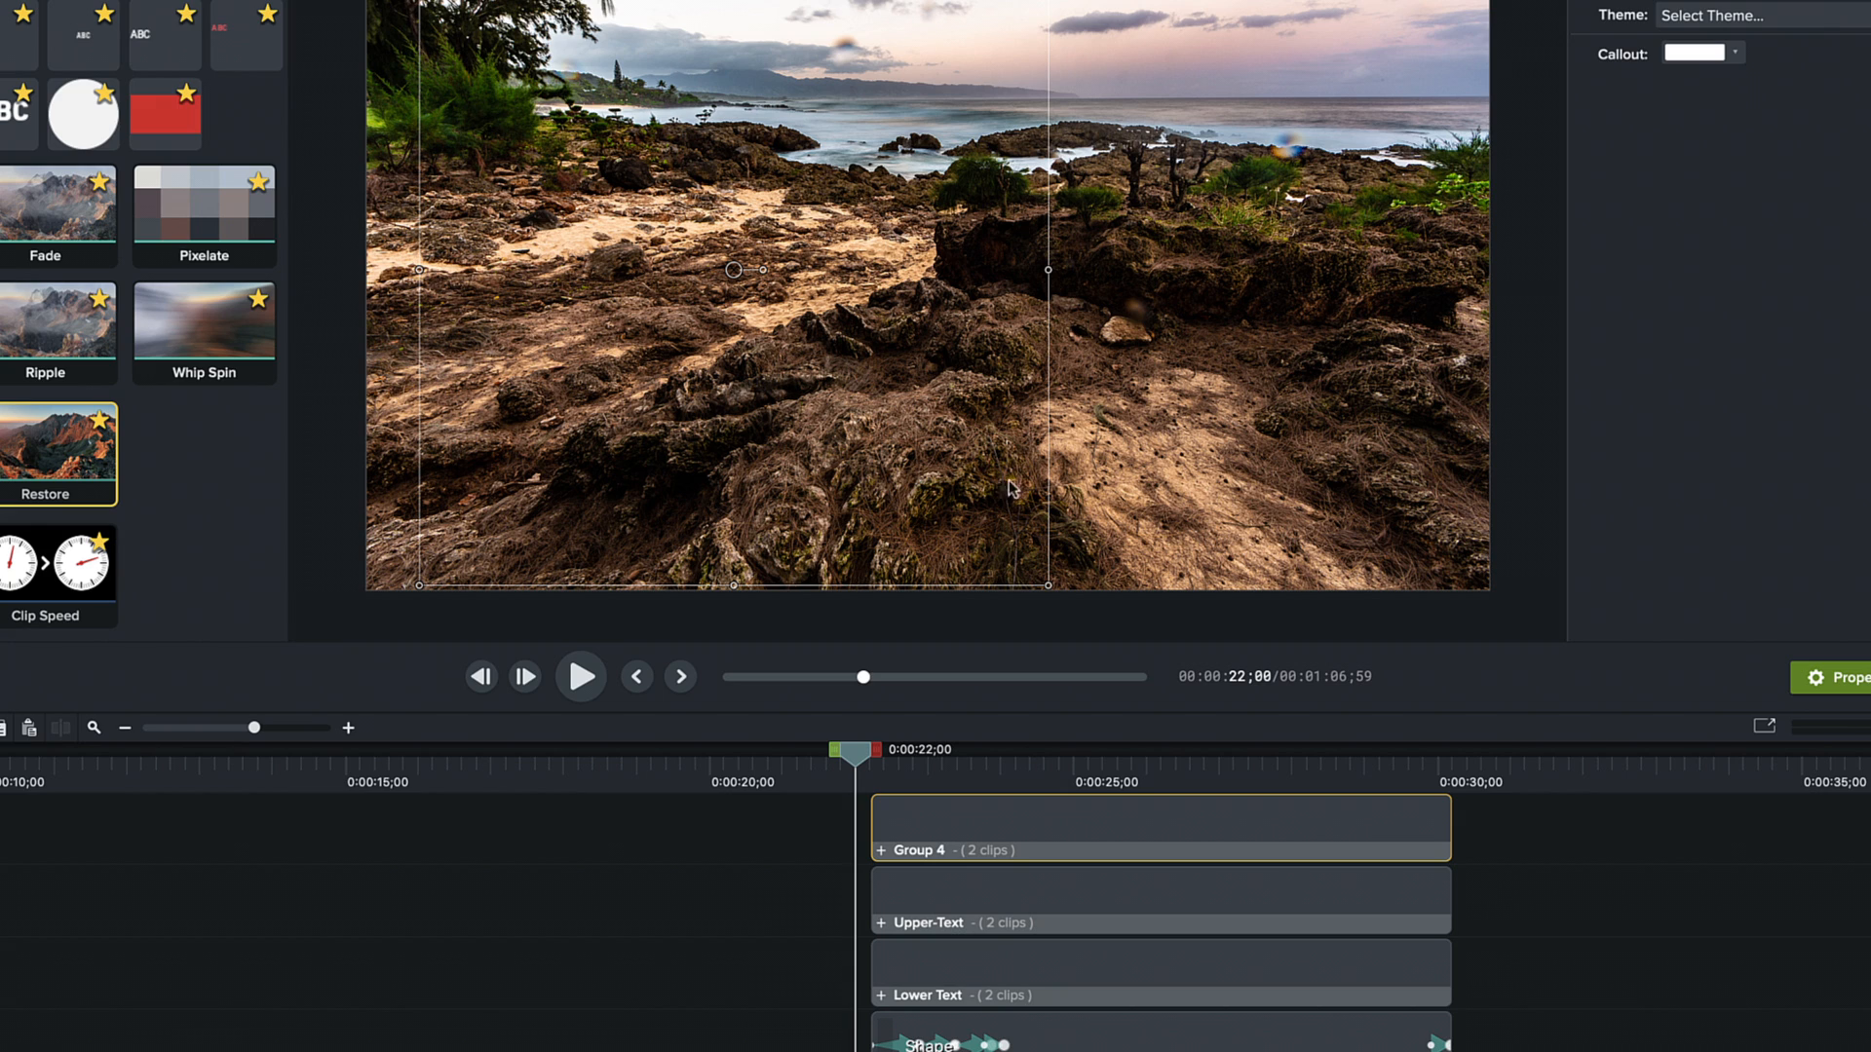
click(807, 830)
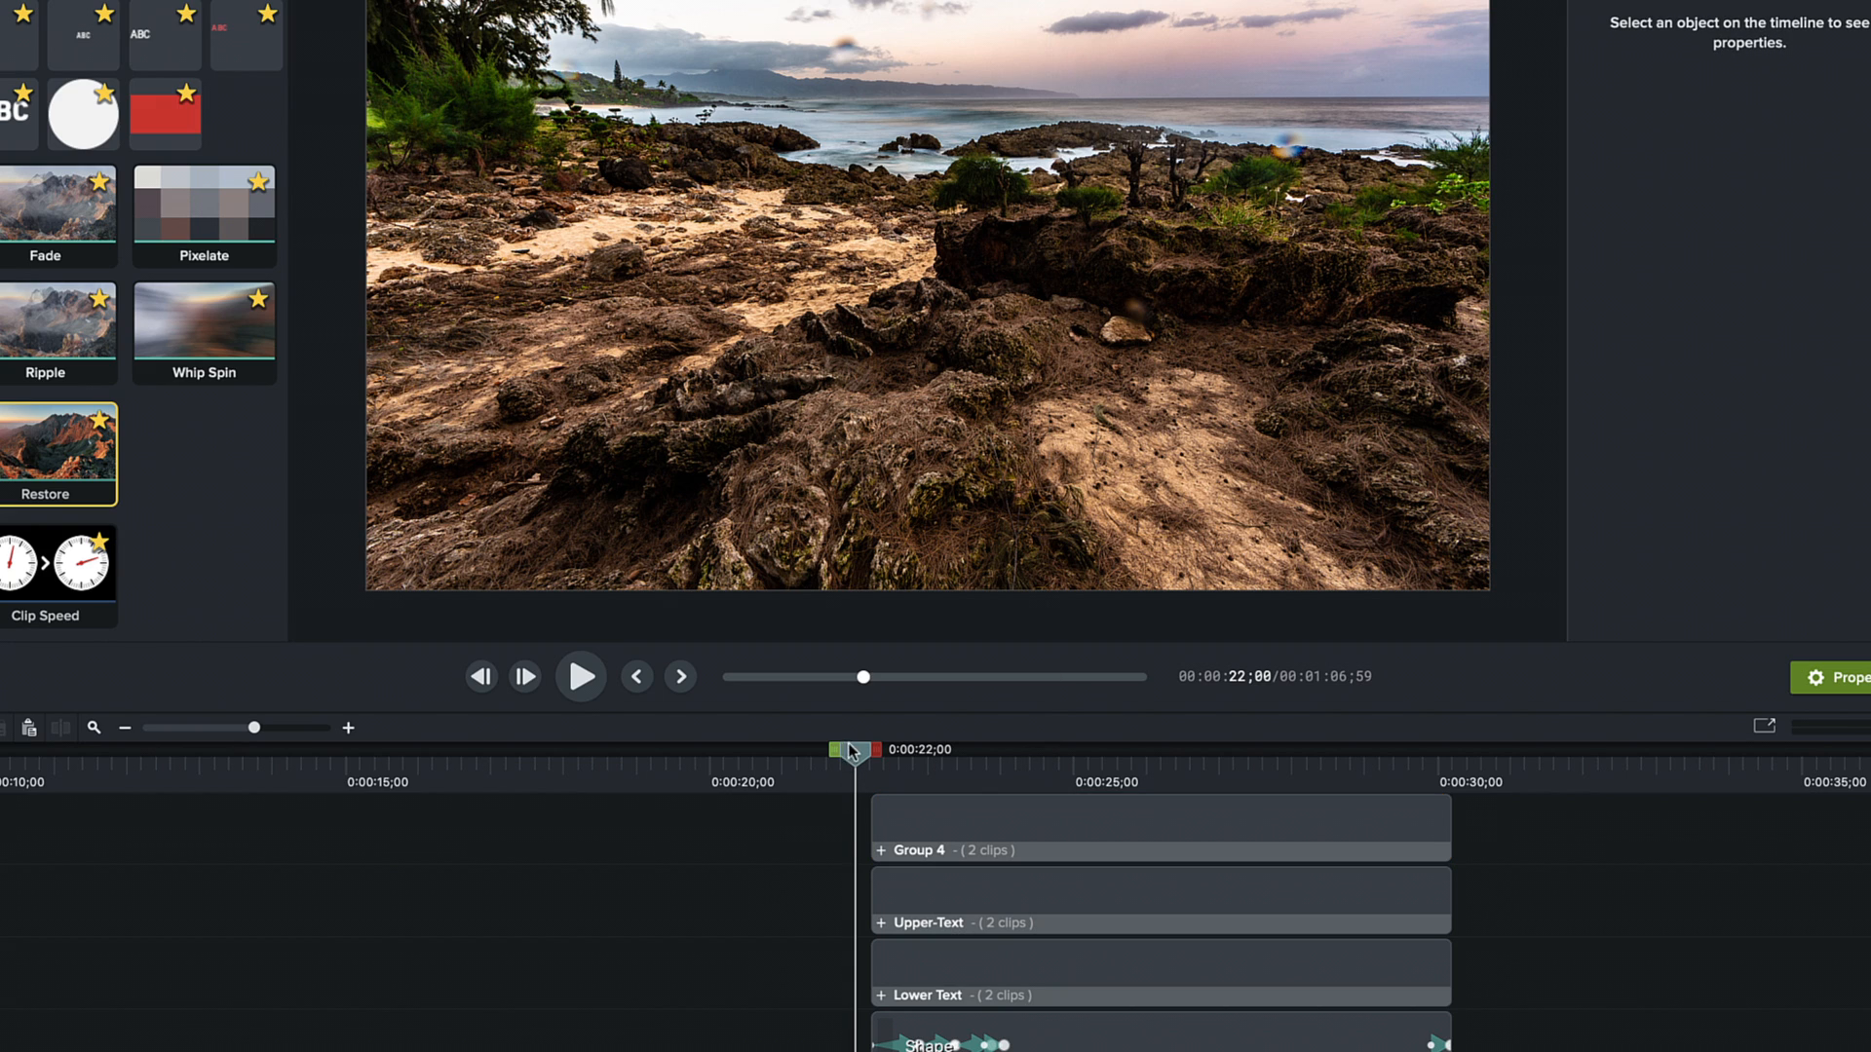
mouse_move(853, 745)
mouse_down()
mouse_move(1022, 746)
mouse_move(852, 748)
mouse_up()
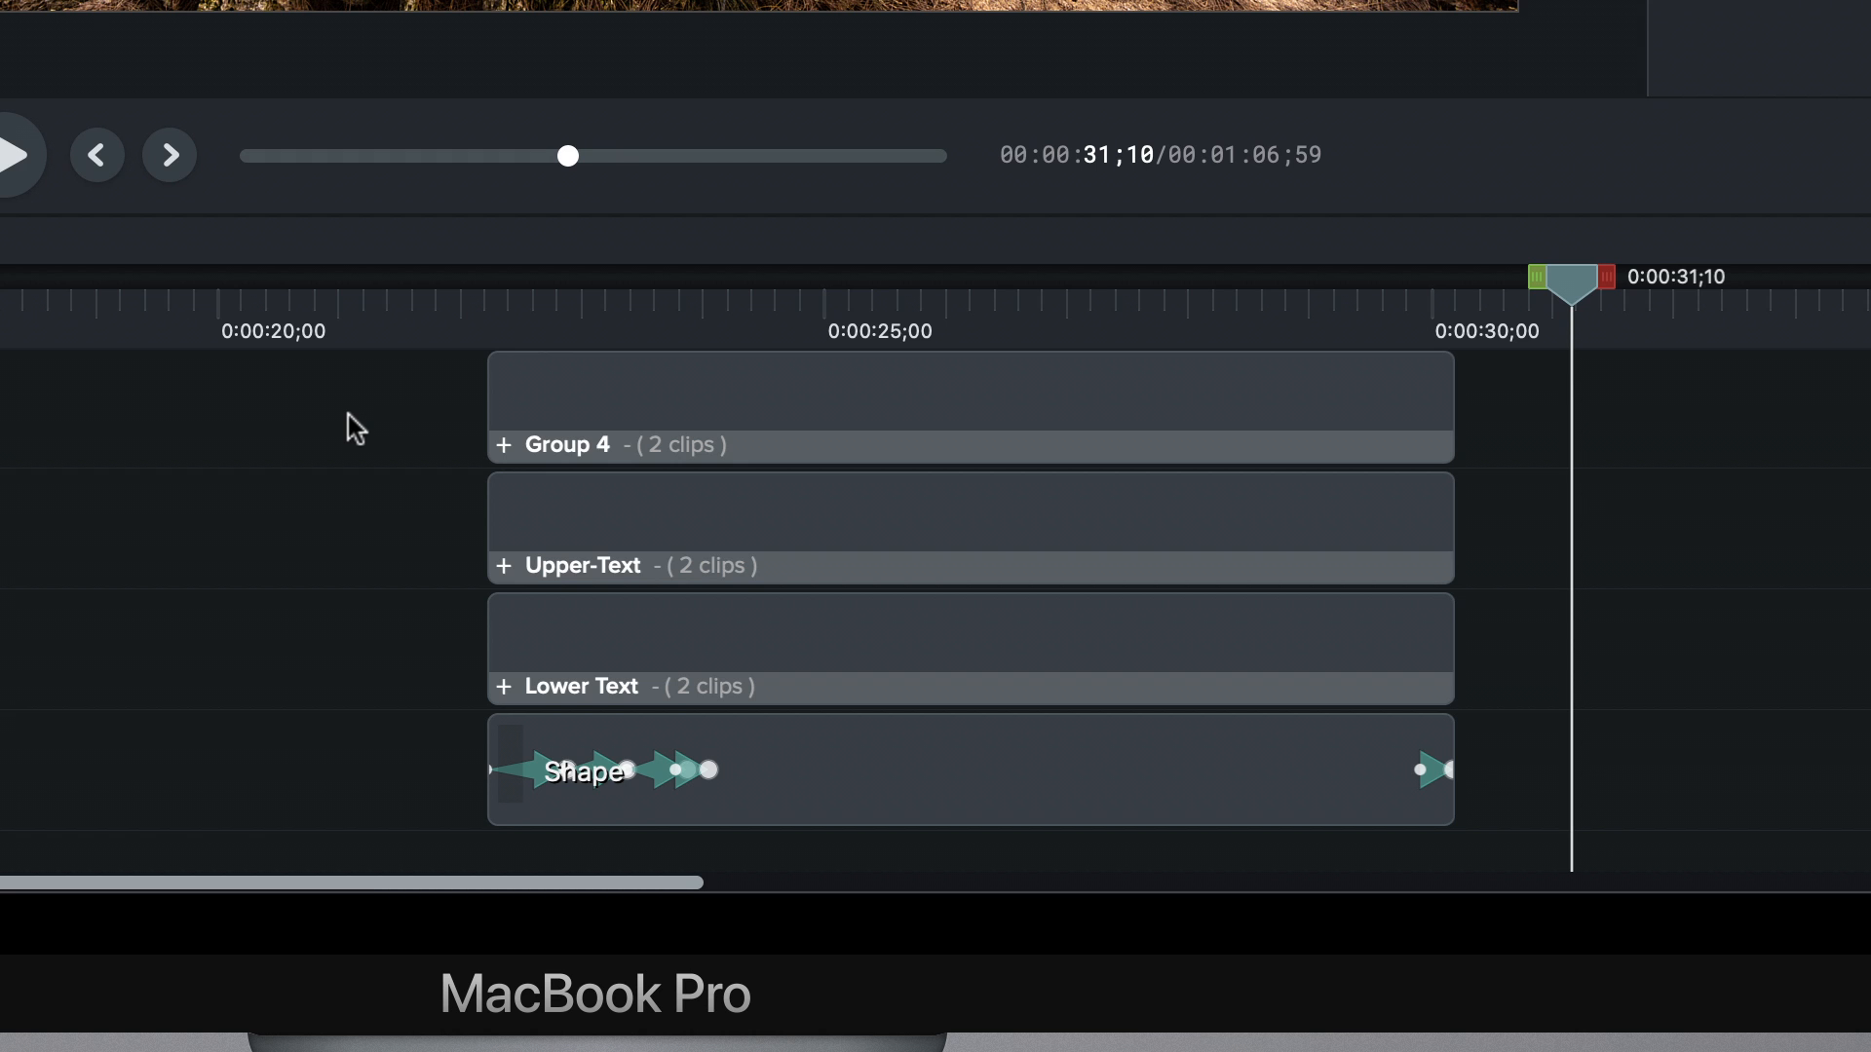
- Reduce the timeline track height and group Group 4, Upper-Text, Lower Text and the Shape clip into one group
key(super+alt+minus)
scroll(407, 493, down, 3)
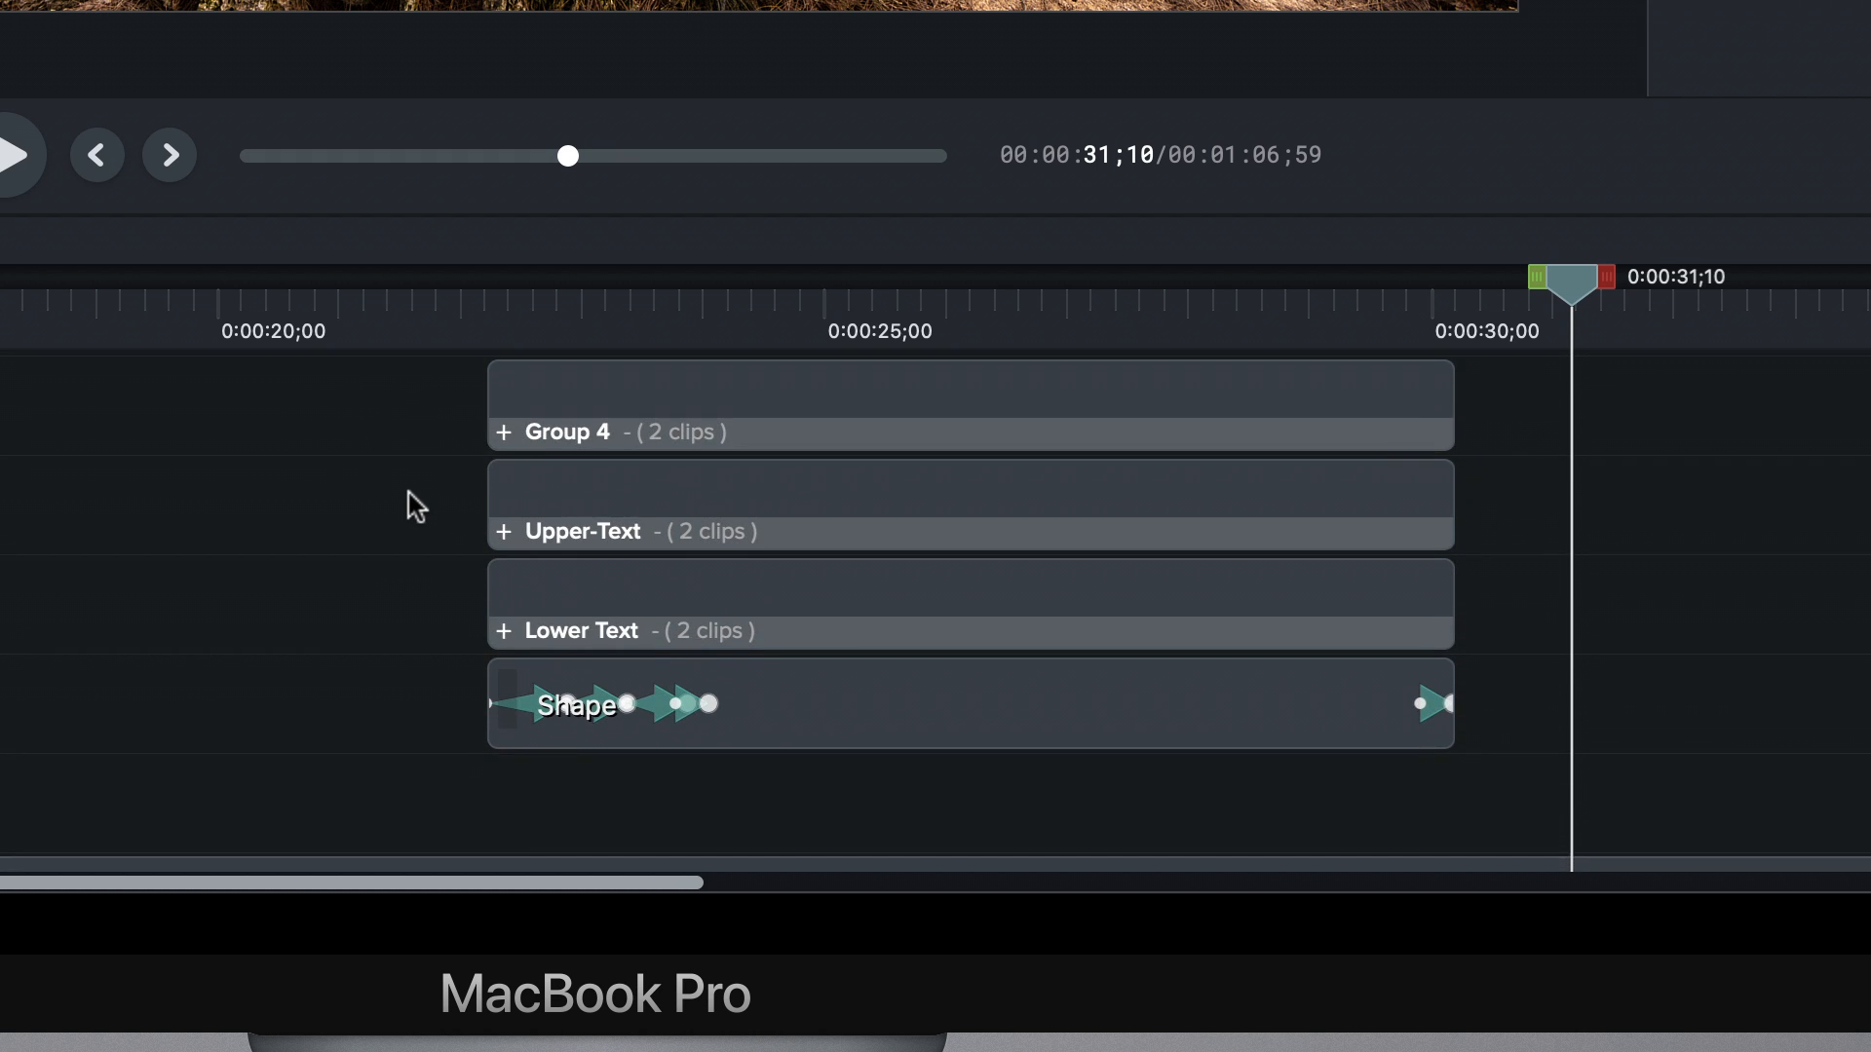
scroll(407, 493, up, 1)
drag(417, 434, 1463, 734)
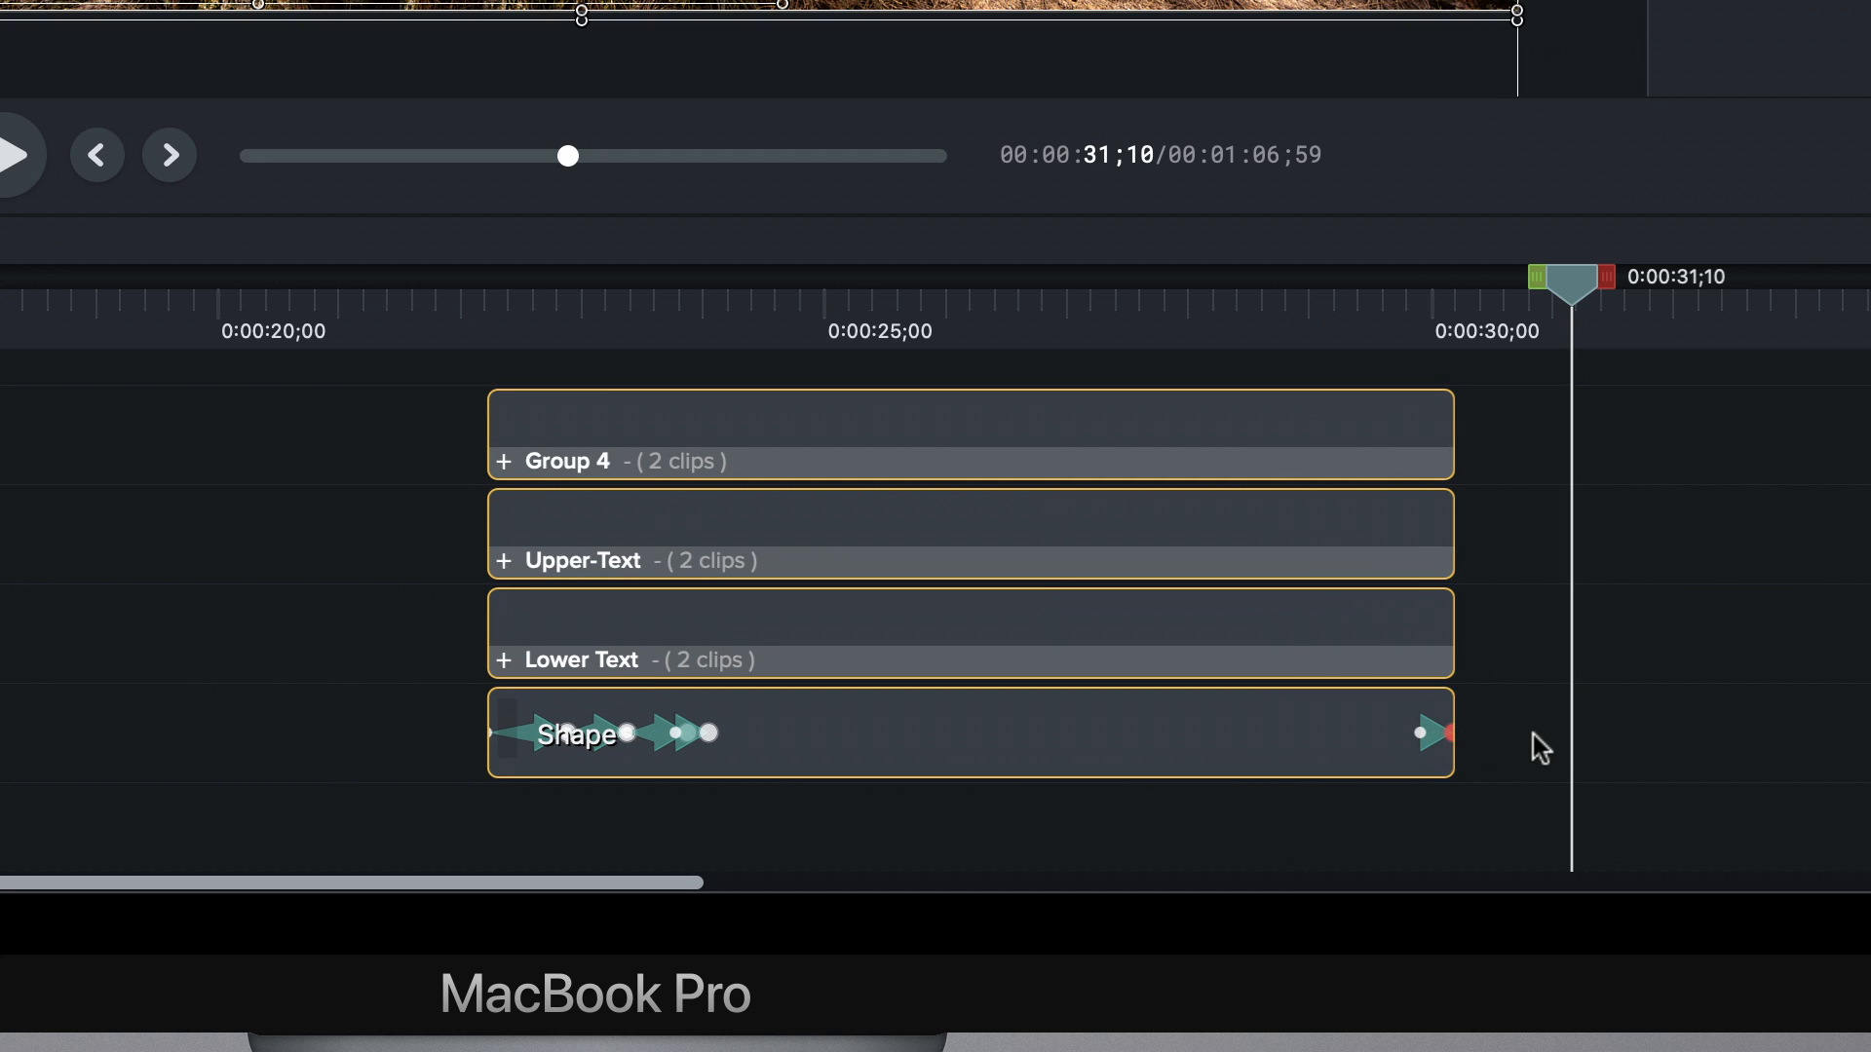
key(super+g)
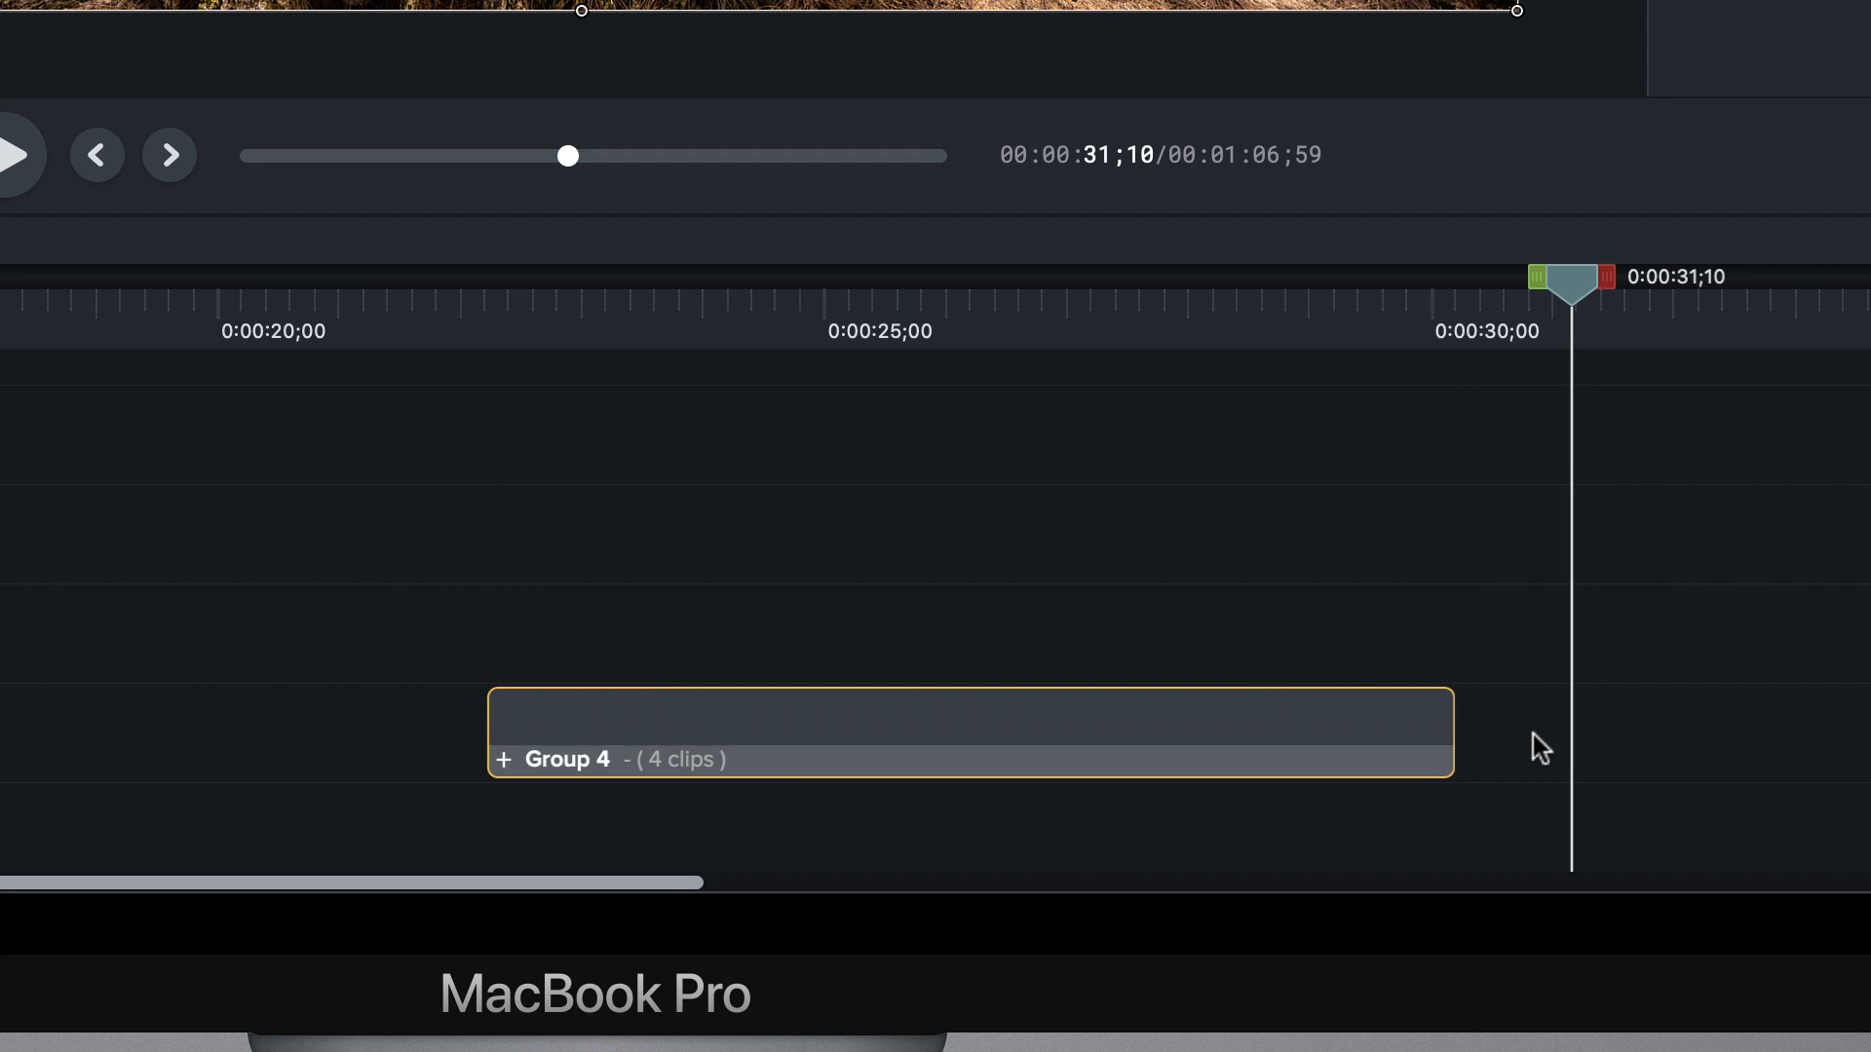
- Rename the new combined group as Cool-Modern-Title-001
right_click(618, 757)
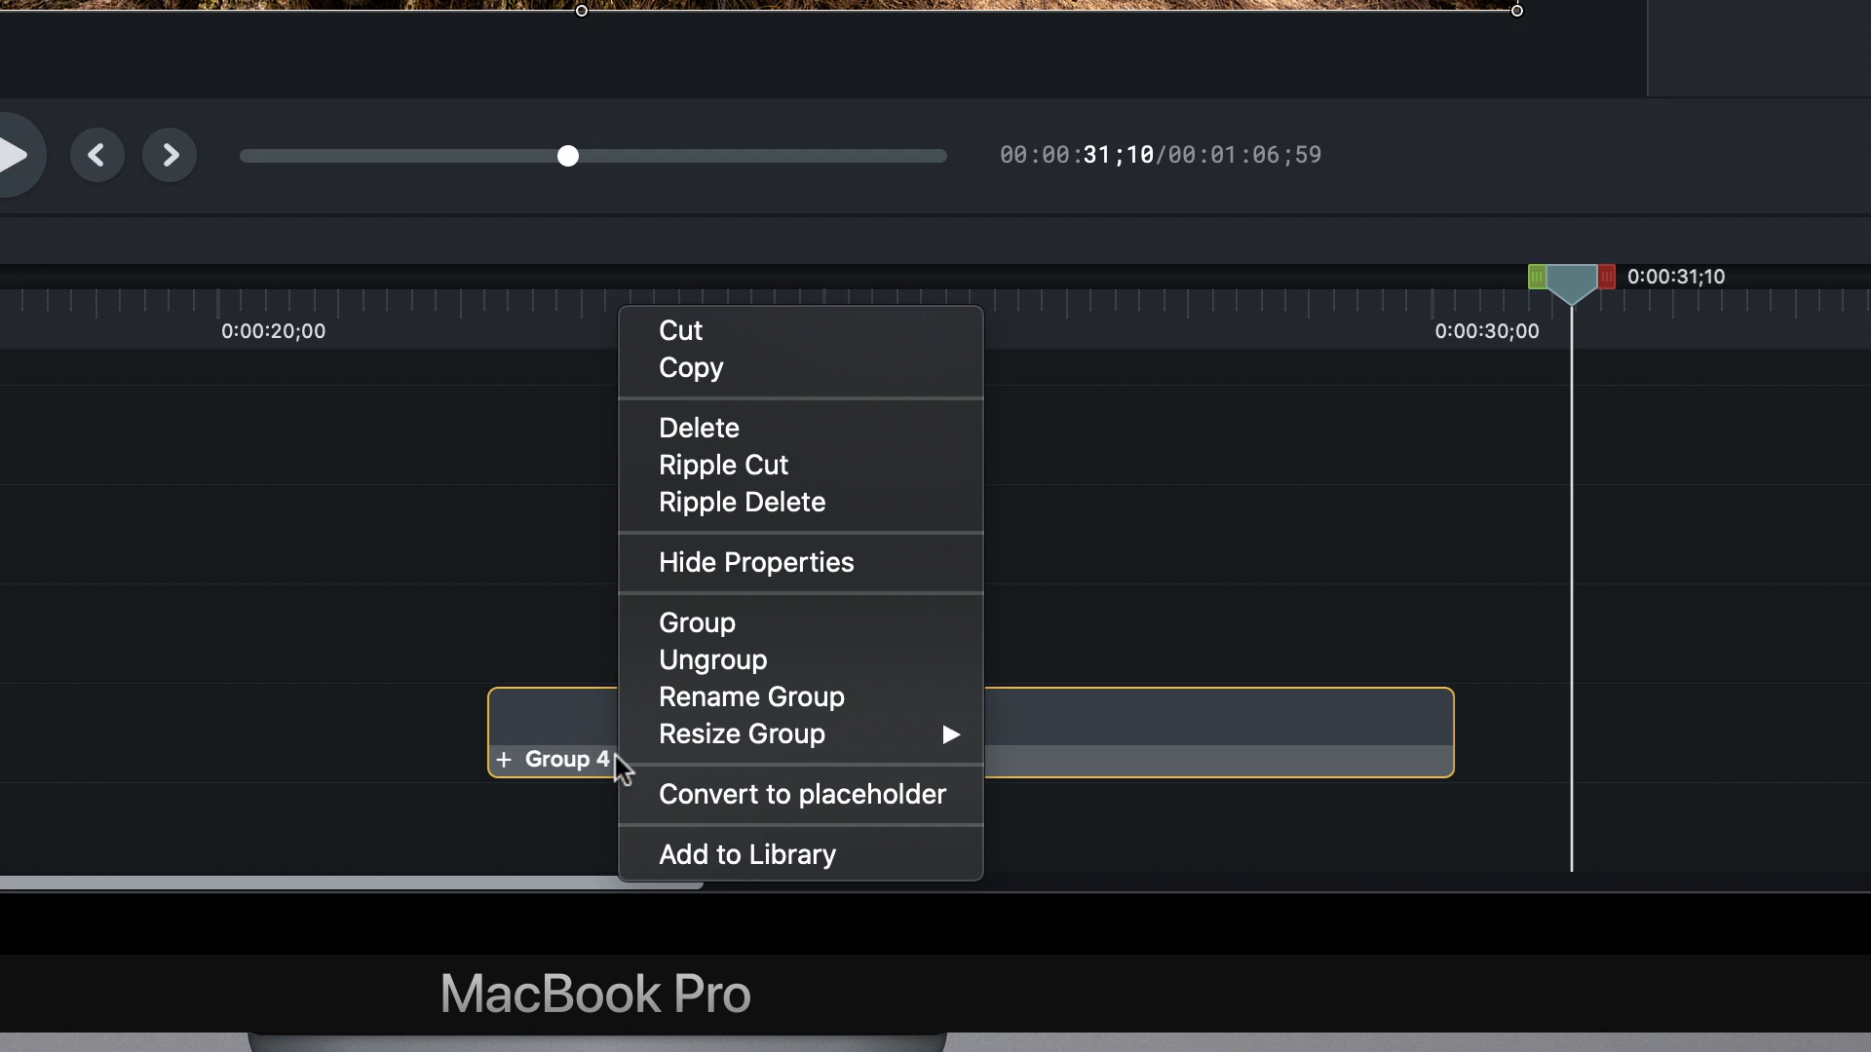
click(739, 696)
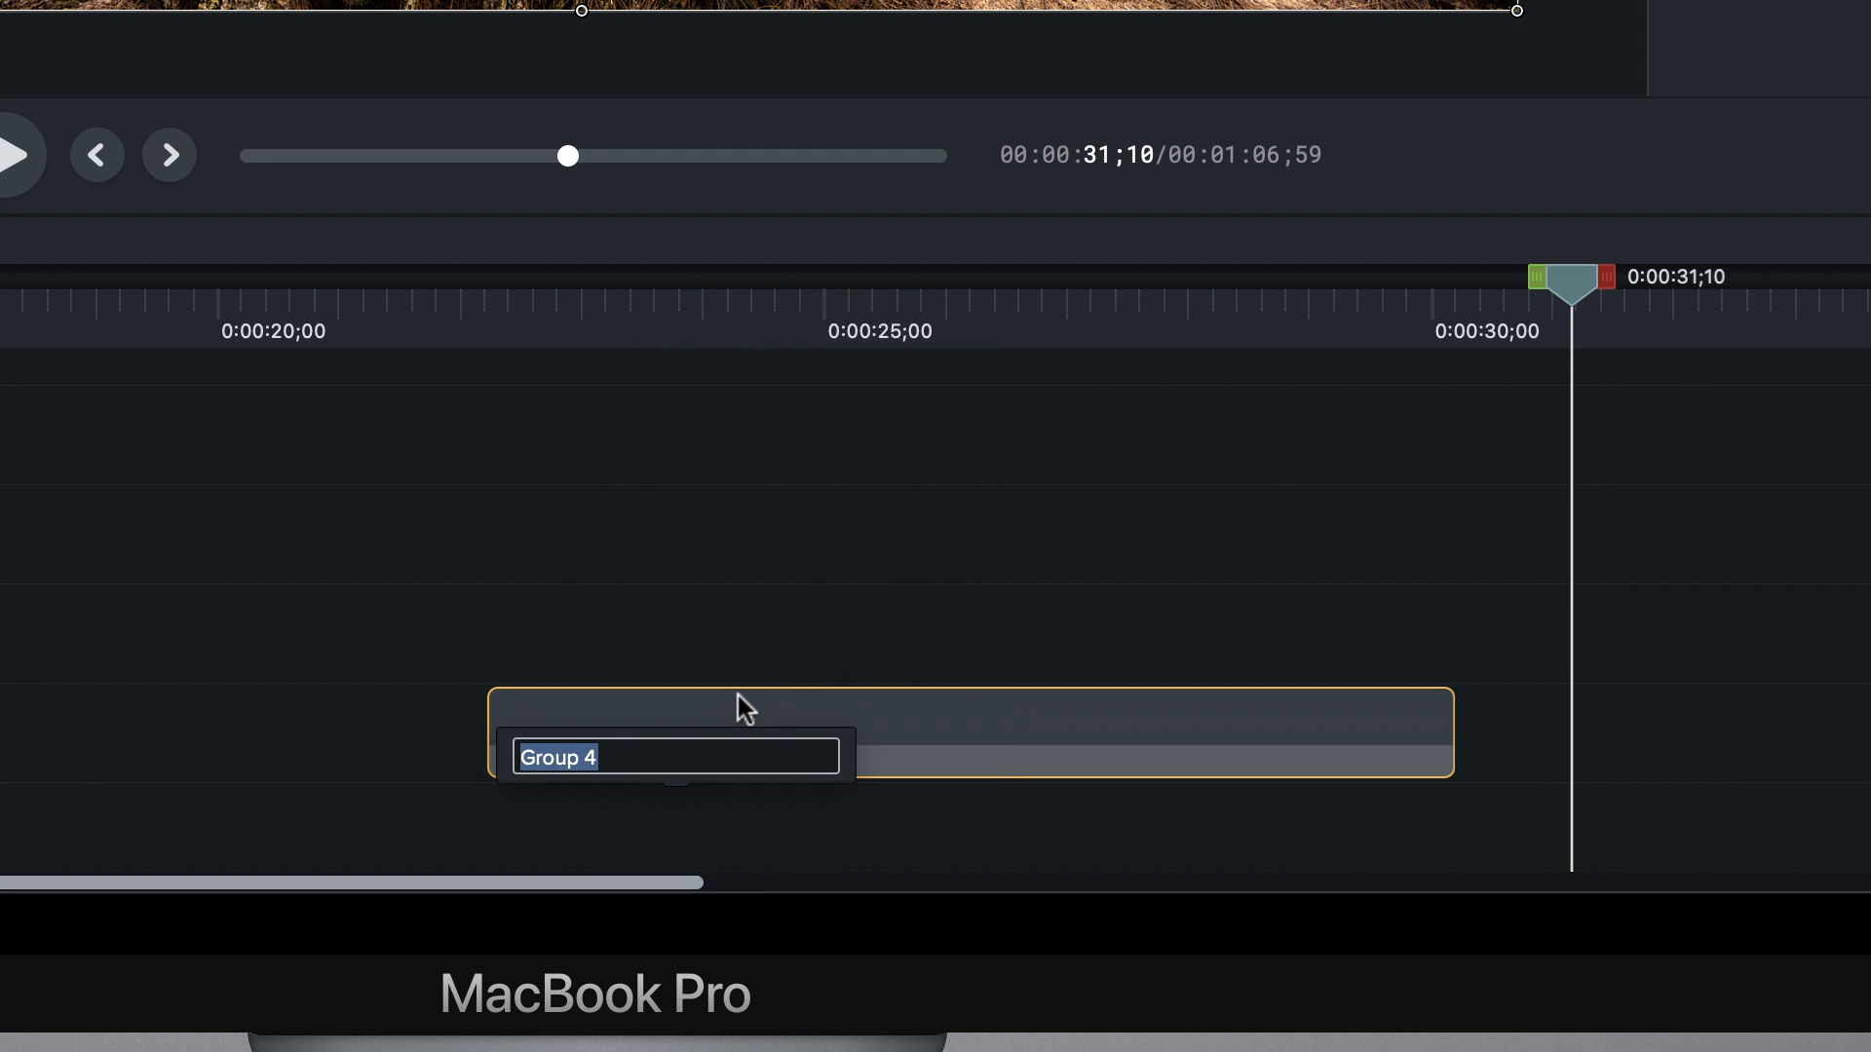
text(Cool)
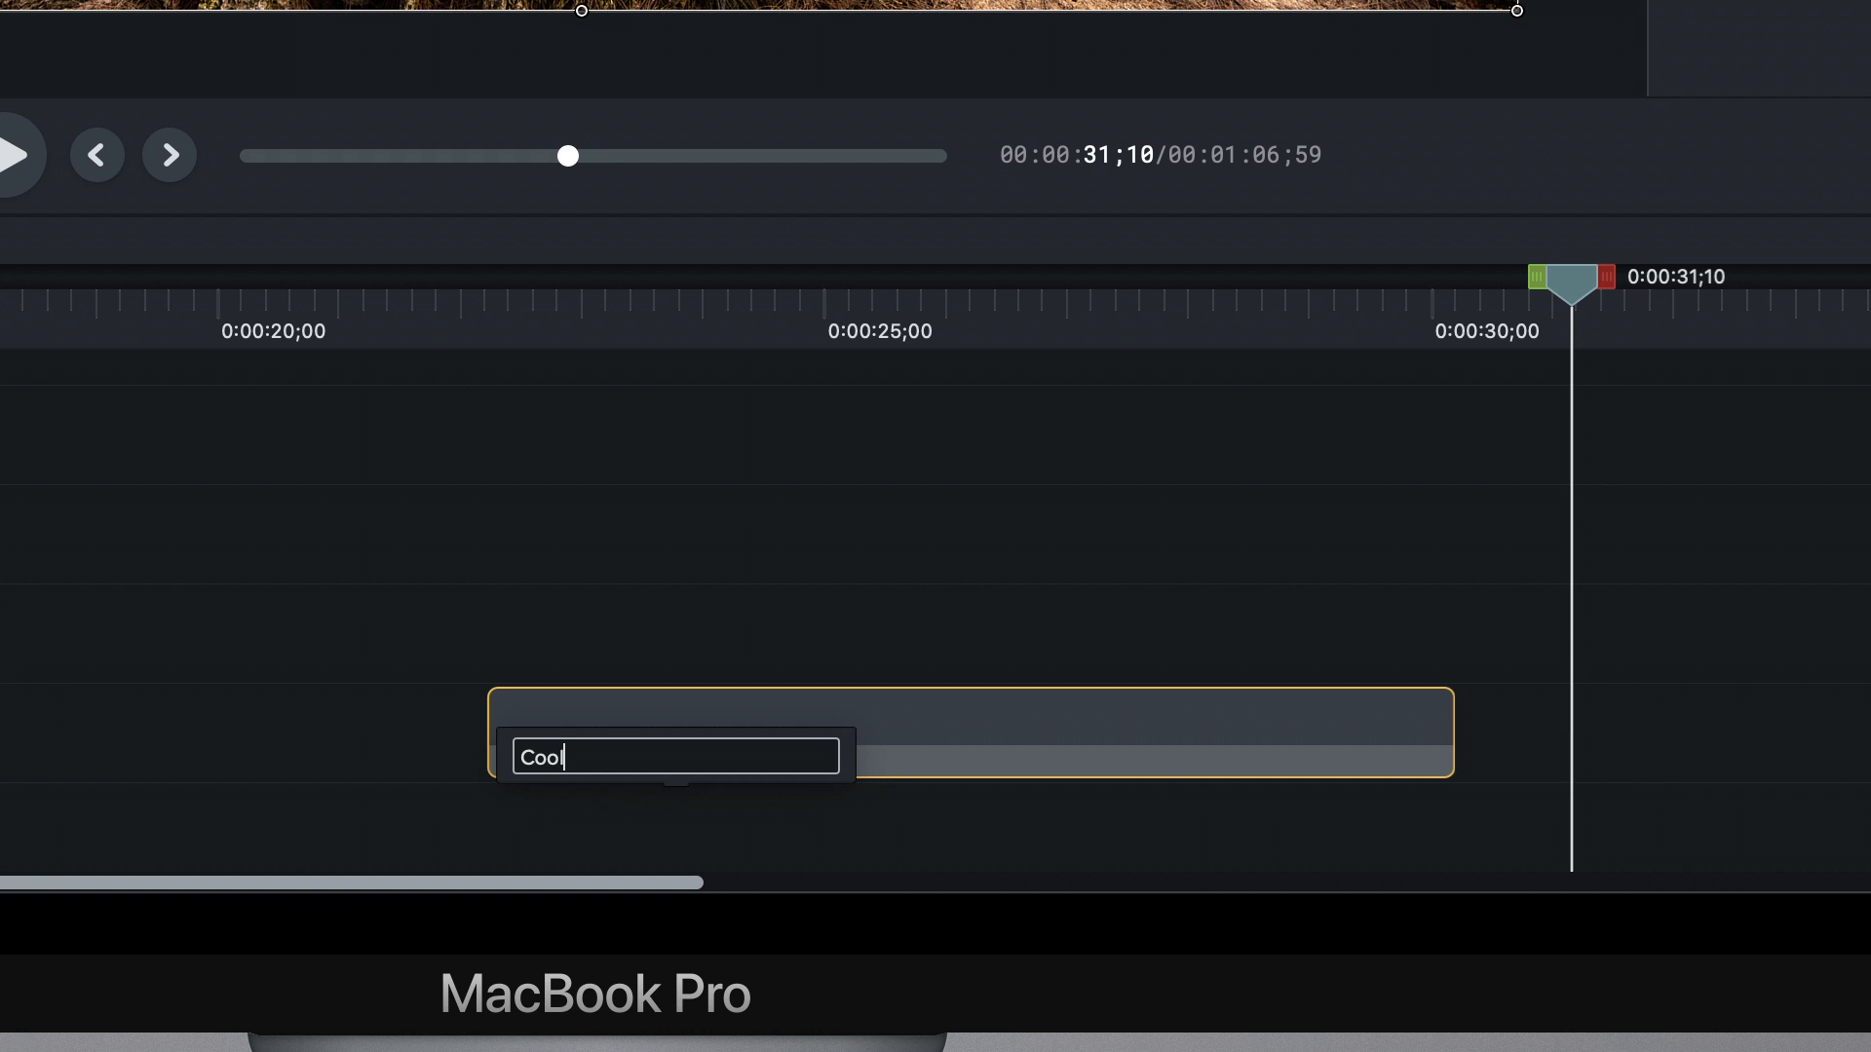
text(-Modern-Title-001)
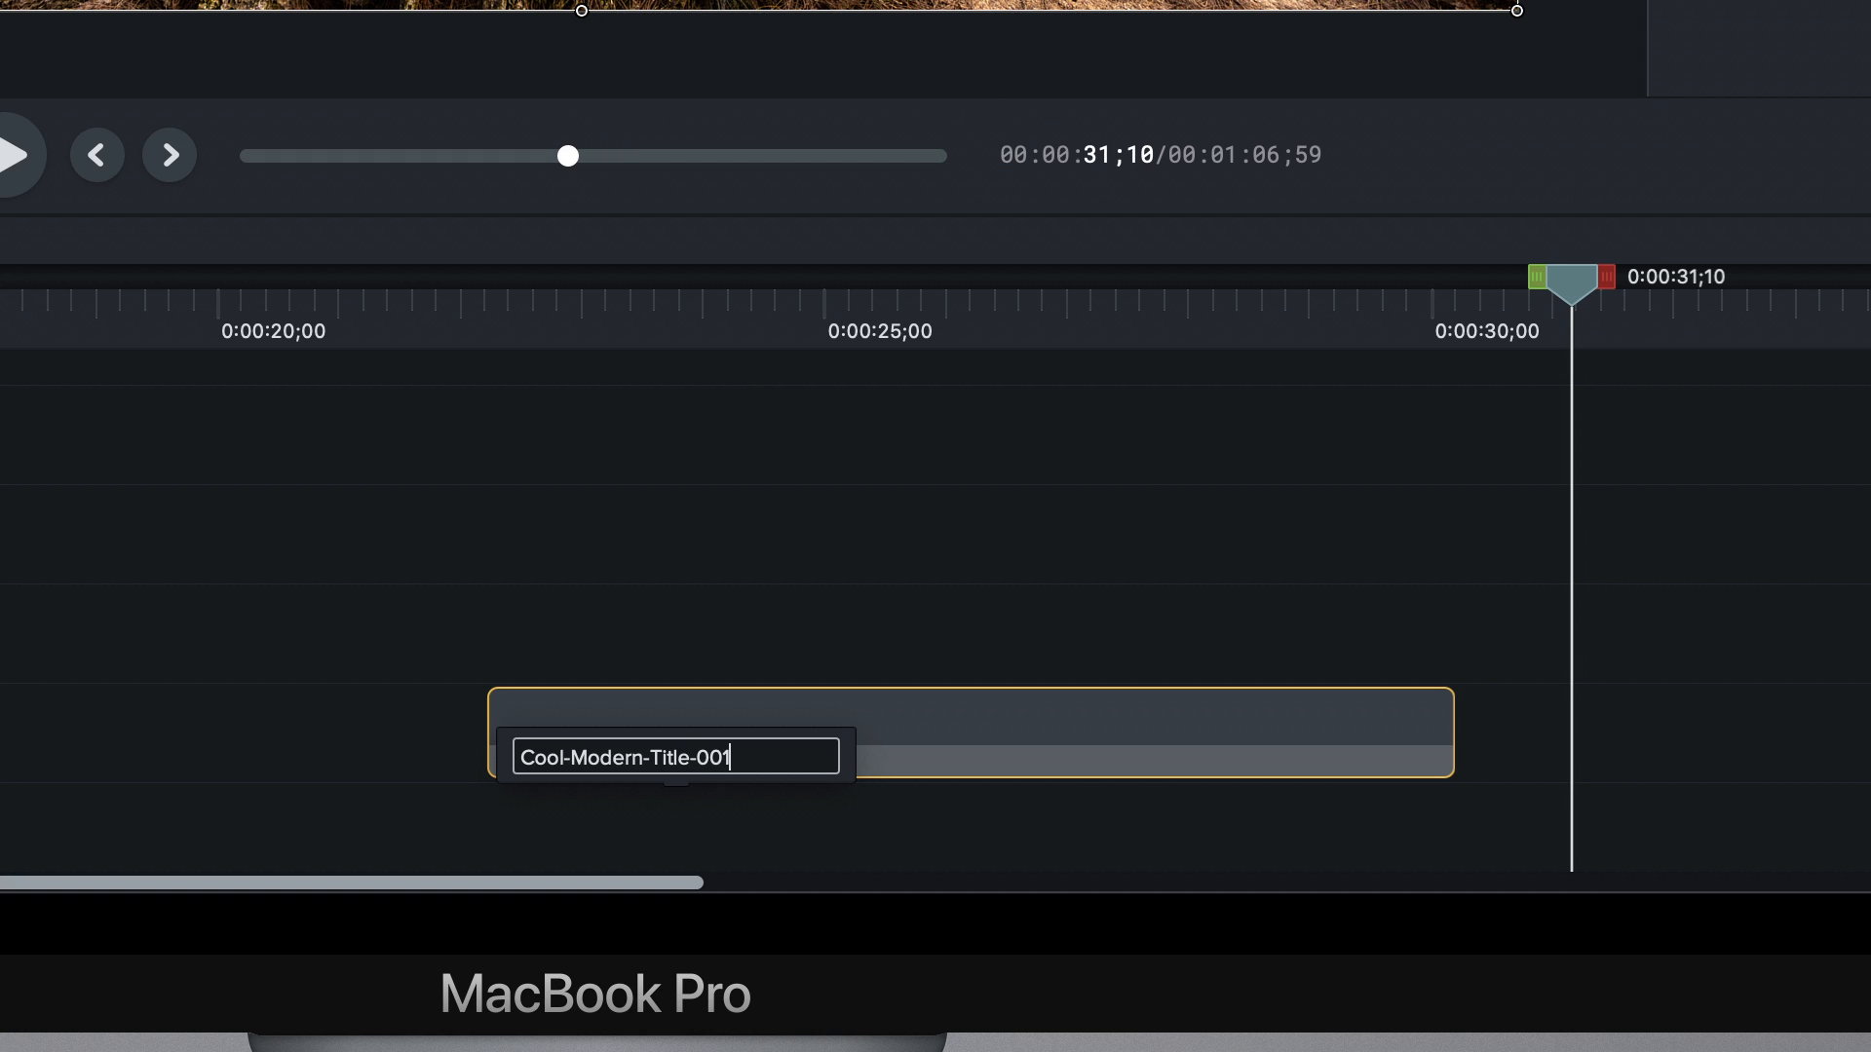
key(Return)
- Move the playhead to 0:00:24;23 and add the title group to the Modern Callouts library using the canvas size
click(748, 313)
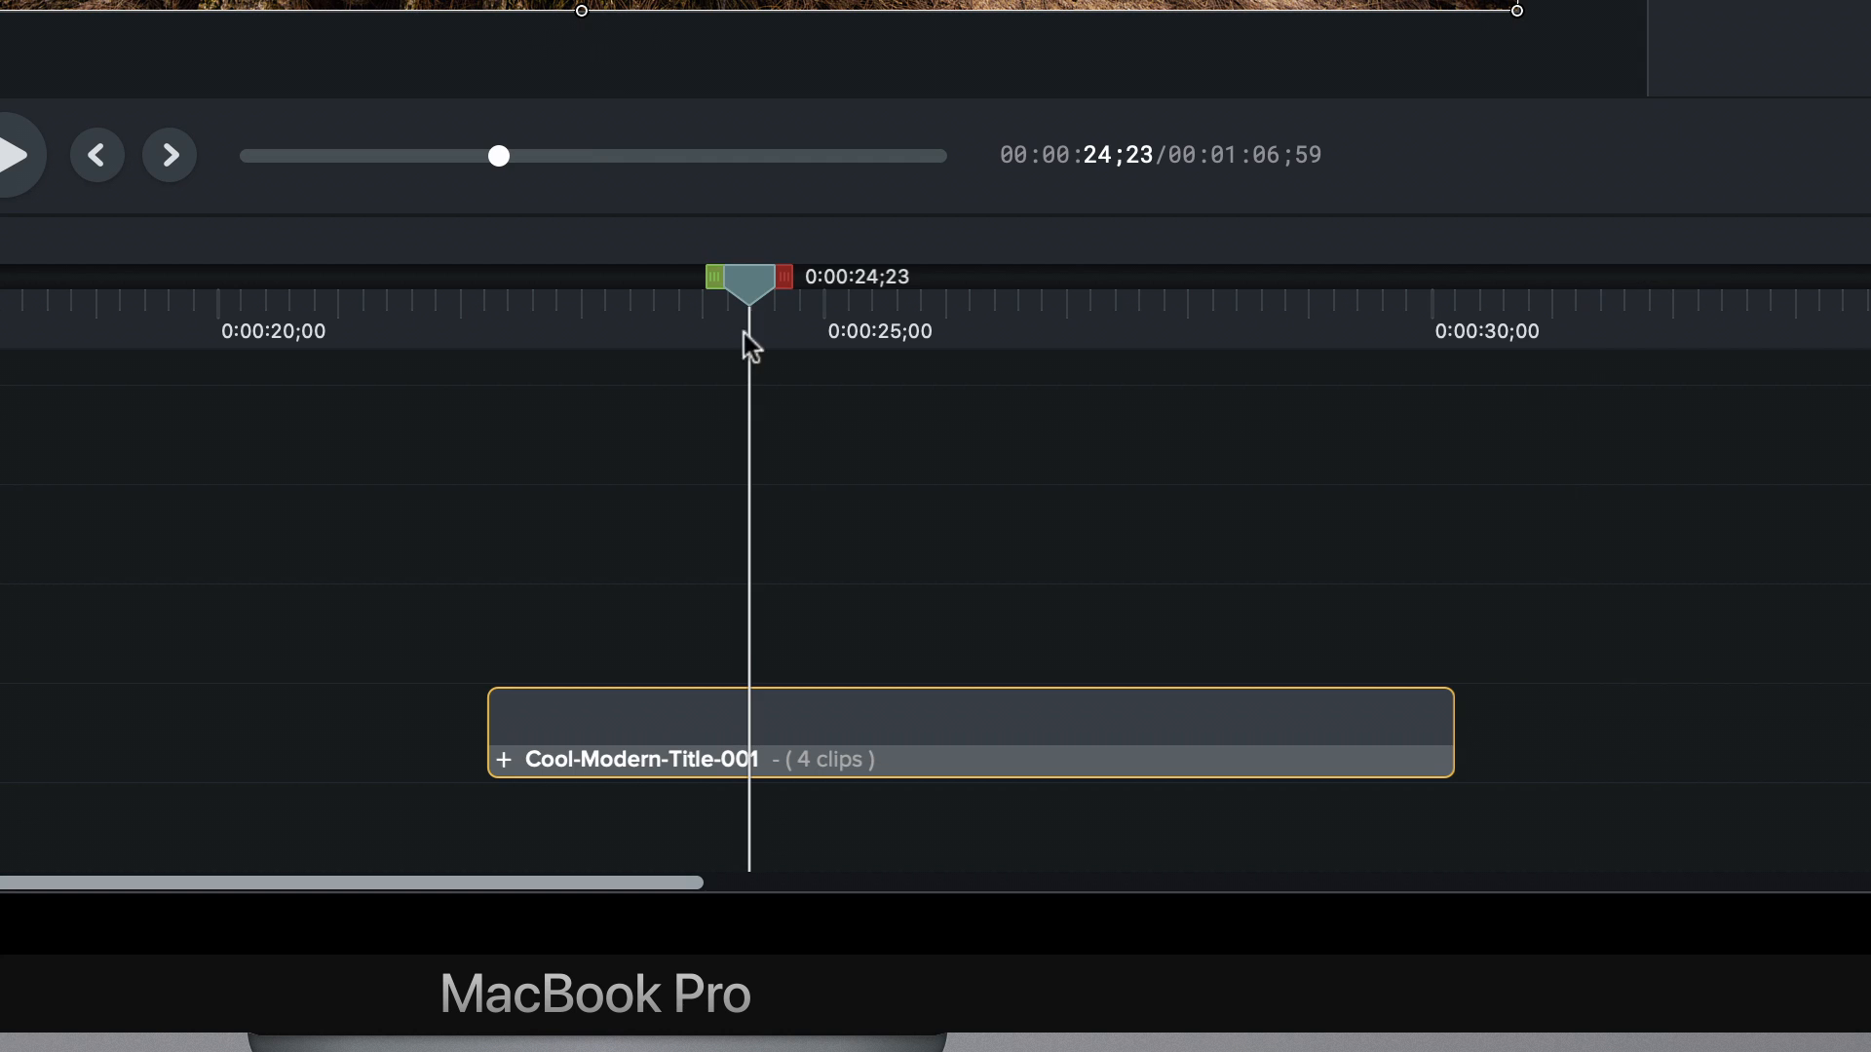
right_click(777, 759)
click(859, 796)
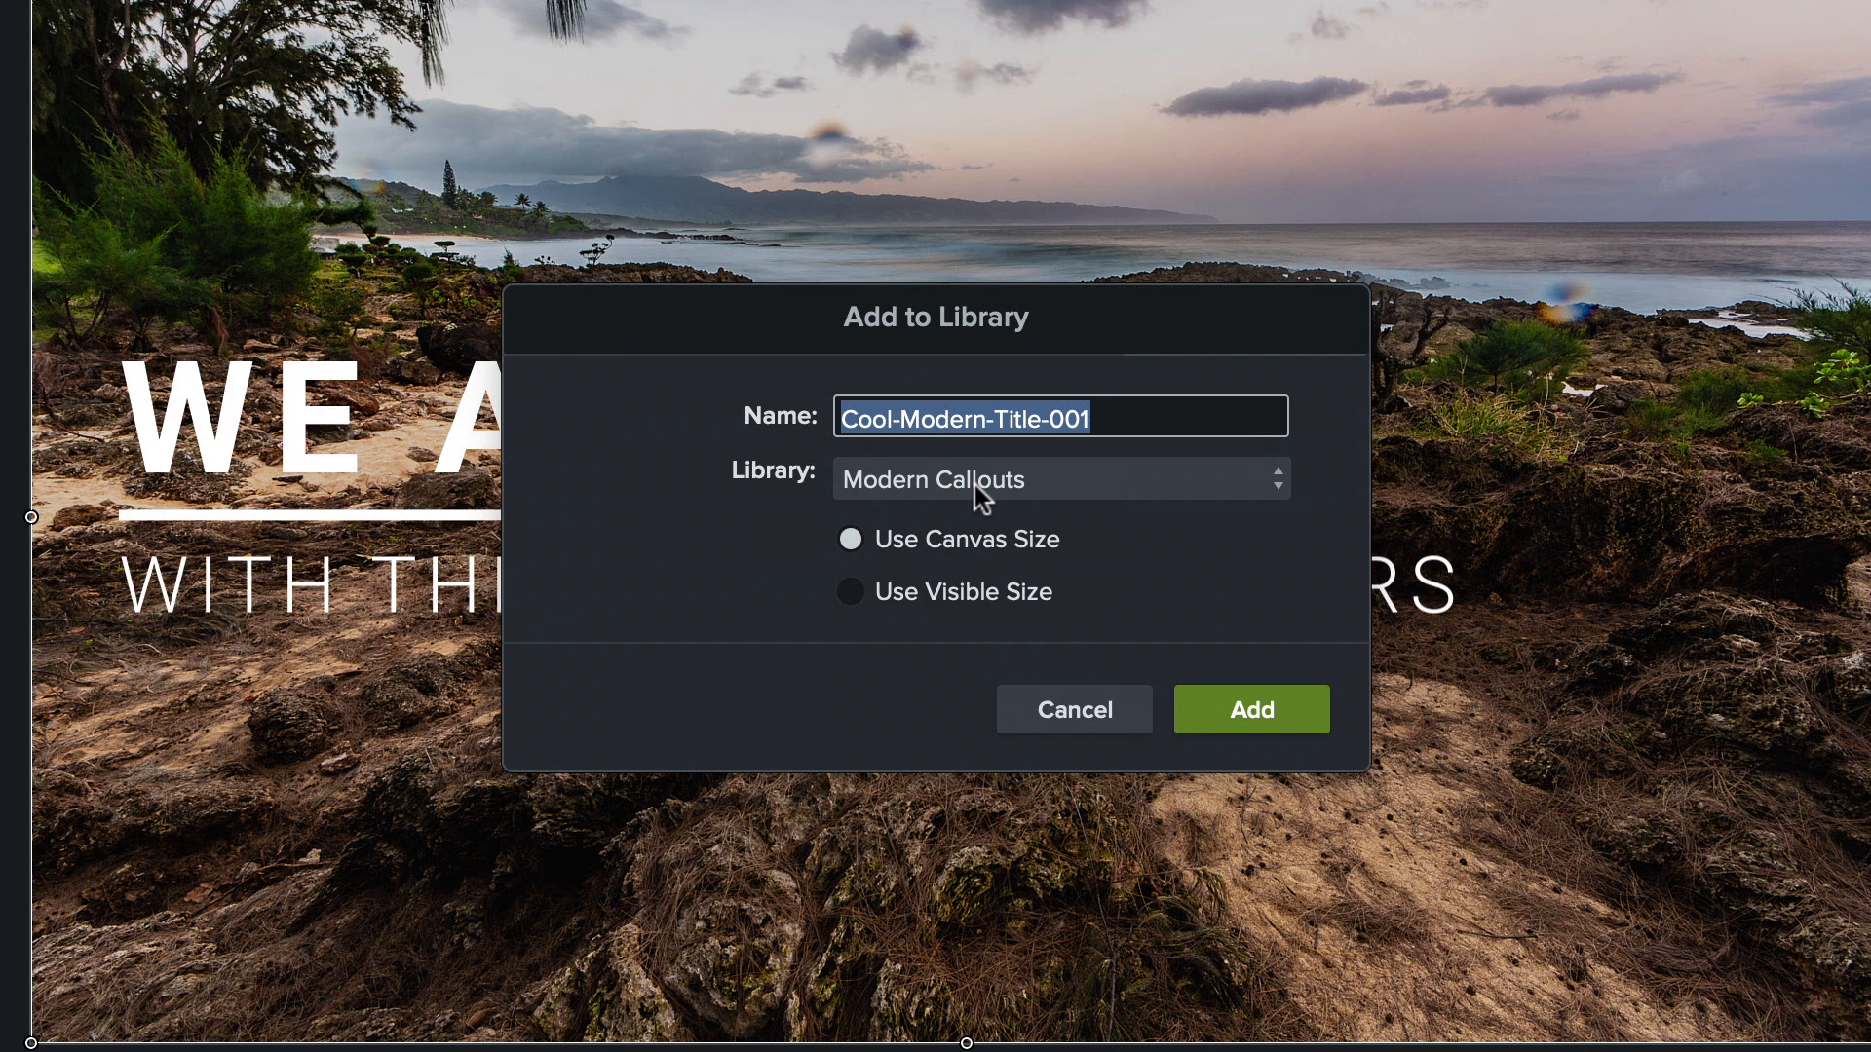
click(1245, 713)
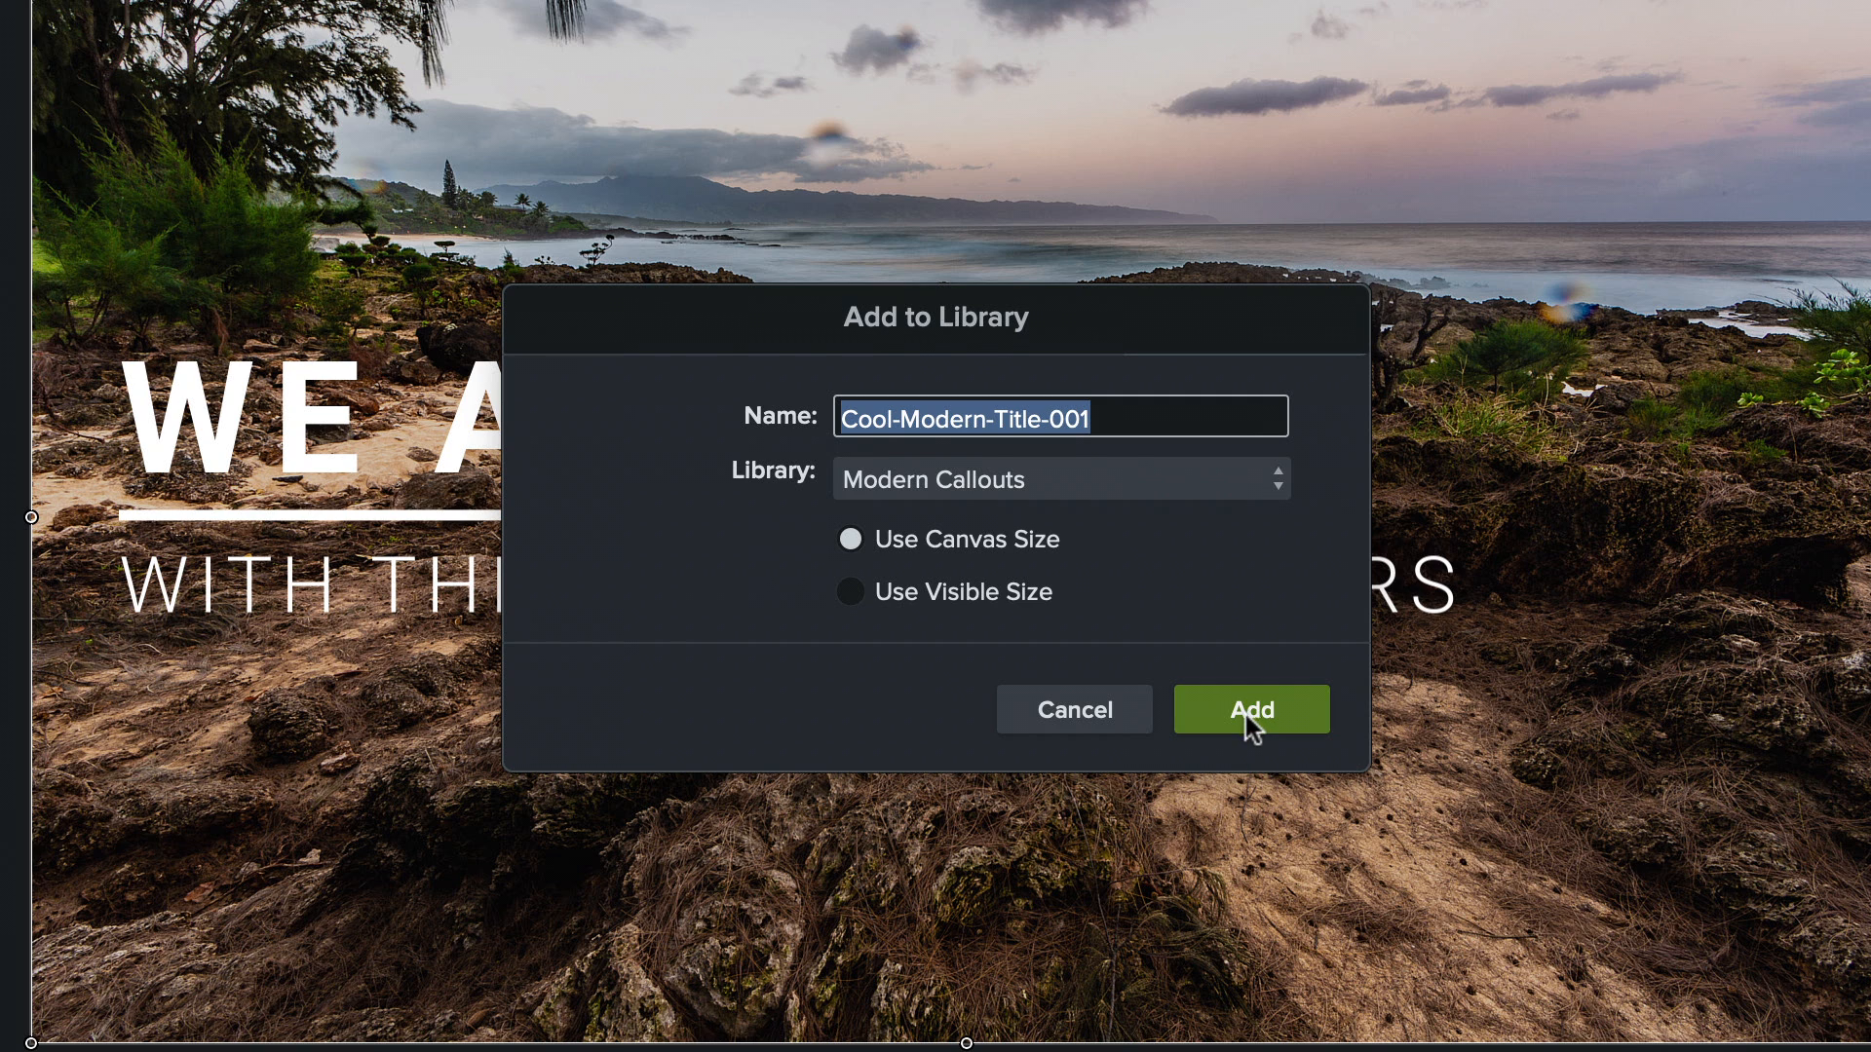
click(1121, 763)
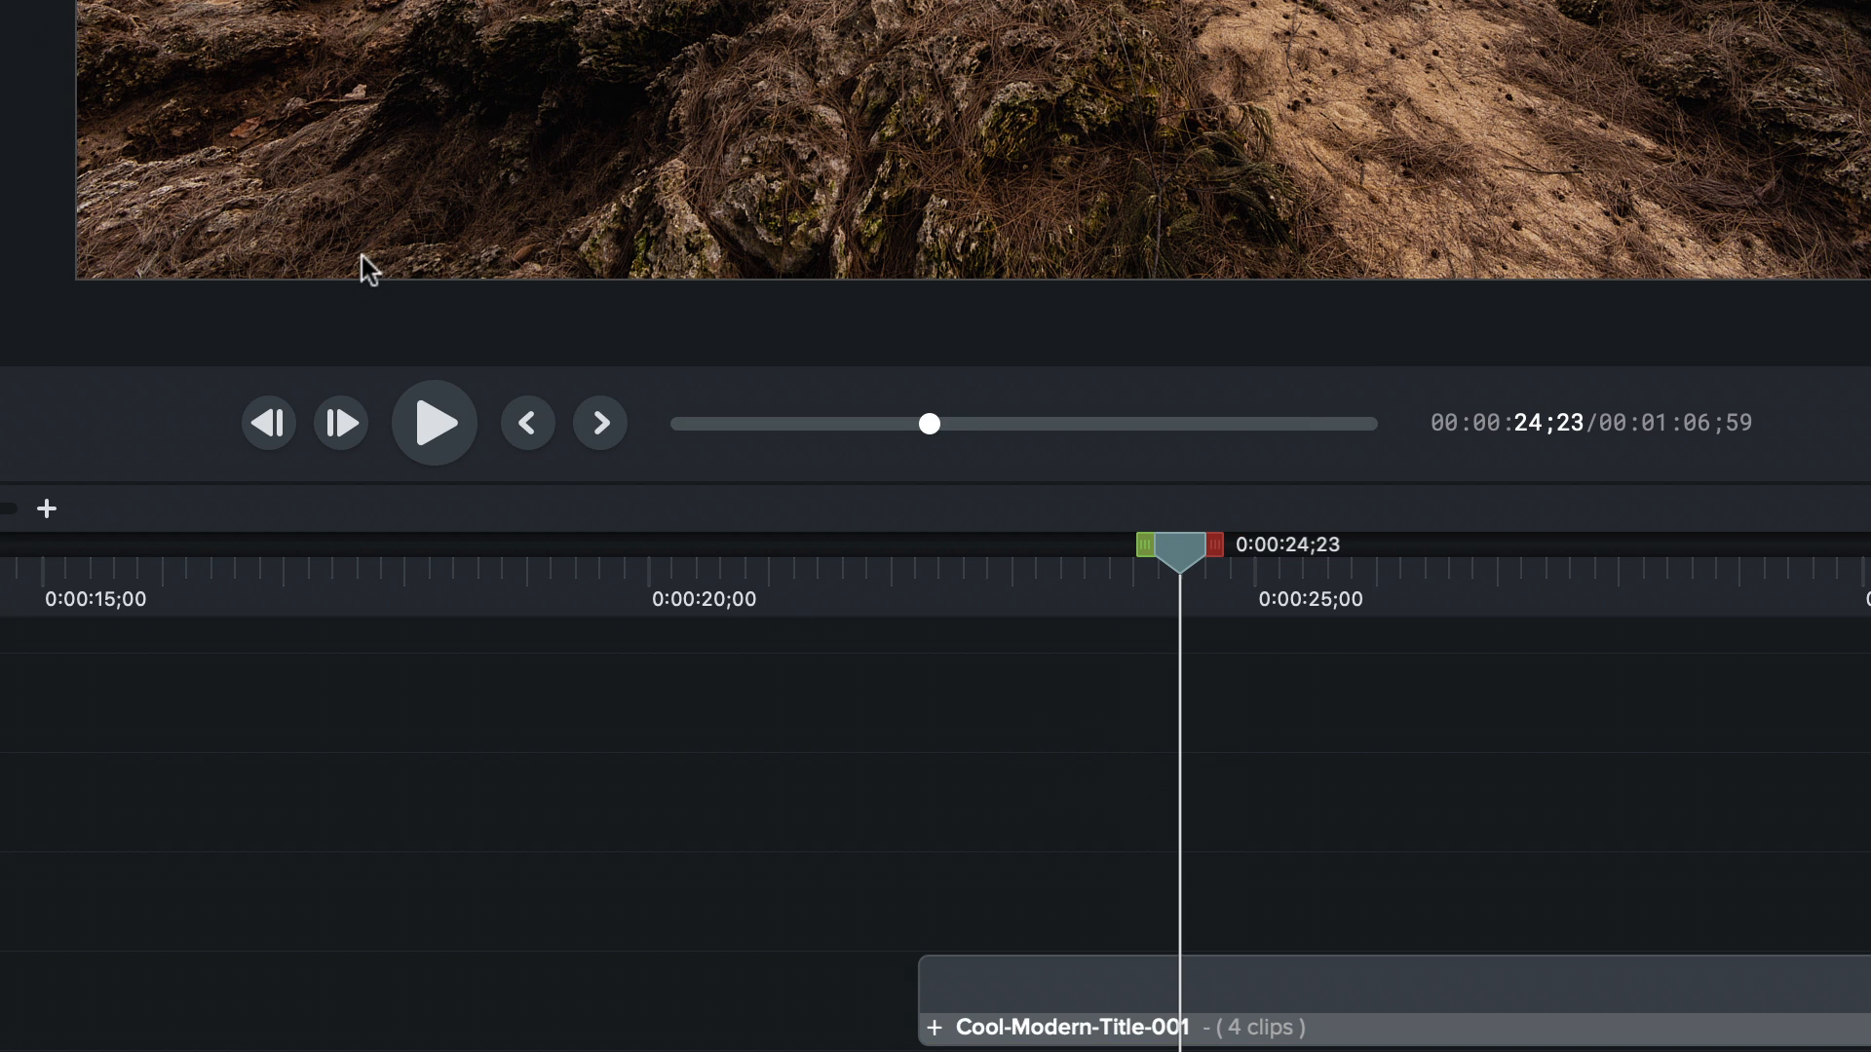
- Replace the title group on the timeline with the Cool-Modern-Title-001 asset from the Modern Callouts library and scrub through it
drag(980, 548, 1080, 644)
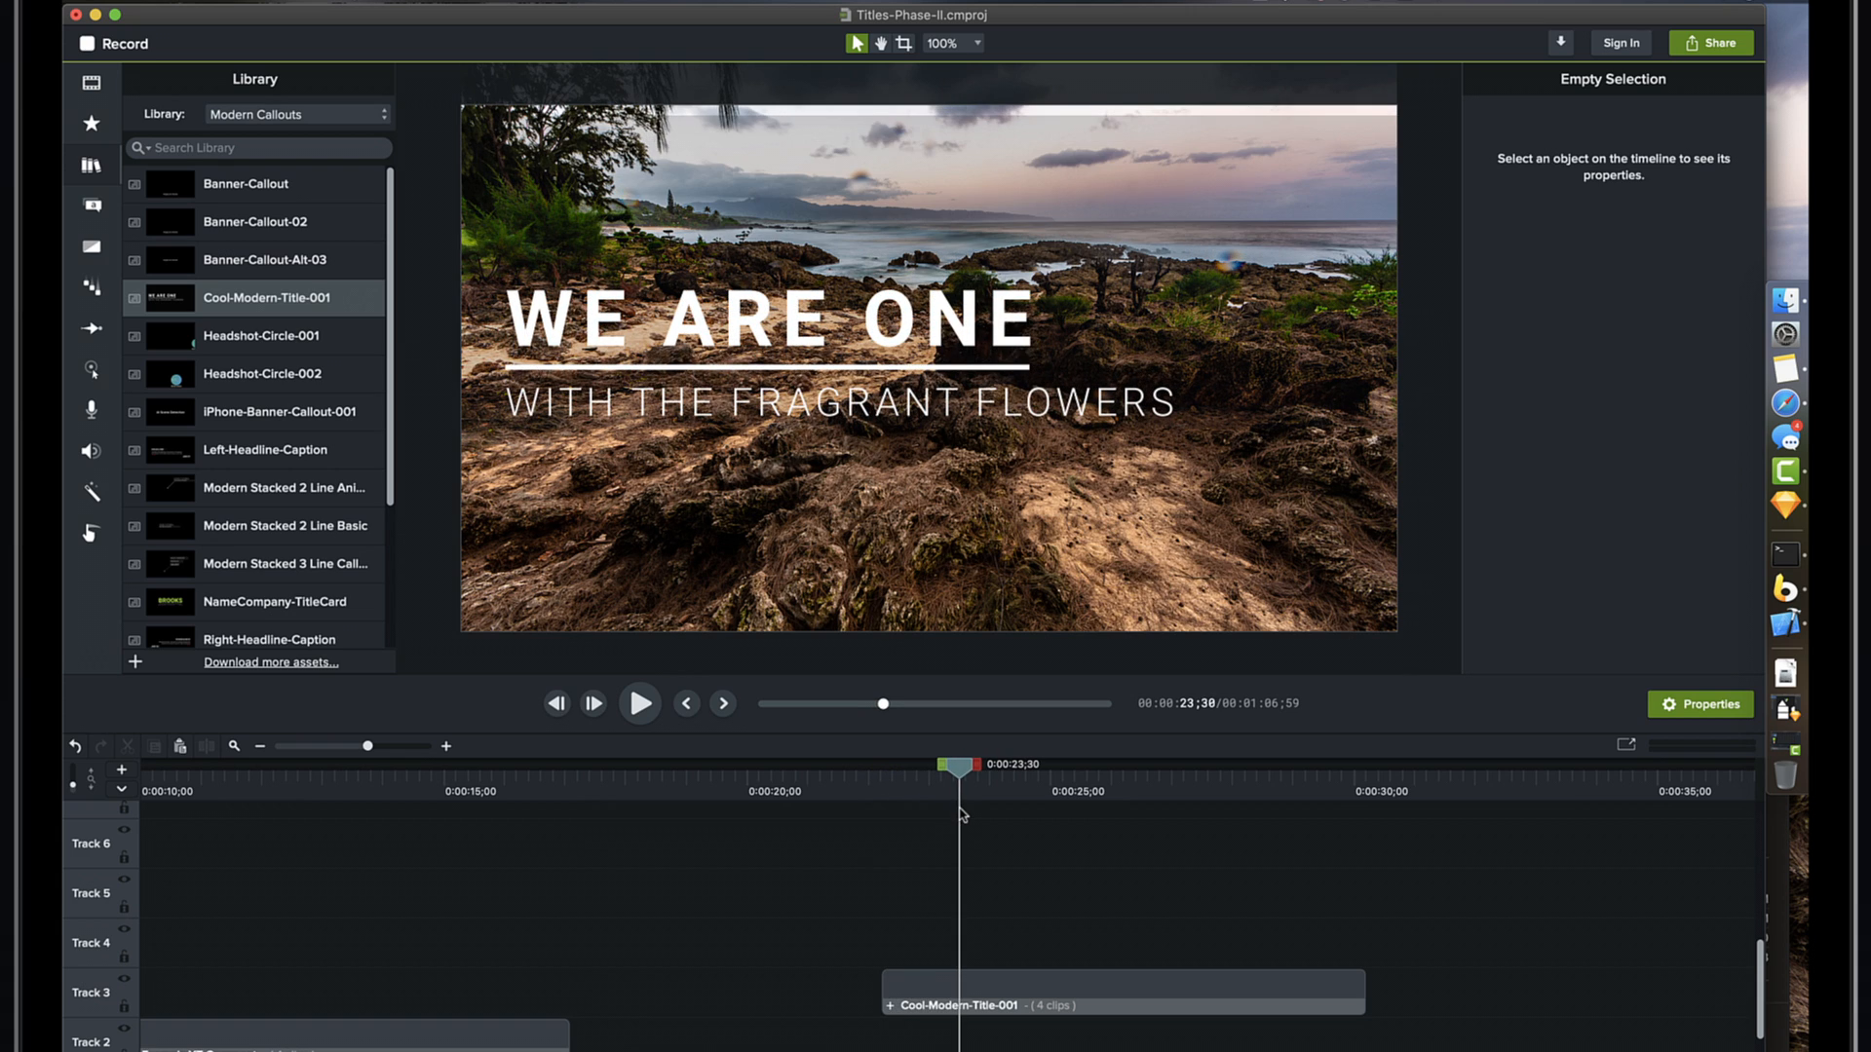
click(976, 981)
key(Delete)
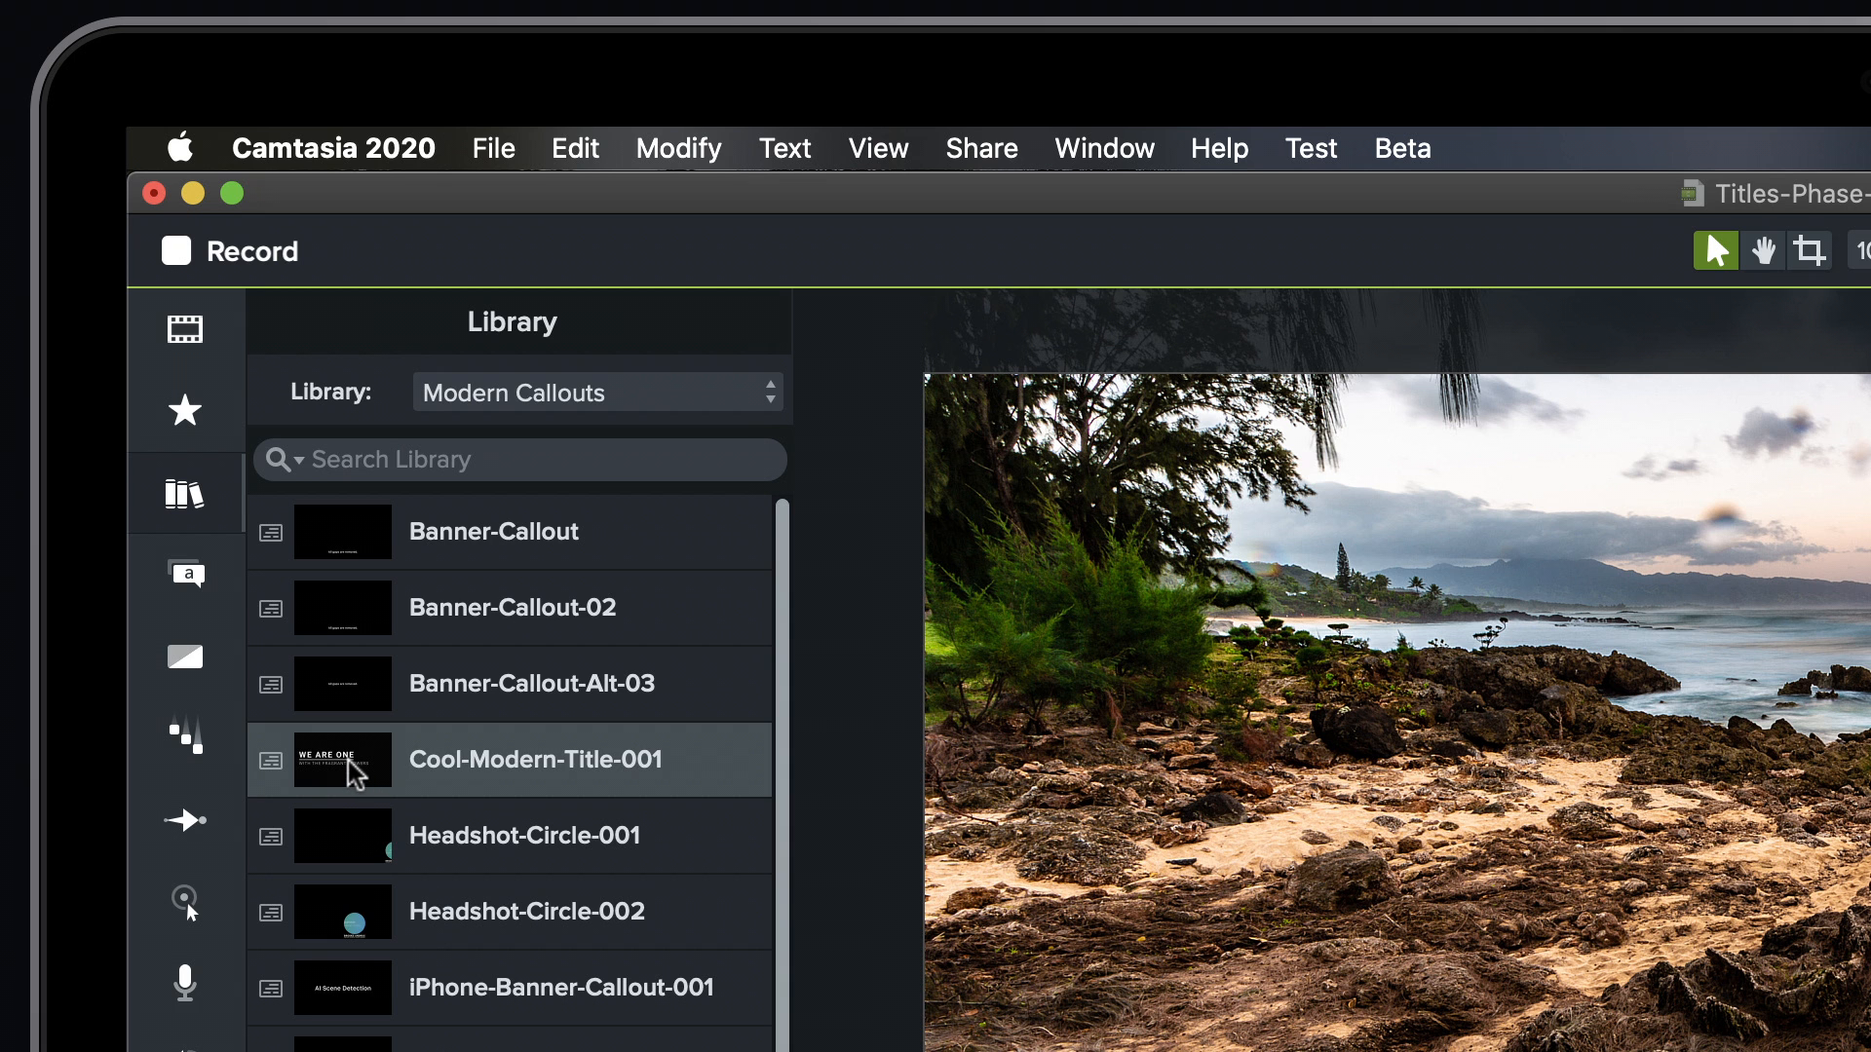
drag(357, 775, 779, 931)
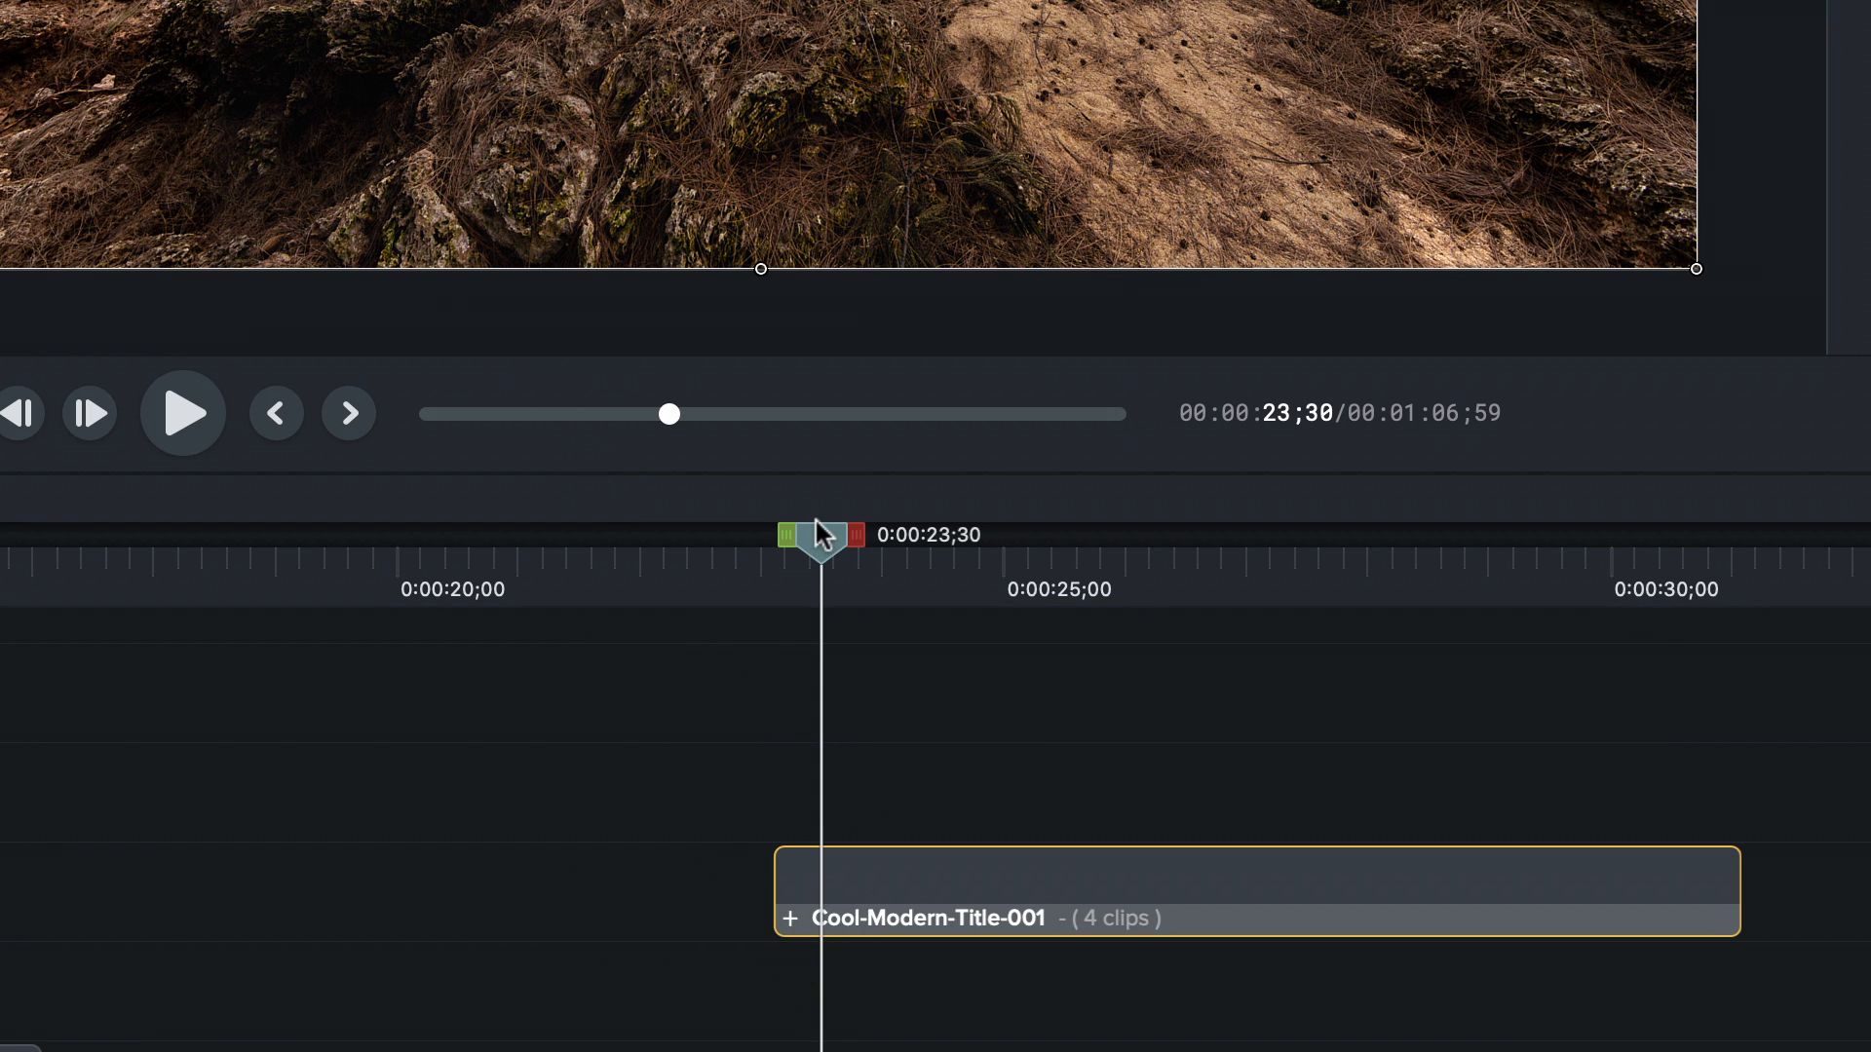
drag(818, 553, 999, 586)
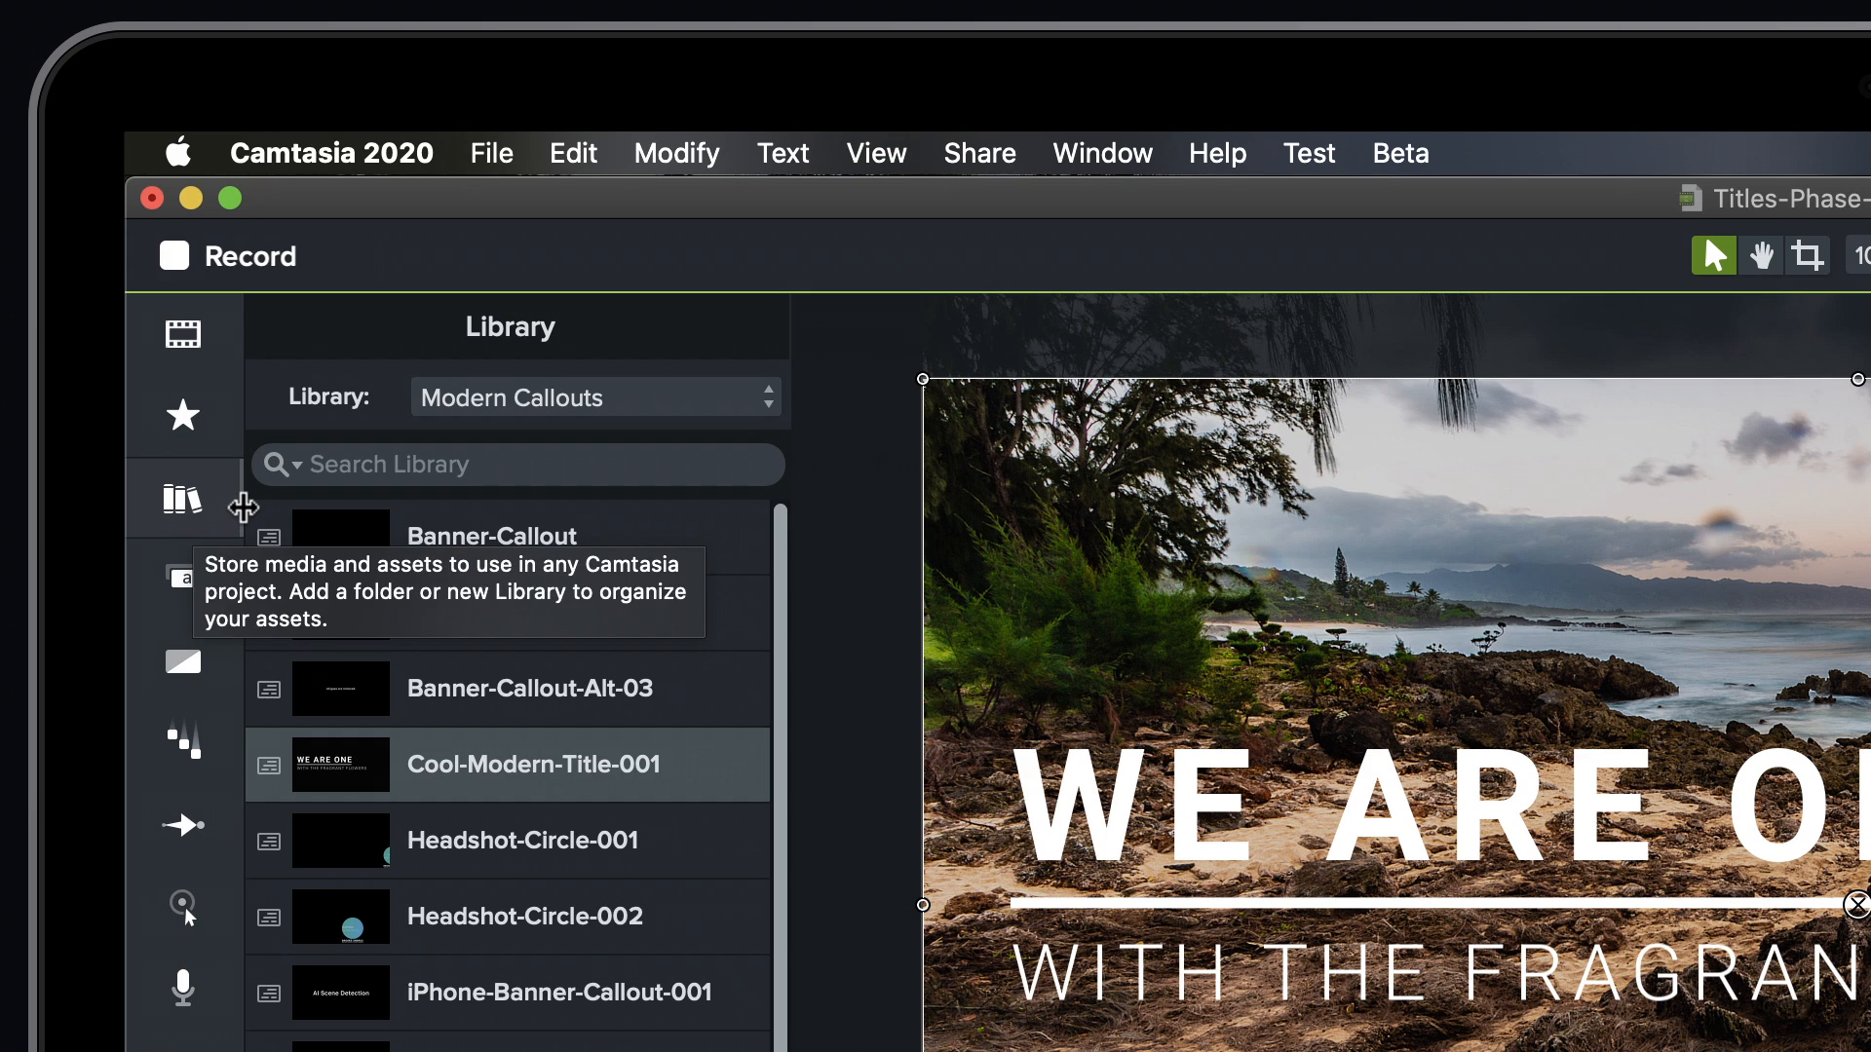
- Widen the tools sidebar to show its labels and collapse it back to icons only
drag(242, 509, 464, 507)
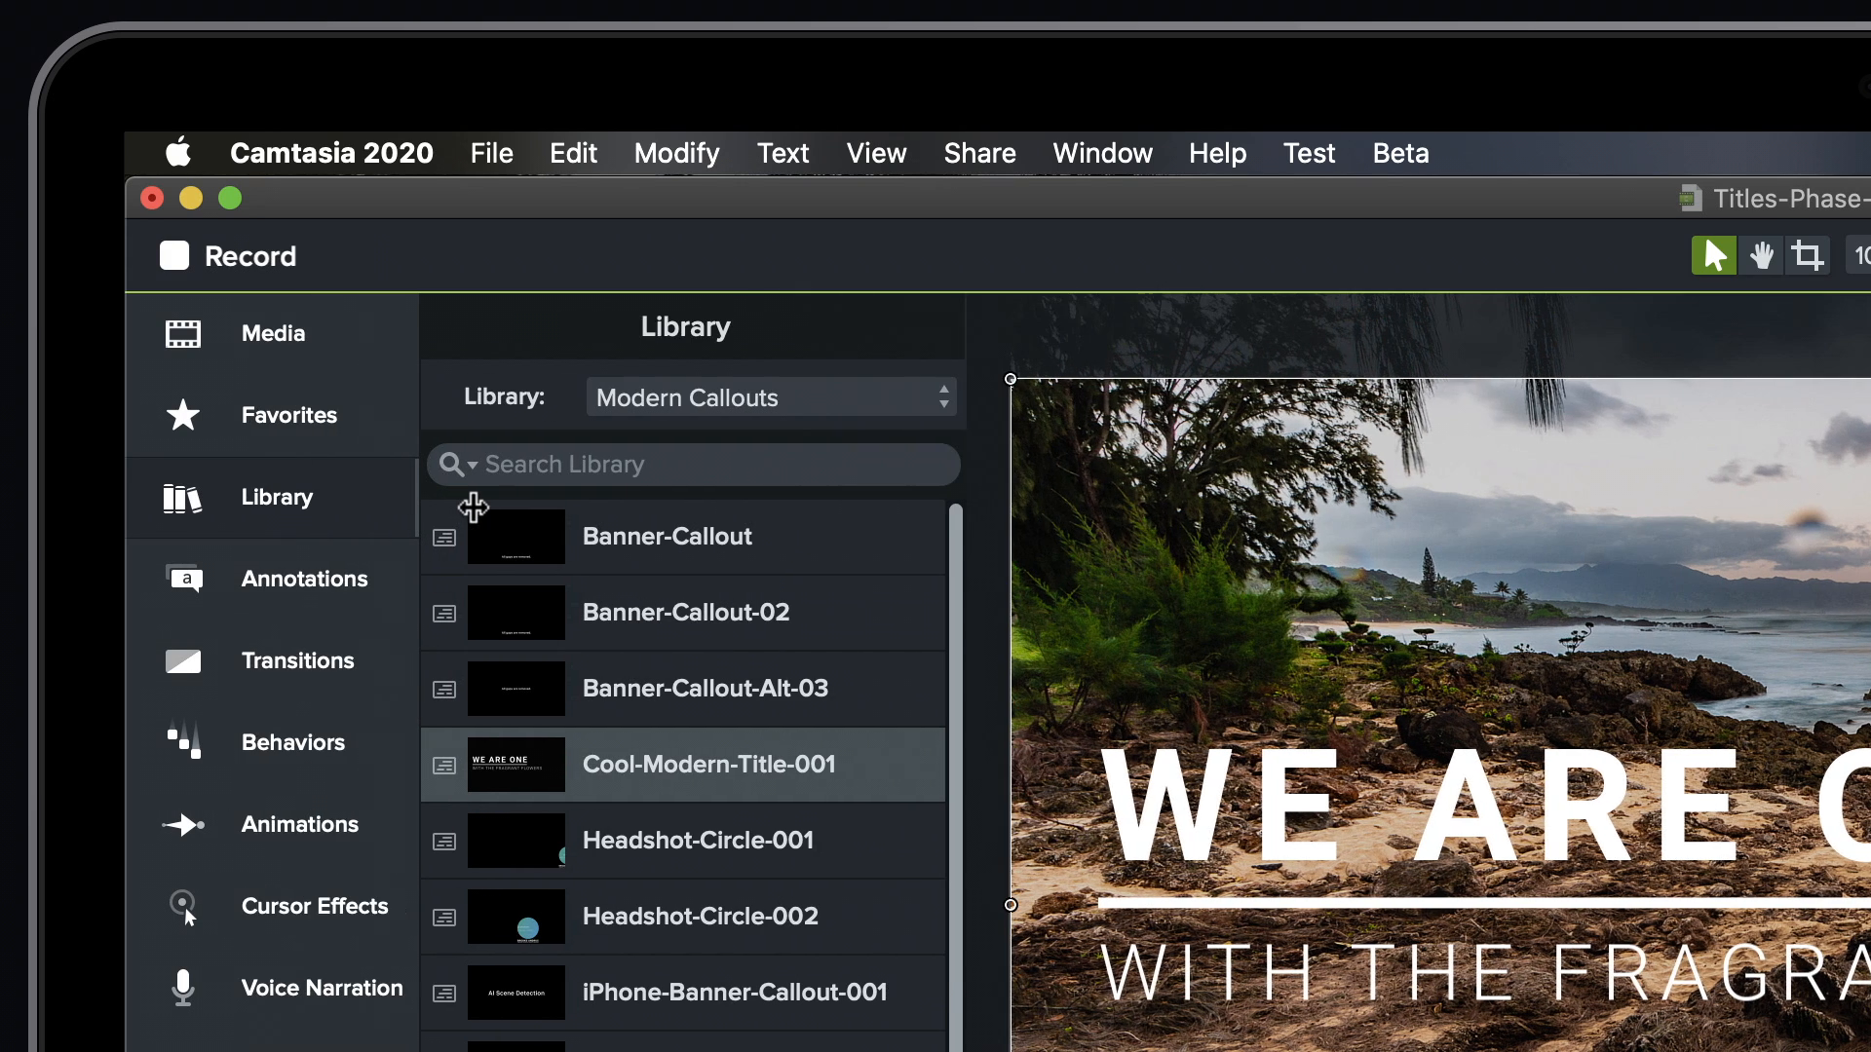
drag(473, 507, 243, 560)
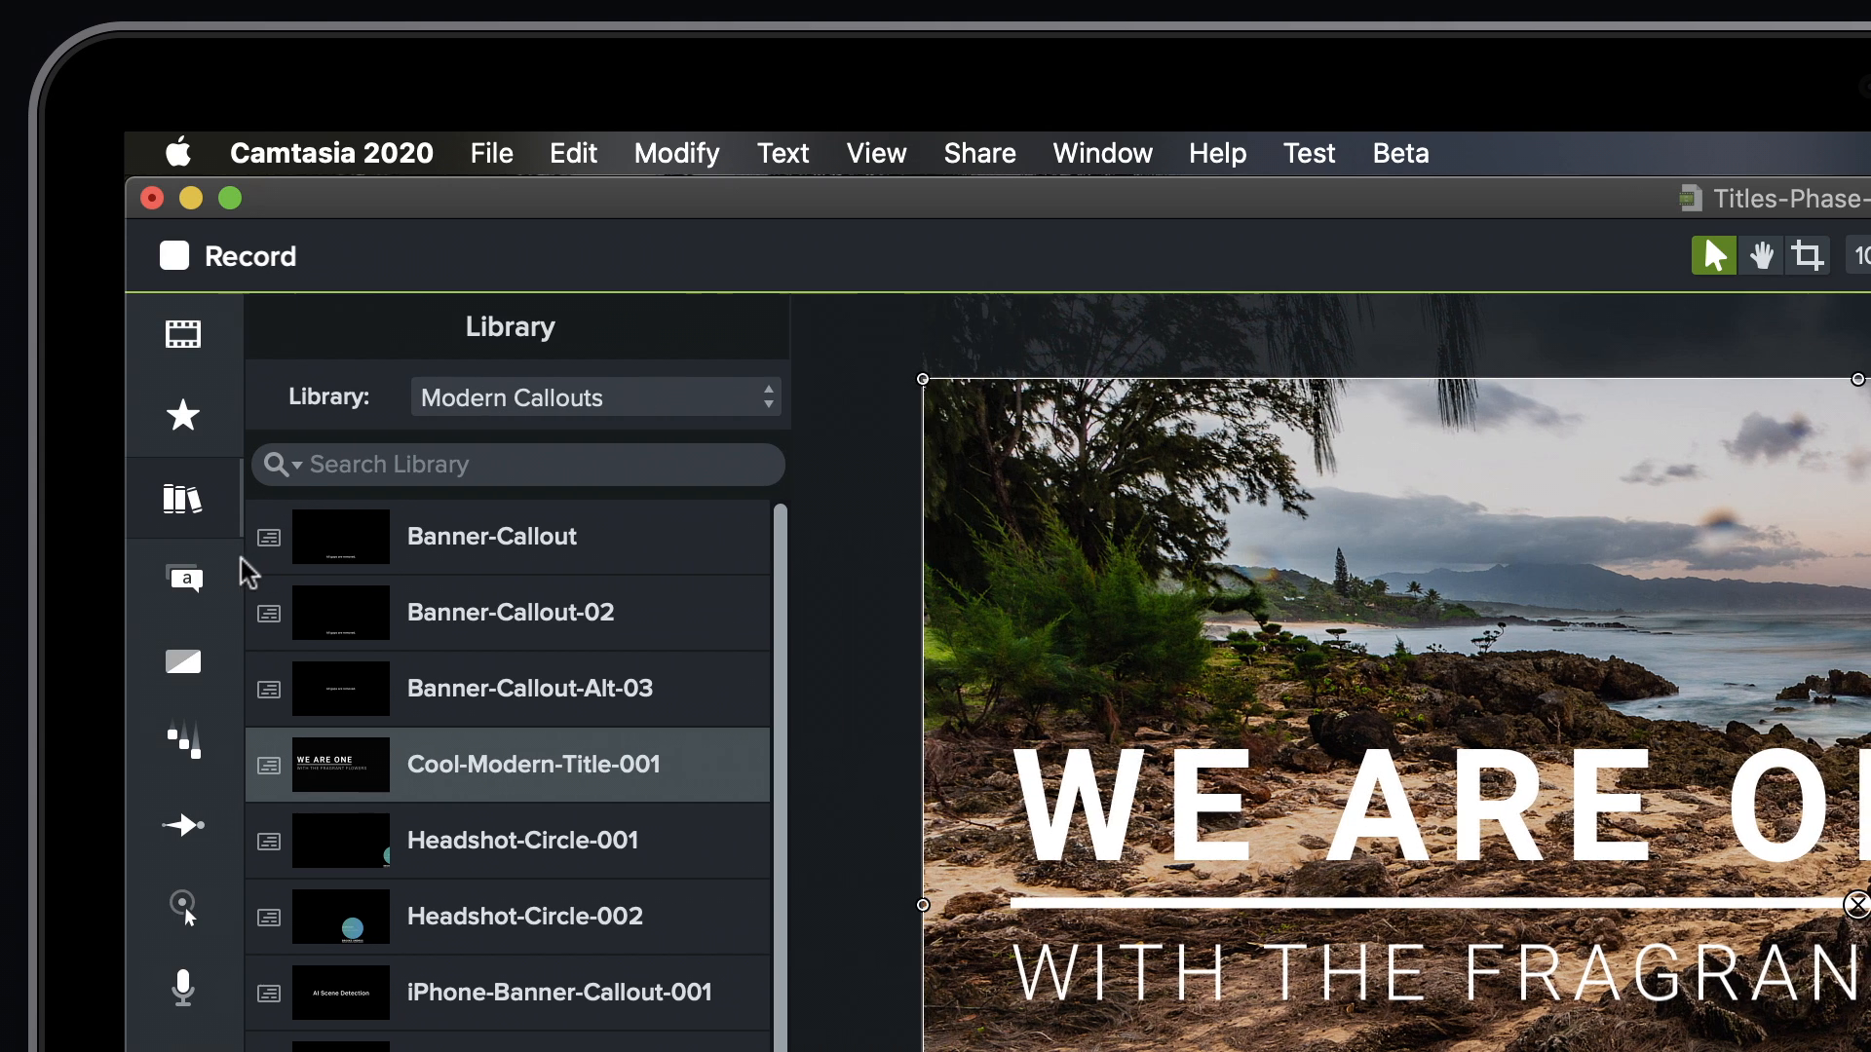